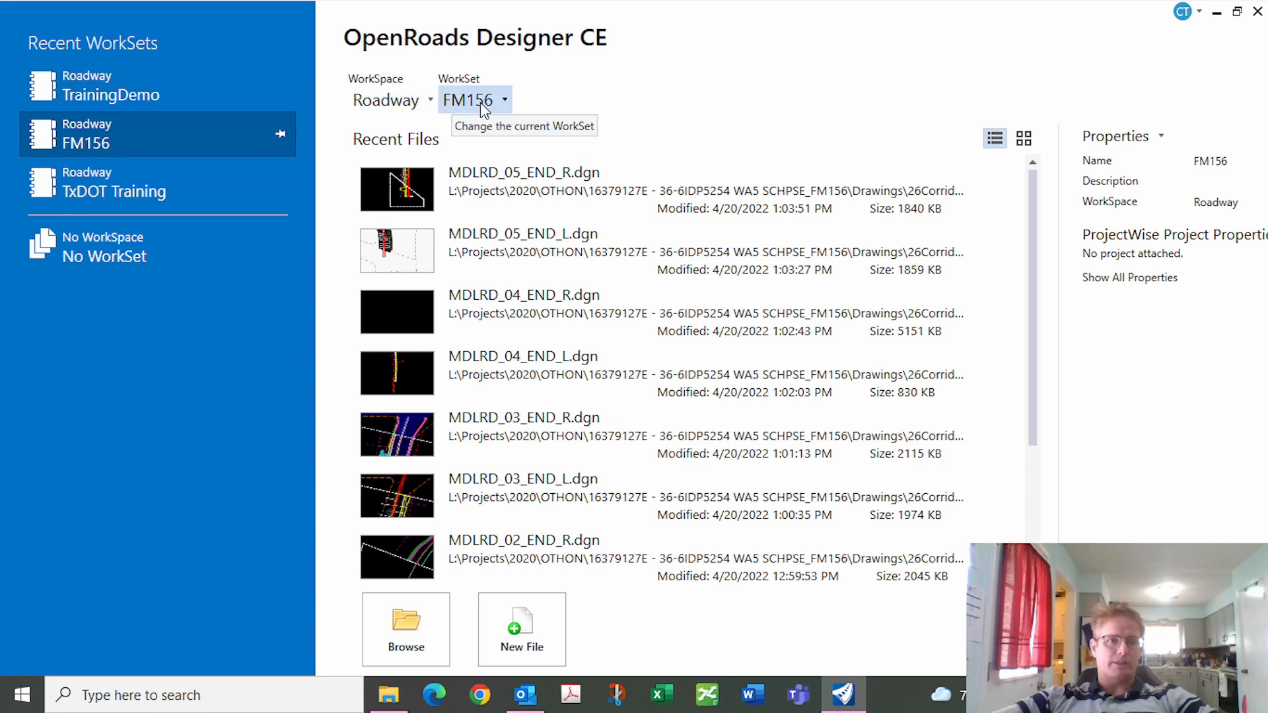
# Start a new file in the TrainingDemo WorkSet using Seed3D - Imperial Design.dgn as the seed.
pyautogui.click(98, 86)
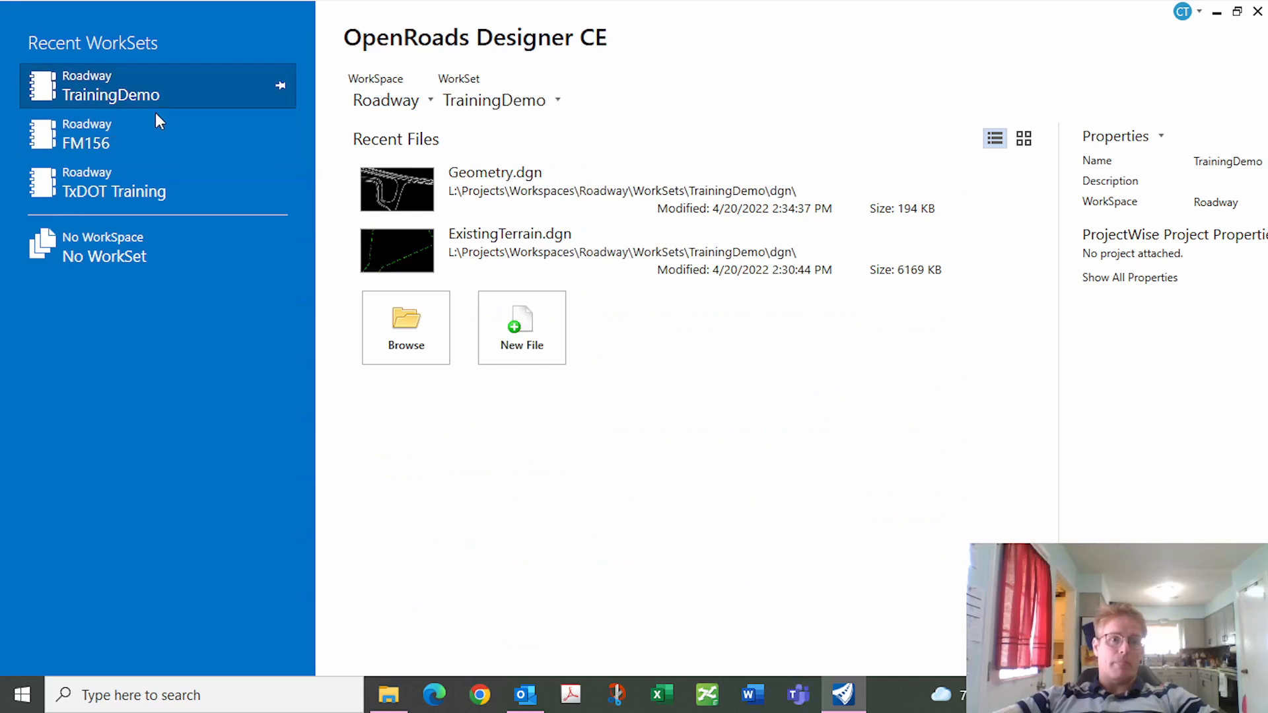
pyautogui.click(118, 133)
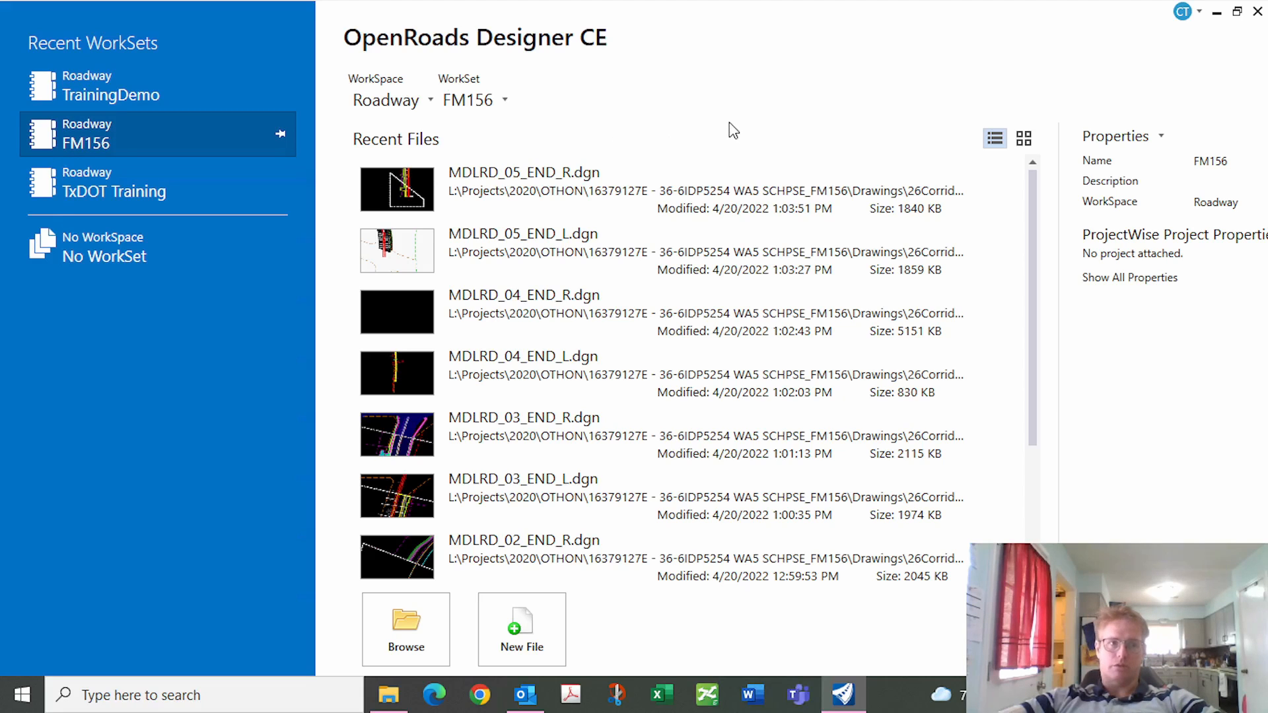
pyautogui.click(160, 98)
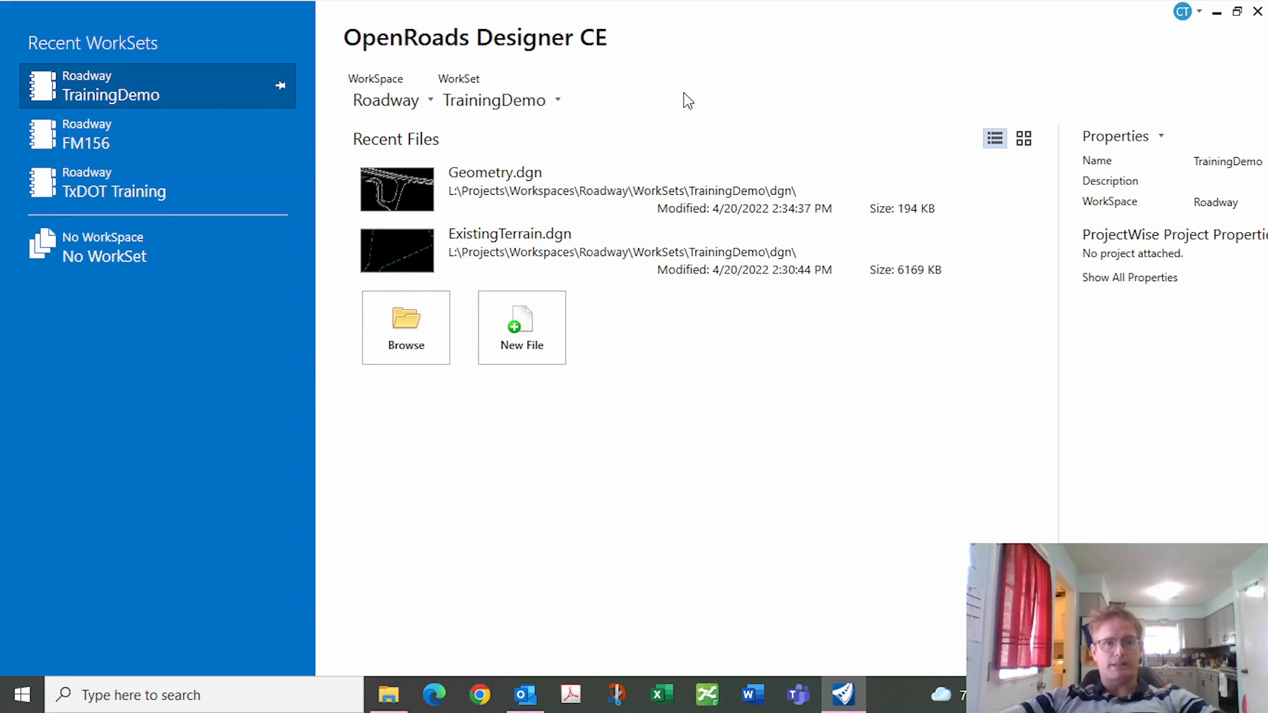
pyautogui.click(521, 333)
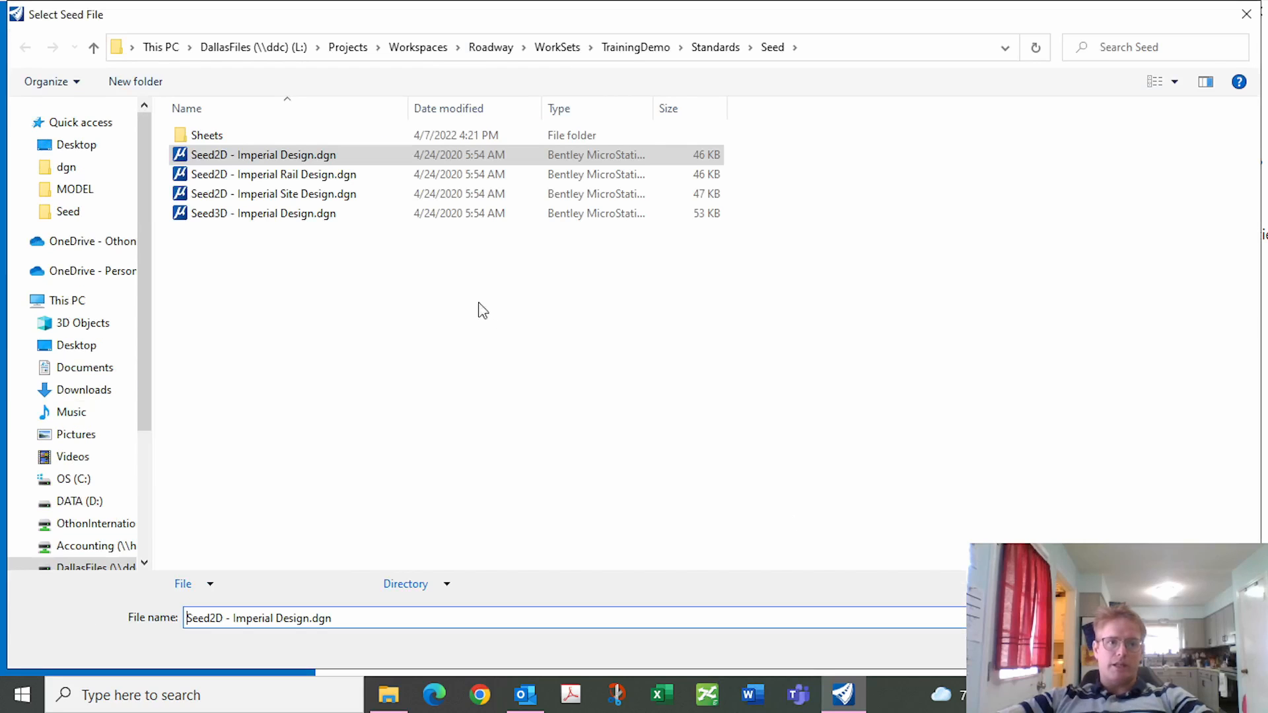
pyautogui.doubleClick(261, 214)
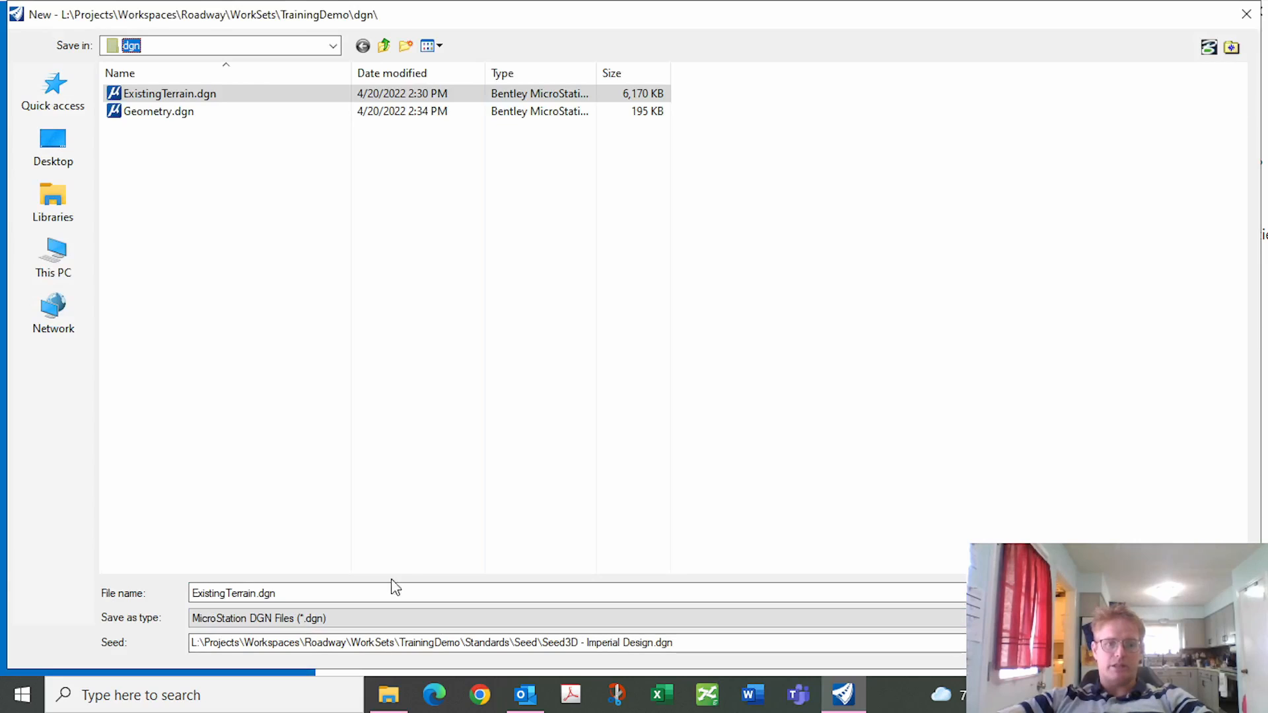
# Name the new file ExistingTerrain and create it, replacing the existing file of that name.
pyautogui.doubleClick(278, 592)
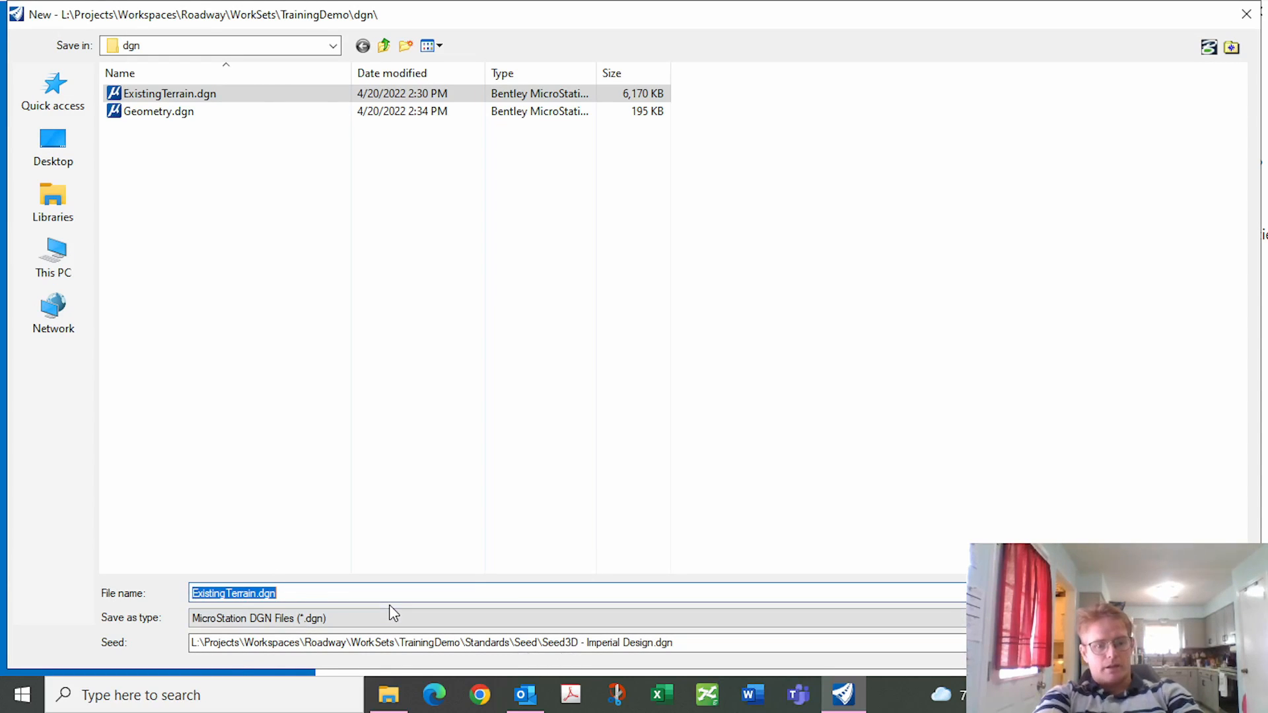
pyautogui.write('Ex')
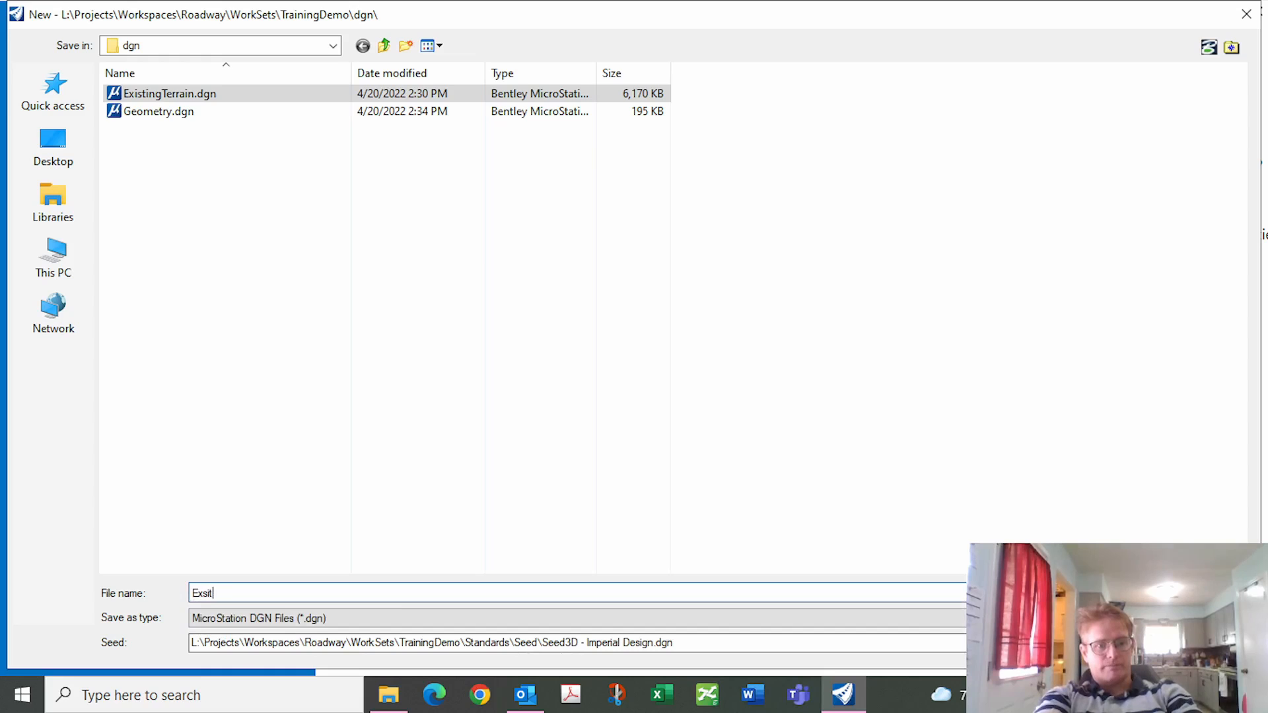
pyautogui.write('sit')
pyautogui.press('BackSpace')
pyautogui.press('BackSpace')
pyautogui.press('BackSpace')
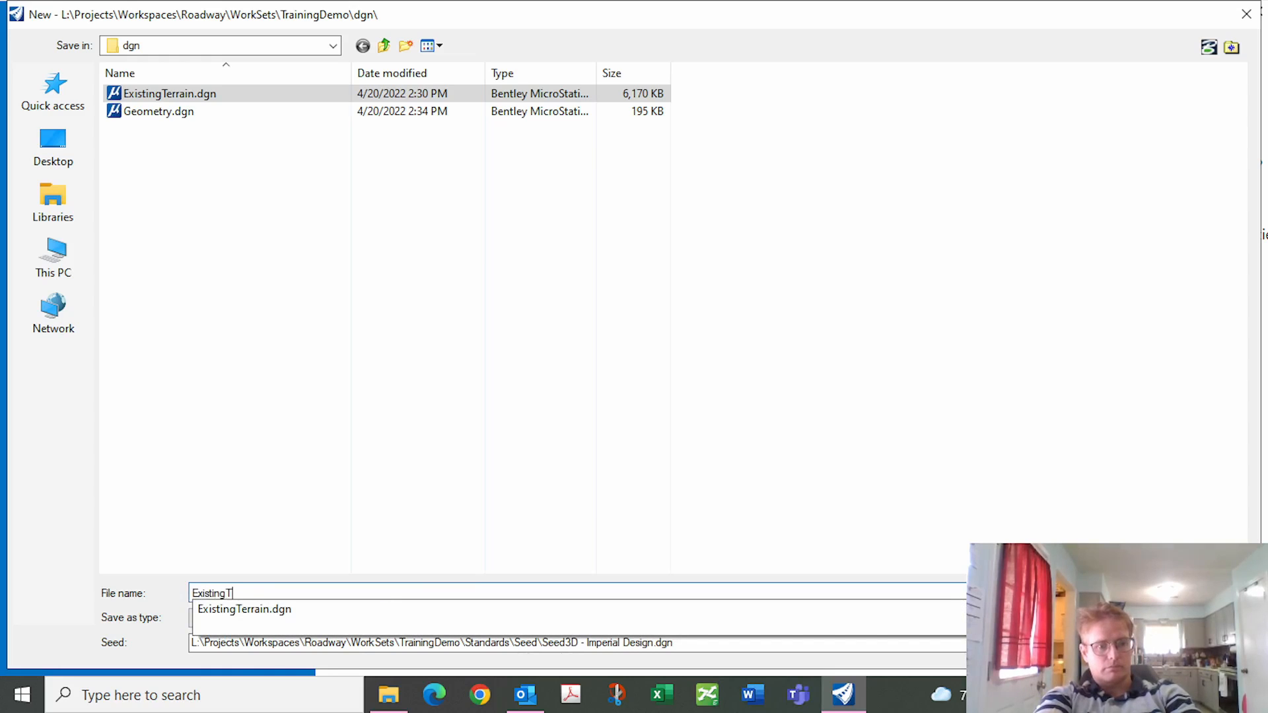
pyautogui.press('Return')
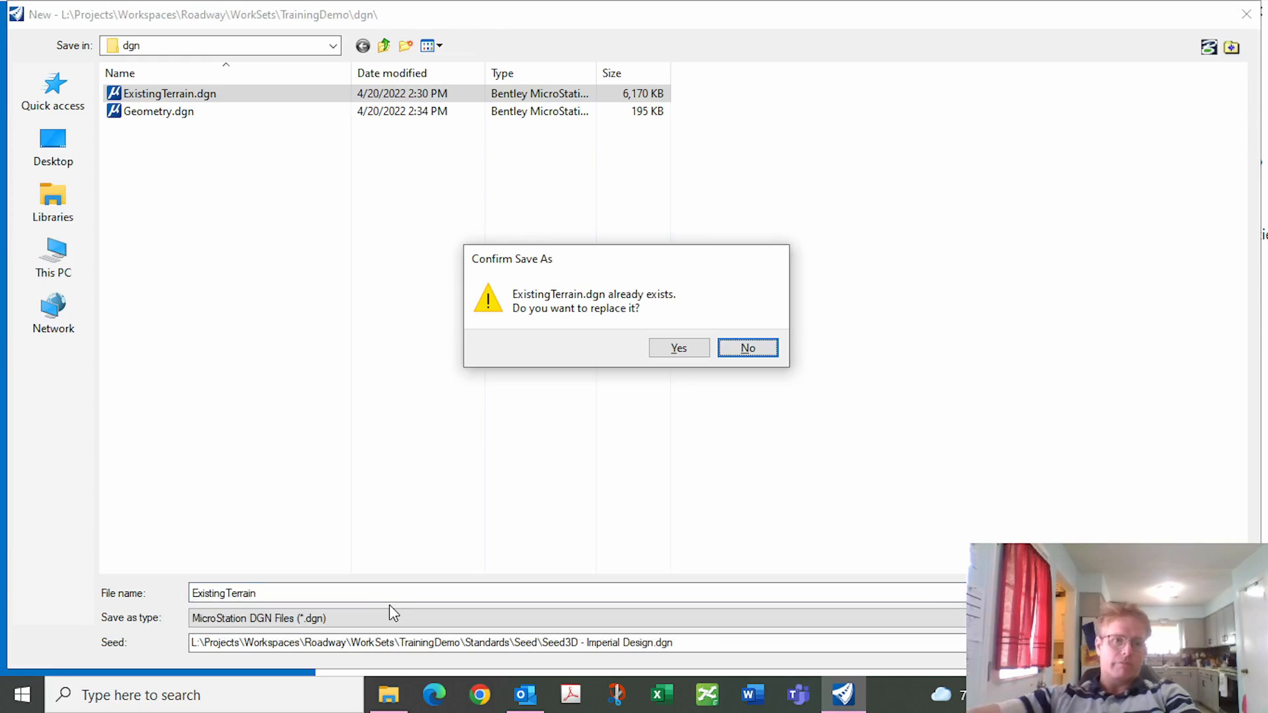
pyautogui.click(675, 351)
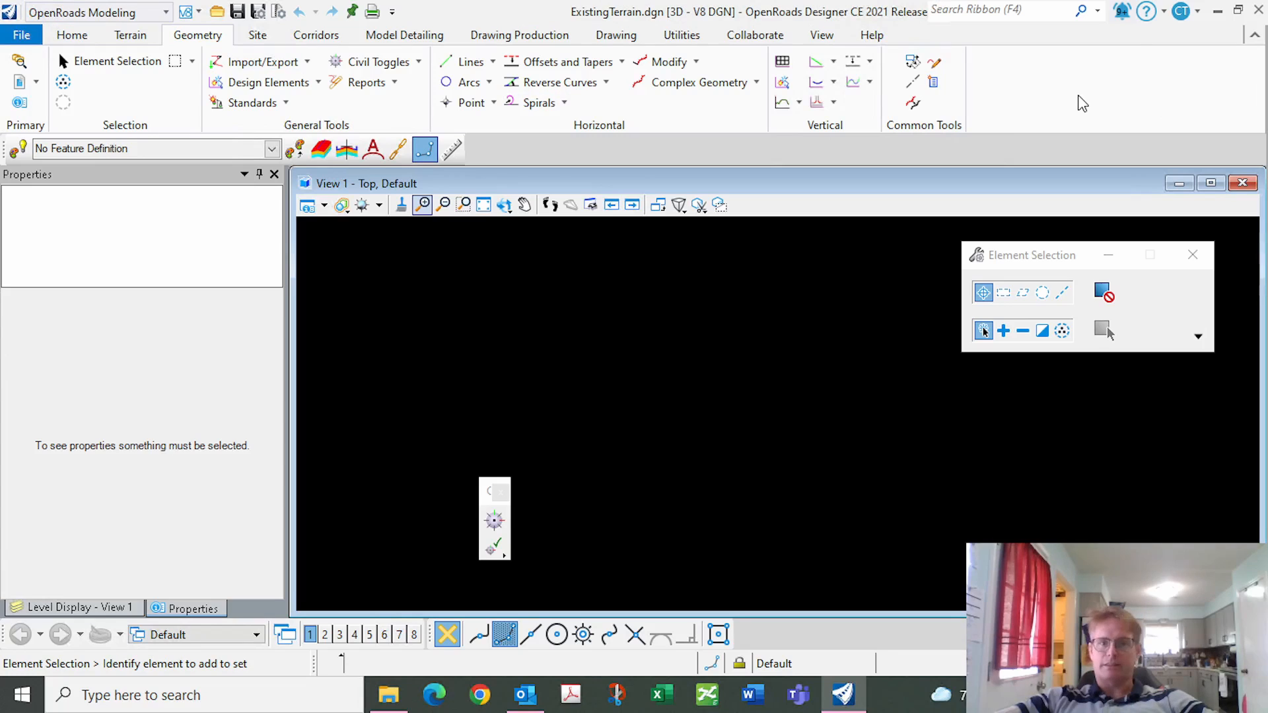
pyautogui.click(262, 39)
pyautogui.click(194, 39)
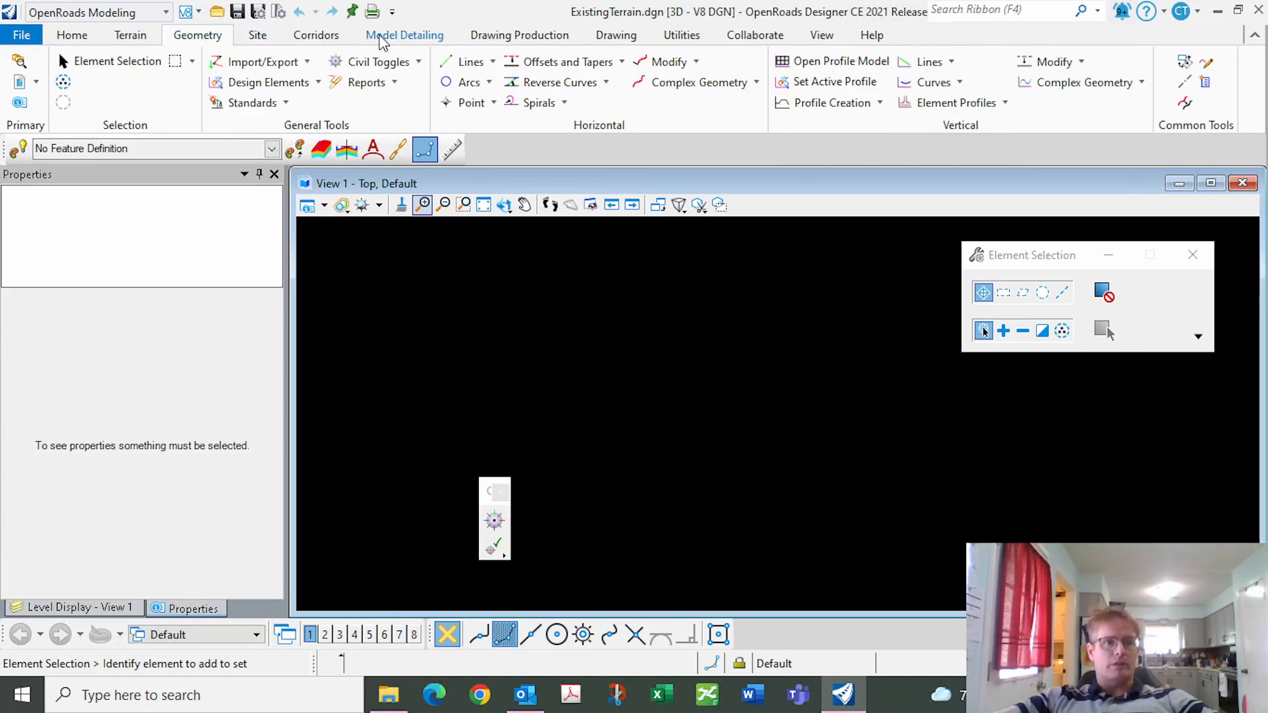
pyautogui.click(256, 39)
pyautogui.click(380, 37)
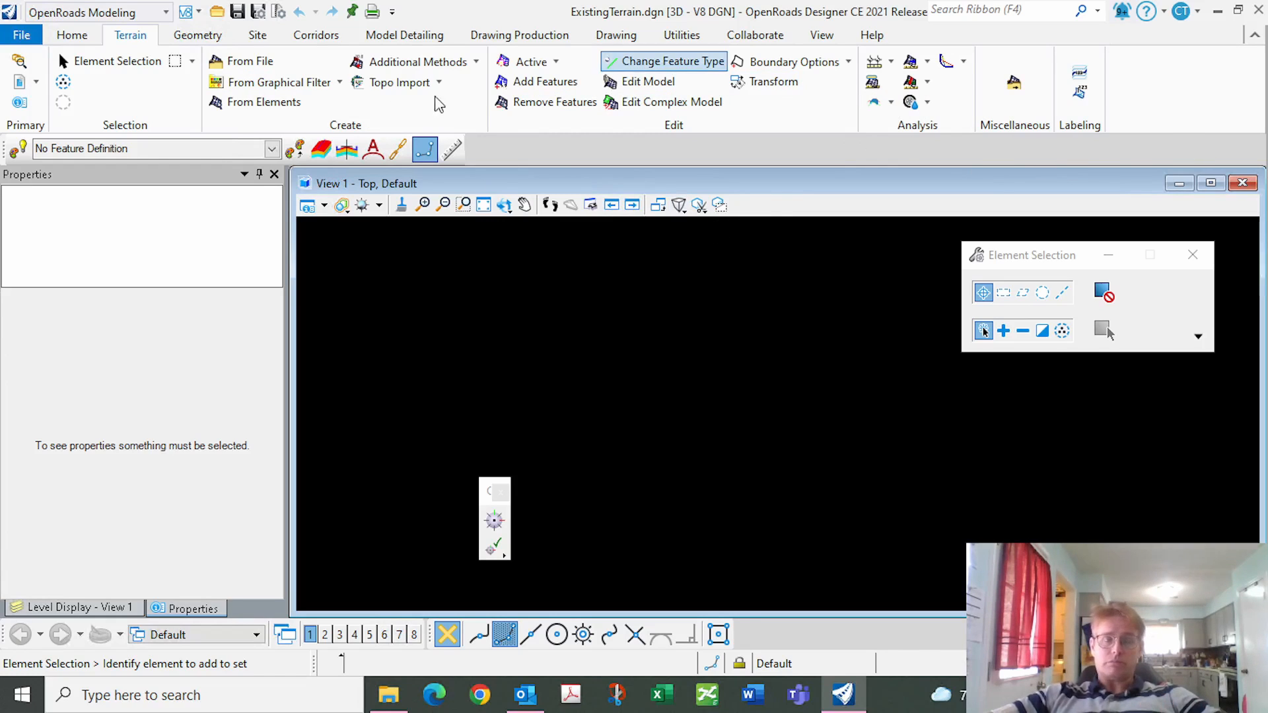
# Start a terrain import from file and load OG.tin from the TrainingDemo folder.
pyautogui.click(259, 66)
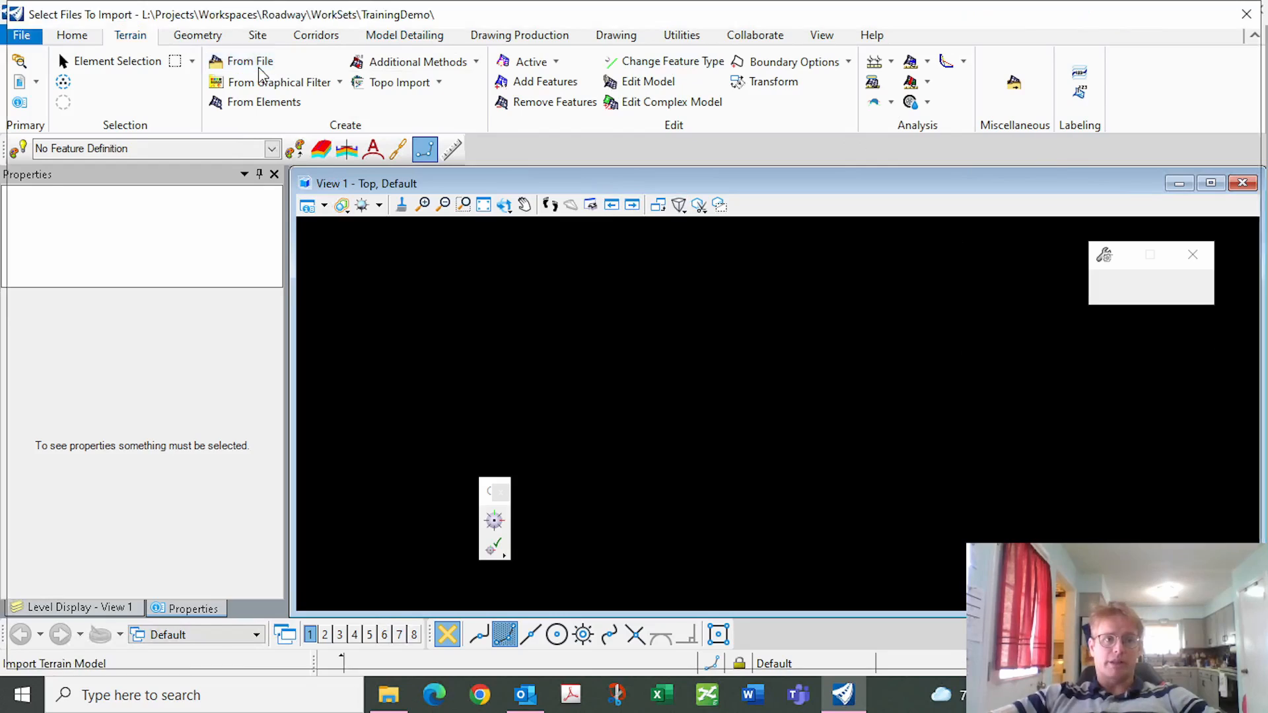
pyautogui.doubleClick(147, 149)
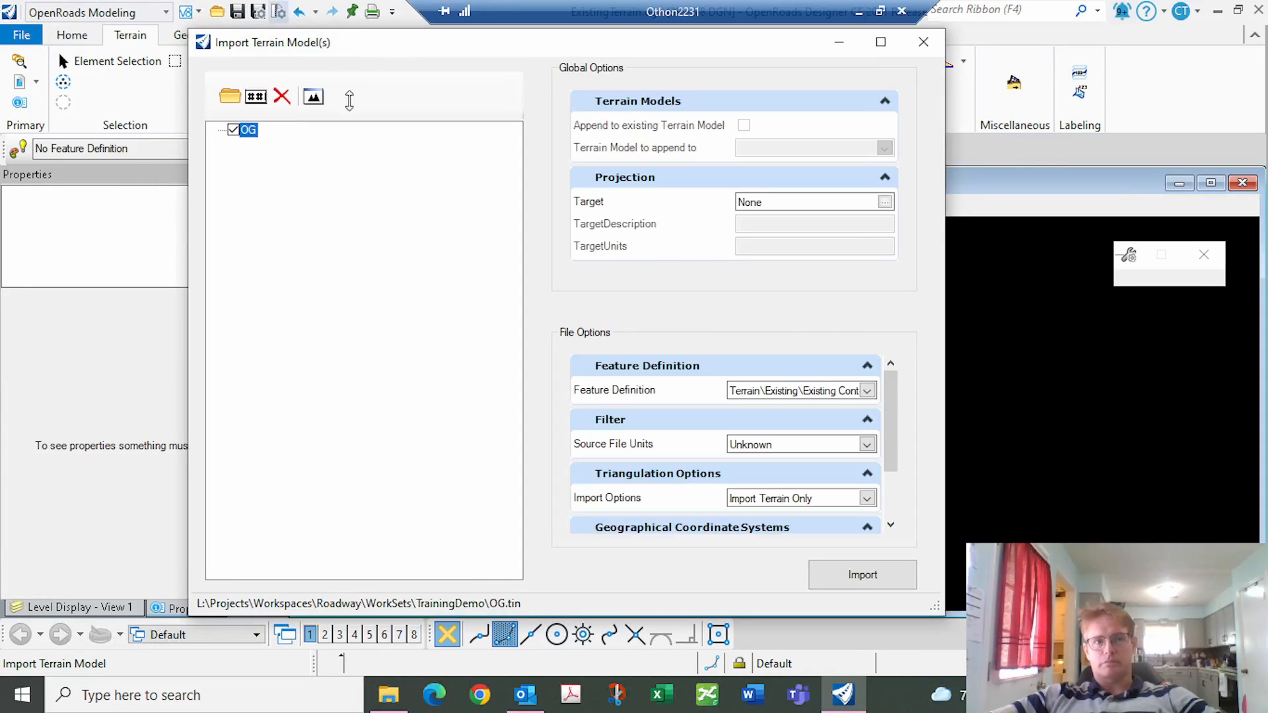
pyautogui.moveTo(519, 45); pyautogui.dragTo(492, 41)
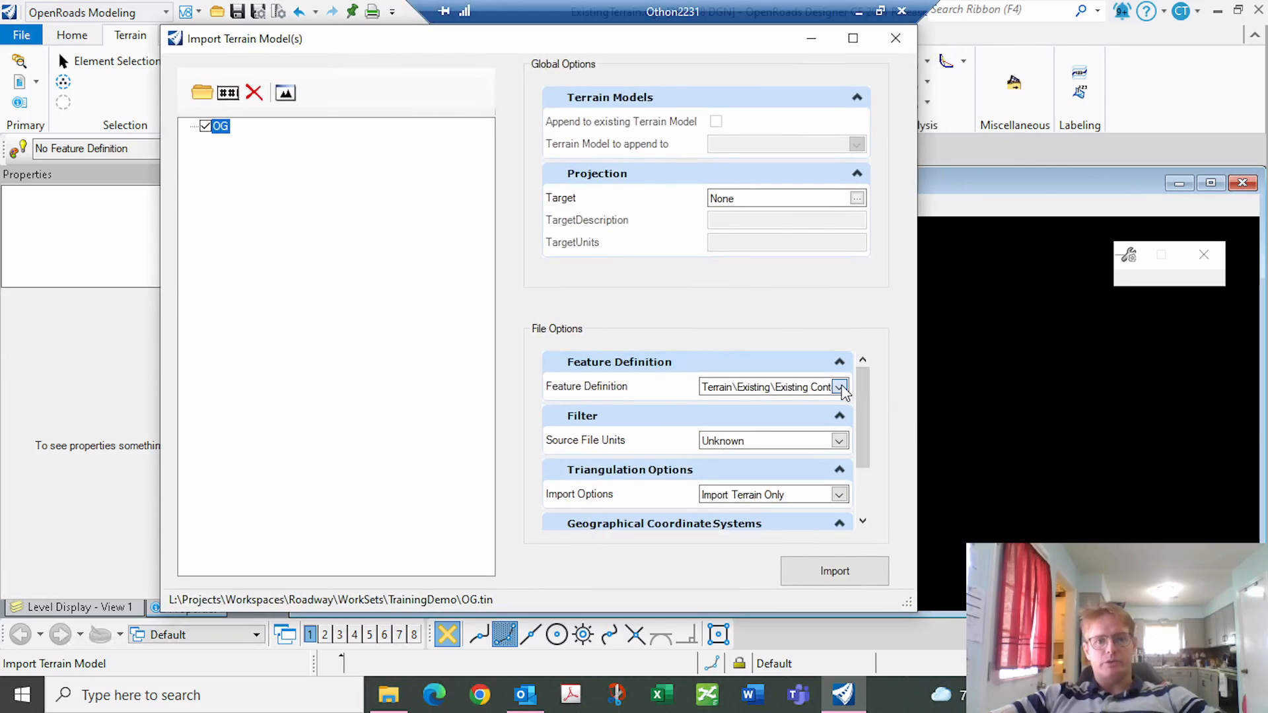
# Assign the Existing Triangles feature definition to OG, import the terrain model and close the import dialog.
pyautogui.click(839, 388)
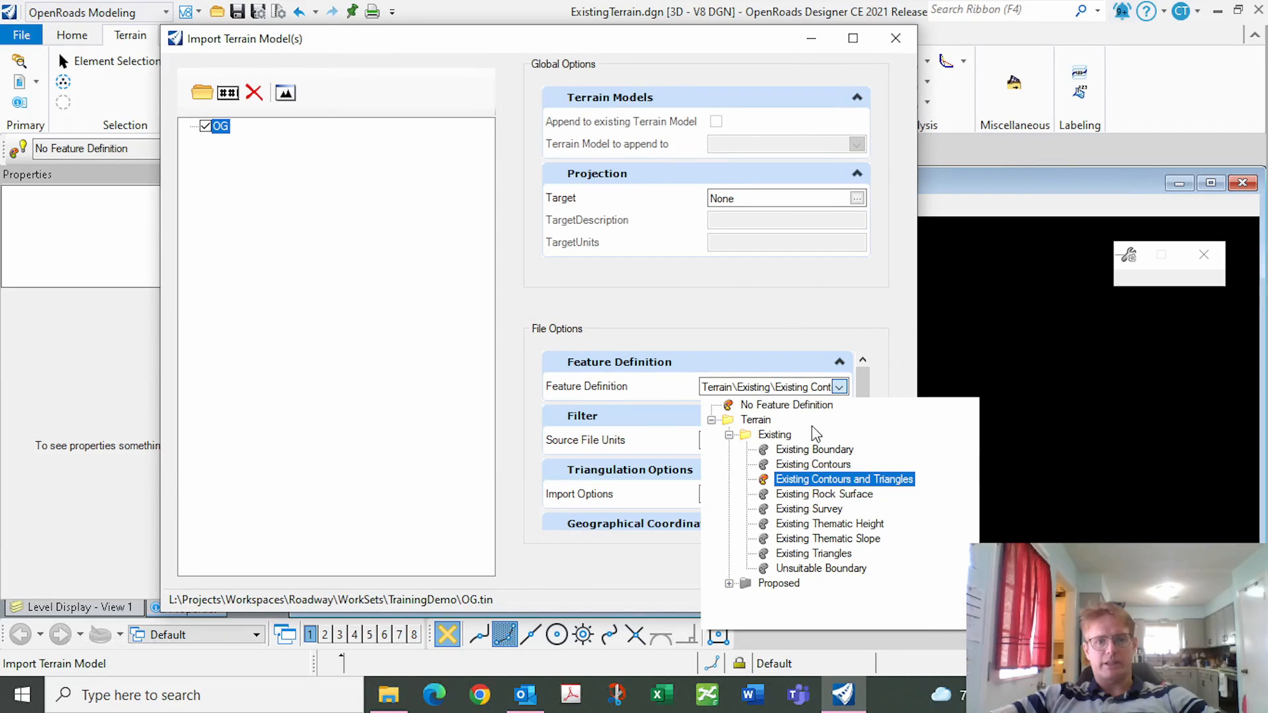
pyautogui.click(778, 437)
pyautogui.doubleClick(786, 438)
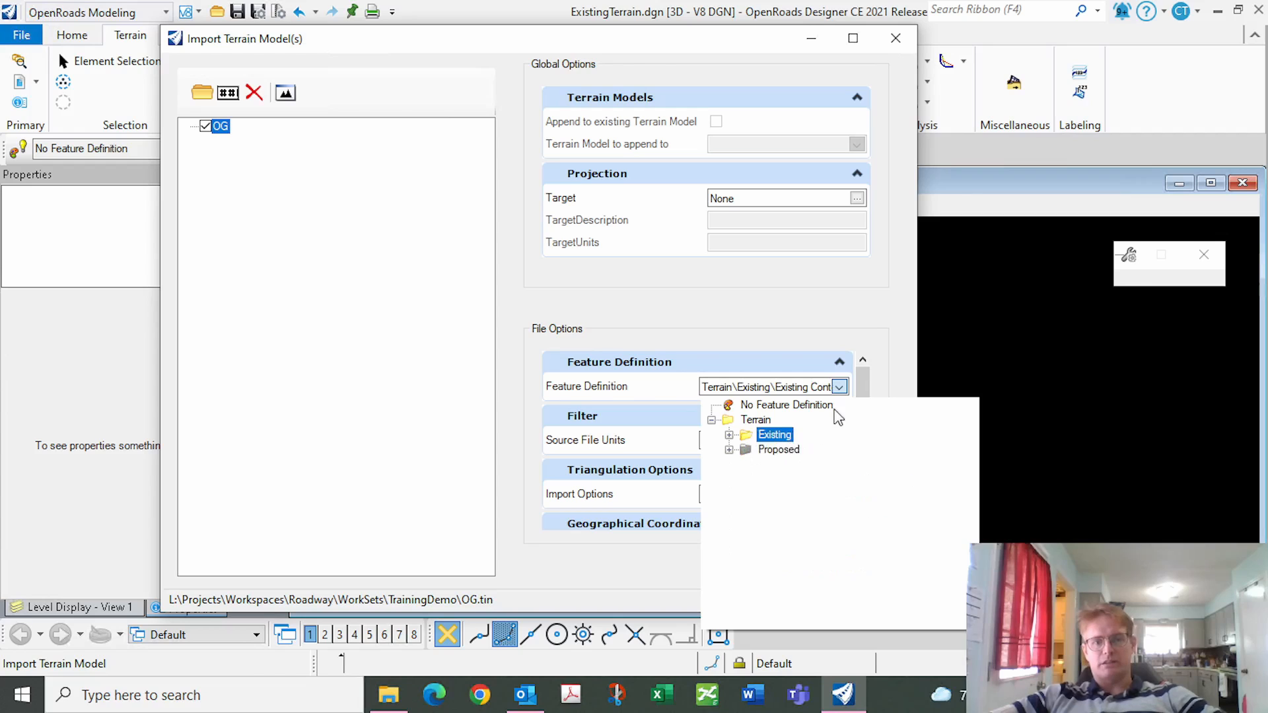
pyautogui.click(729, 435)
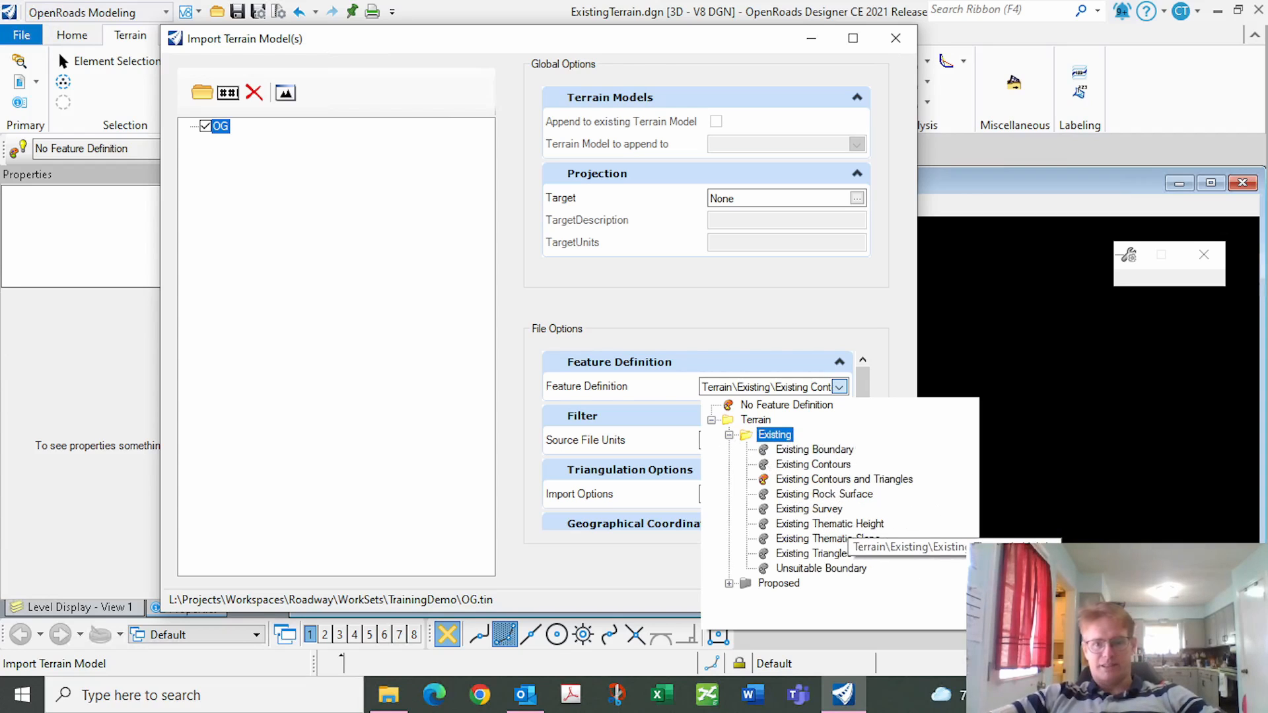
pyautogui.click(823, 553)
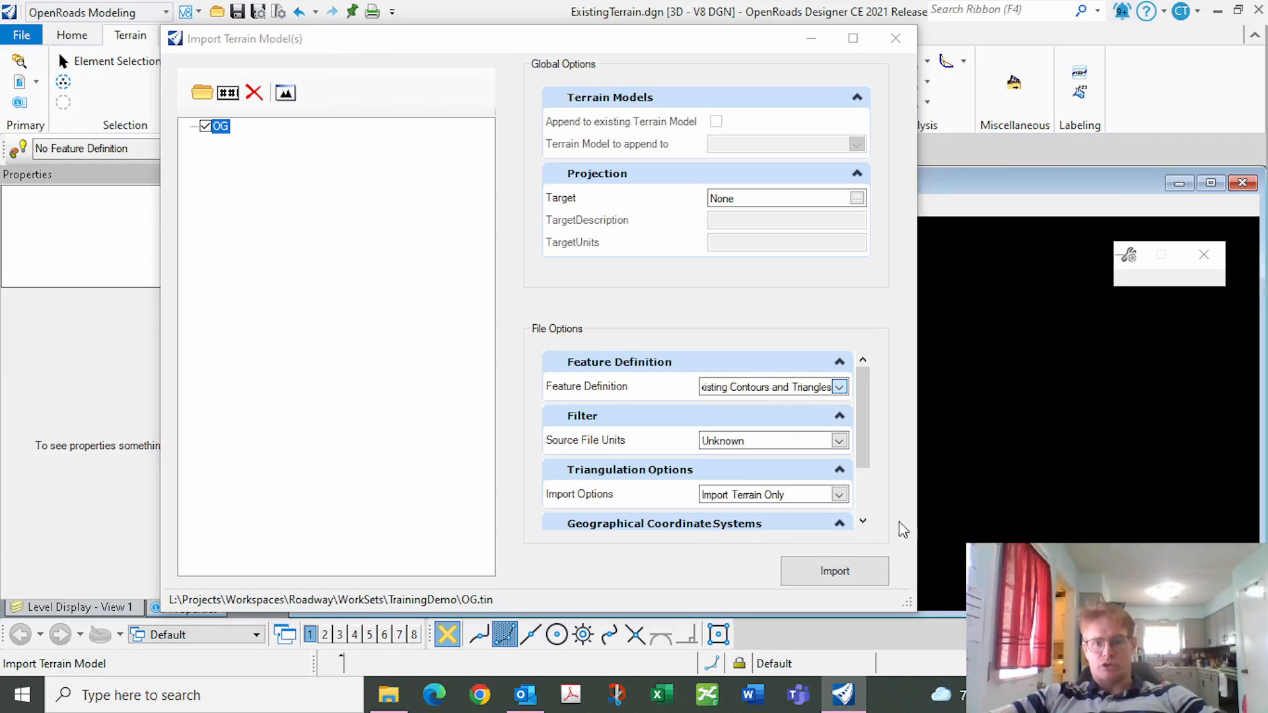
pyautogui.click(832, 576)
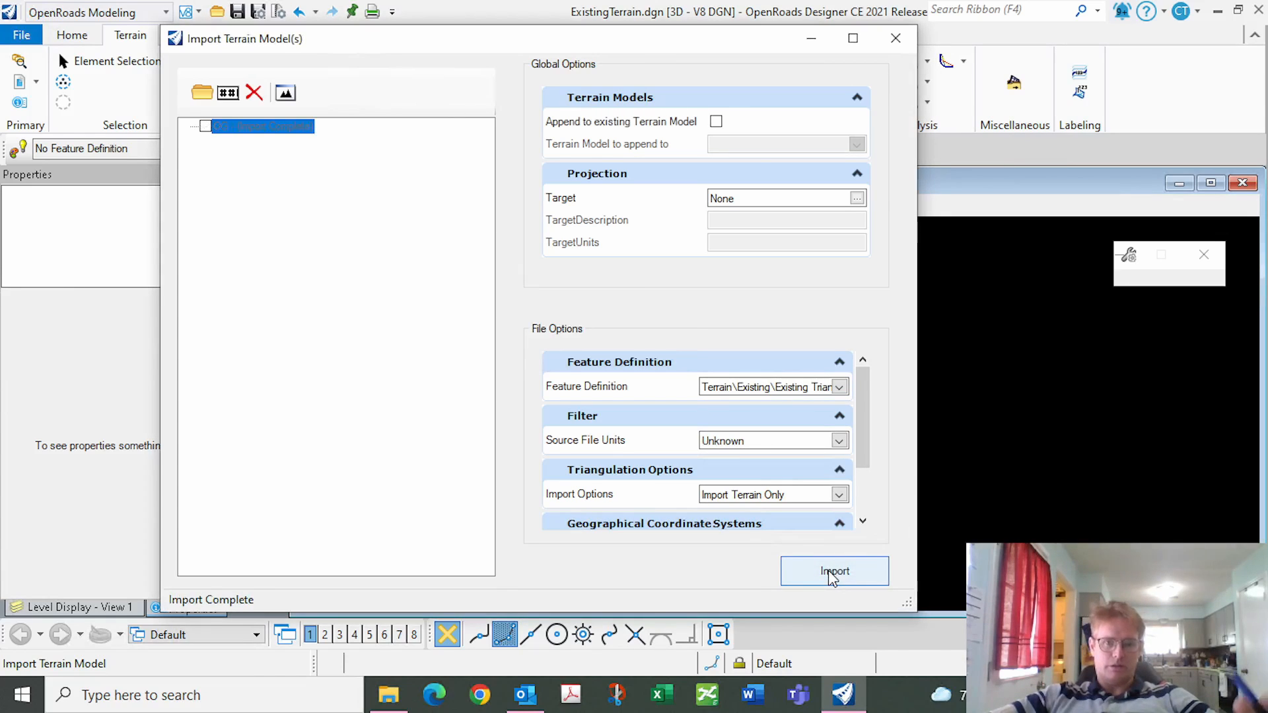
pyautogui.click(893, 40)
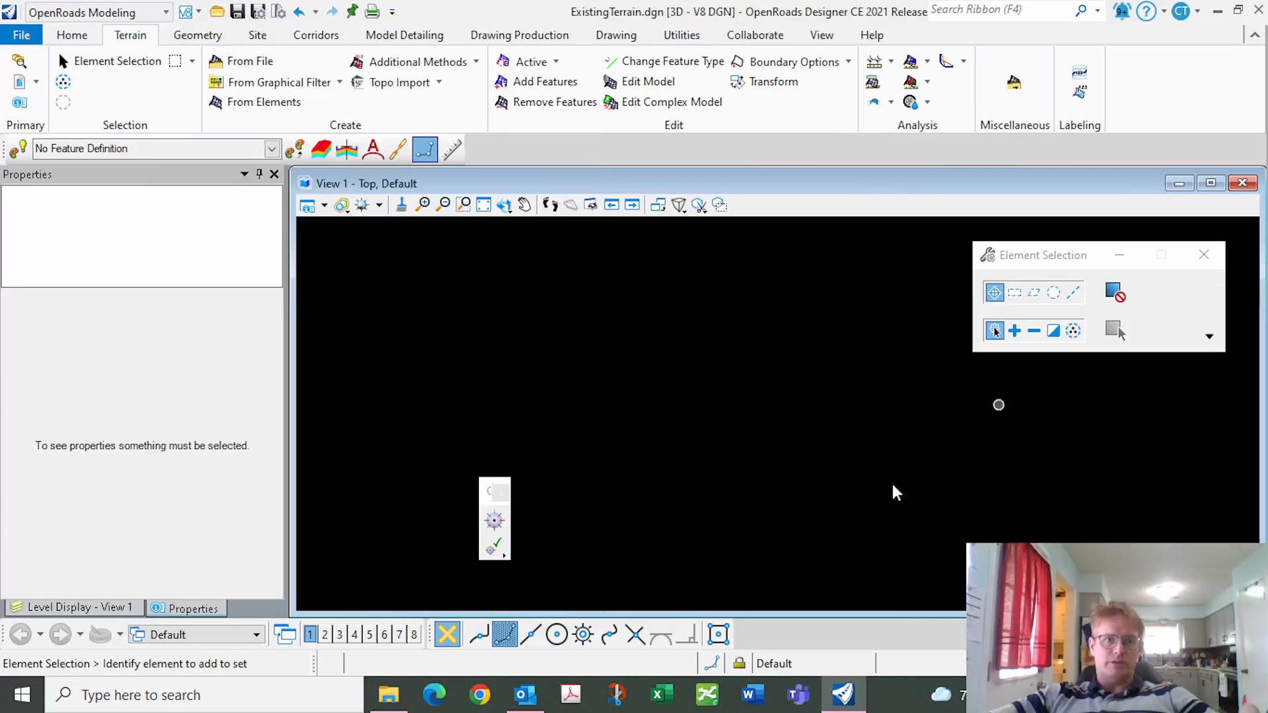
# Fit the view to the imported terrain and examine its triangle mesh around the roads and its overall extent.
pyautogui.click(484, 205)
pyautogui.rightClick(559, 340)
pyautogui.scroll(3, 401, 453)
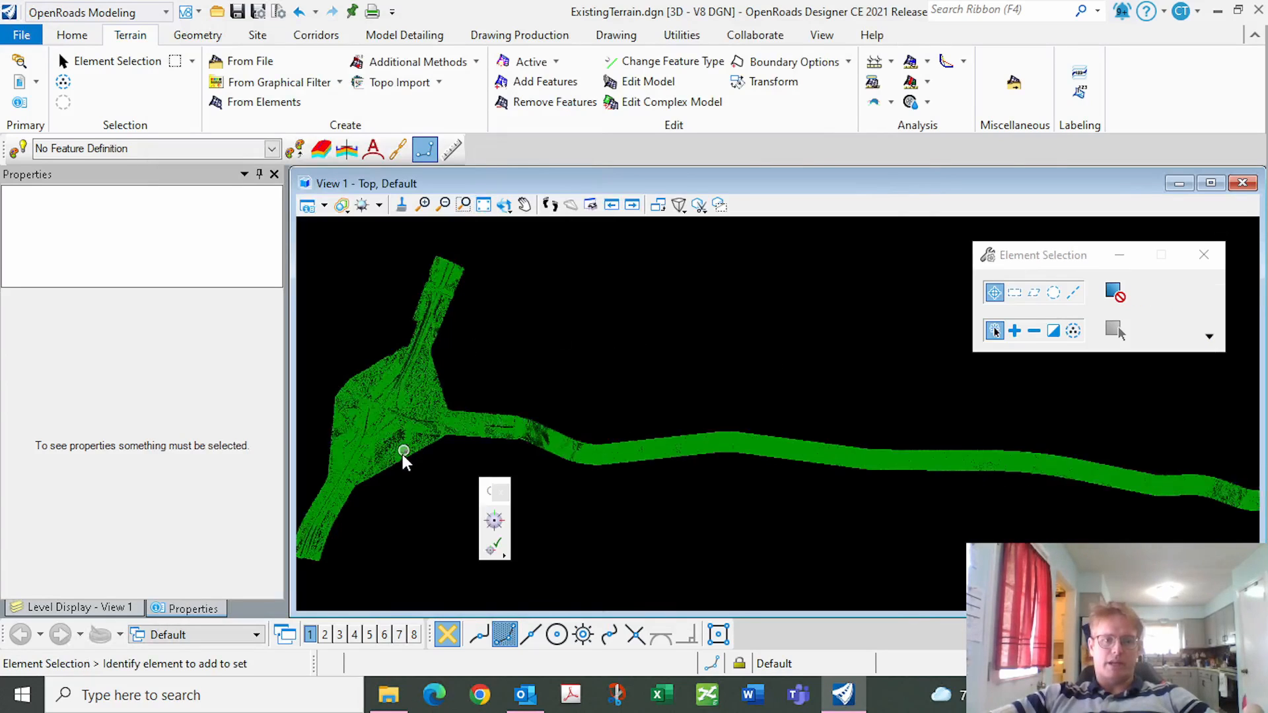
pyautogui.scroll(2, 369, 371)
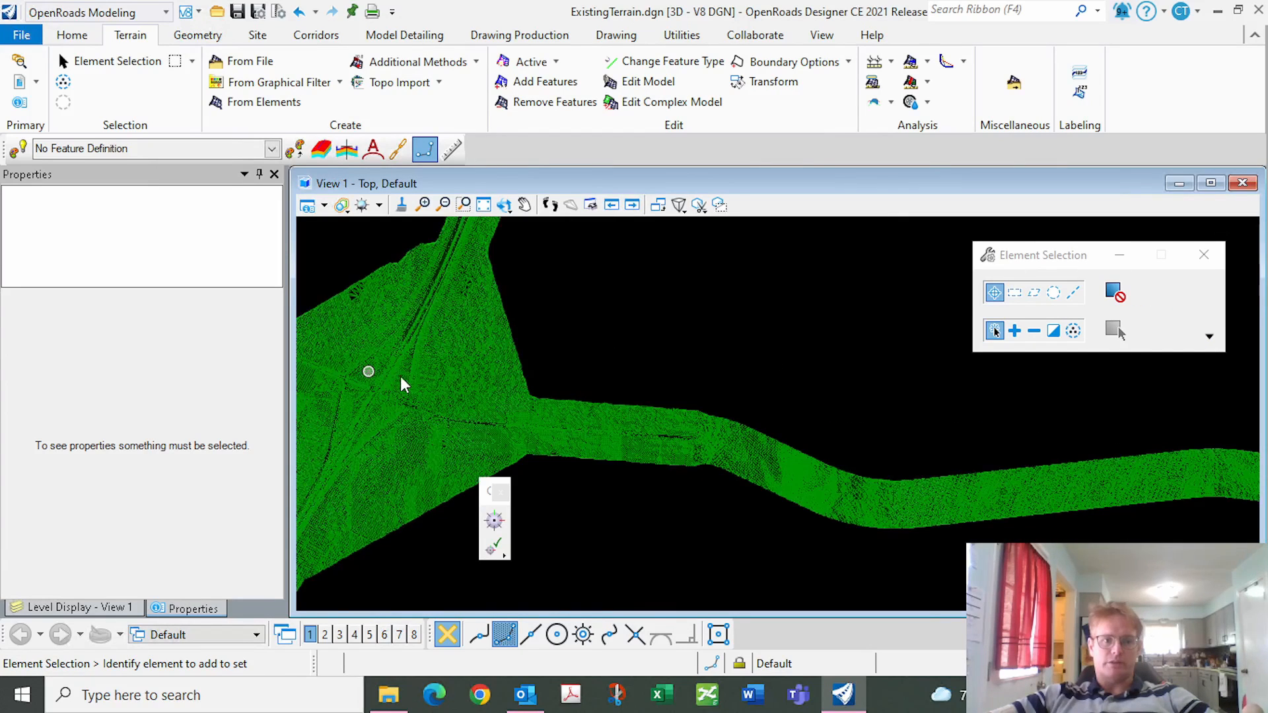
pyautogui.scroll(2, 400, 377)
pyautogui.scroll(2, 404, 378)
pyautogui.scroll(2, 521, 370)
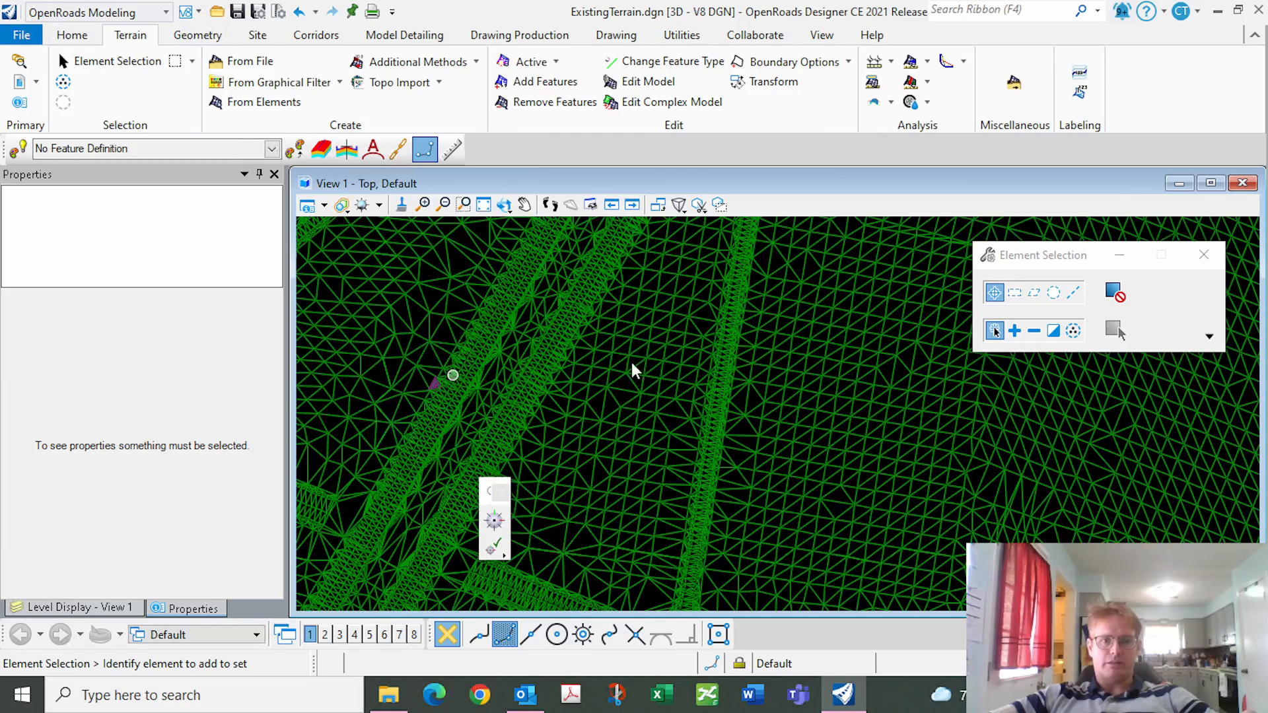
pyautogui.scroll(-2, 624, 365)
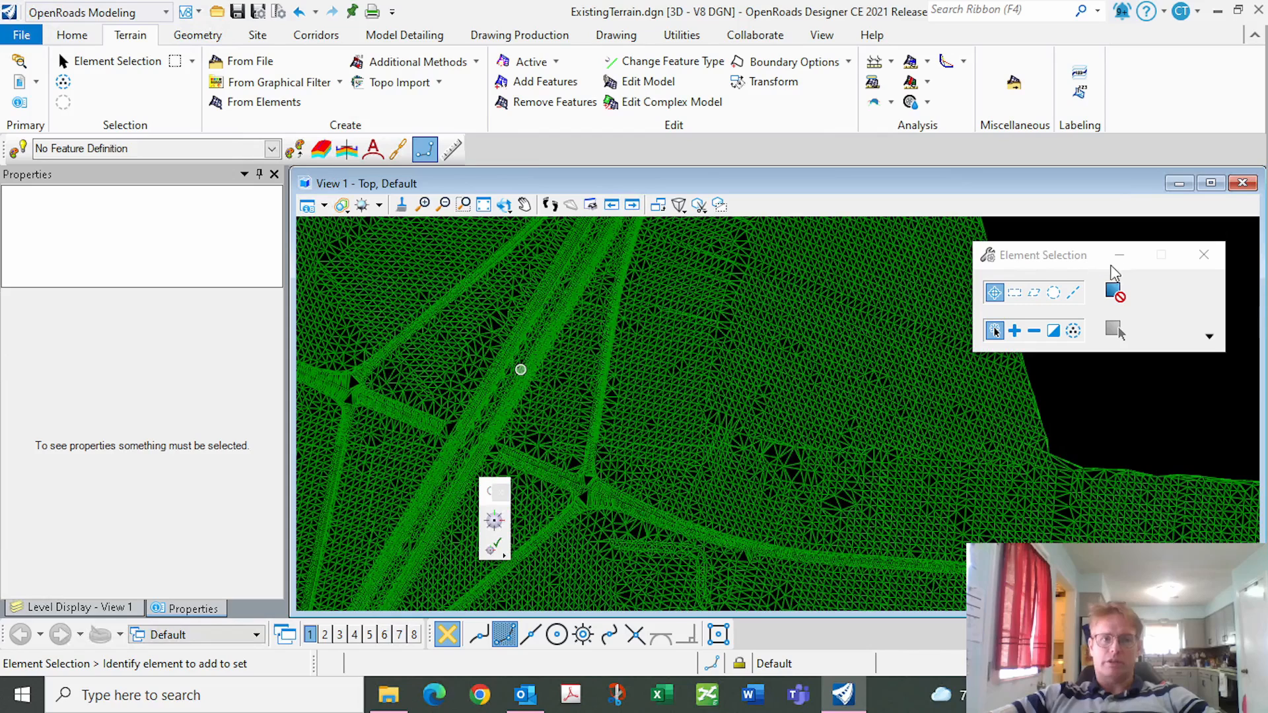
pyautogui.scroll(-2, 605, 281)
pyautogui.scroll(-5, 605, 281)
pyautogui.scroll(3, 570, 351)
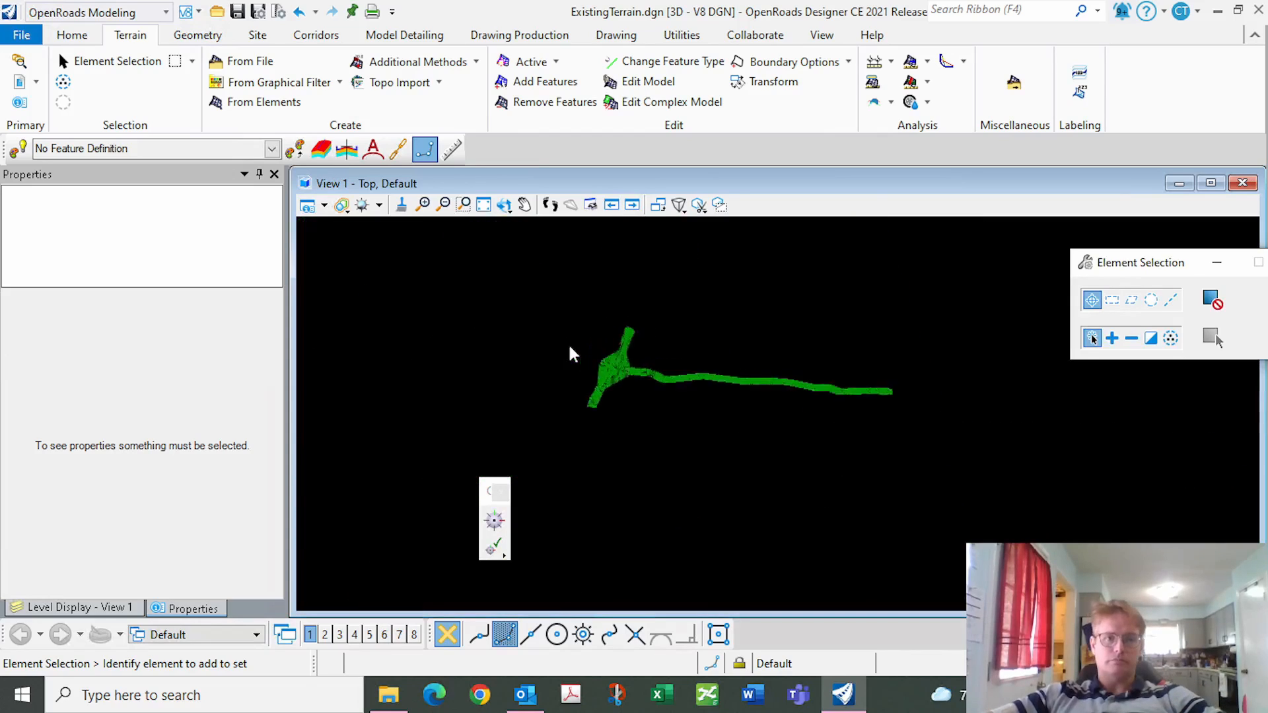
pyautogui.scroll(2, 732, 398)
# Set up side-by-side plan and 3D views of the terrain and inspect the mesh in the 3D view.
pyautogui.rightClick(733, 397)
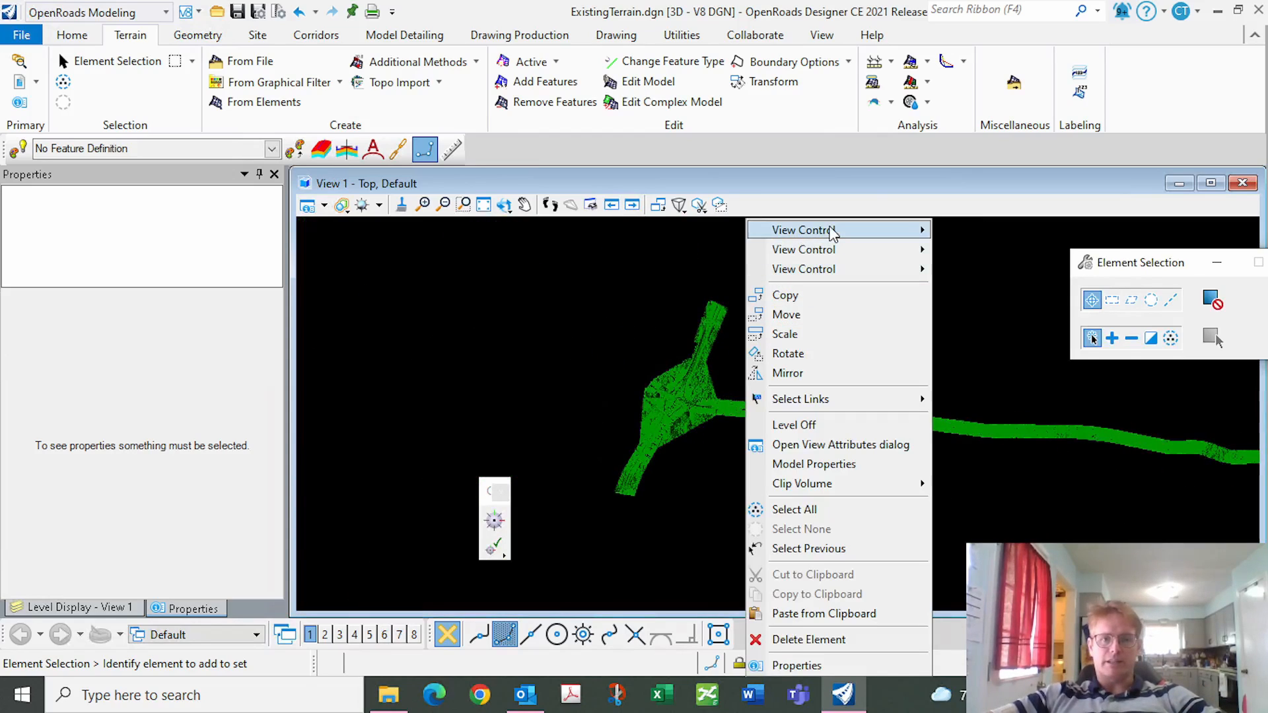
pyautogui.moveTo(848, 235)
pyautogui.click(987, 246)
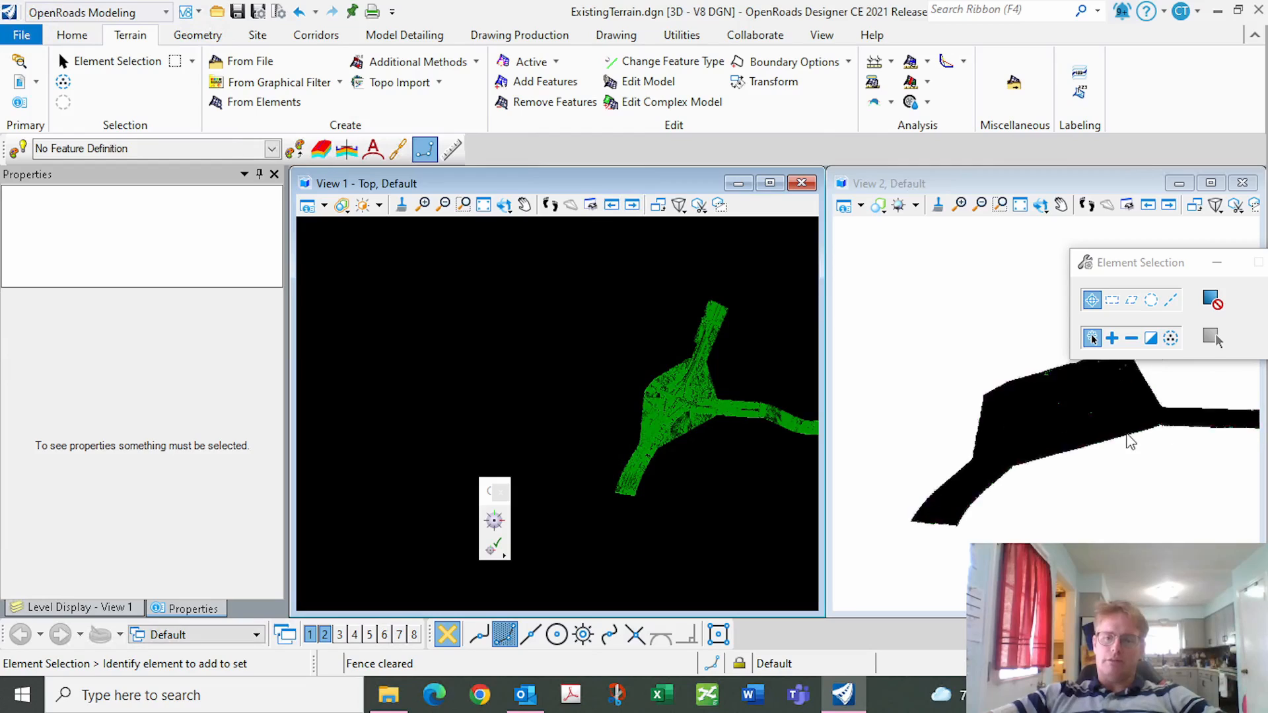
pyautogui.scroll(4, 954, 370)
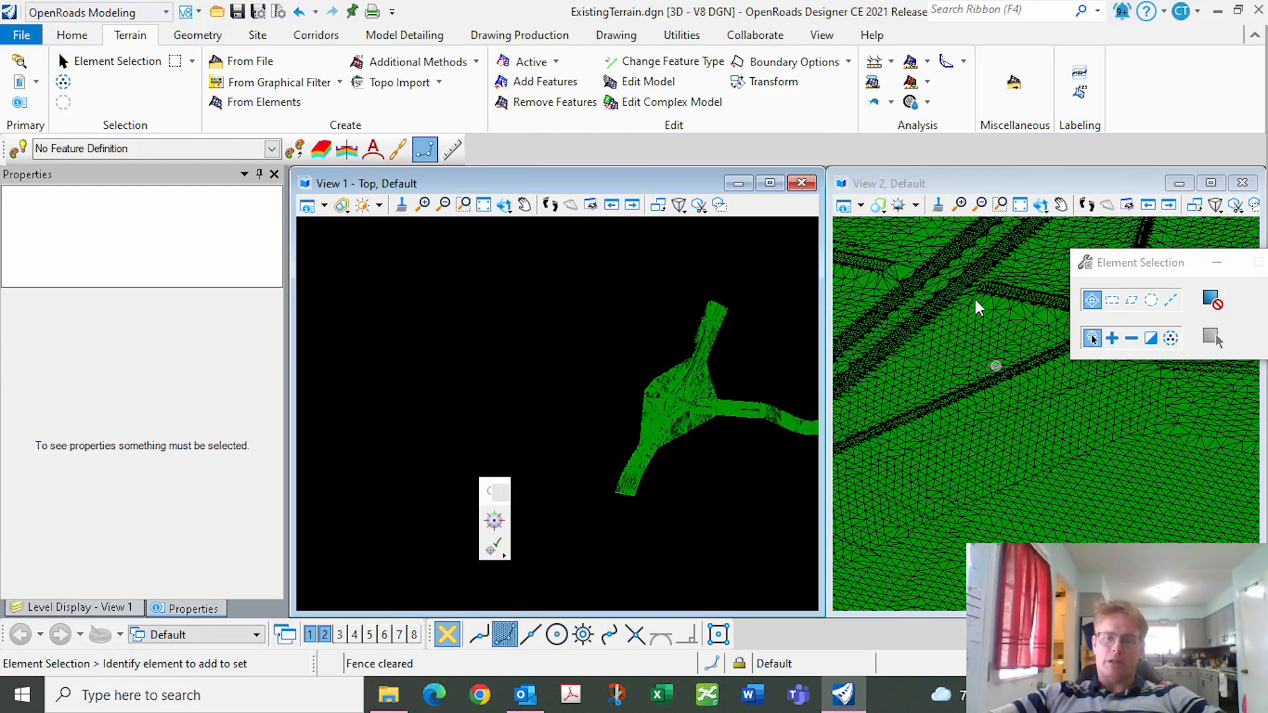
pyautogui.scroll(-2, 968, 324)
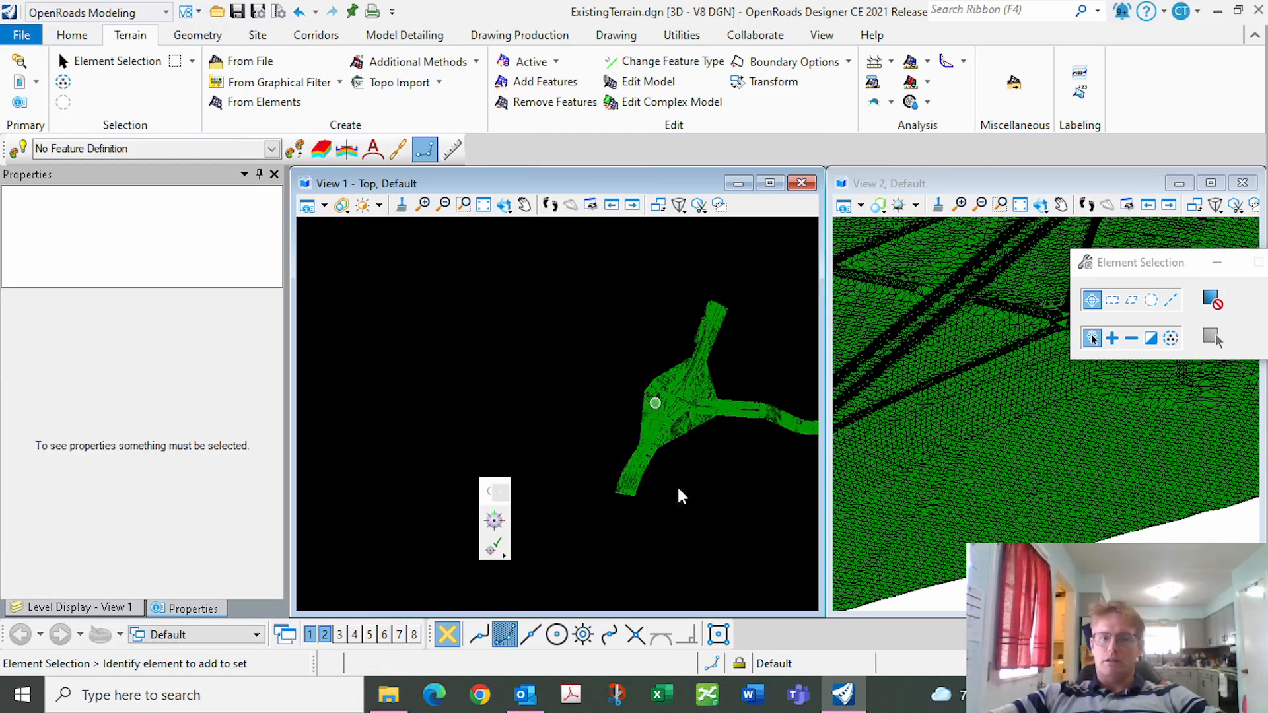
# Select the OG terrain model and change its feature definition to Existing Boundary.
pyautogui.click(749, 502)
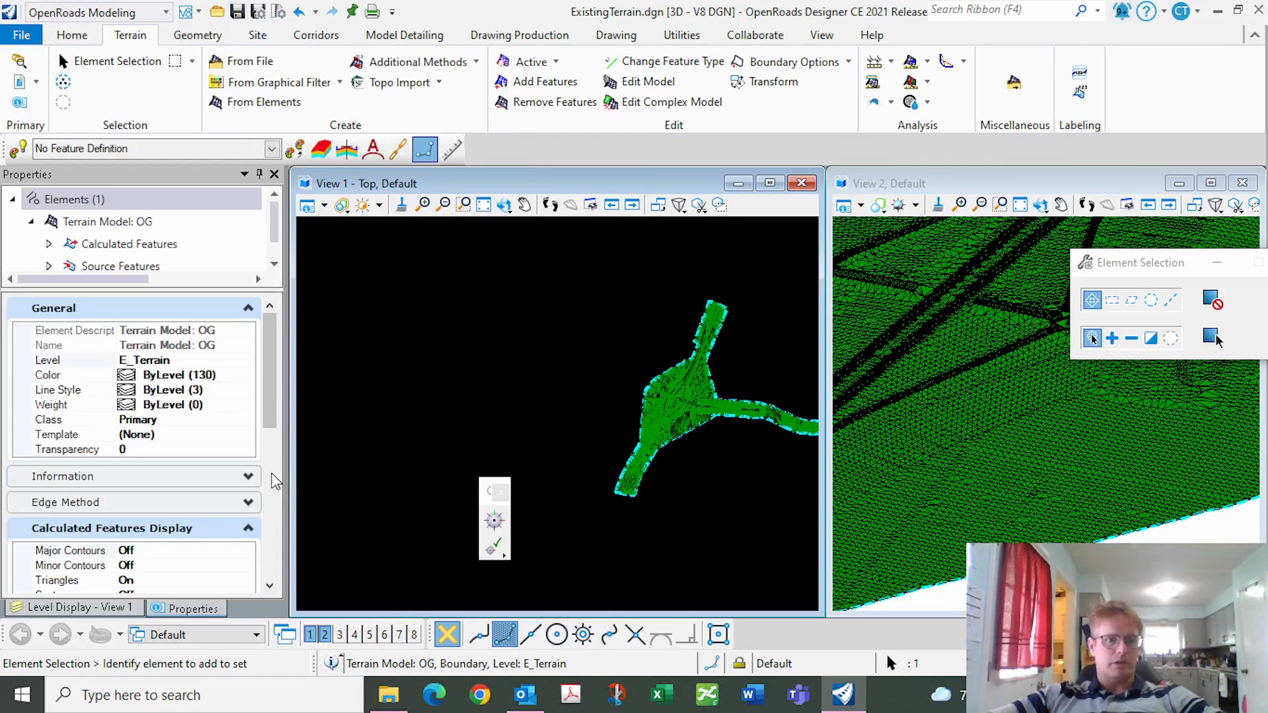
pyautogui.click(737, 387)
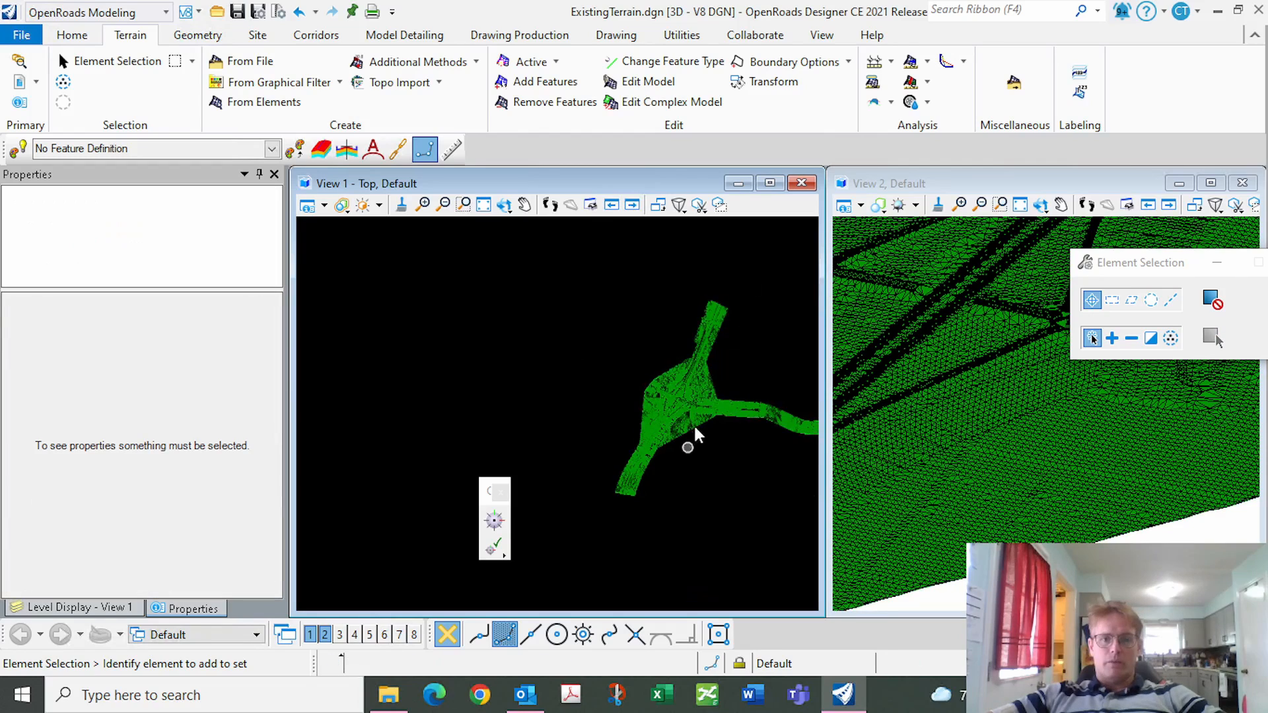
pyautogui.click(706, 428)
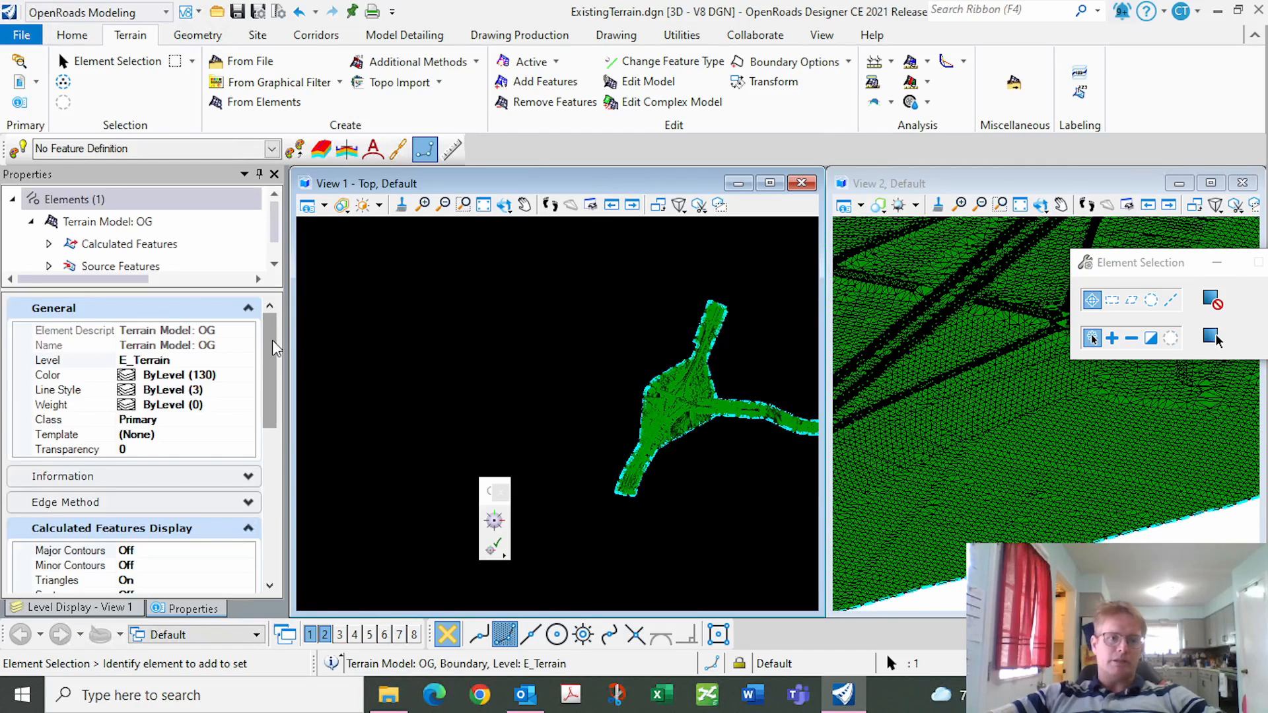
pyautogui.moveTo(273, 347); pyautogui.dragTo(275, 518)
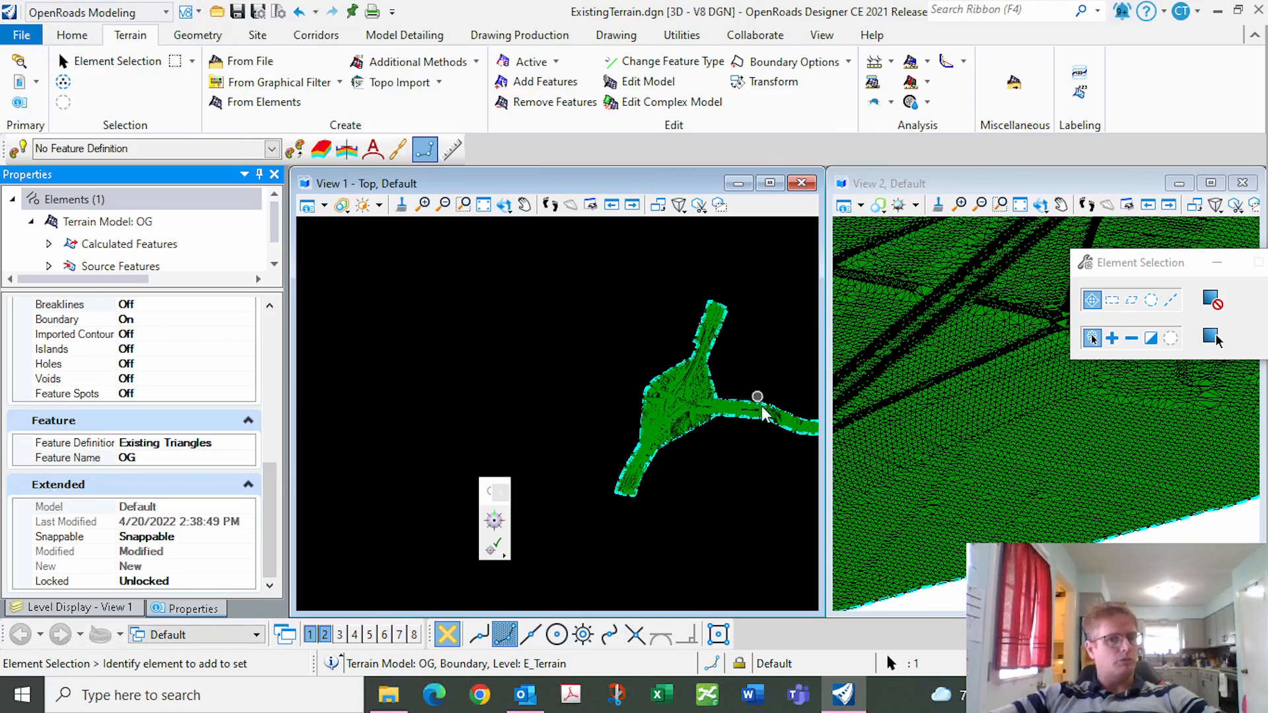
pyautogui.click(237, 448)
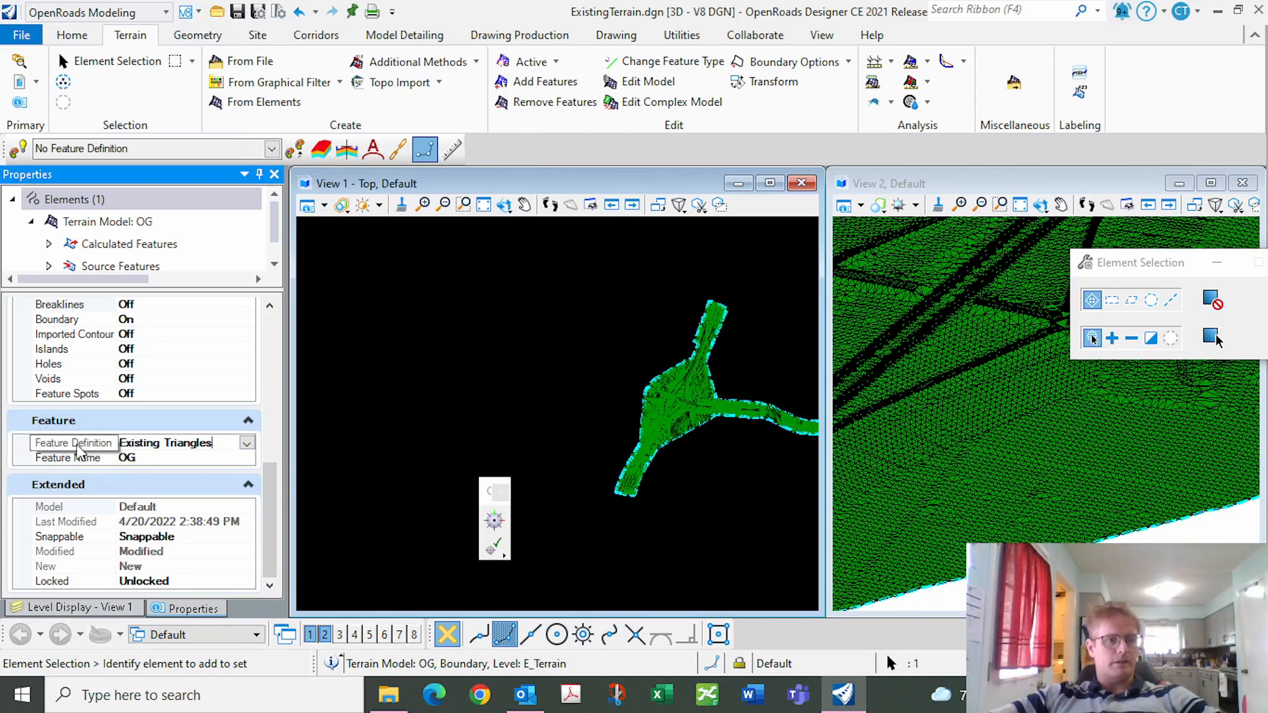
pyautogui.click(250, 450)
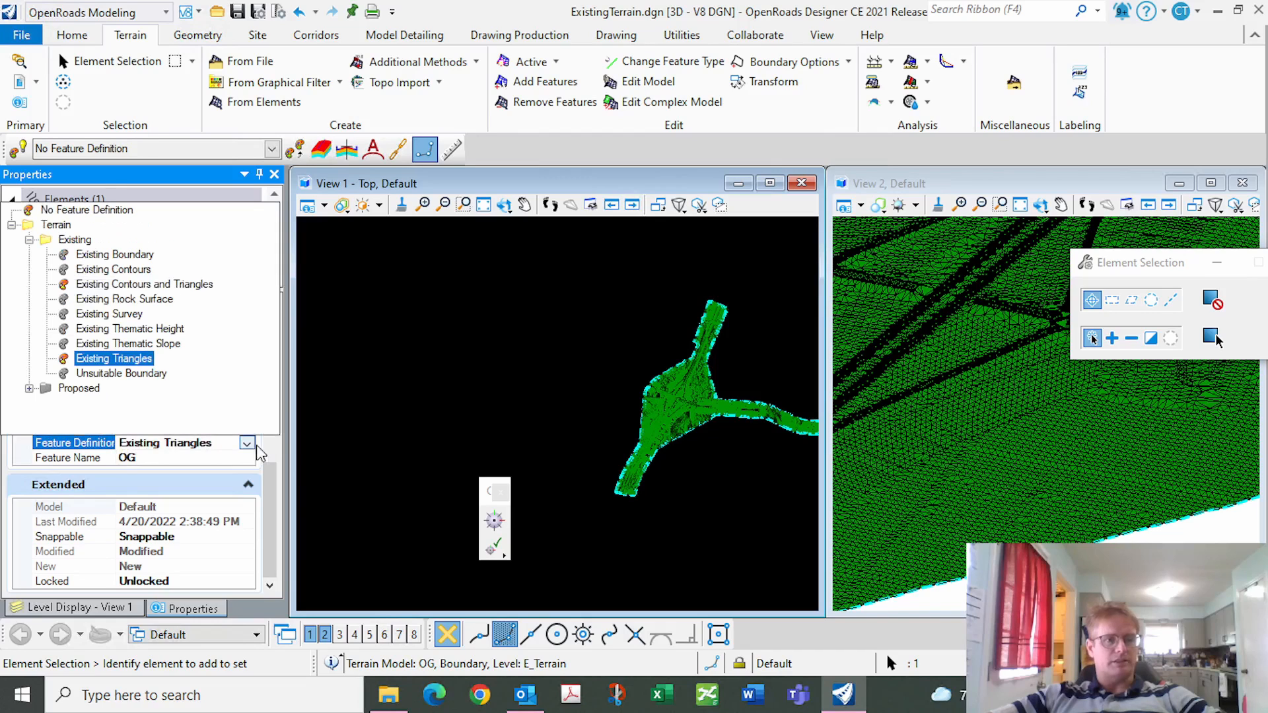
pyautogui.click(126, 254)
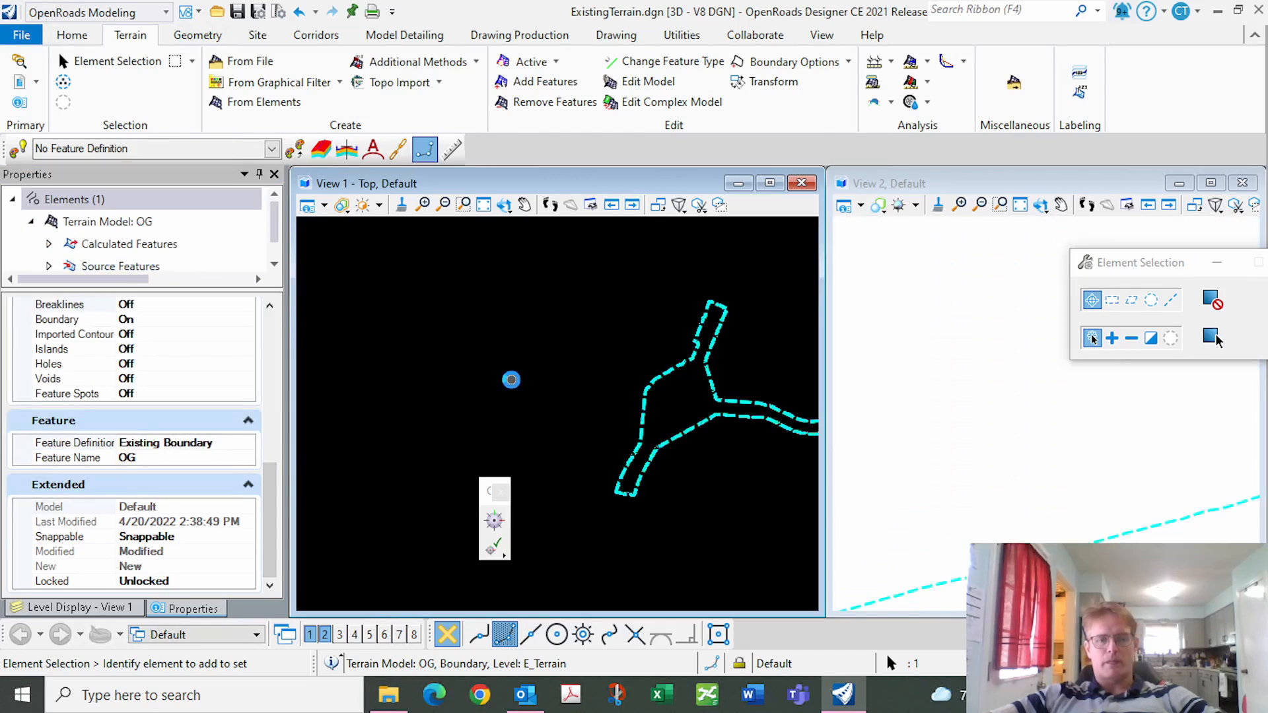
pyautogui.scroll(-2, 468, 324)
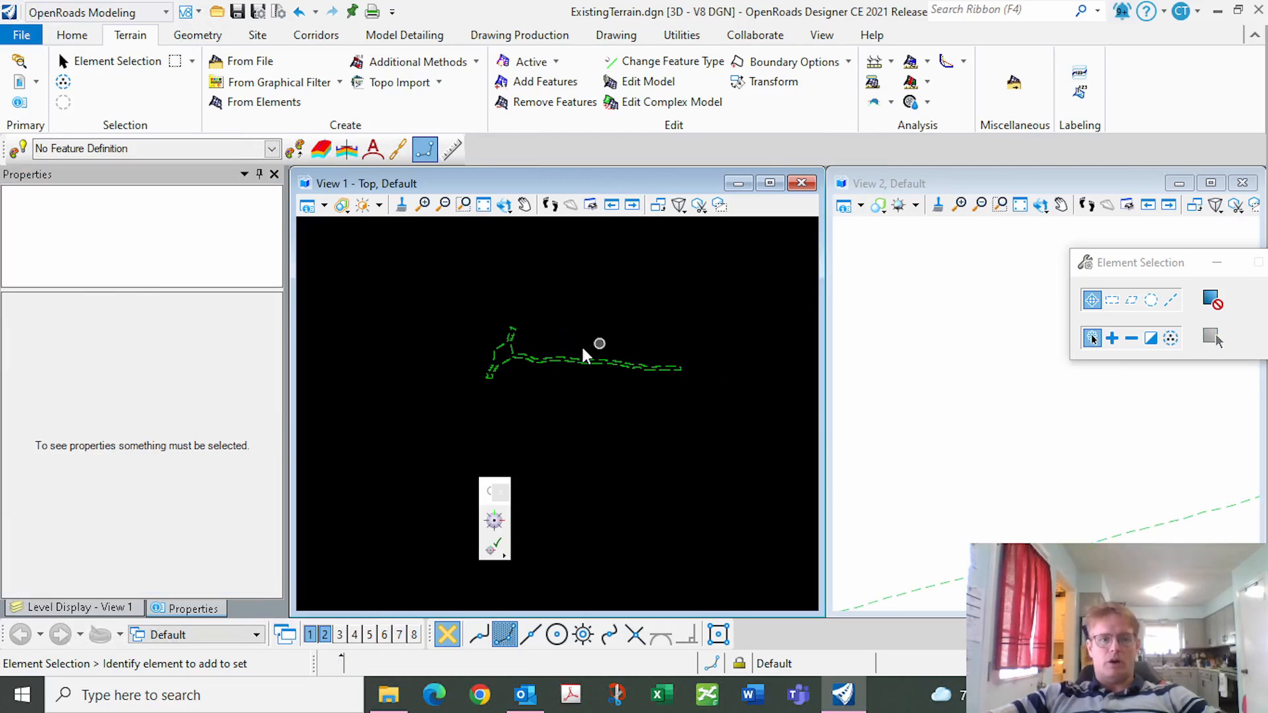
pyautogui.scroll(2, 604, 341)
pyautogui.scroll(-2, 505, 322)
pyautogui.scroll(3, 505, 322)
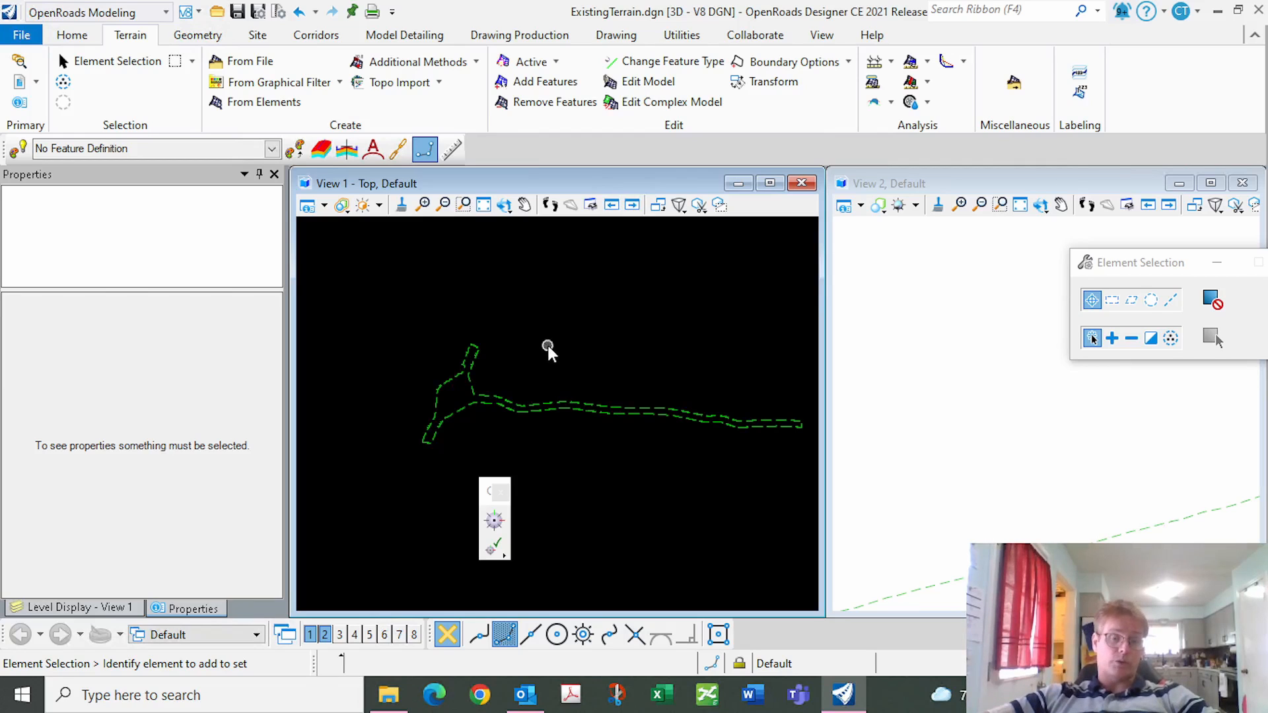
# Create a new Geometry.dgn from the Seed2D - Imperial Design.dgn seed in the dgn folder, replacing the existing file.
pyautogui.click(22, 39)
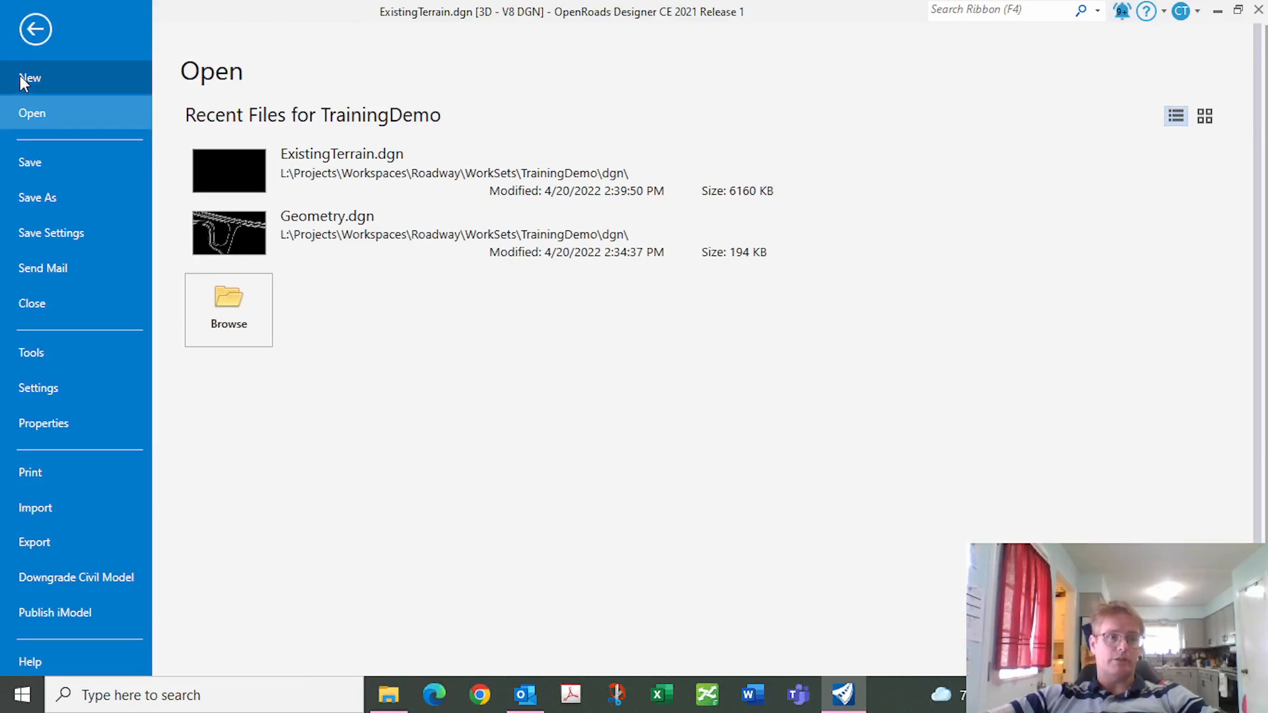
pyautogui.click(29, 78)
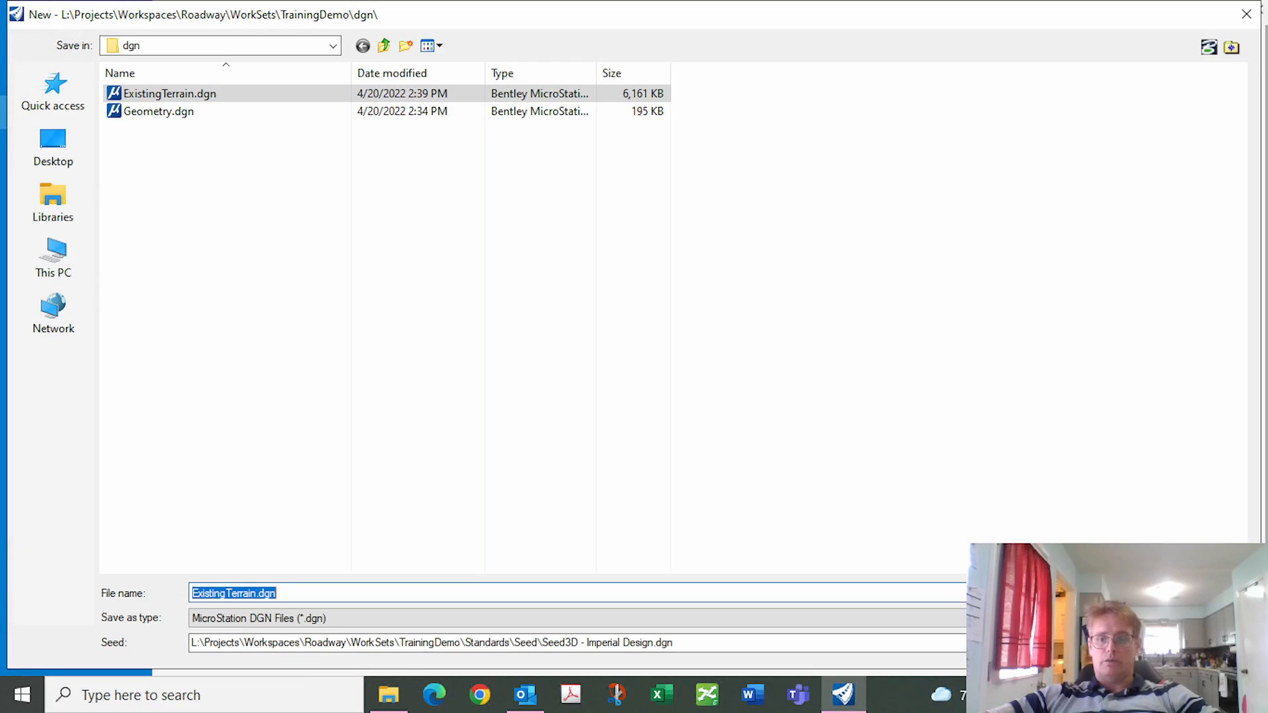
pyautogui.click(1208, 643)
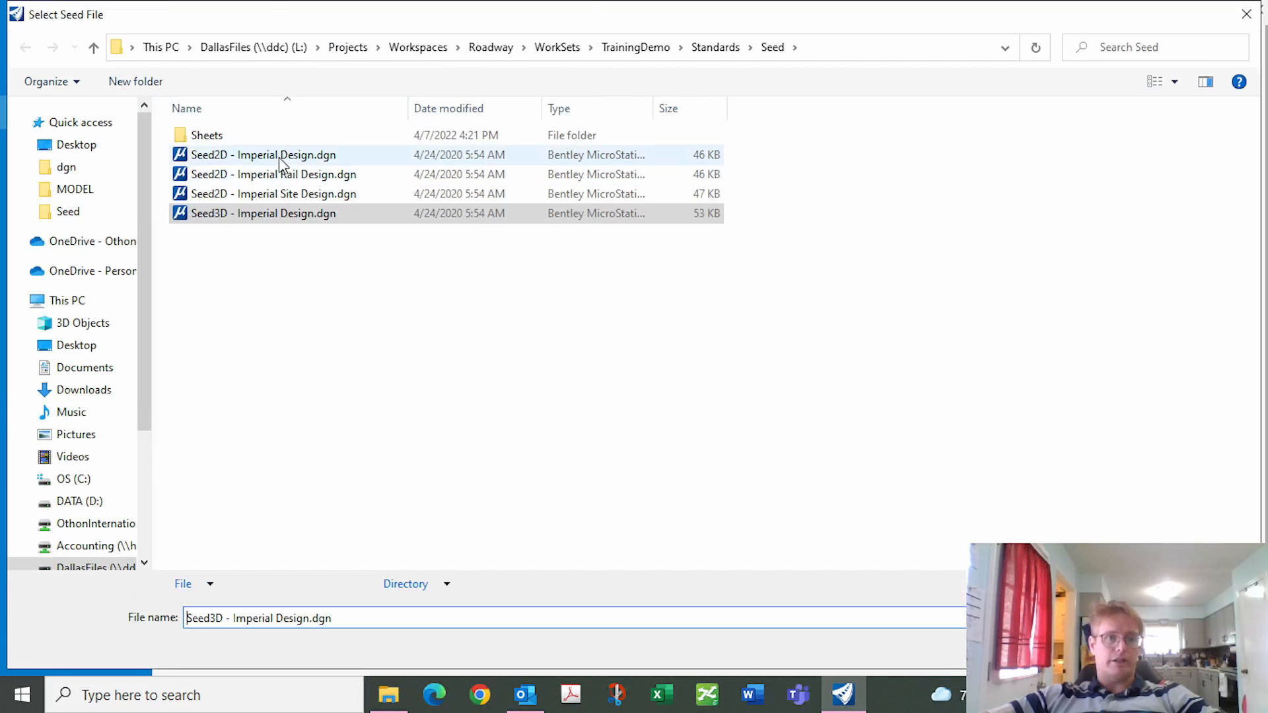
pyautogui.doubleClick(281, 157)
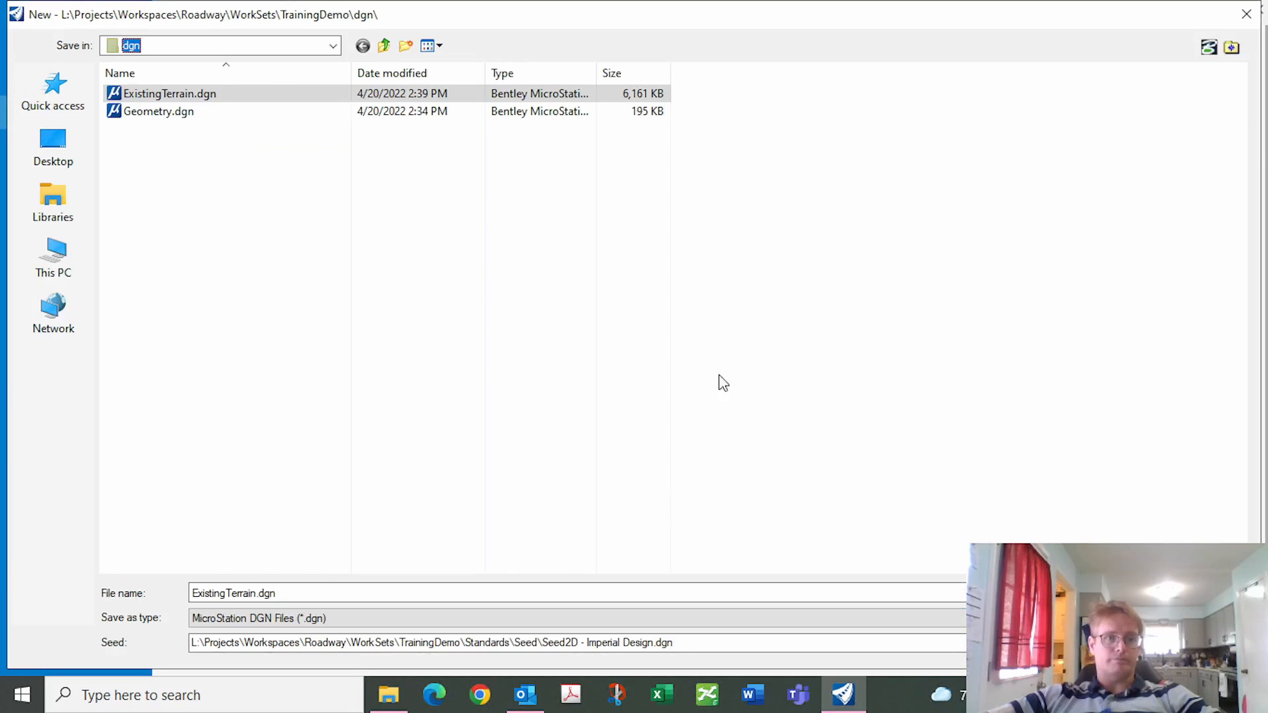
pyautogui.click(165, 112)
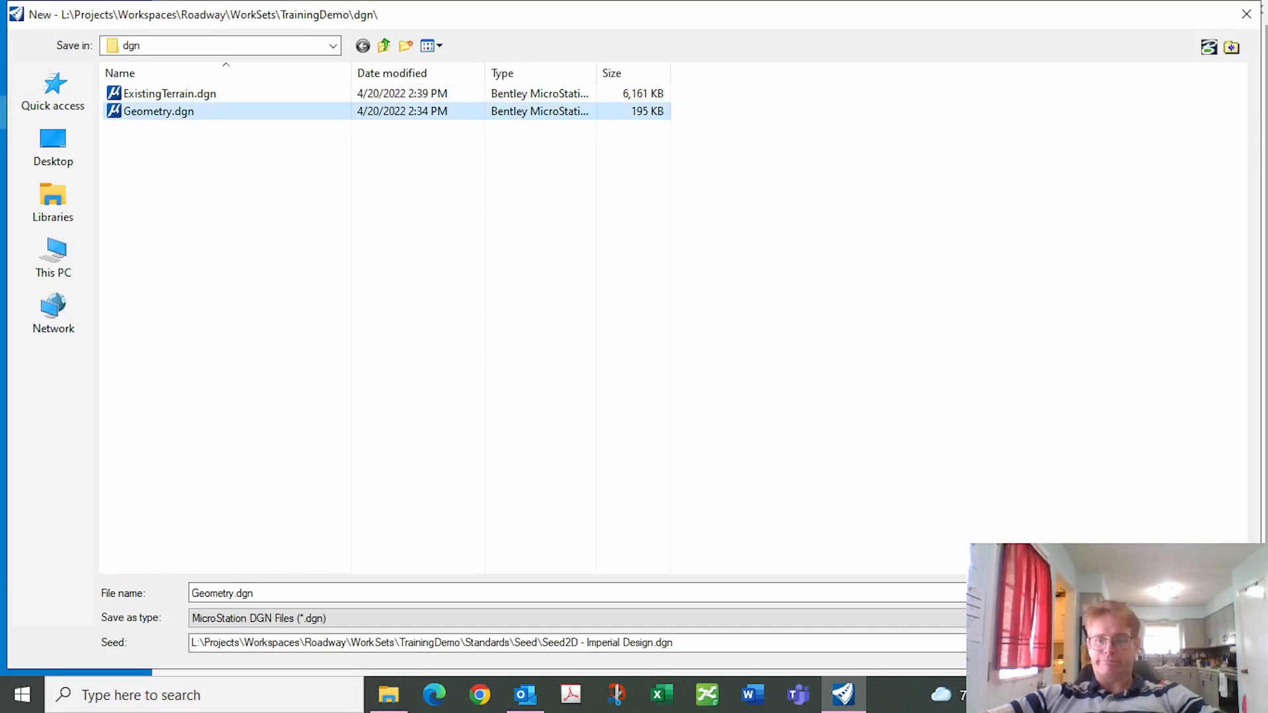
pyautogui.press('Return')
pyautogui.click(689, 349)
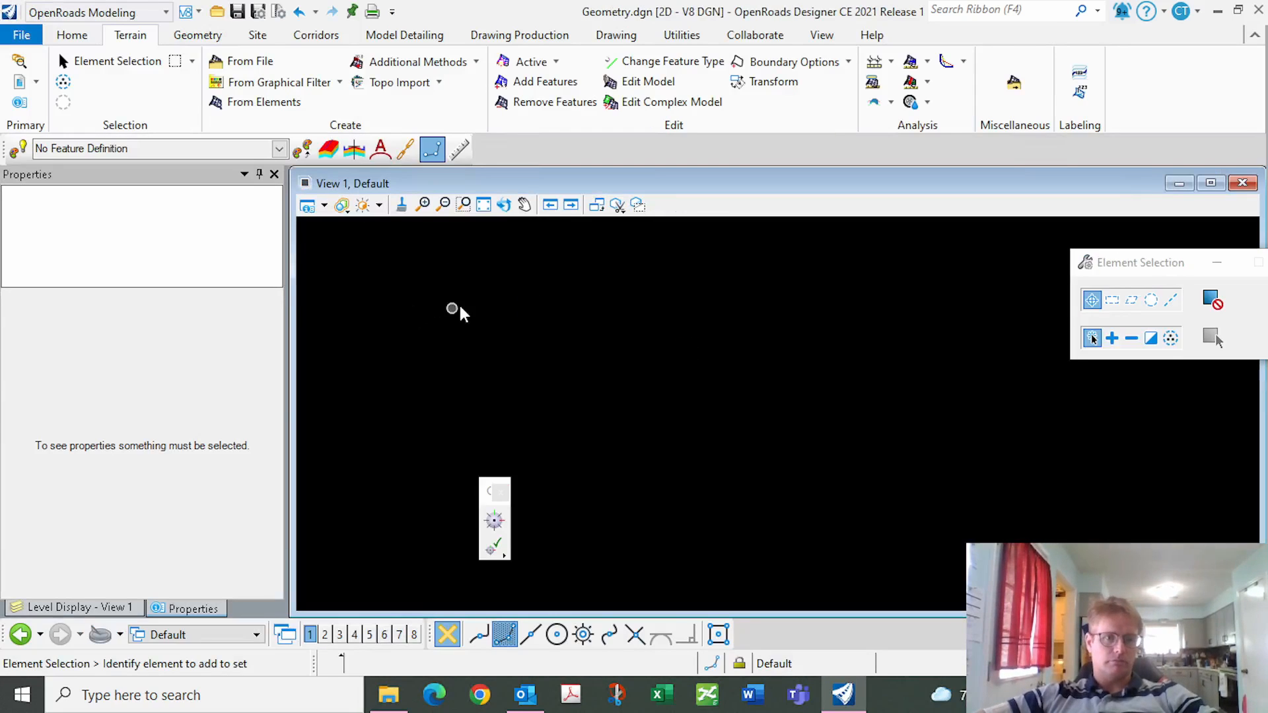
# Attach ExistingTerrain.dgn as a reference to the geometry file and fit the view to the terrain boundary.
pyautogui.click(19, 82)
pyautogui.rightClick(136, 114)
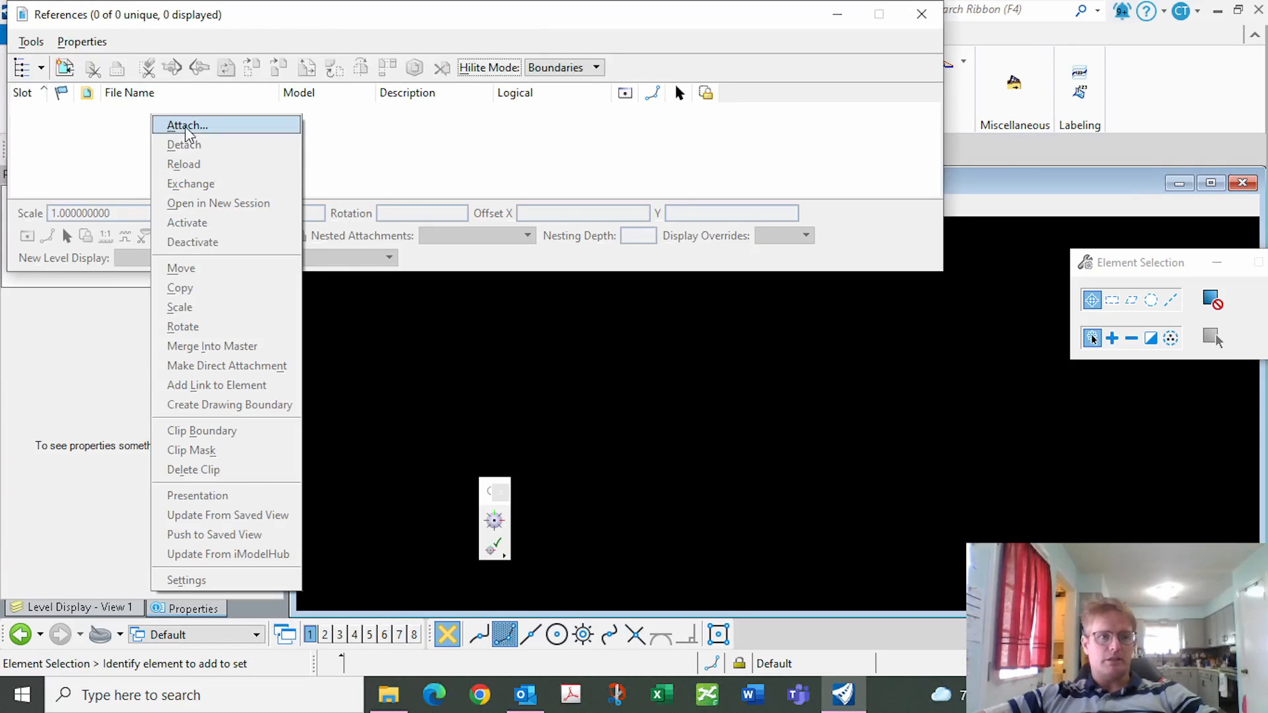
pyautogui.click(190, 129)
pyautogui.doubleClick(152, 94)
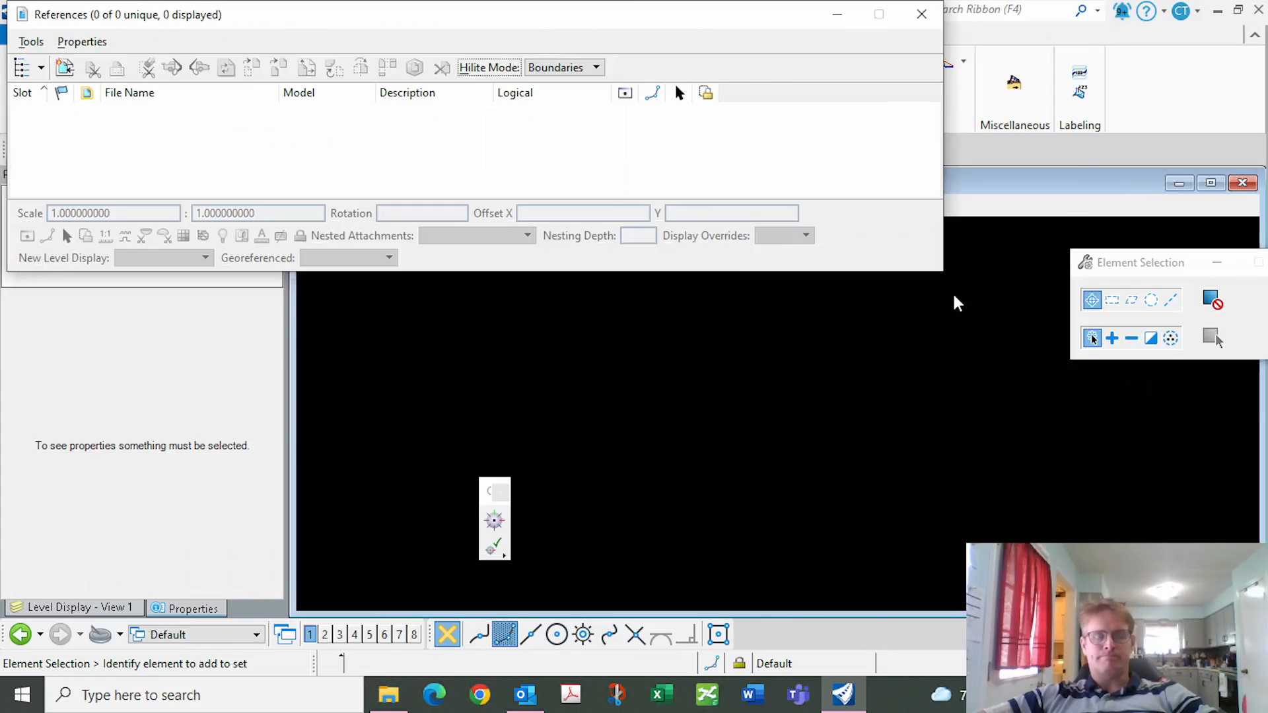
pyautogui.click(765, 214)
pyautogui.click(927, 619)
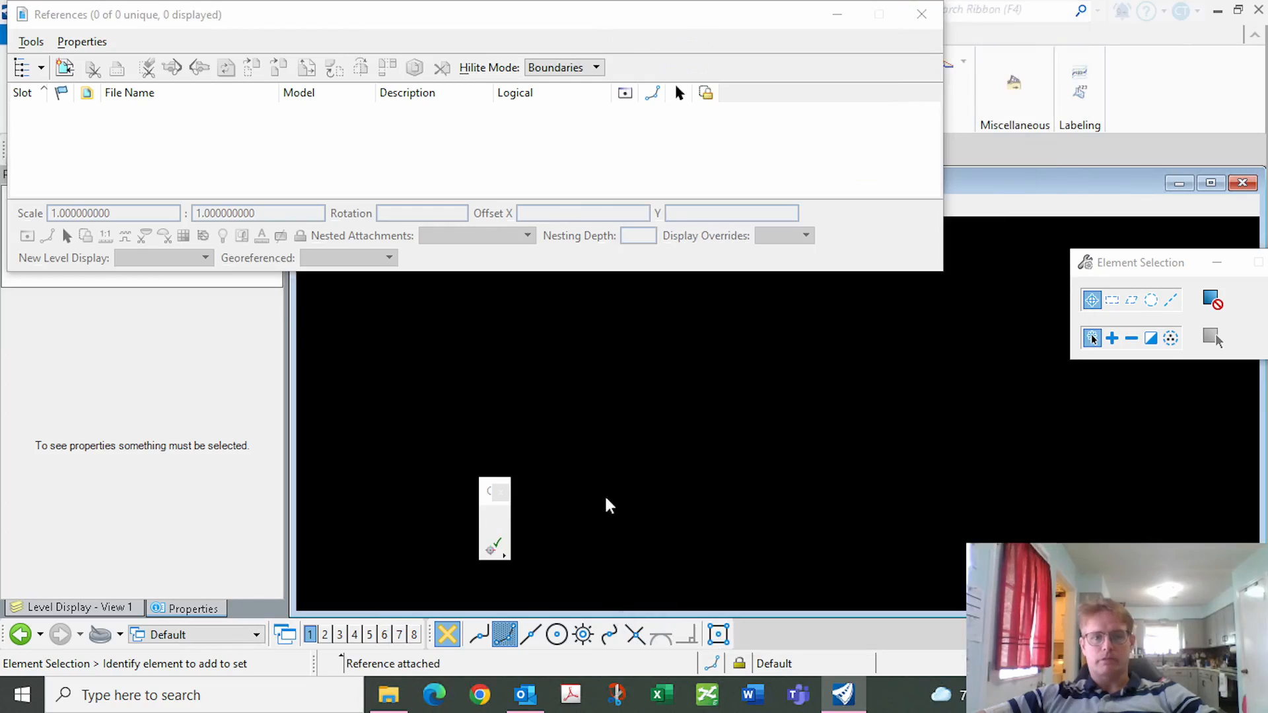
pyautogui.click(921, 14)
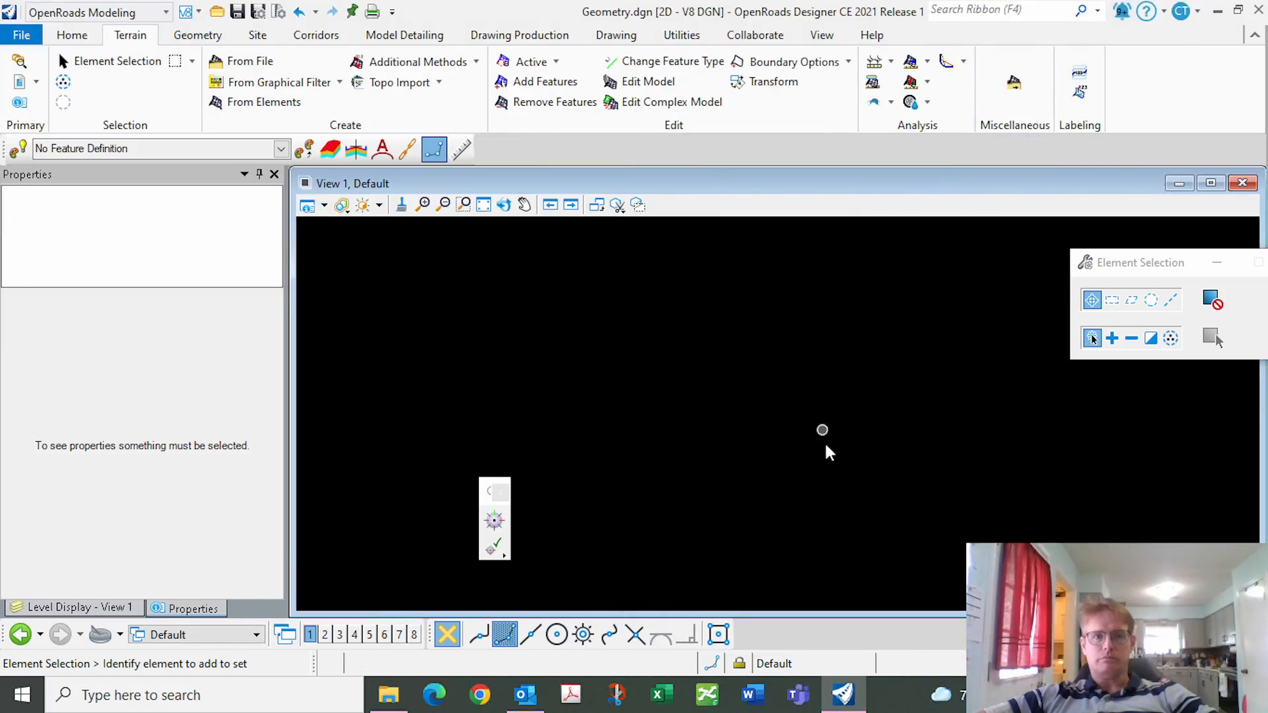
pyautogui.click(483, 203)
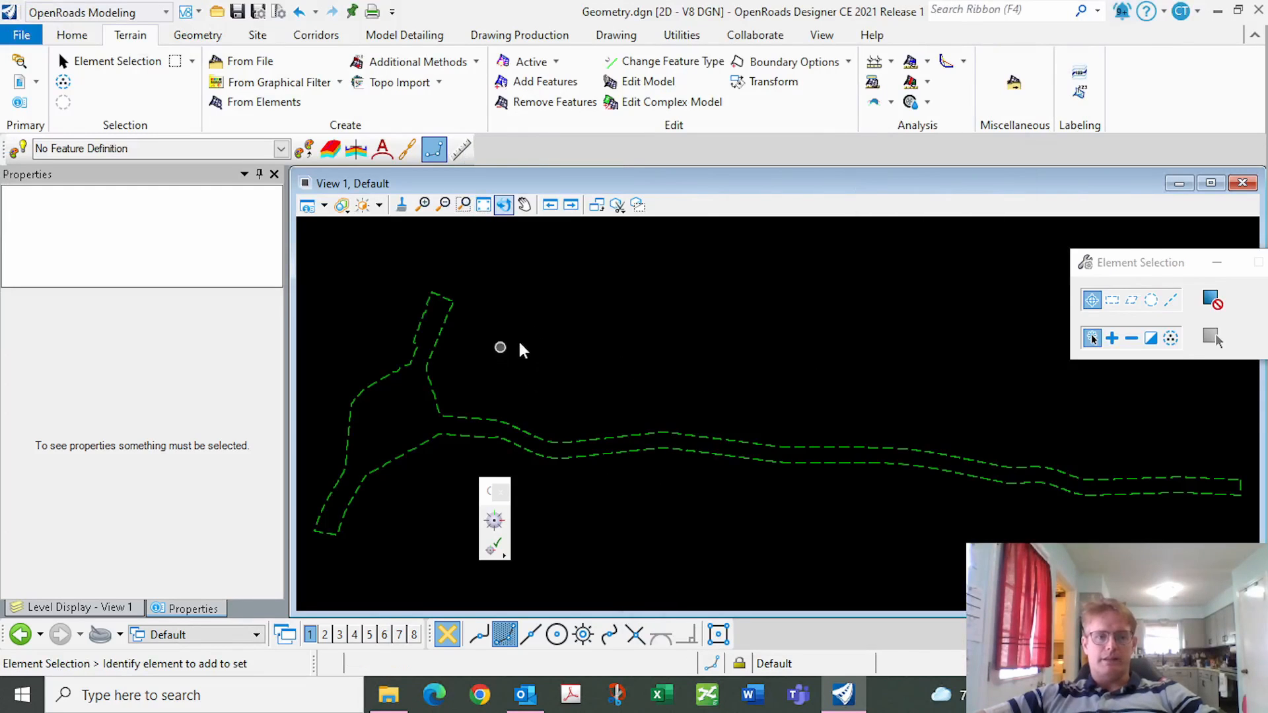
pyautogui.scroll(-1, 520, 350)
# Try to set up side-by-side plan and 3D views of the referenced terrain and compare the boundary in both.
pyautogui.rightClick(561, 350)
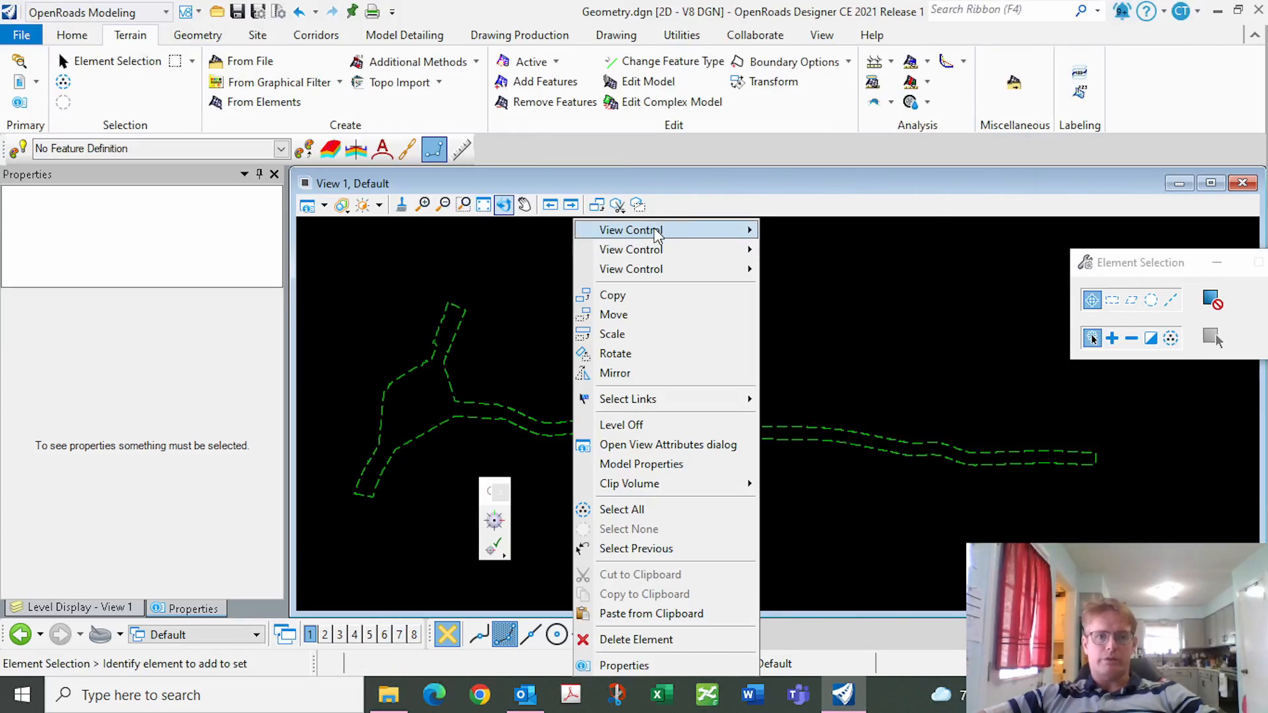
pyautogui.moveTo(657, 234)
pyautogui.click(862, 248)
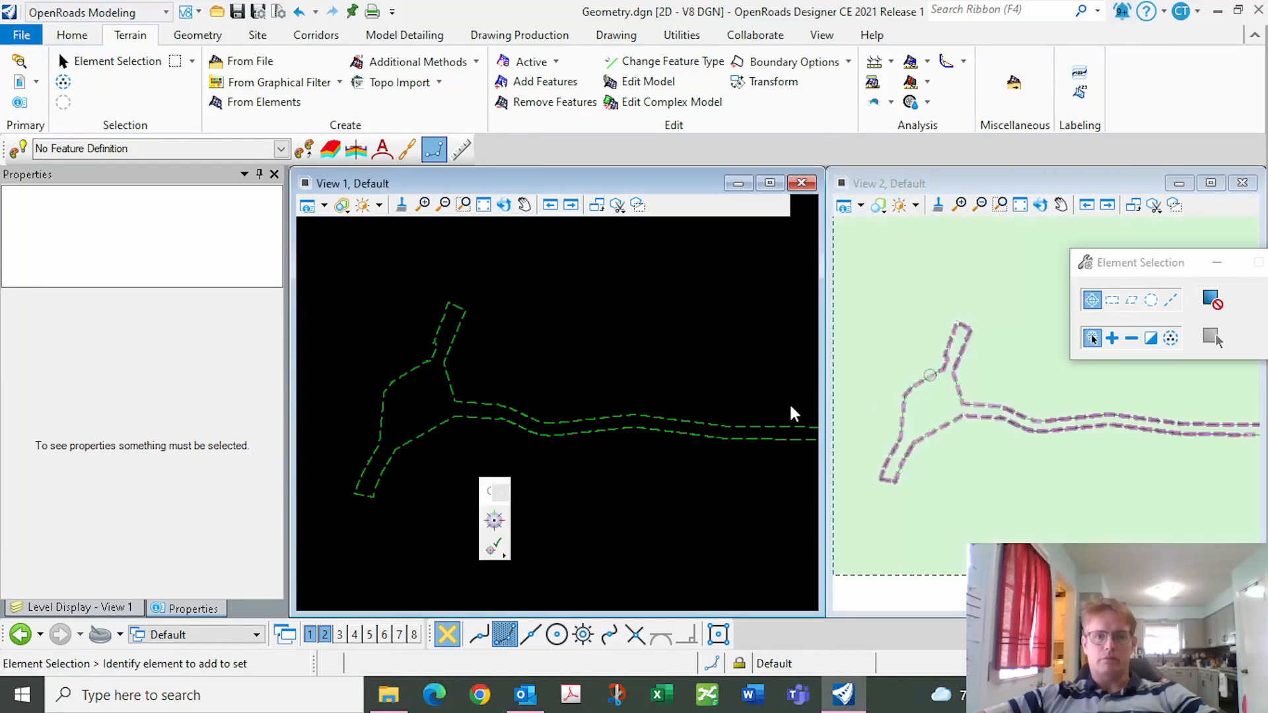
pyautogui.scroll(-4, 538, 322)
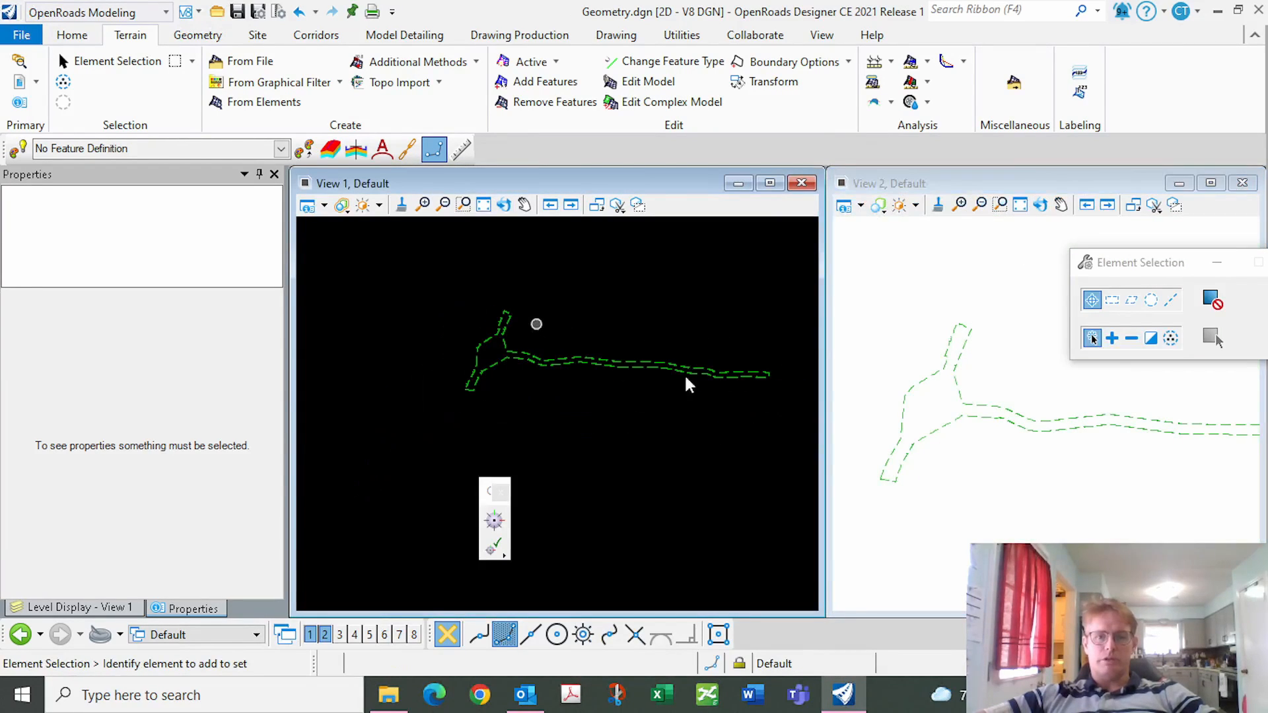
pyautogui.scroll(-4, 939, 434)
pyautogui.scroll(3, 1011, 437)
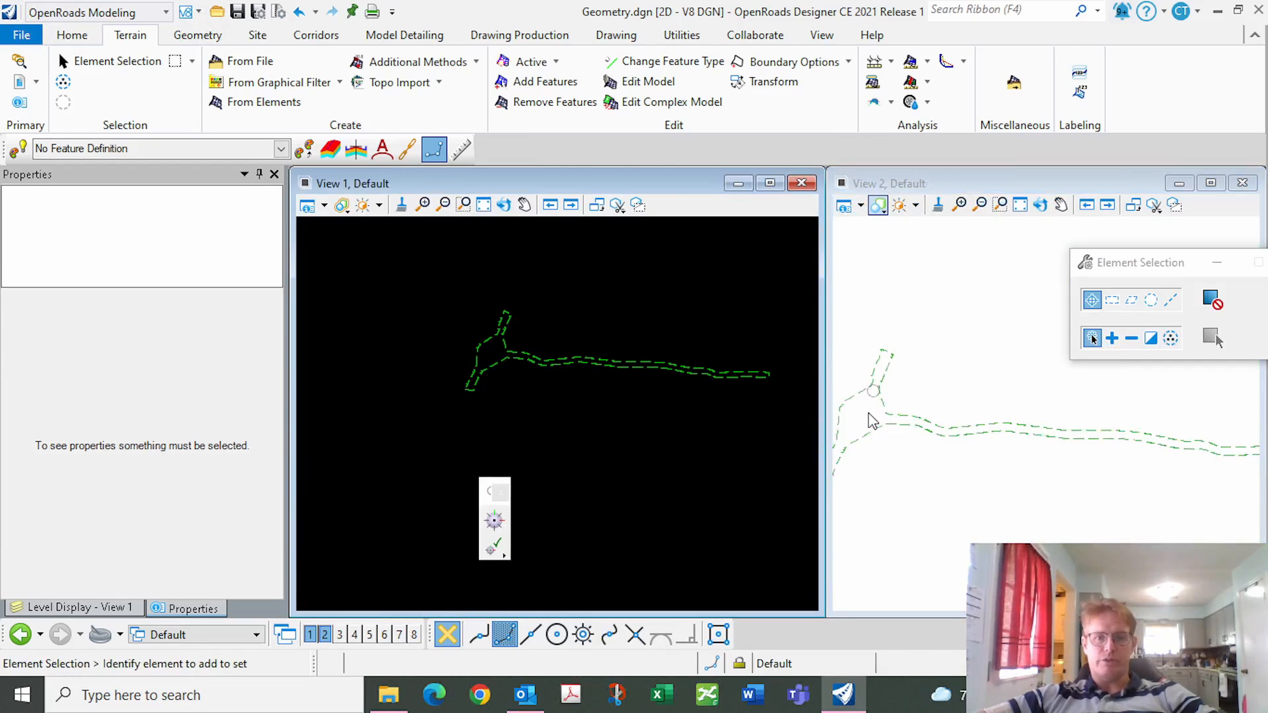
pyautogui.scroll(-2, 989, 419)
pyautogui.scroll(3, 528, 337)
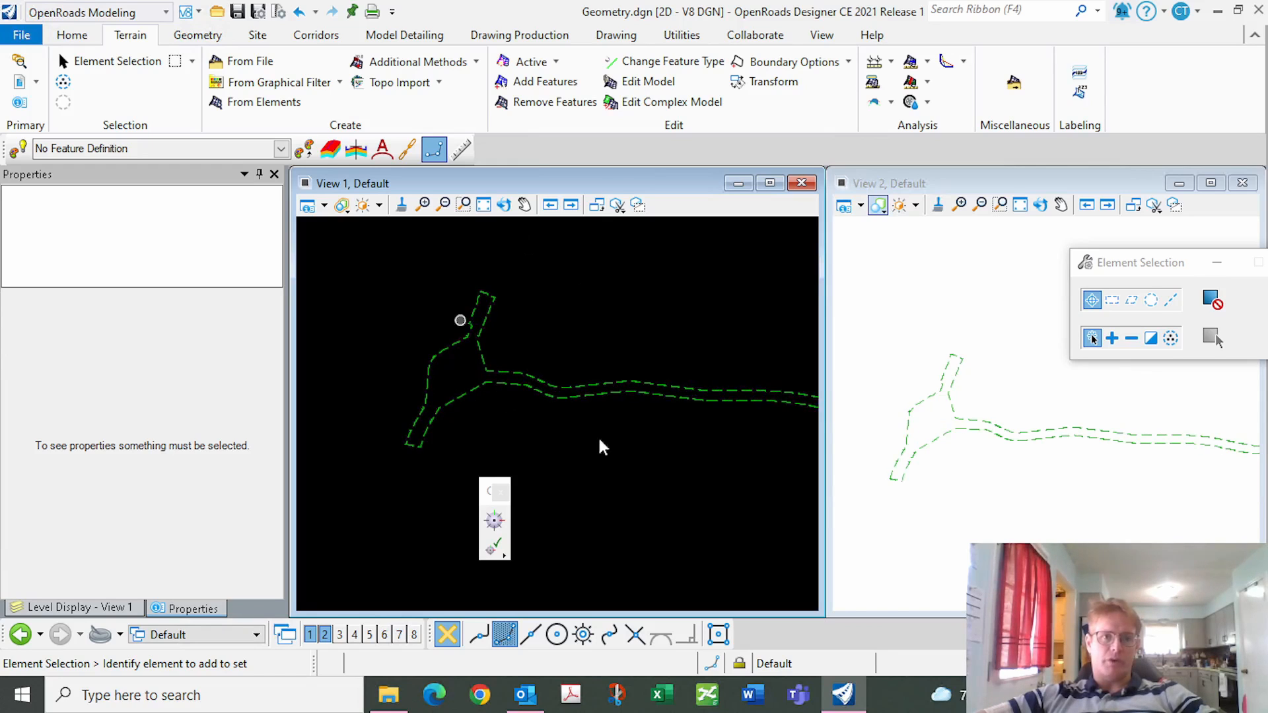
# Set the referenced OG terrain as the active terrain model.
pyautogui.click(518, 388)
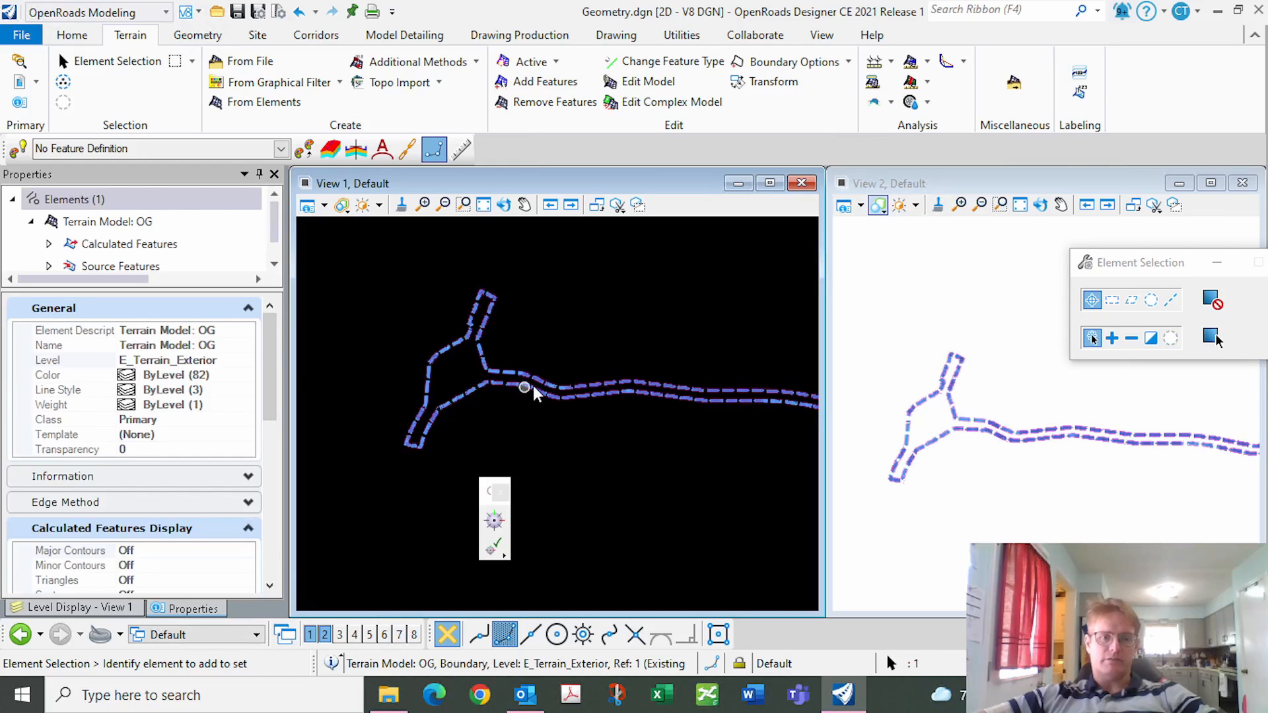
pyautogui.moveTo(534, 390)
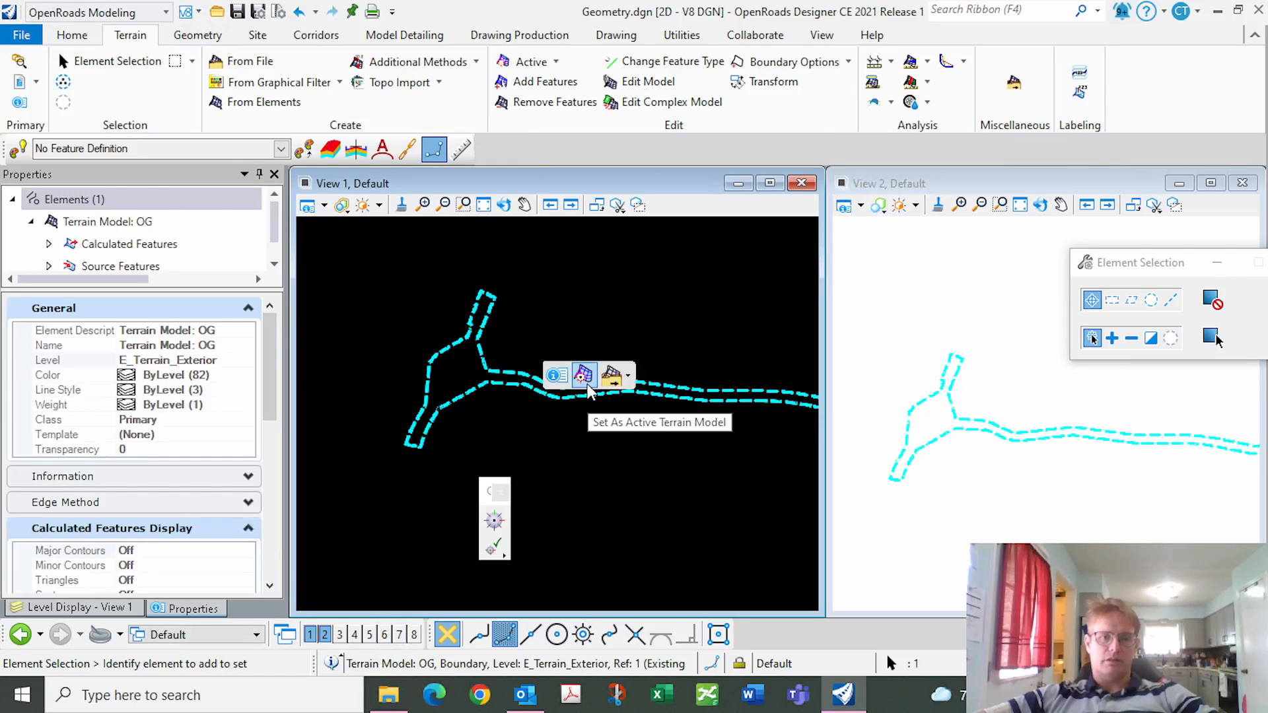
pyautogui.click(584, 377)
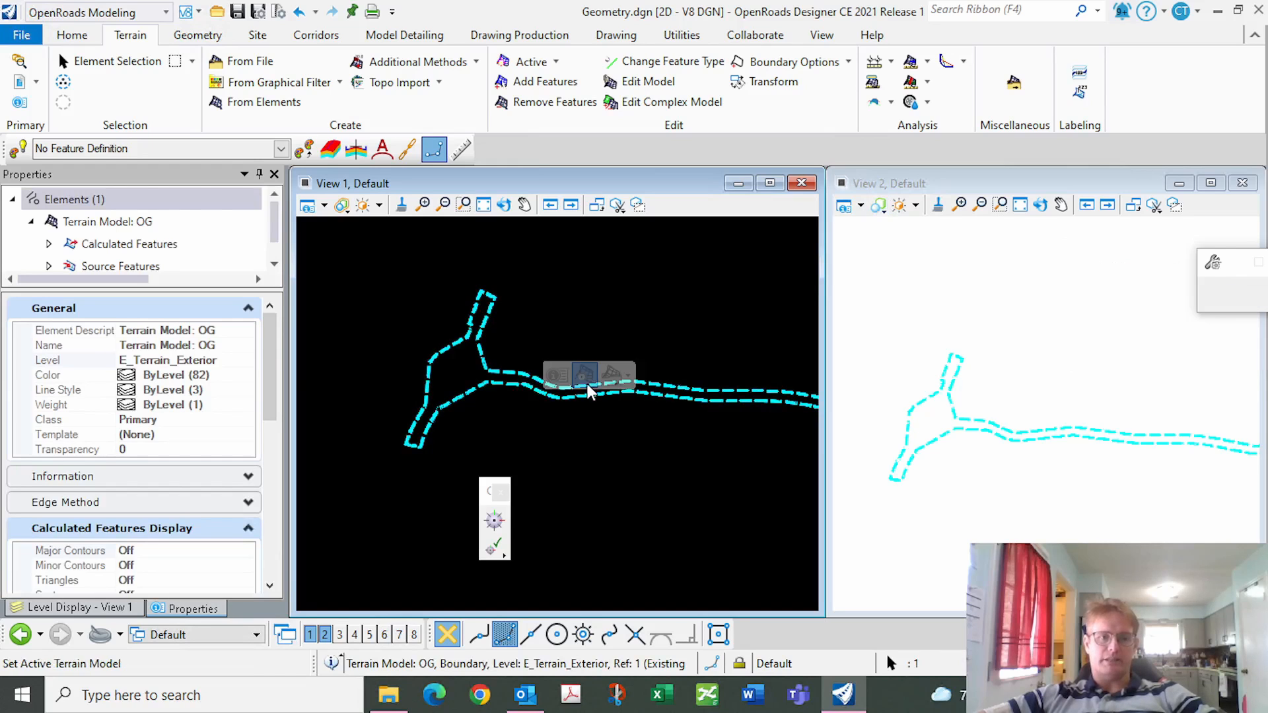
# Apply the two-view Plan/3D layout with the terrain model active.
pyautogui.rightClick(519, 284)
pyautogui.moveTo(627, 224)
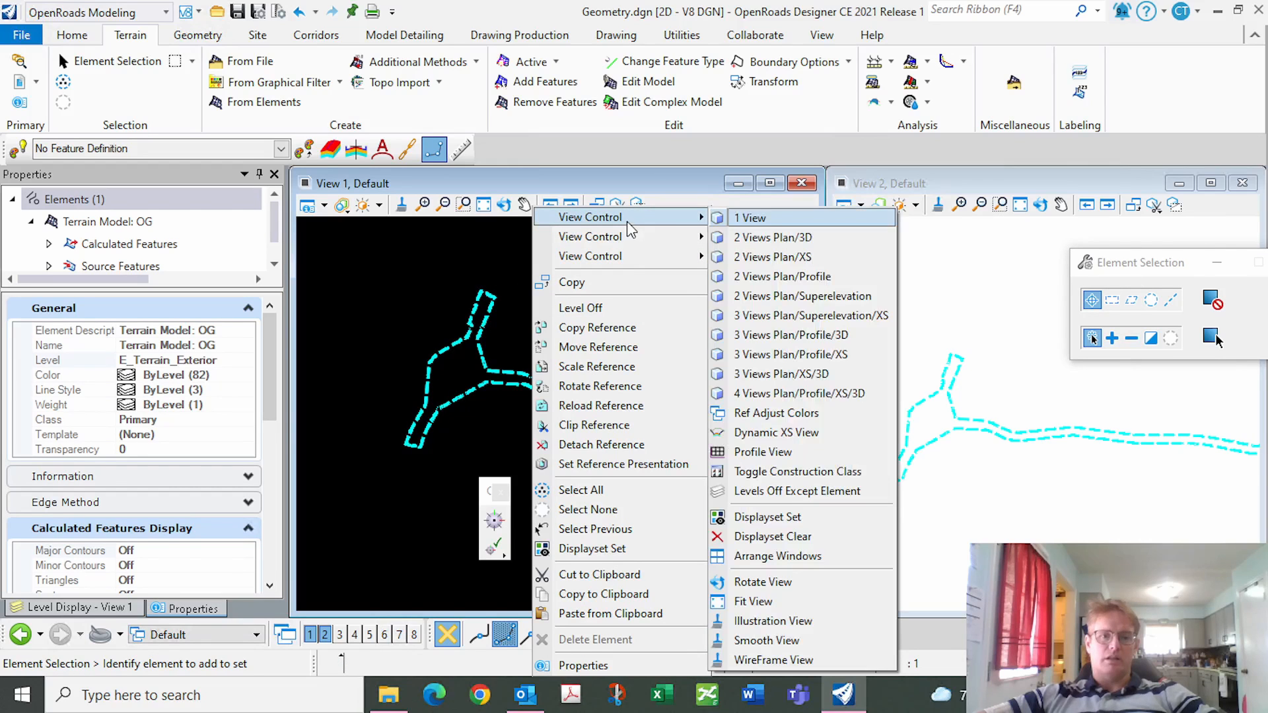
pyautogui.click(766, 237)
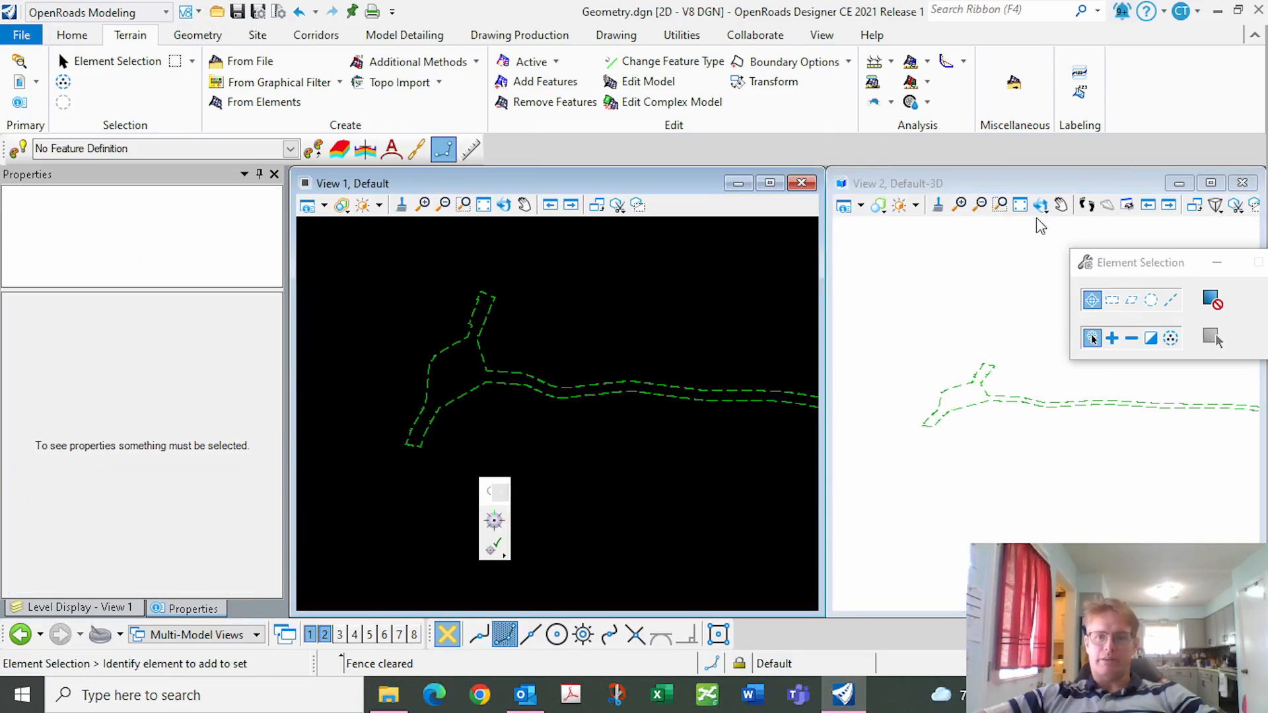
# Rotate the Default-3D view with the Dynamic method to see the terrain boundary at an oblique angle.
pyautogui.click(1040, 204)
pyautogui.click(1009, 439)
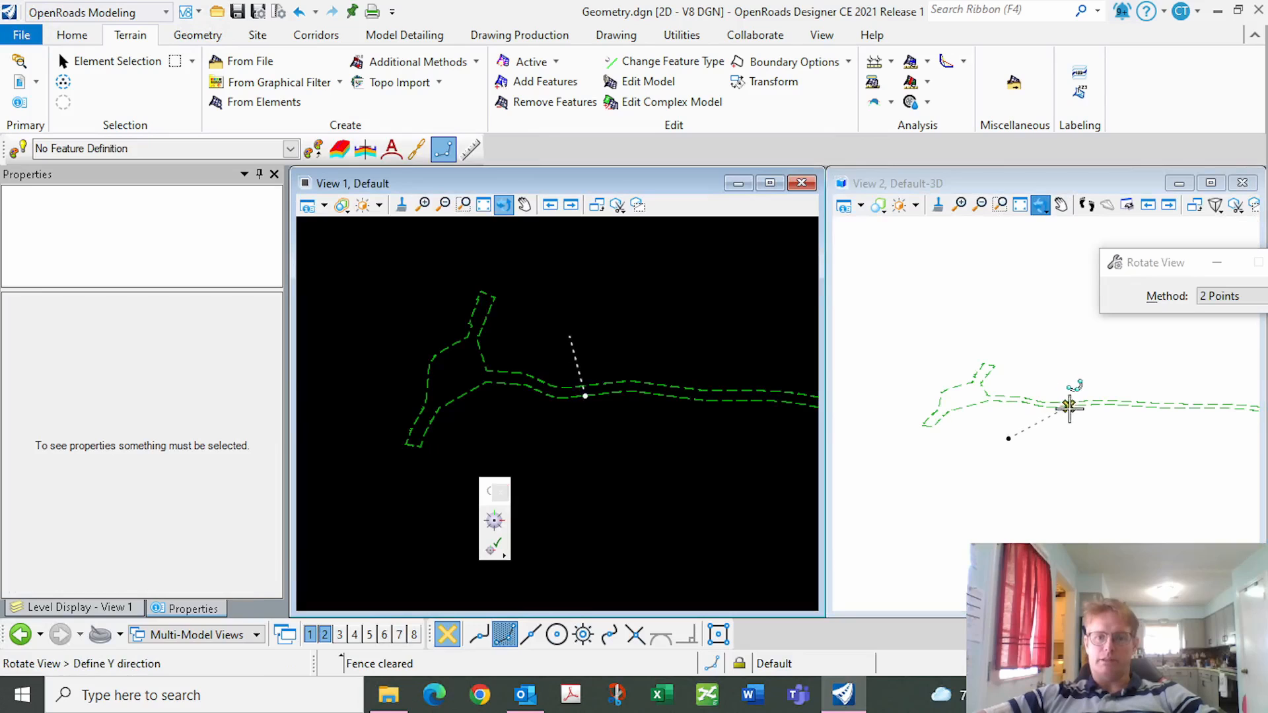
pyautogui.click(1222, 296)
pyautogui.click(1143, 275)
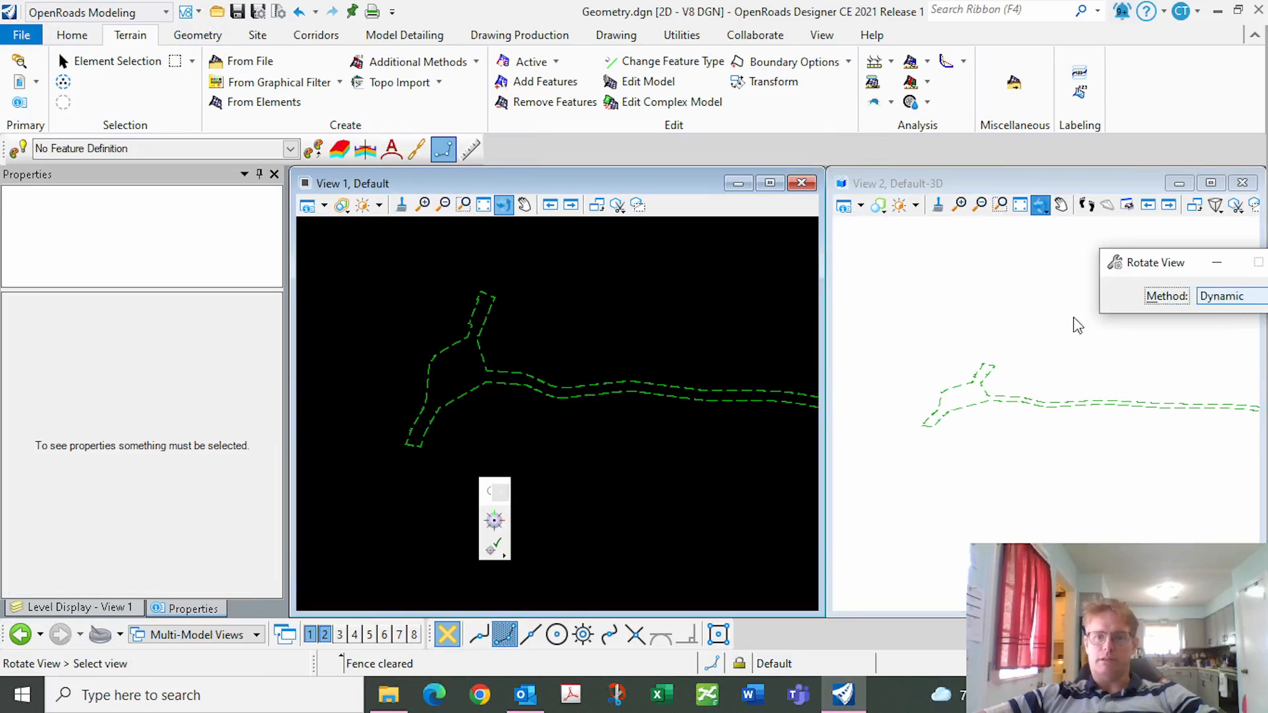
pyautogui.click(1037, 436)
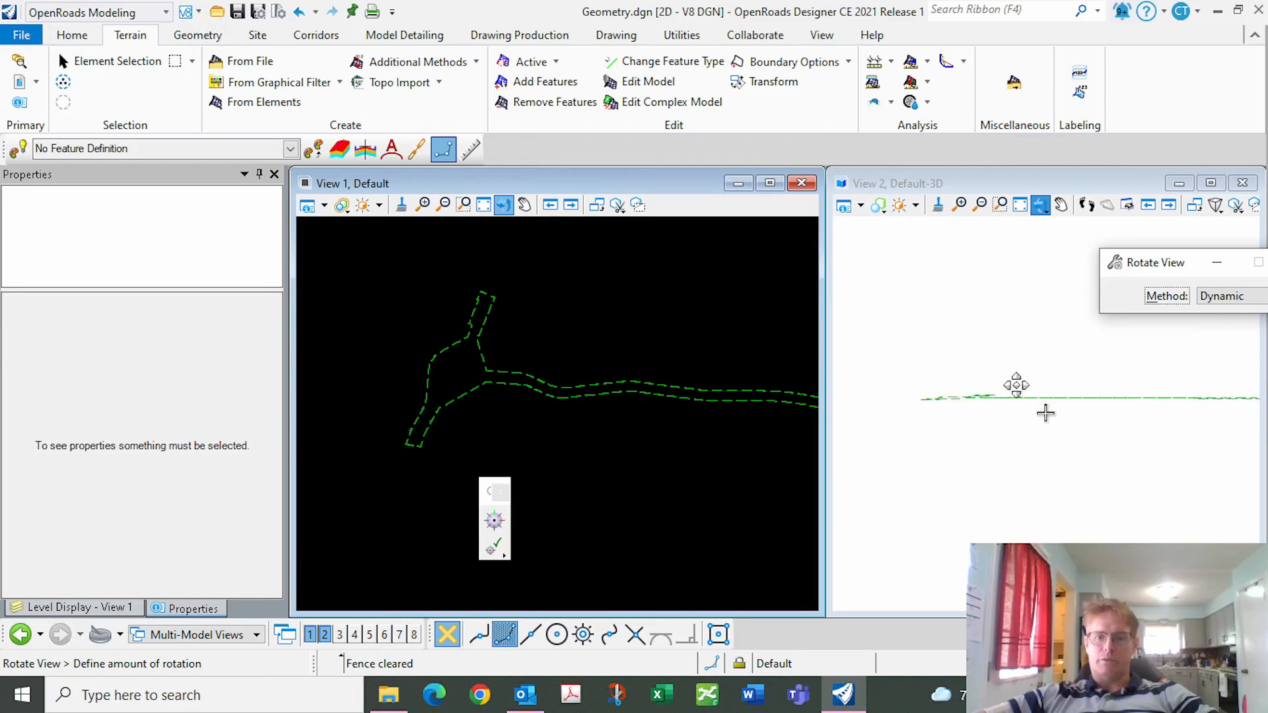
pyautogui.click(941, 446)
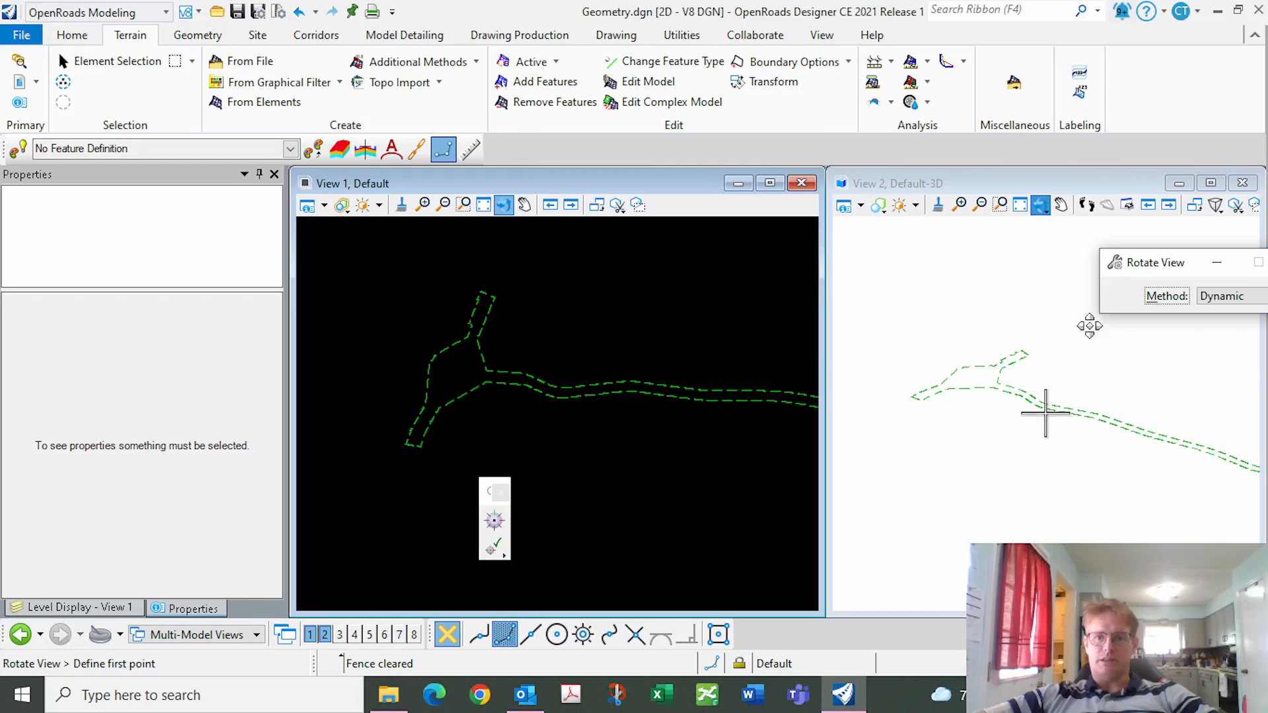
pyautogui.click(1031, 186)
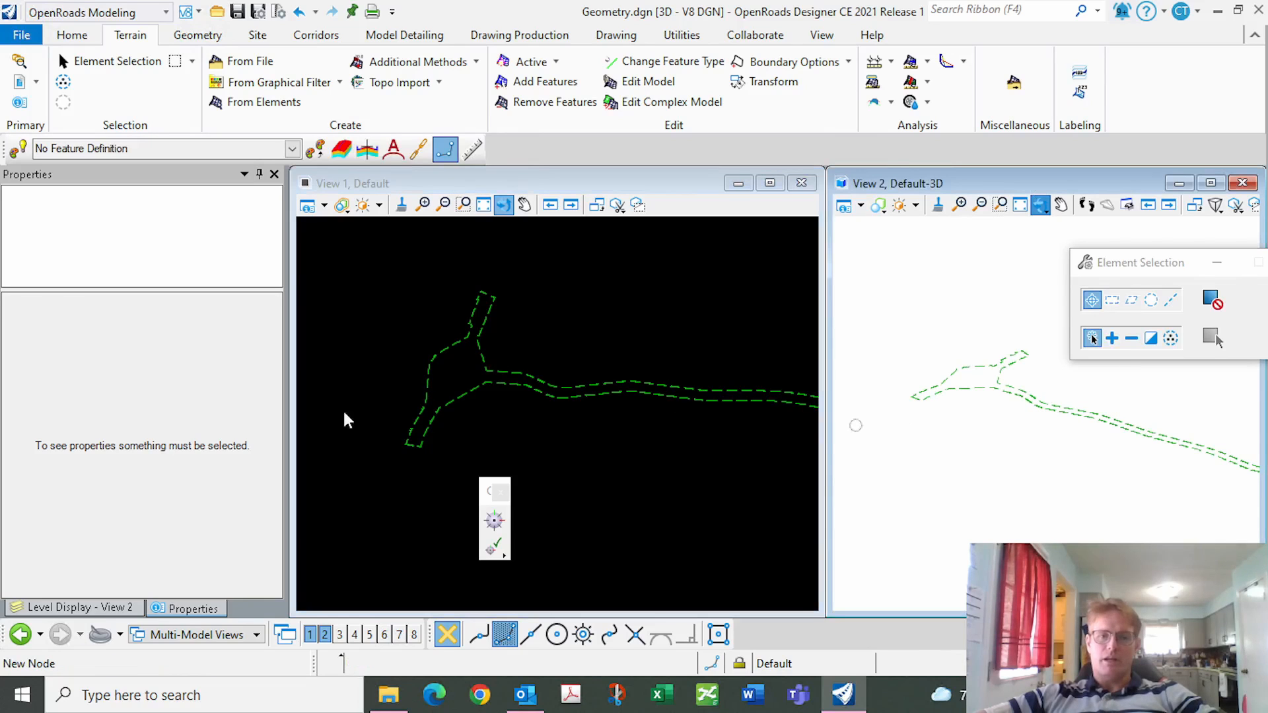
# Select the referenced OG terrain boundary in the plan view and set its Override Symbology property to Yes.
pyautogui.scroll(4, 538, 396)
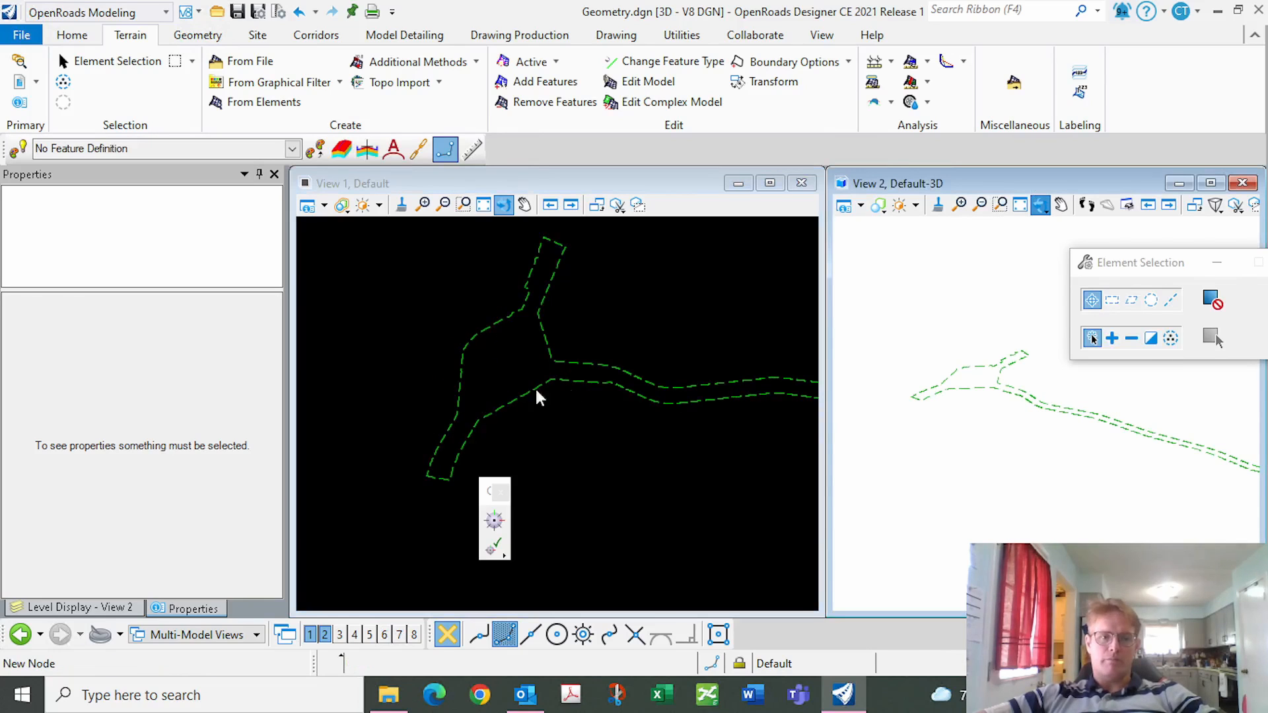
pyautogui.click(473, 418)
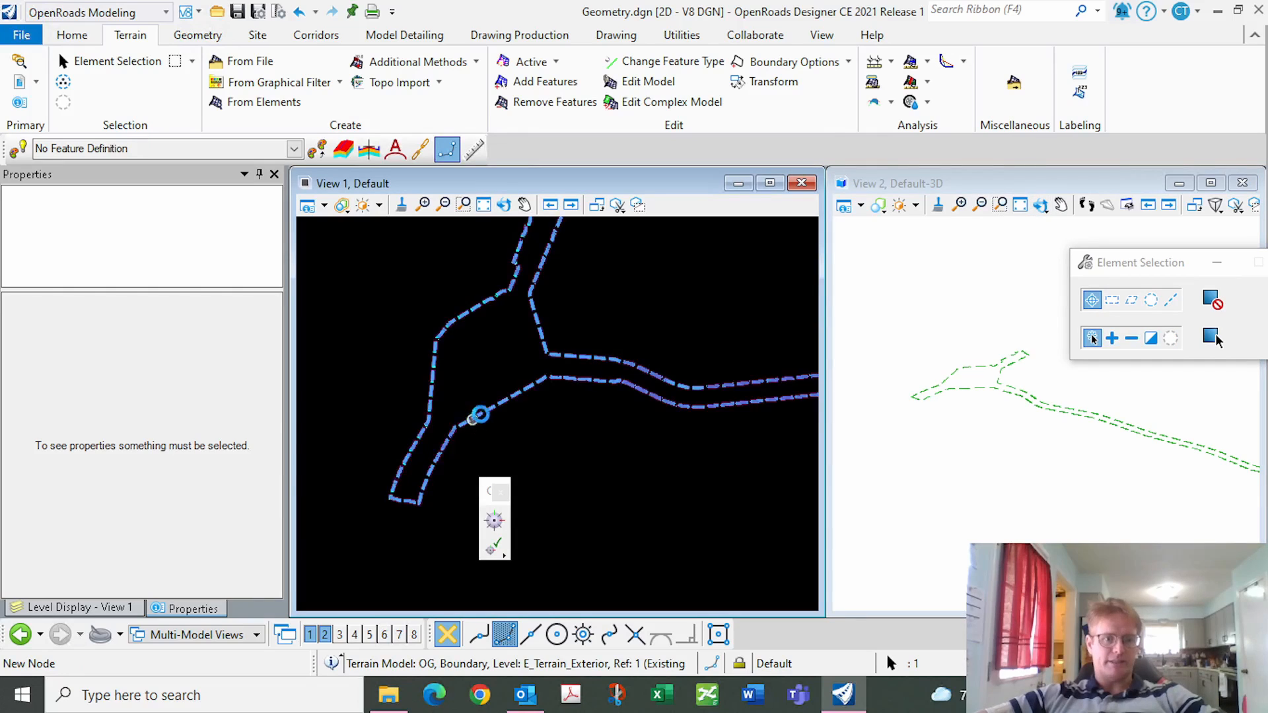
pyautogui.click(473, 420)
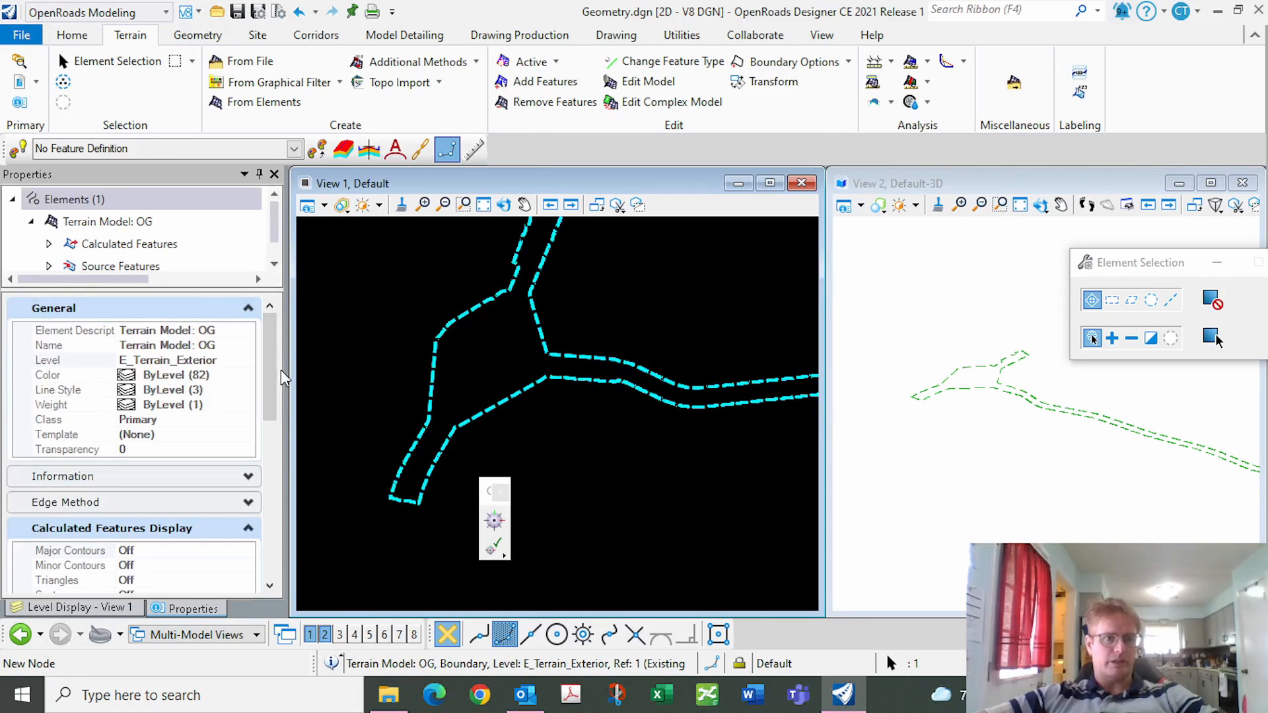
pyautogui.moveTo(271, 376); pyautogui.dragTo(271, 389)
pyautogui.scroll(-6, 209, 412)
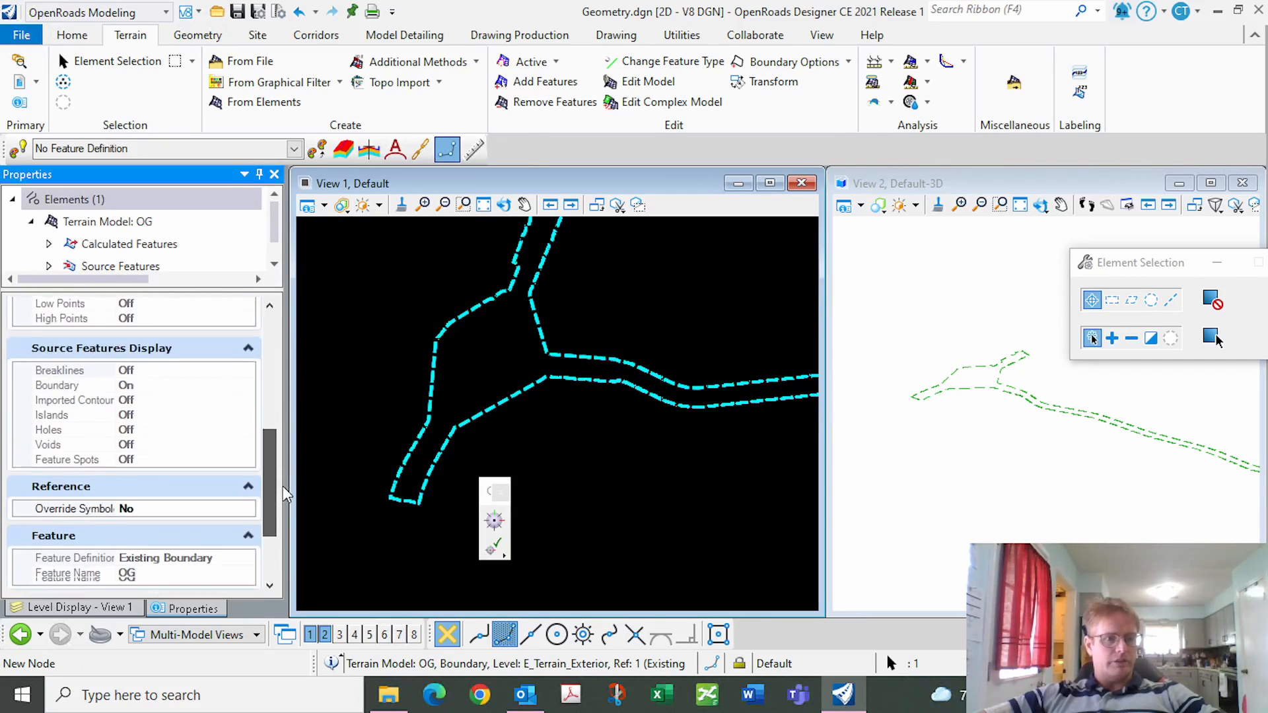
pyautogui.click(246, 394)
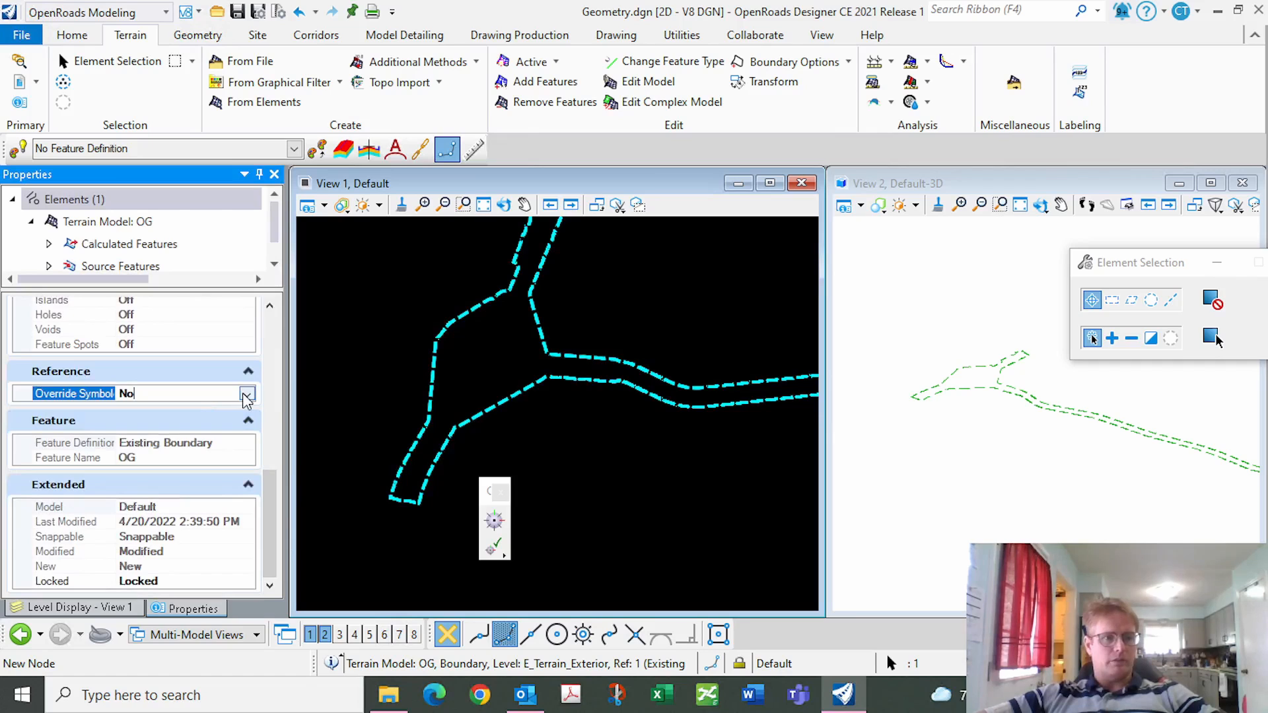
pyautogui.click(247, 394)
pyautogui.click(128, 424)
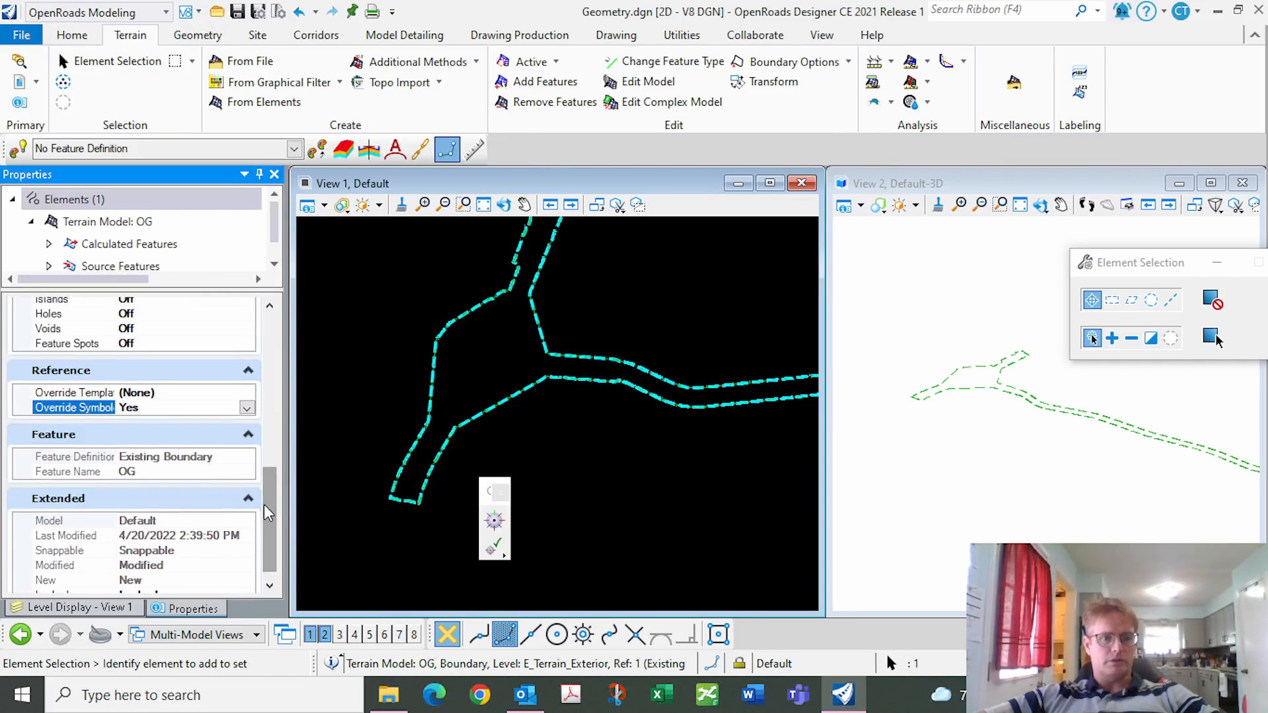
# Turn on the Breaklines source feature display for the OG terrain and inspect the breaklines around the interchange in the plan view.
pyautogui.scroll(4, 277, 507)
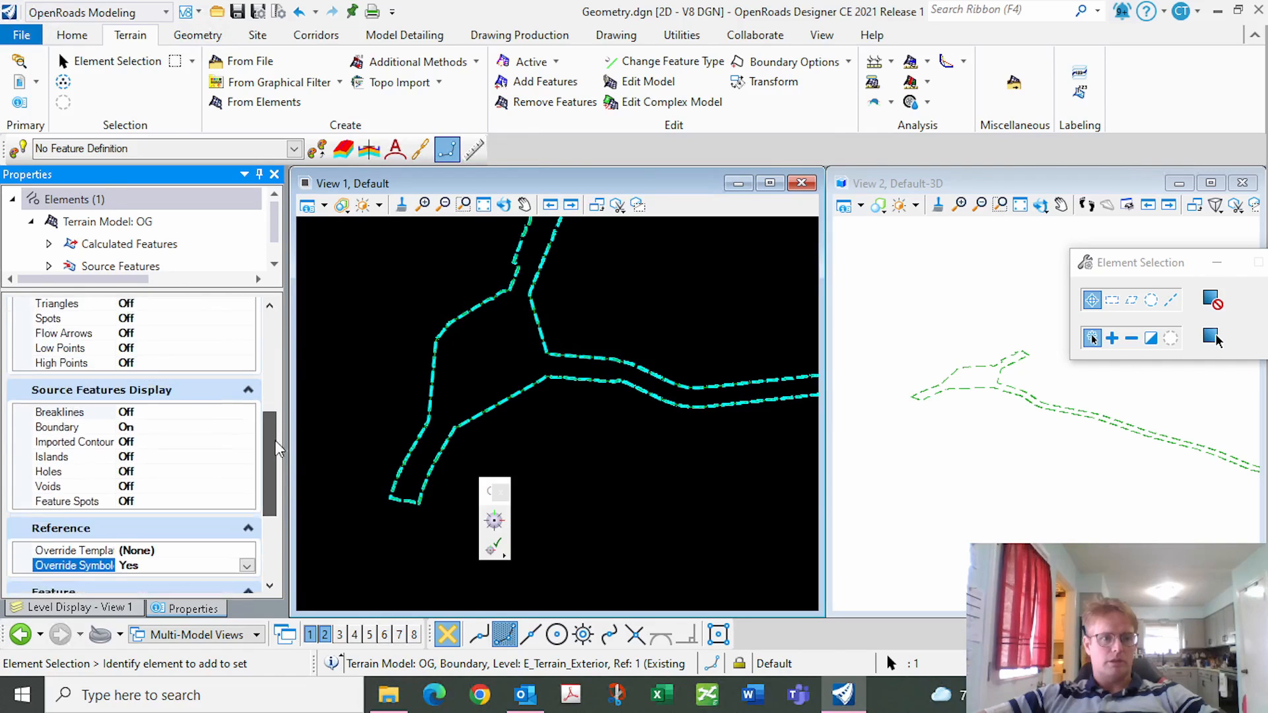
pyautogui.doubleClick(126, 430)
pyautogui.click(239, 416)
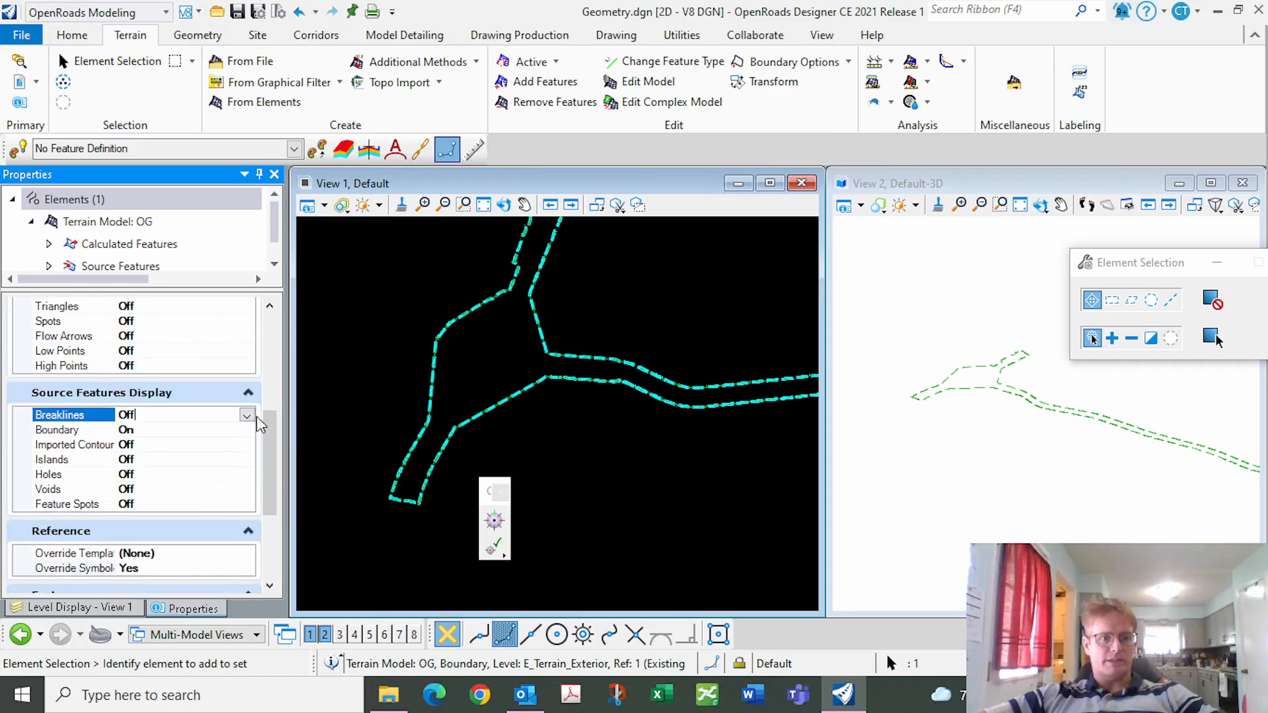
pyautogui.click(239, 416)
pyautogui.click(124, 446)
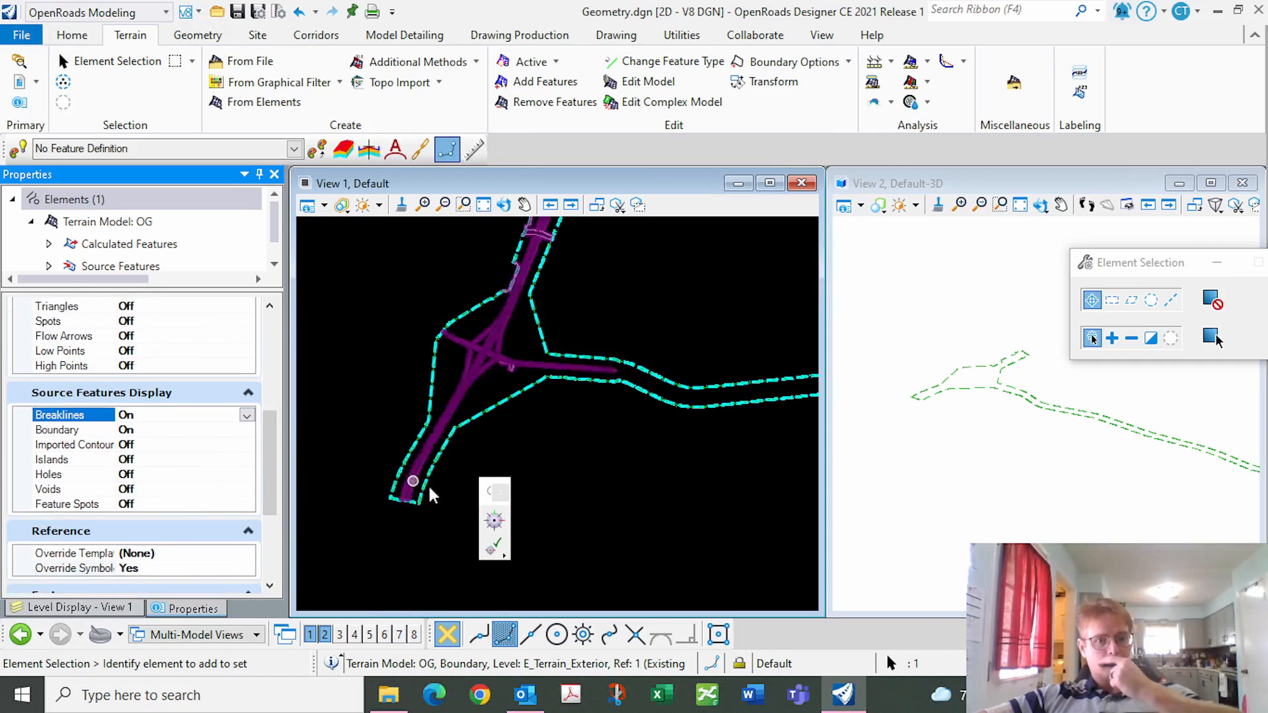
pyautogui.click(525, 443)
pyautogui.scroll(5, 492, 370)
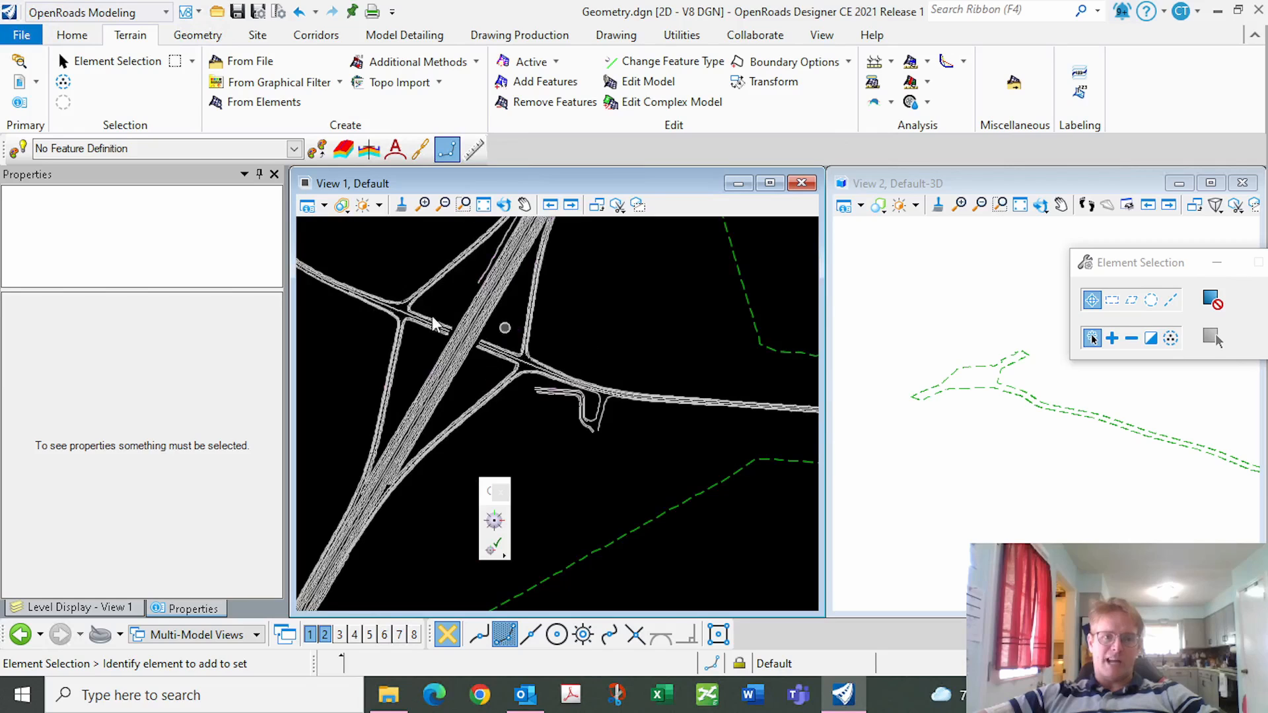
pyautogui.scroll(-4, 494, 374)
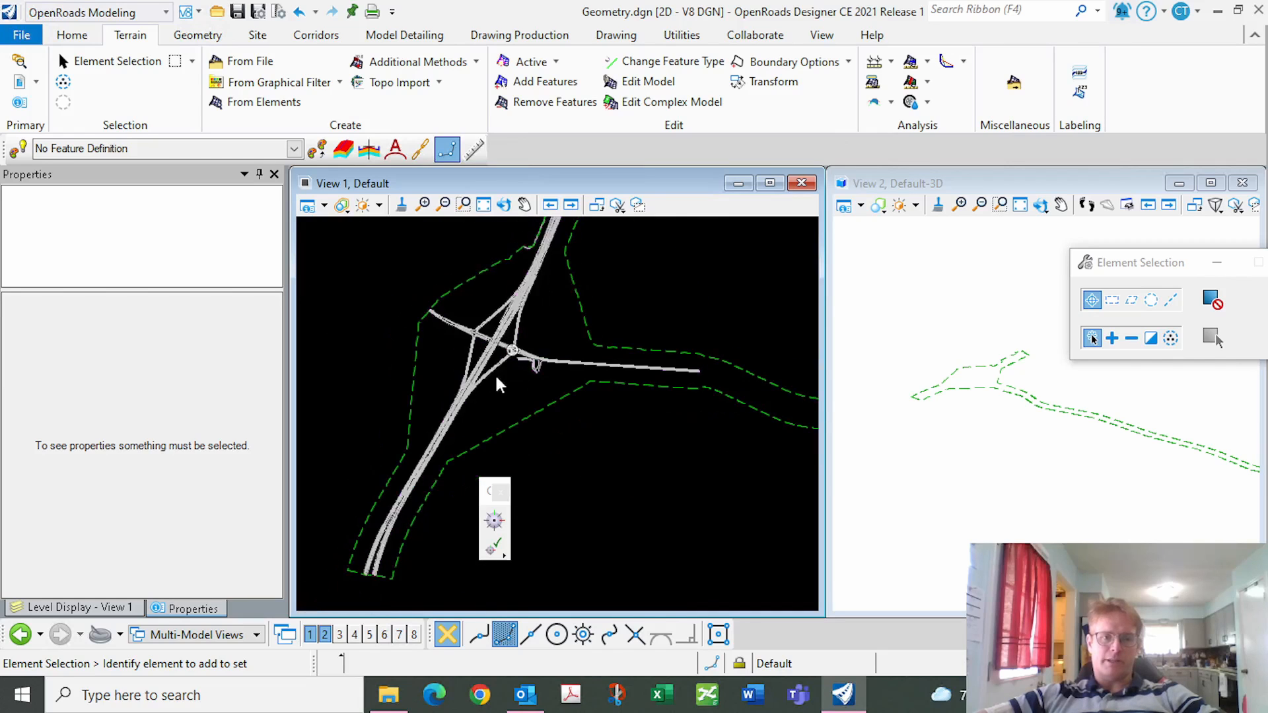
pyautogui.scroll(4, 512, 406)
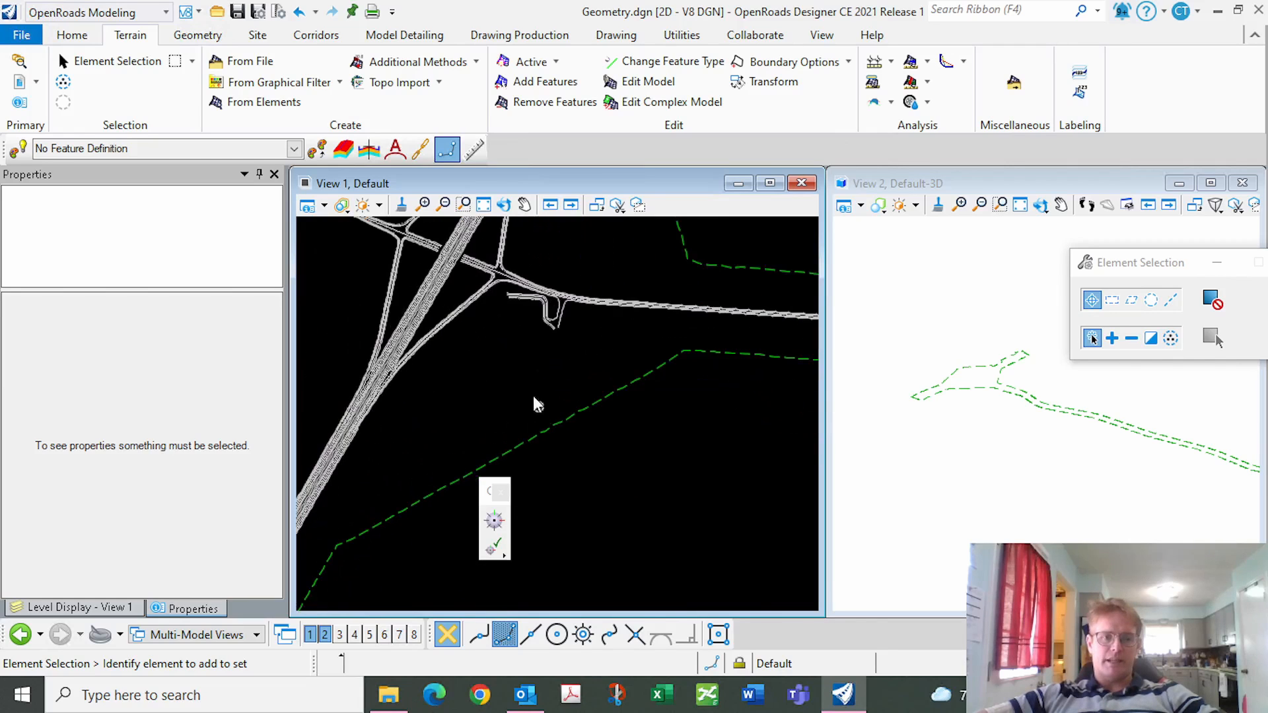
pyautogui.scroll(-1, 615, 353)
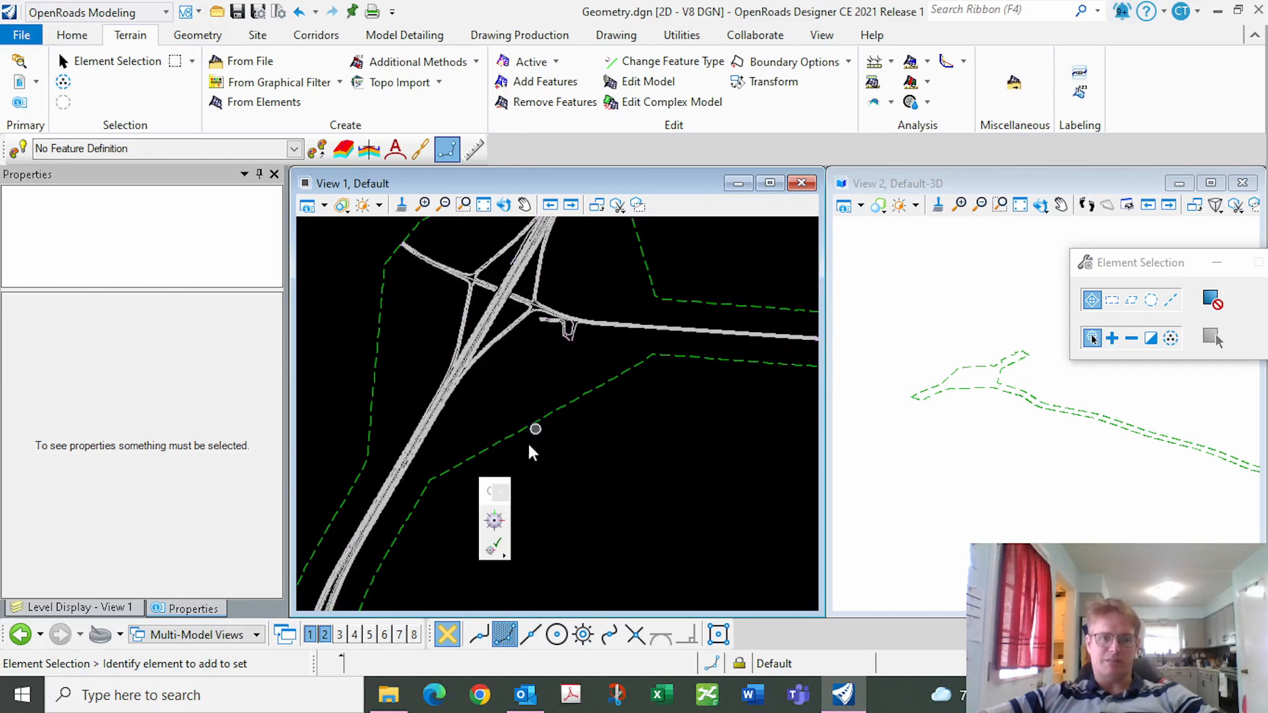
pyautogui.scroll(2, 463, 471)
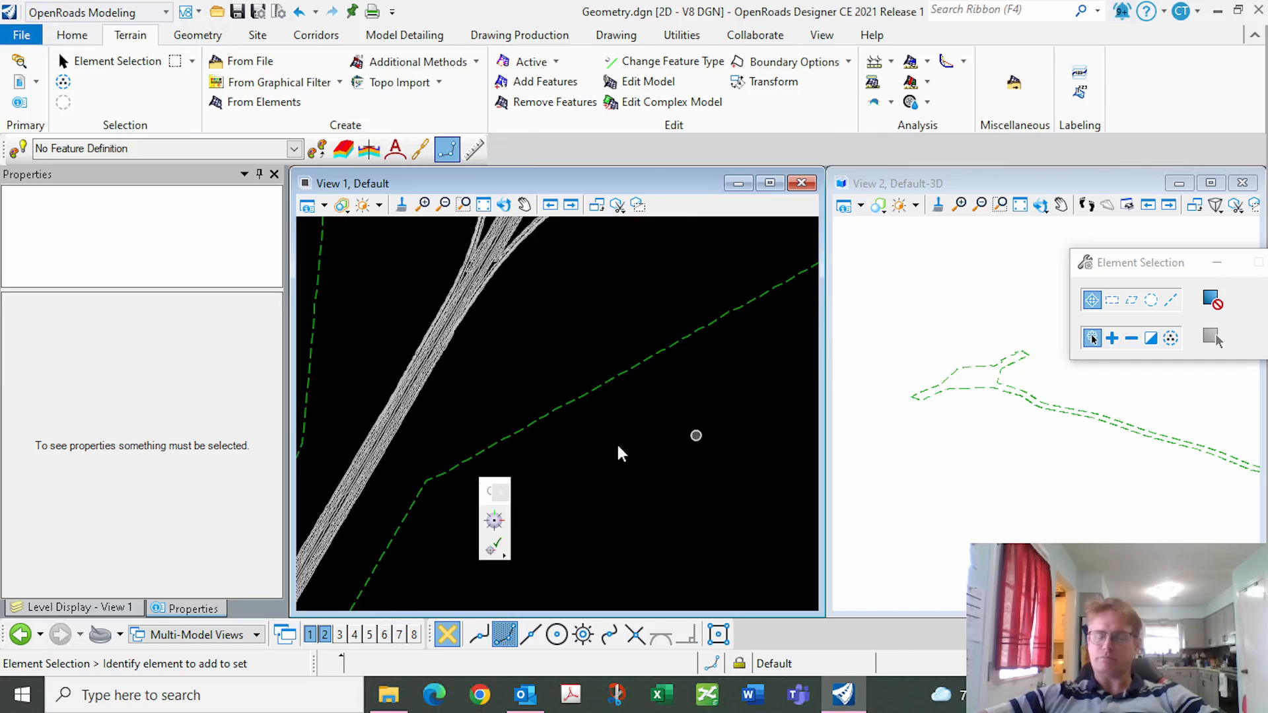
pyautogui.scroll(-1, 582, 445)
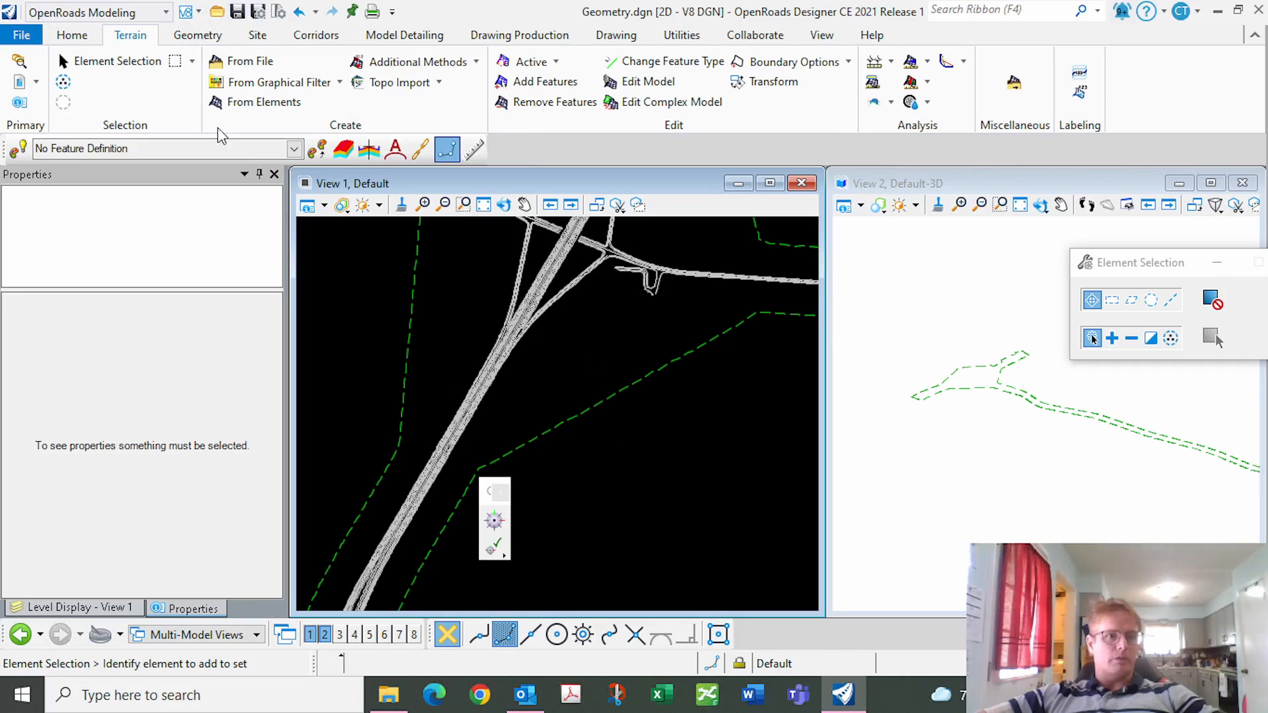
# Sketch a trial geometry line about 241 ft long between the roadway breaklines and the terrain boundary, without a feature definition.
pyautogui.click(197, 37)
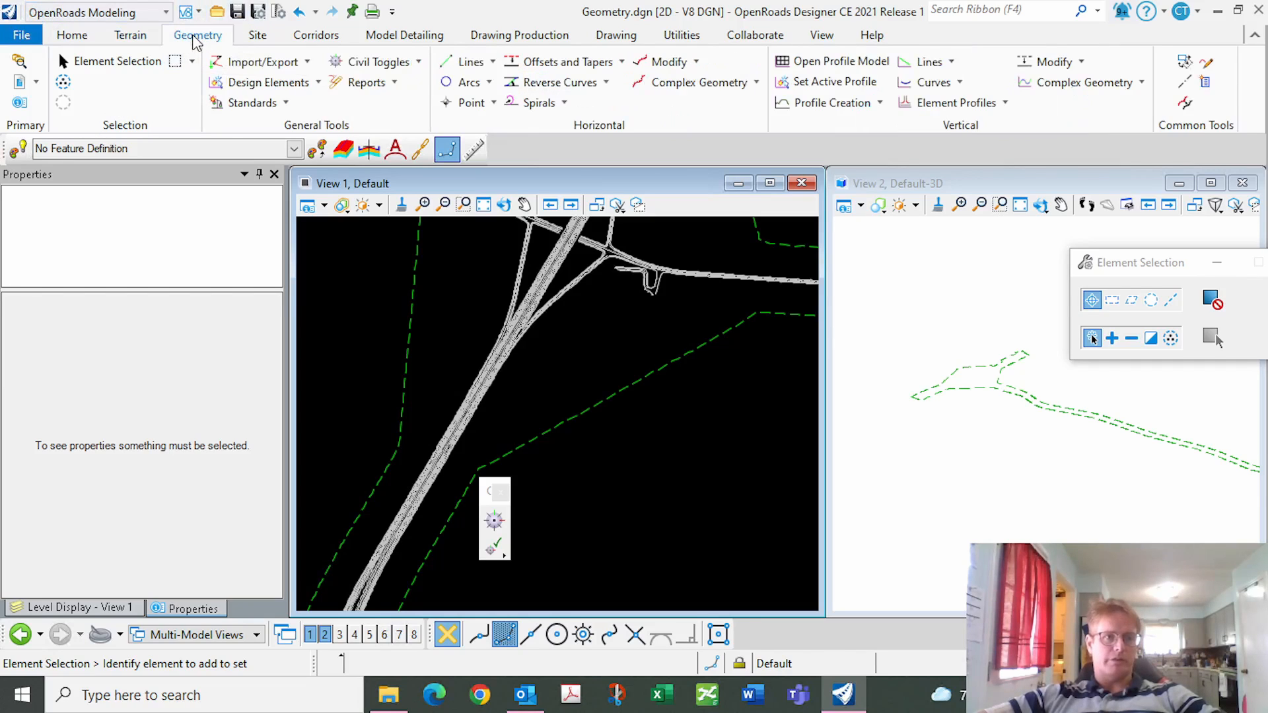
pyautogui.click(466, 62)
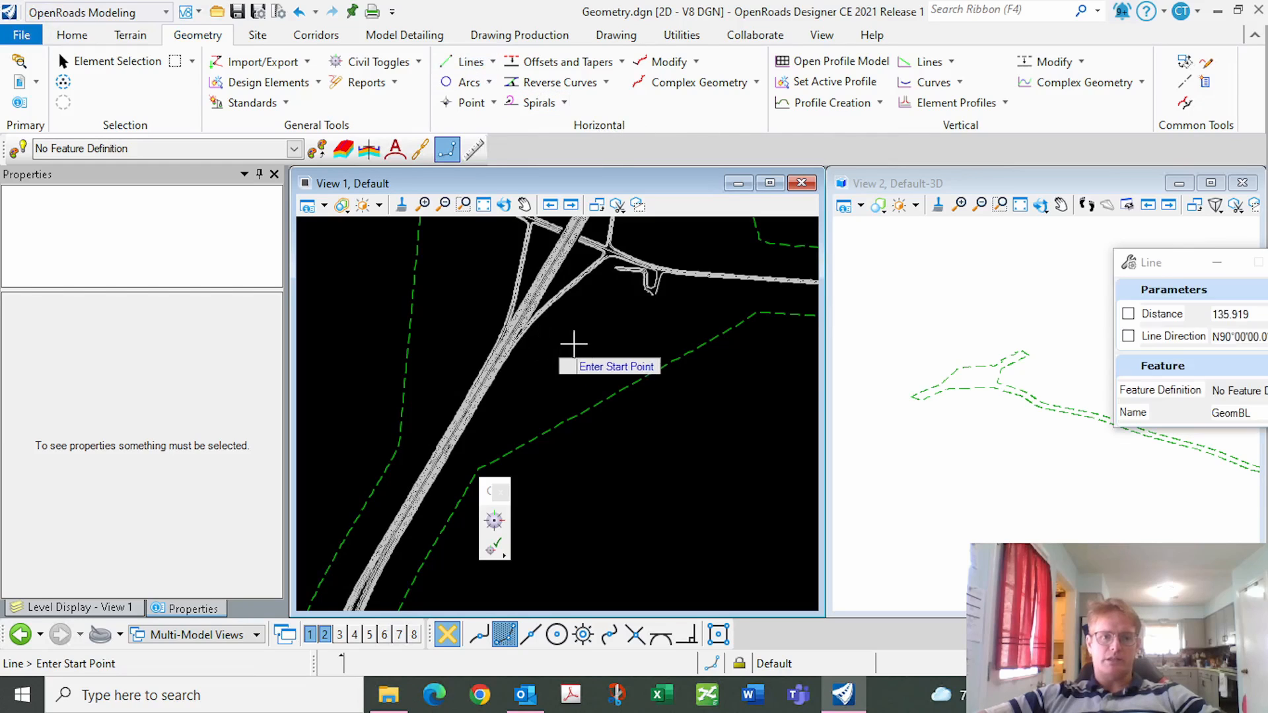
pyautogui.click(544, 344)
pyautogui.click(614, 347)
pyautogui.scroll(3, 593, 344)
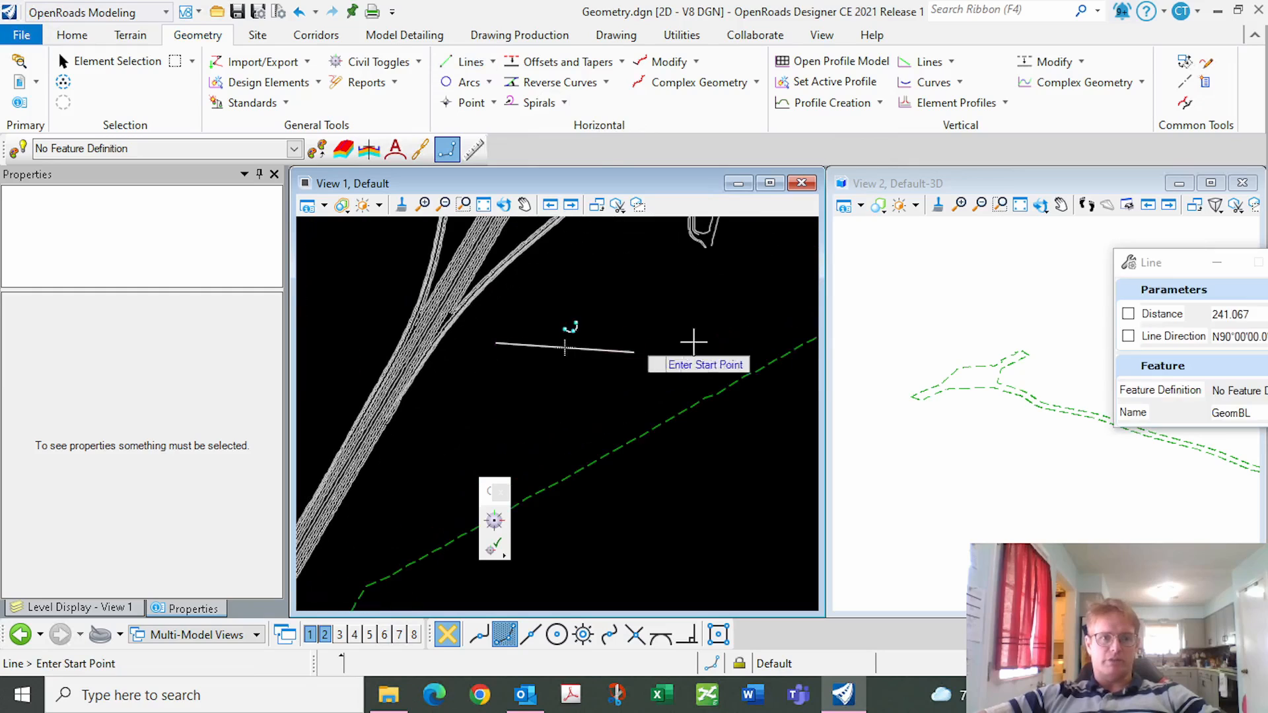
# Delete the trial line that was drawn without a feature definition.
pyautogui.click(62, 61)
pyautogui.click(559, 350)
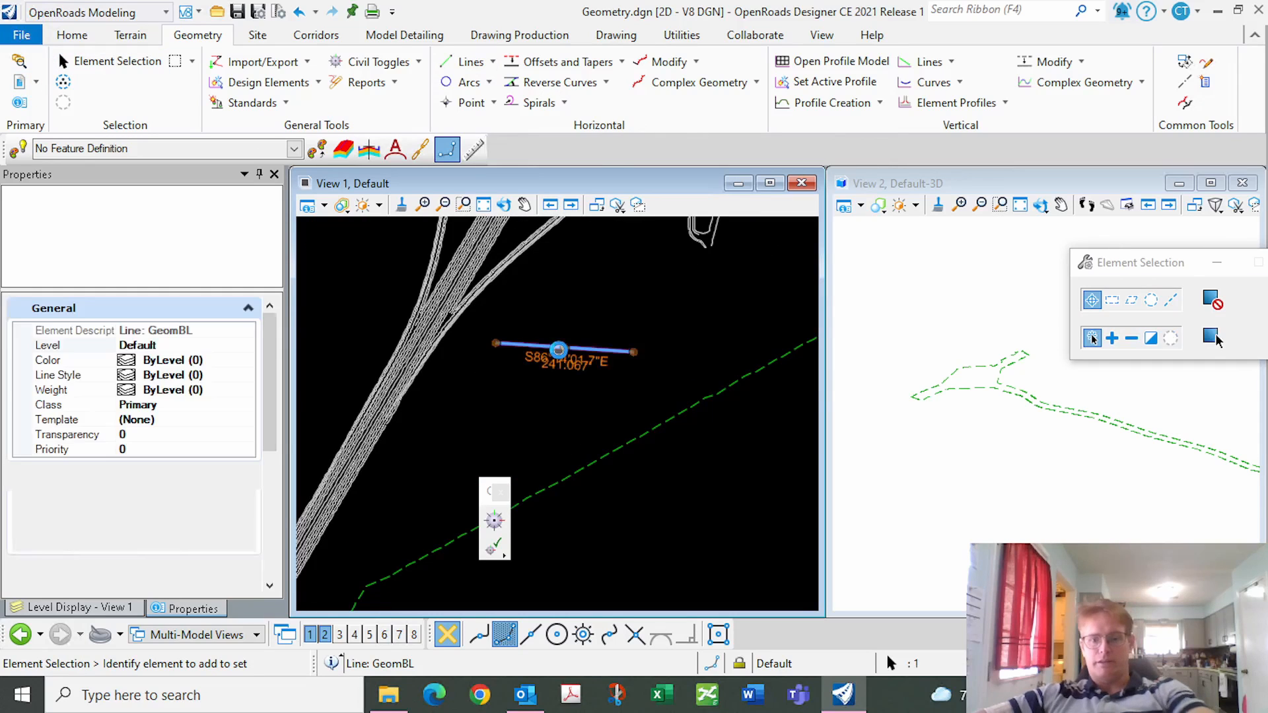
pyautogui.press('Delete')
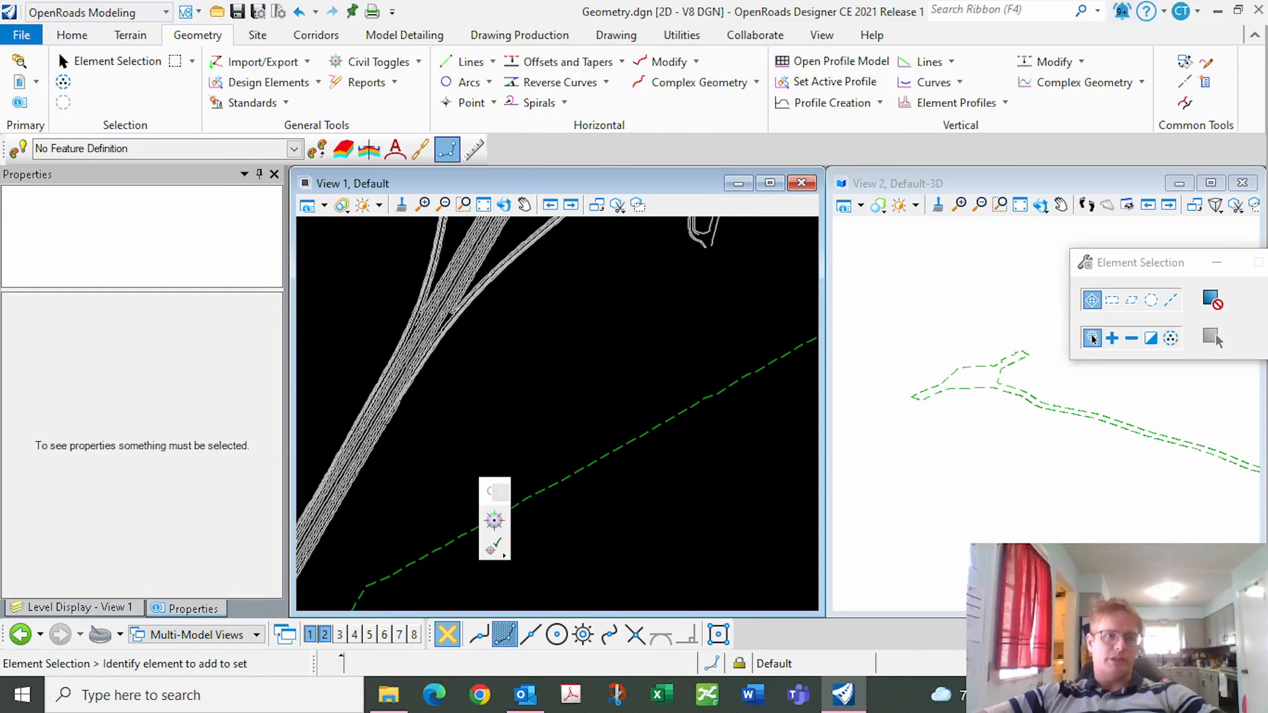
# Choose Geom_Baseline from the Alignment group as the feature definition.
pyautogui.click(293, 152)
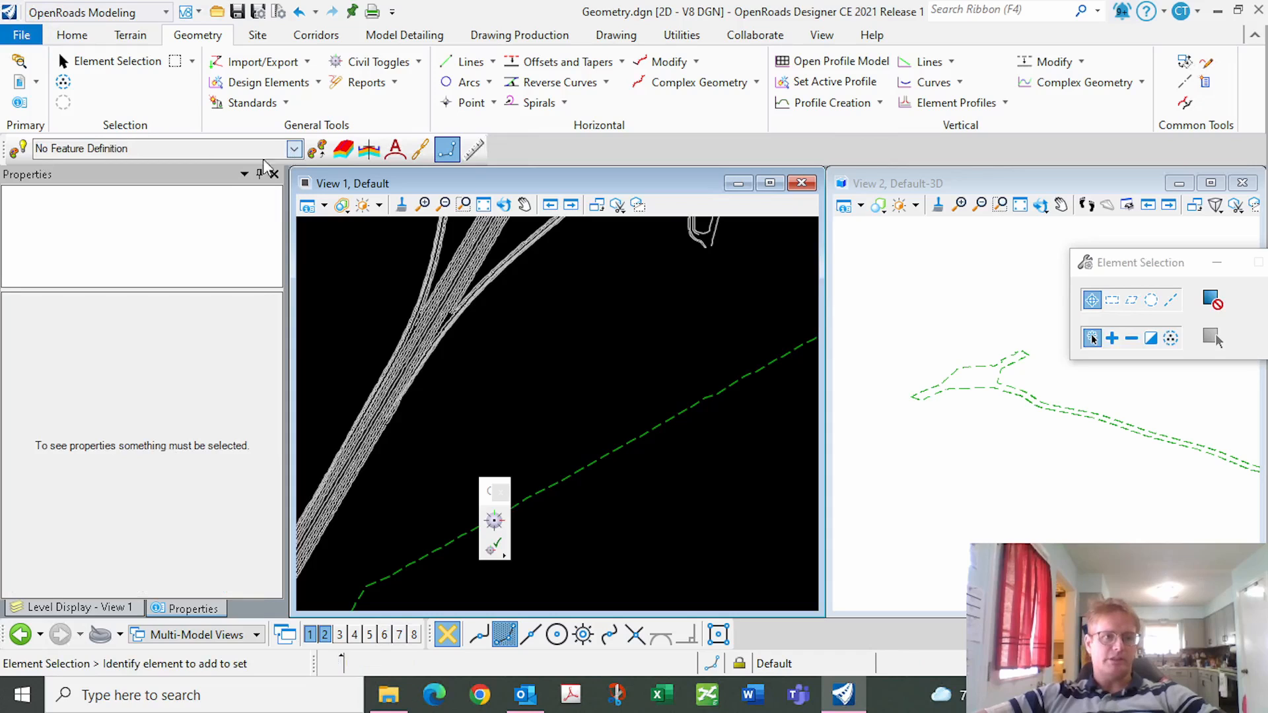
pyautogui.click(294, 151)
pyautogui.click(42, 184)
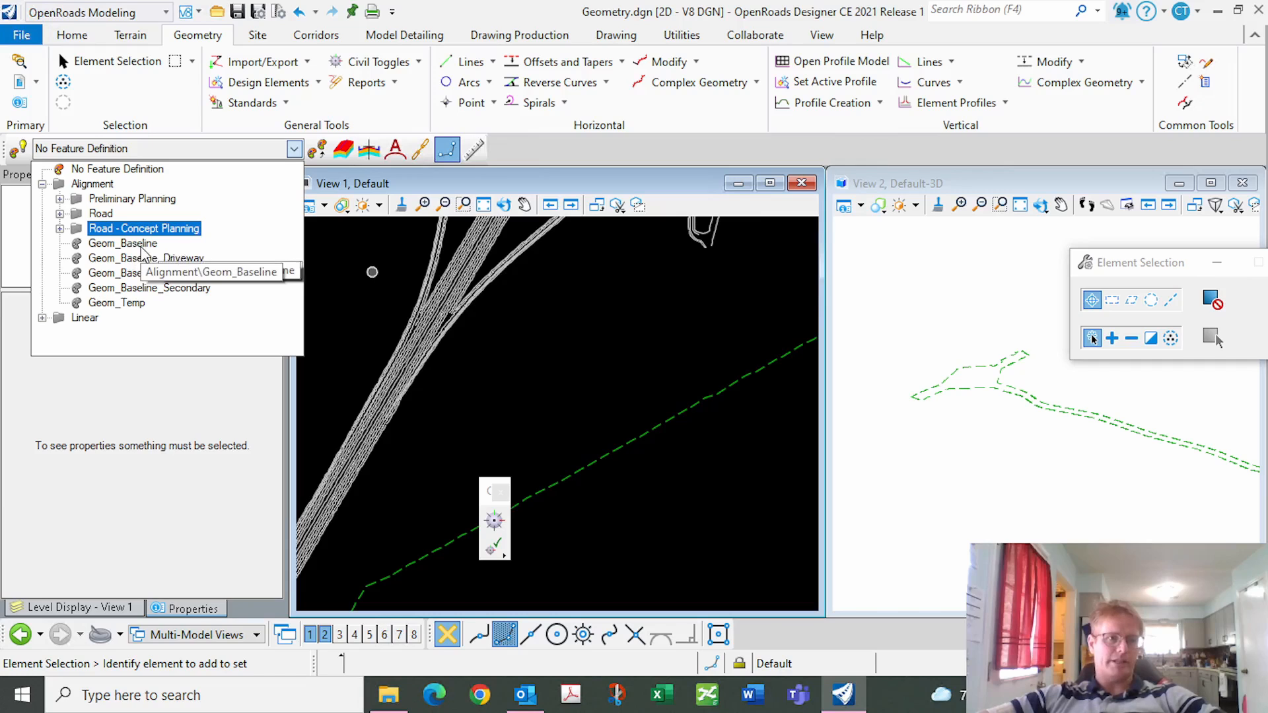
pyautogui.click(142, 244)
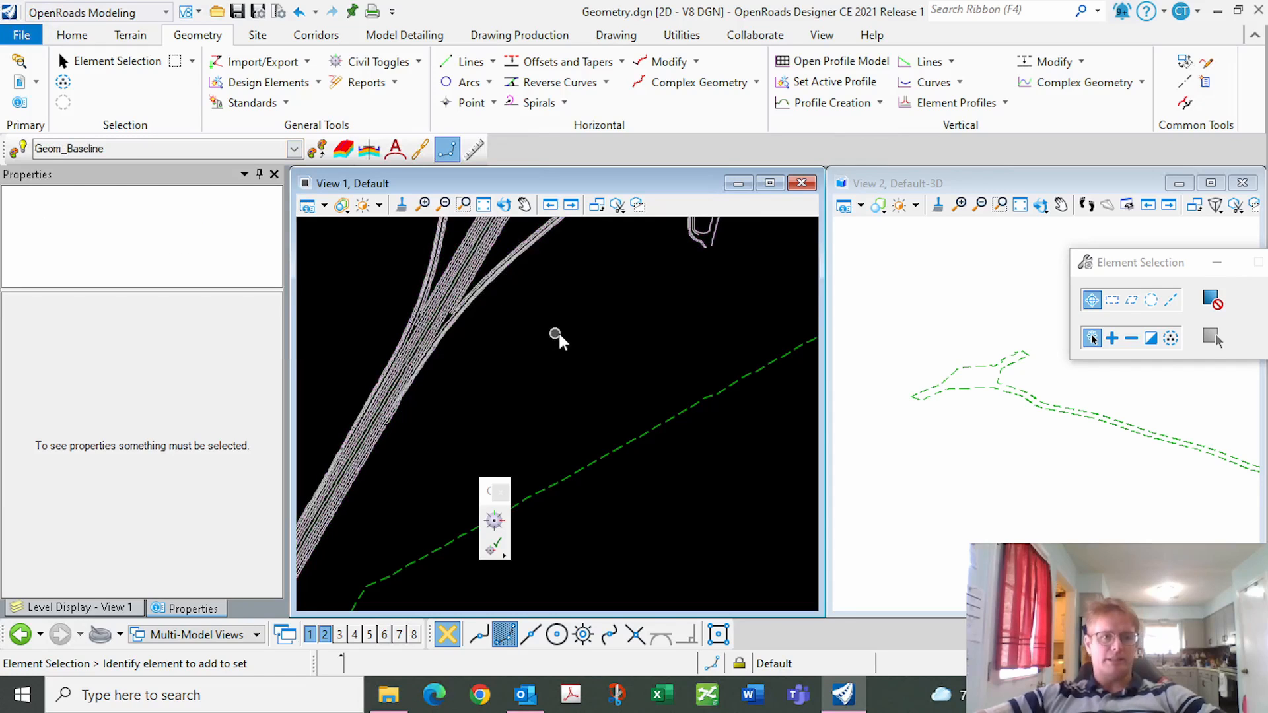
# Sketch another trial line about 258 ft long, sloping upward between the roadway breaklines and the terrain boundary.
pyautogui.click(466, 61)
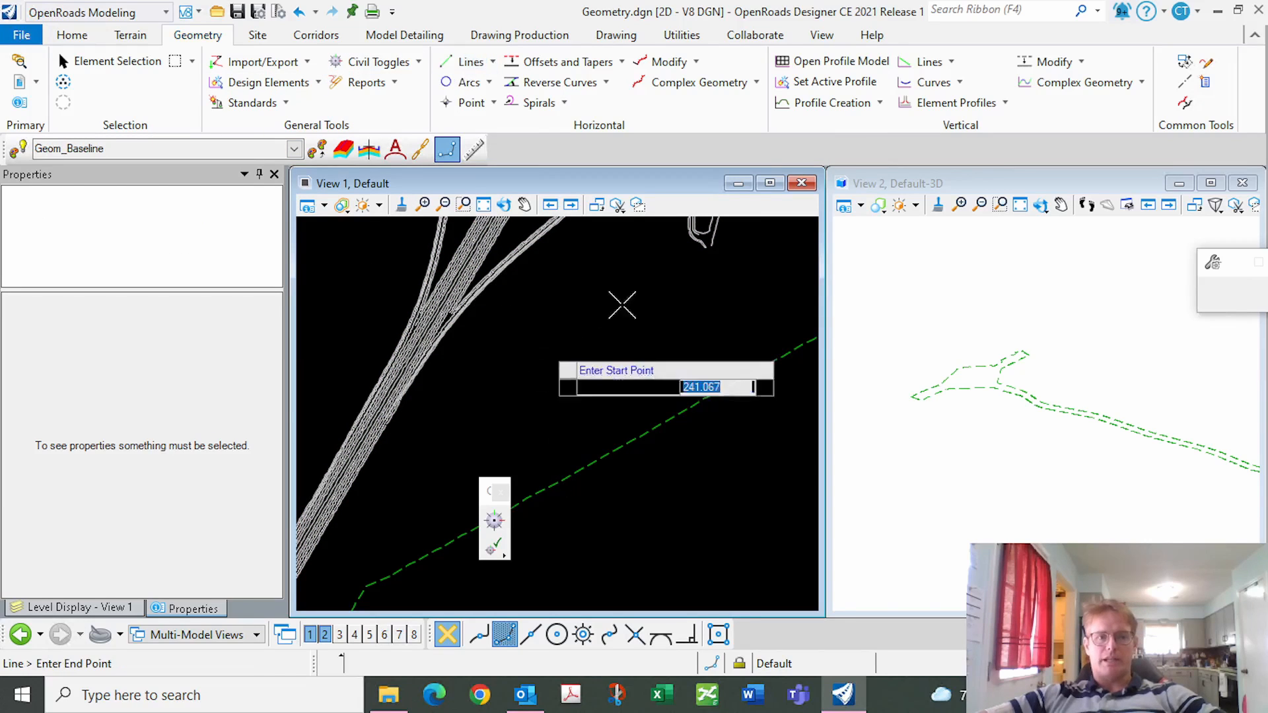
pyautogui.click(532, 357)
pyautogui.click(671, 307)
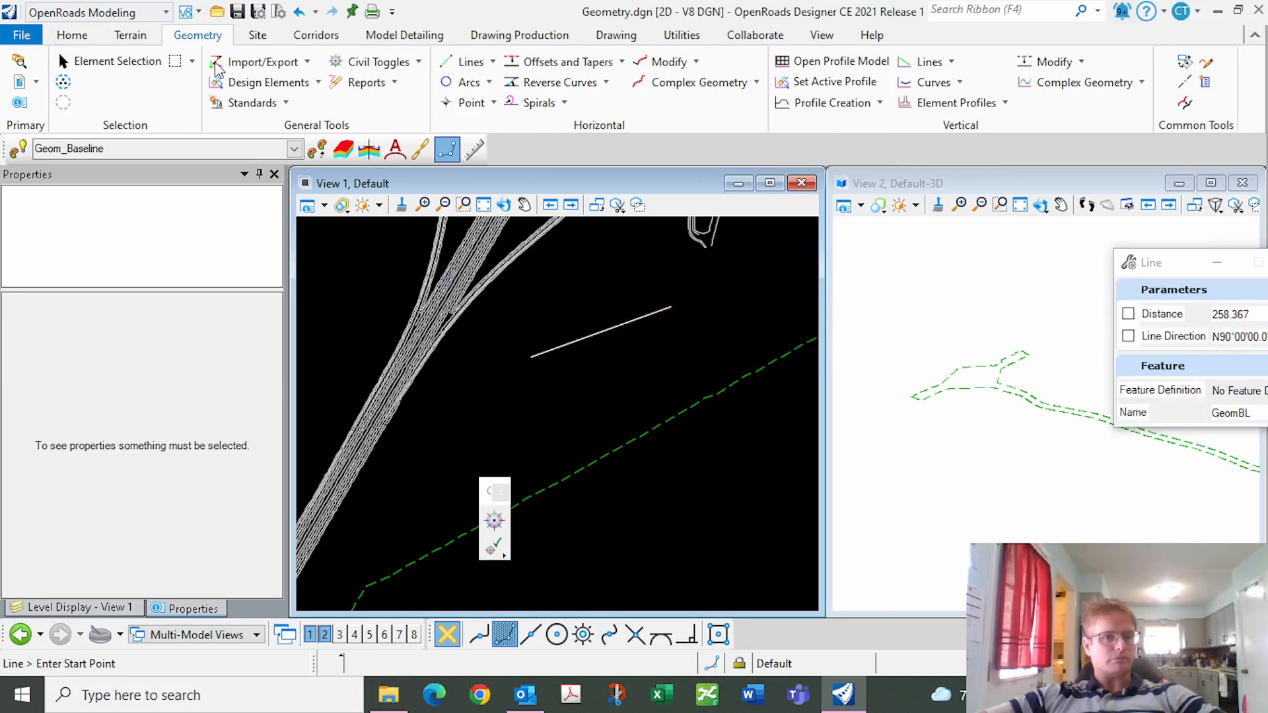
# Turn on use of the active feature definition for new geometry and delete the second trial line.
pyautogui.click(18, 151)
pyautogui.click(113, 61)
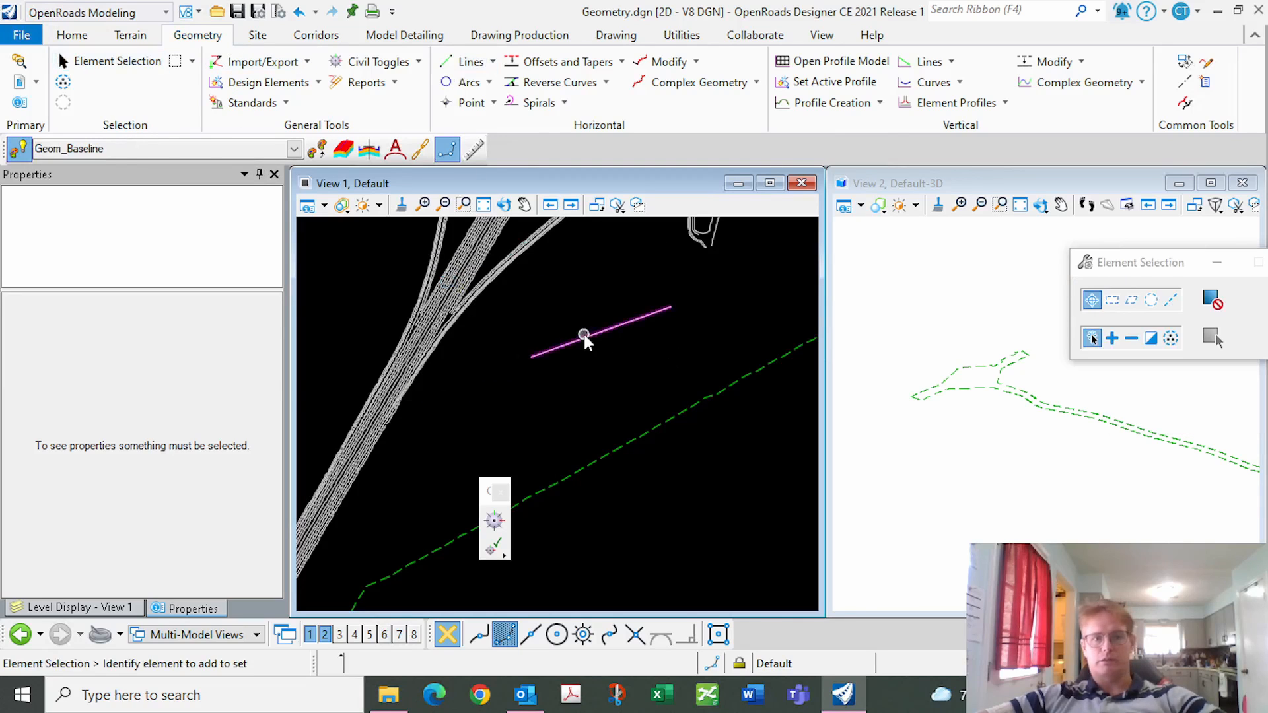
pyautogui.click(584, 335)
pyautogui.press('Delete')
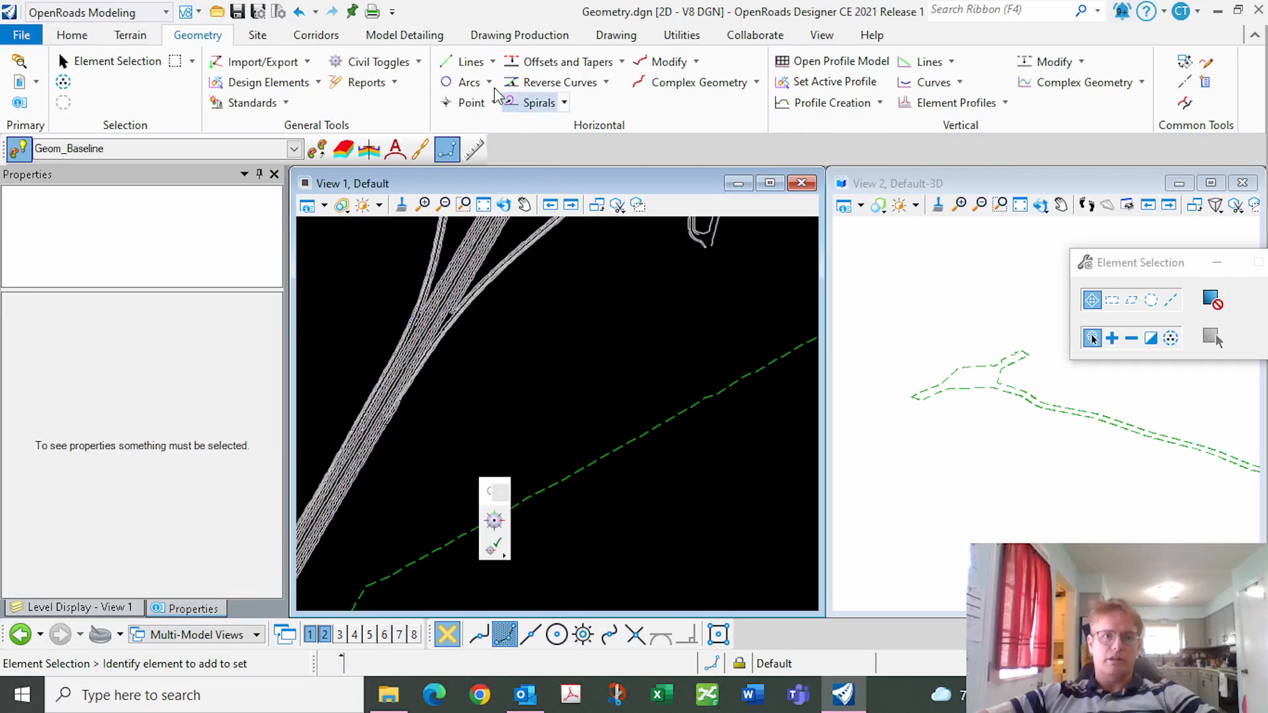
# Draw a Geom_Baseline line about 317 ft long, sloping upward between the roadway breaklines and the terrain boundary.
pyautogui.click(463, 61)
pyautogui.click(493, 351)
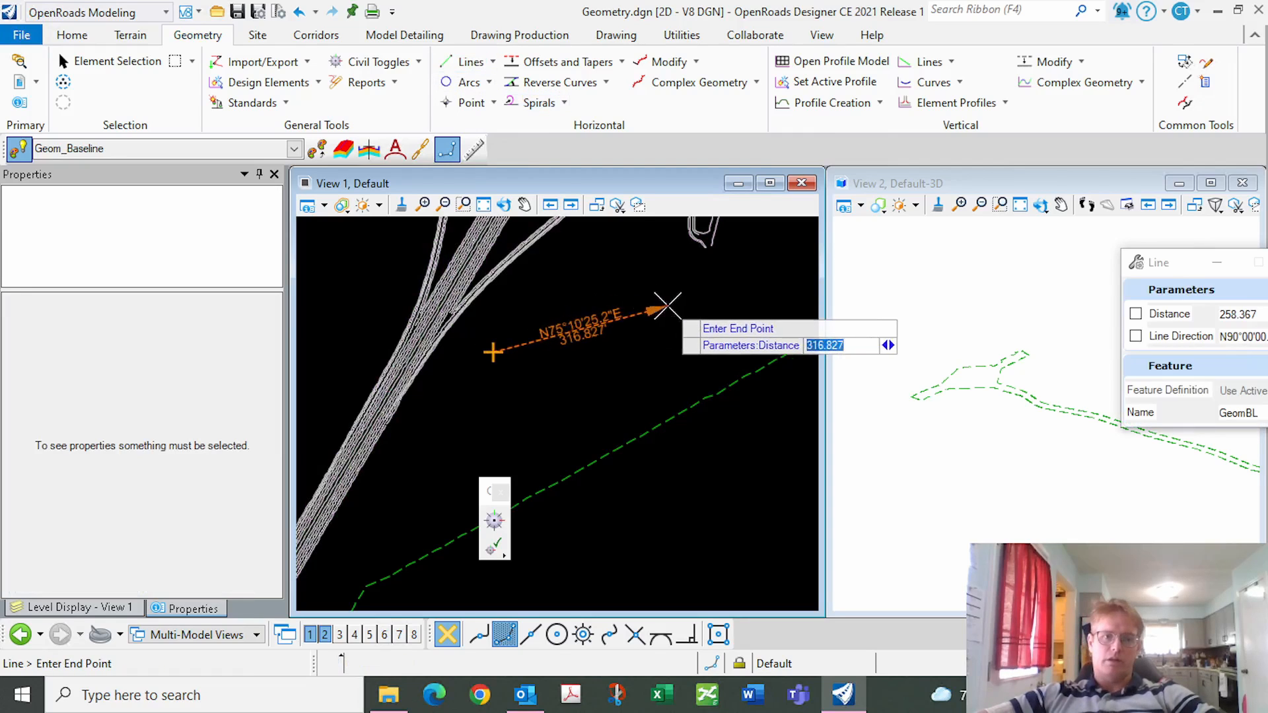
pyautogui.click(667, 305)
# Draw a Geom_Baseline circle with a radius of about 83 ft just above the start of the baseline line.
pyautogui.scroll(1, 576, 328)
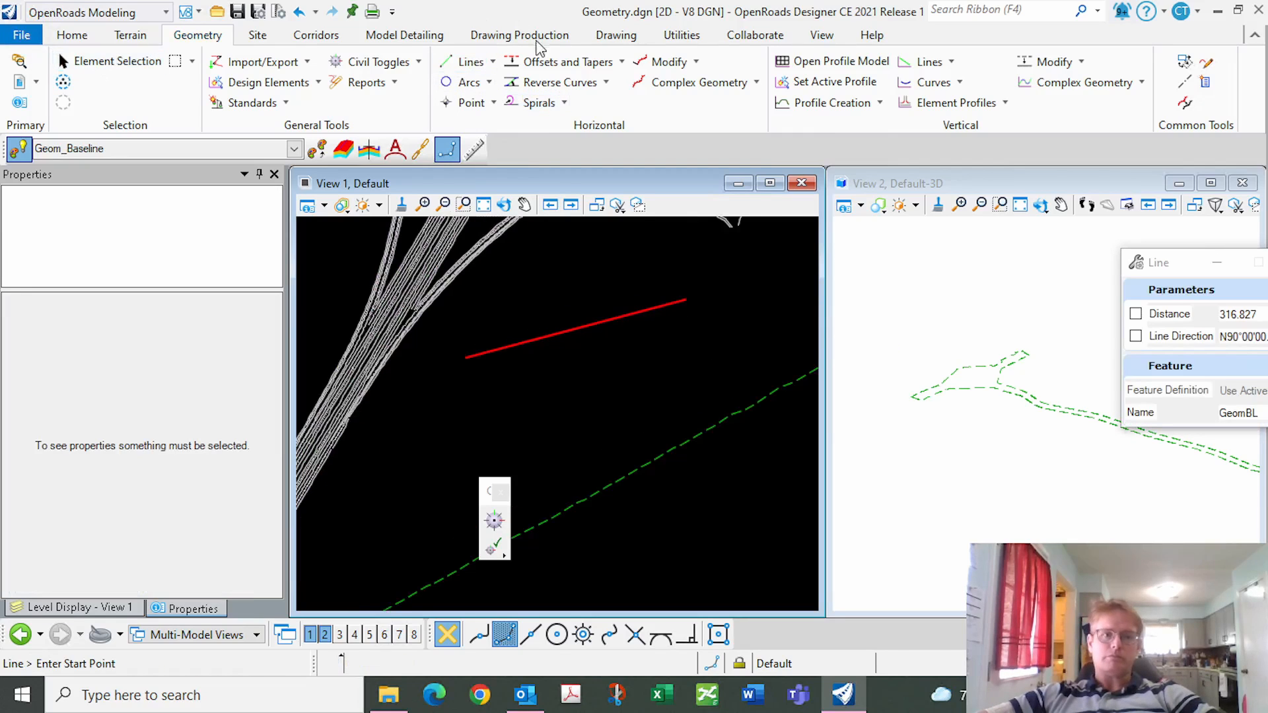
pyautogui.click(452, 84)
pyautogui.click(498, 281)
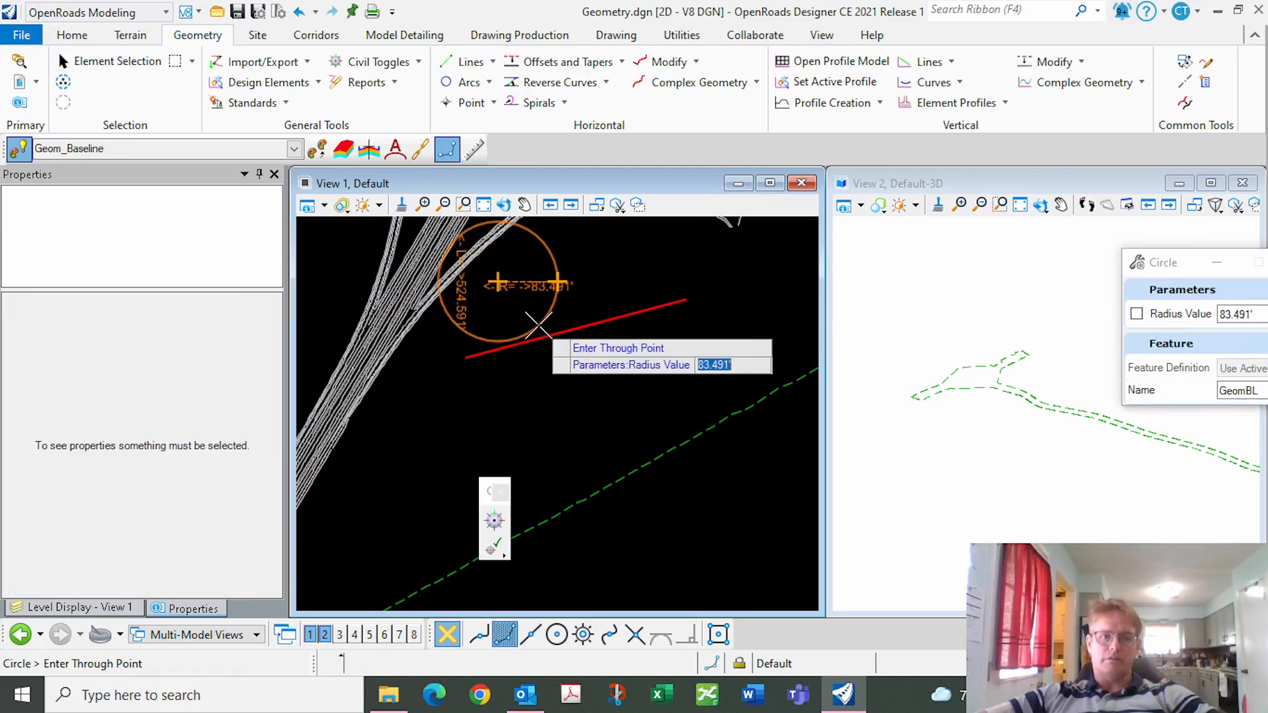
pyautogui.click(539, 325)
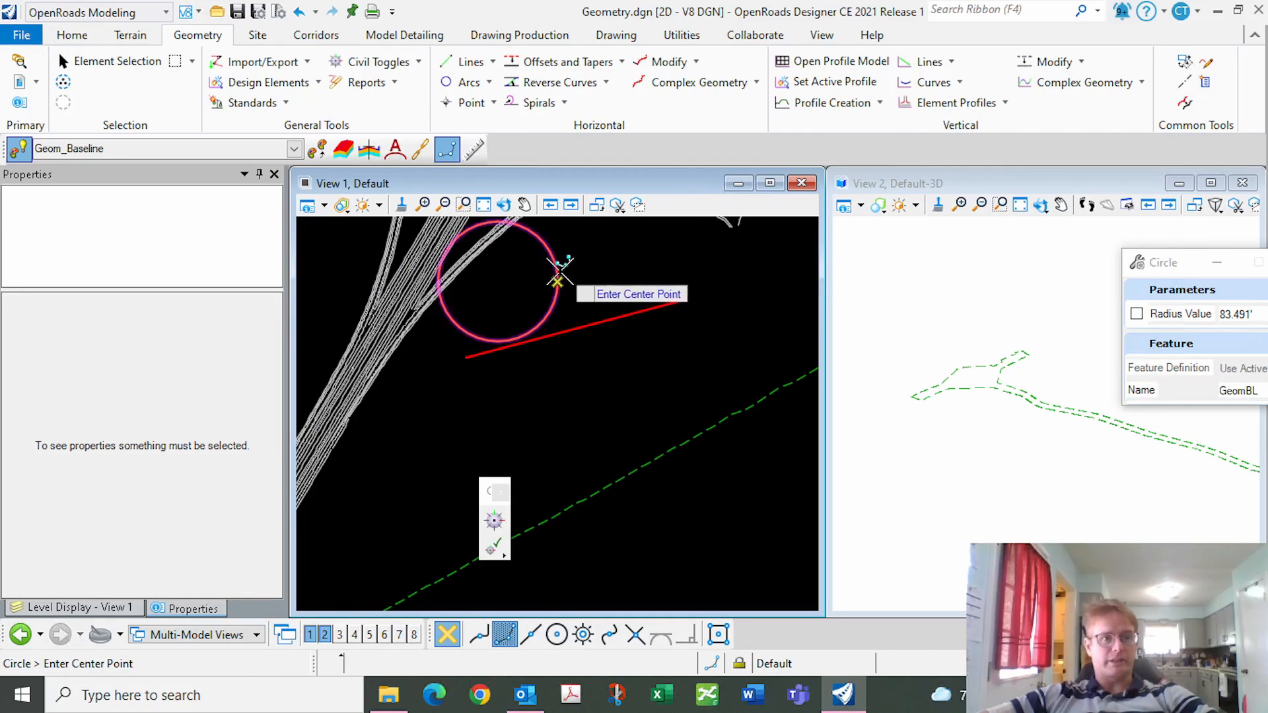
# Move the far end point of the red baseline line downward so the line runs nearly horizontal, and clear the selection.
pyautogui.scroll(2, 549, 319)
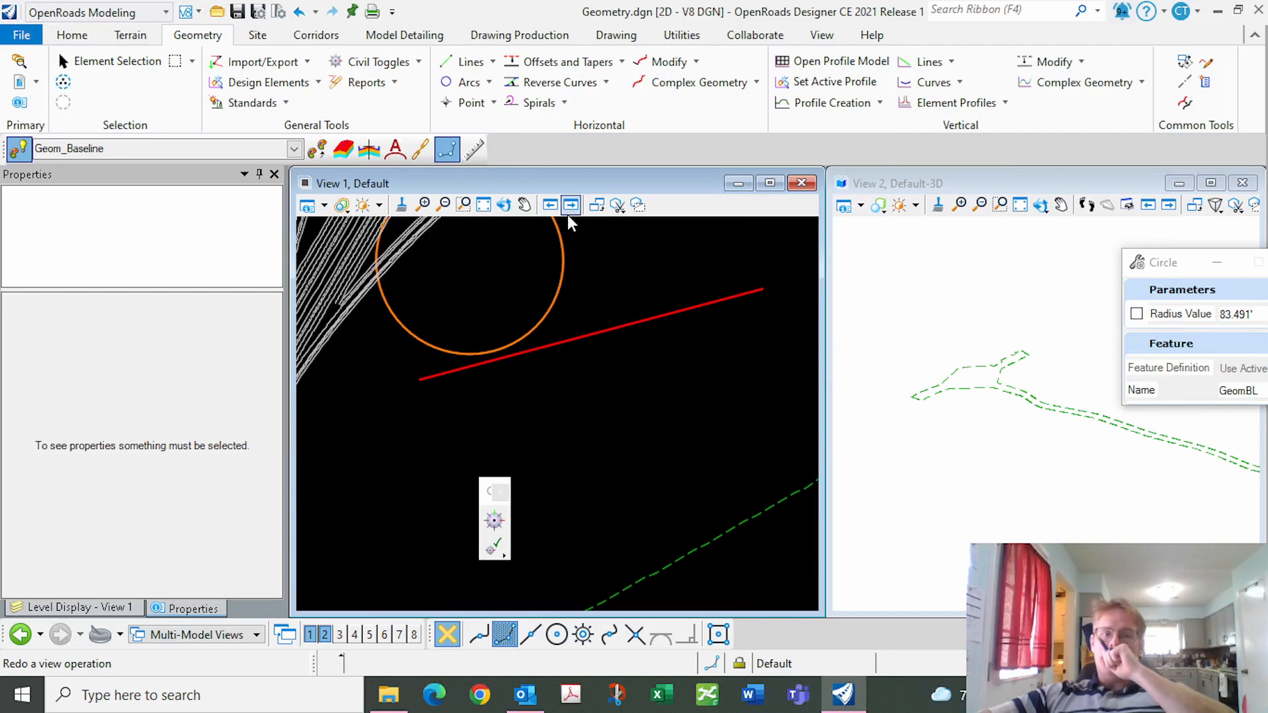
pyautogui.click(66, 61)
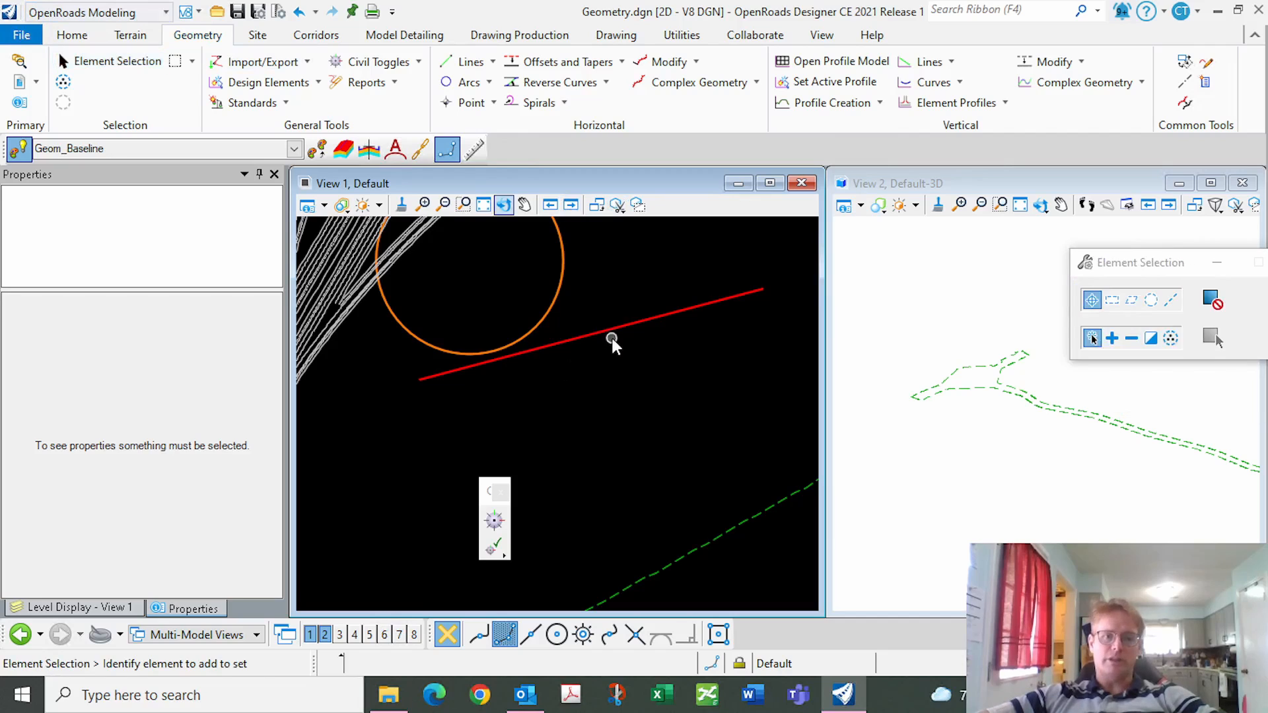
pyautogui.click(765, 288)
pyautogui.click(763, 289)
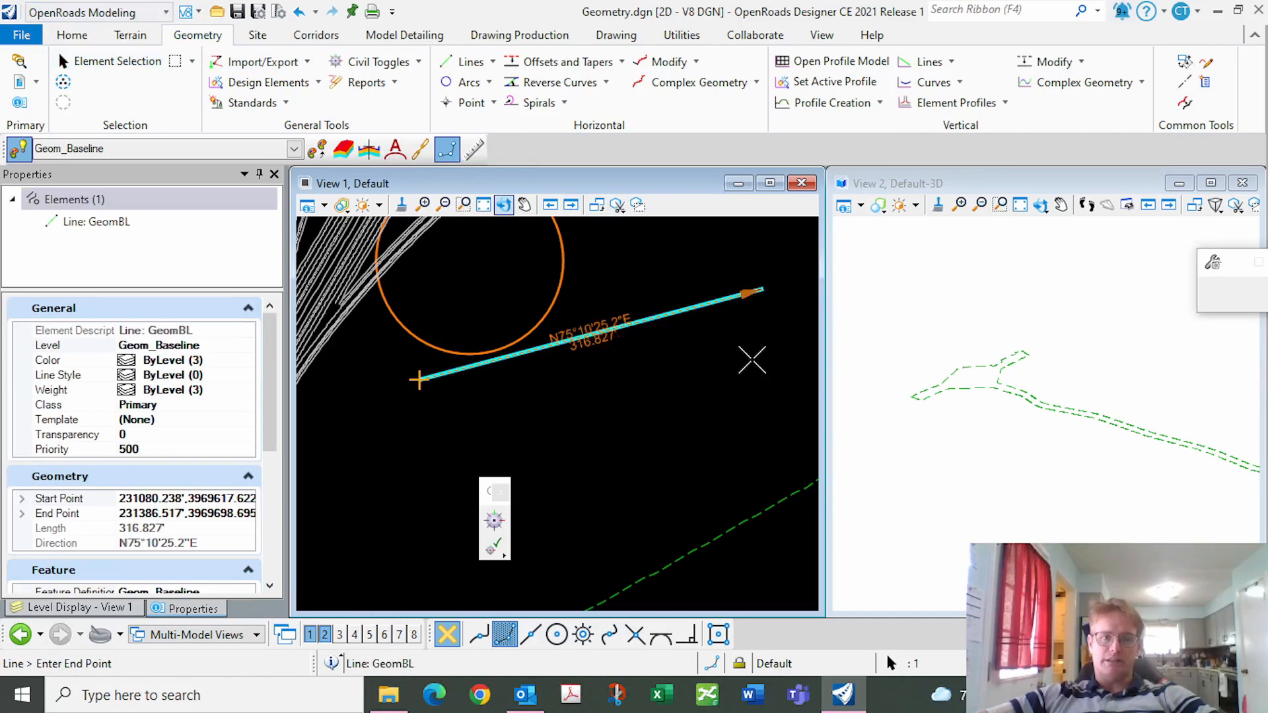
pyautogui.click(751, 381)
pyautogui.click(557, 409)
pyautogui.scroll(1, 559, 422)
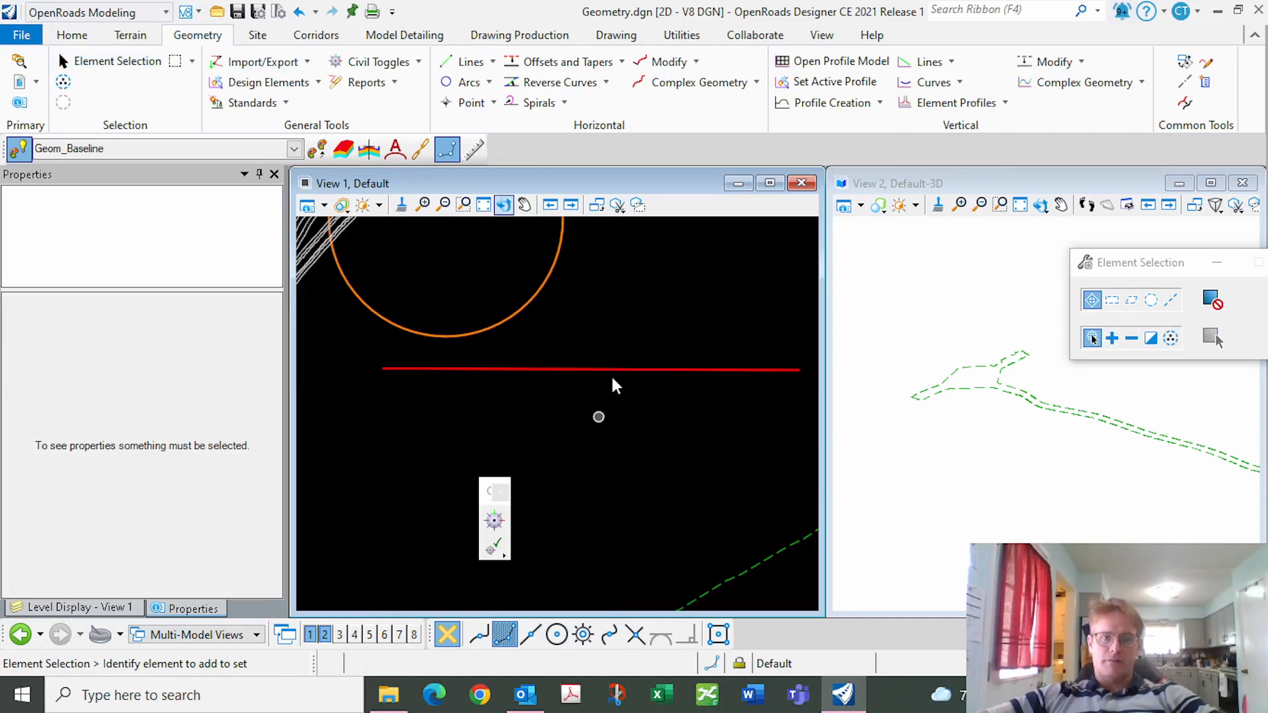
# Set the red baseline line's length to 300 ft and its direction to 0.
pyautogui.click(611, 370)
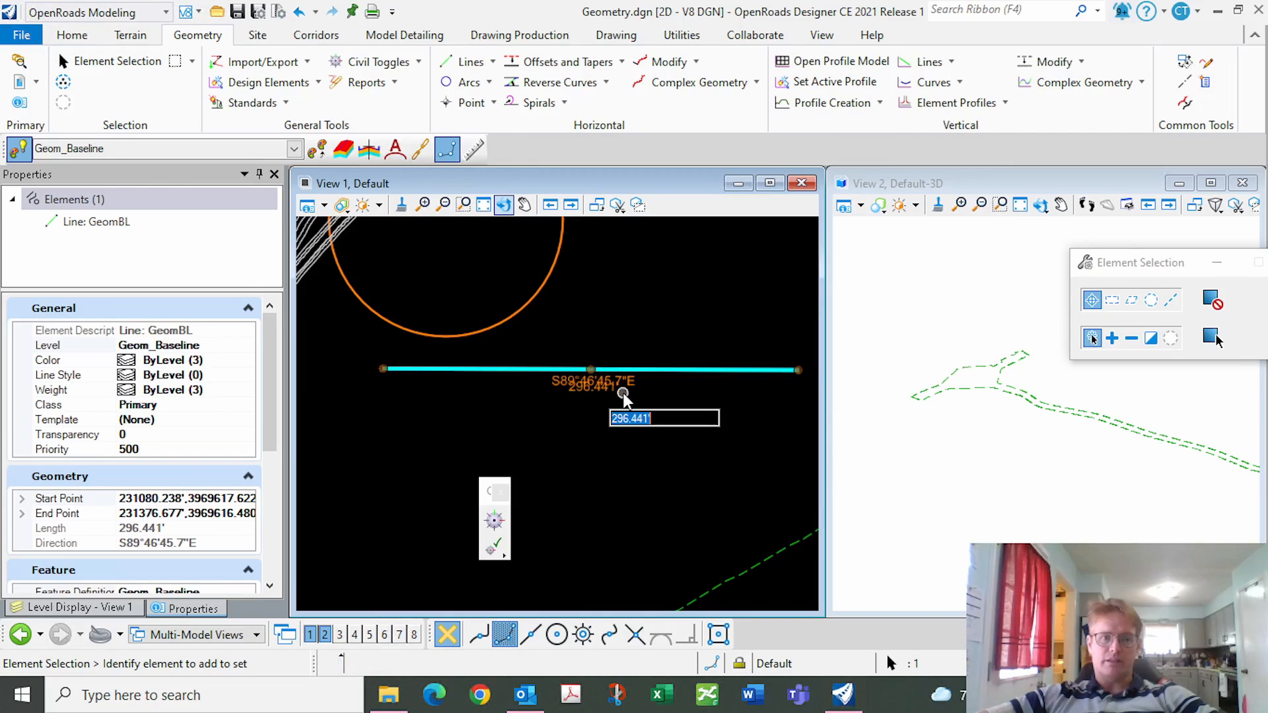
pyautogui.press('Return')
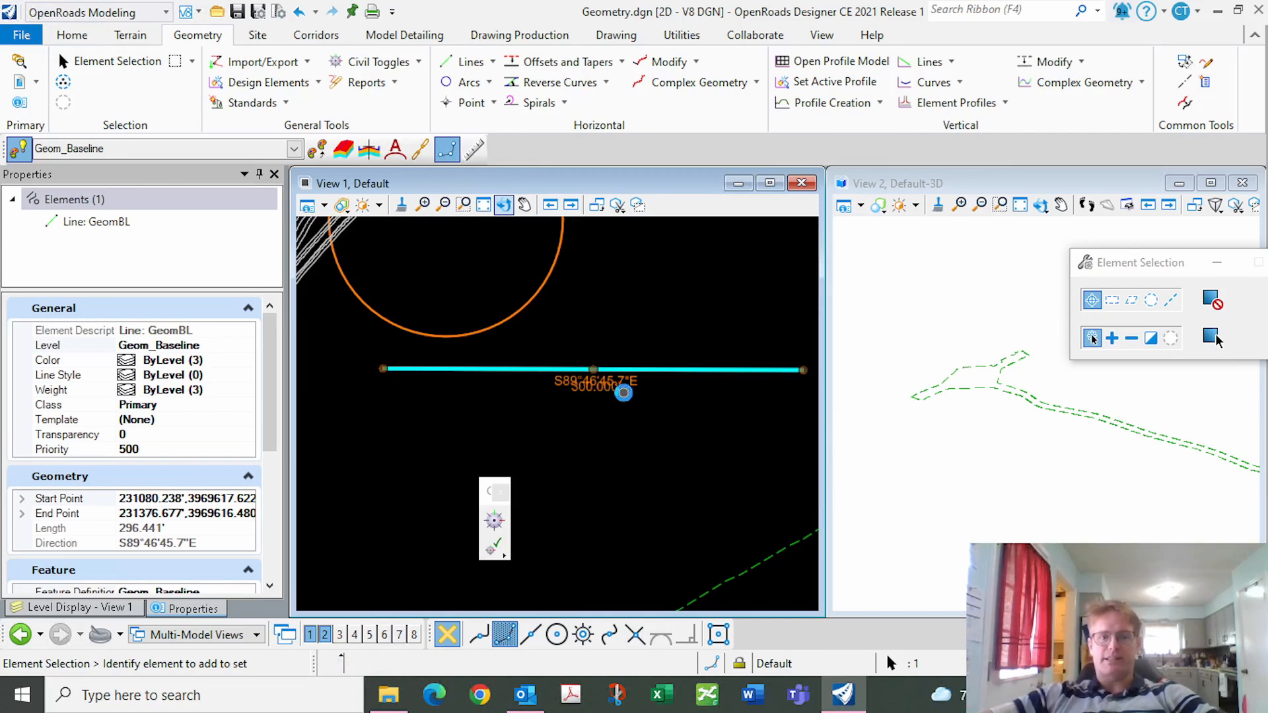
pyautogui.click(627, 411)
pyautogui.click(562, 382)
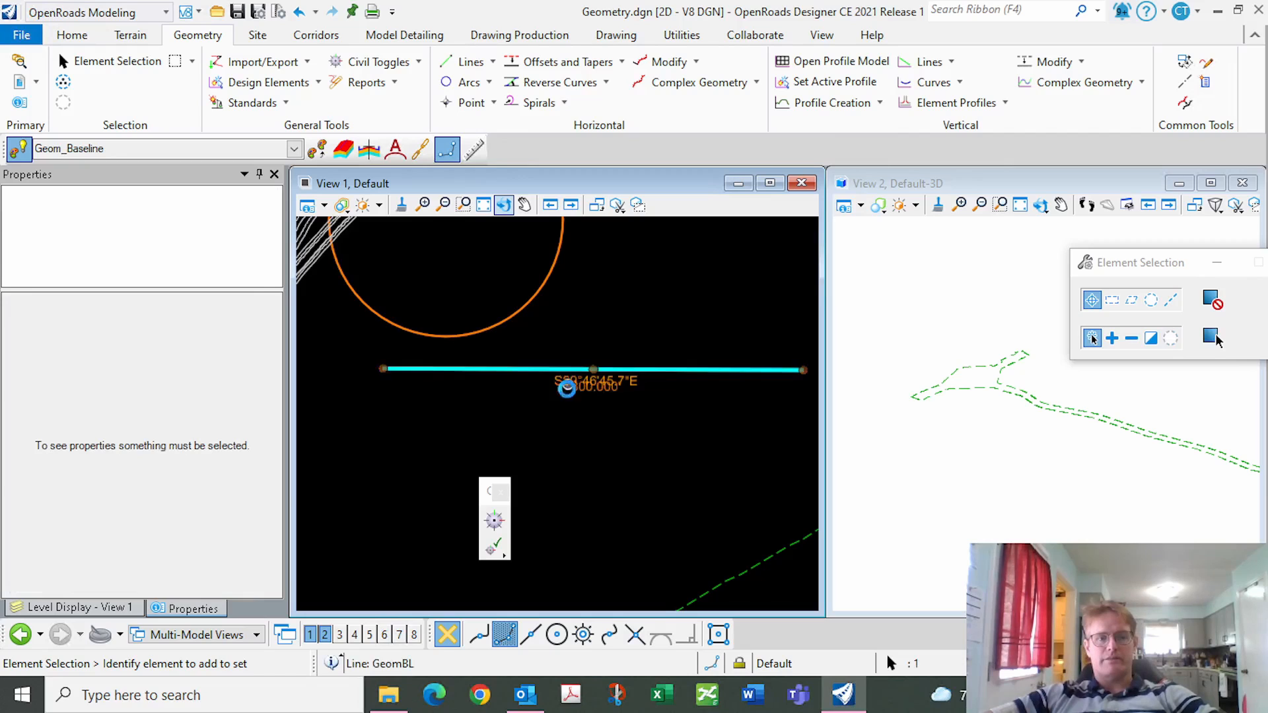
pyautogui.write('0')
pyautogui.press('Return')
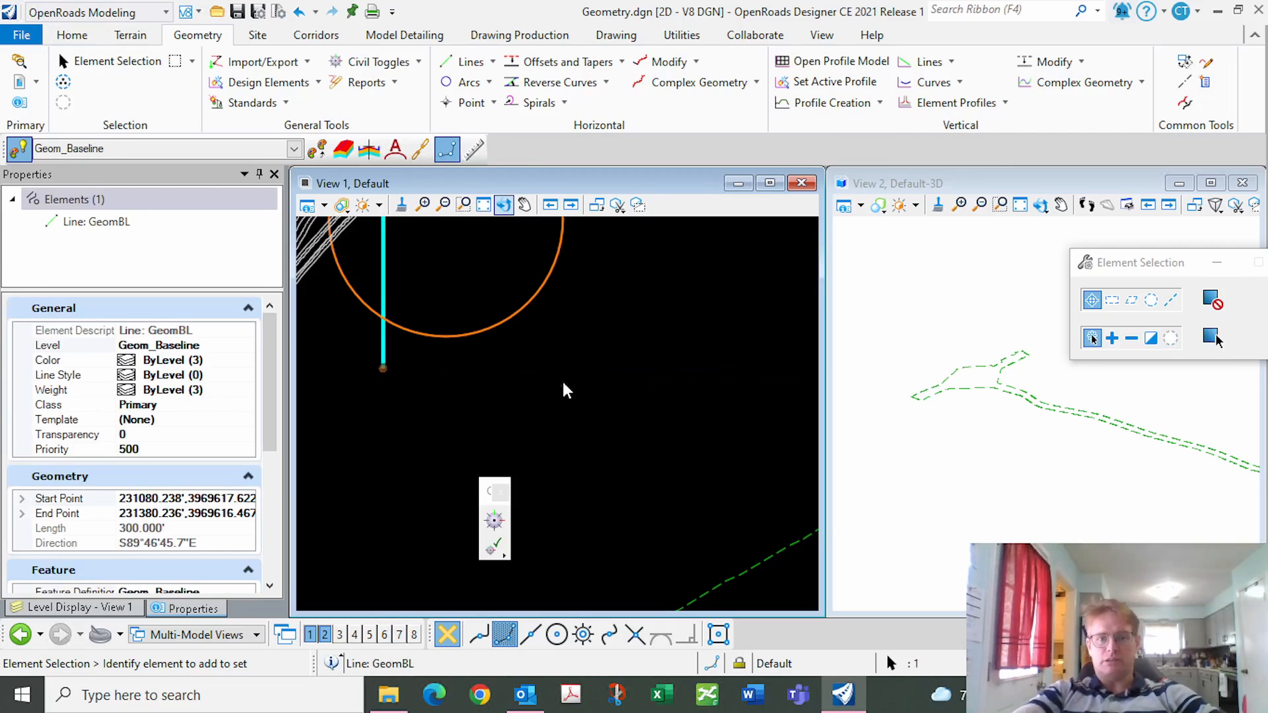
pyautogui.click(344, 331)
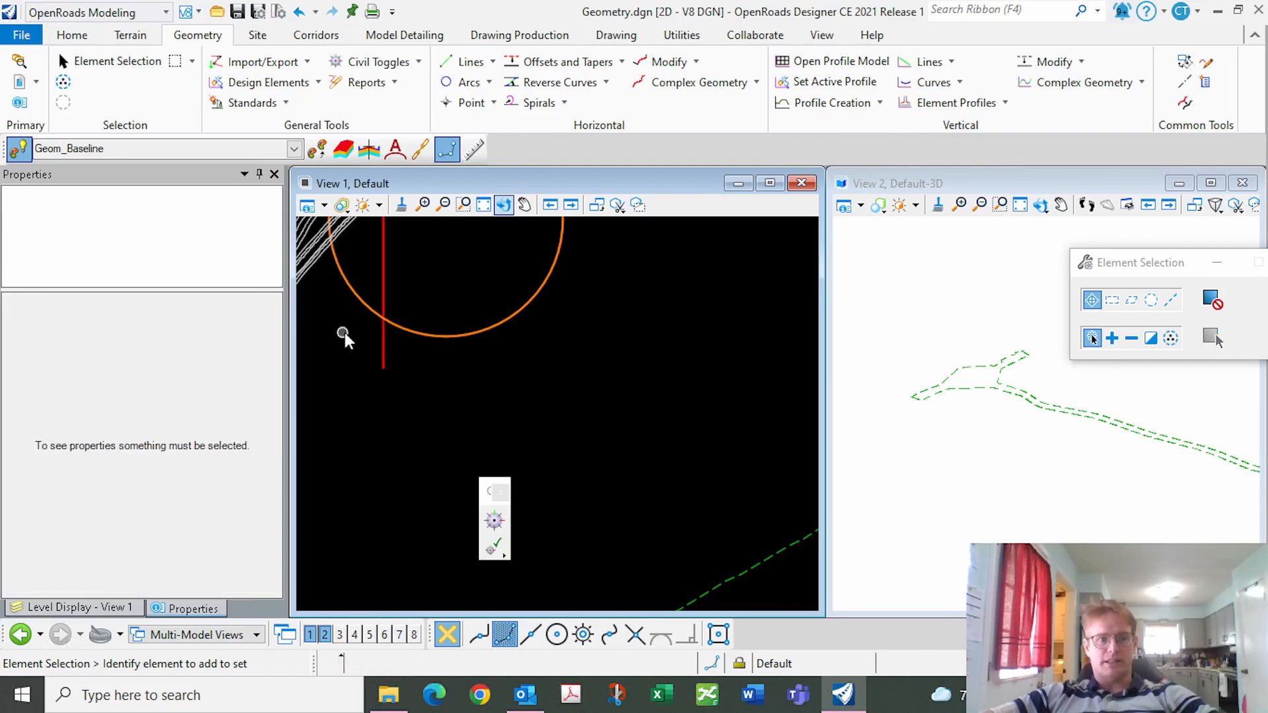
pyautogui.click(383, 342)
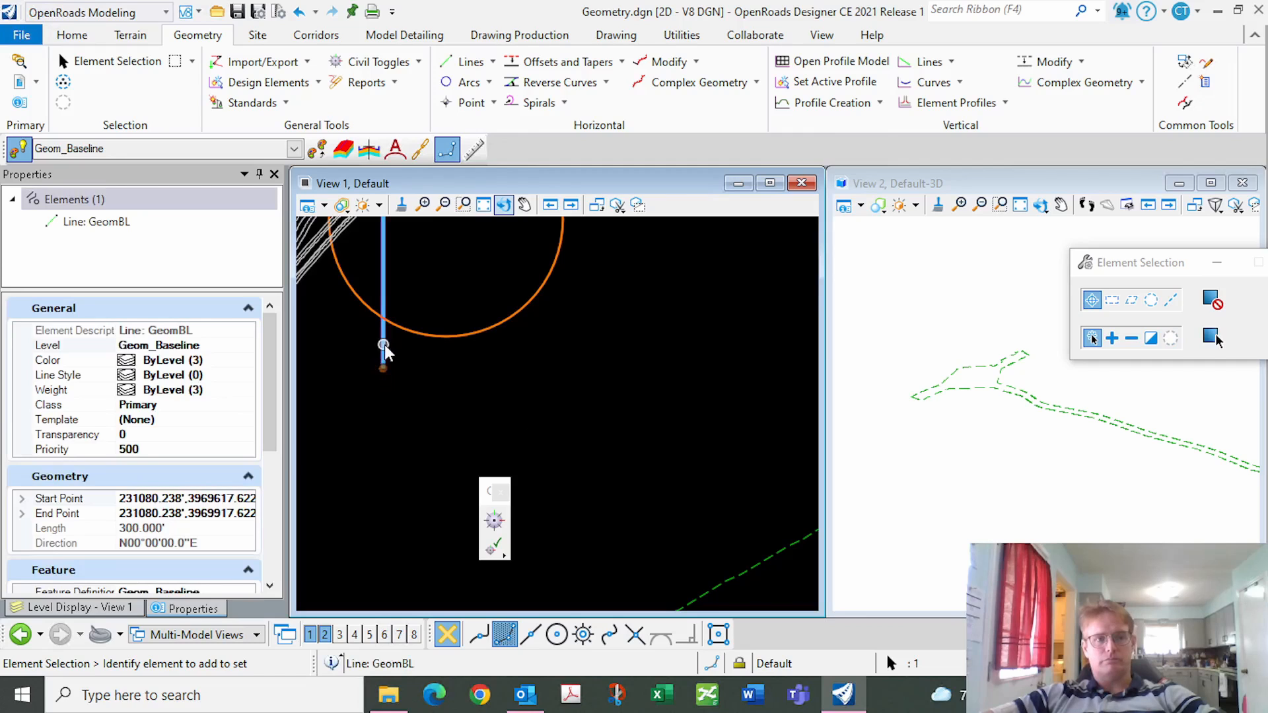
# Undo the baseline line's direction, length and end-point changes, and select the line again.
pyautogui.hotkey('ctrl', 'z')
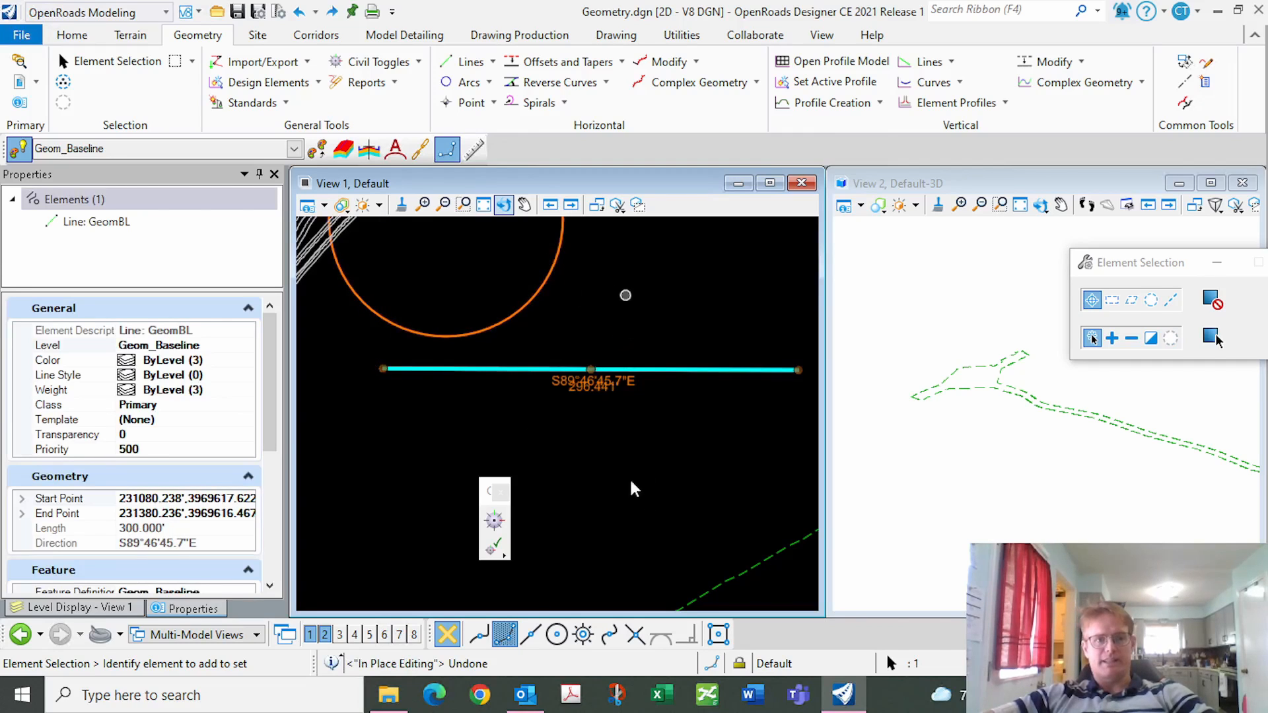
pyautogui.hotkey('ctrl', 'z')
pyautogui.scroll(-2, 634, 413)
pyautogui.click(682, 312)
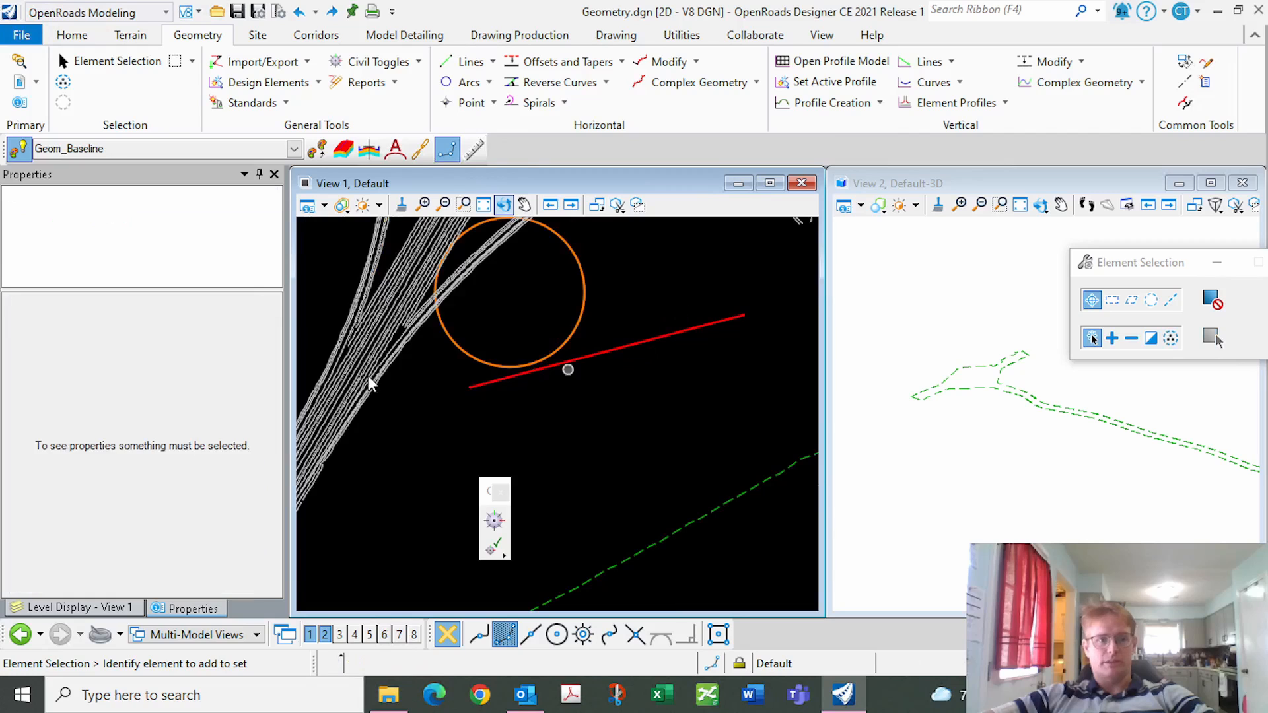
pyautogui.click(647, 340)
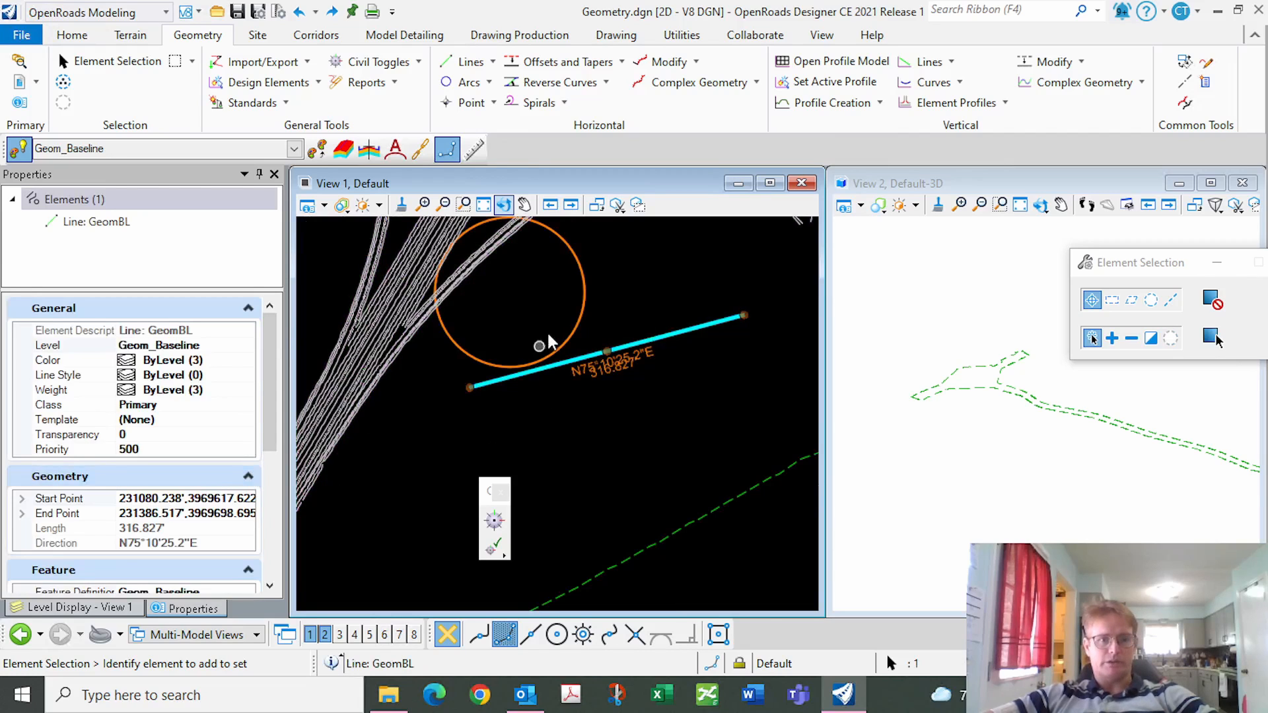
# Set the orange circle's radius to 90 ft.
pyautogui.click(572, 336)
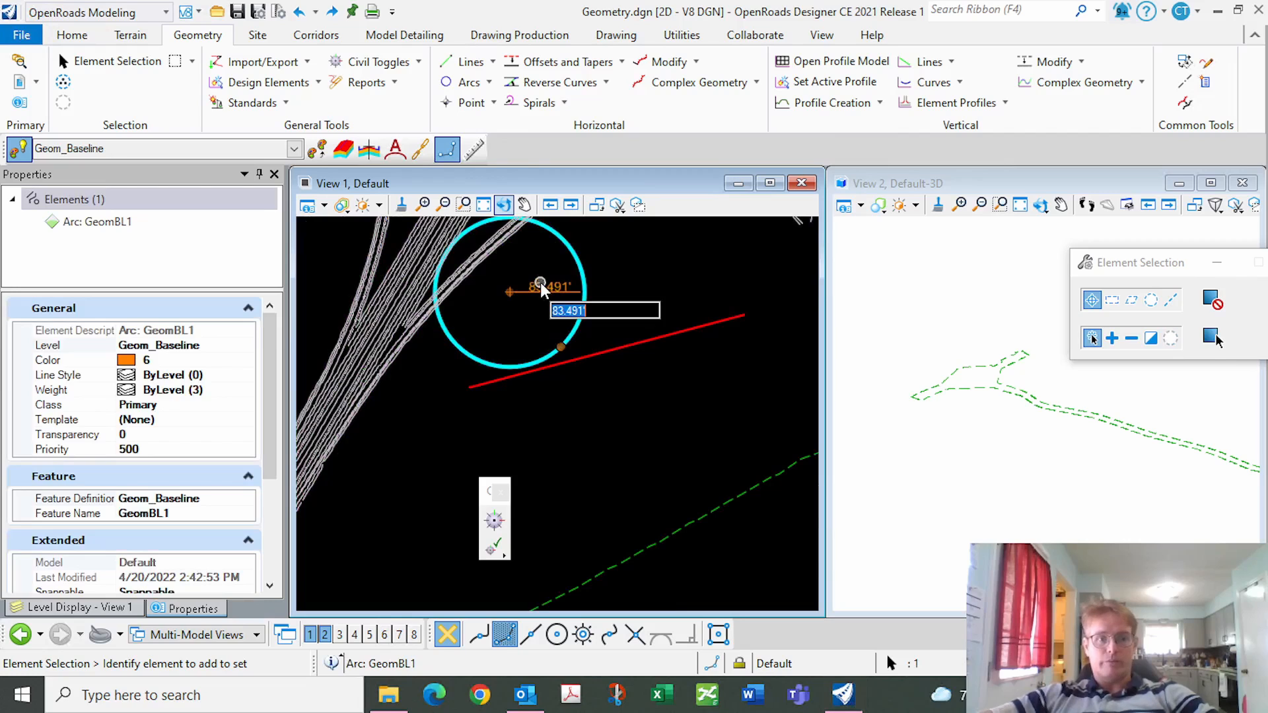
pyautogui.write('90')
pyautogui.press('Return')
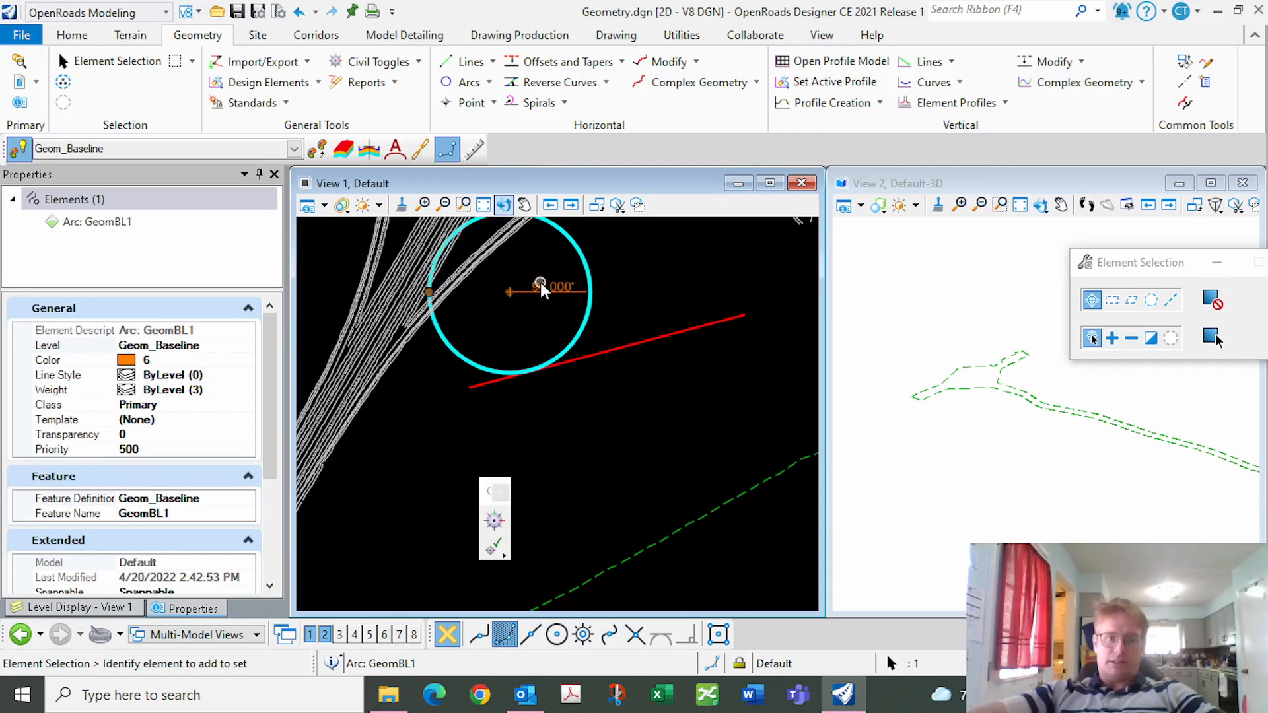
# Delete the orange circle and the red sloping baseline line, leaving the terrain in place.
pyautogui.moveTo(633, 449); pyautogui.dragTo(525, 348)
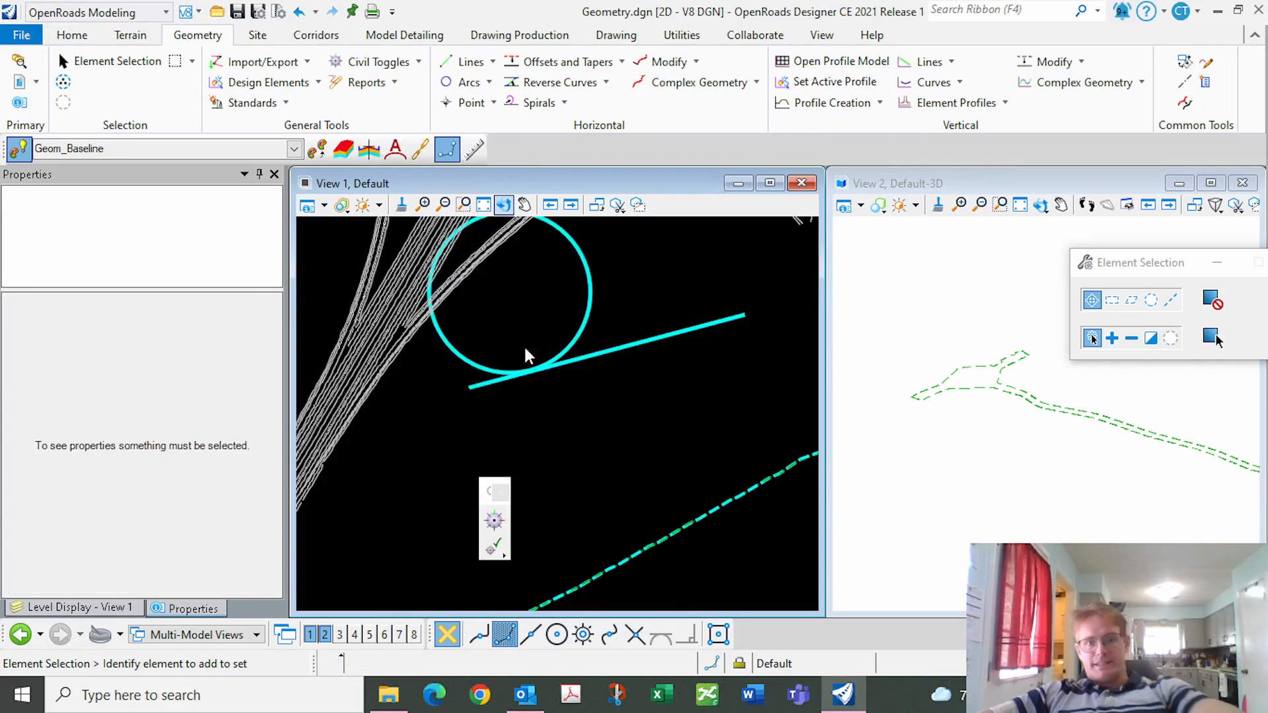
pyautogui.click(696, 438)
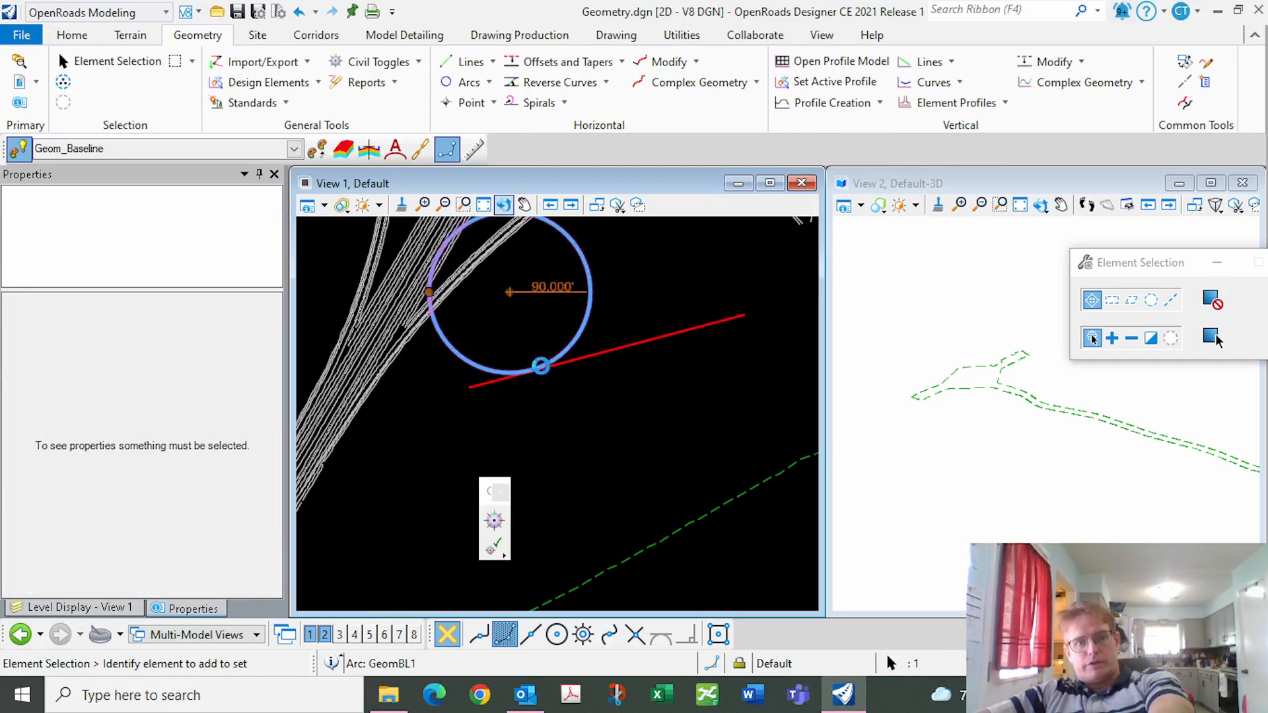
pyautogui.click(537, 363)
pyautogui.press('Delete')
pyautogui.click(570, 359)
pyautogui.click(574, 362)
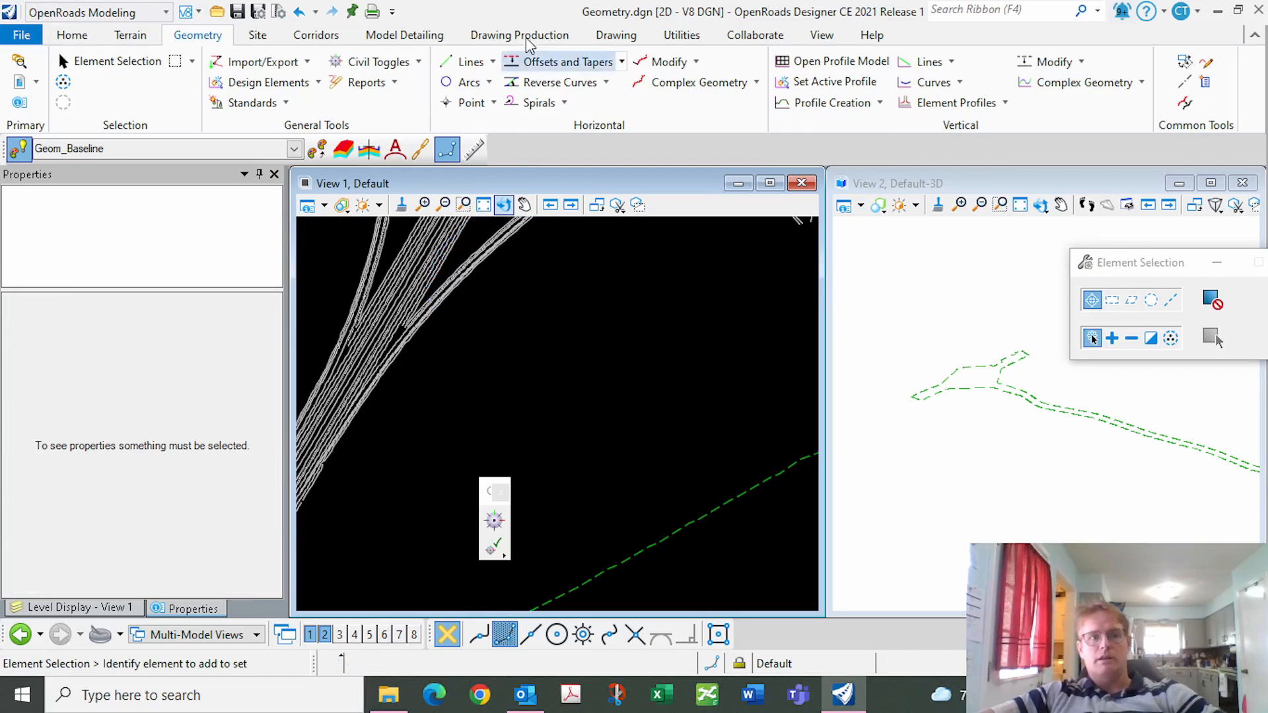
# Draw a Geom_Baseline line about 96 ft long along a straight breakline near the roadway's outer edge, southwest of the ramp split.
pyautogui.click(471, 62)
pyautogui.scroll(2, 544, 405)
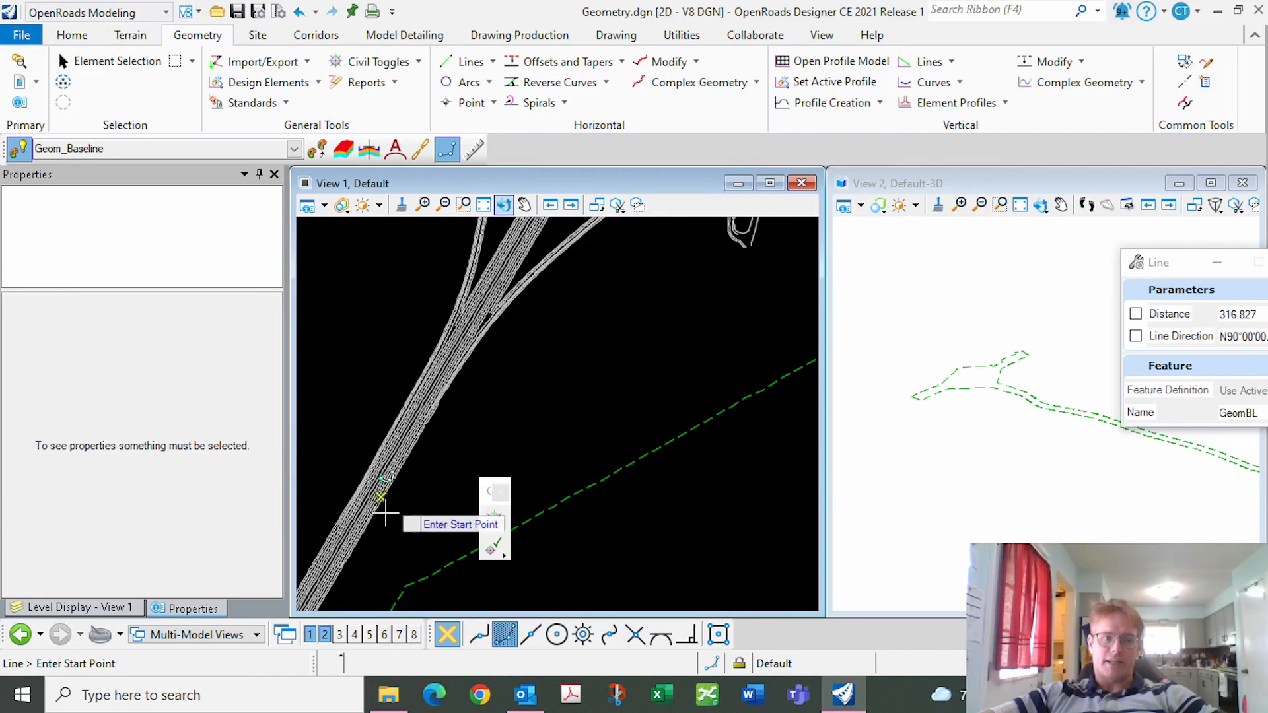
pyautogui.scroll(-1, 461, 427)
pyautogui.scroll(2, 447, 445)
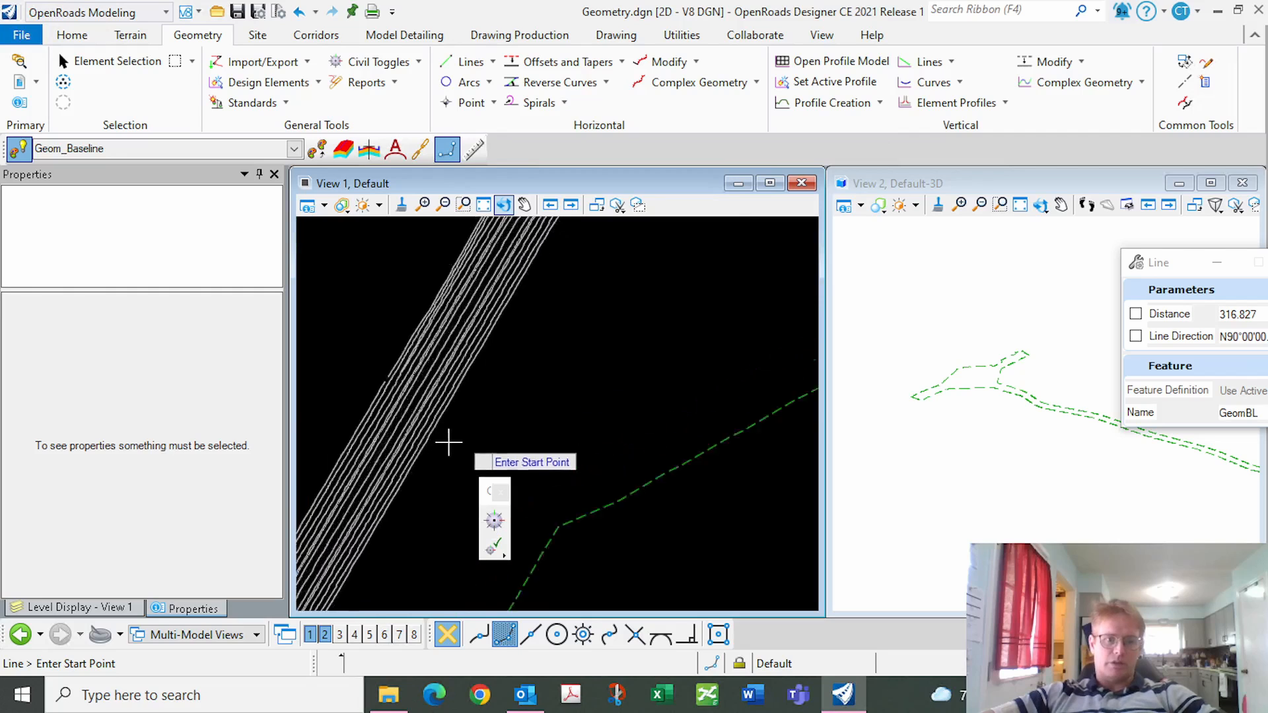
pyautogui.click(409, 432)
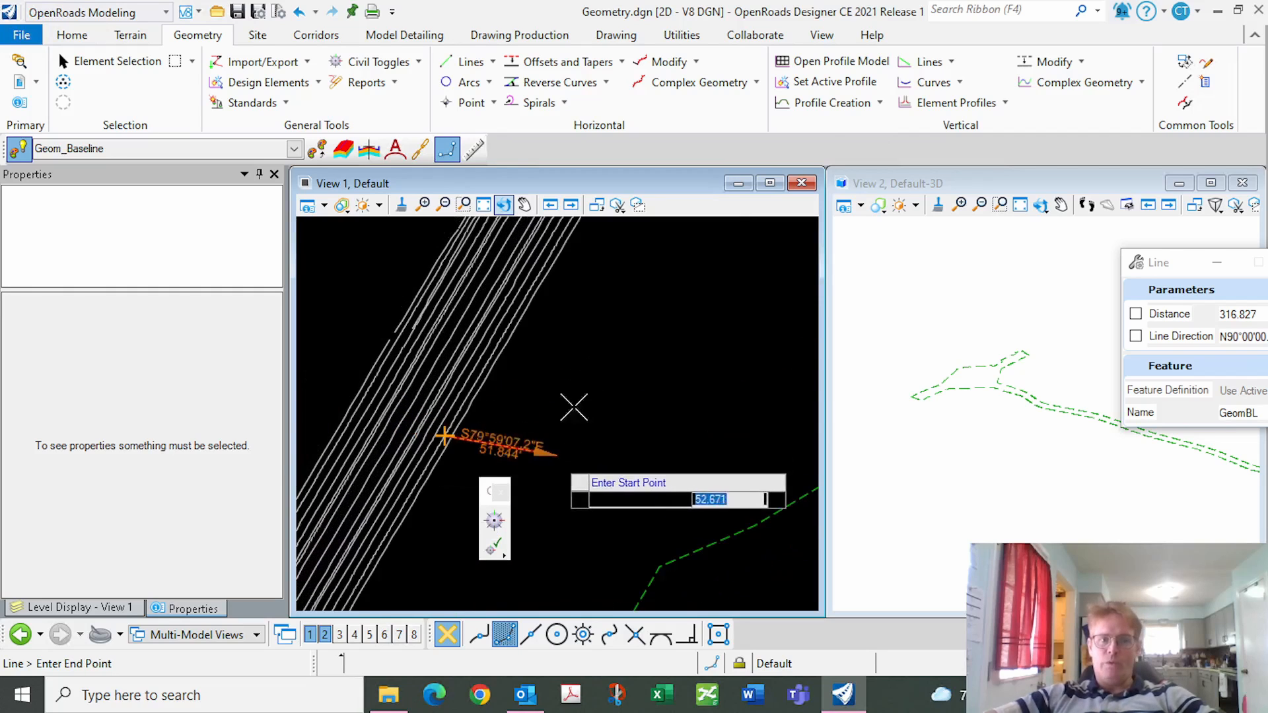
pyautogui.scroll(2, 539, 284)
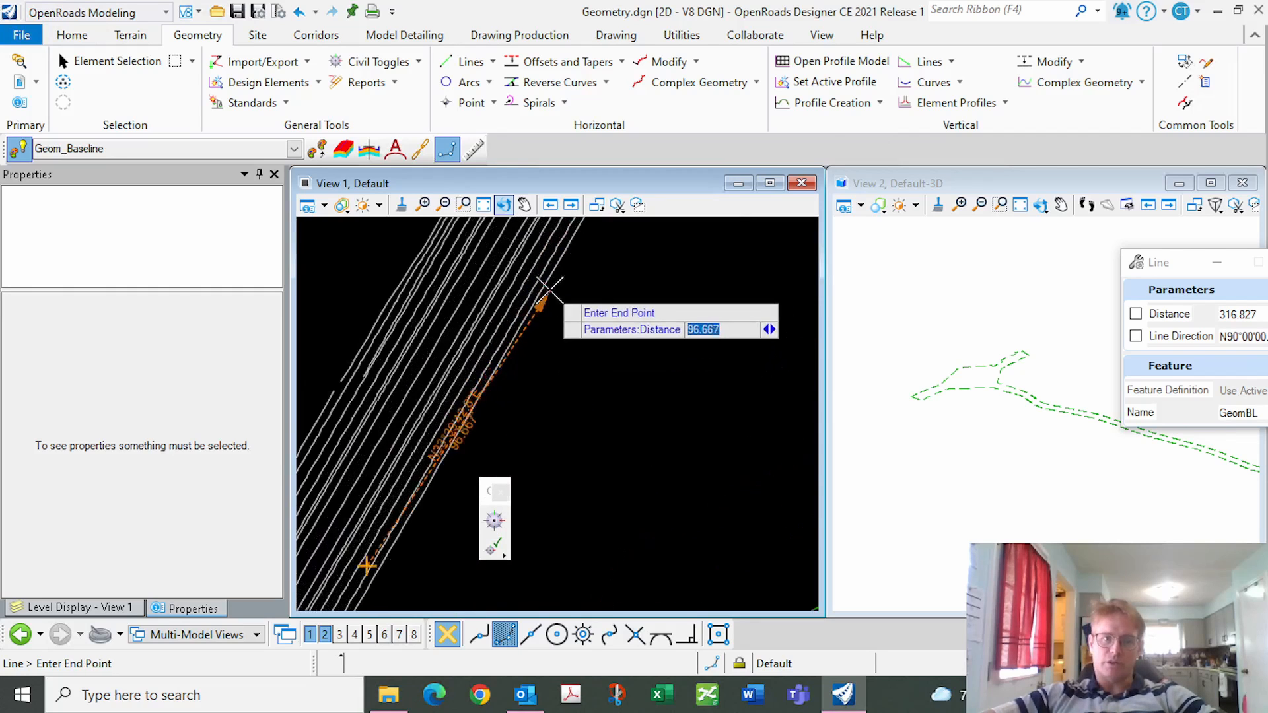
pyautogui.click(533, 269)
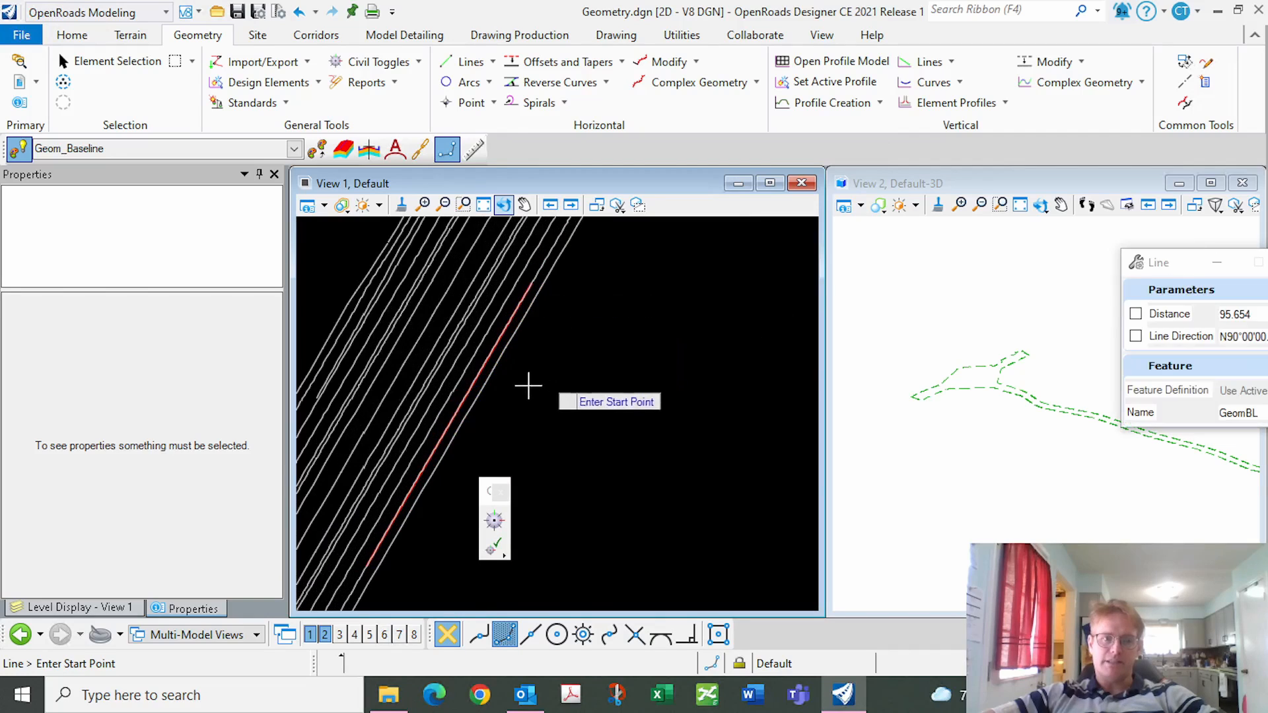
# Draw a Start\End\Pass-through arc between points along the crossing road's lower breakline, spanning the side-road entrance, and end the command.
pyautogui.scroll(-3, 465, 414)
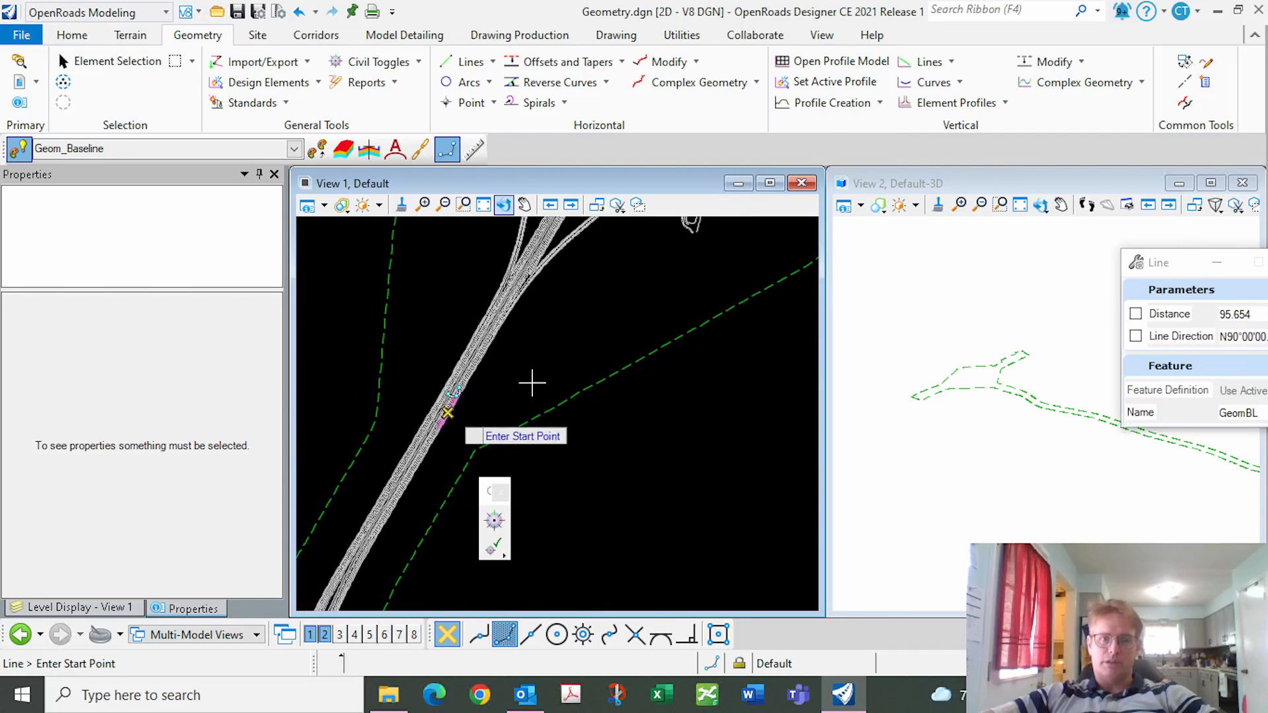
pyautogui.scroll(-1, 548, 393)
pyautogui.scroll(5, 669, 261)
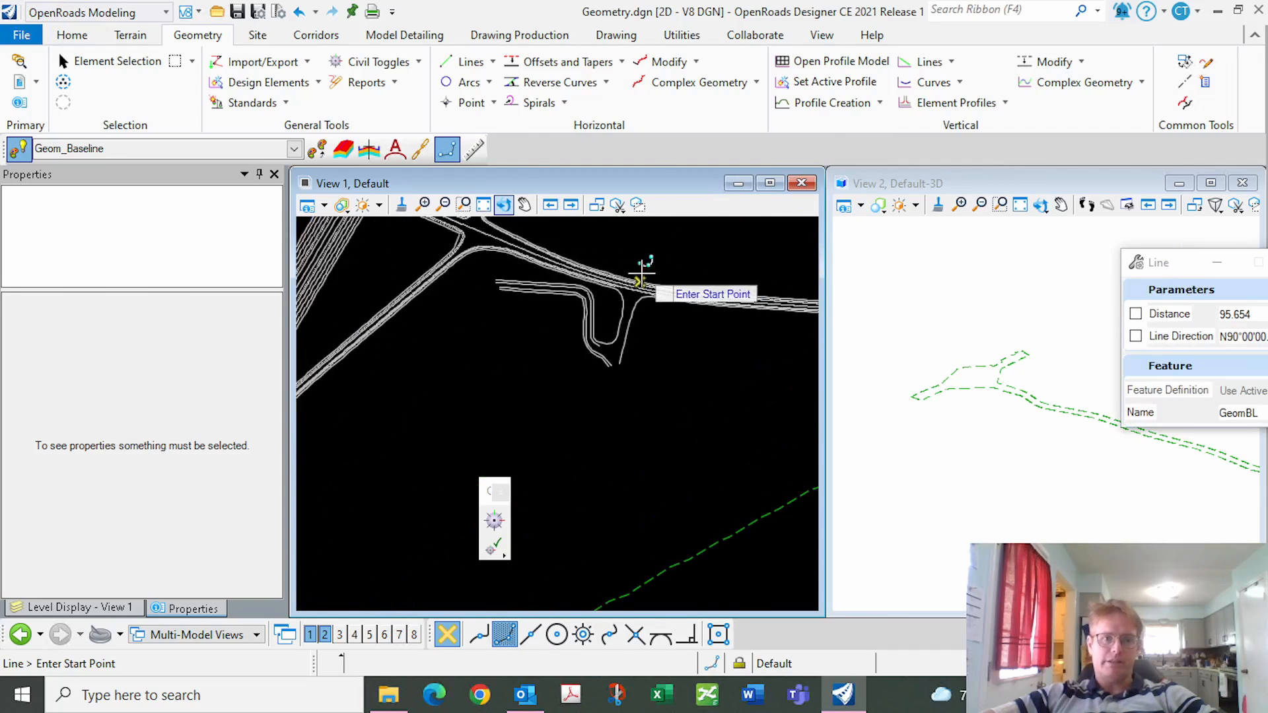
pyautogui.click(489, 83)
pyautogui.click(489, 129)
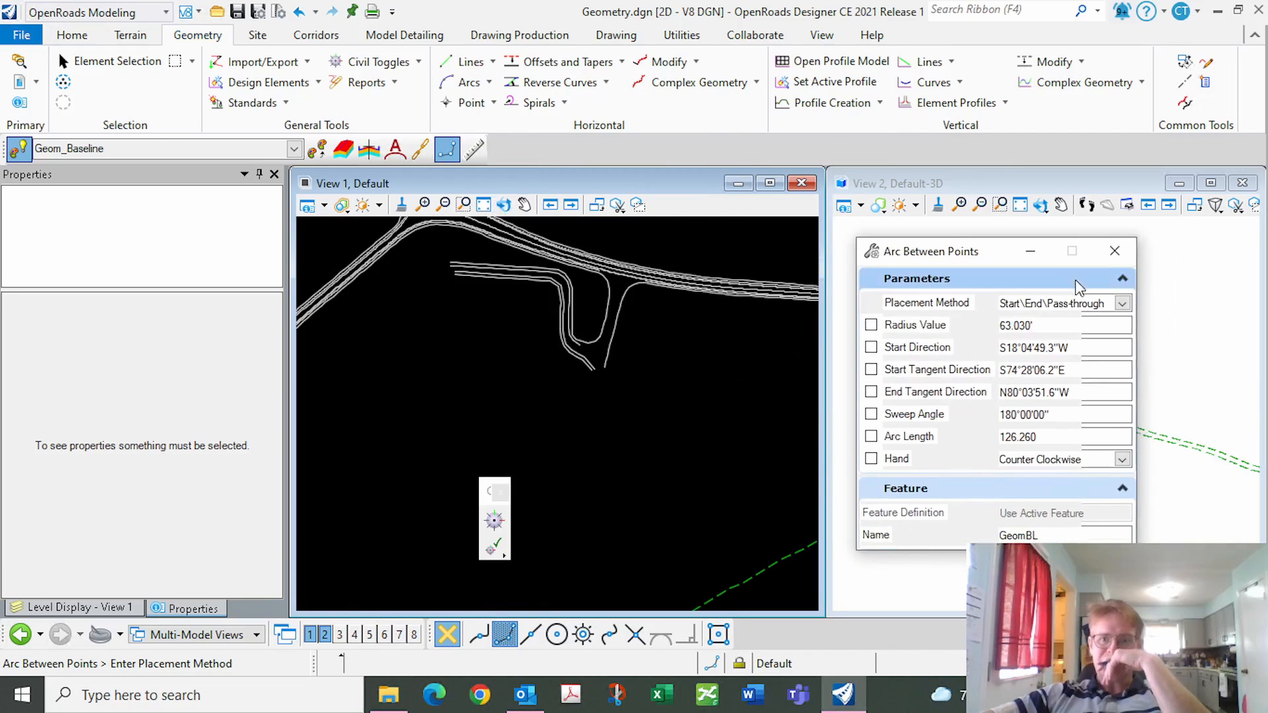
pyautogui.click(1123, 304)
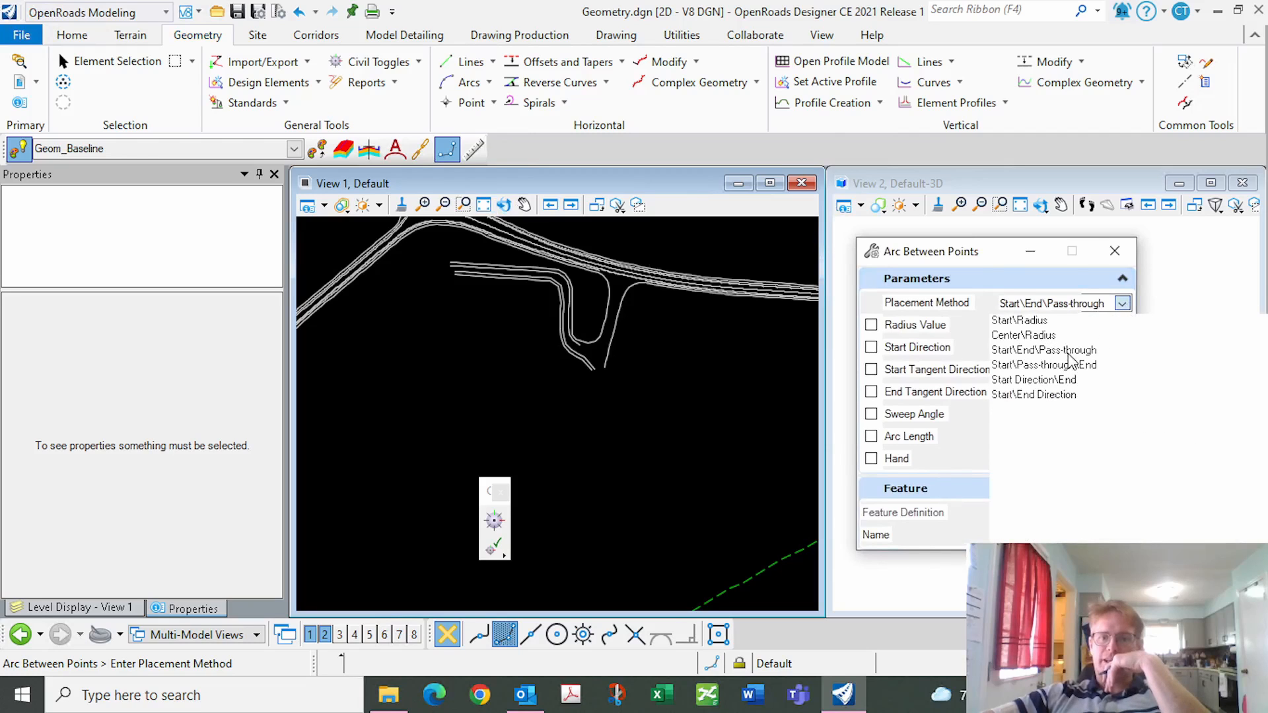
pyautogui.click(976, 258)
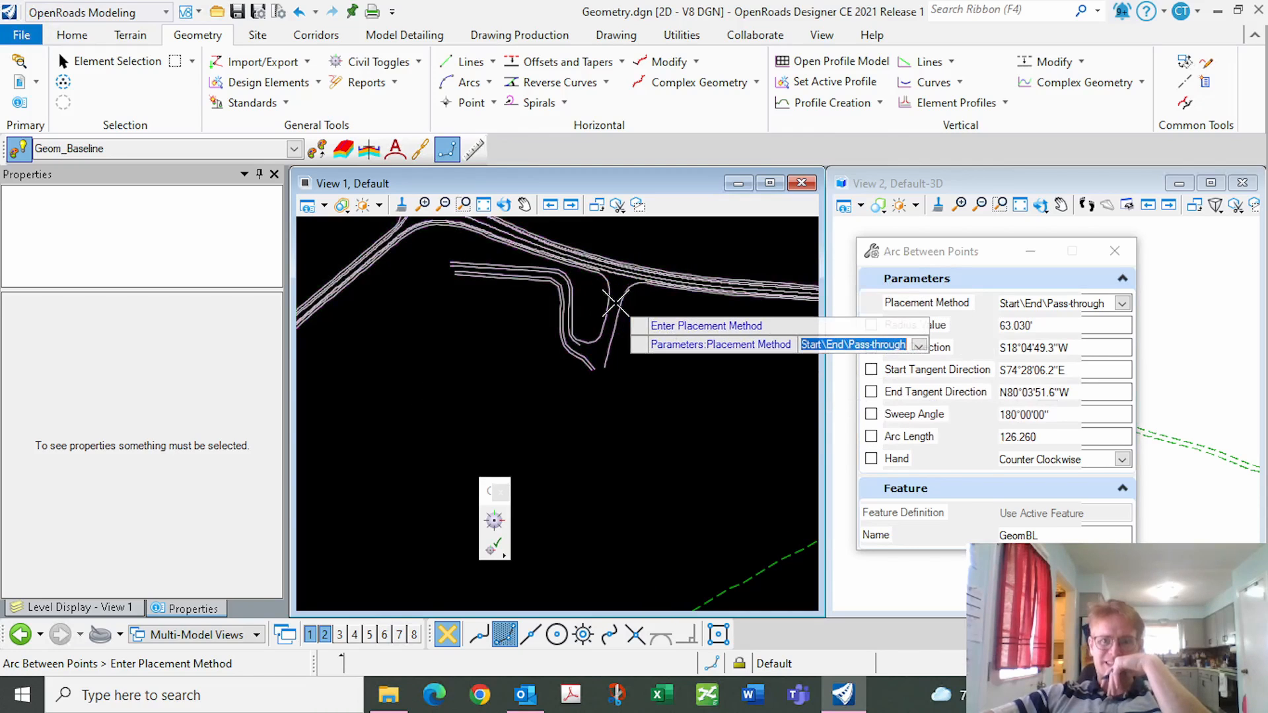
pyautogui.scroll(3, 606, 303)
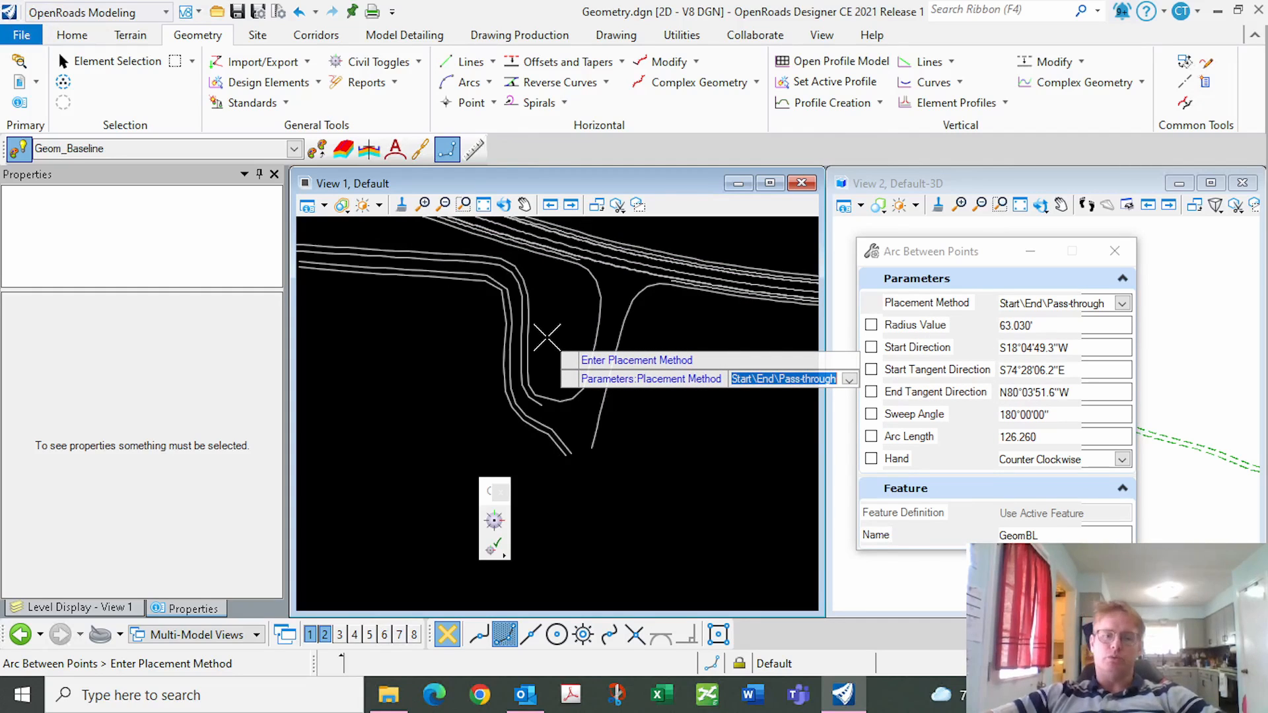
pyautogui.click(547, 337)
pyautogui.scroll(3, 561, 249)
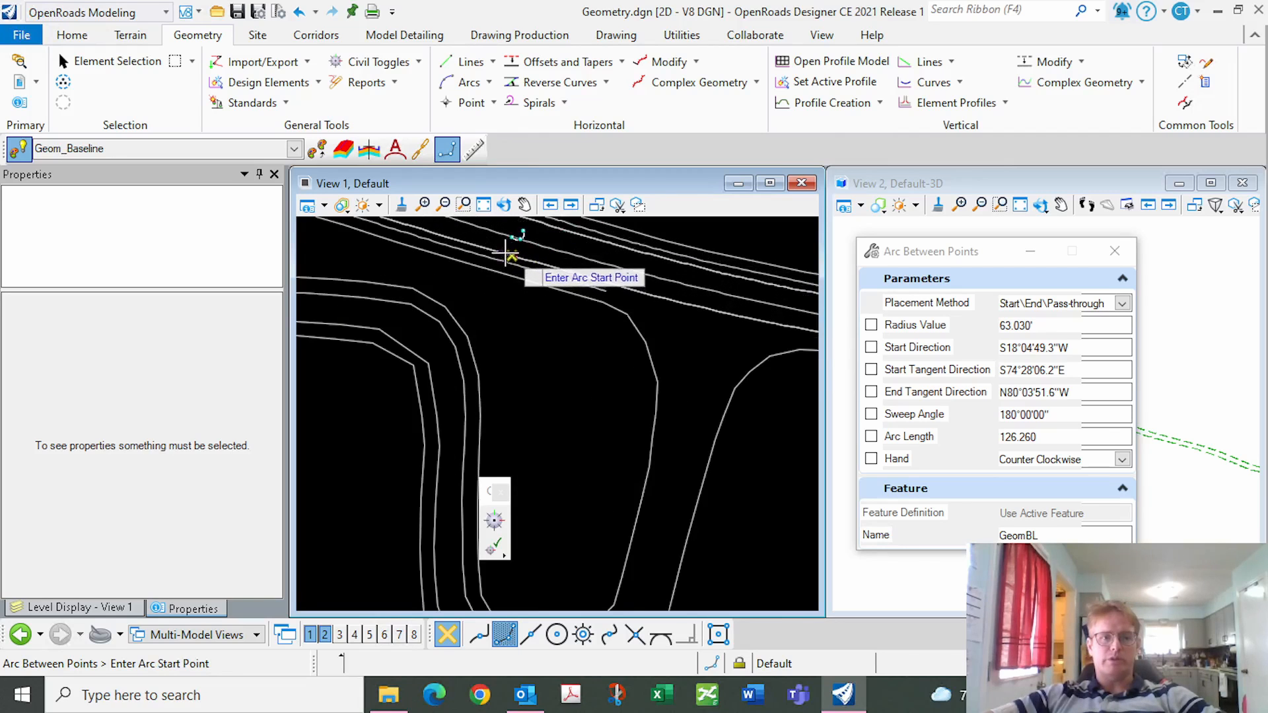
pyautogui.click(484, 260)
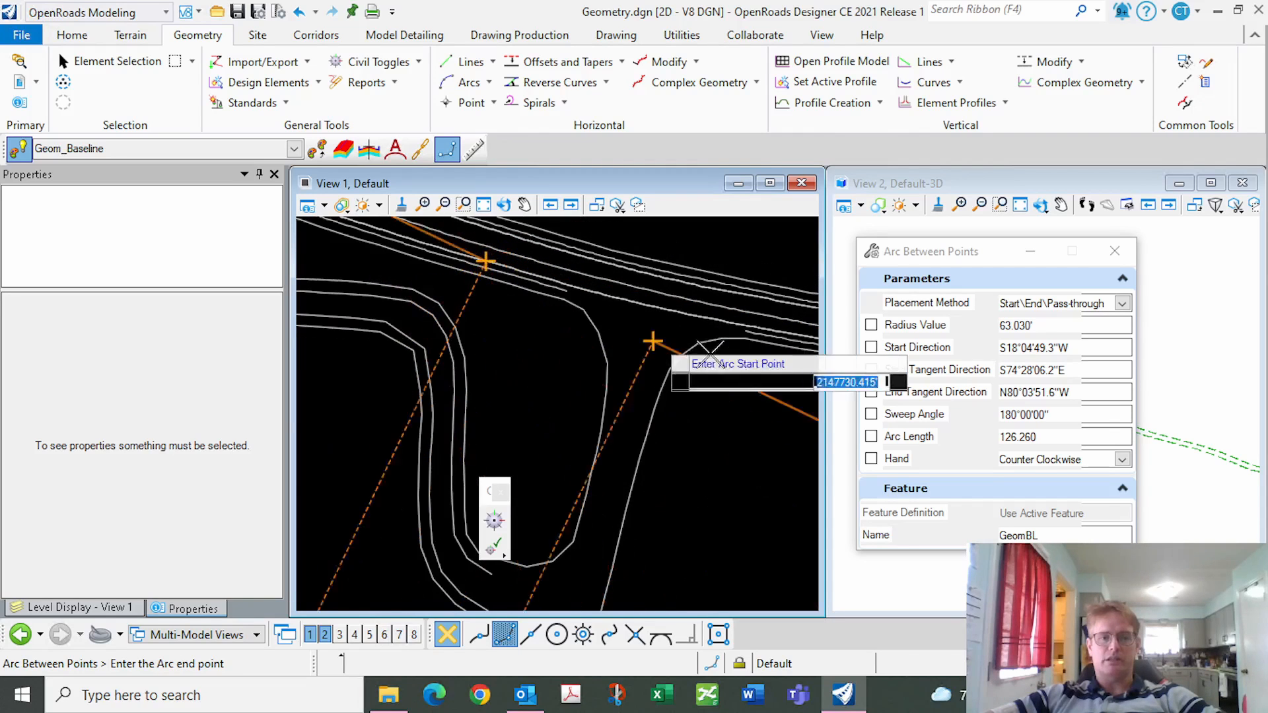
pyautogui.moveTo(809, 360); pyautogui.dragTo(717, 343, button='middle')
pyautogui.scroll(2, 801, 350)
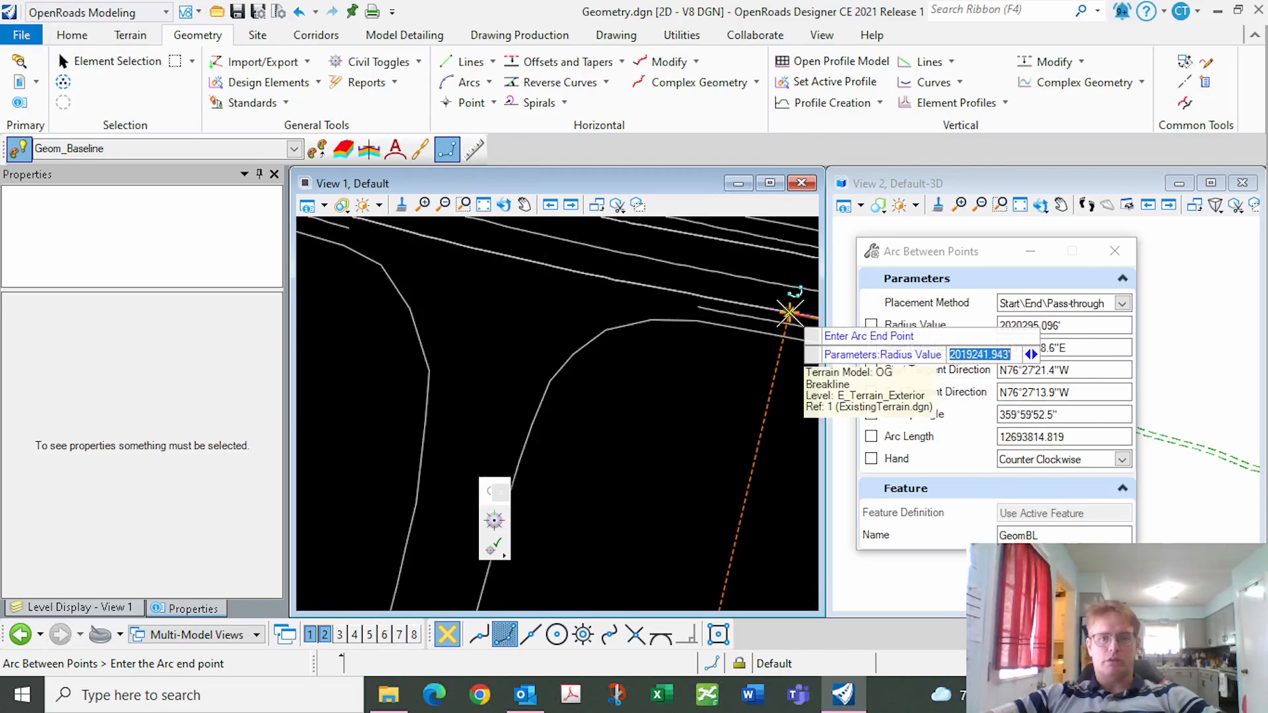
pyautogui.click(789, 312)
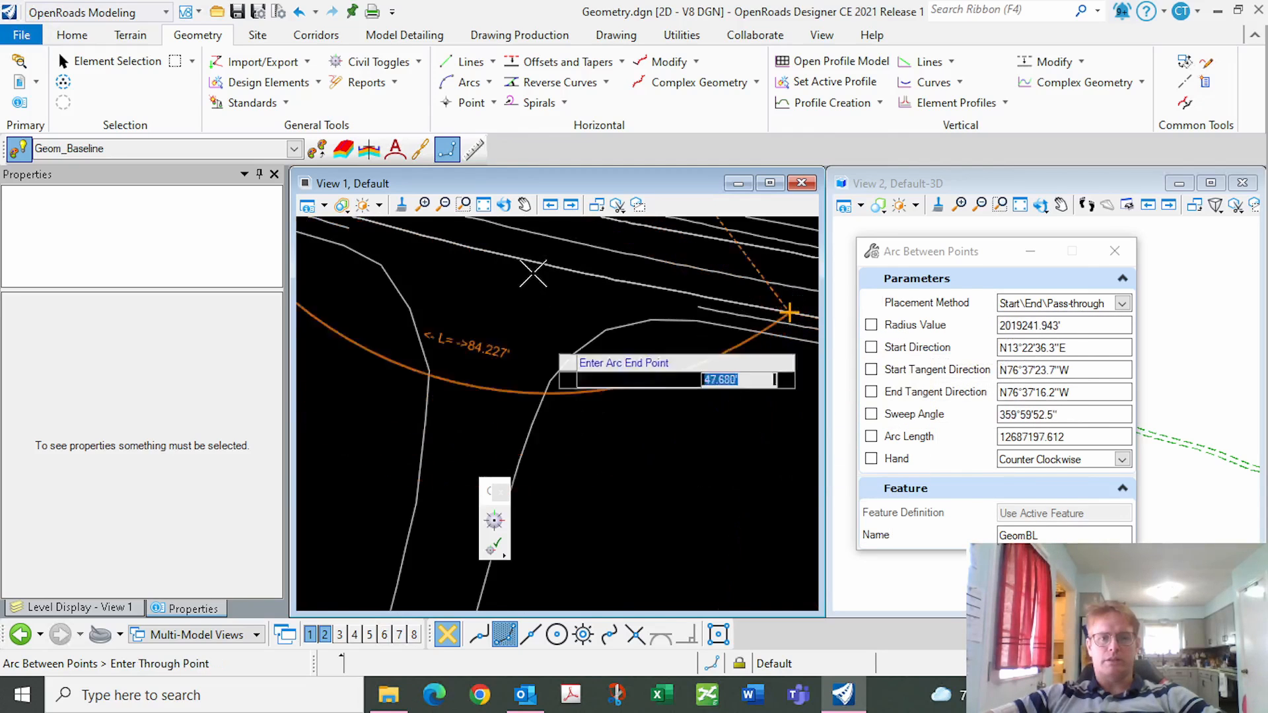
pyautogui.click(552, 264)
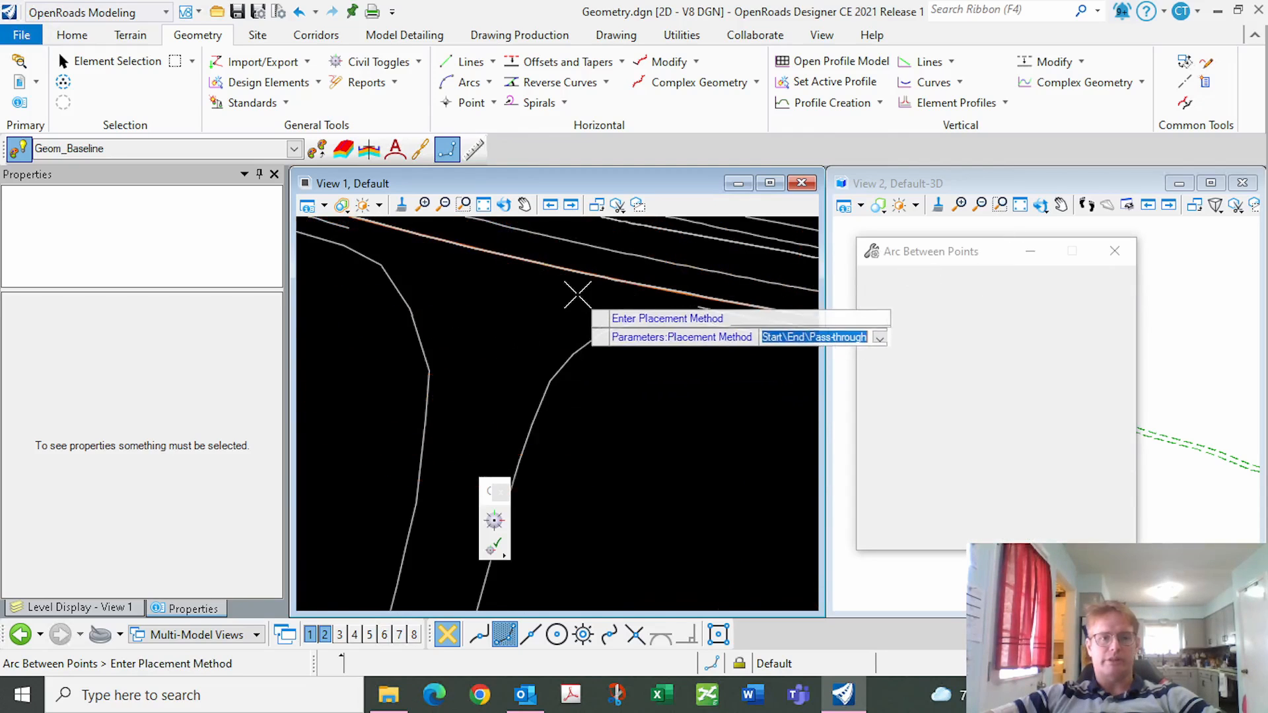
pyautogui.scroll(-4, 572, 301)
pyautogui.scroll(-5, 554, 323)
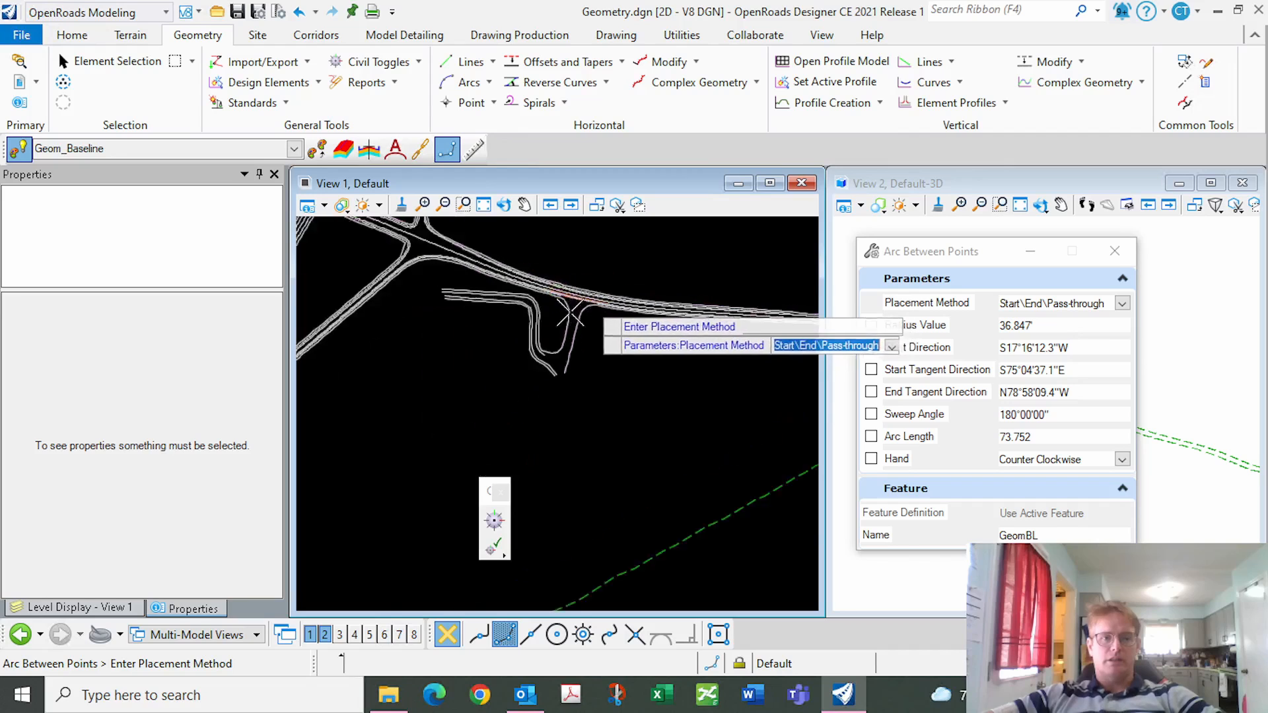
pyautogui.scroll(4, 430, 459)
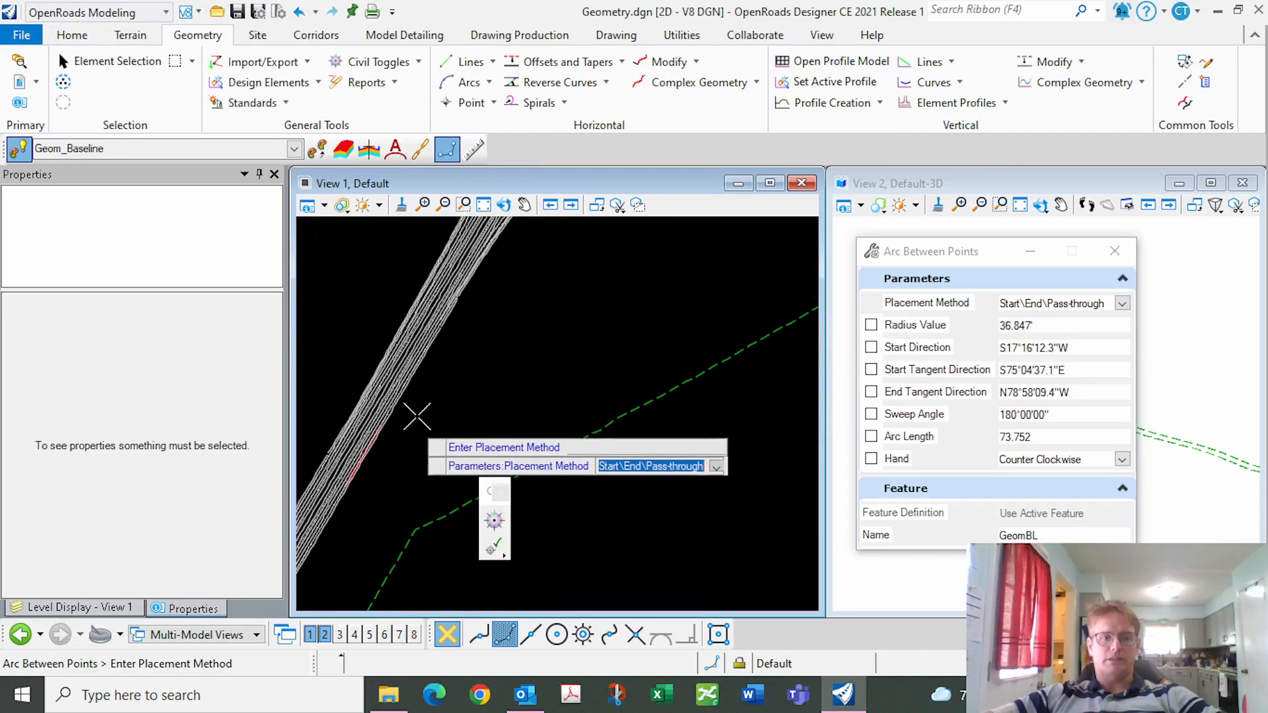
pyautogui.press('Escape')
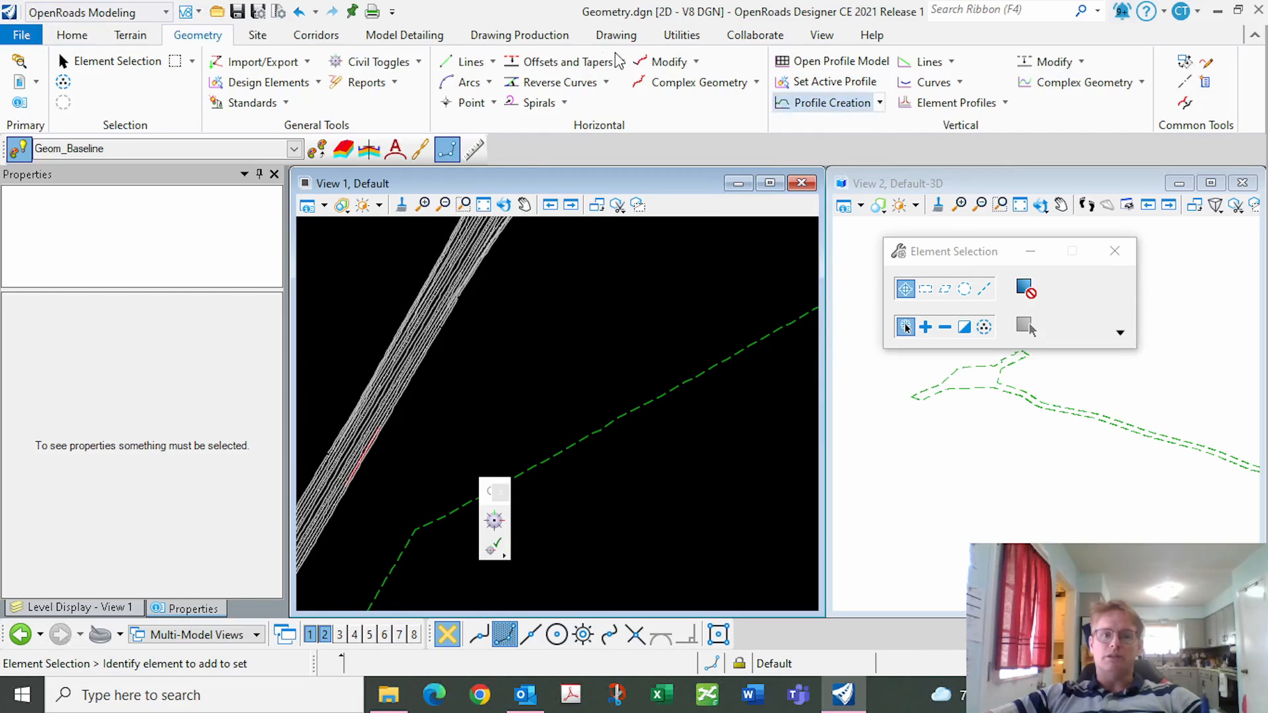
pyautogui.click(492, 62)
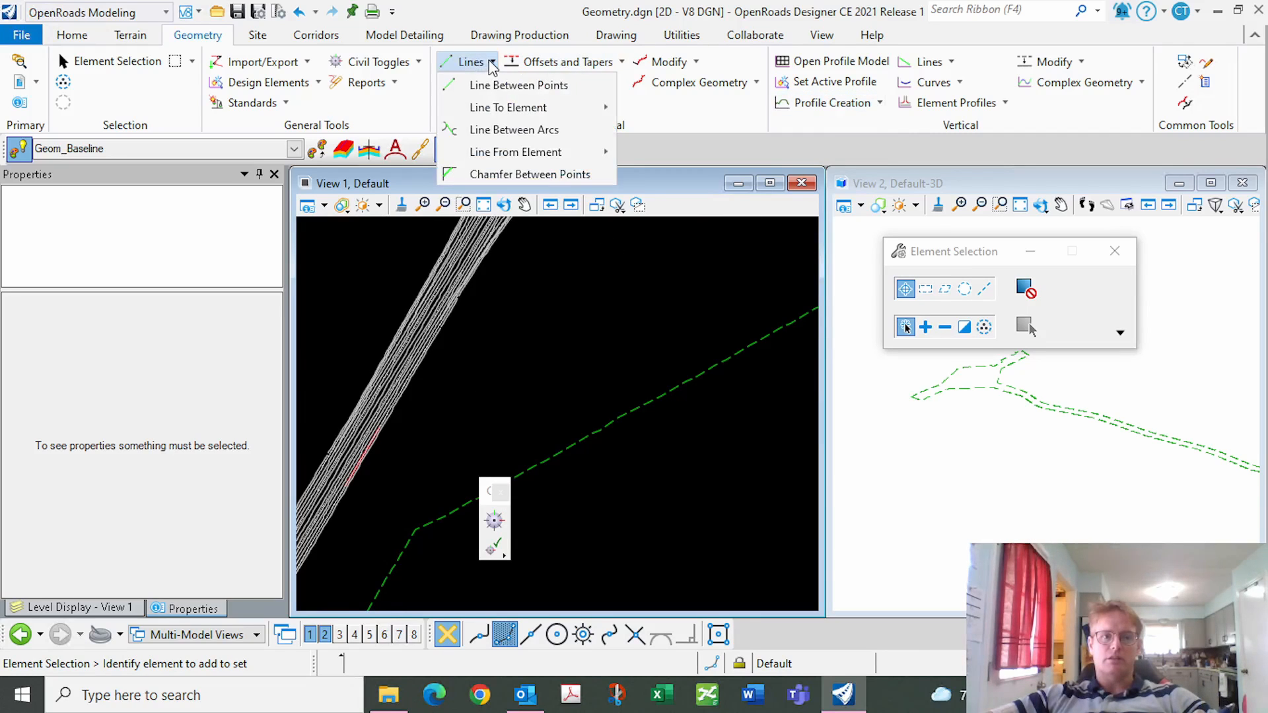
pyautogui.moveTo(535, 153)
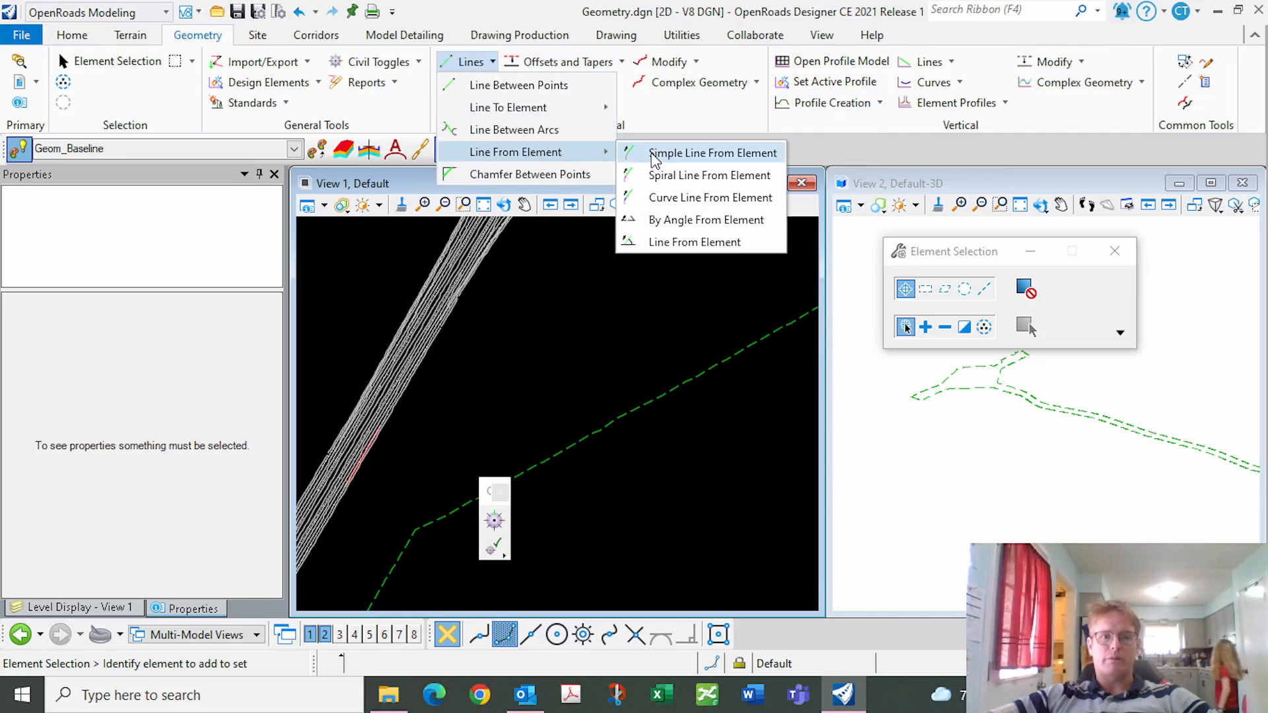
pyautogui.click(654, 154)
pyautogui.scroll(3, 353, 495)
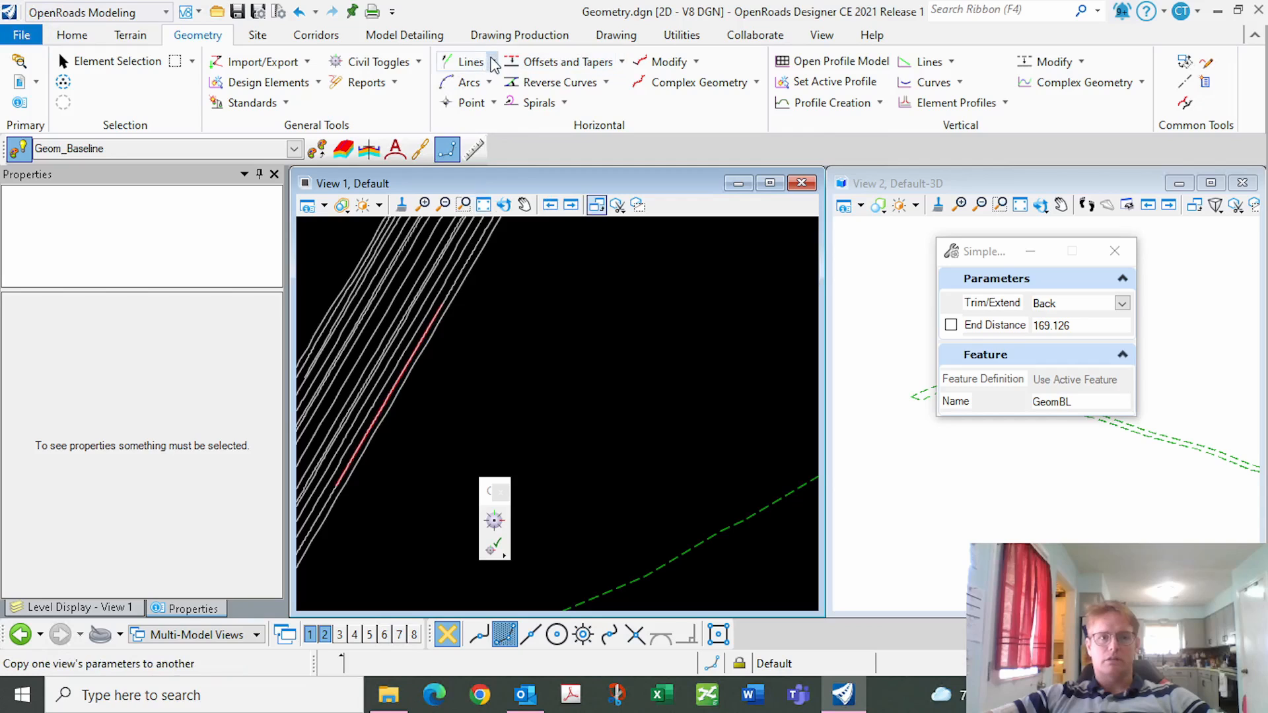
# Draw a Line From Element off the roadway-edge baseline line toward the southeast, with offset 0, skew 90°, start distance about 110 ft and end distance 0.
pyautogui.click(492, 63)
pyautogui.moveTo(500, 152)
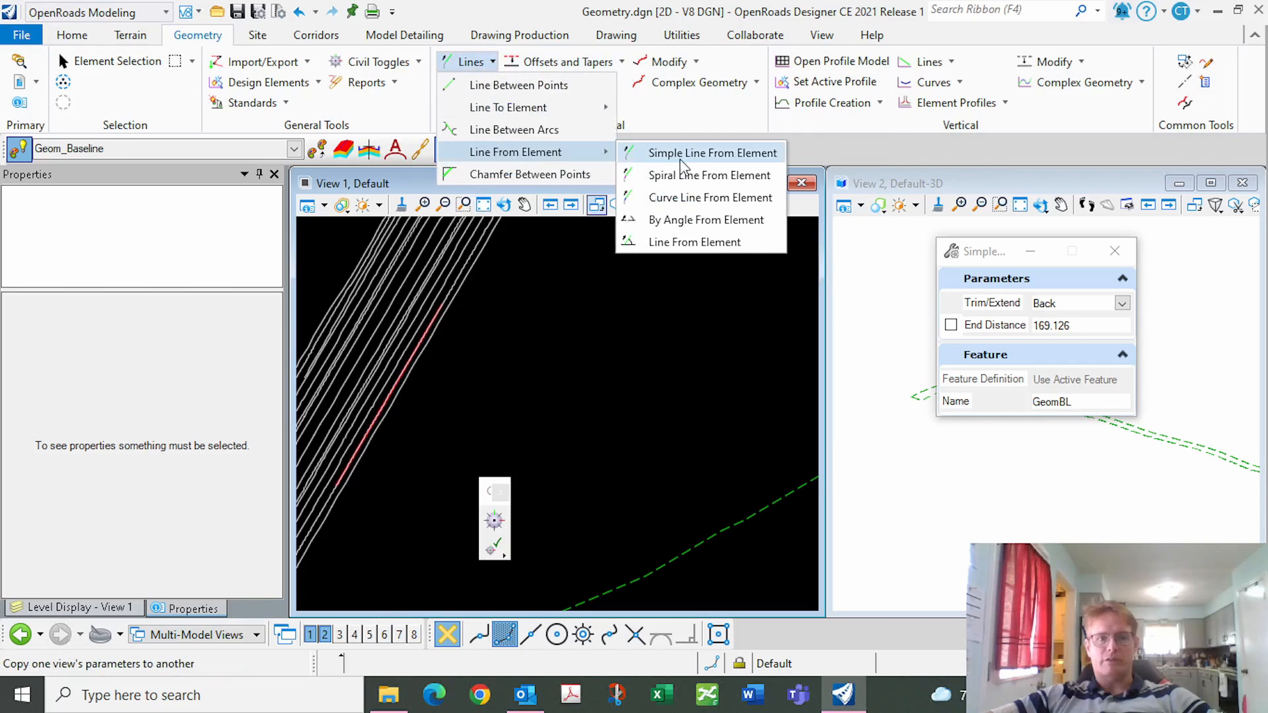
pyautogui.click(679, 243)
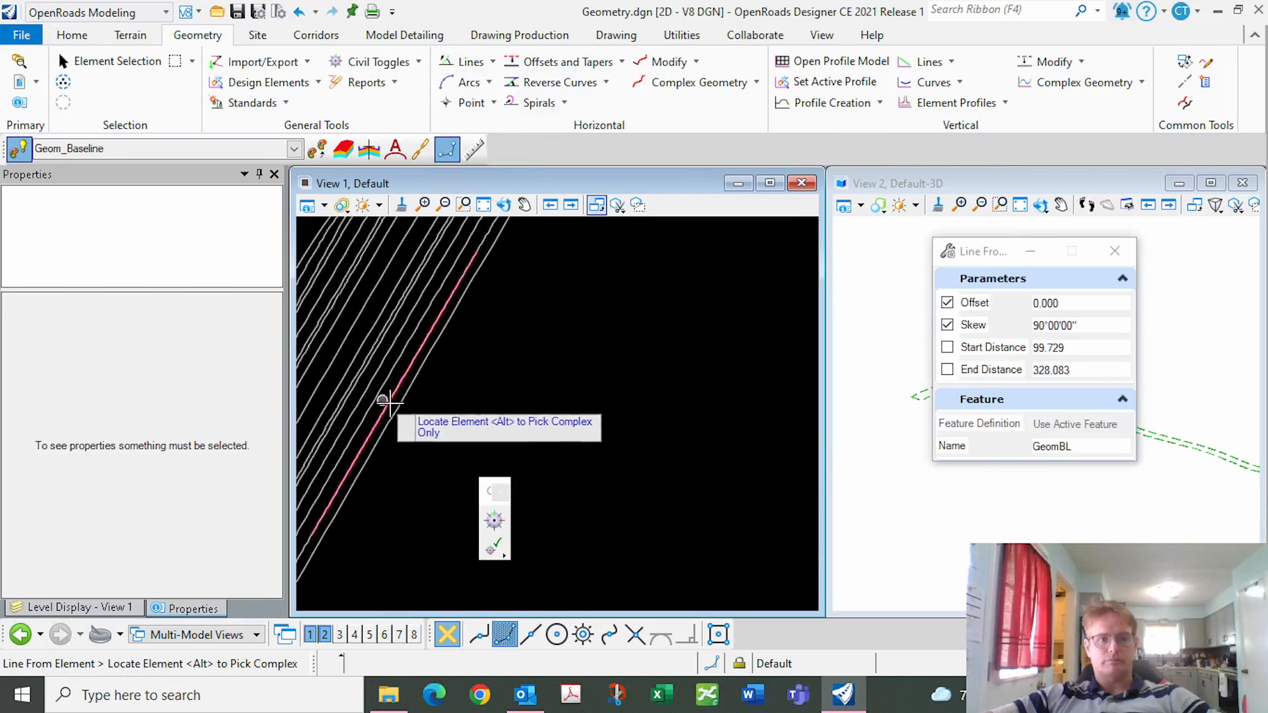
pyautogui.click(397, 394)
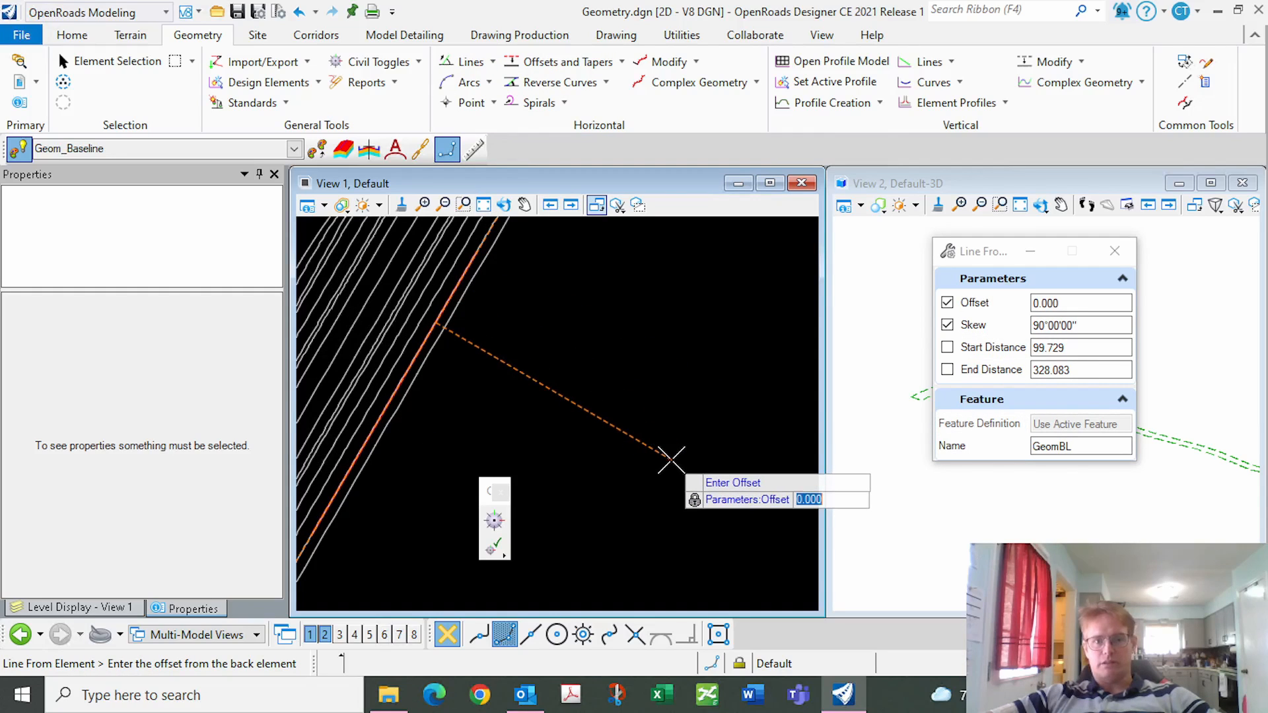
pyautogui.click(671, 459)
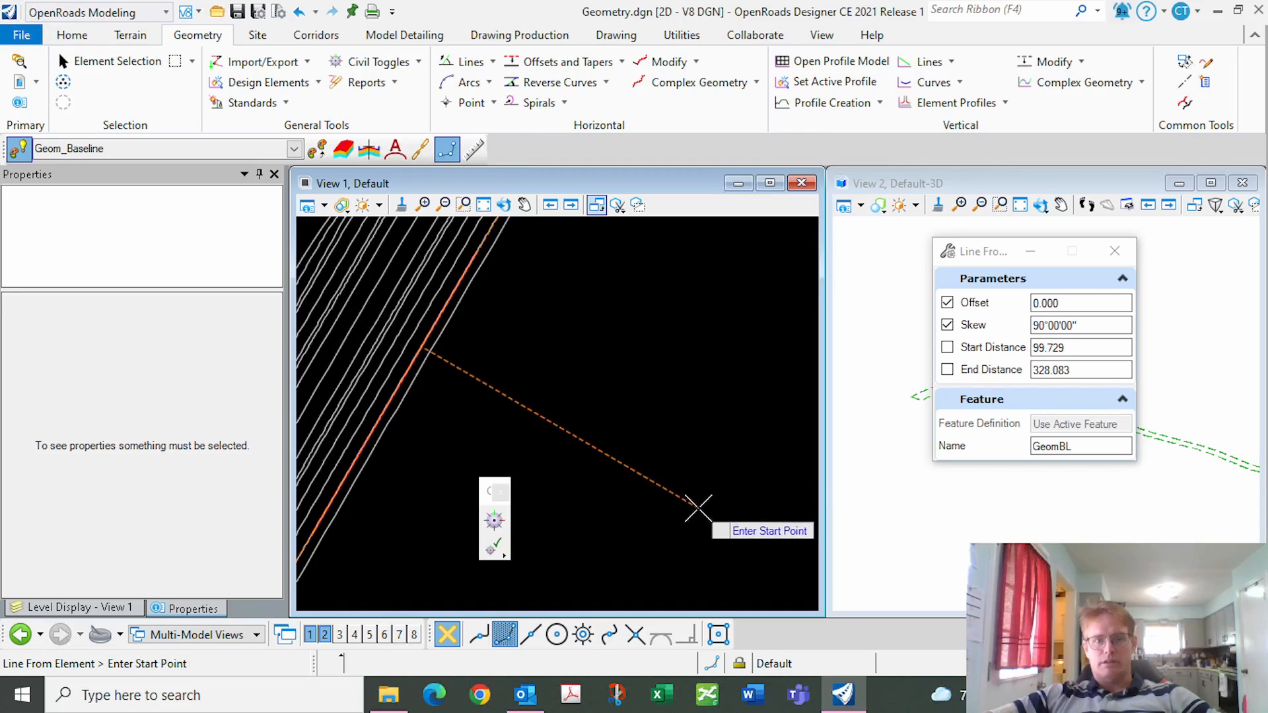
pyautogui.scroll(-1, 618, 453)
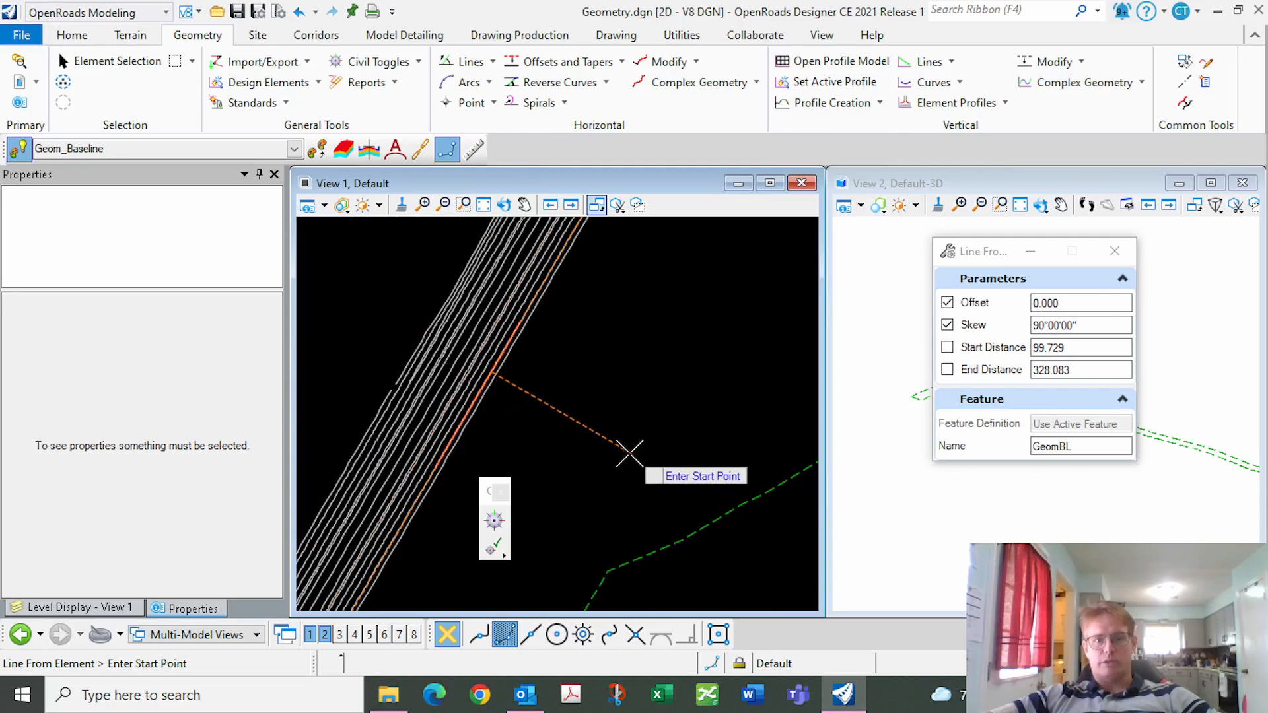
pyautogui.click(626, 451)
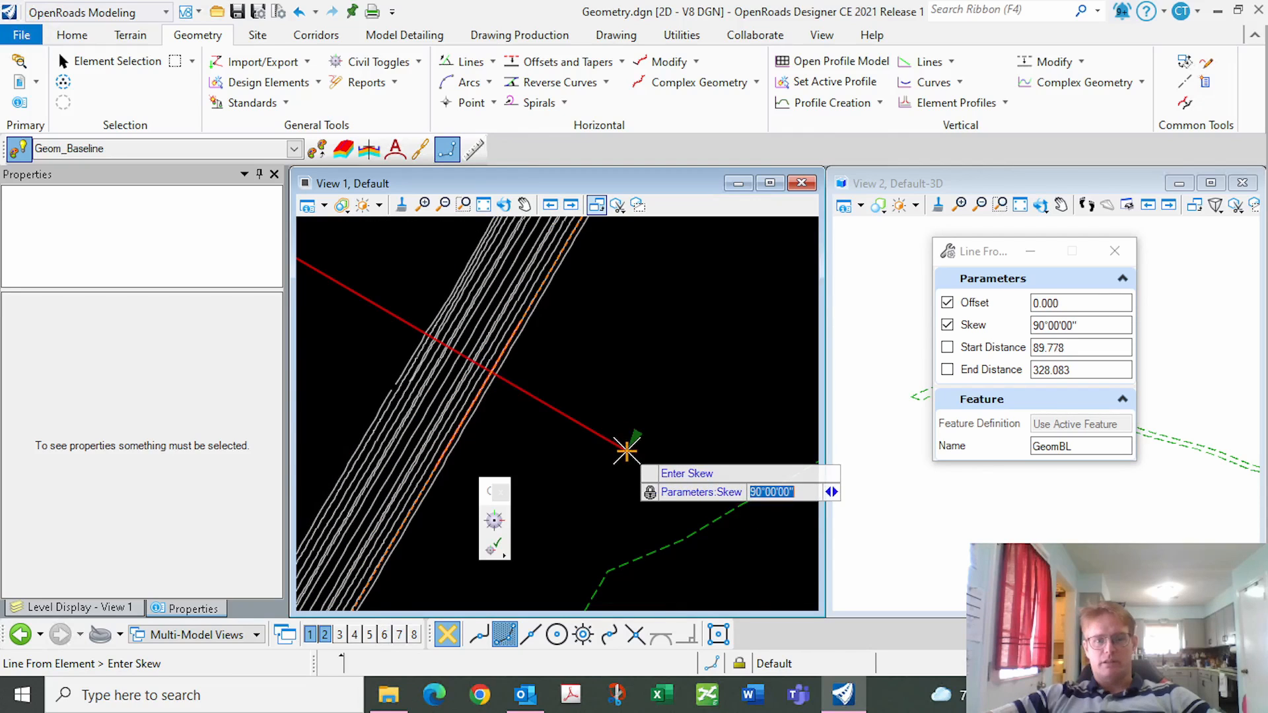
pyautogui.click(658, 462)
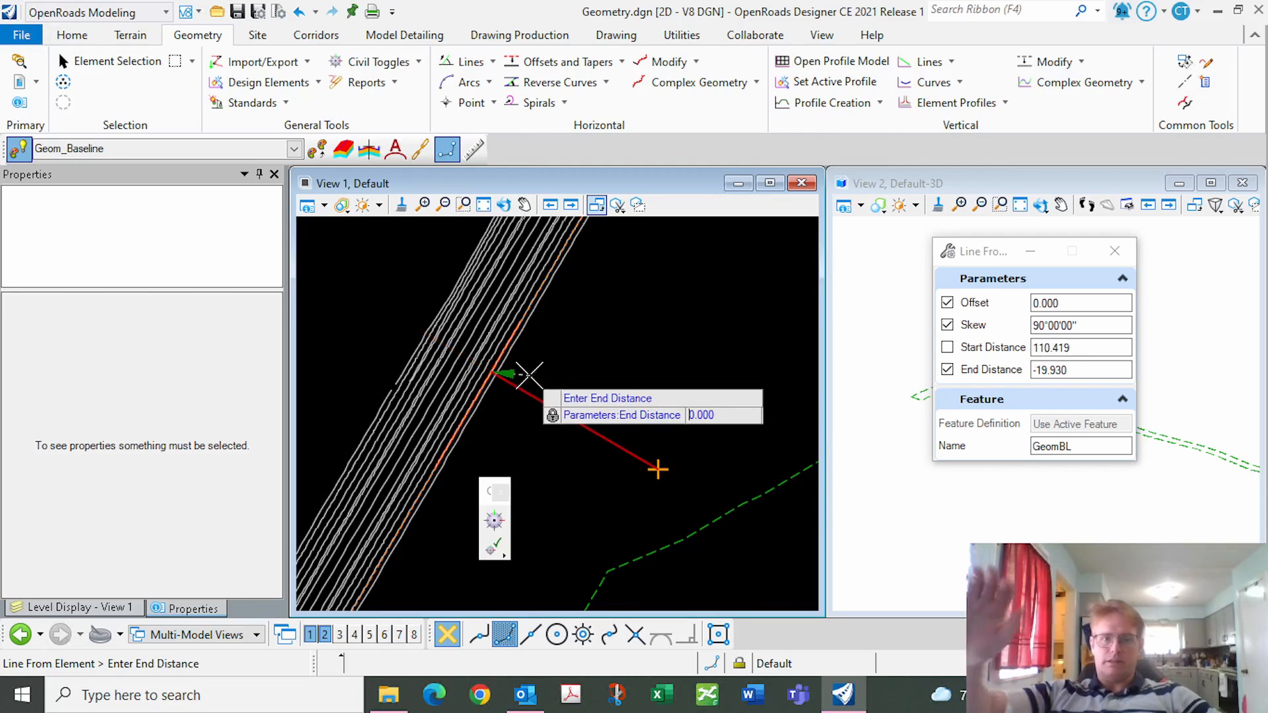
pyautogui.click(529, 375)
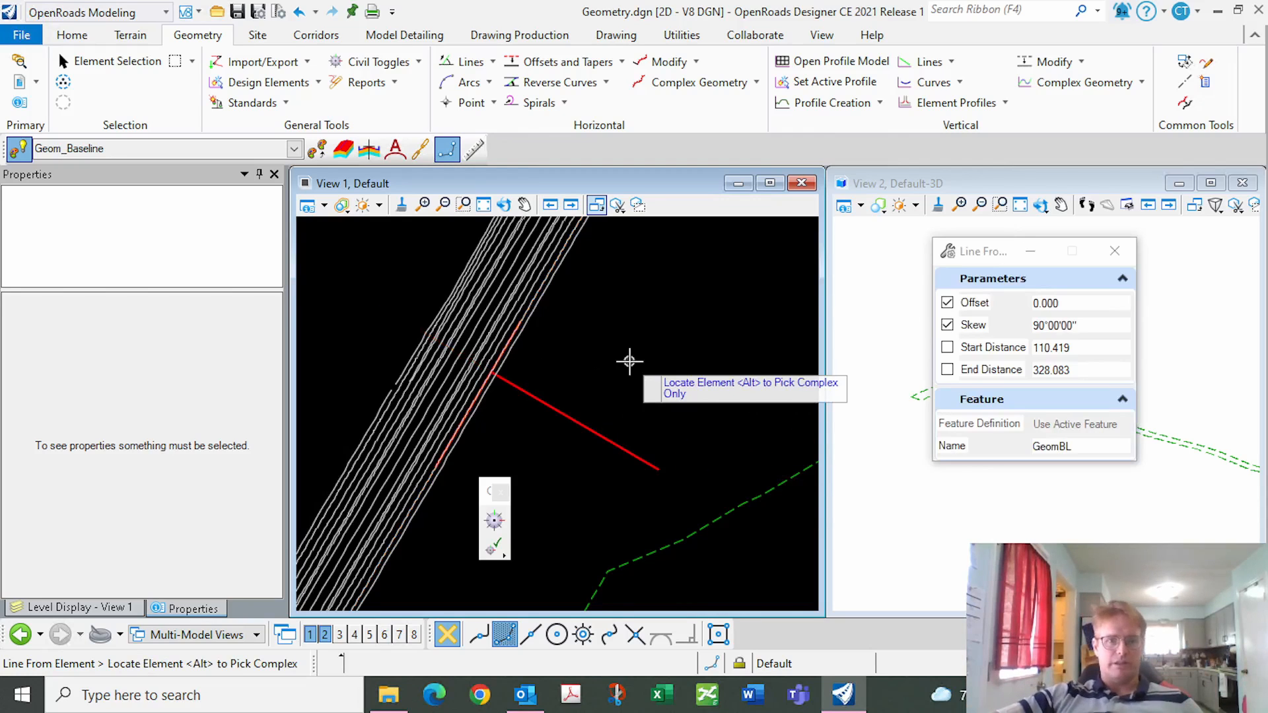
# Draw a second Line From Element southward off the crossing road's arc at the side-road entrance, with offset 0, skew 90°, start distance about 122 ft and end distance 0.
pyautogui.scroll(-1, 514, 451)
pyautogui.scroll(-2, 514, 451)
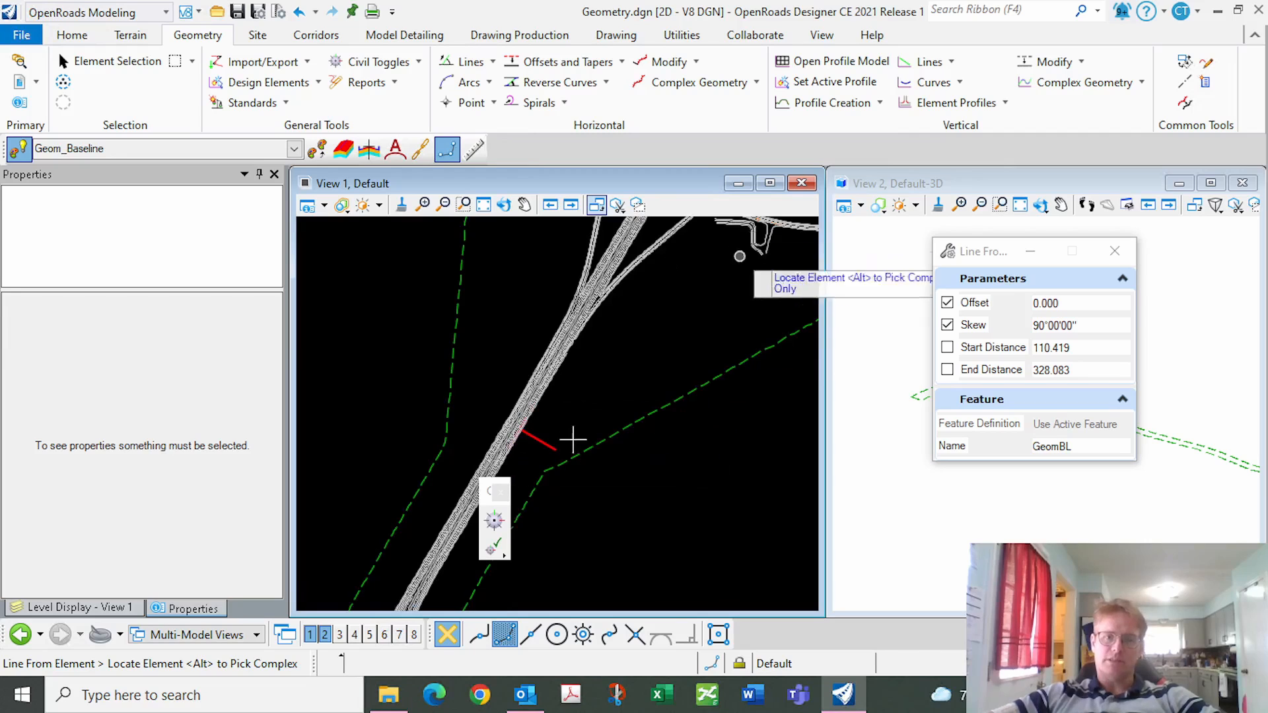
pyautogui.scroll(-1, 555, 444)
pyautogui.scroll(2, 752, 272)
pyautogui.scroll(1, 753, 272)
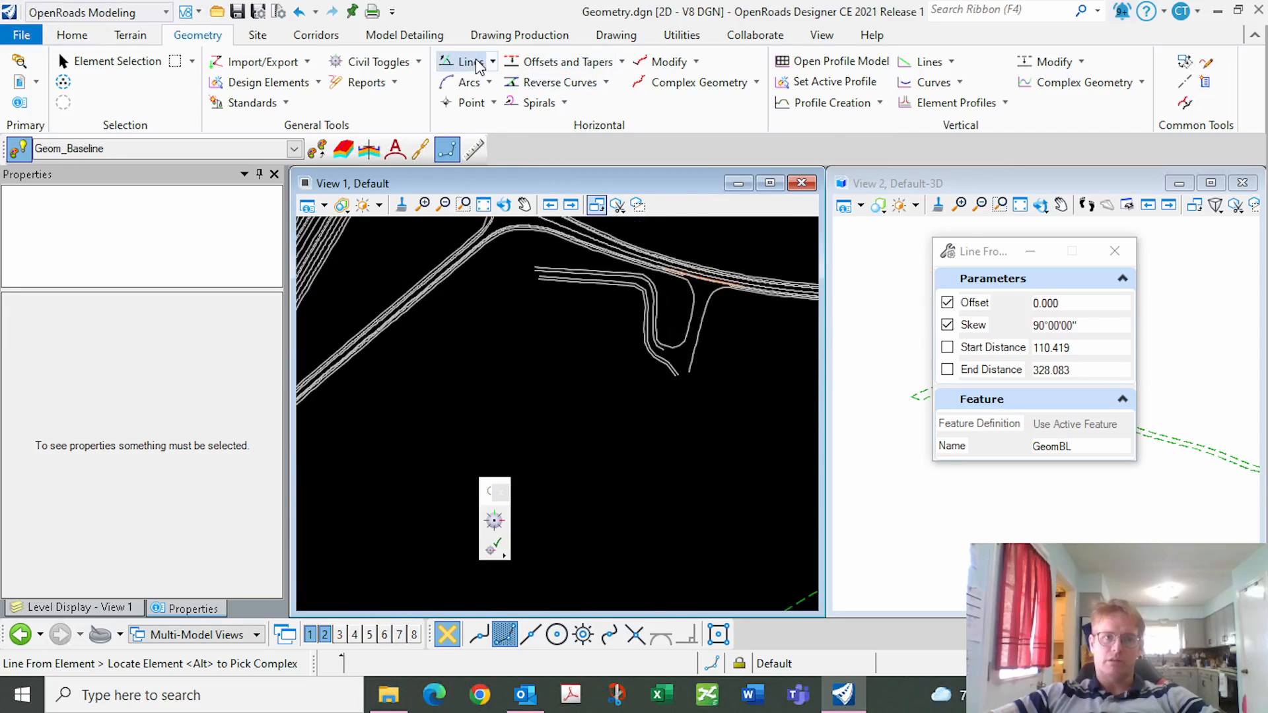
pyautogui.scroll(1, 687, 291)
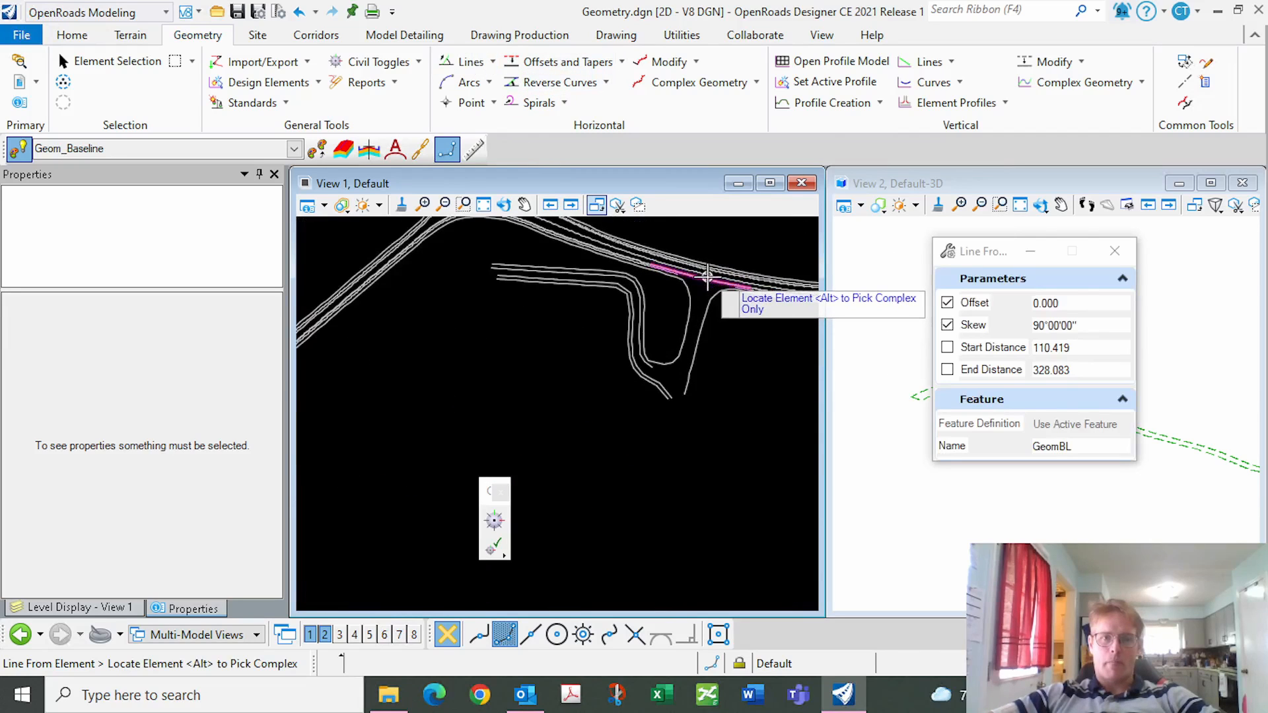
pyautogui.click(707, 276)
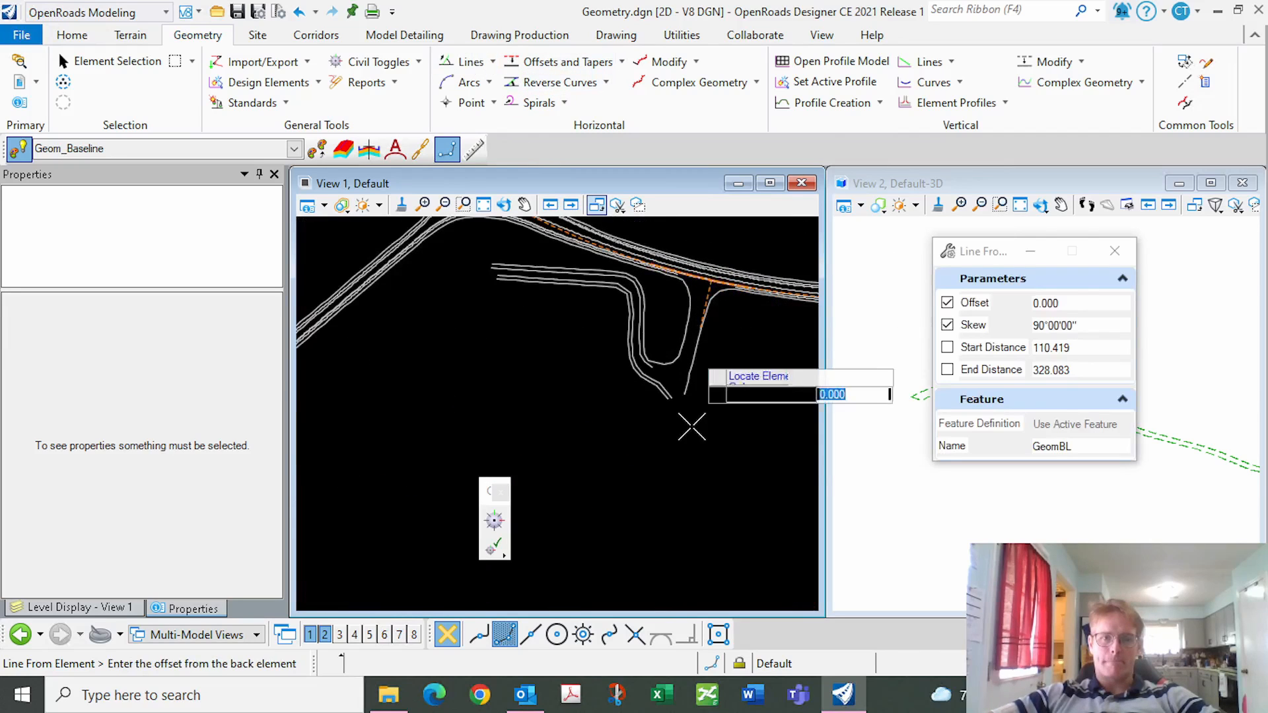
pyautogui.click(661, 461)
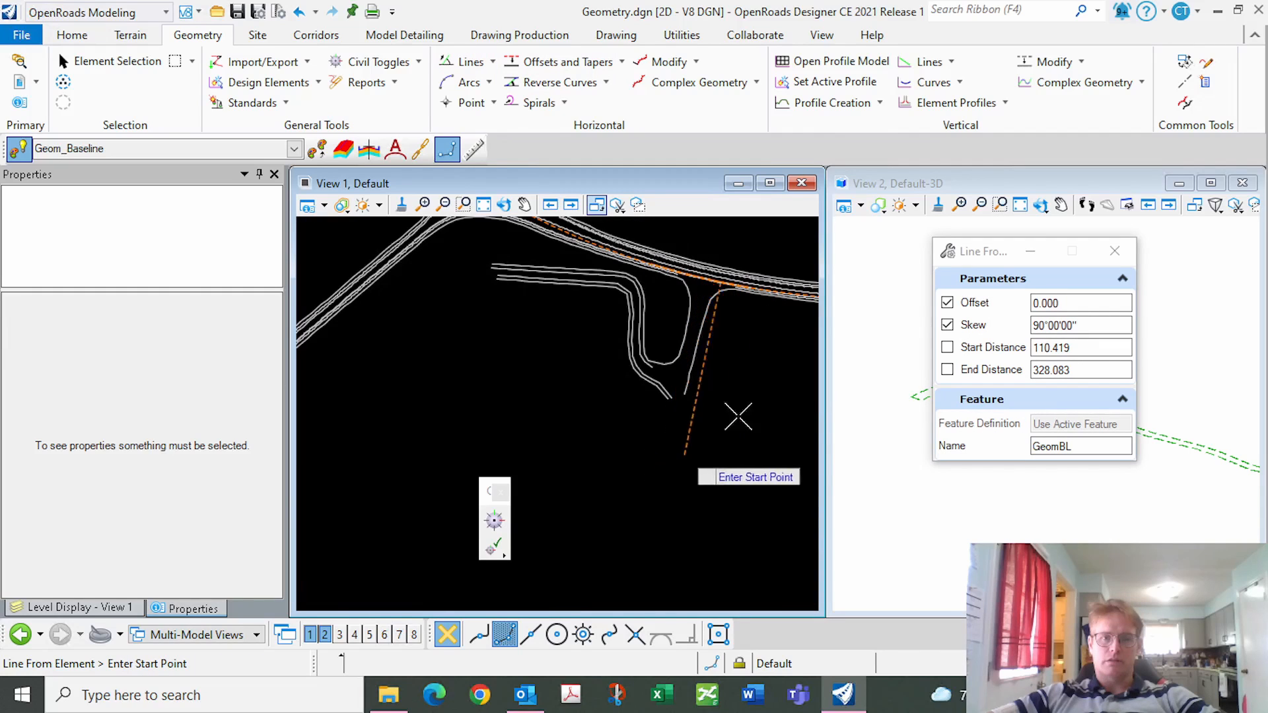
pyautogui.click(662, 461)
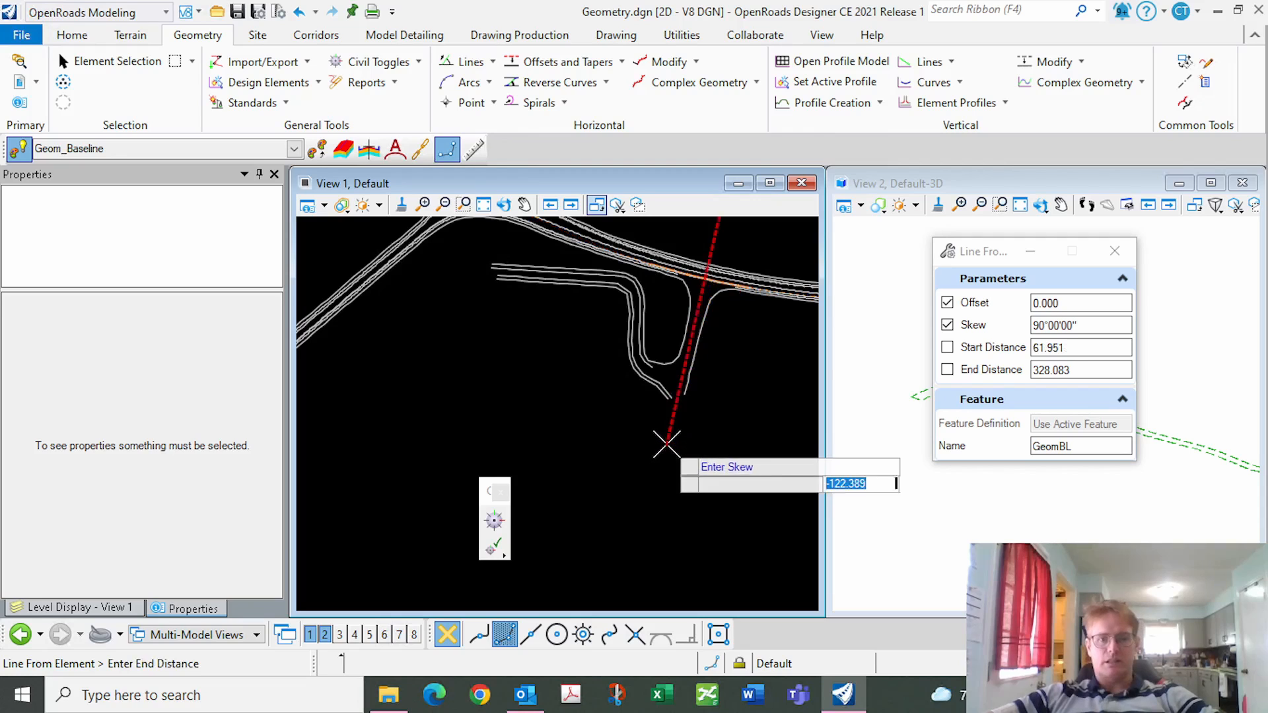
pyautogui.click(668, 446)
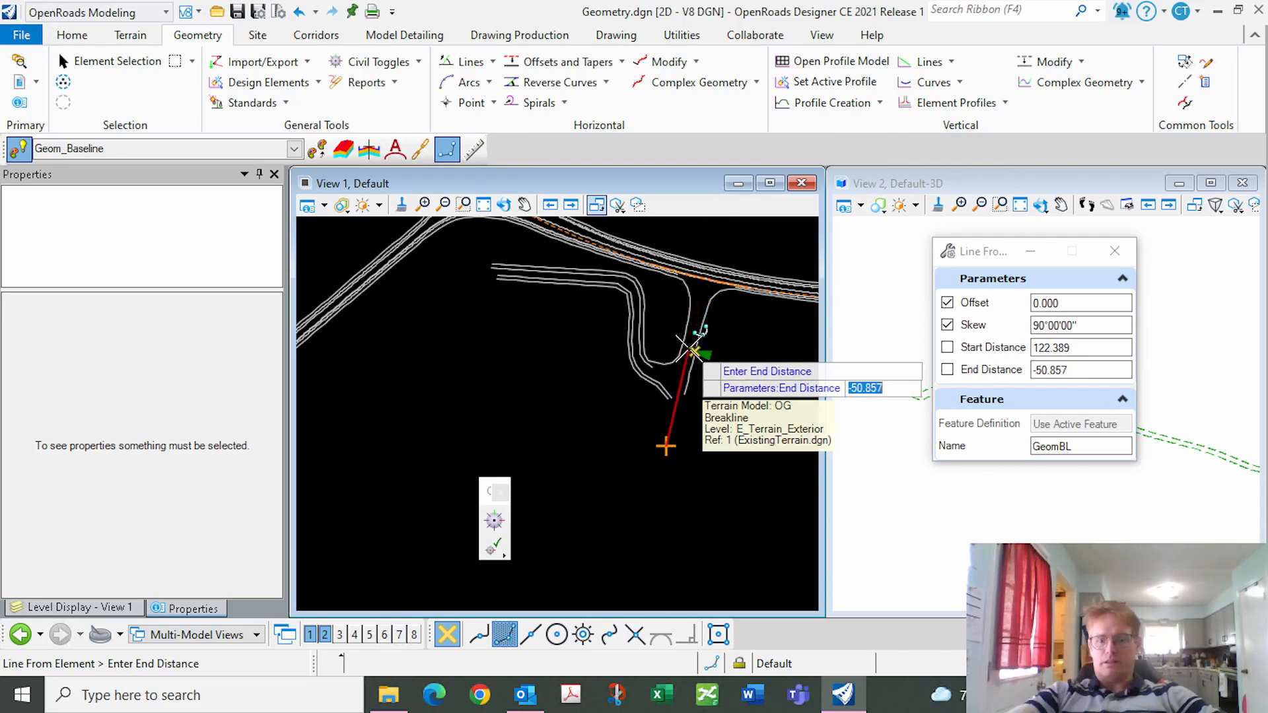
pyautogui.write('0')
pyautogui.press('Return')
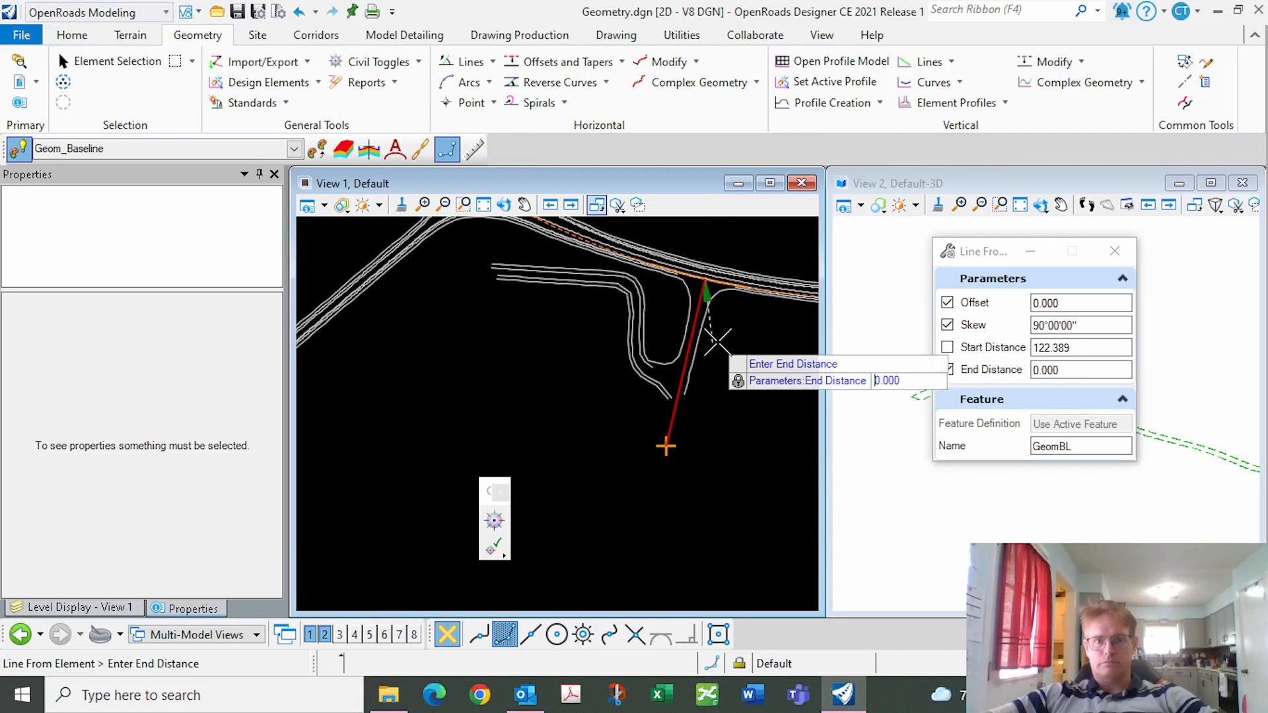
pyautogui.click(731, 340)
# Draw two connected lines between points from the roadway stub's outer end, about 443 ft northeast and about 265 ft roughly east.
pyautogui.scroll(-7, 706, 314)
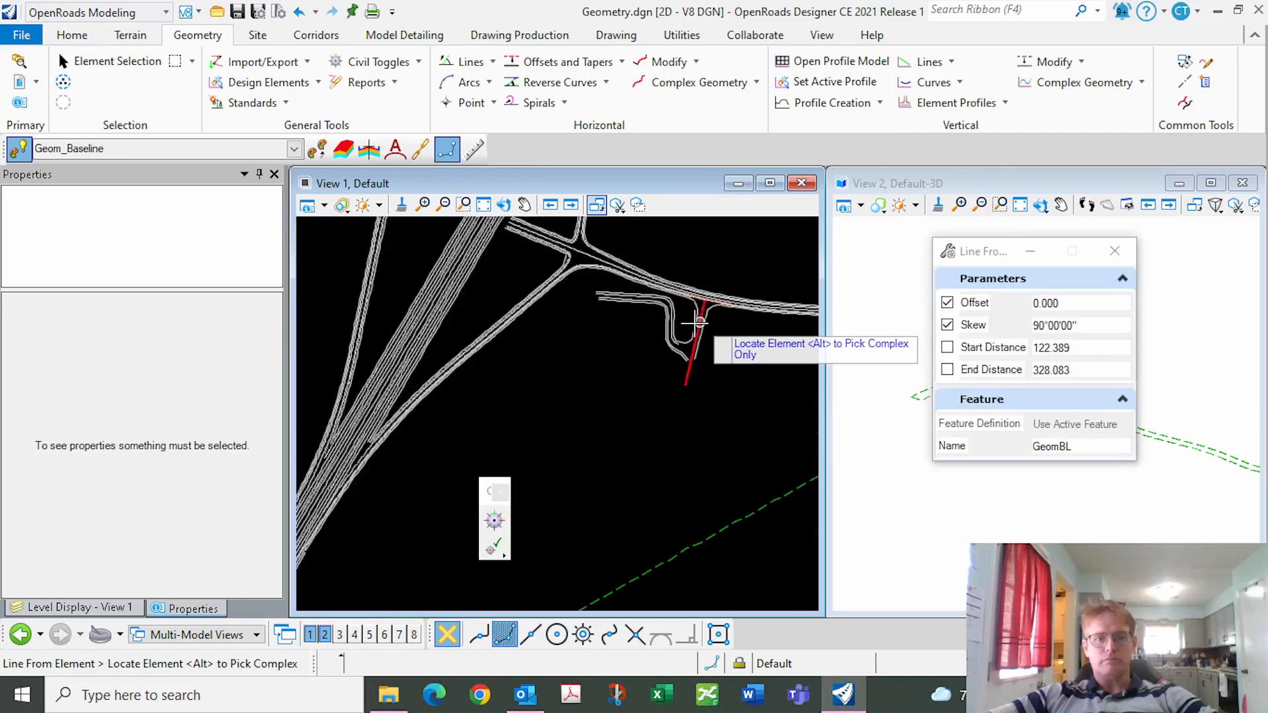
pyautogui.scroll(-1, 612, 353)
pyautogui.scroll(3, 569, 482)
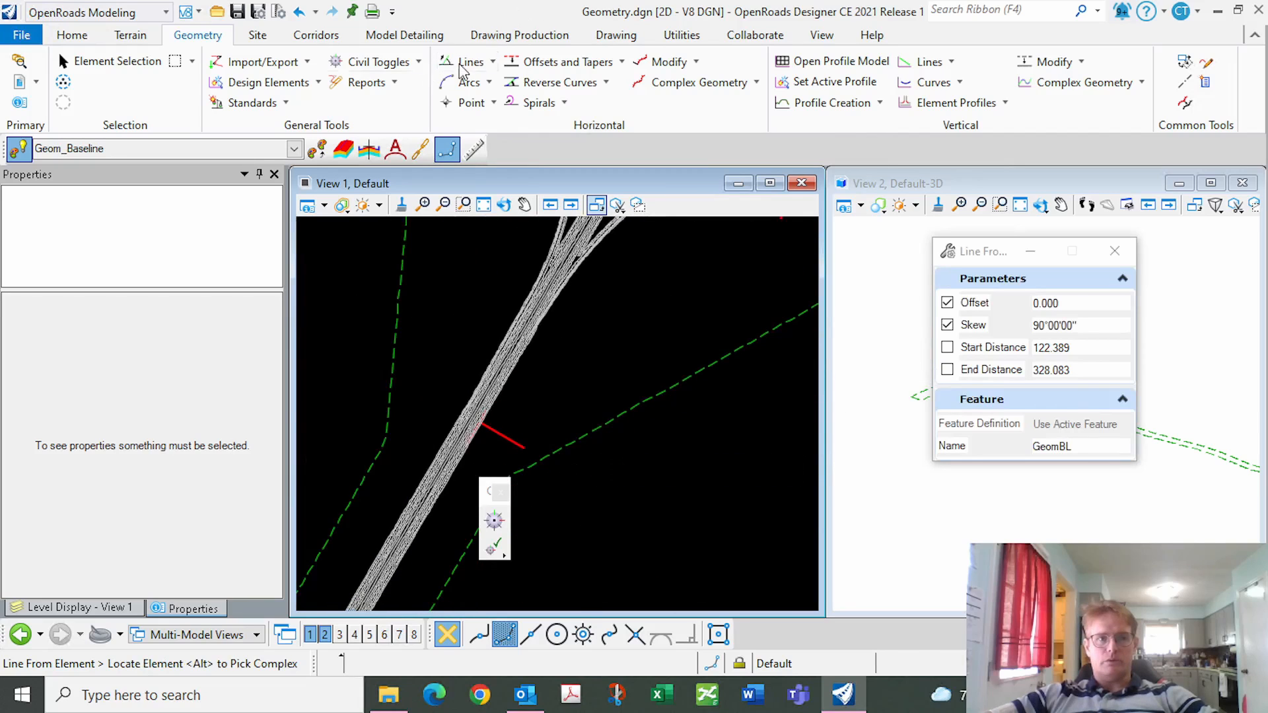
pyautogui.click(494, 62)
pyautogui.click(503, 86)
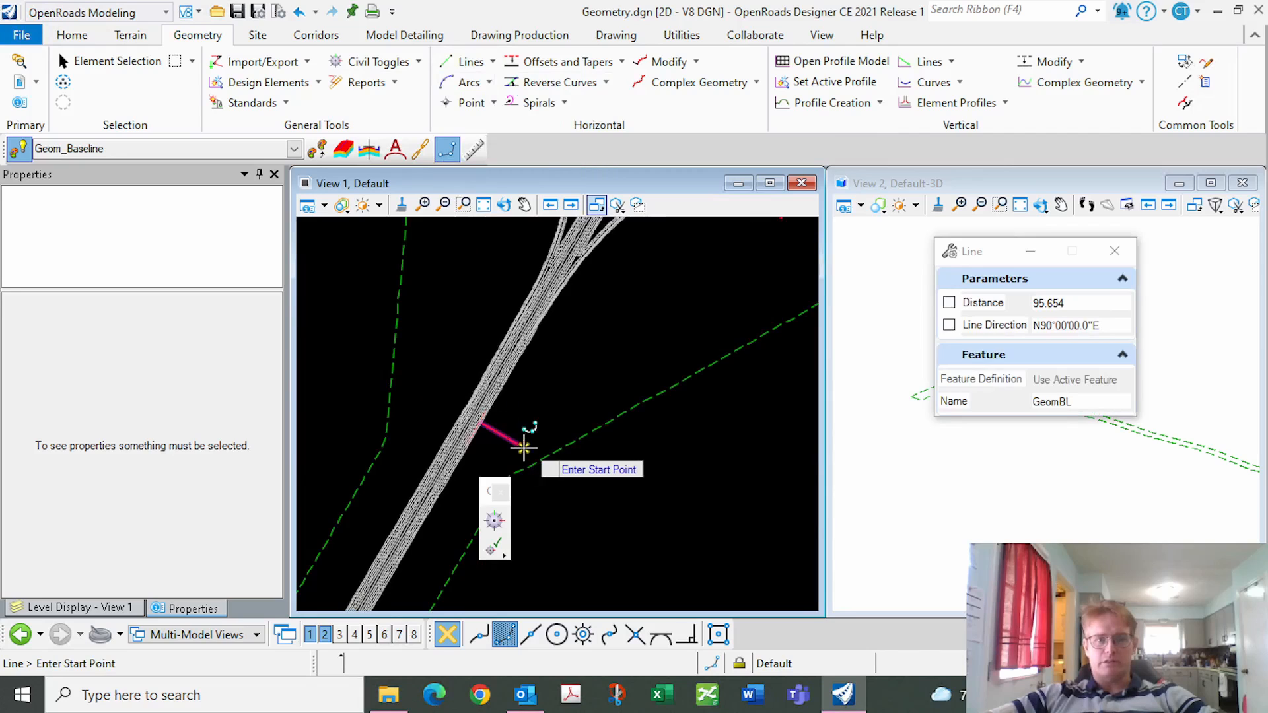
pyautogui.scroll(-4, 532, 440)
pyautogui.click(529, 446)
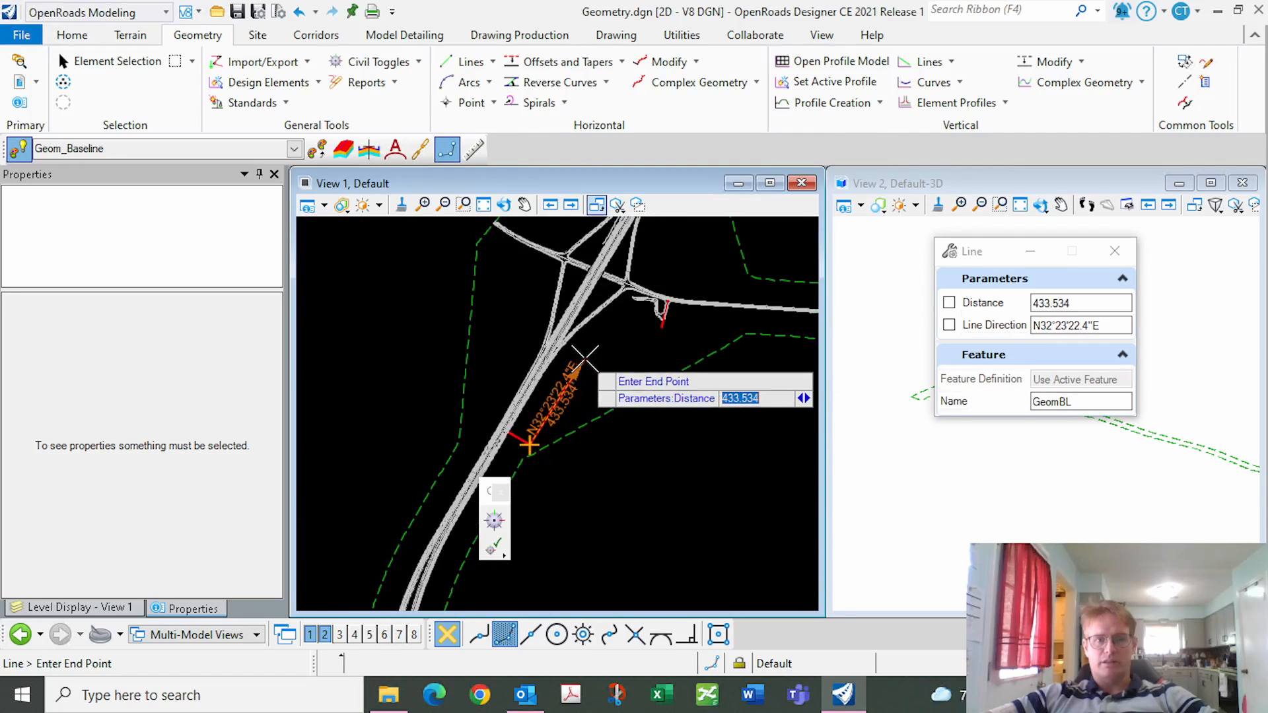
pyautogui.click(587, 359)
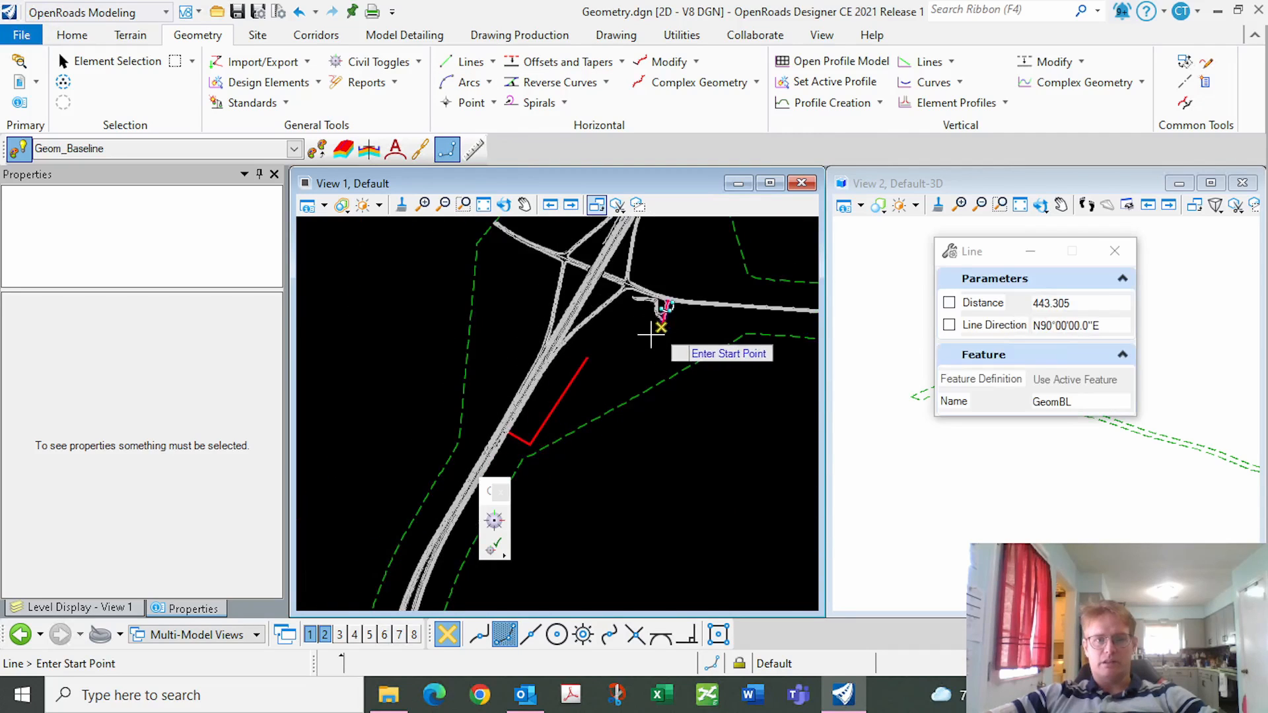
pyautogui.click(587, 359)
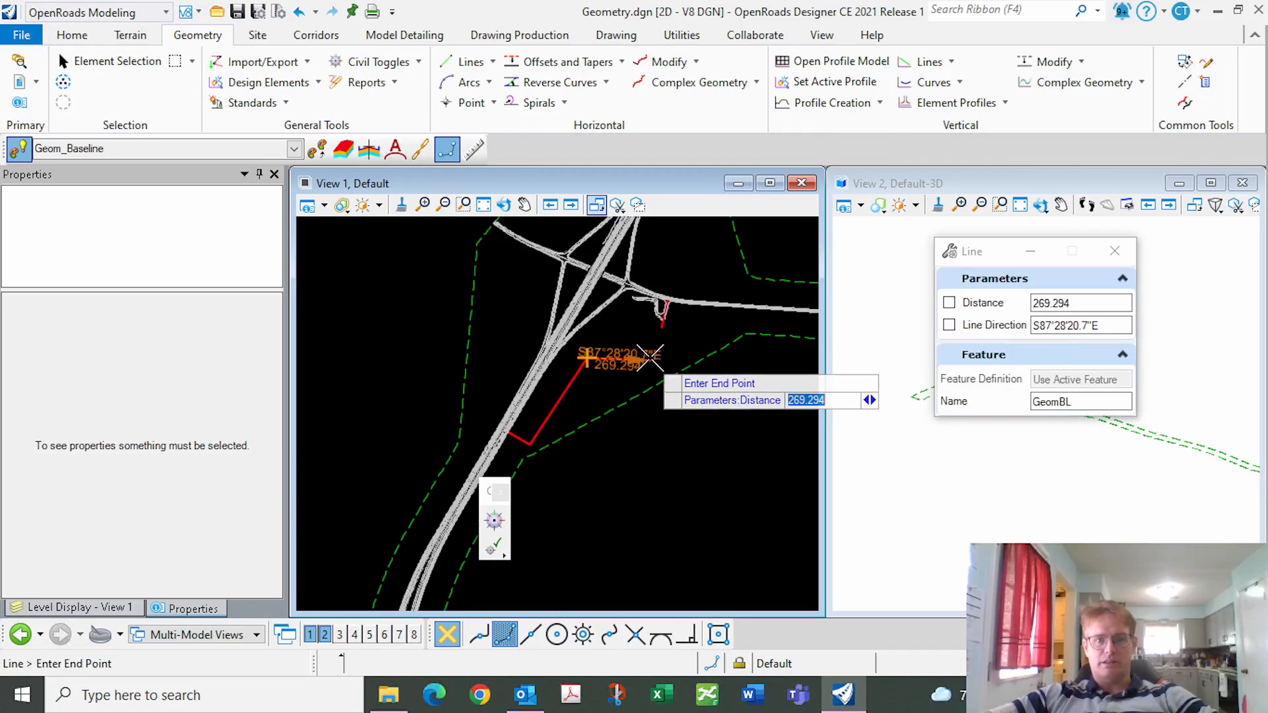
pyautogui.click(650, 356)
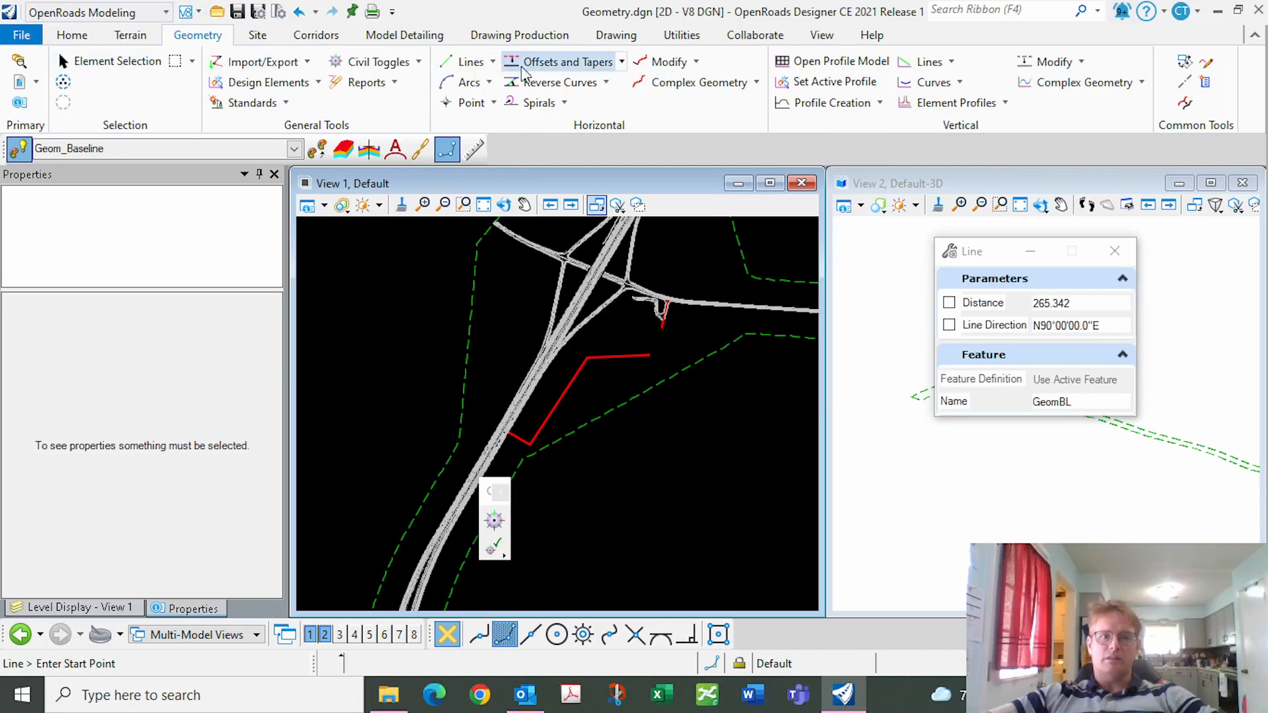
# Place a Simple Arc of 50 ft radius between the roadway stub and the northeast-running line, trimming both lines.
pyautogui.click(490, 83)
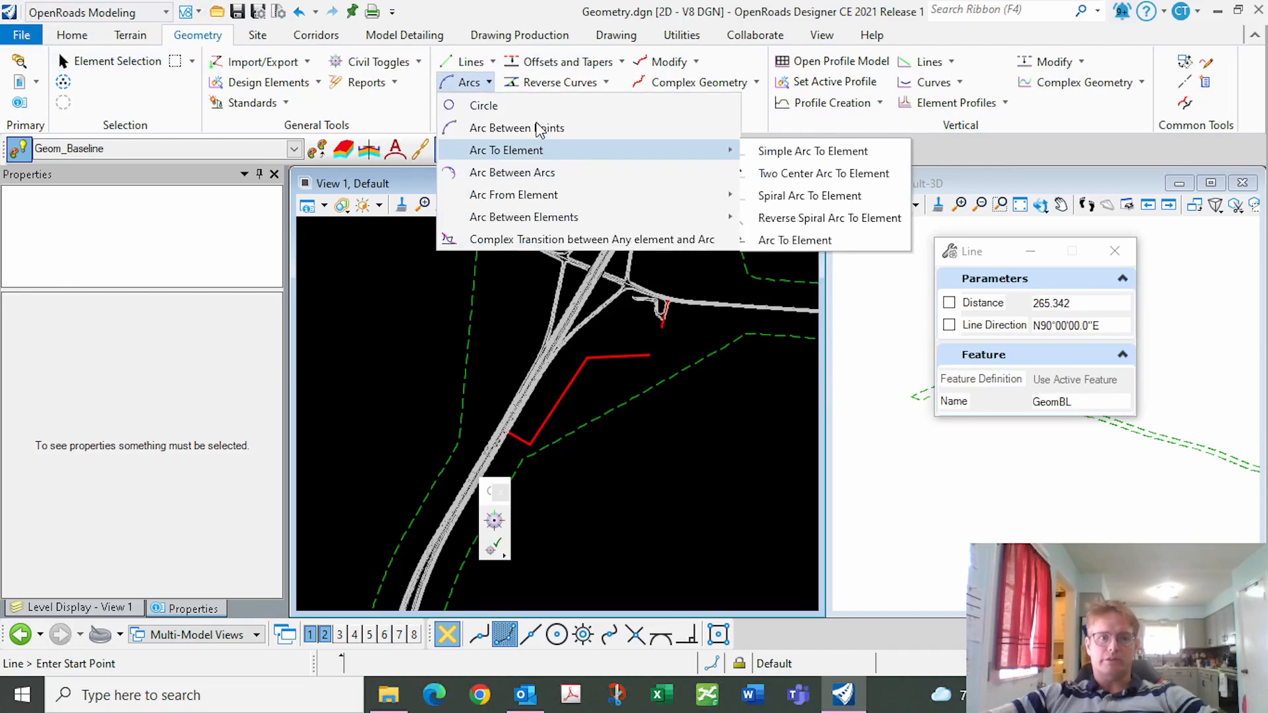
pyautogui.click(516, 173)
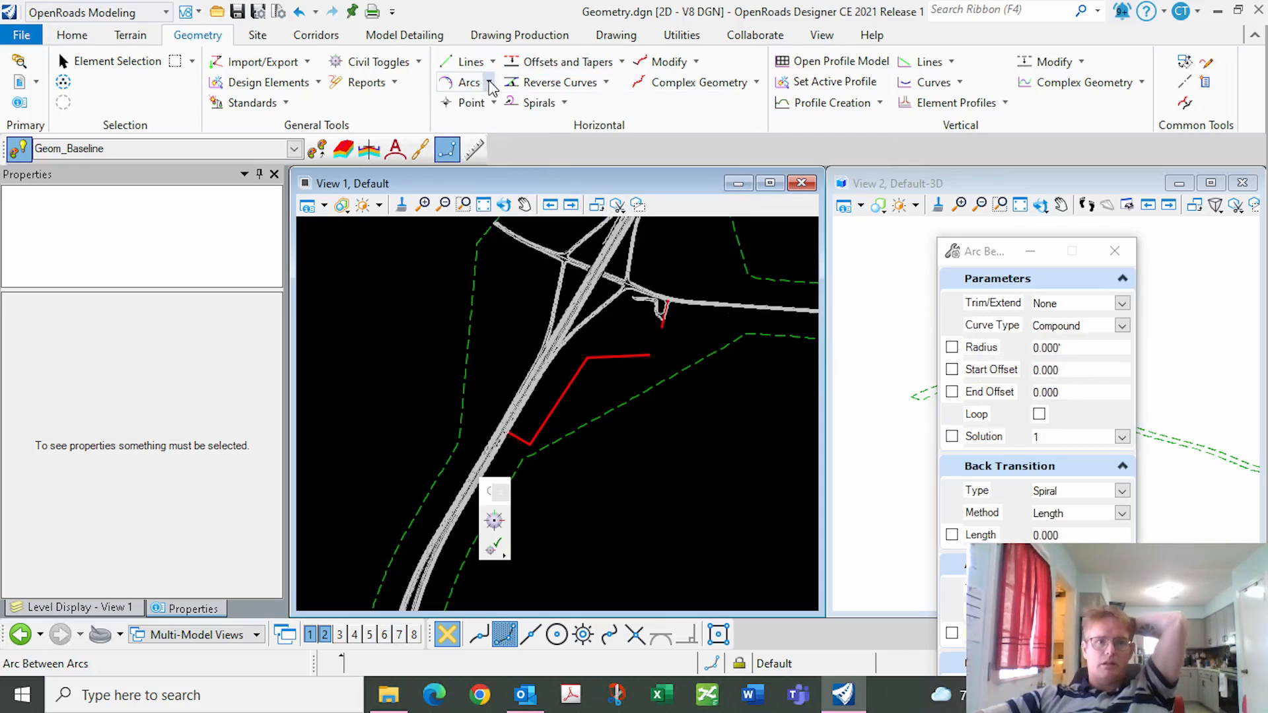
pyautogui.click(490, 83)
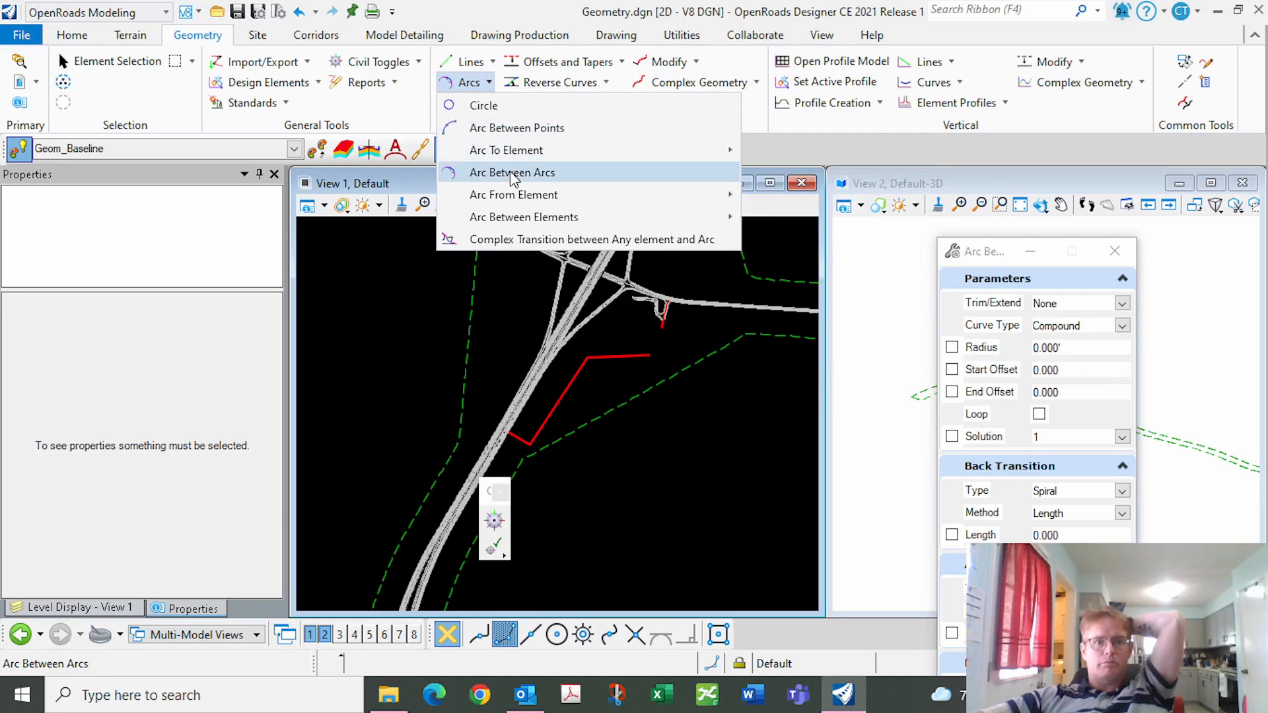
pyautogui.moveTo(521, 223)
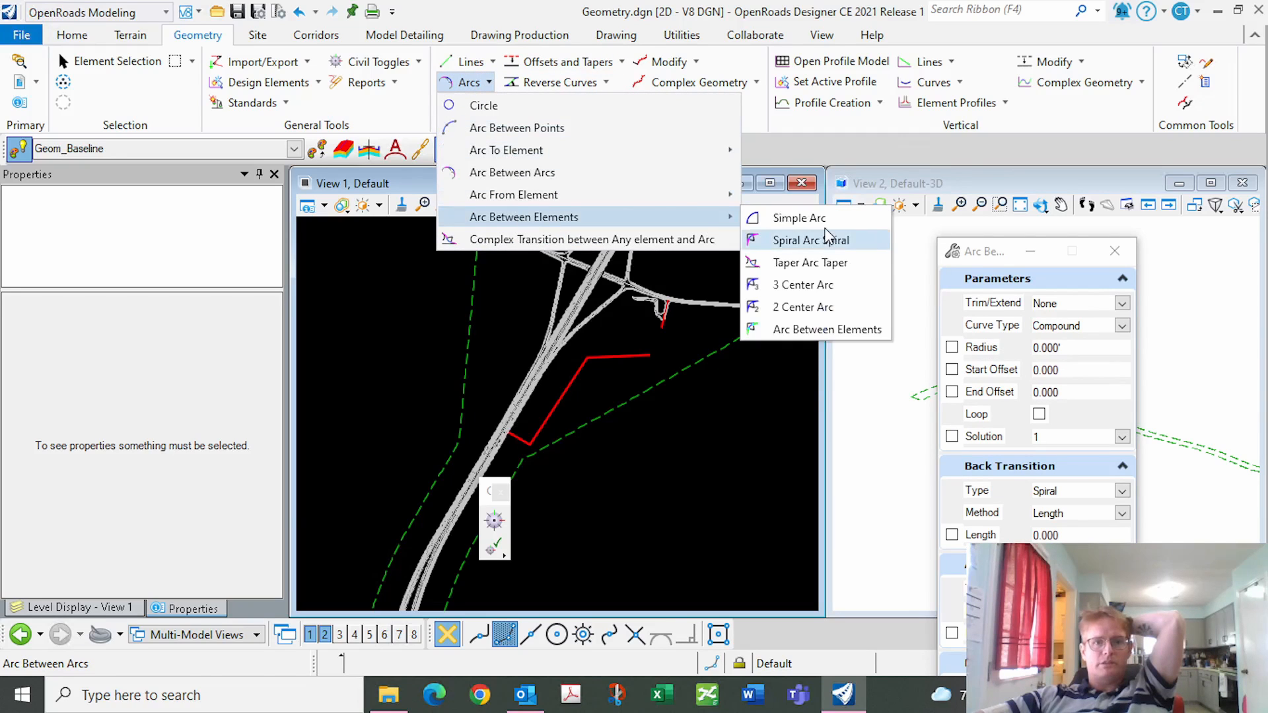
pyautogui.click(818, 219)
pyautogui.scroll(3, 489, 454)
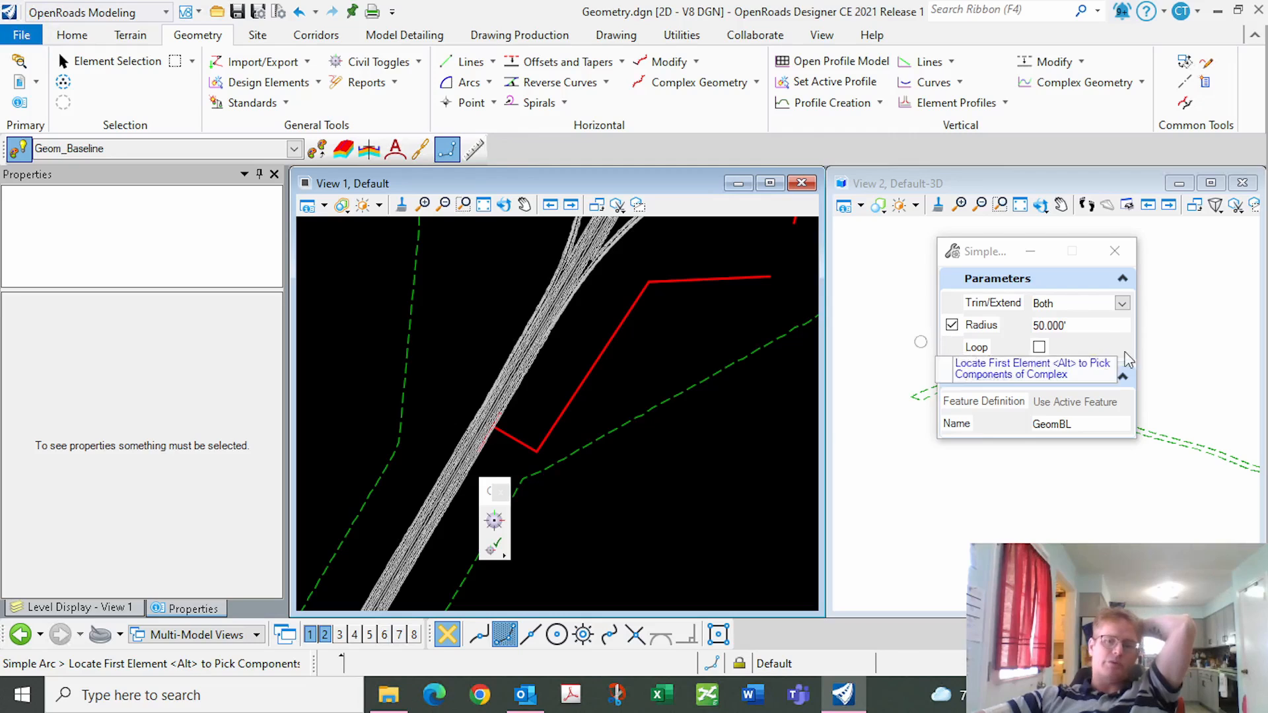
pyautogui.click(517, 446)
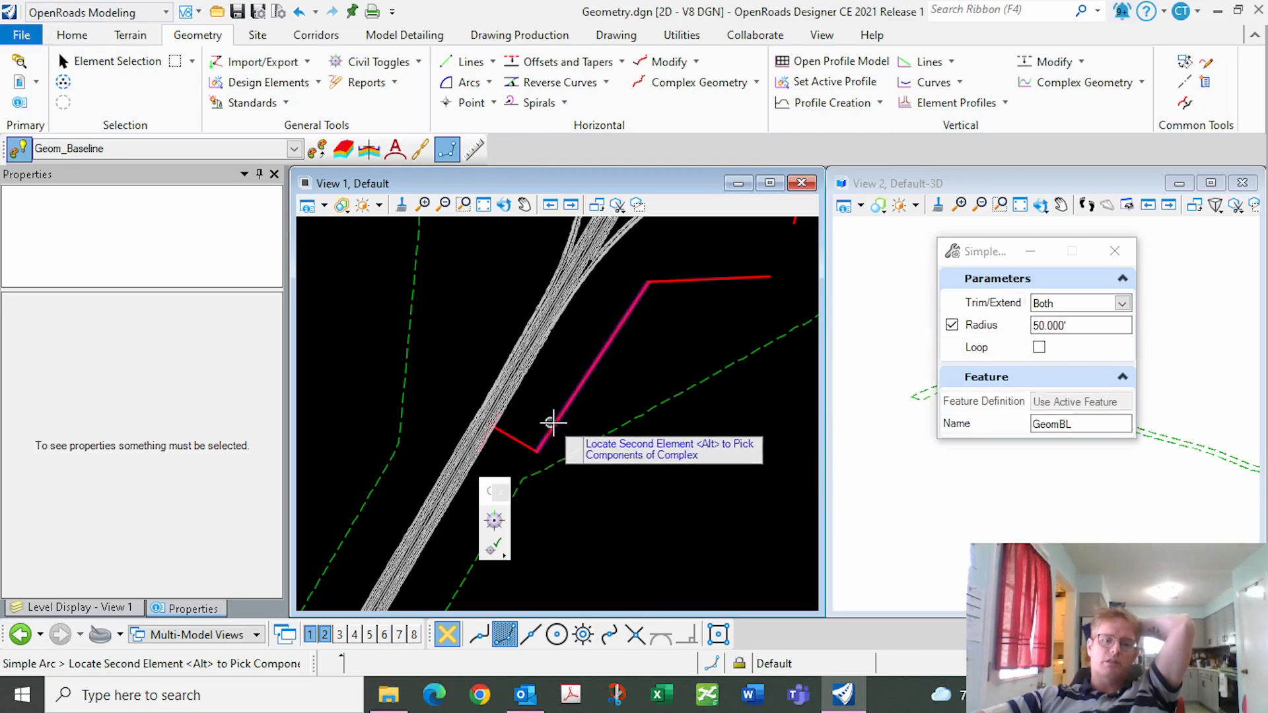
pyautogui.click(550, 429)
pyautogui.scroll(3, 528, 426)
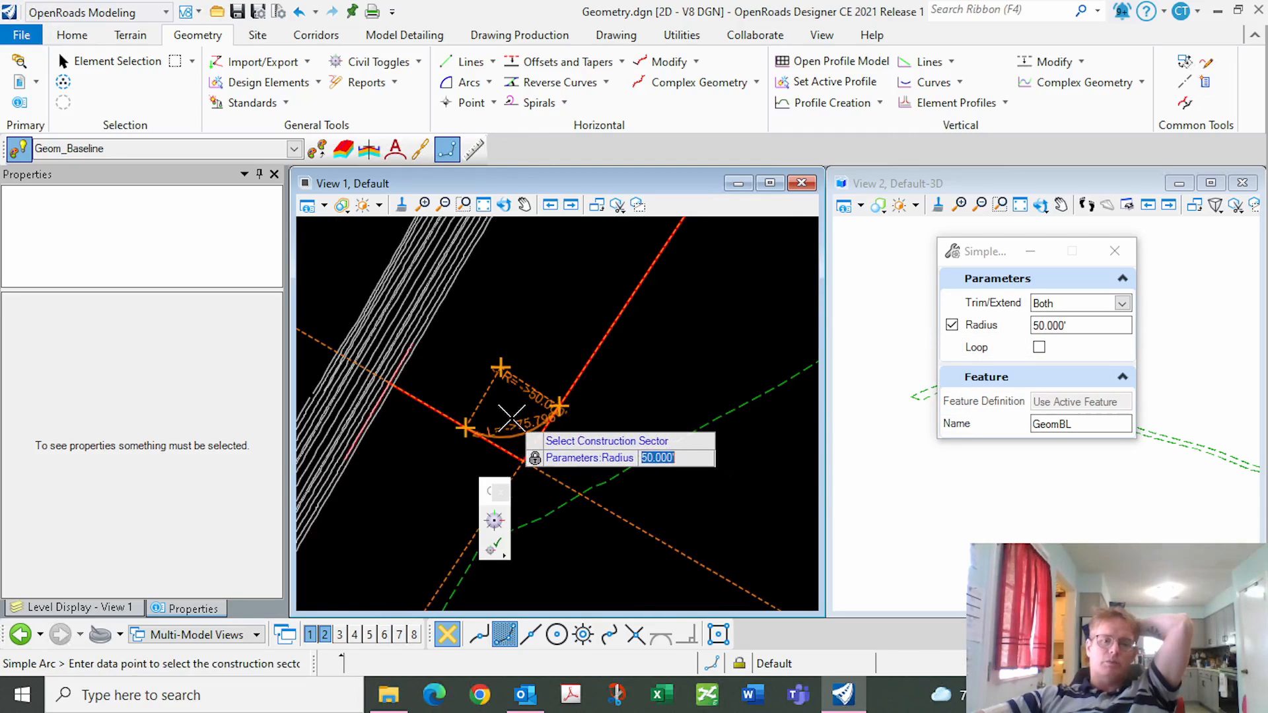
pyautogui.click(512, 418)
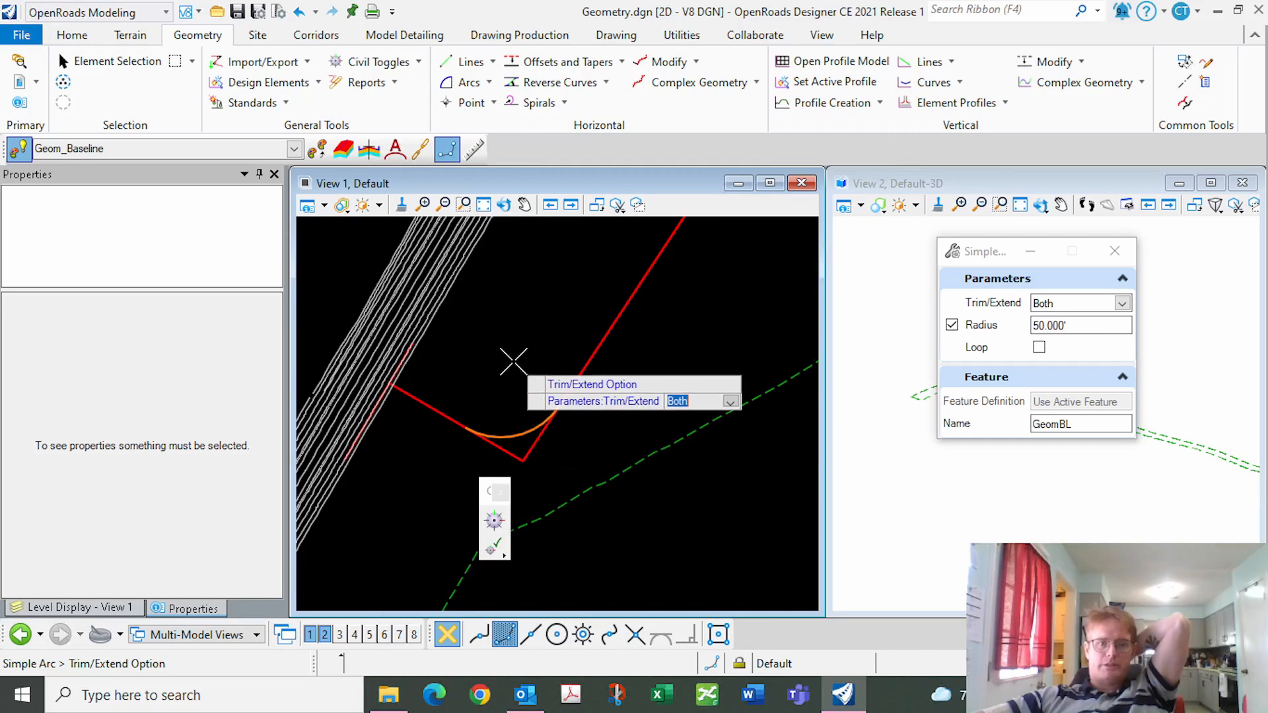
pyautogui.click(513, 361)
pyautogui.scroll(-5, 482, 391)
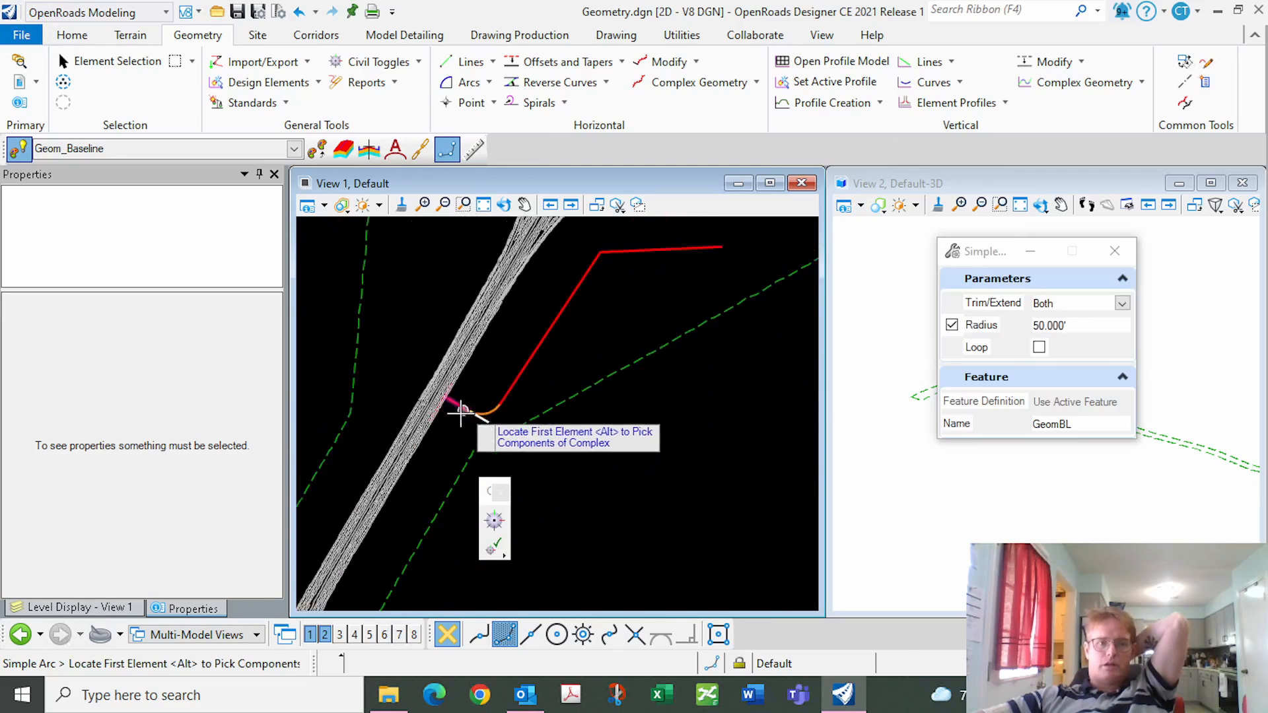
# Place a Simple Arc of 50 ft radius between the northeast-running line and the roughly east-running line, trimming both lines.
pyautogui.scroll(5, 546, 330)
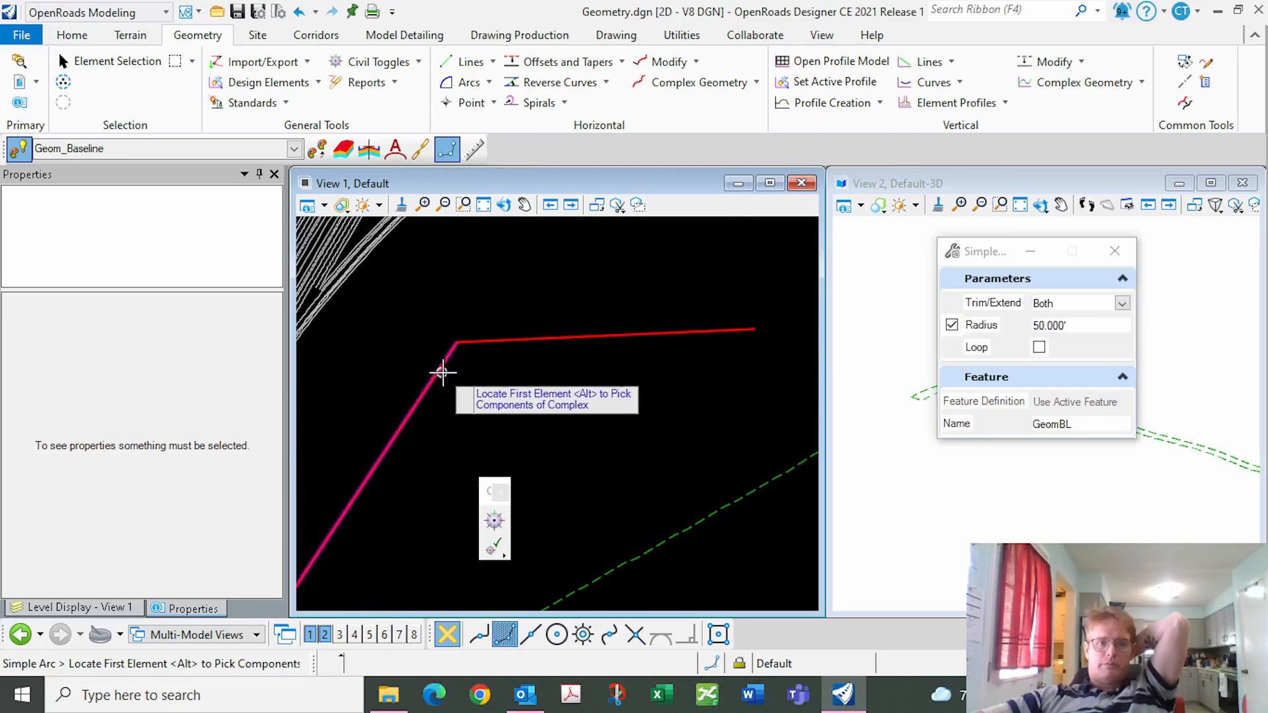
pyautogui.click(482, 341)
pyautogui.click(442, 361)
pyautogui.scroll(-4, 370, 390)
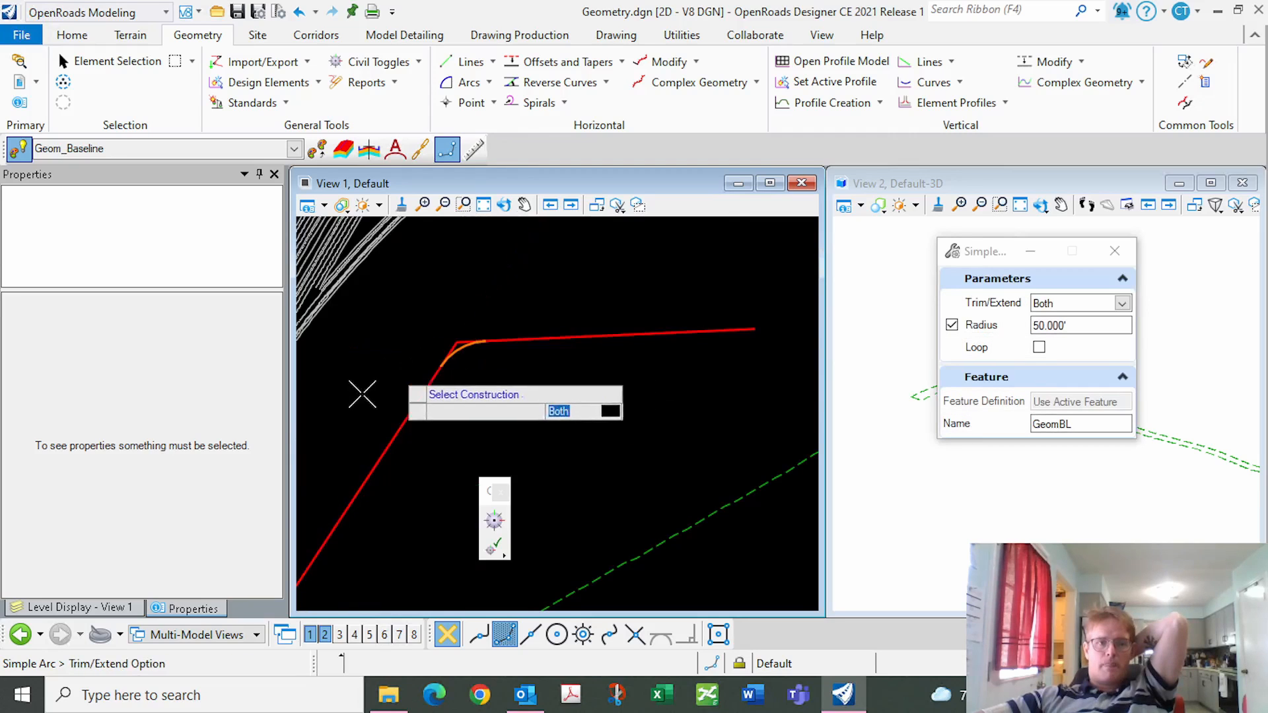
pyautogui.click(452, 391)
pyautogui.click(471, 370)
# Place a Simple Arc of 50 ft radius between the roughly east-running line and the crossing road's stub, trimming both lines.
pyautogui.scroll(3, 471, 367)
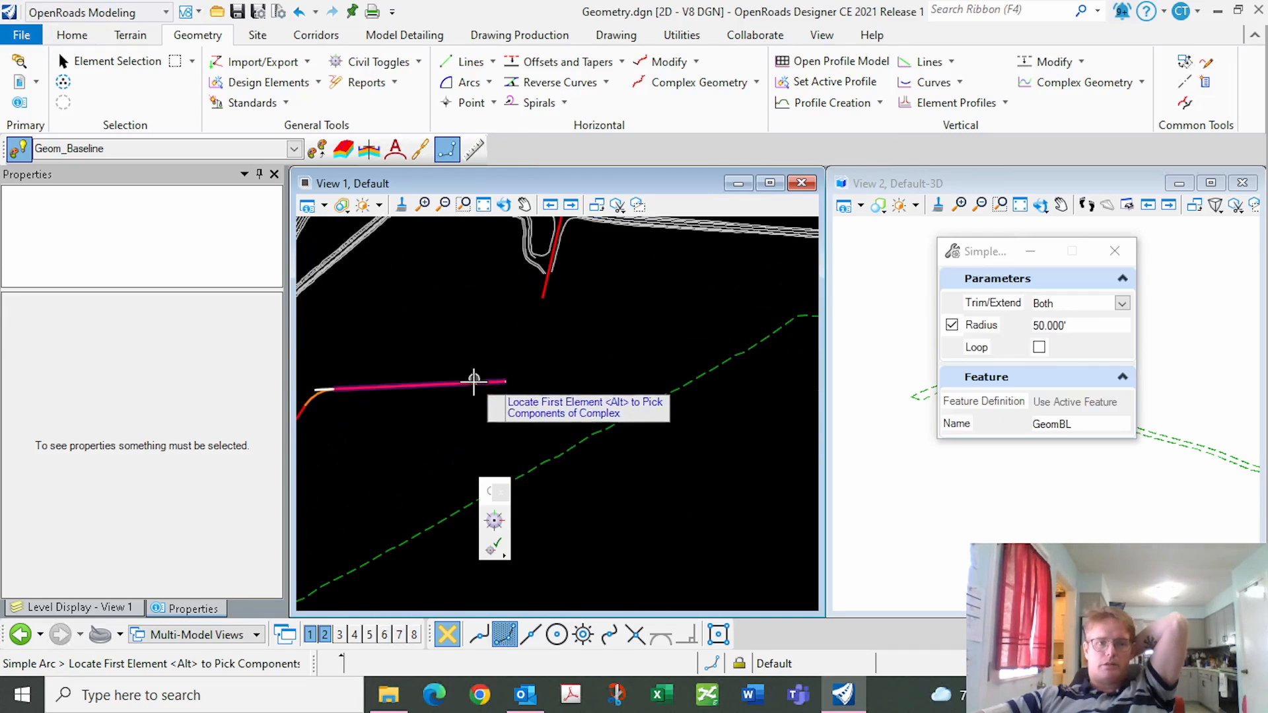
pyautogui.click(474, 382)
pyautogui.click(544, 287)
pyautogui.click(518, 333)
pyautogui.click(519, 333)
pyautogui.scroll(-4, 609, 323)
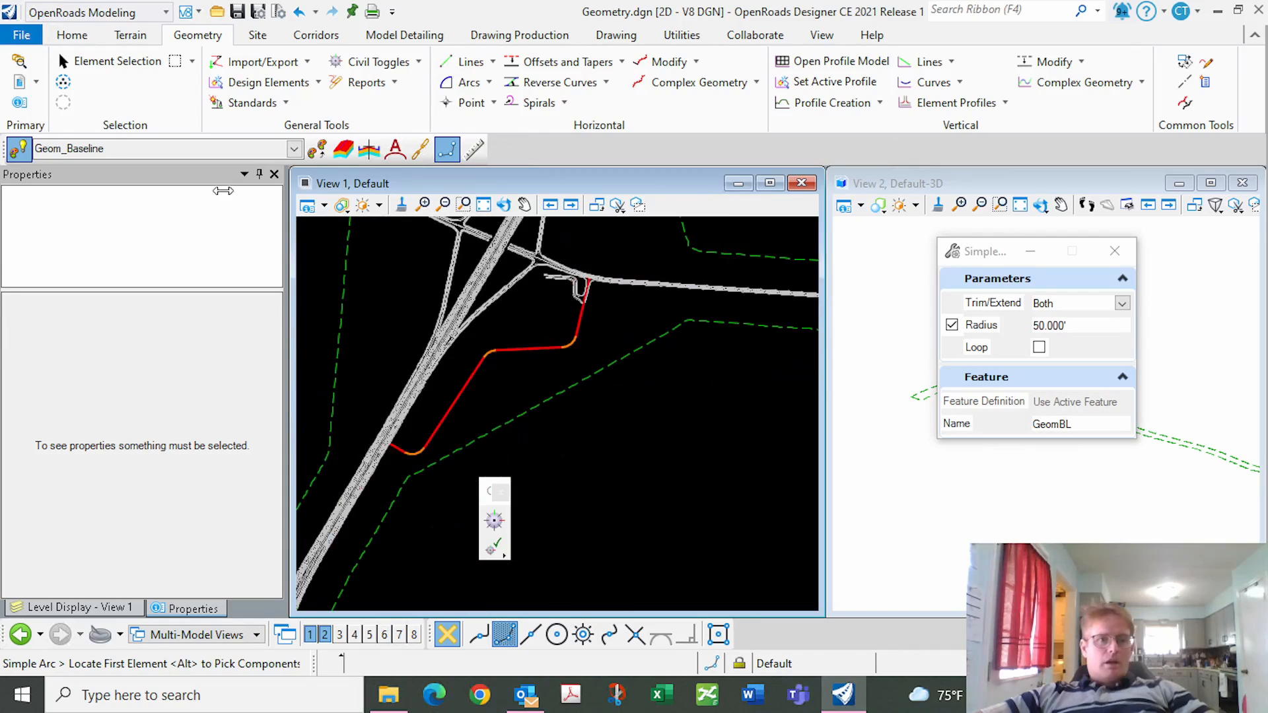
# Move the eastern end of the roughly east-running line so that it runs almost due east with a trimmed length of about 219 ft.
pyautogui.click(106, 62)
pyautogui.scroll(4, 552, 370)
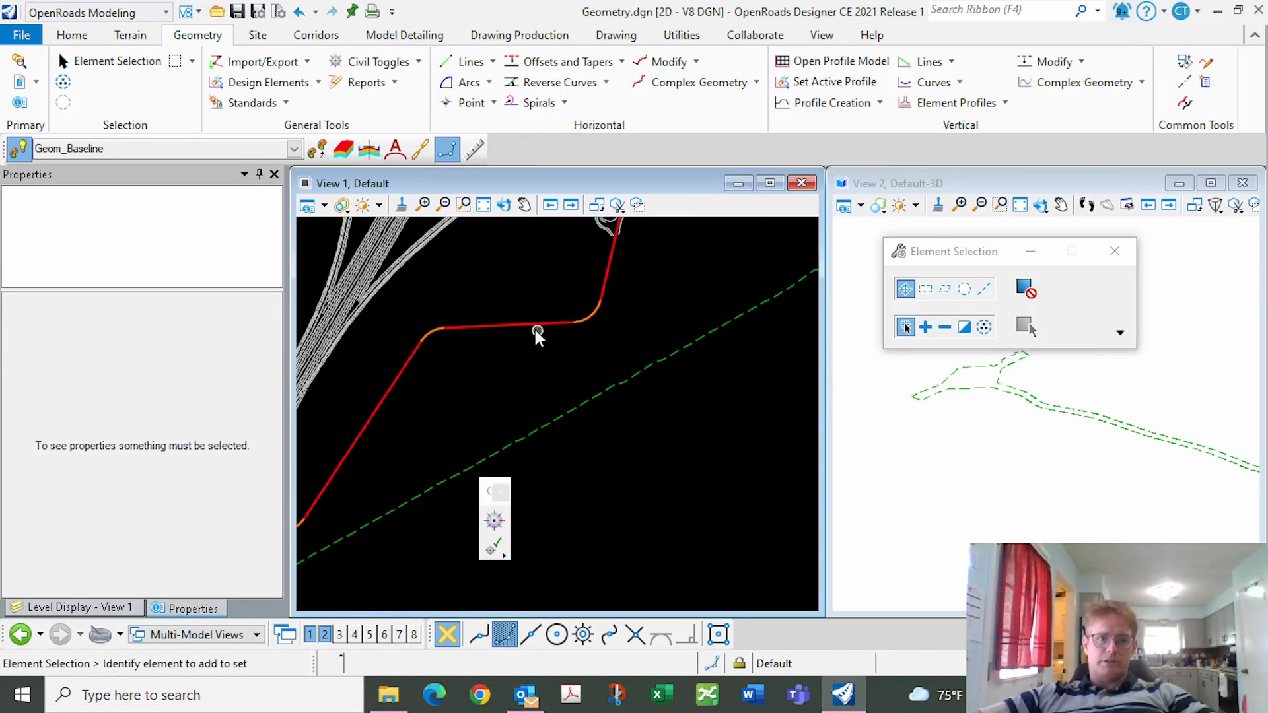
pyautogui.click(570, 335)
pyautogui.click(581, 322)
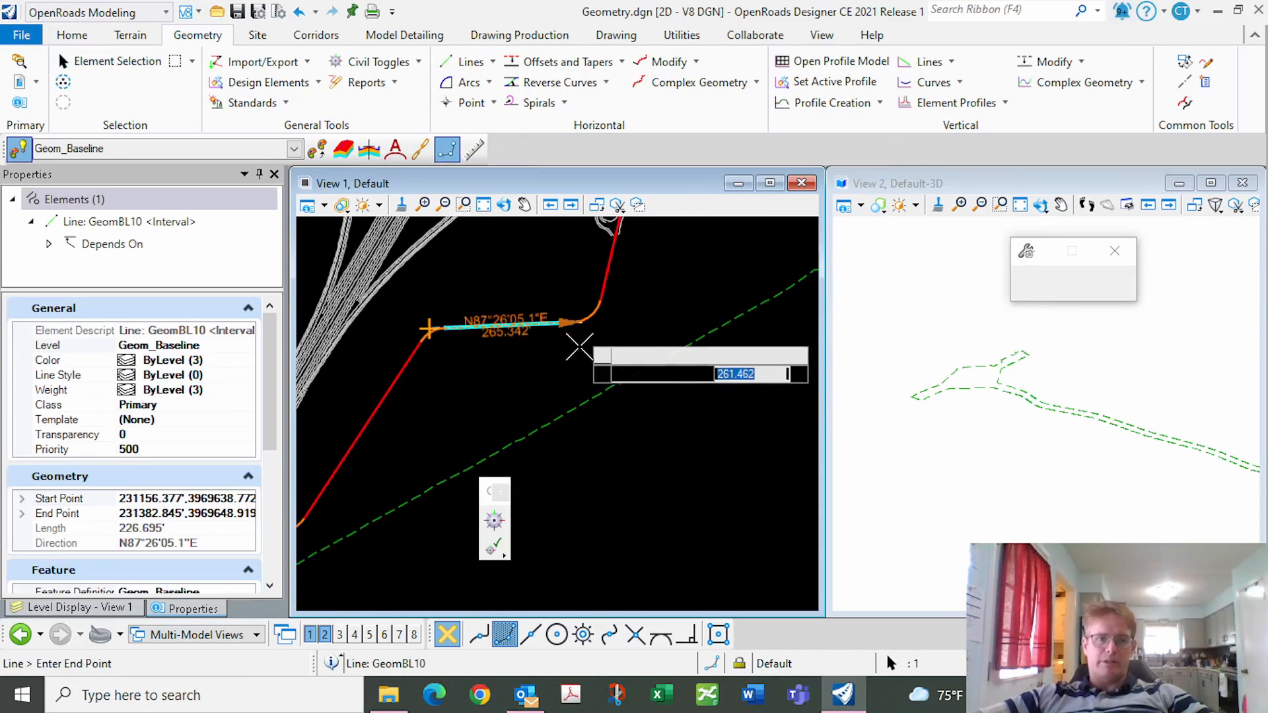
pyautogui.click(581, 348)
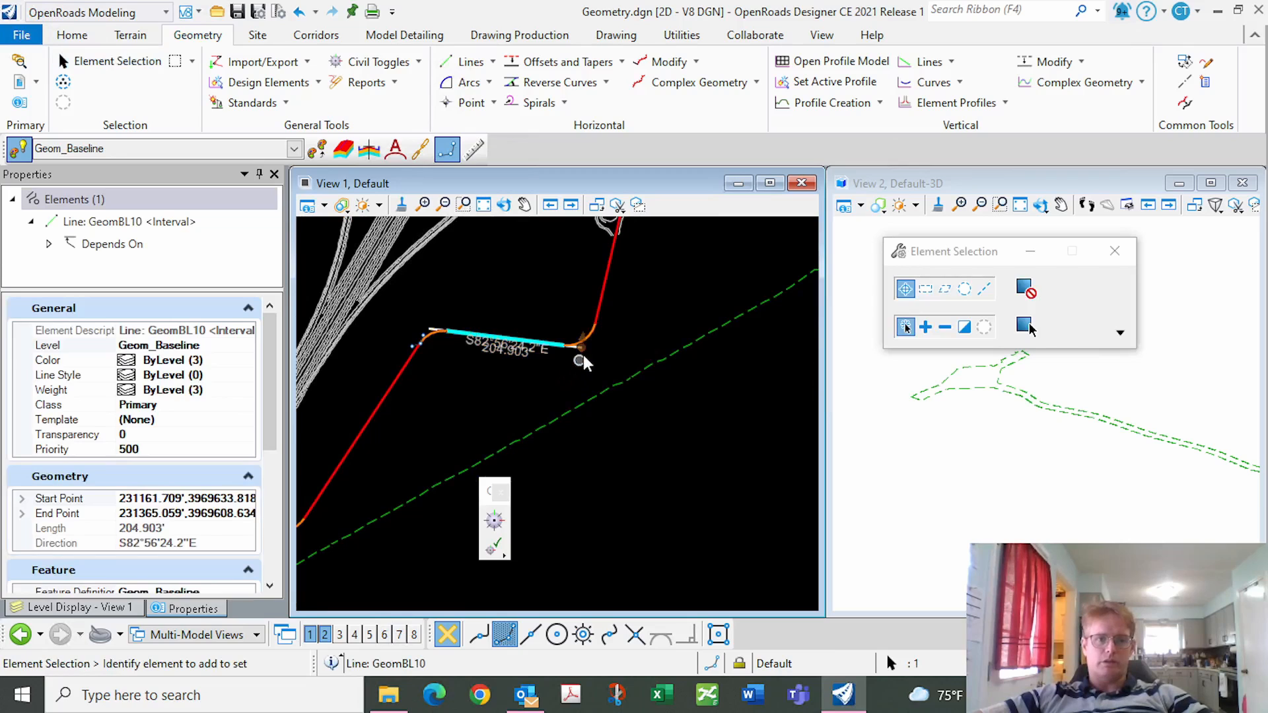
pyautogui.click(583, 354)
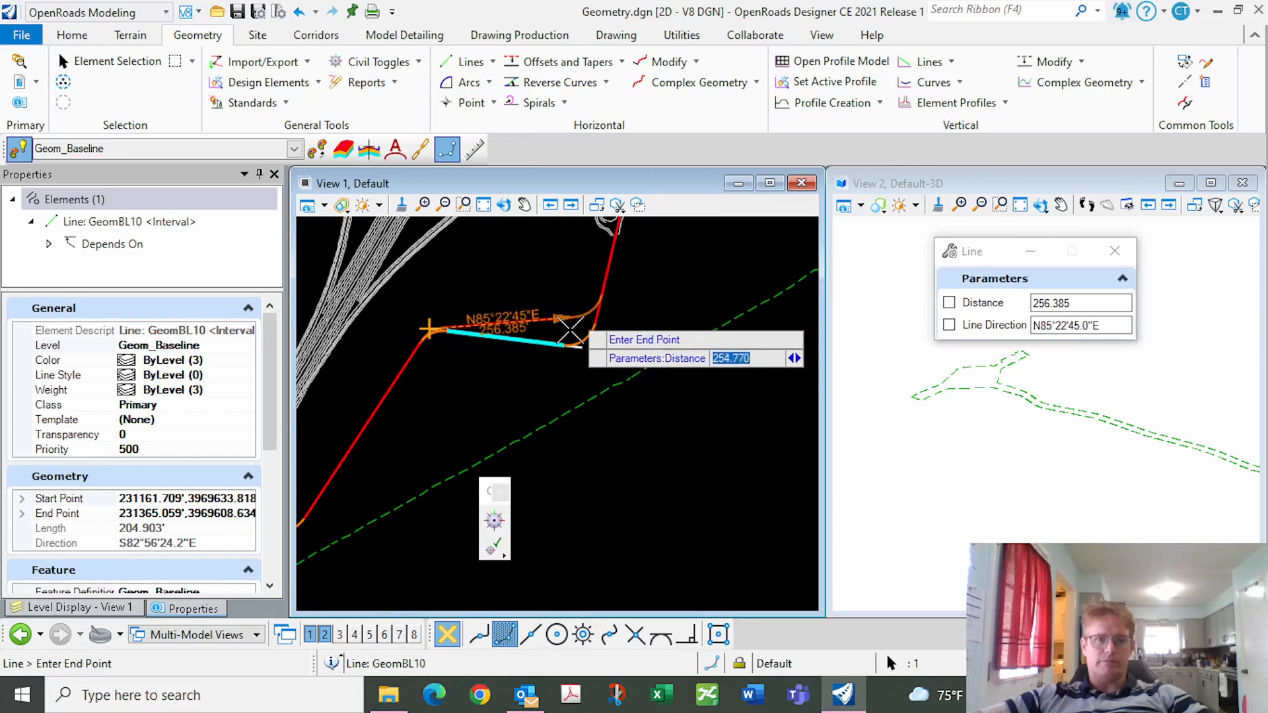
pyautogui.click(569, 331)
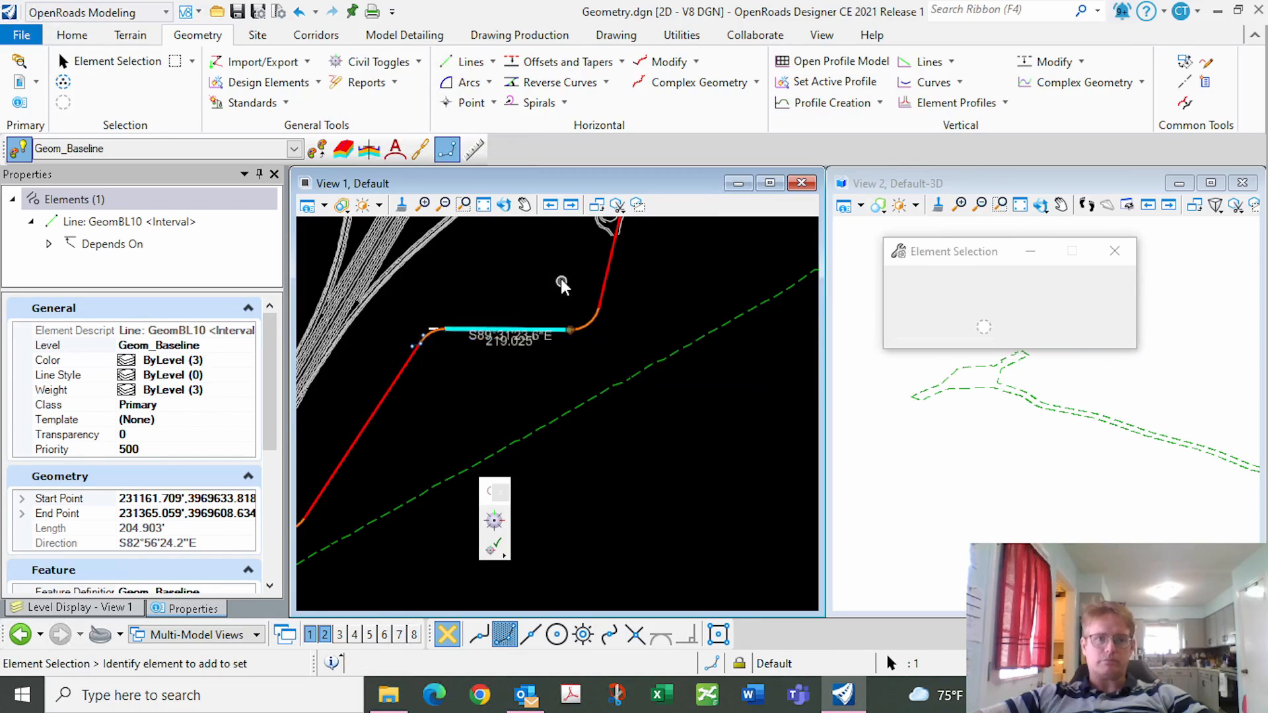
# Try a larger radius for the arc joining the east-running line to the crossing road's stub, and undo the change.
pyautogui.click(584, 326)
pyautogui.click(564, 315)
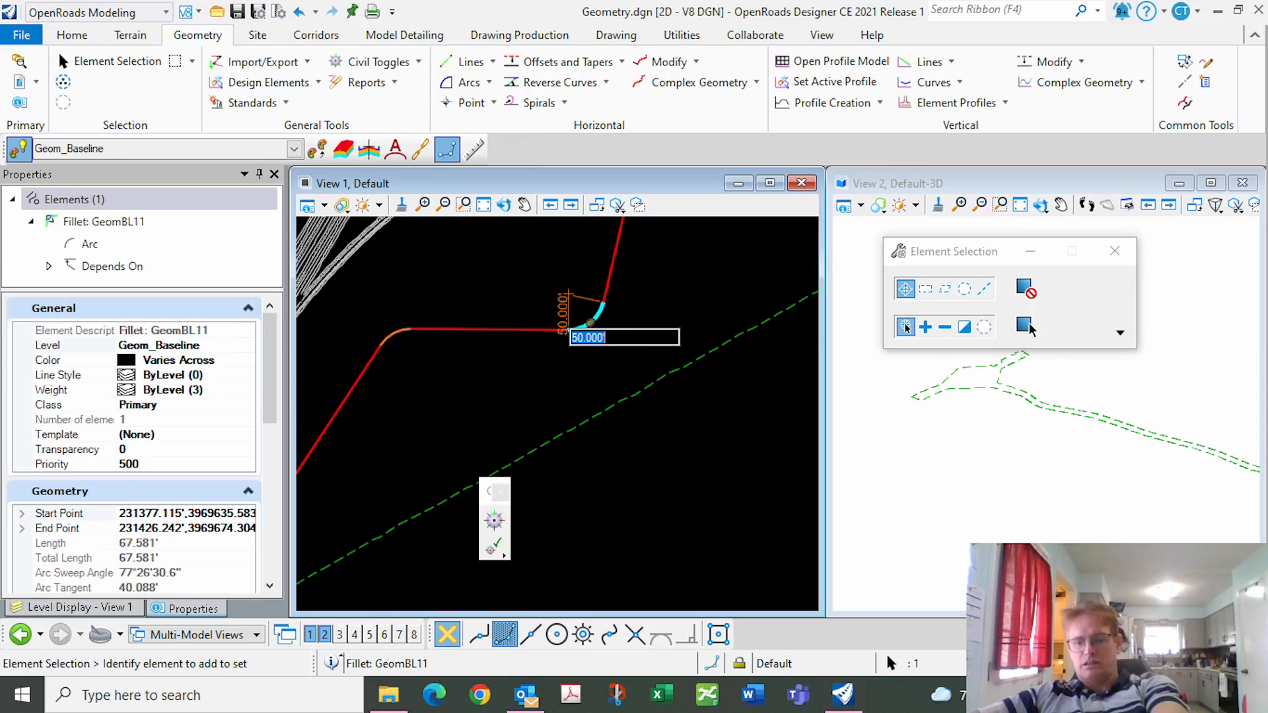
pyautogui.press('Return')
pyautogui.hotkey('ctrl', 'z')
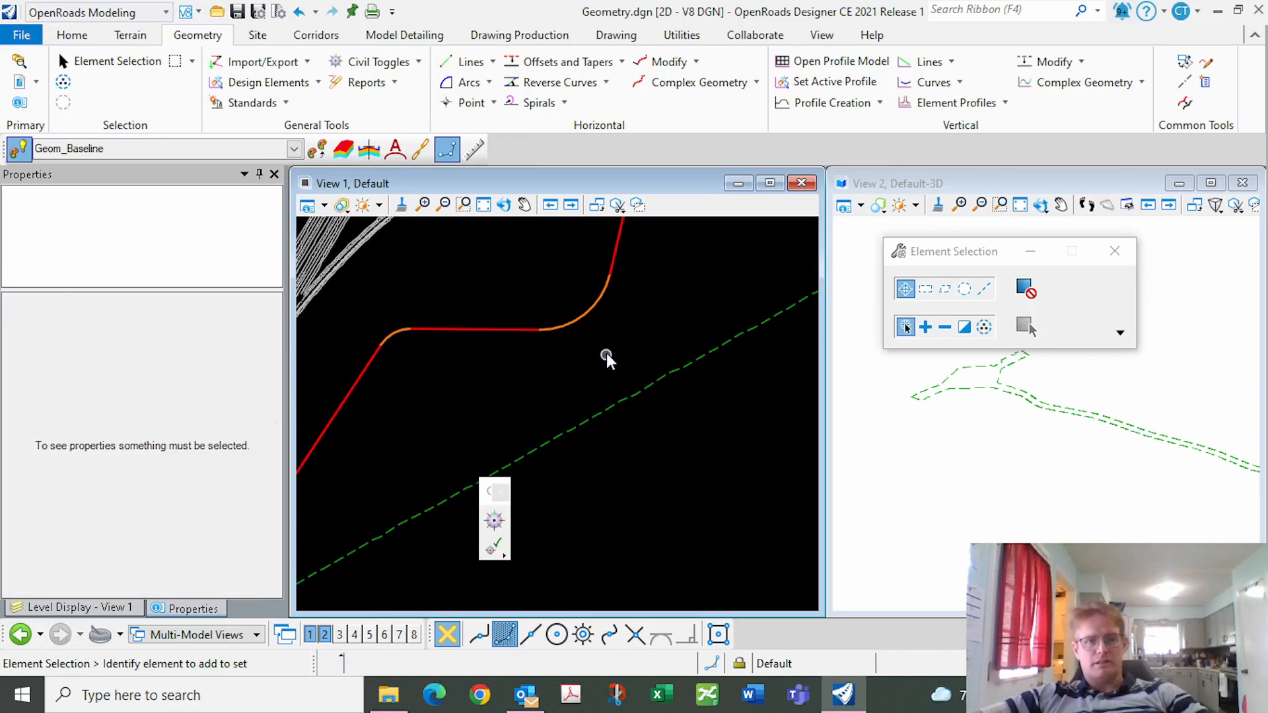
pyautogui.click(498, 343)
pyautogui.click(508, 351)
pyautogui.scroll(-4, 634, 279)
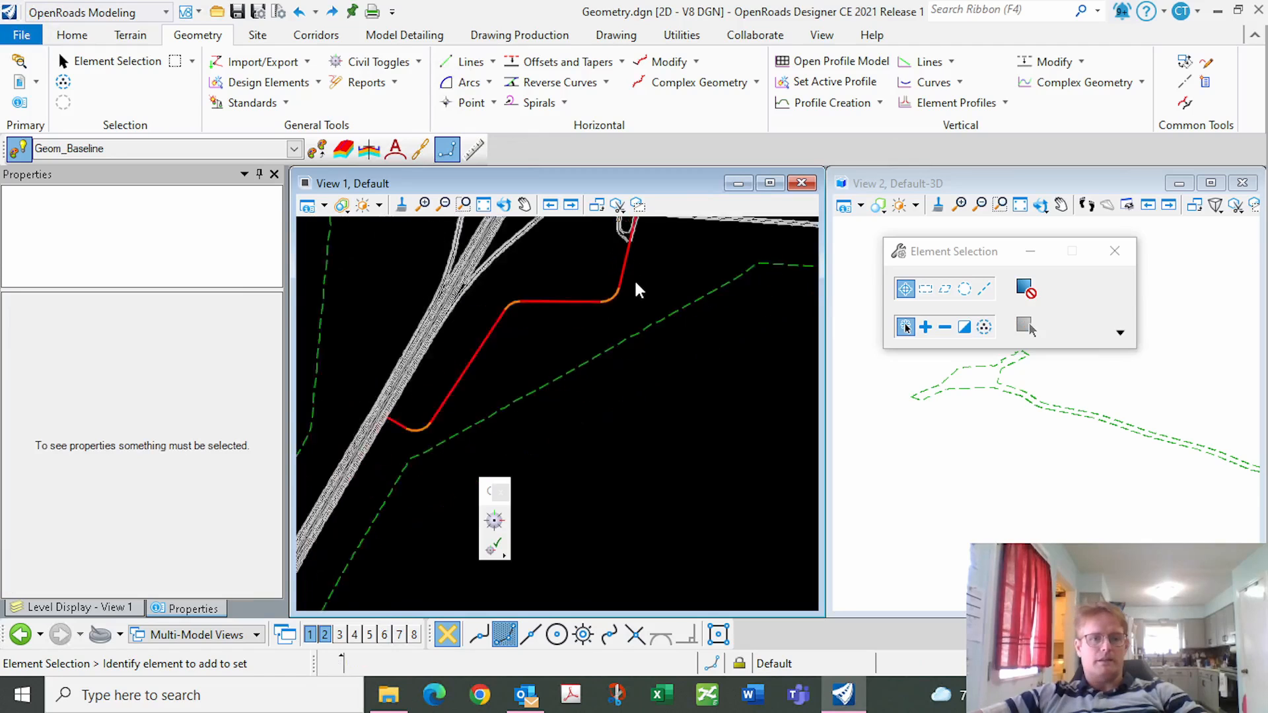
pyautogui.click(529, 334)
pyautogui.click(581, 310)
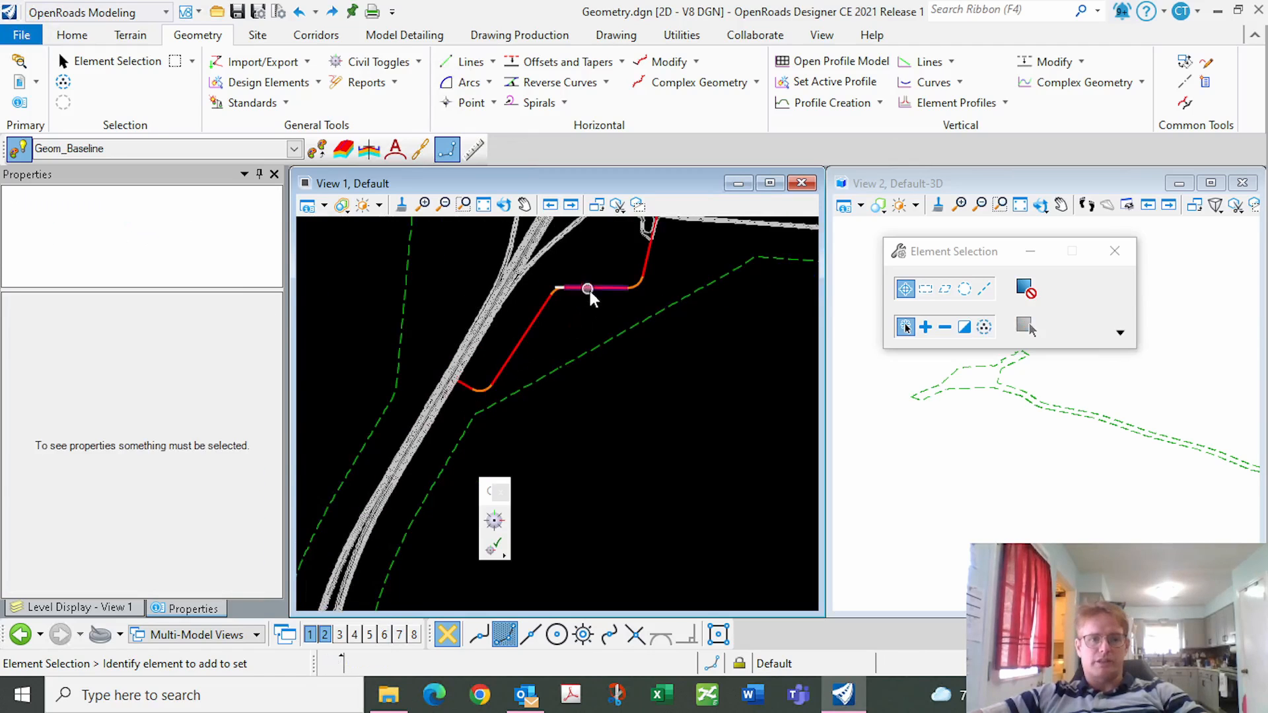
pyautogui.click(589, 288)
pyautogui.click(621, 251)
# Combine the lines and arcs from the roadway stub to the crossing road into one Complex By Element, using Automatic method and maximum gap 0.033.
pyautogui.click(758, 82)
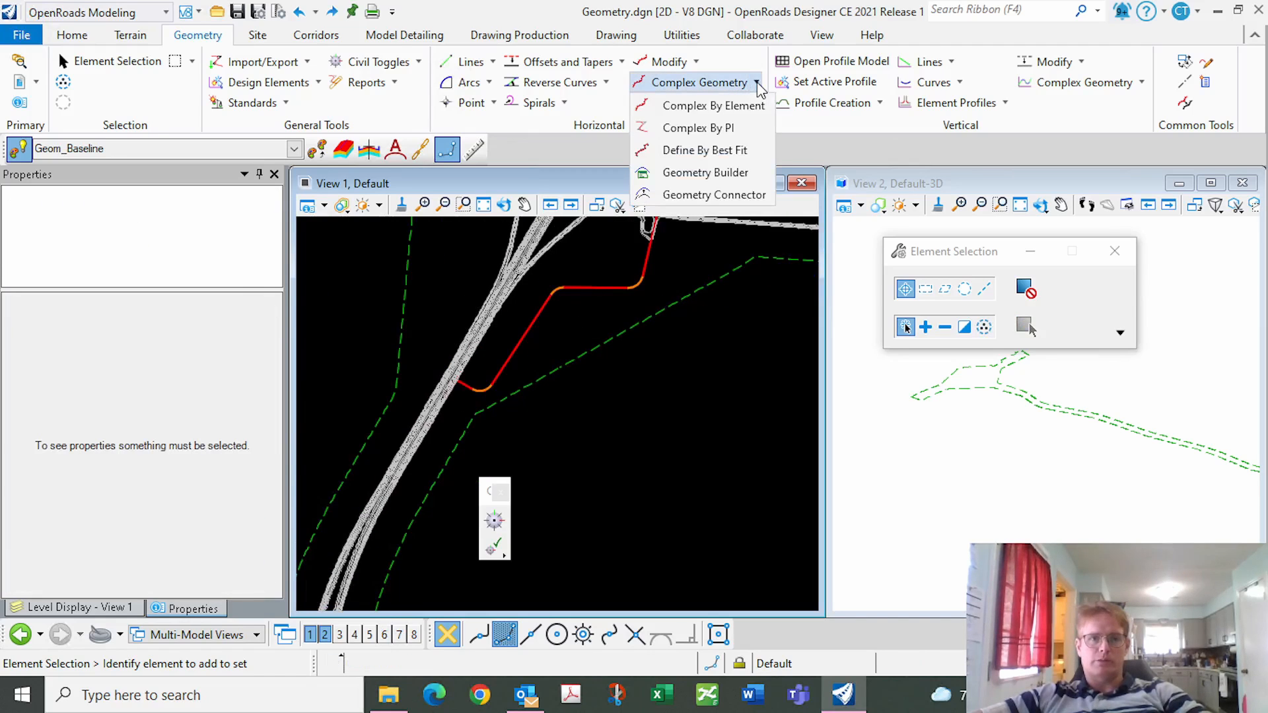
pyautogui.click(724, 106)
pyautogui.scroll(3, 481, 384)
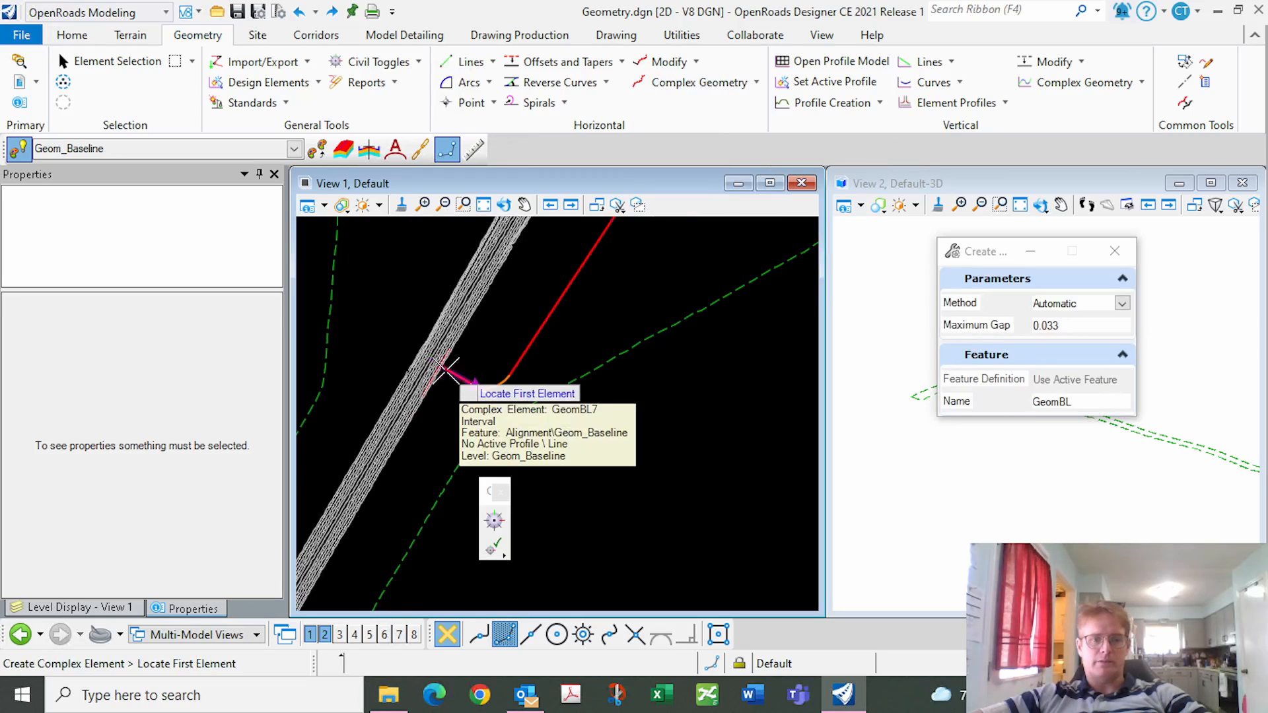
pyautogui.click(447, 369)
pyautogui.scroll(-4, 434, 433)
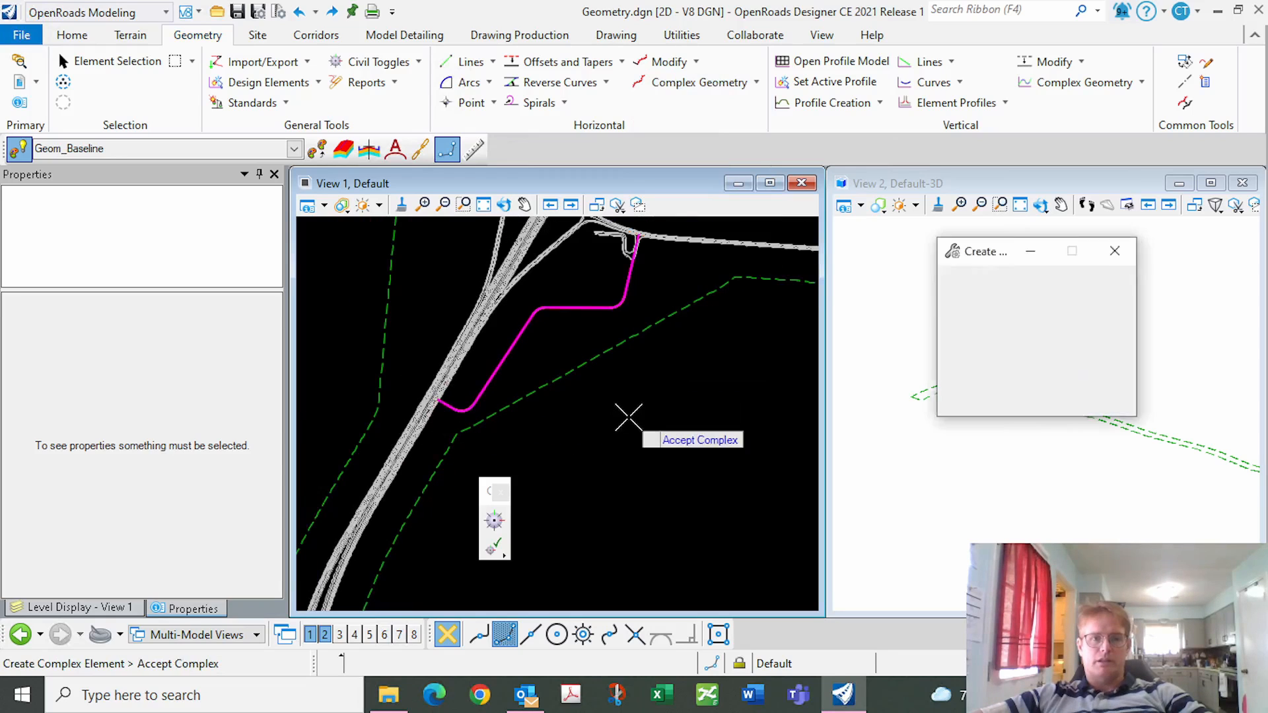
pyautogui.click(628, 418)
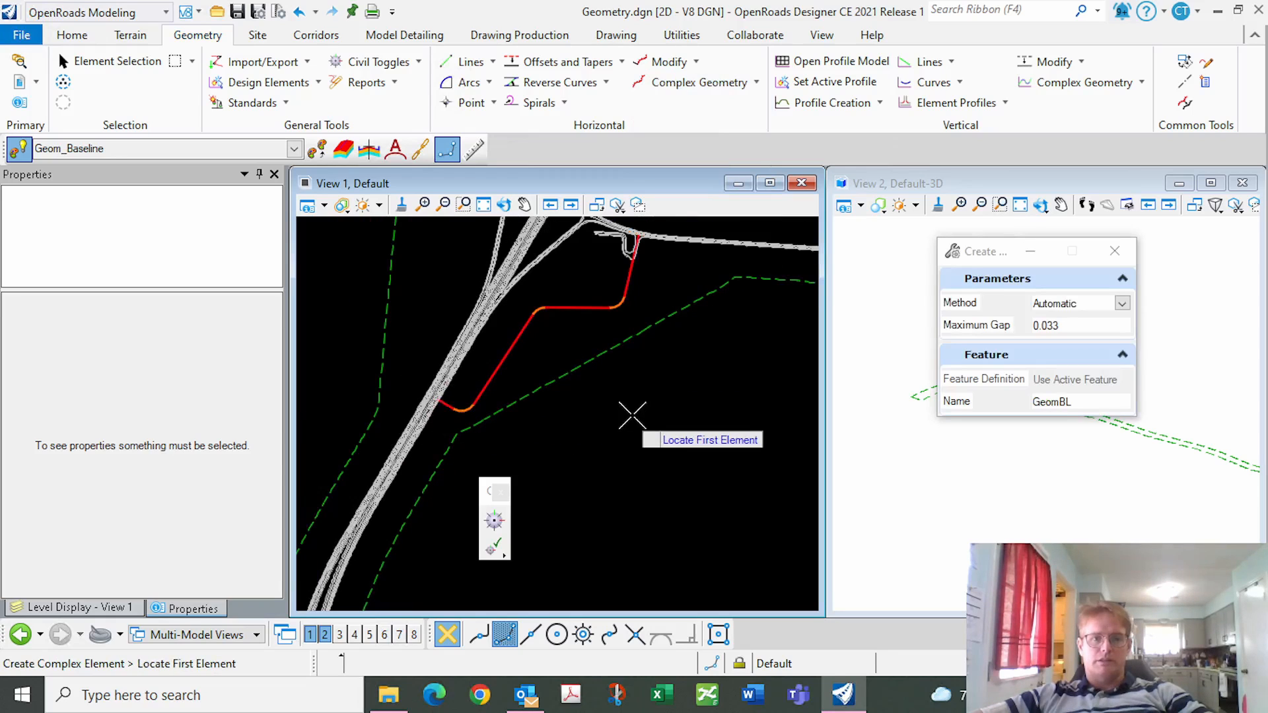
# Arrange the workspace as 3 Views Plan/Profile/3D.
pyautogui.click(106, 69)
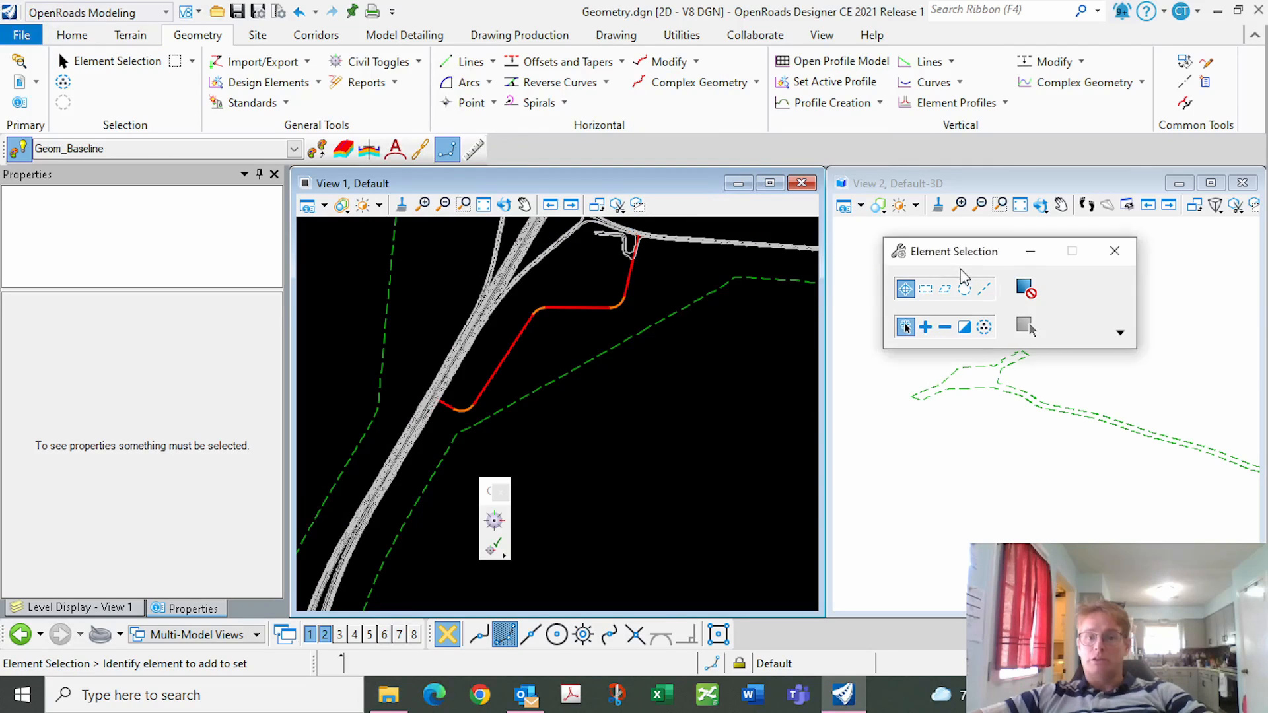
pyautogui.moveTo(954, 259); pyautogui.dragTo(982, 491)
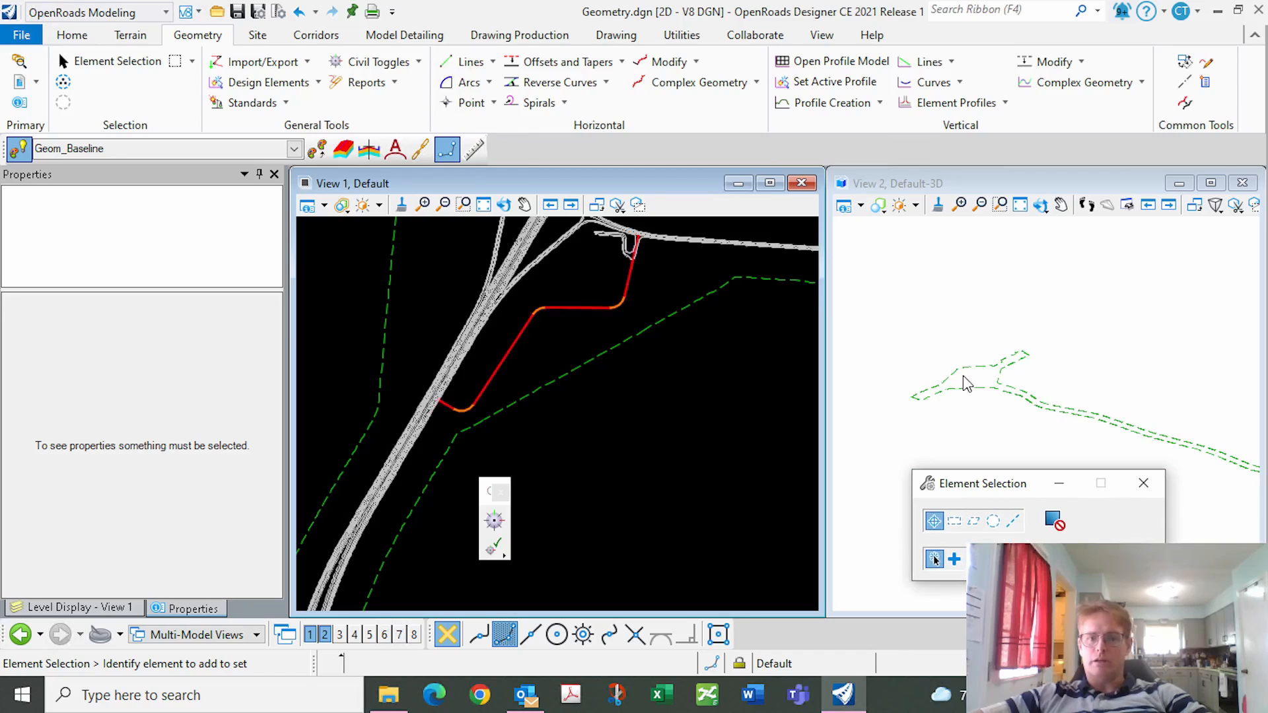
pyautogui.scroll(3, 967, 384)
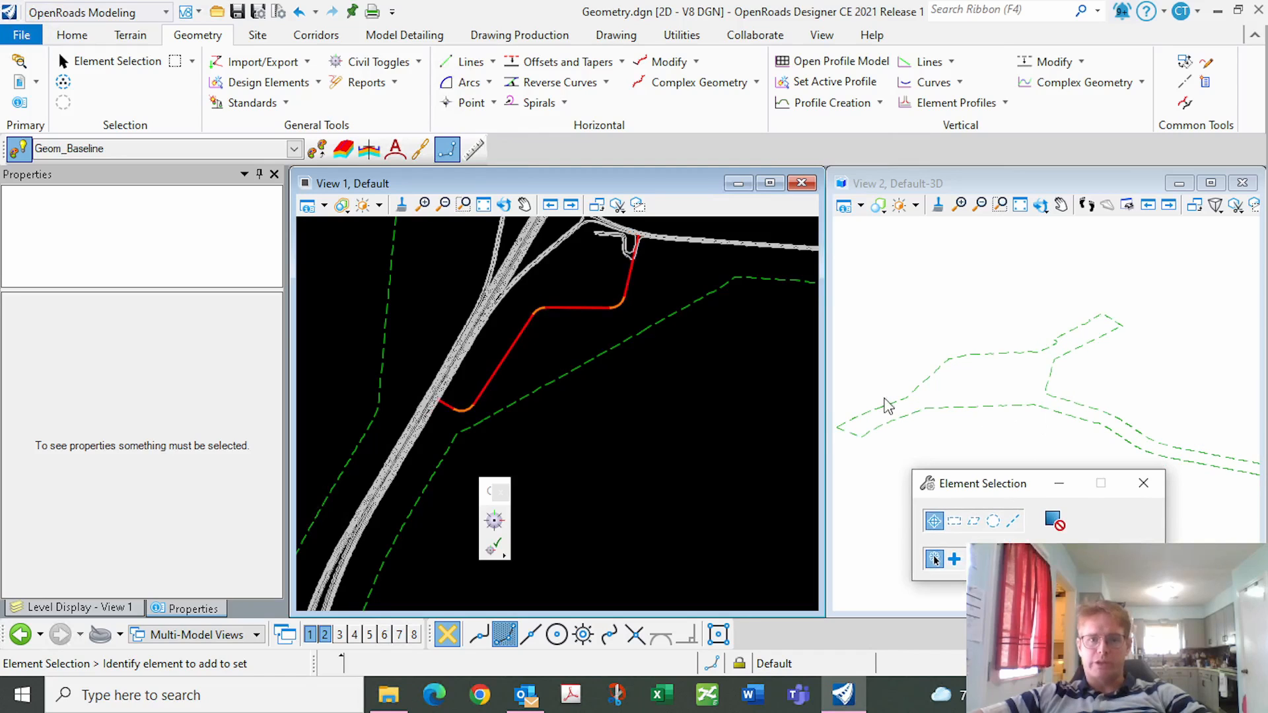
pyautogui.rightClick(594, 395)
pyautogui.moveTo(725, 232)
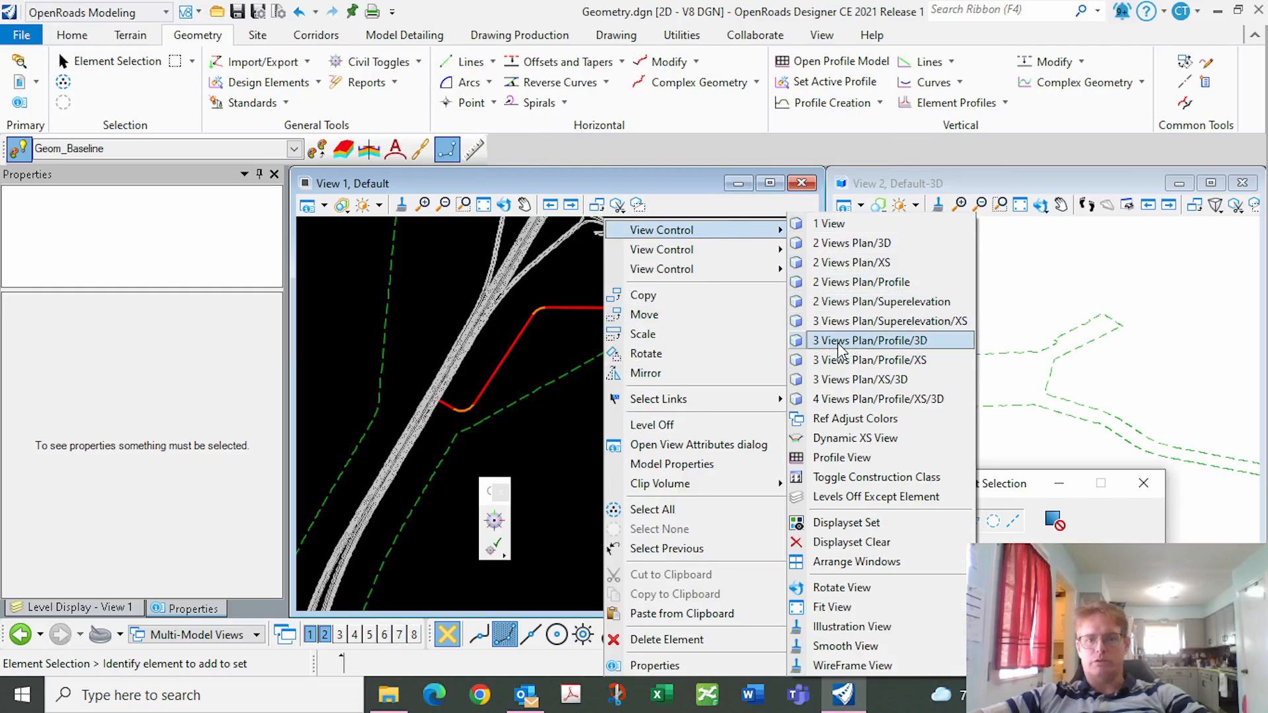
pyautogui.click(915, 343)
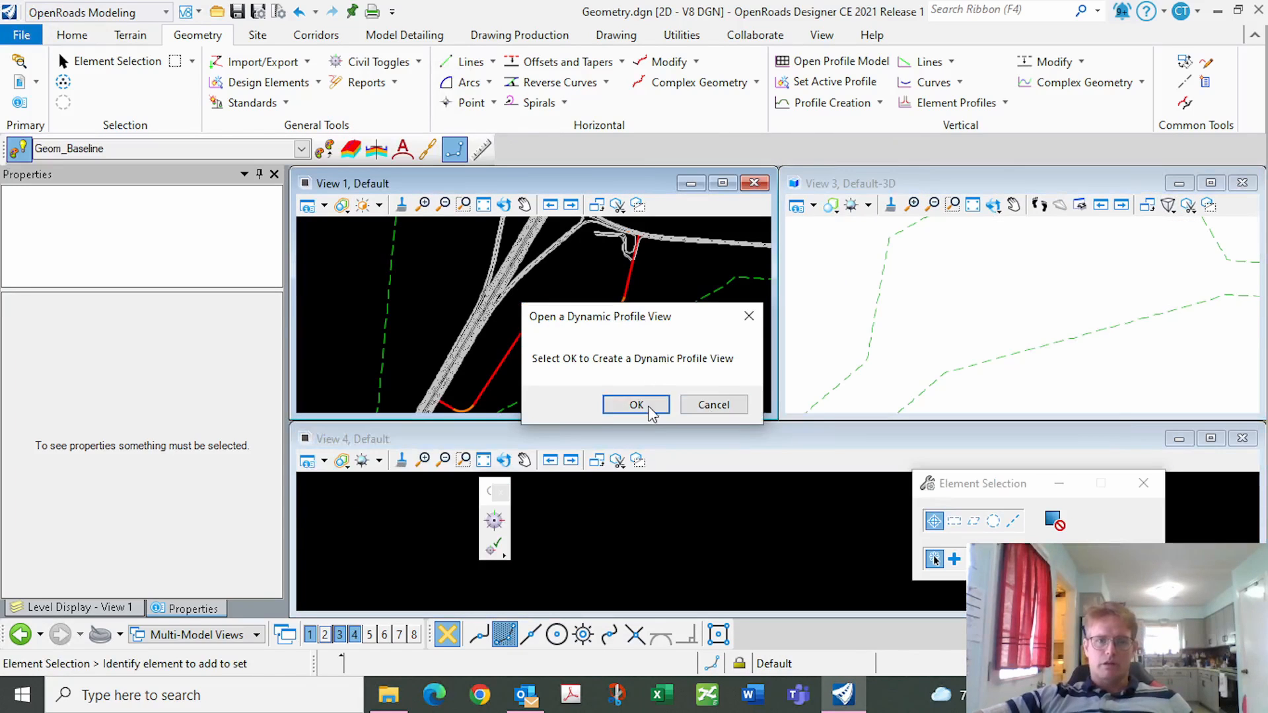
# Open the new complex alignment's dynamic profile in View 4 and move the floating palette clear of the profile's start.
pyautogui.click(637, 404)
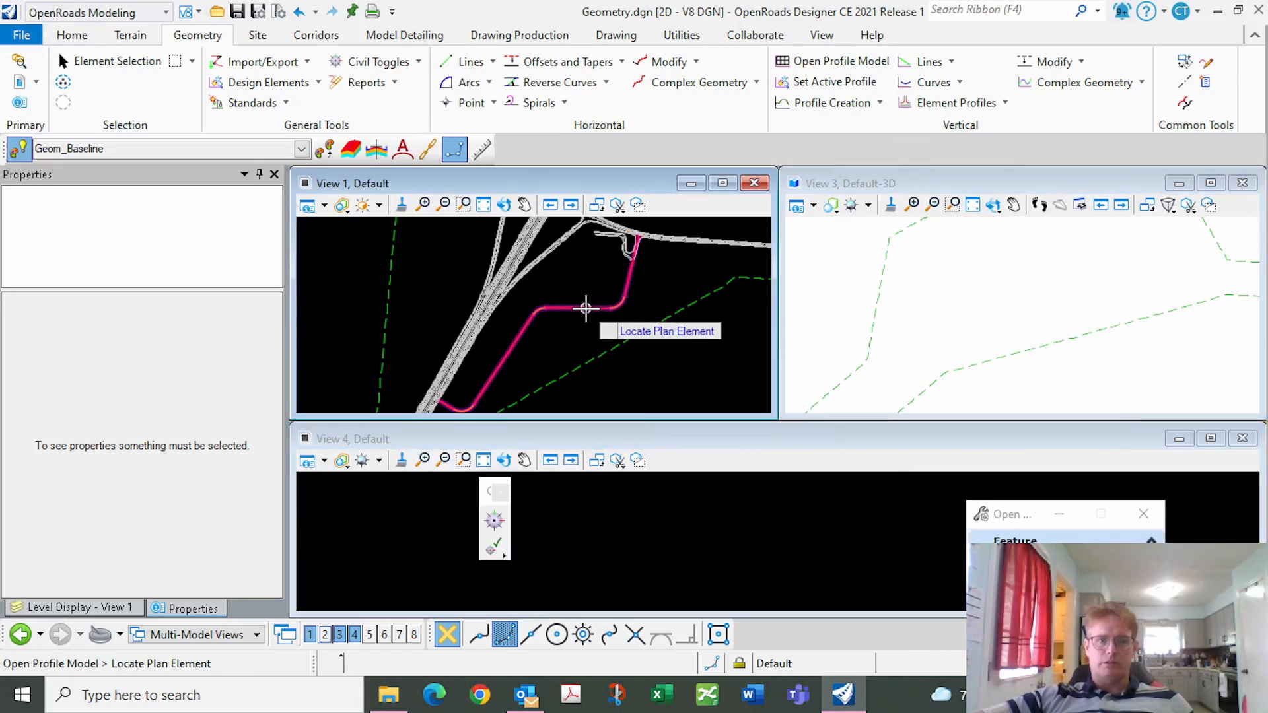
pyautogui.click(586, 308)
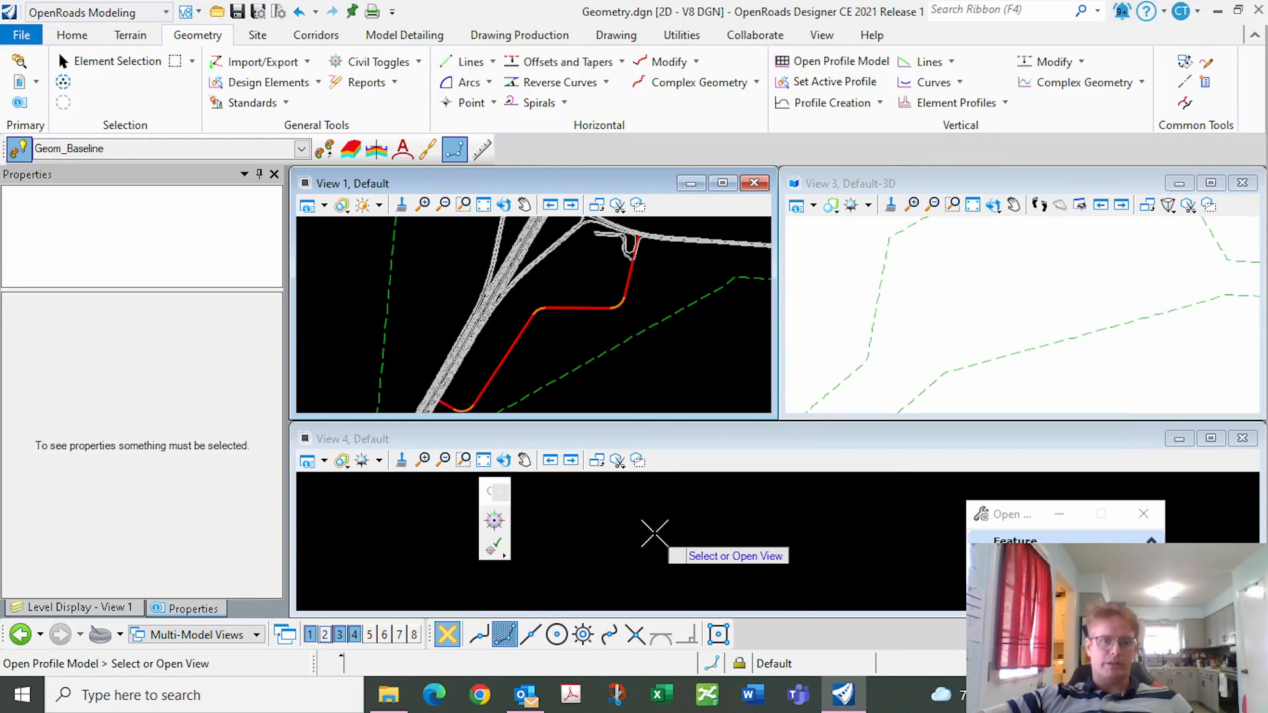
pyautogui.click(721, 544)
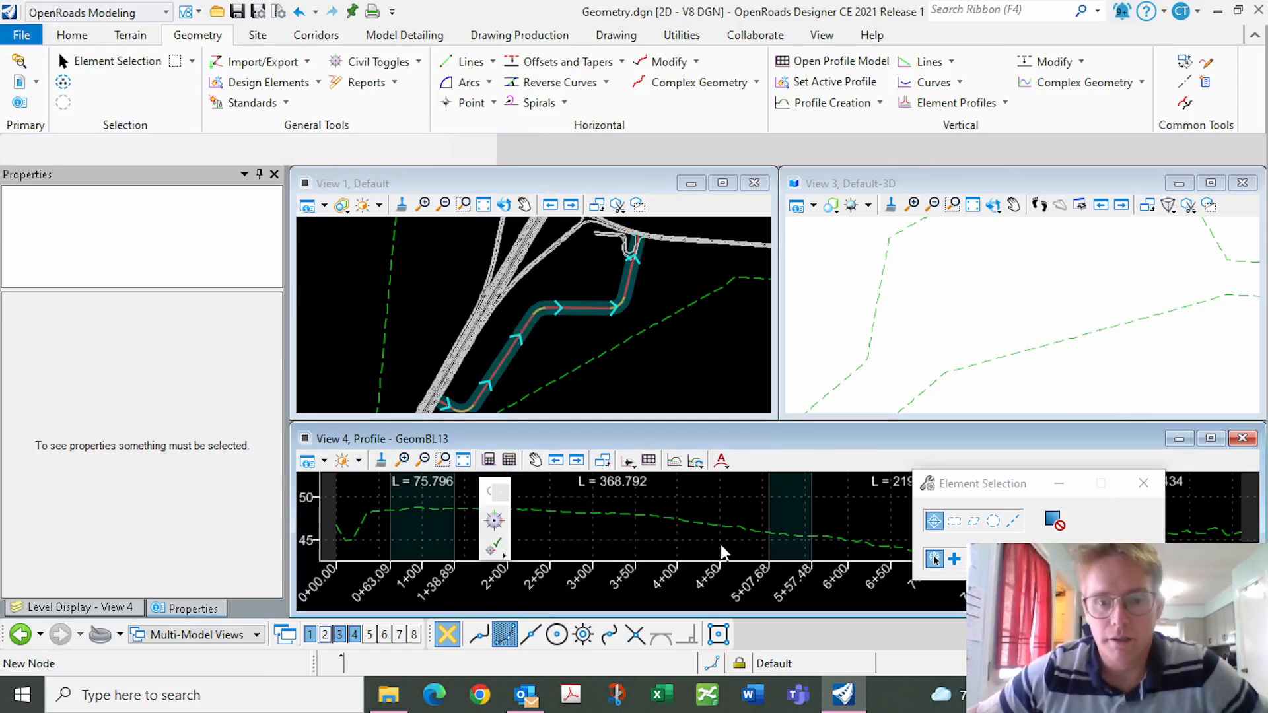
pyautogui.scroll(-3, 648, 525)
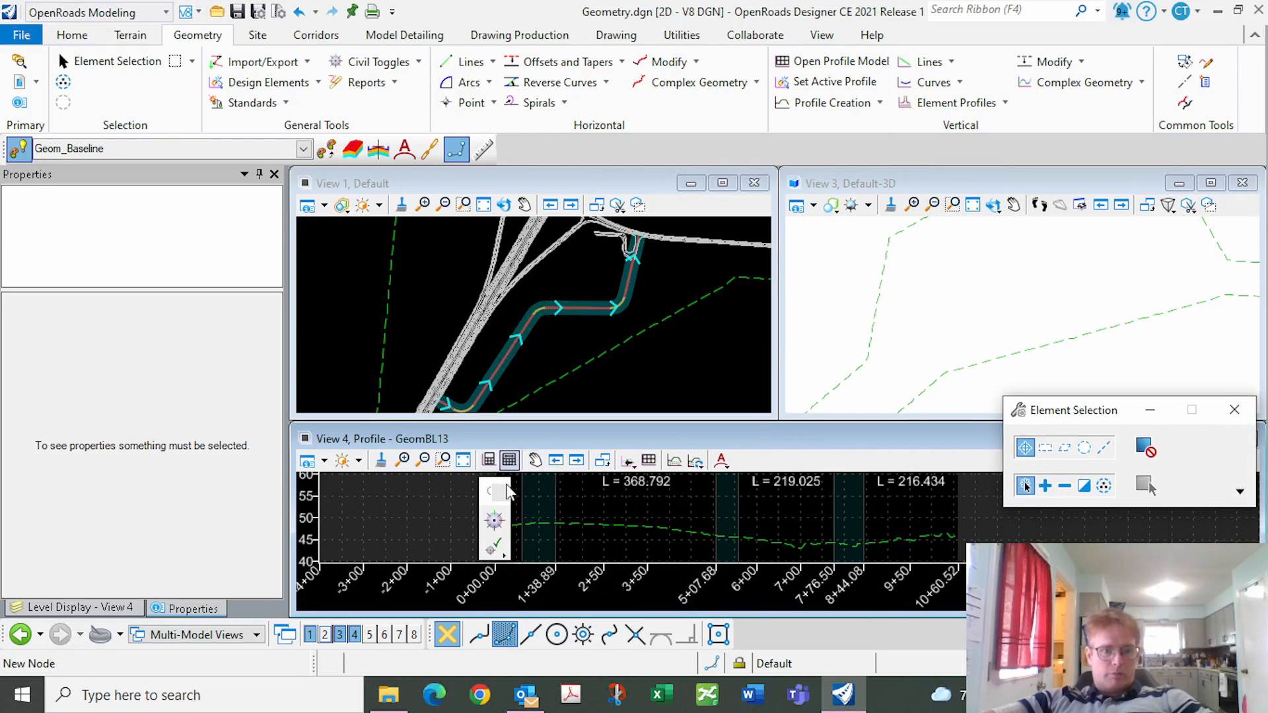
pyautogui.moveTo(487, 485); pyautogui.dragTo(436, 482)
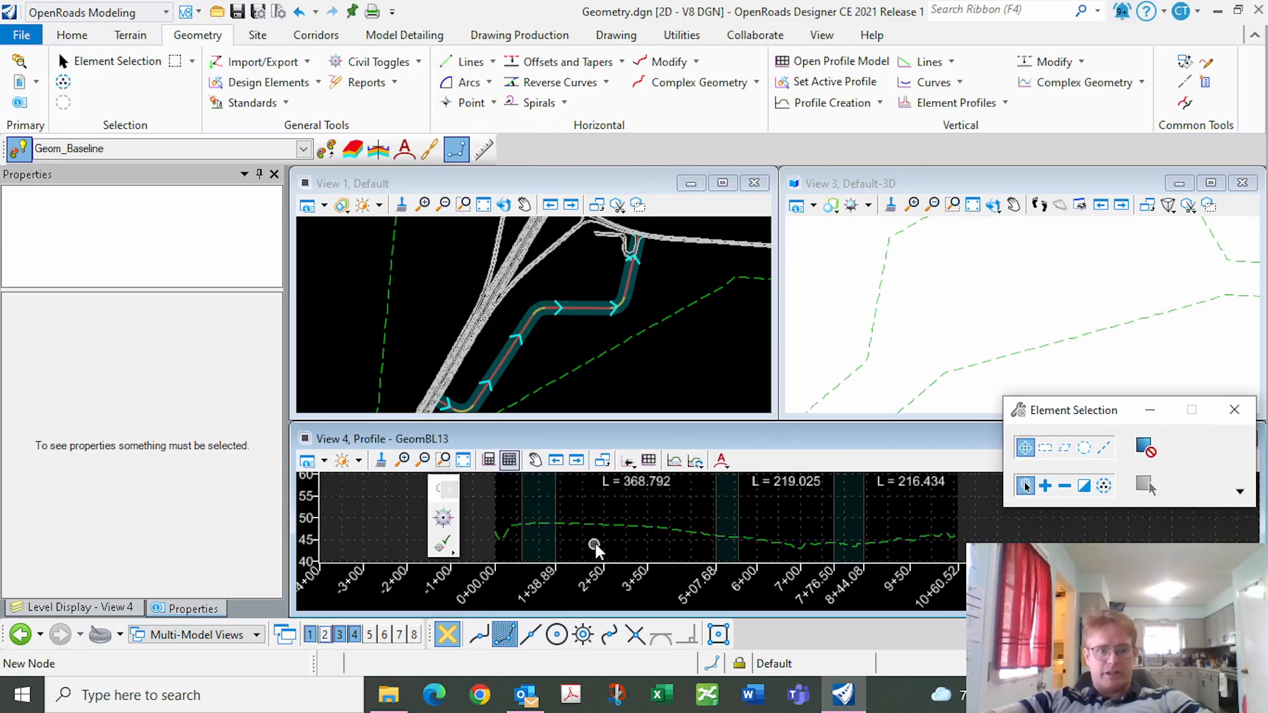
pyautogui.scroll(1, 528, 536)
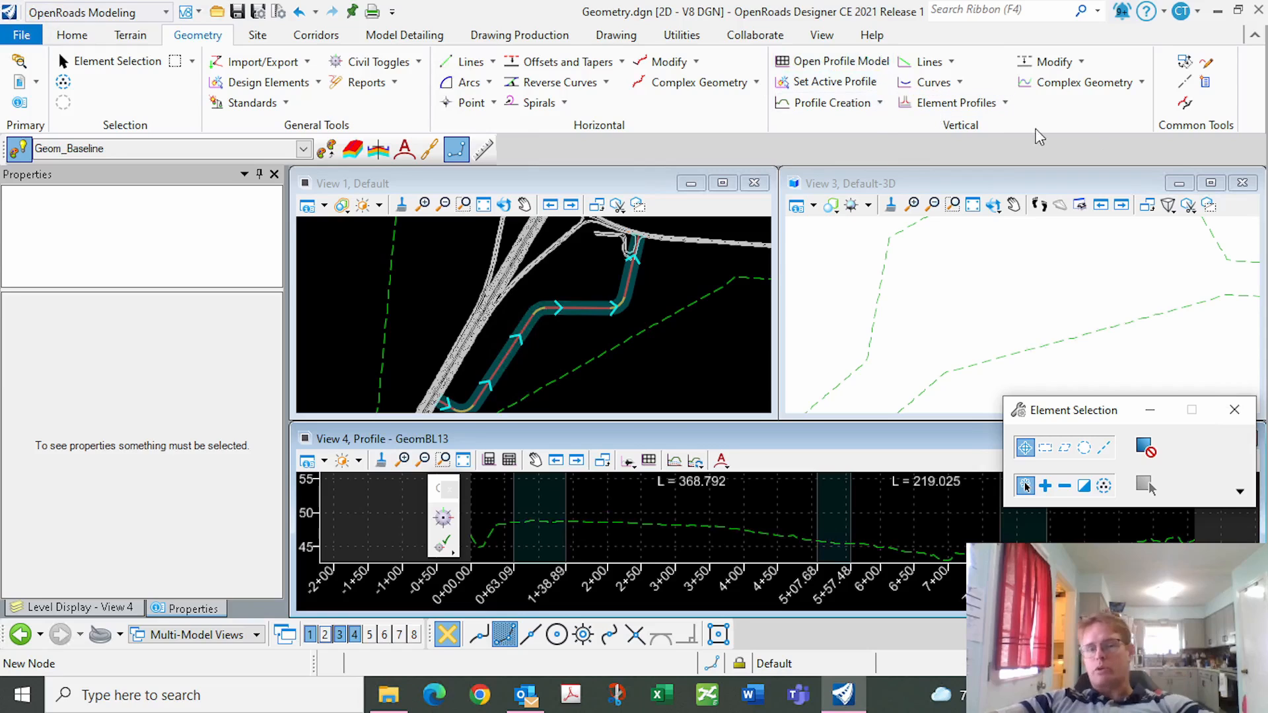
# Start a Profile Complex By PI with vertical curve parameter 10.000, placing the first PI at station 0+00 and the second at about 1+92.
pyautogui.click(880, 104)
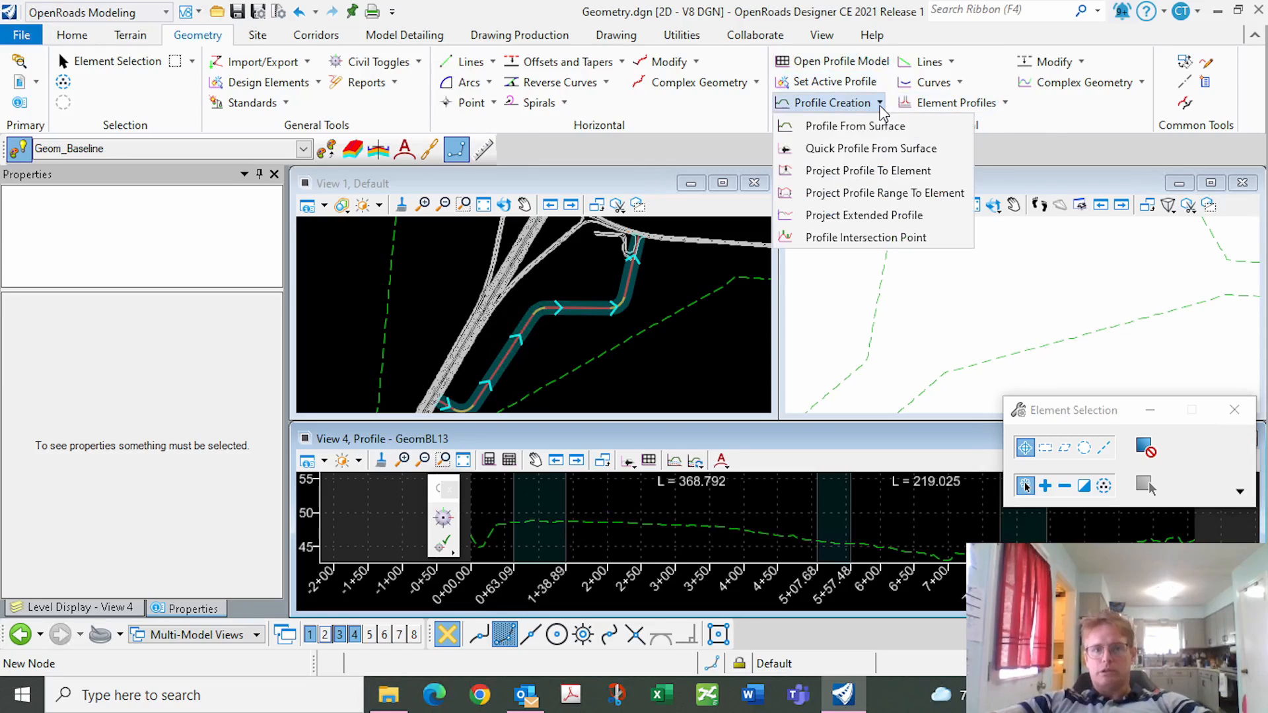
pyautogui.click(1142, 83)
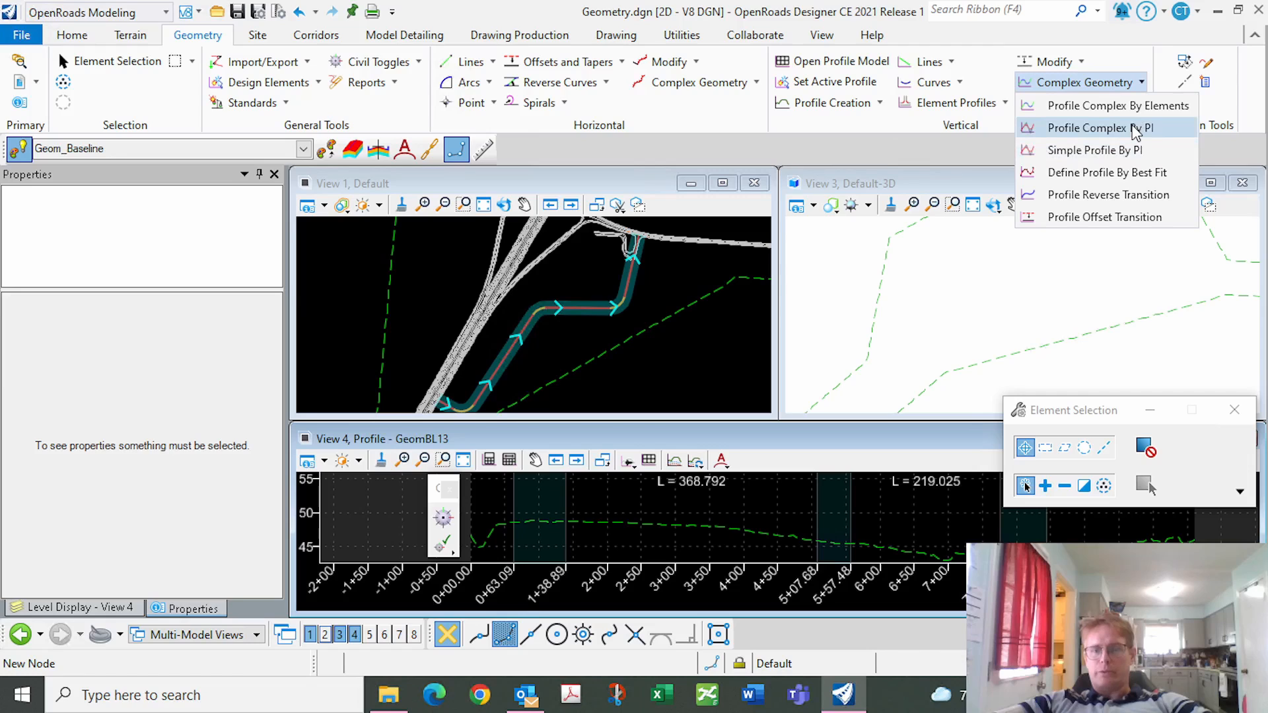
pyautogui.click(1083, 130)
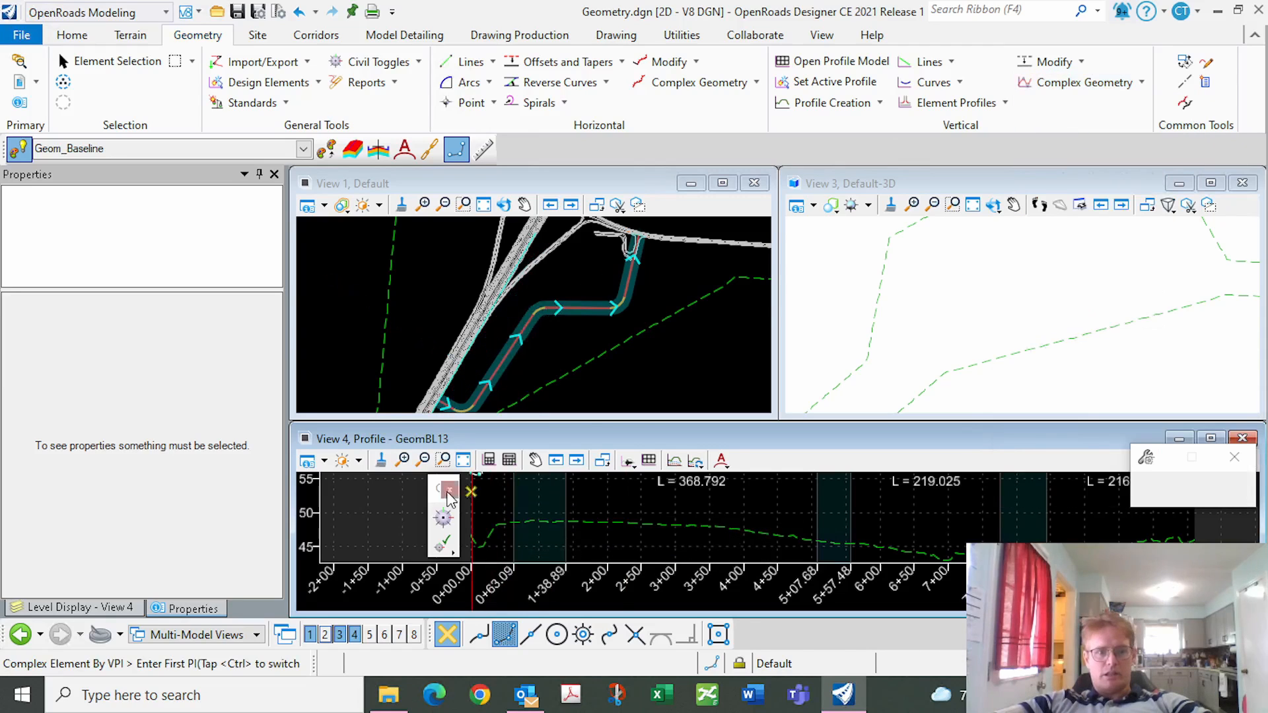
pyautogui.scroll(3, 465, 529)
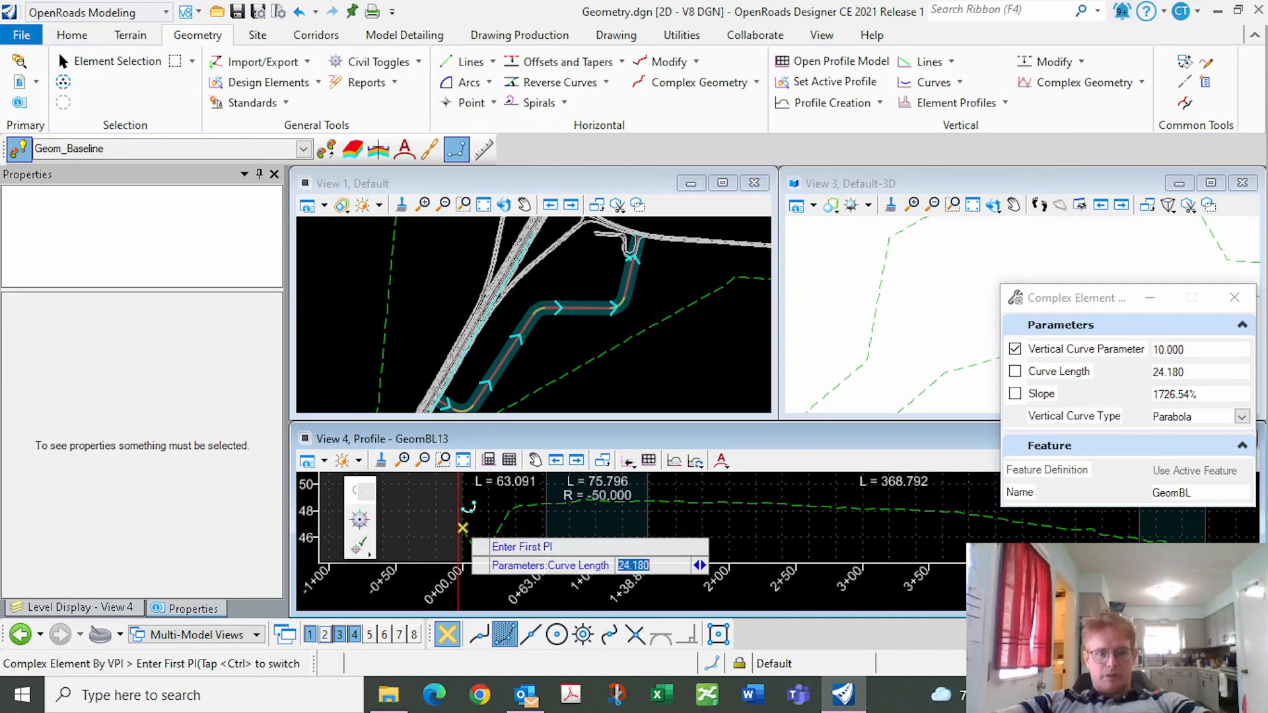
pyautogui.click(463, 528)
pyautogui.scroll(-2, 466, 525)
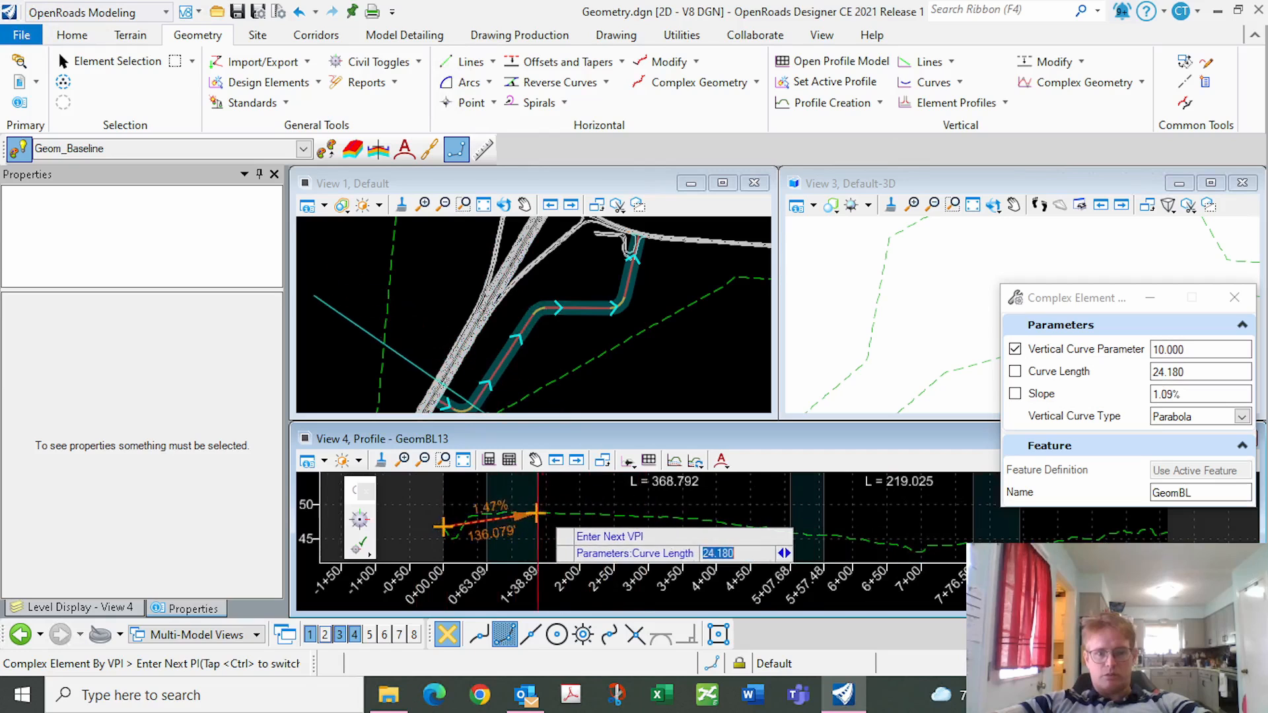
pyautogui.click(572, 514)
pyautogui.scroll(-2, 760, 525)
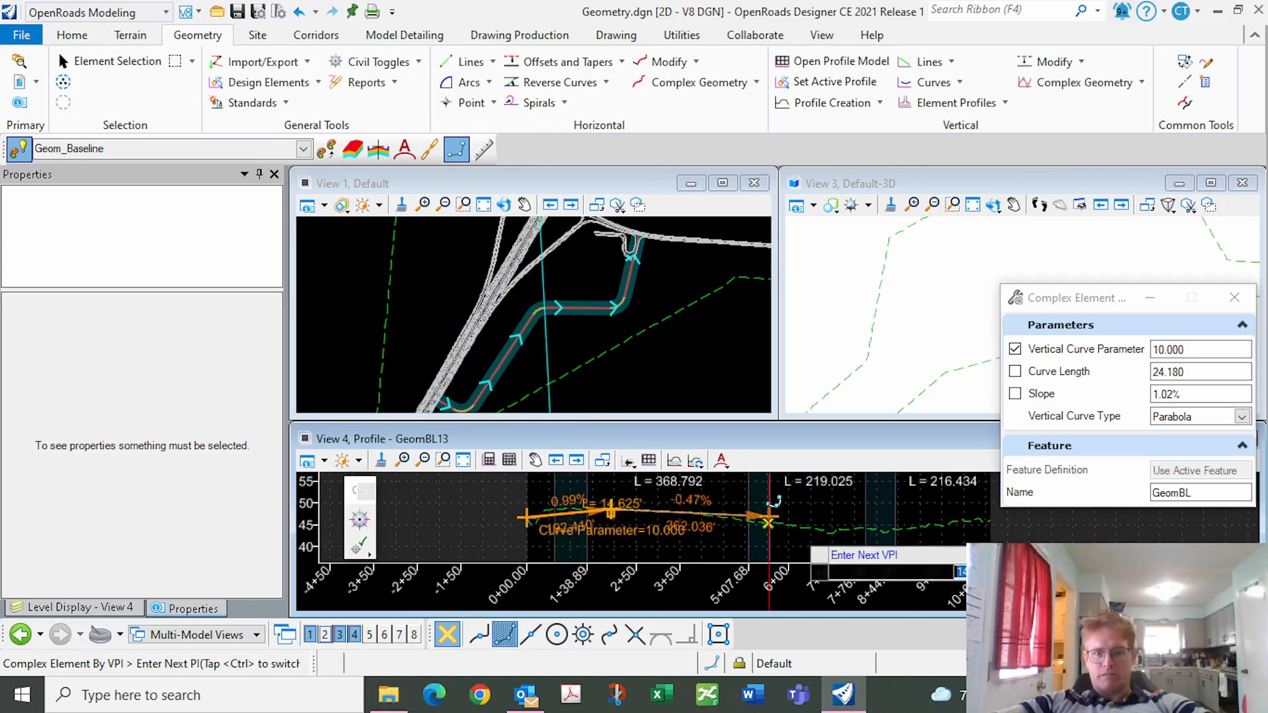
# Turn off snapping and place the third VPI in the existing ground's dip at about station 6+97.
pyautogui.scroll(2, 833, 533)
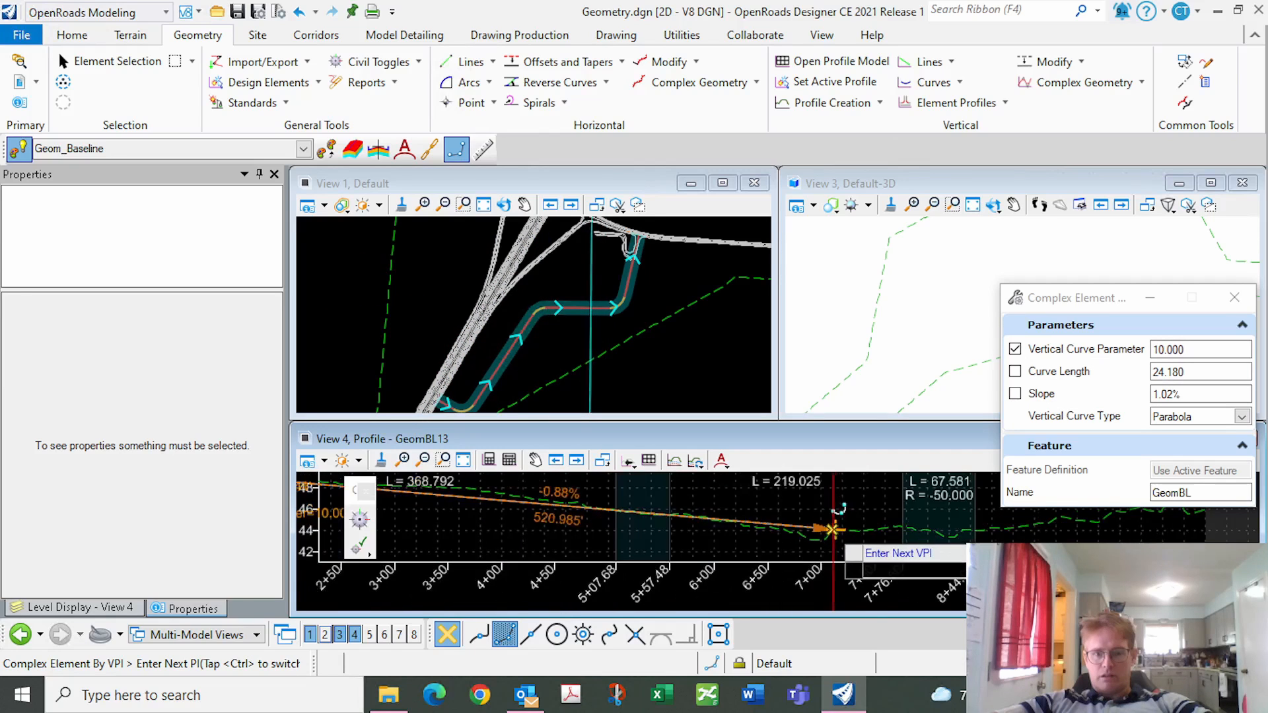
pyautogui.click(447, 634)
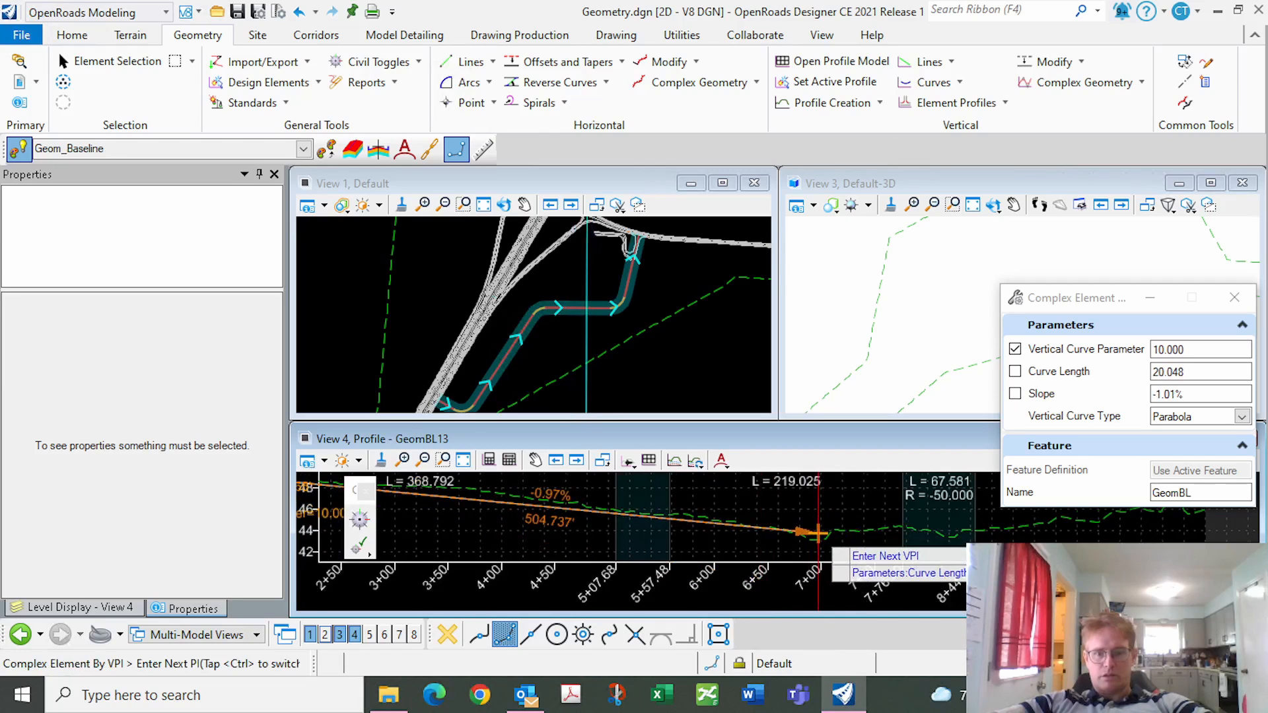
pyautogui.scroll(-3, 819, 532)
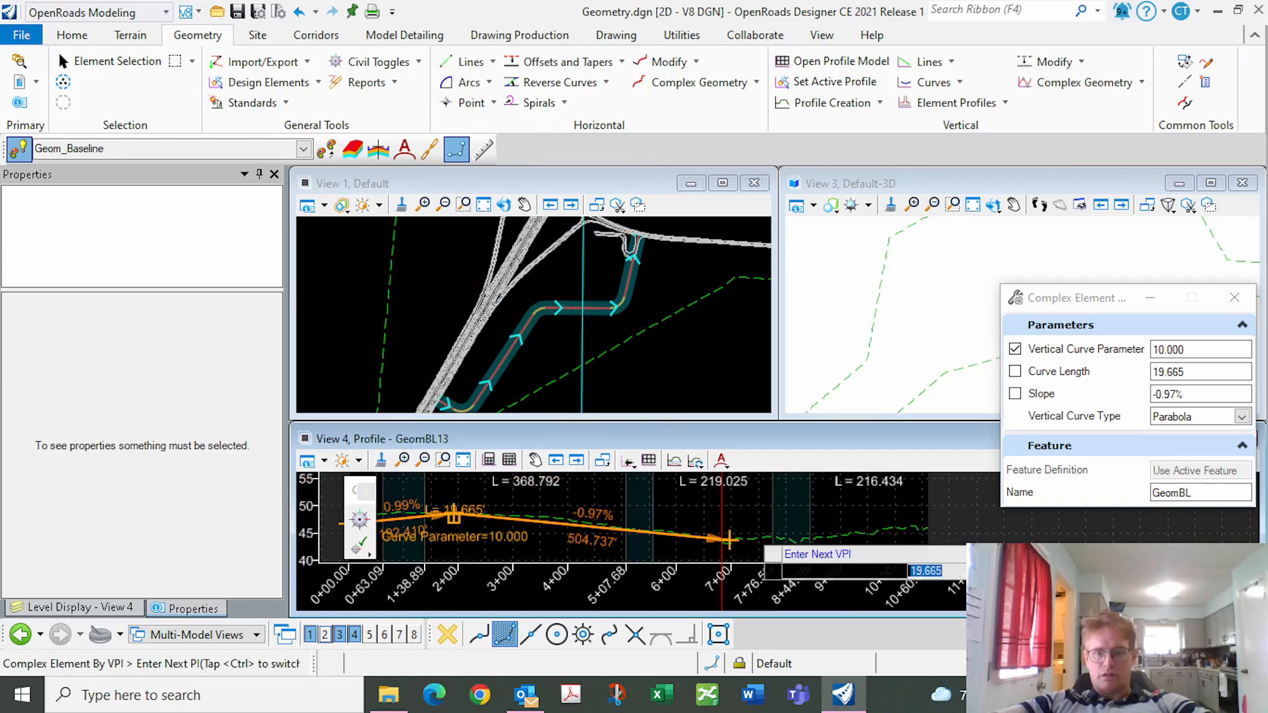
# Place the last VPI at the end of the existing ground profile, station 10+60.52, and finish the complex profile.
pyautogui.scroll(2, 945, 528)
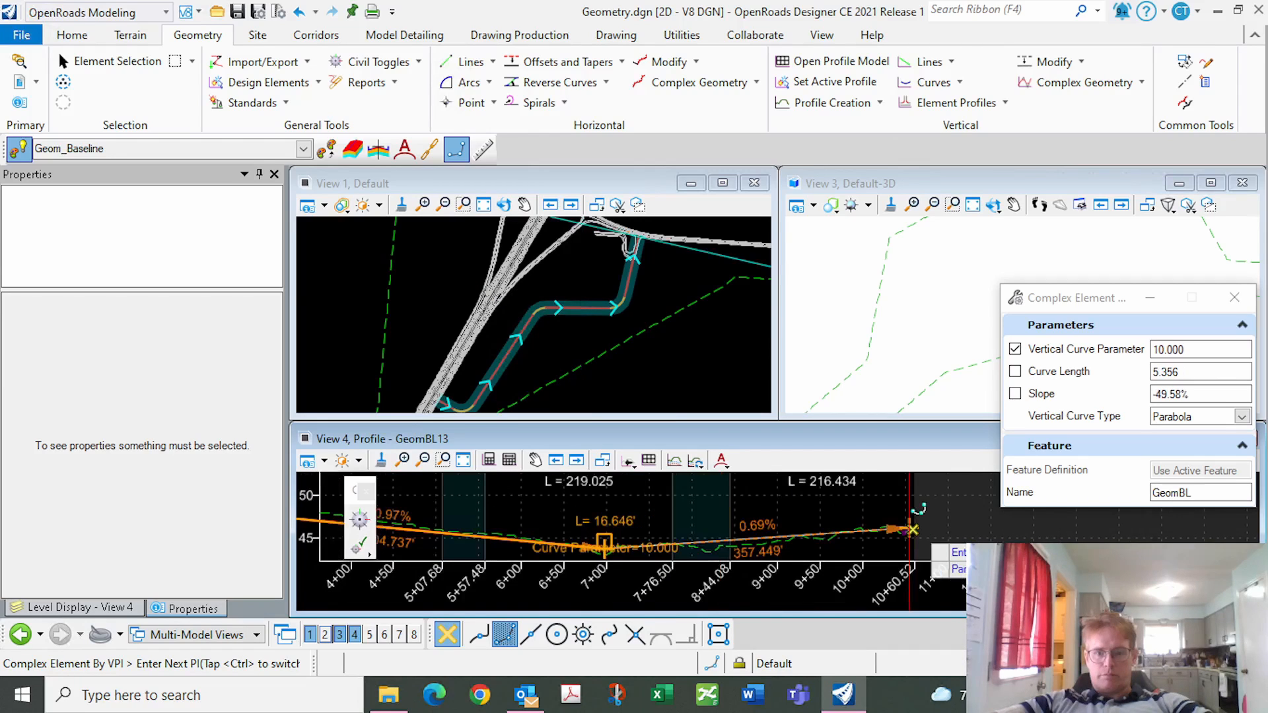
pyautogui.scroll(2, 913, 530)
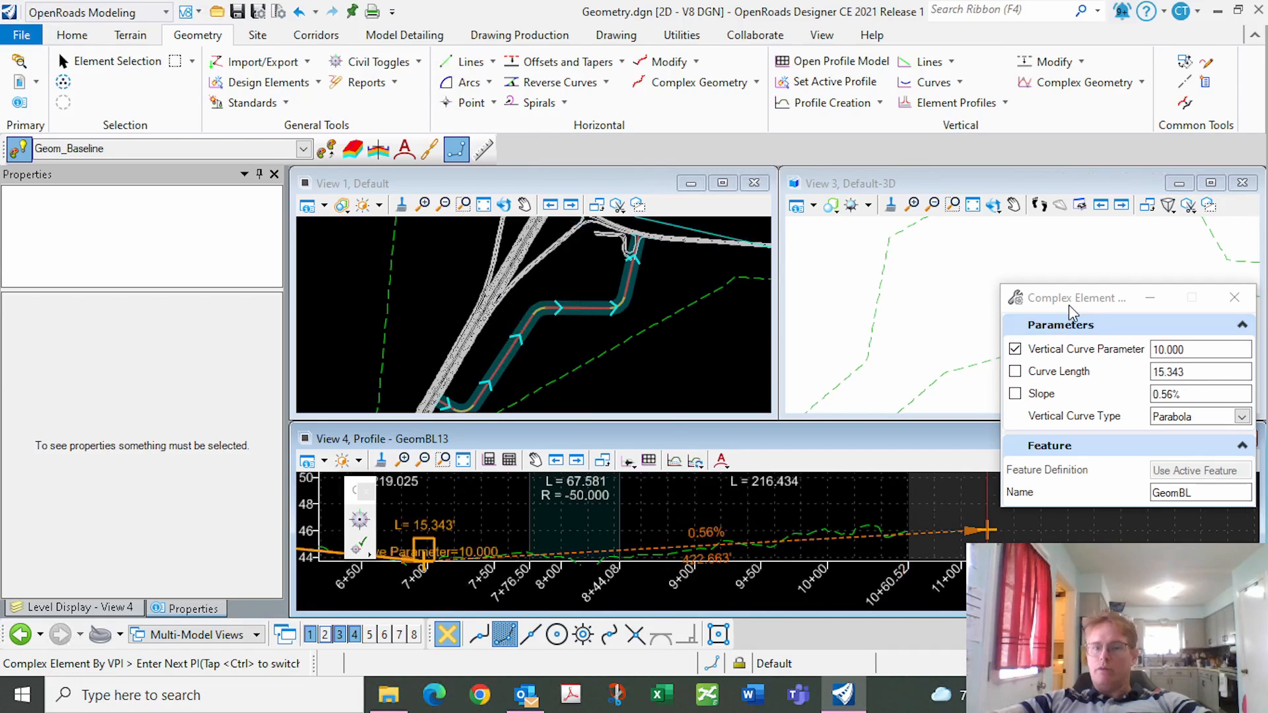
pyautogui.moveTo(1069, 304); pyautogui.dragTo(993, 304)
pyautogui.scroll(2, 922, 536)
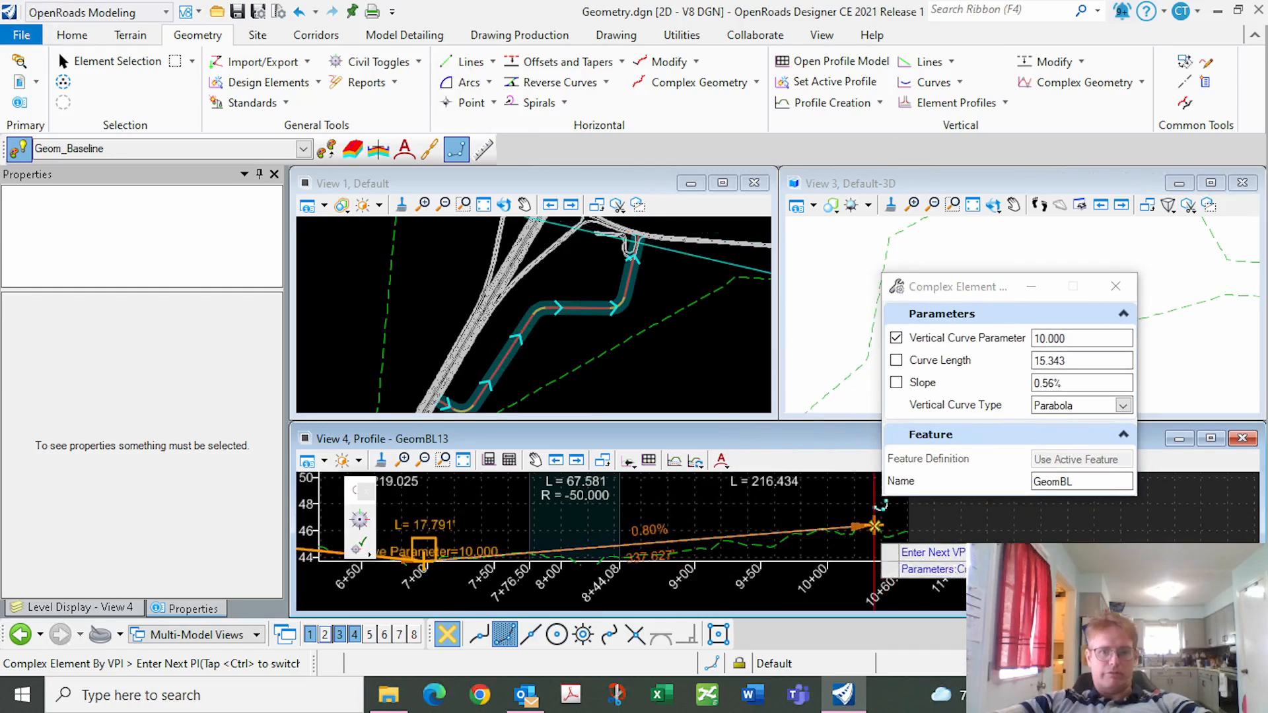
pyautogui.scroll(1, 921, 537)
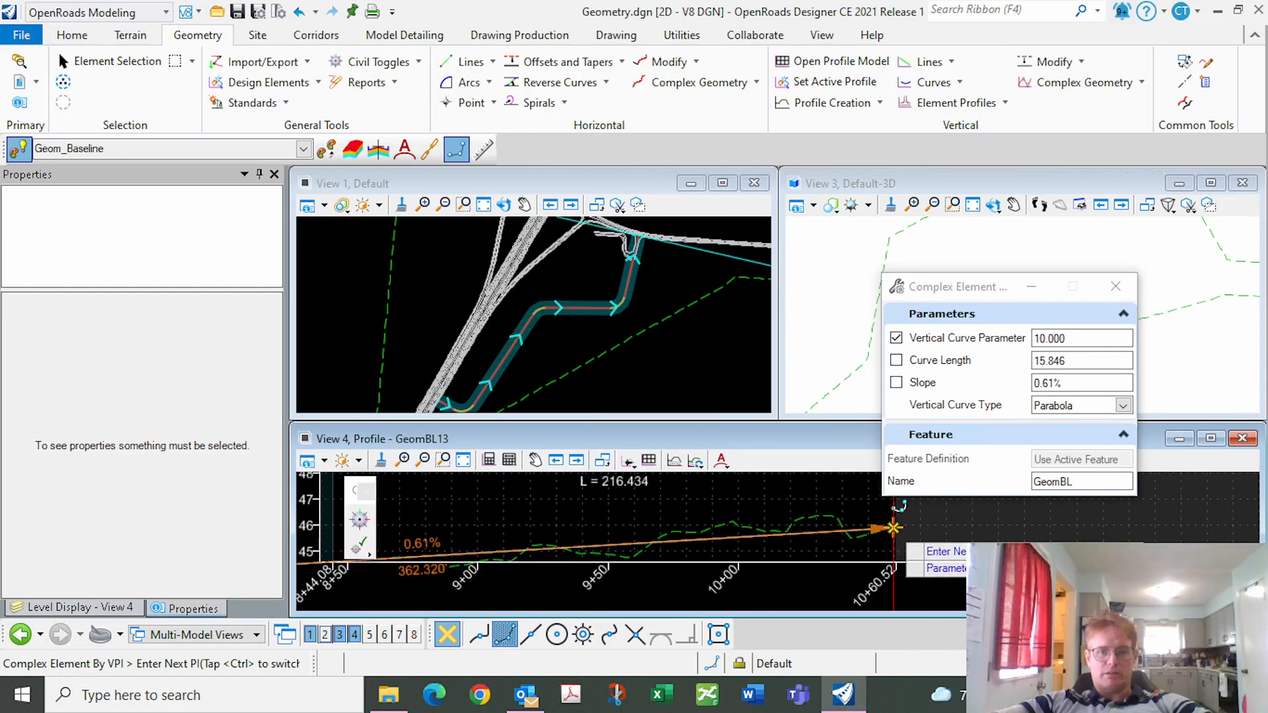
pyautogui.click(895, 528)
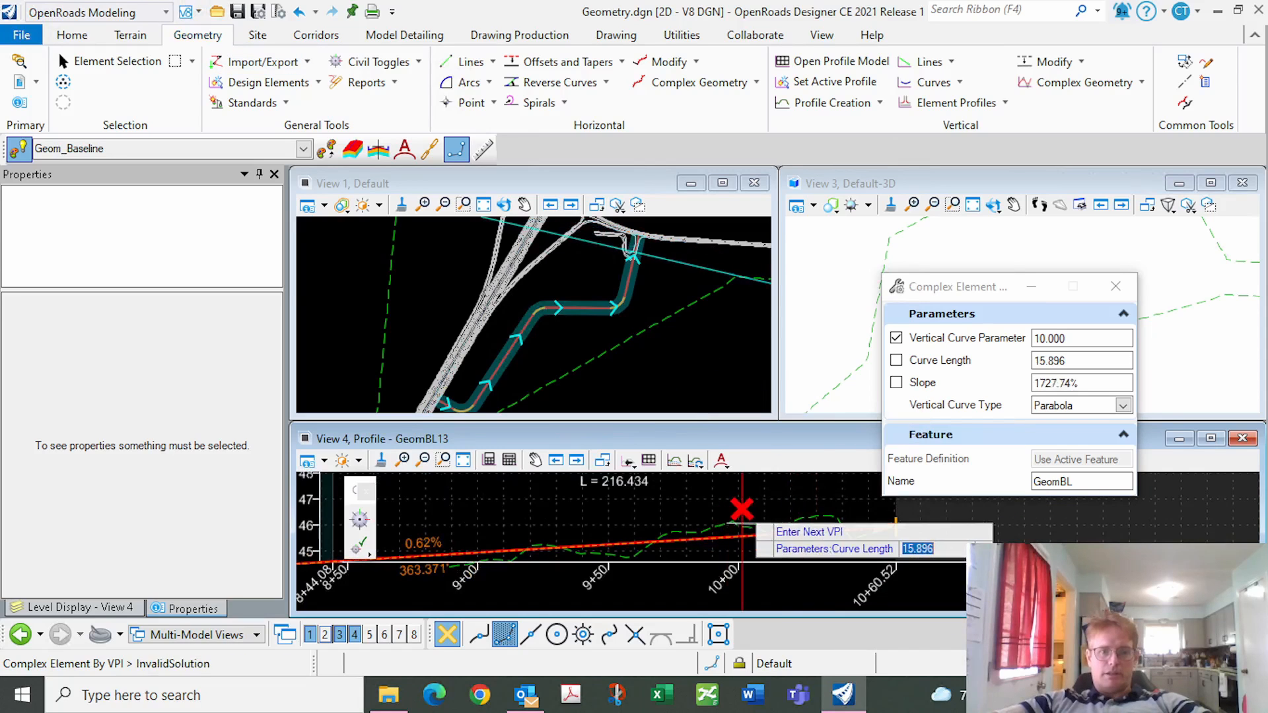
pyautogui.rightClick(742, 513)
# Maximize the View 4 profile, end the profile command and move the floating tool dialog clear of the profile line.
pyautogui.scroll(-3, 734, 528)
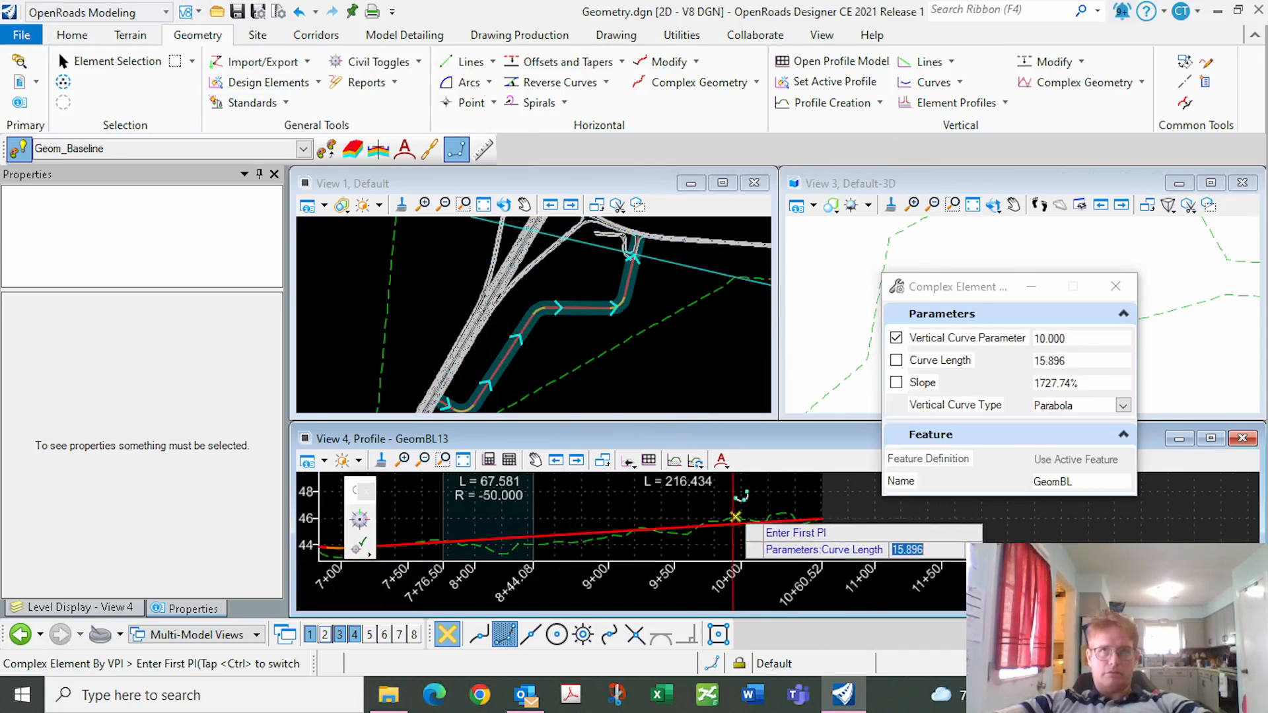
pyautogui.scroll(-5, 726, 521)
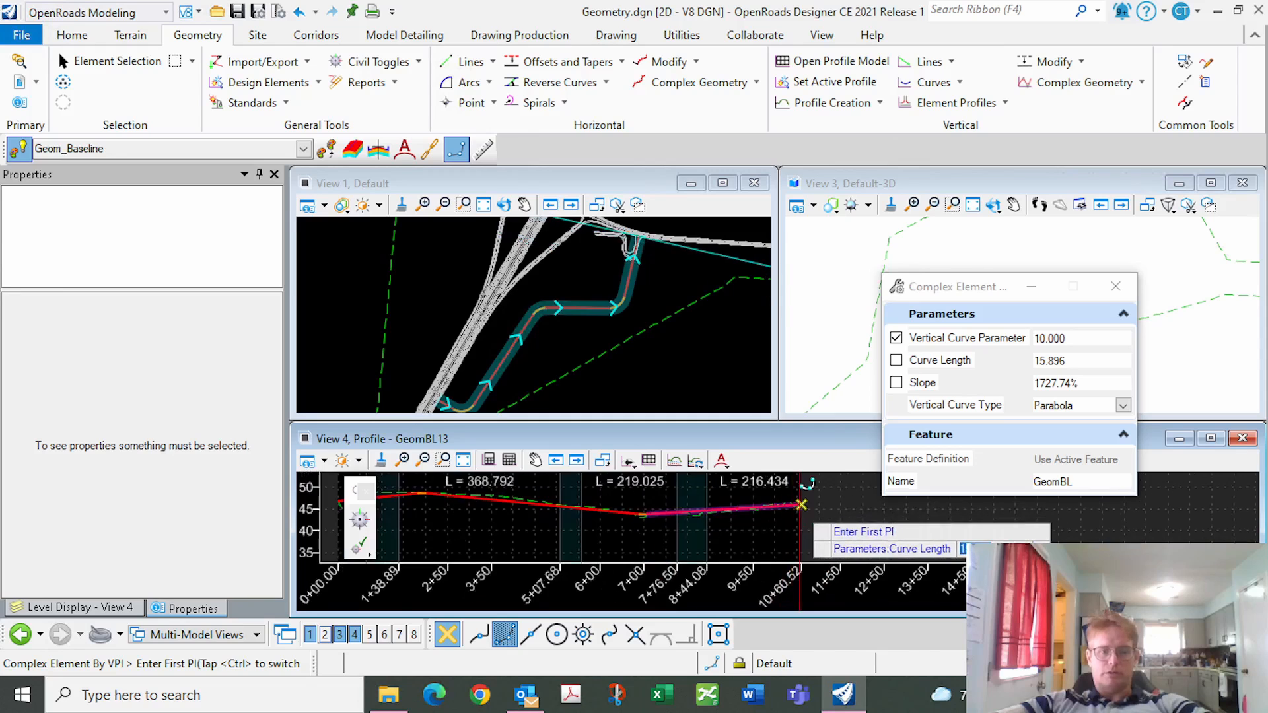
pyautogui.scroll(4, 800, 506)
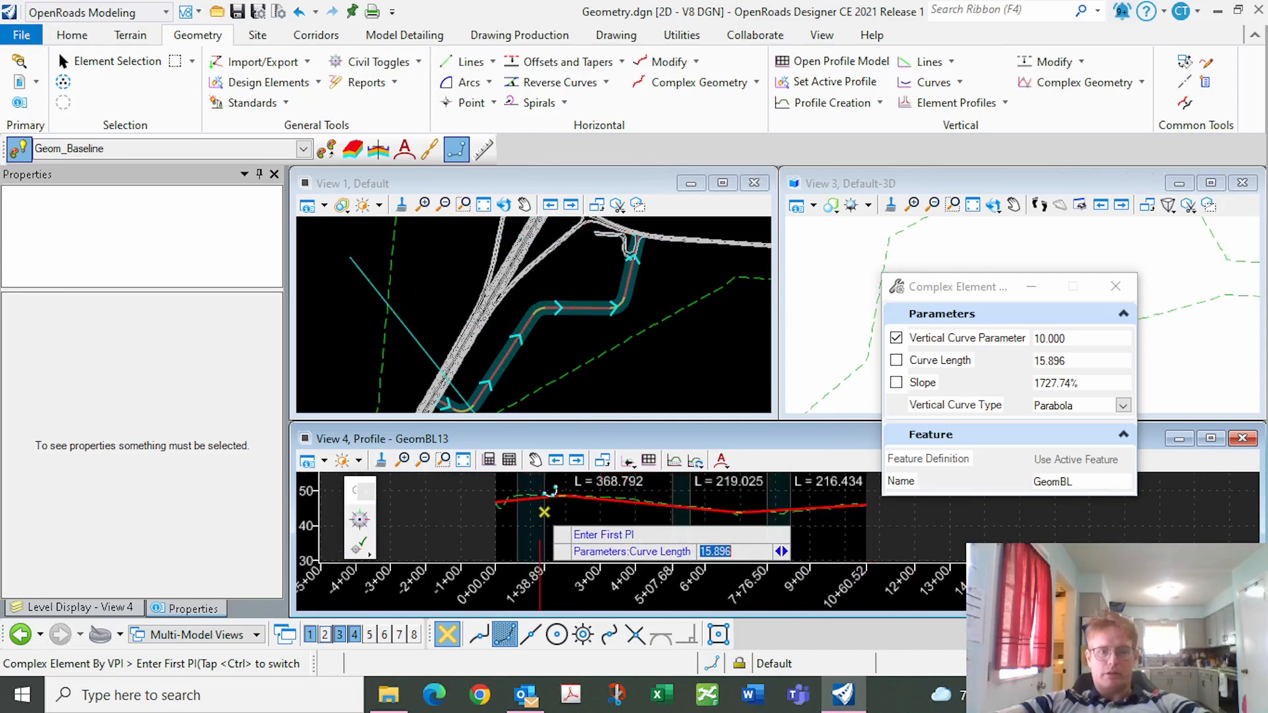
pyautogui.doubleClick(661, 441)
pyautogui.scroll(-2, 678, 467)
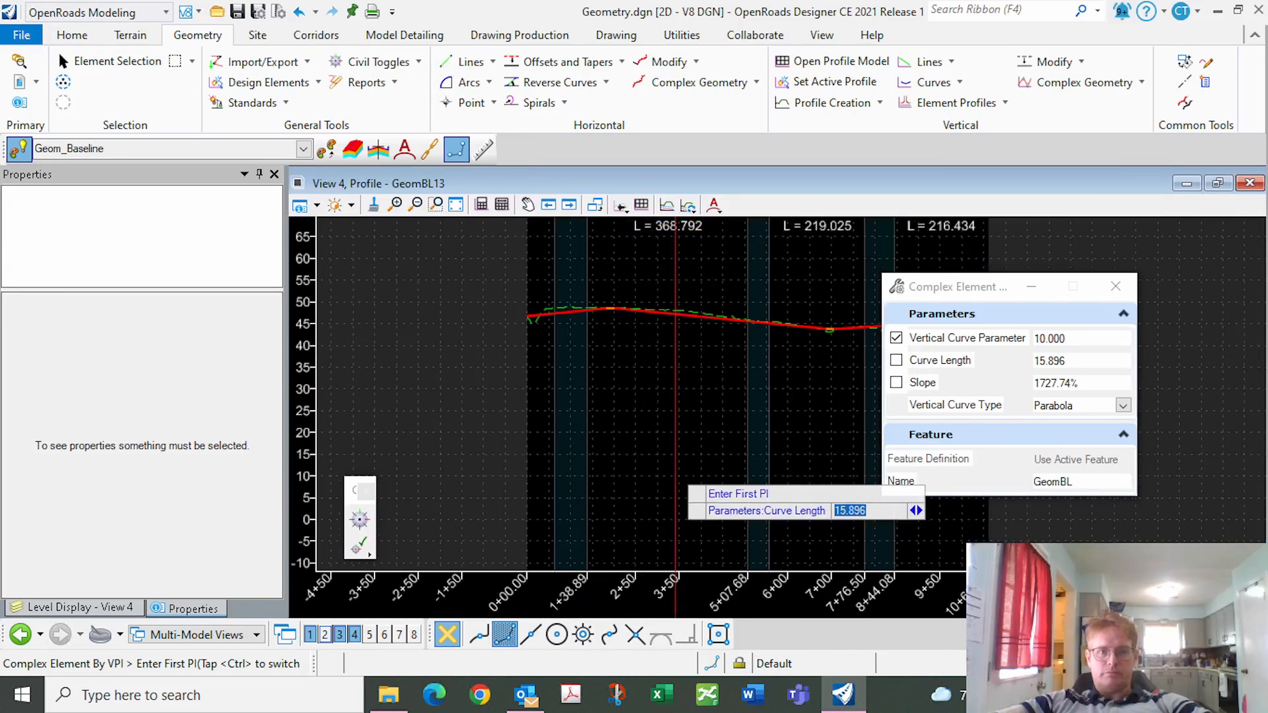
pyautogui.scroll(4, 657, 281)
pyautogui.press('Escape')
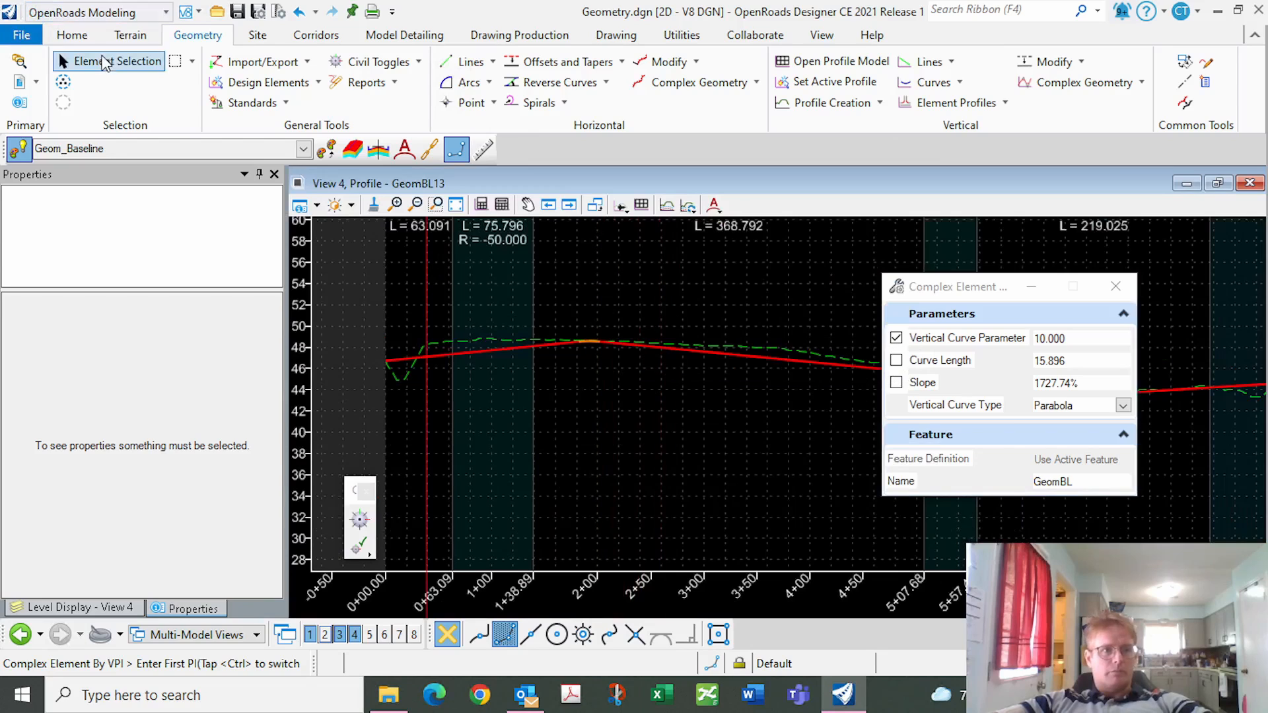
pyautogui.moveTo(985, 290); pyautogui.dragTo(782, 512)
# Set the length of the crest vertical curve near station 2+00 to 60.
pyautogui.click(630, 350)
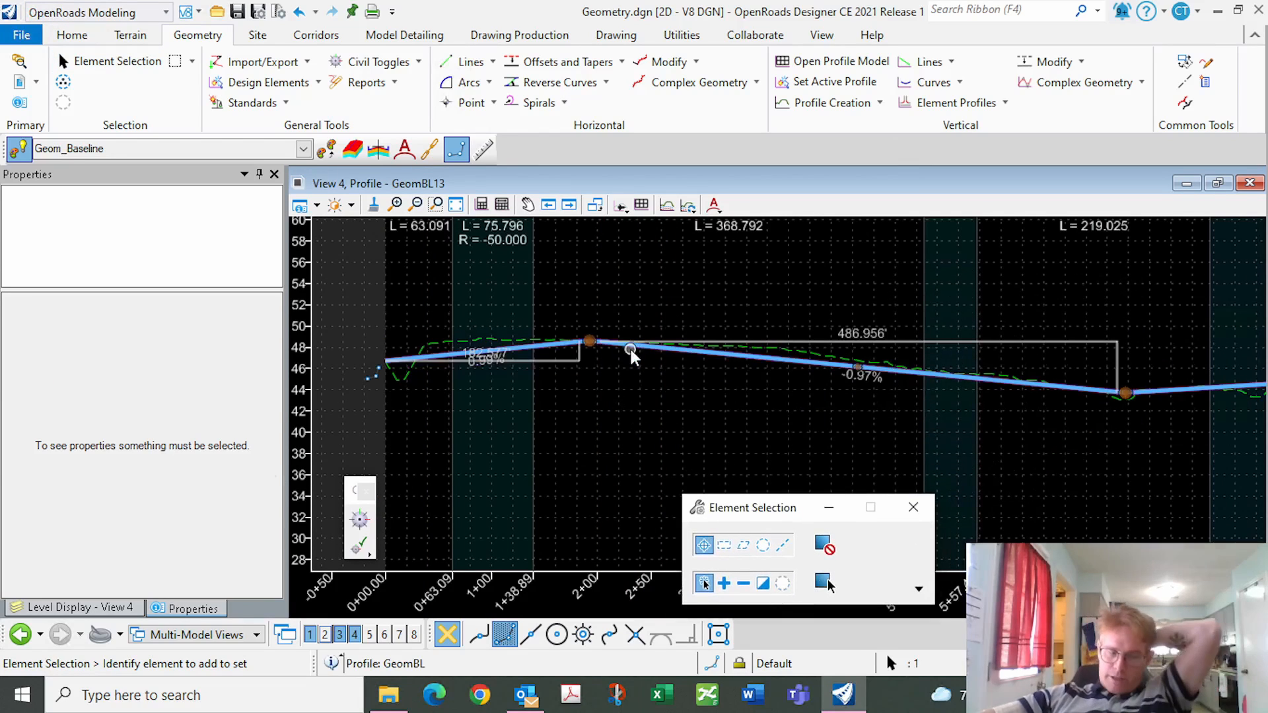
pyautogui.moveTo(630, 352)
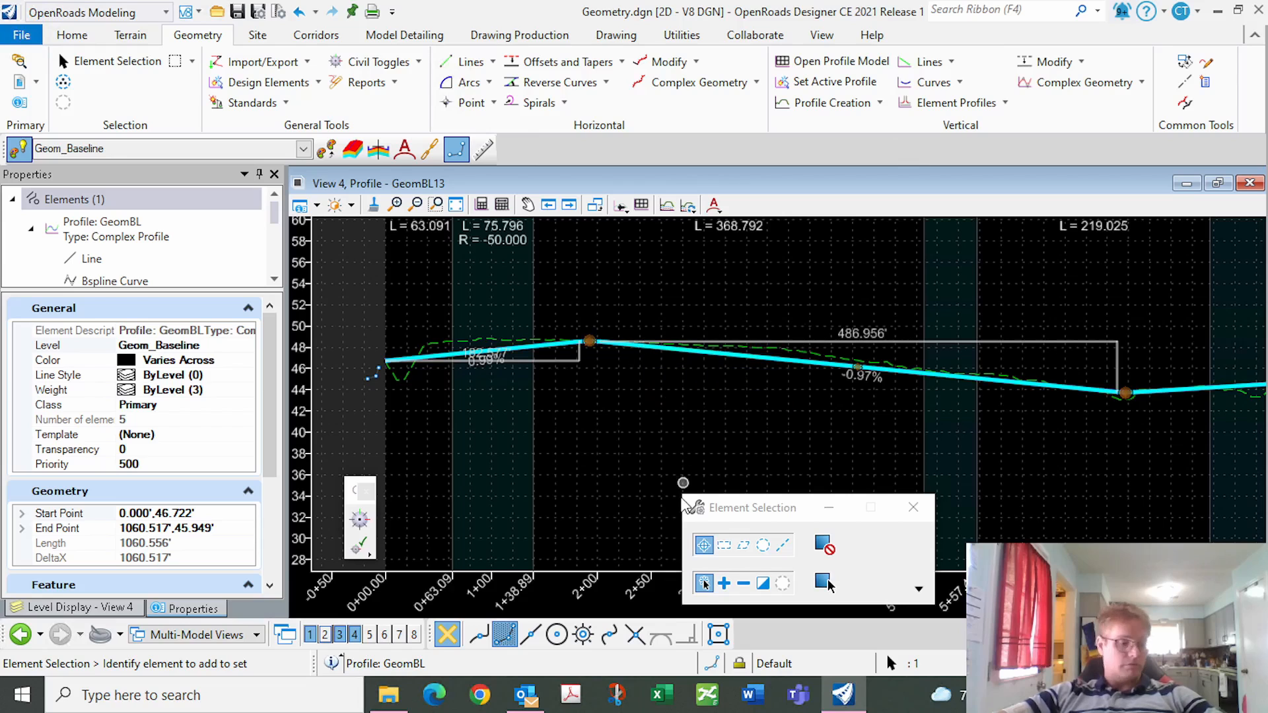
pyautogui.click(662, 382)
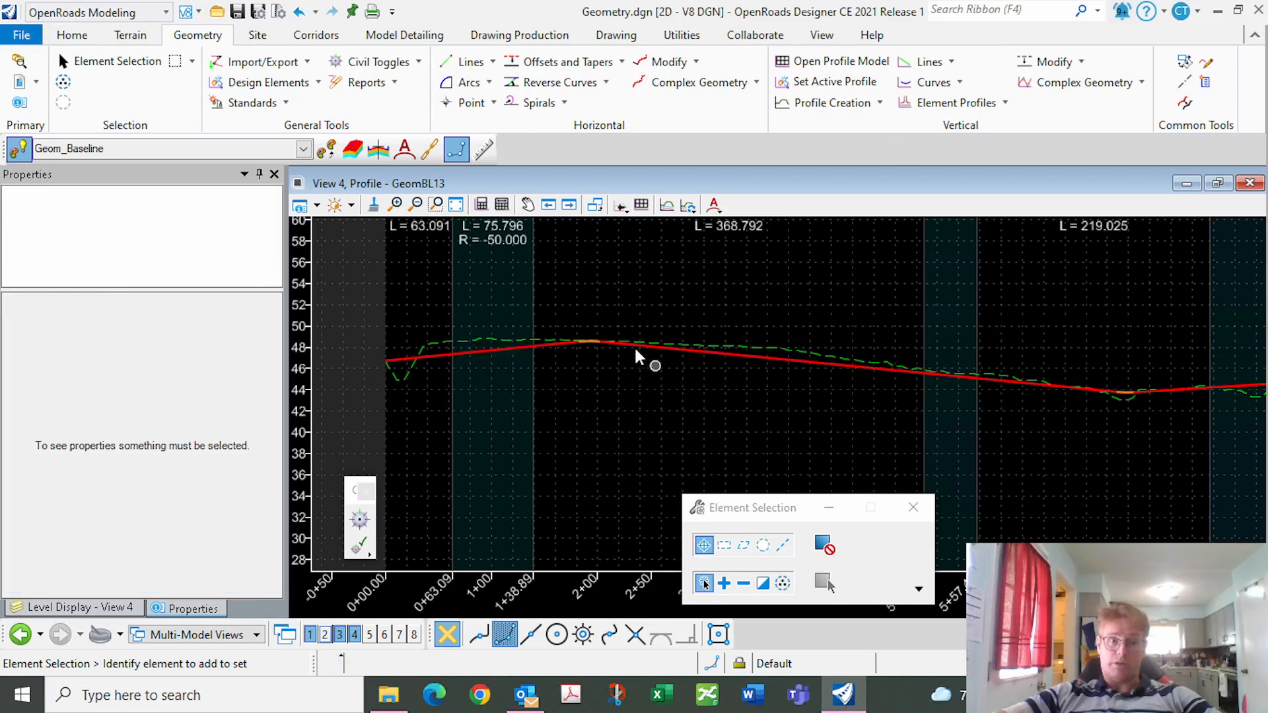
pyautogui.scroll(4, 590, 343)
pyautogui.click(593, 351)
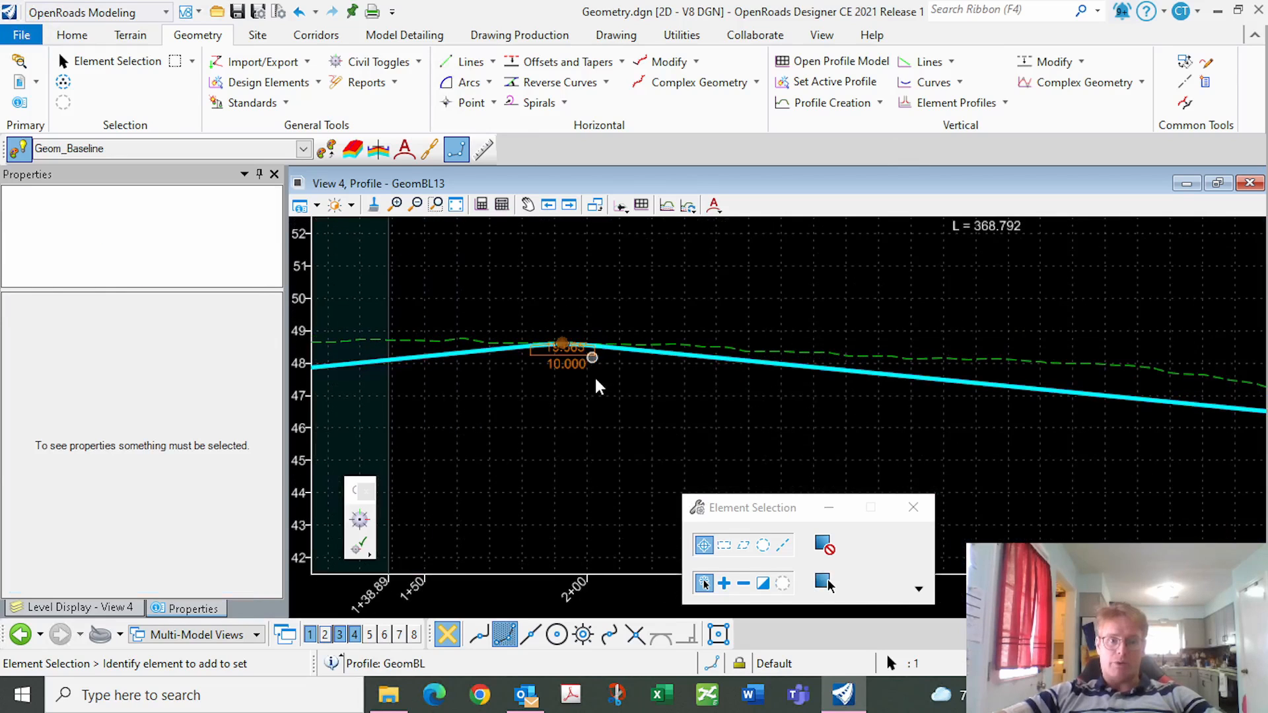
pyautogui.scroll(1, 567, 364)
pyautogui.scroll(2, 566, 368)
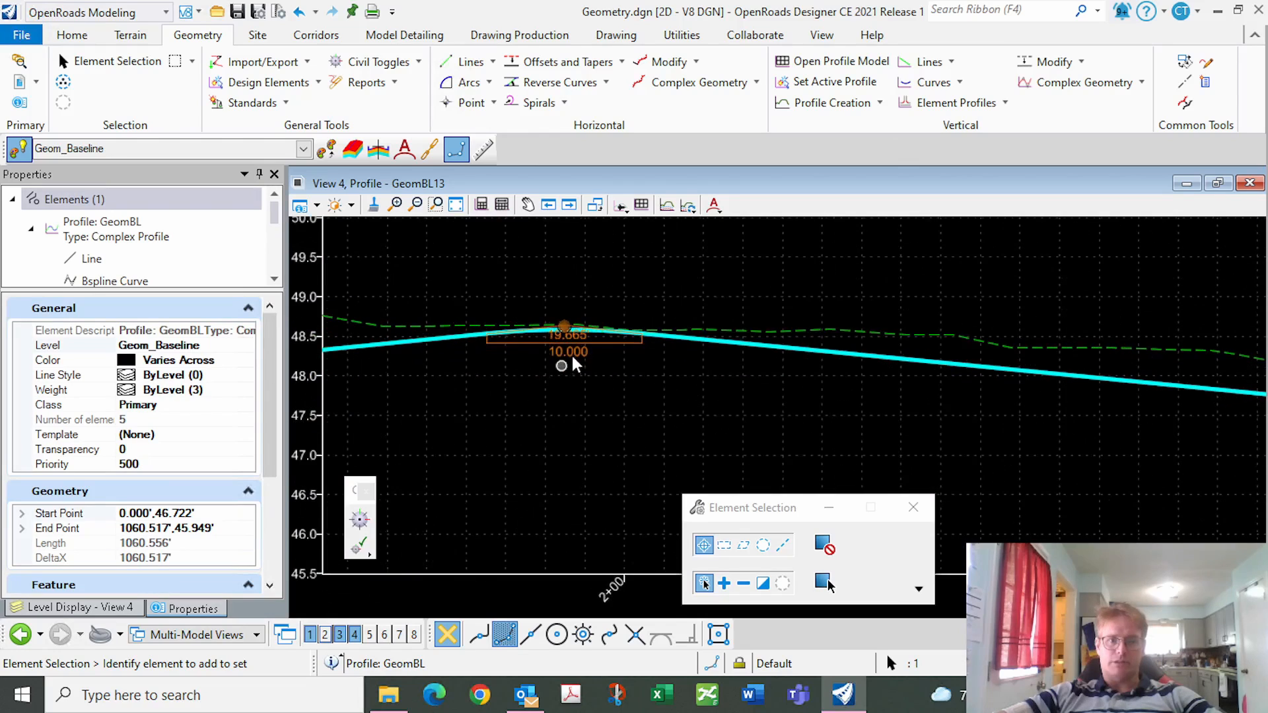
pyautogui.click(583, 338)
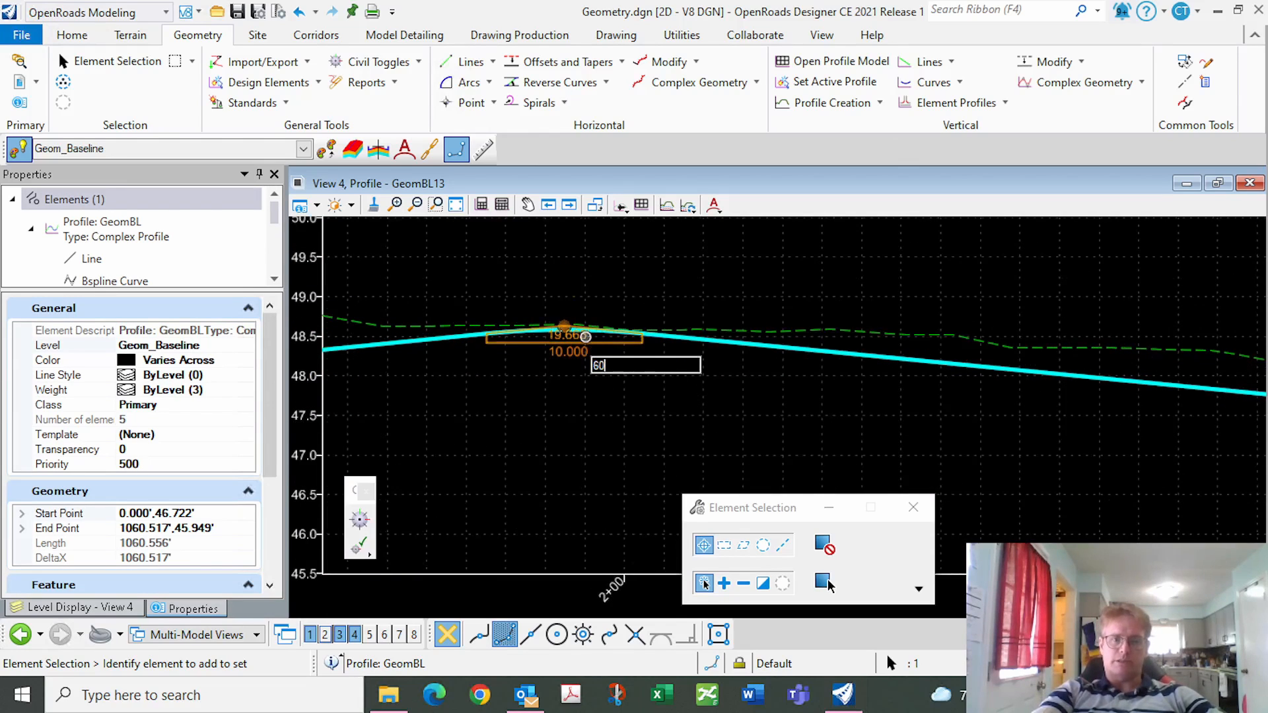
pyautogui.write('60')
pyautogui.press('Return')
pyautogui.click(549, 469)
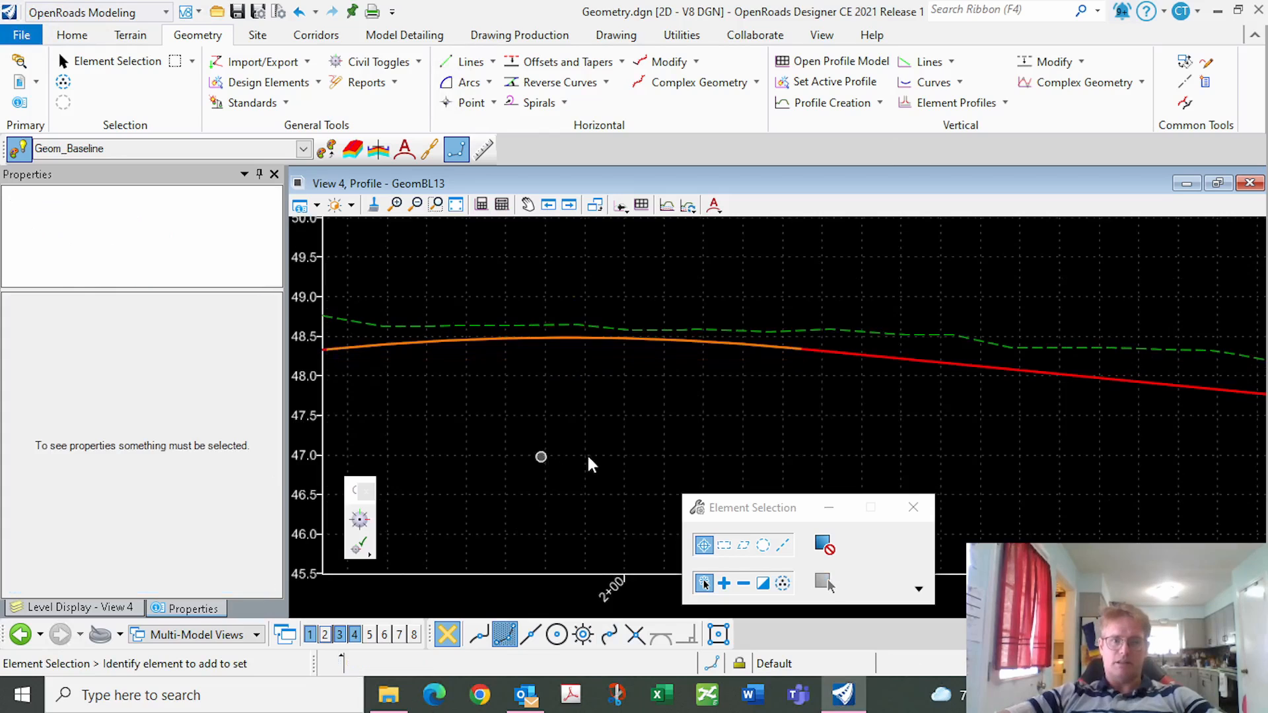
# Set the crest curve's VPI station to 200, keeping its elevation.
pyautogui.scroll(-1, 572, 473)
pyautogui.click(565, 391)
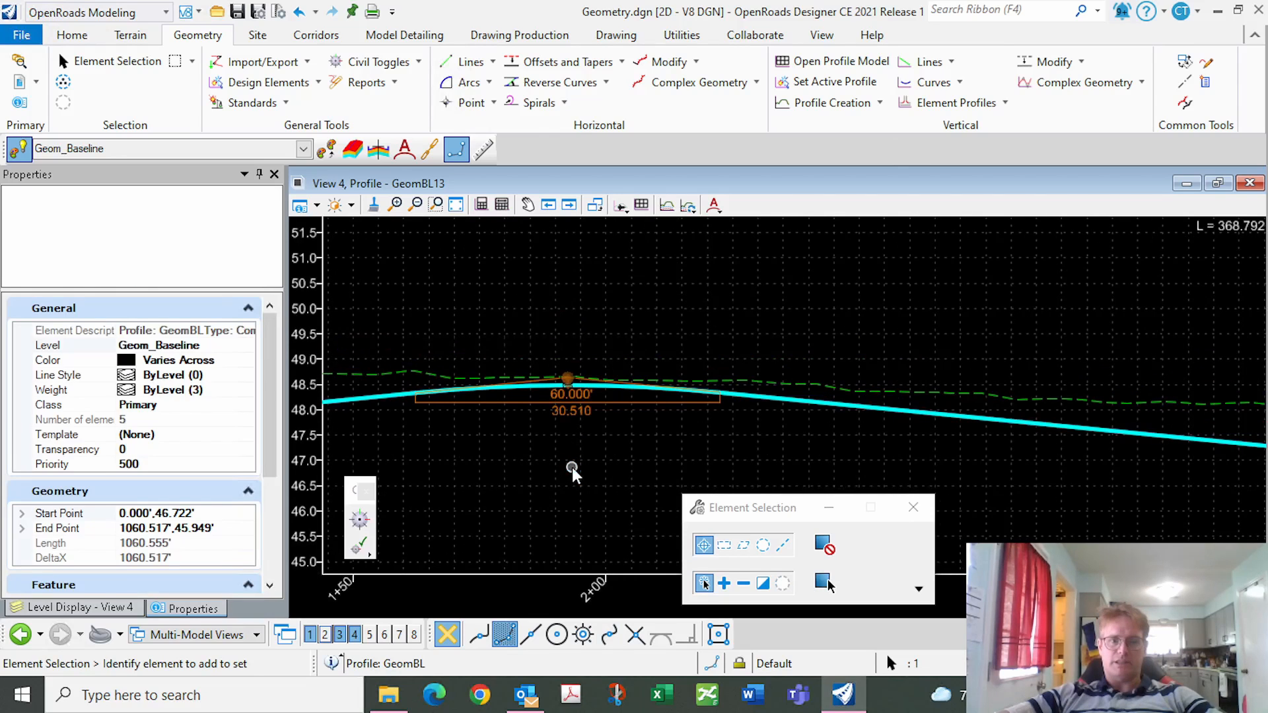
pyautogui.scroll(-2, 568, 462)
pyautogui.scroll(-2, 542, 343)
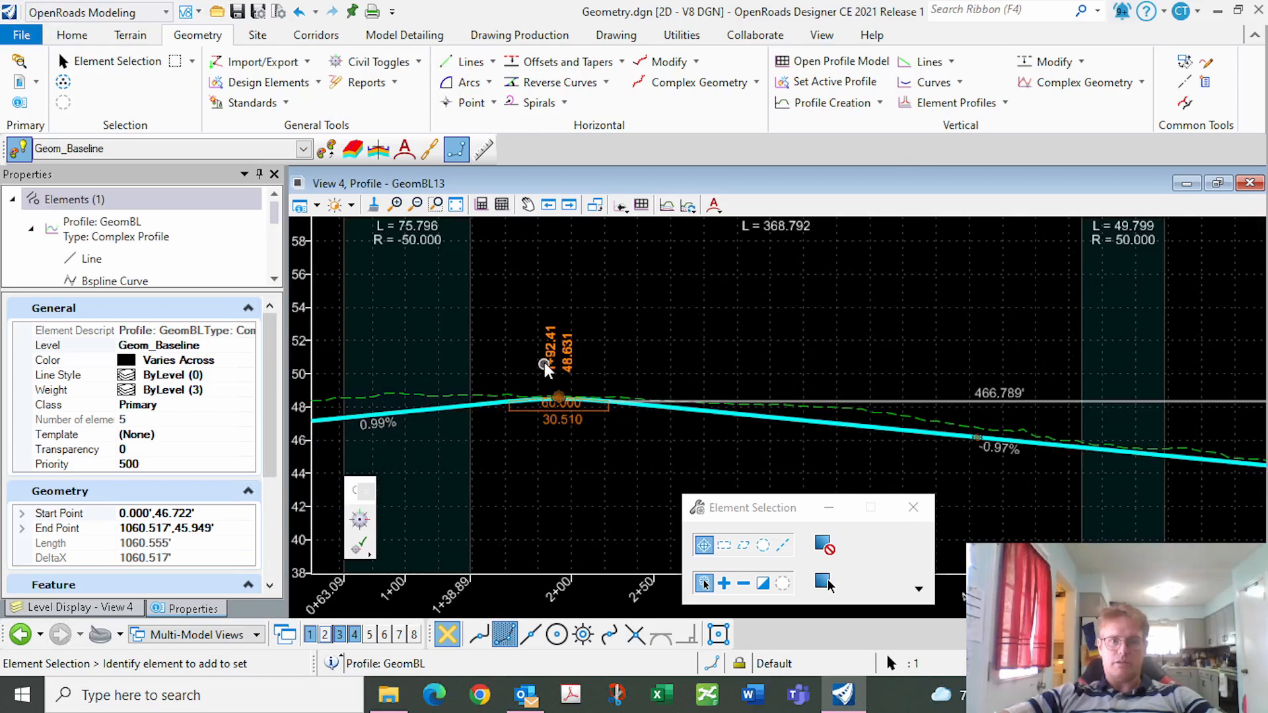
pyautogui.click(566, 362)
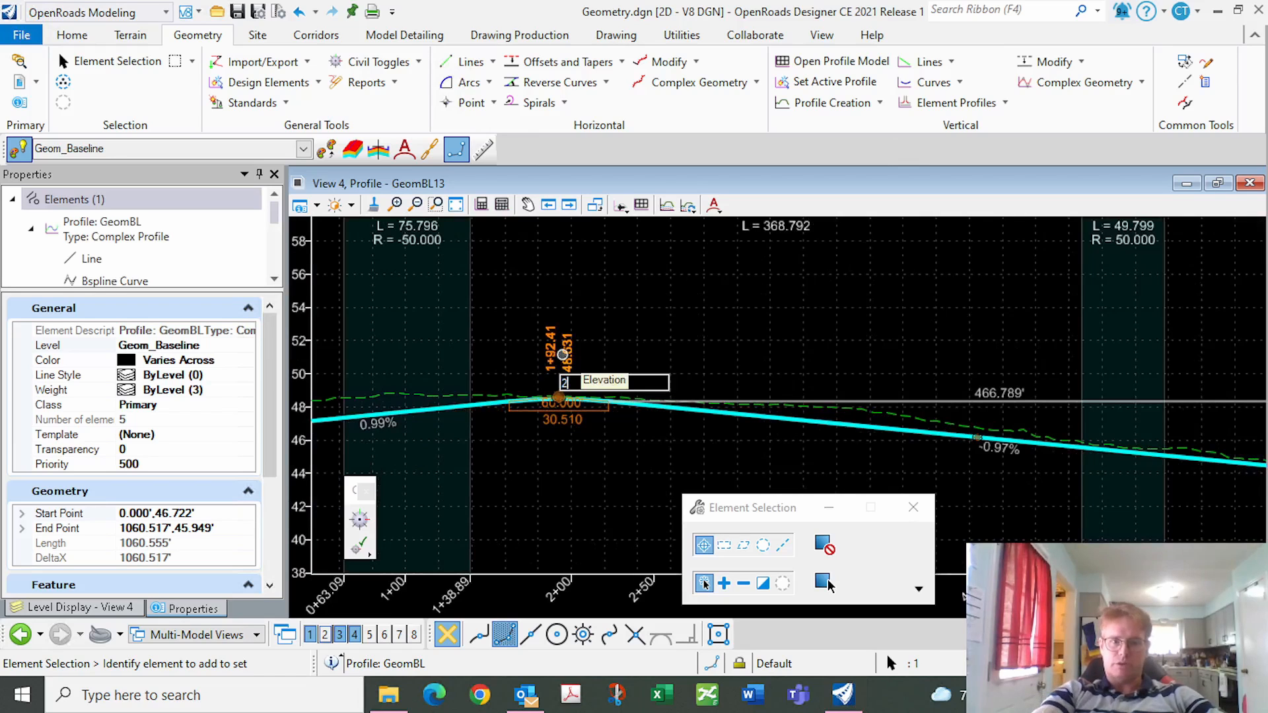
pyautogui.write('200')
pyautogui.press('Return')
pyautogui.click(624, 338)
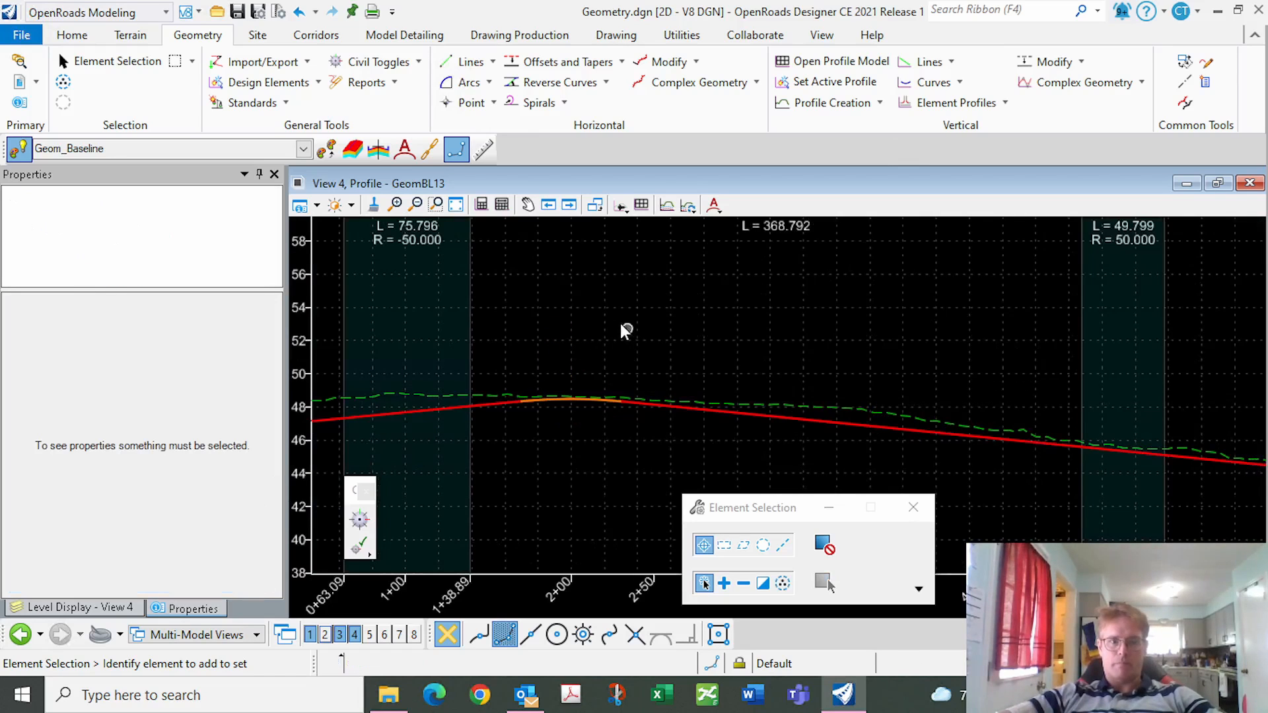
# Set the length of the sag vertical curve near station 7+00 to 60.
pyautogui.scroll(-4, 502, 340)
pyautogui.scroll(5, 774, 368)
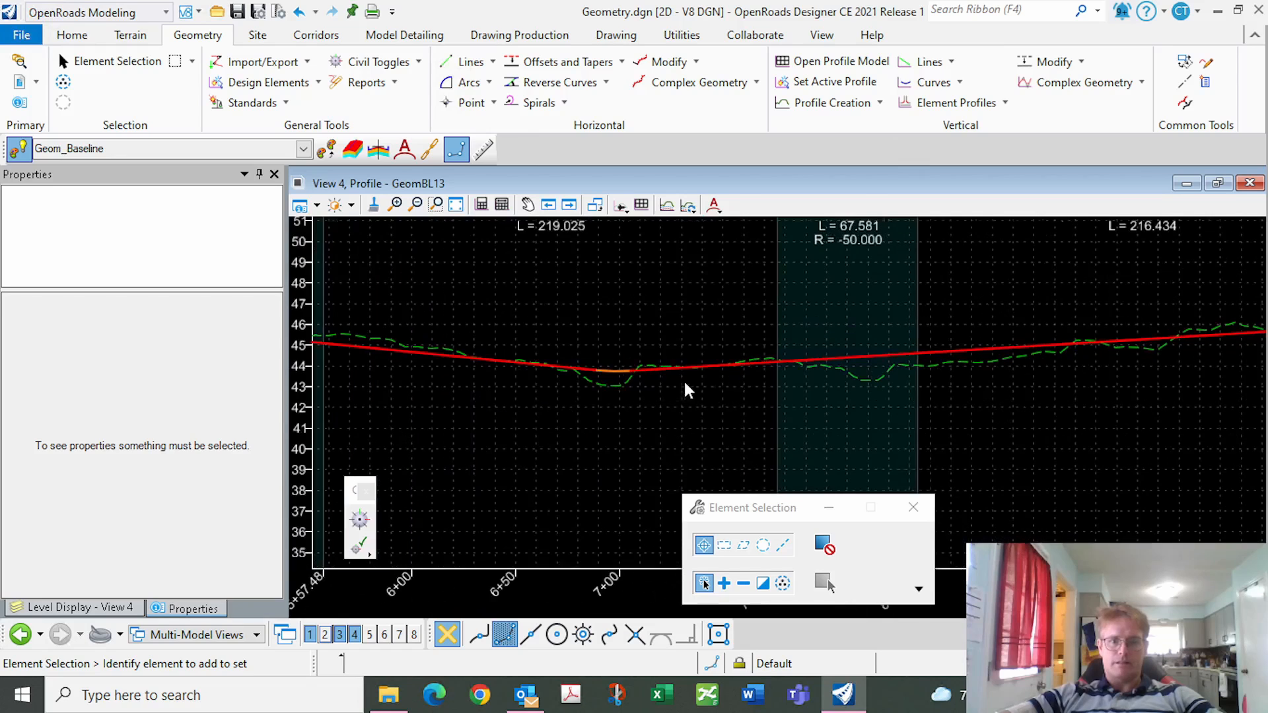
pyautogui.click(607, 374)
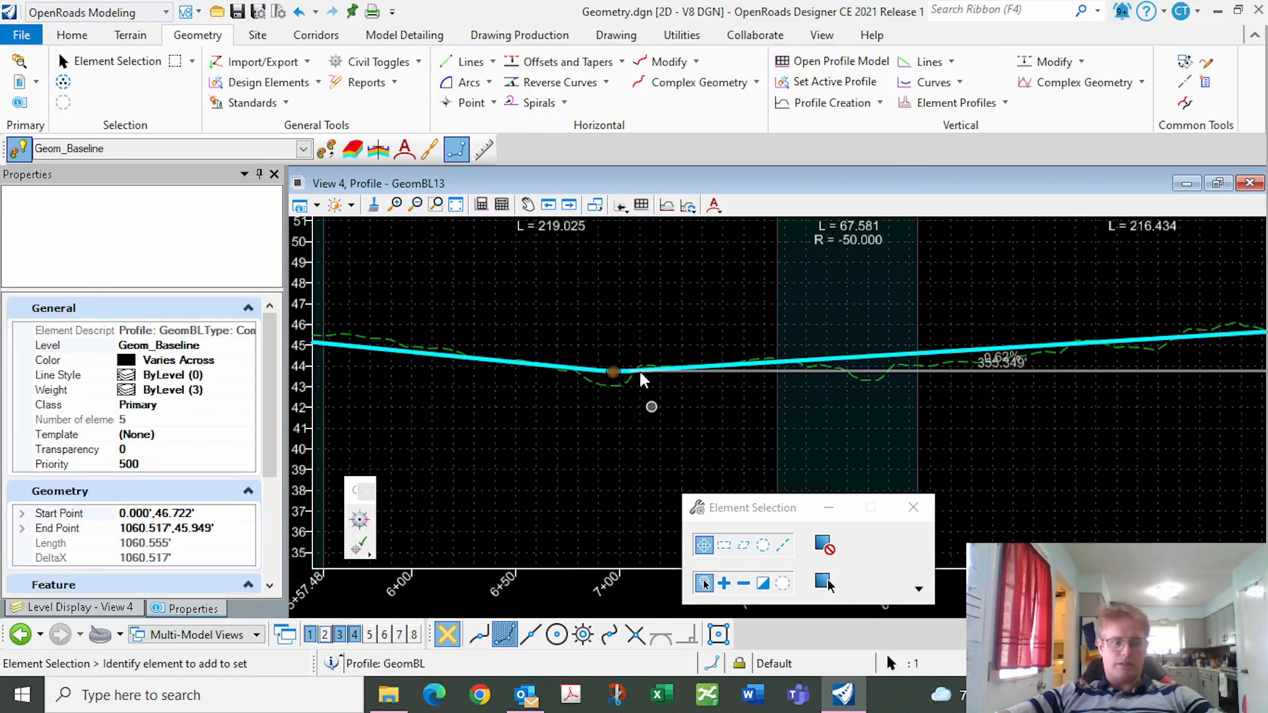
pyautogui.scroll(1, 641, 378)
pyautogui.scroll(3, 617, 396)
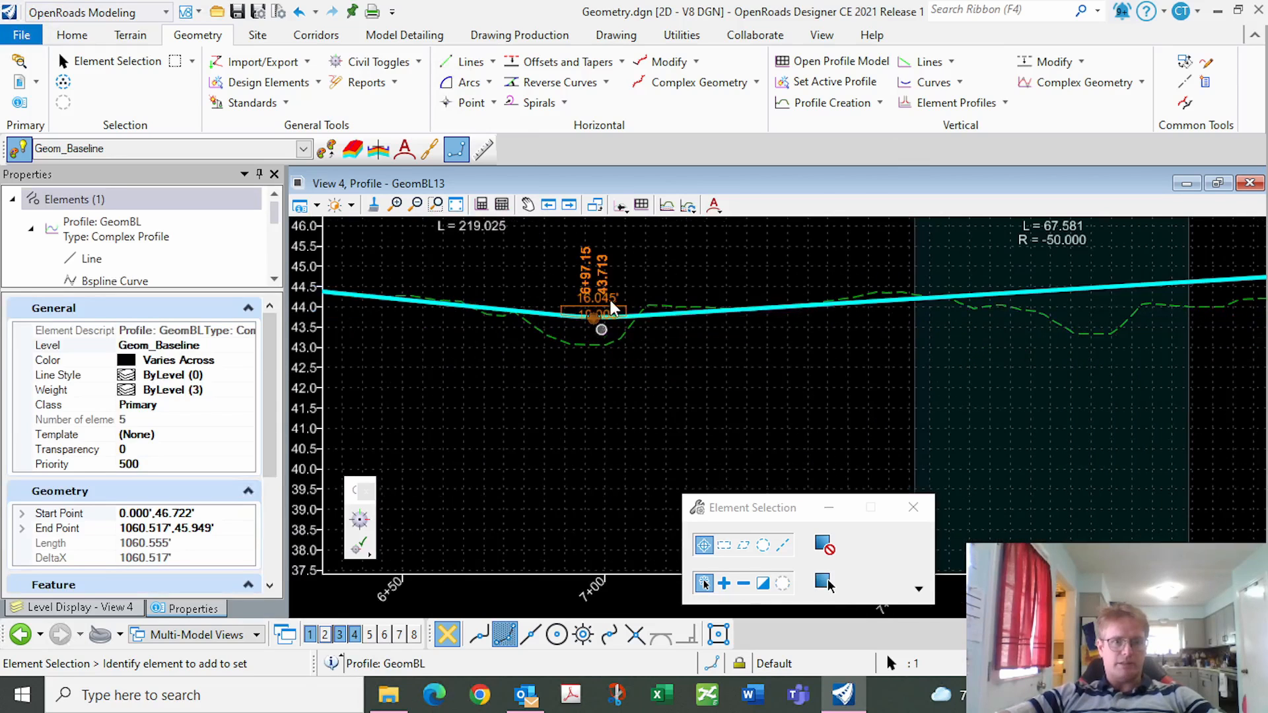
pyautogui.scroll(2, 601, 326)
pyautogui.click(582, 325)
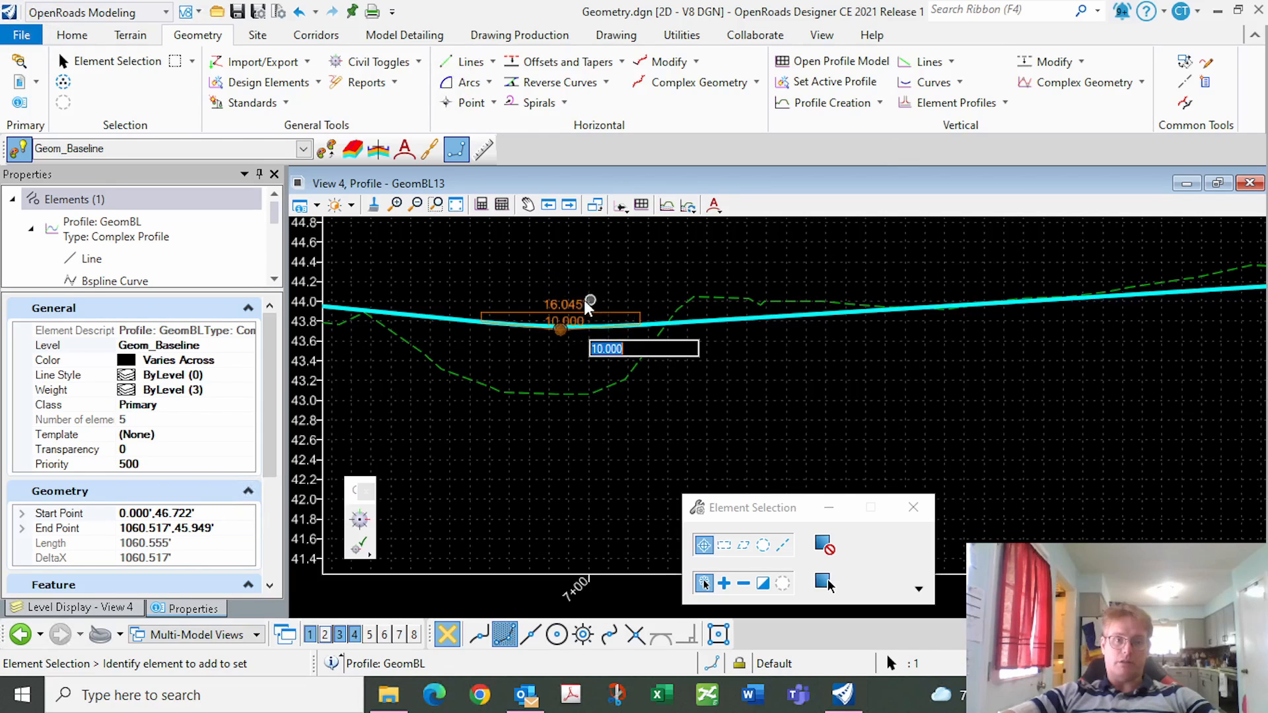
pyautogui.click(582, 307)
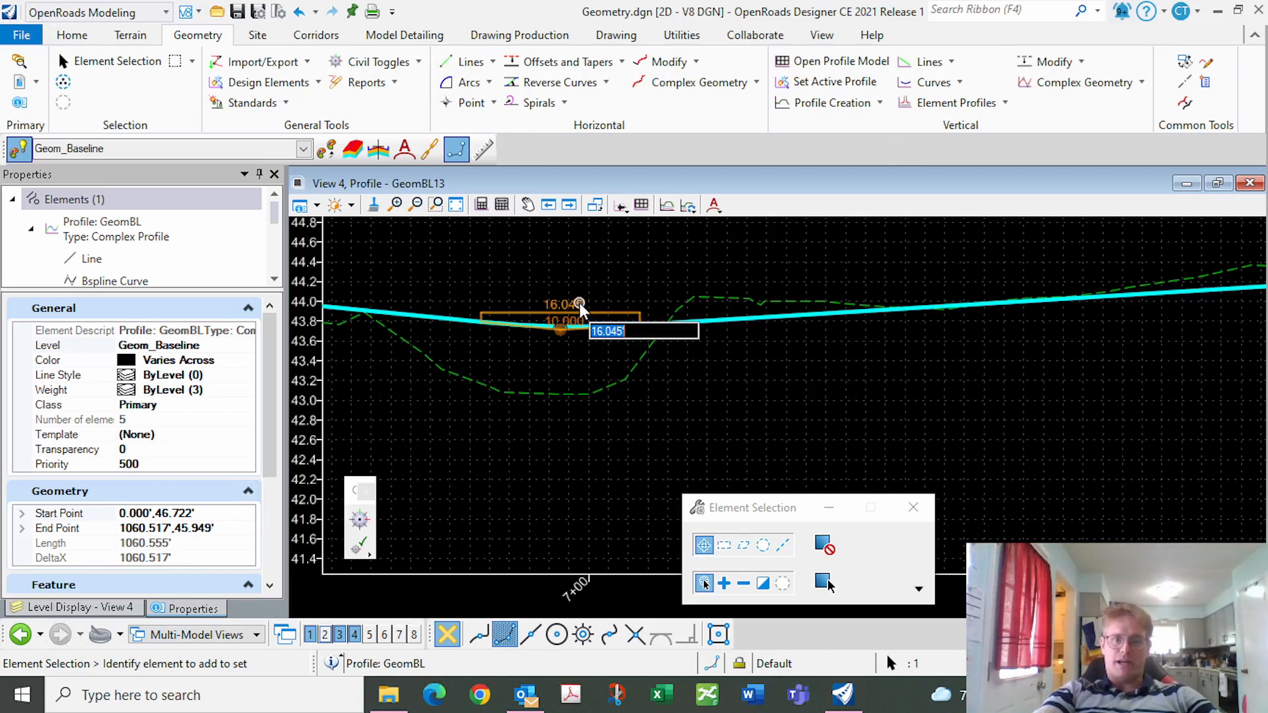
pyautogui.write('60')
pyautogui.press('Return')
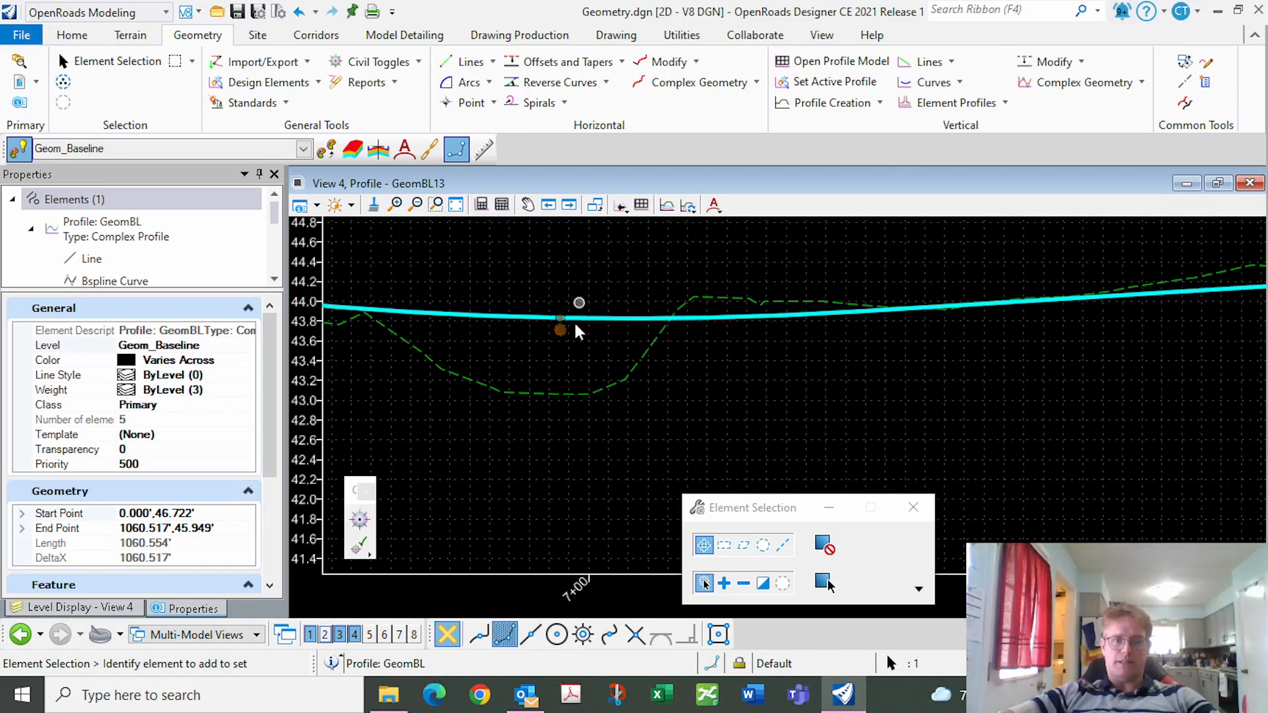
pyautogui.click(682, 371)
# Set the sag curve's VPI station to 7+00, keeping its elevation.
pyautogui.scroll(-4, 600, 411)
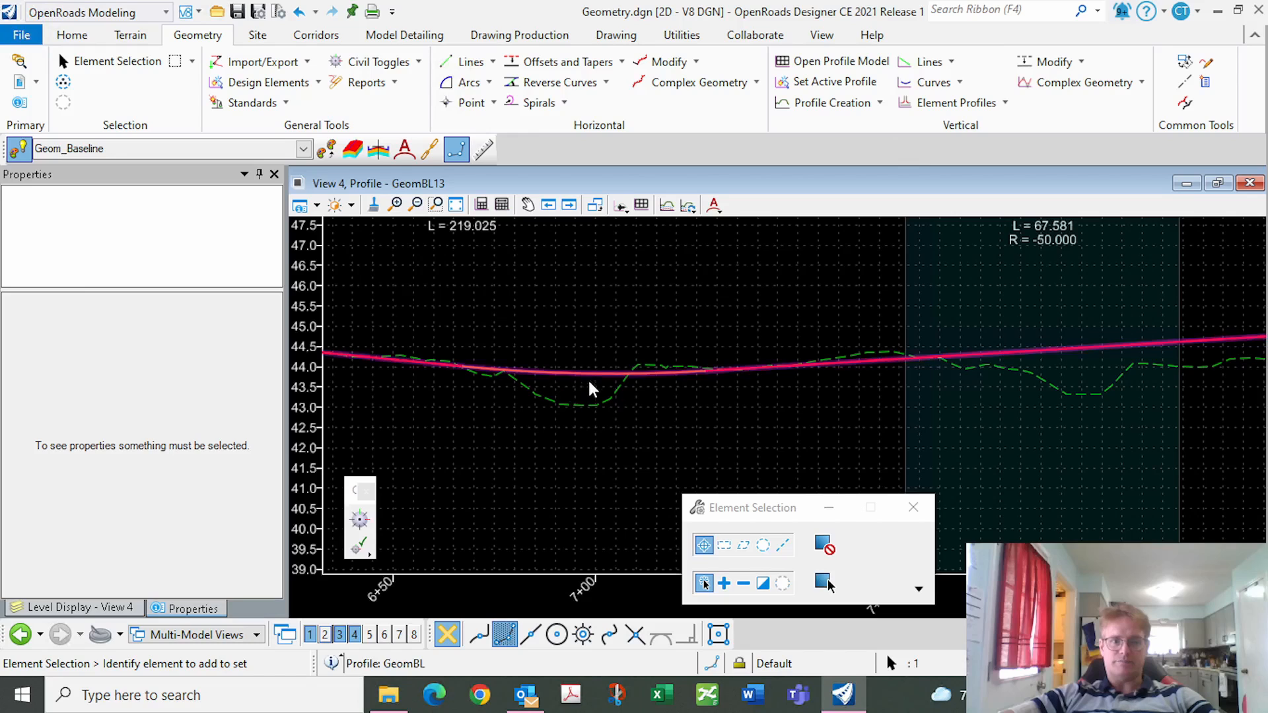
pyautogui.click(588, 380)
pyautogui.scroll(-5, 548, 429)
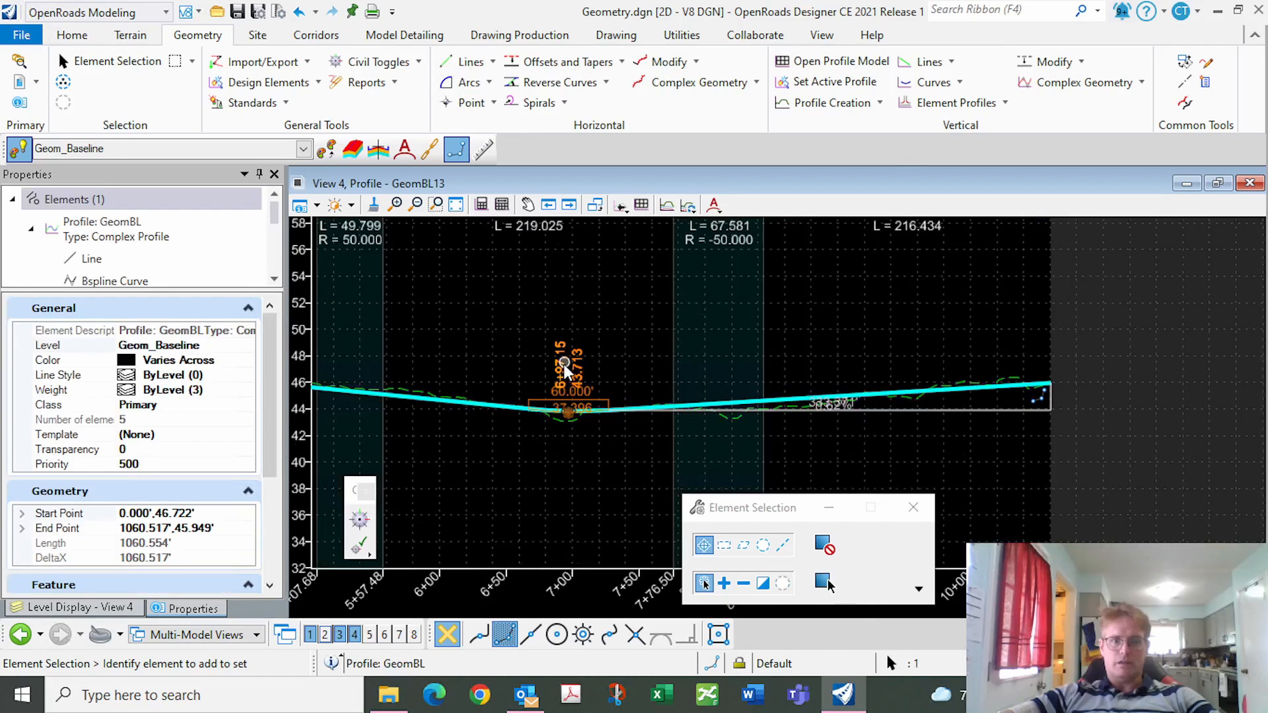
pyautogui.click(560, 365)
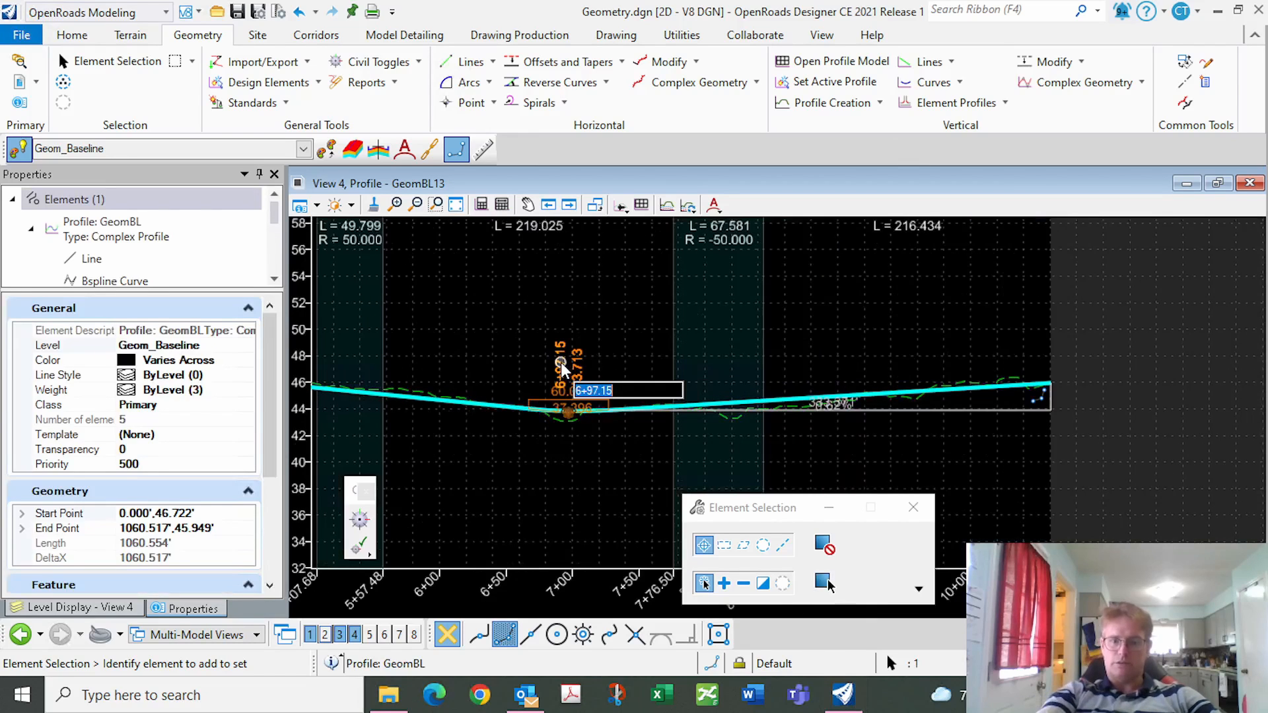
pyautogui.write('7+00')
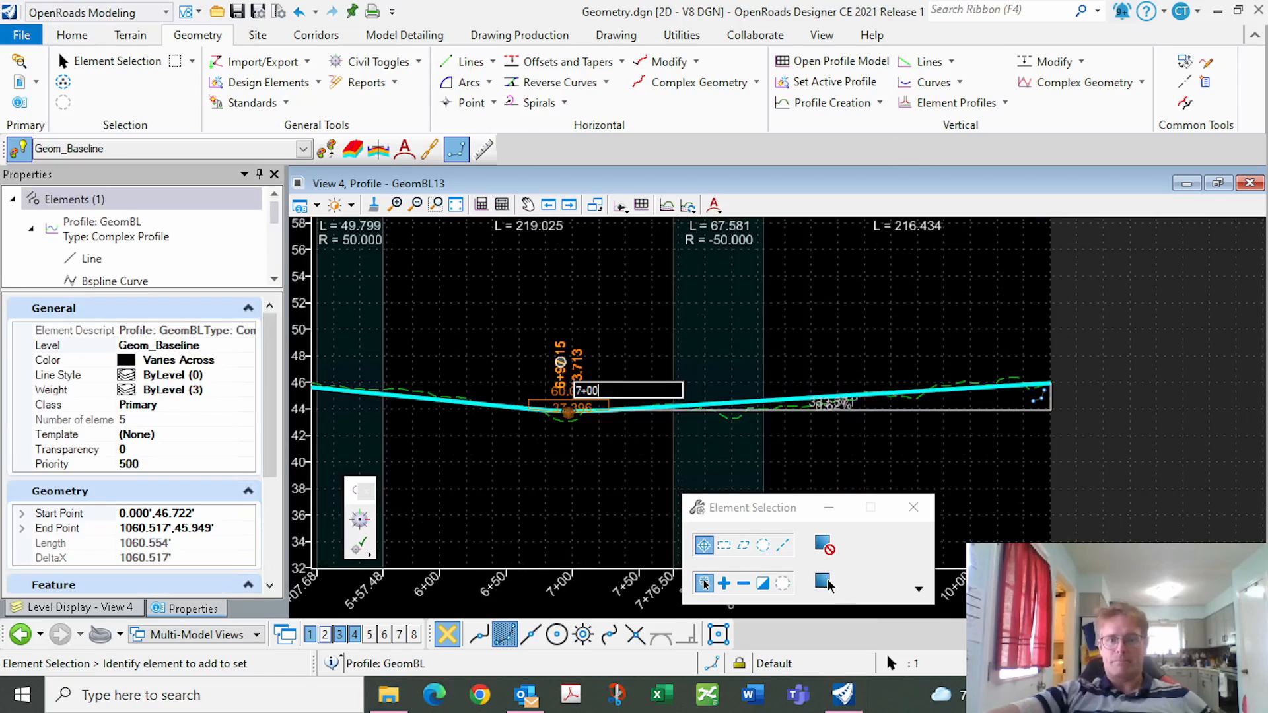
pyautogui.press('Return')
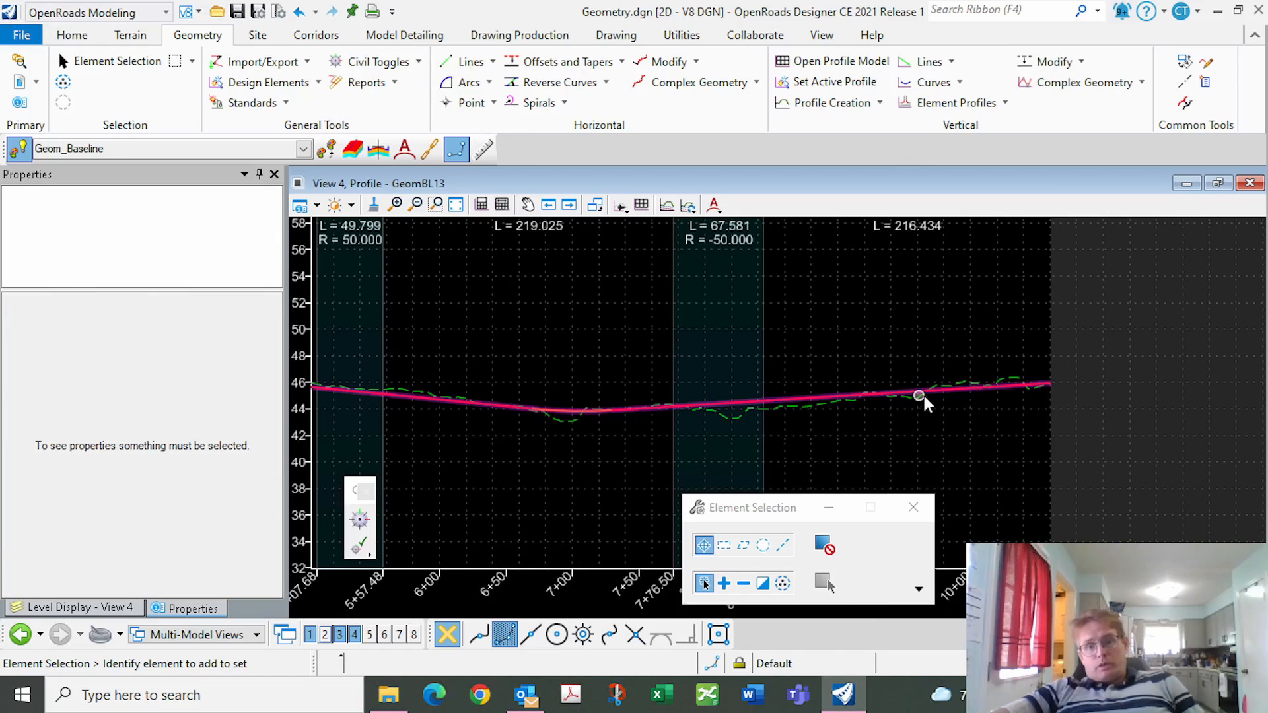
# Check the profile's end point, clear the selection and open the table editor for the GeomBL profile.
pyautogui.click(950, 393)
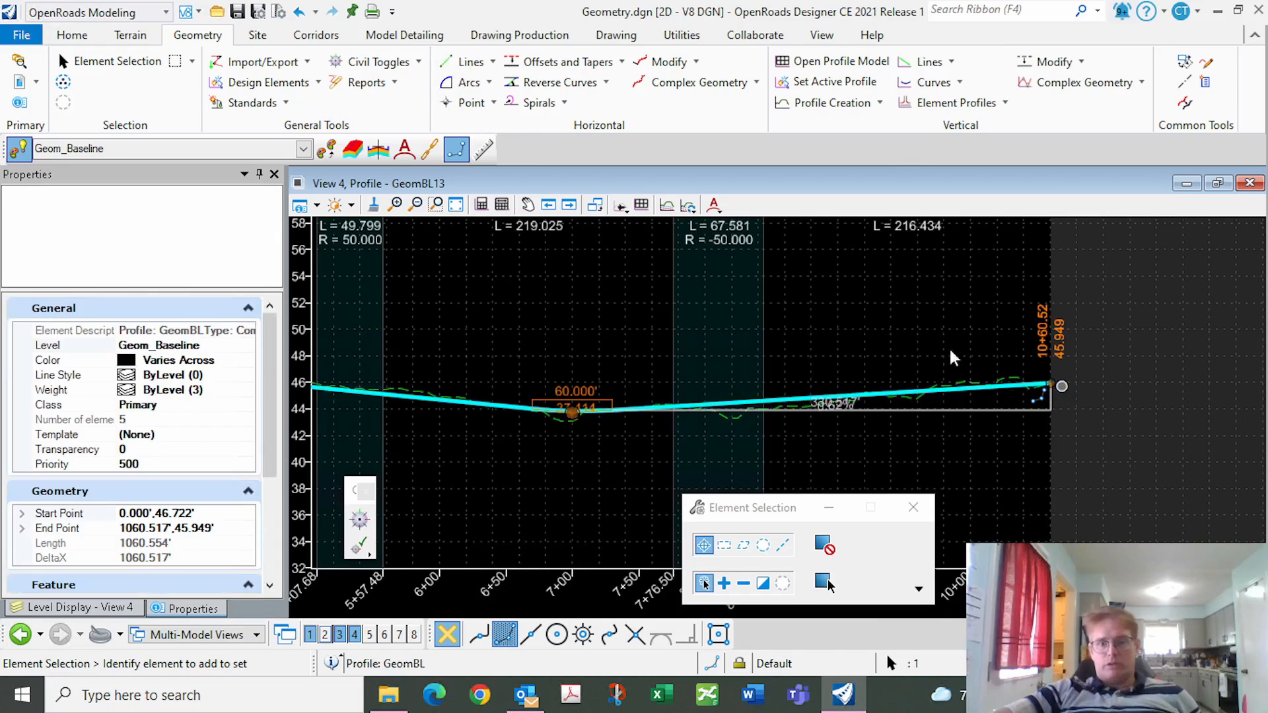
pyautogui.click(594, 315)
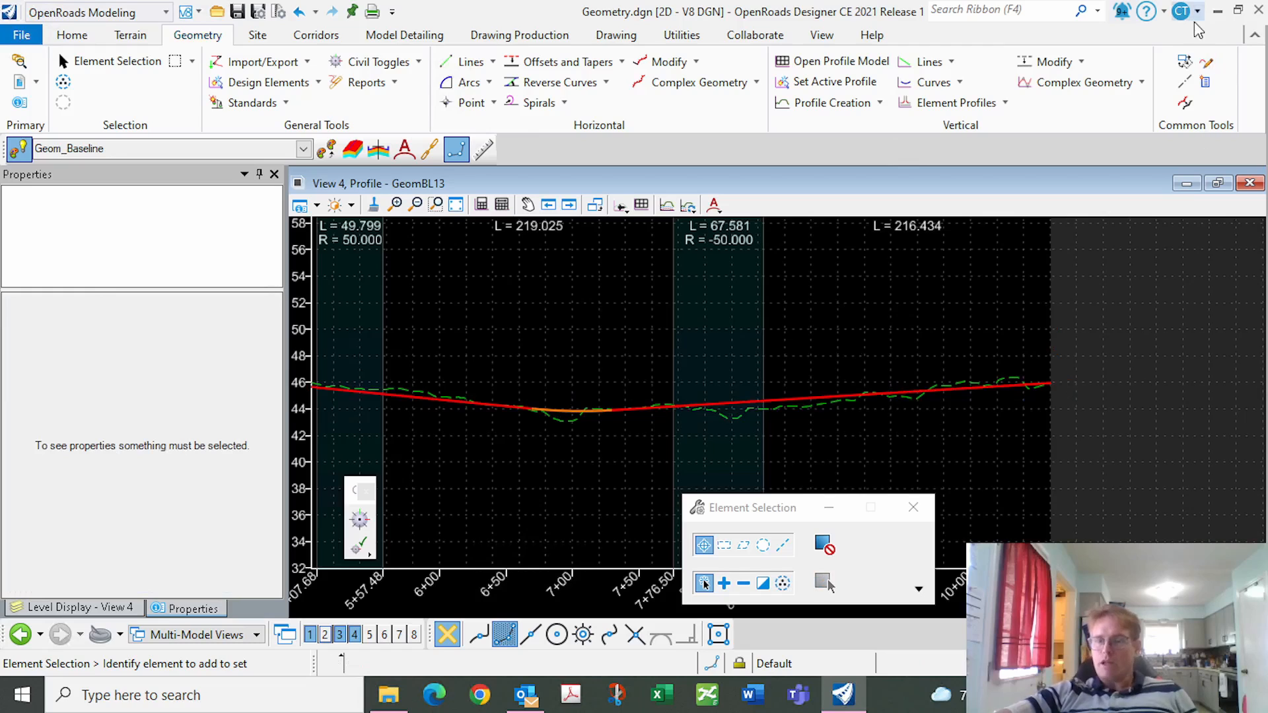
pyautogui.click(1205, 62)
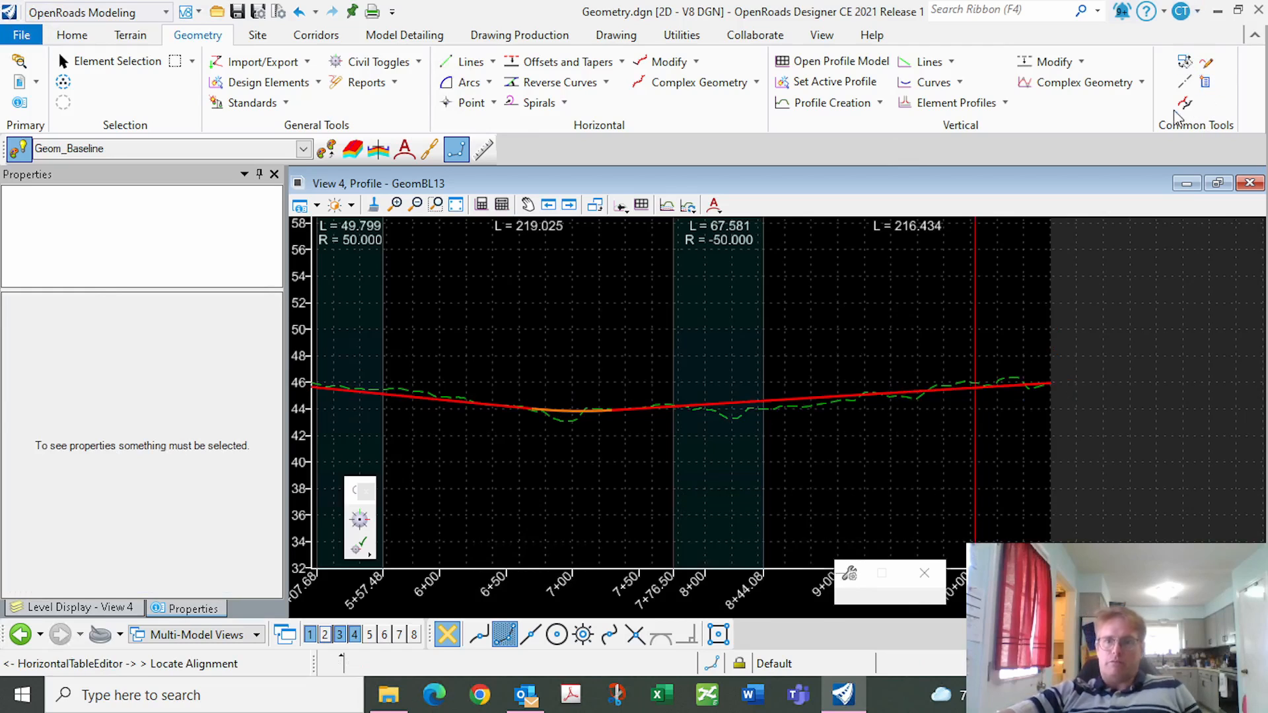
pyautogui.click(720, 403)
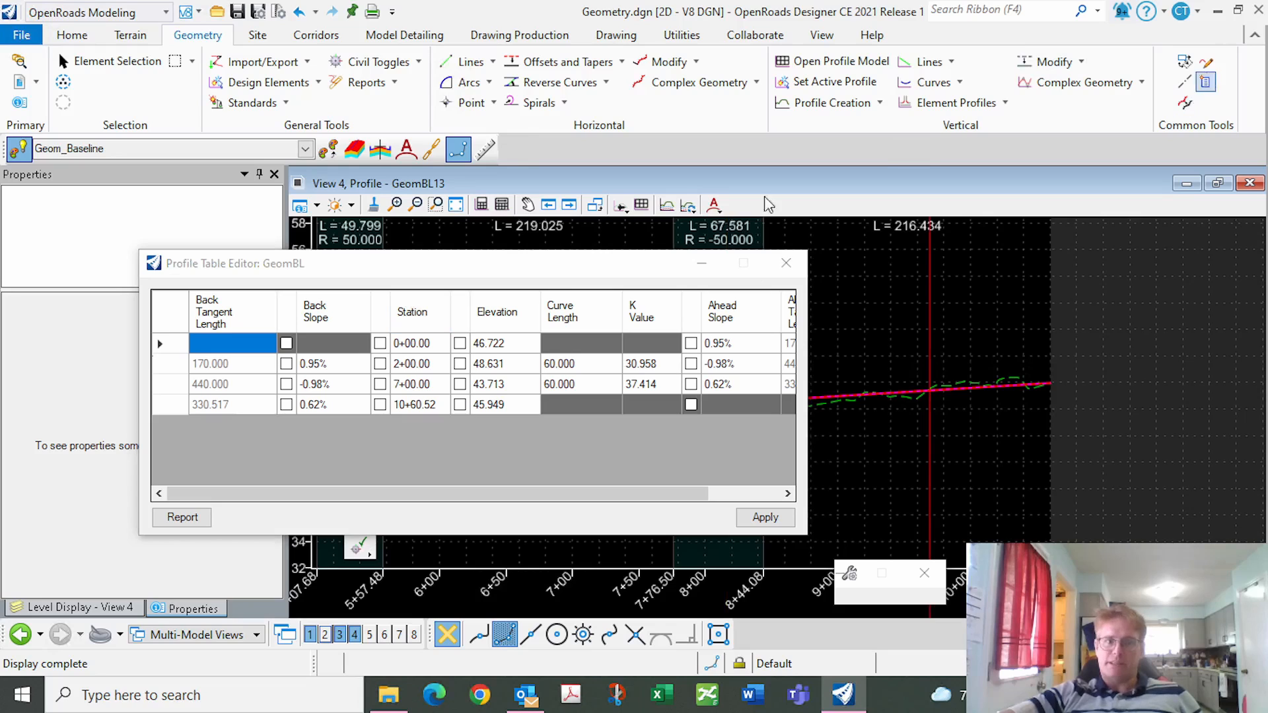
# Review the GeomBL profile table across to the ahead slopes and ahead tangent lengths, and close the table editor.
pyautogui.moveTo(565, 274); pyautogui.dragTo(492, 210)
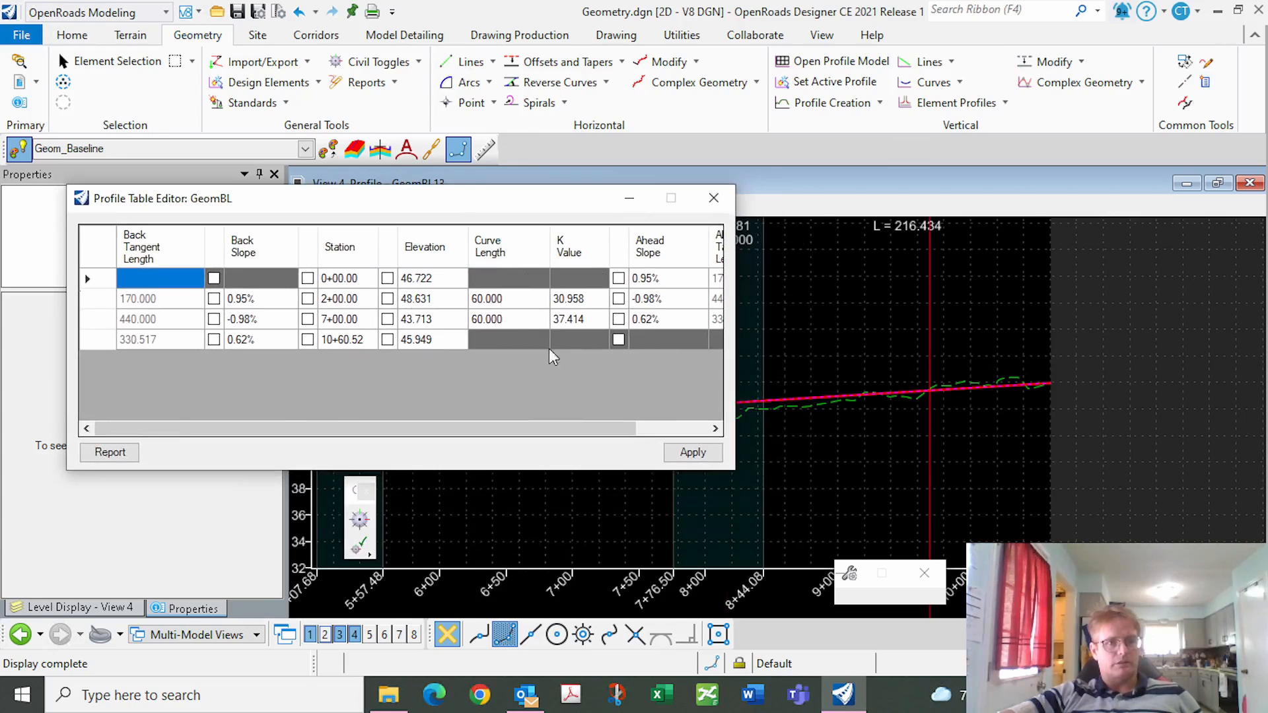
pyautogui.click(715, 428)
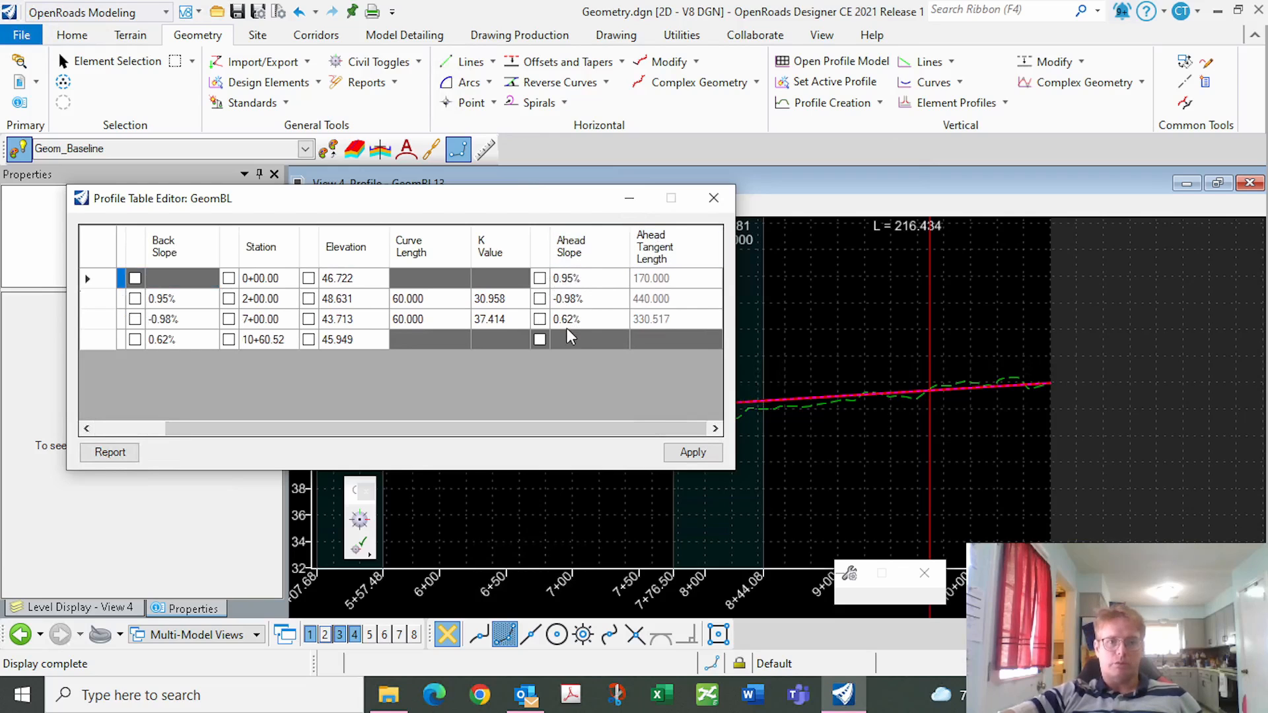
pyautogui.click(714, 198)
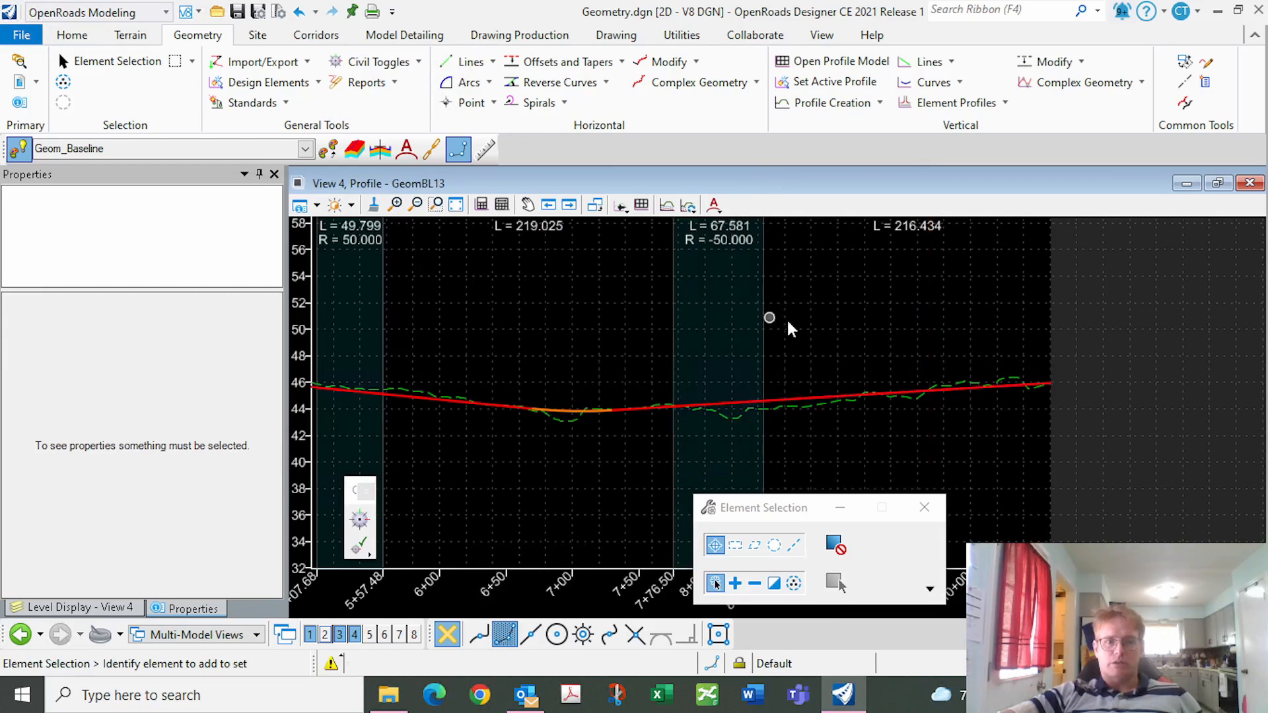
# Restore the maximized profile view to the tiled layout and fit both the profile view and the Default-3D view.
pyautogui.scroll(-2, 766, 327)
pyautogui.scroll(-1, 761, 331)
pyautogui.scroll(-1, 647, 338)
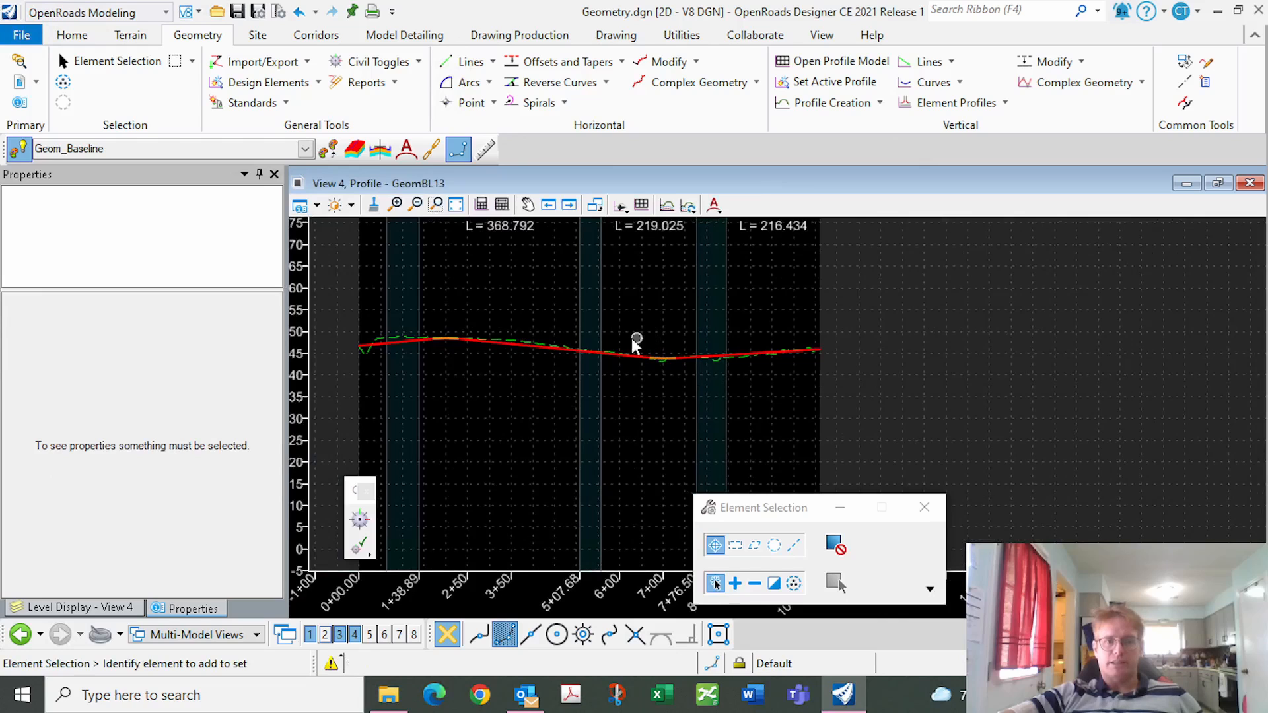
pyautogui.doubleClick(763, 184)
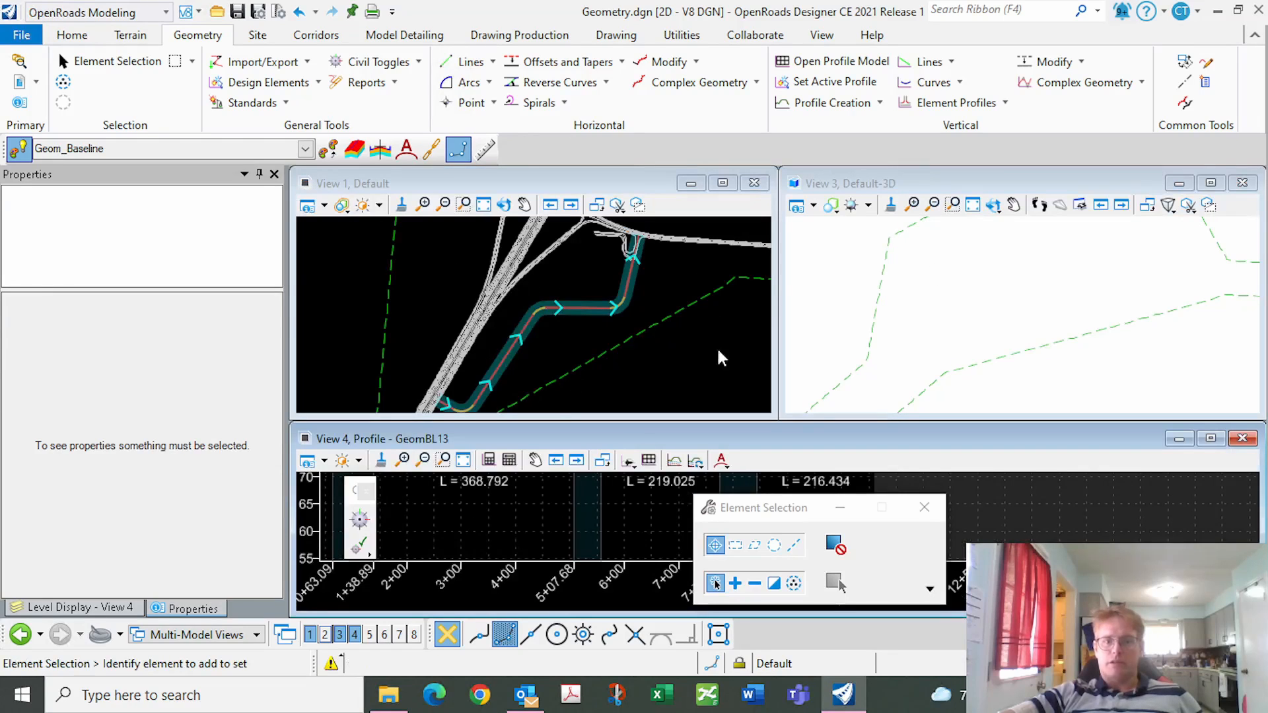
pyautogui.scroll(-2, 529, 529)
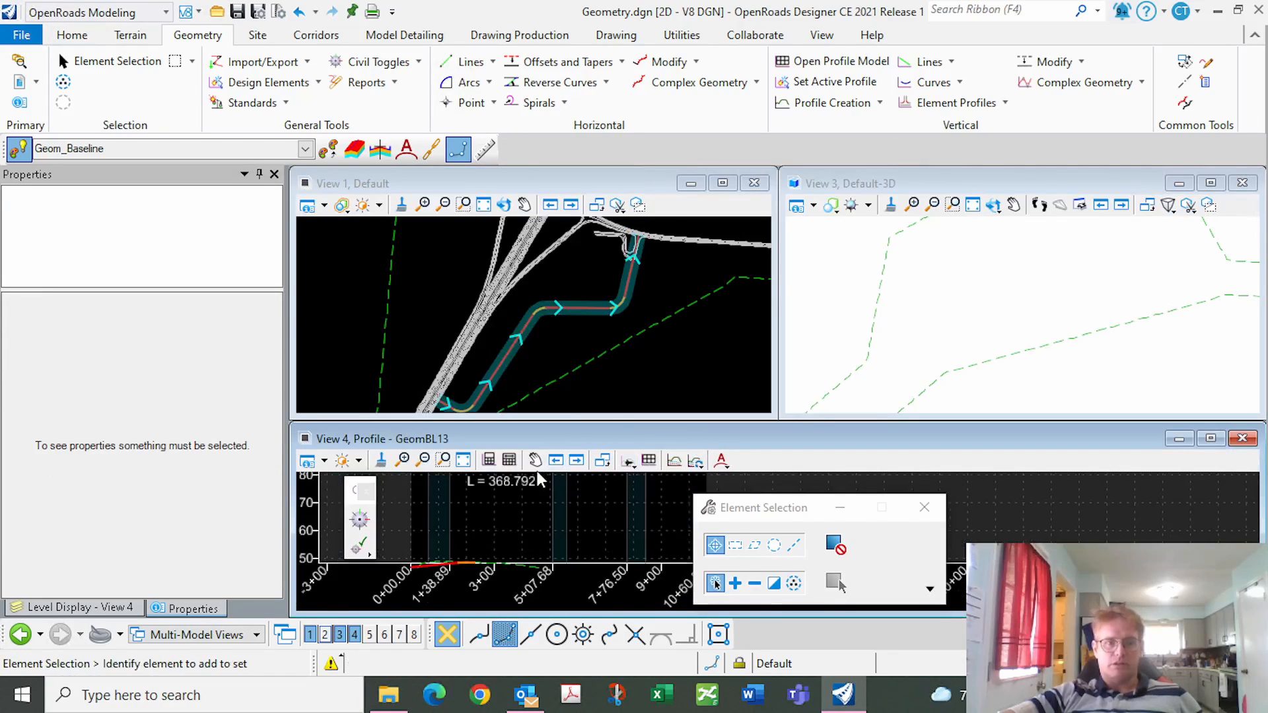
pyautogui.click(444, 461)
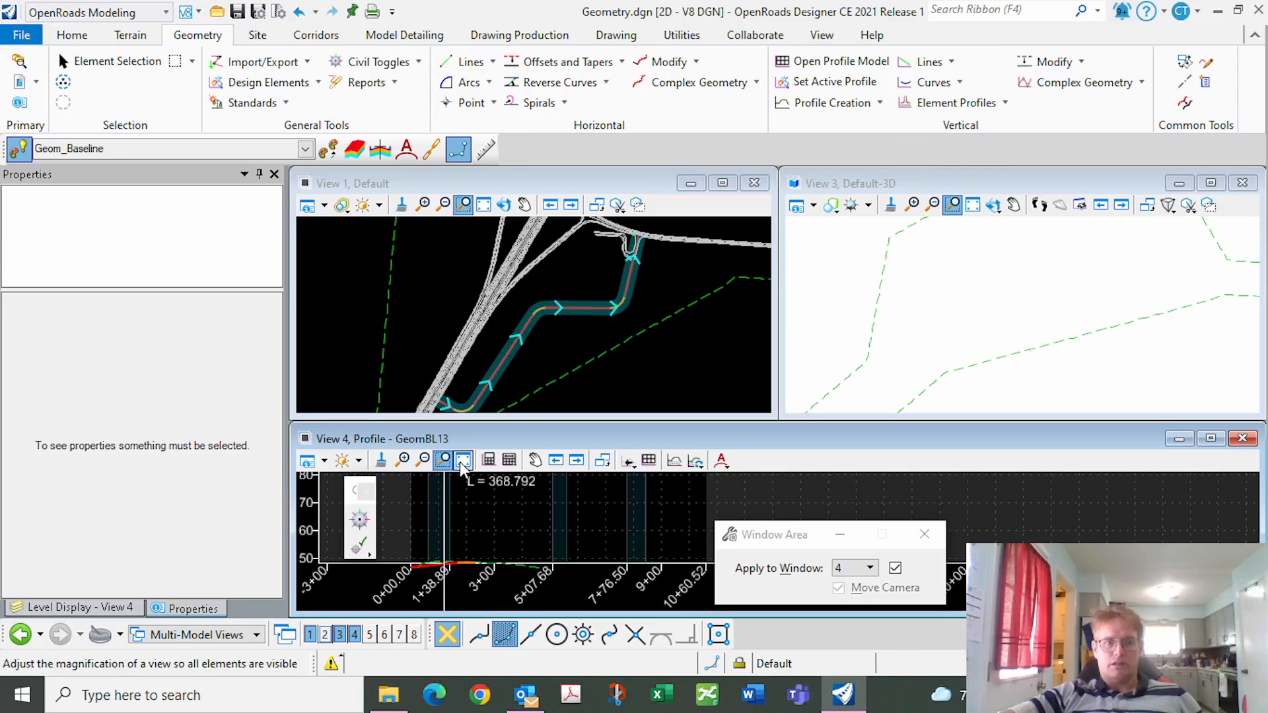
pyautogui.click(463, 461)
pyautogui.click(1024, 304)
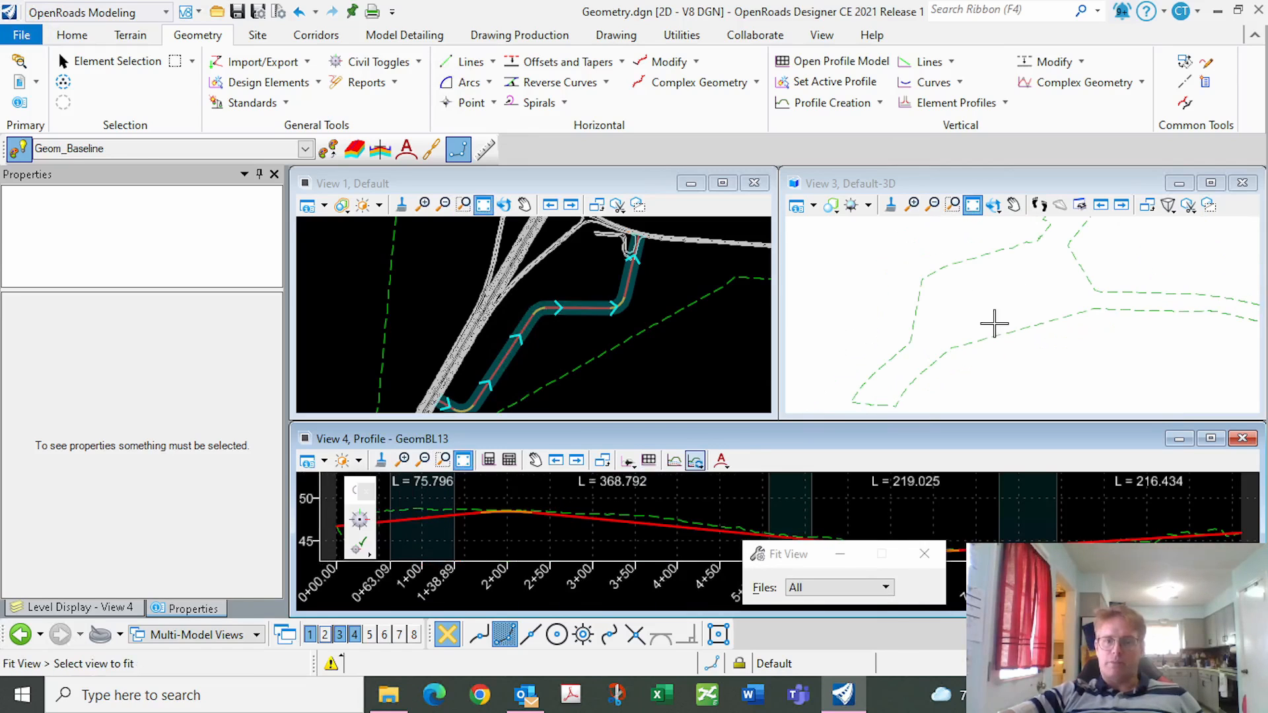
pyautogui.moveTo(803, 556); pyautogui.dragTo(1086, 434)
# Set the GeomBL profile as the active profile and check the resulting alignment in the 3D view.
pyautogui.click(463, 204)
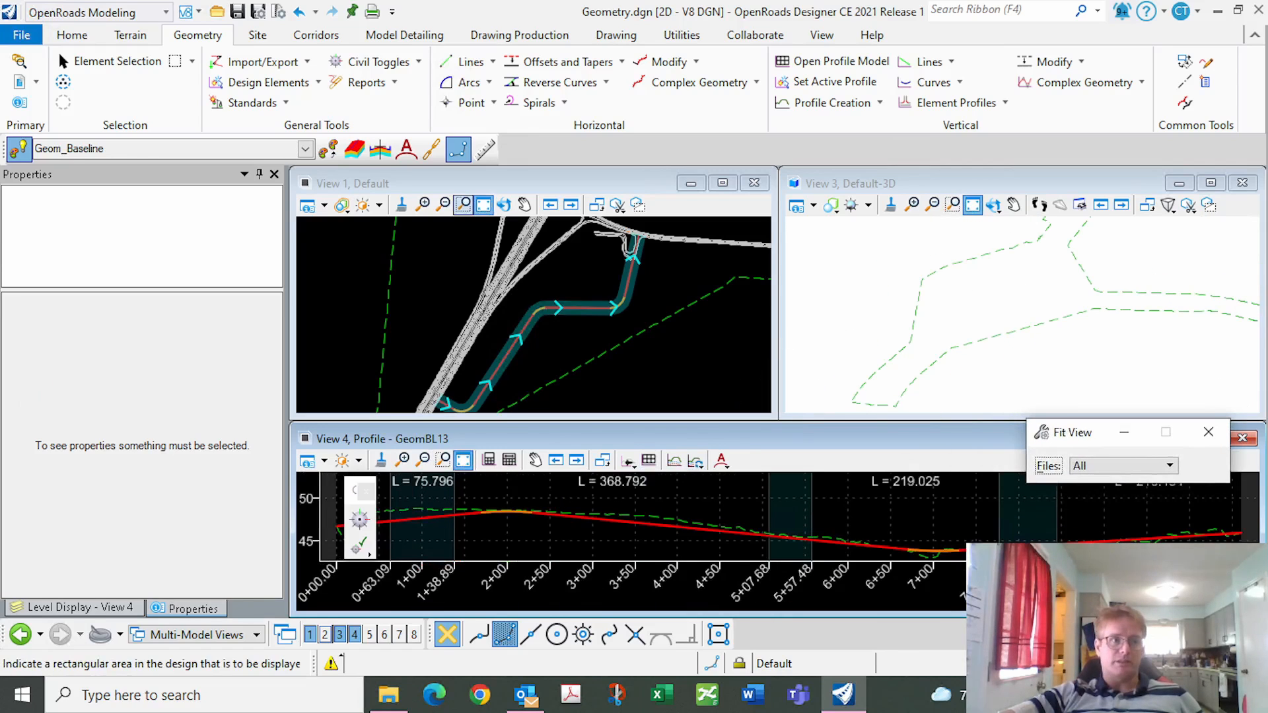
pyautogui.click(86, 61)
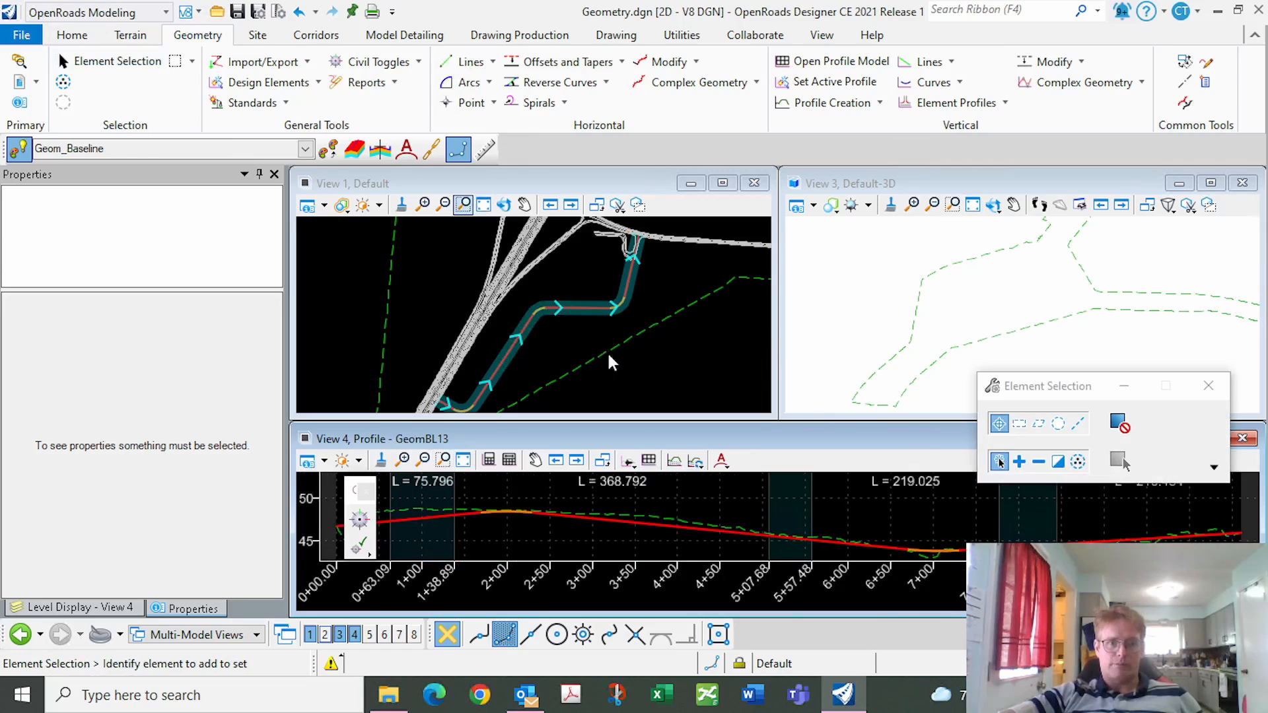
pyautogui.click(648, 525)
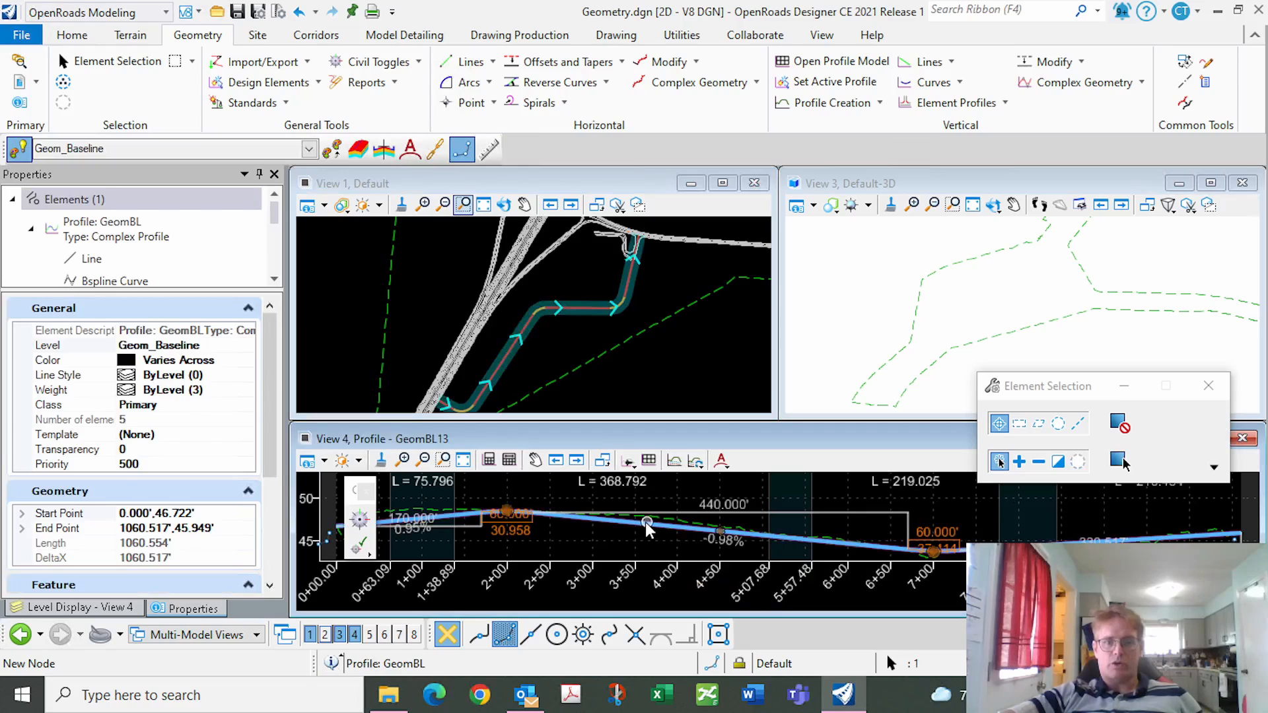
pyautogui.moveTo(649, 527)
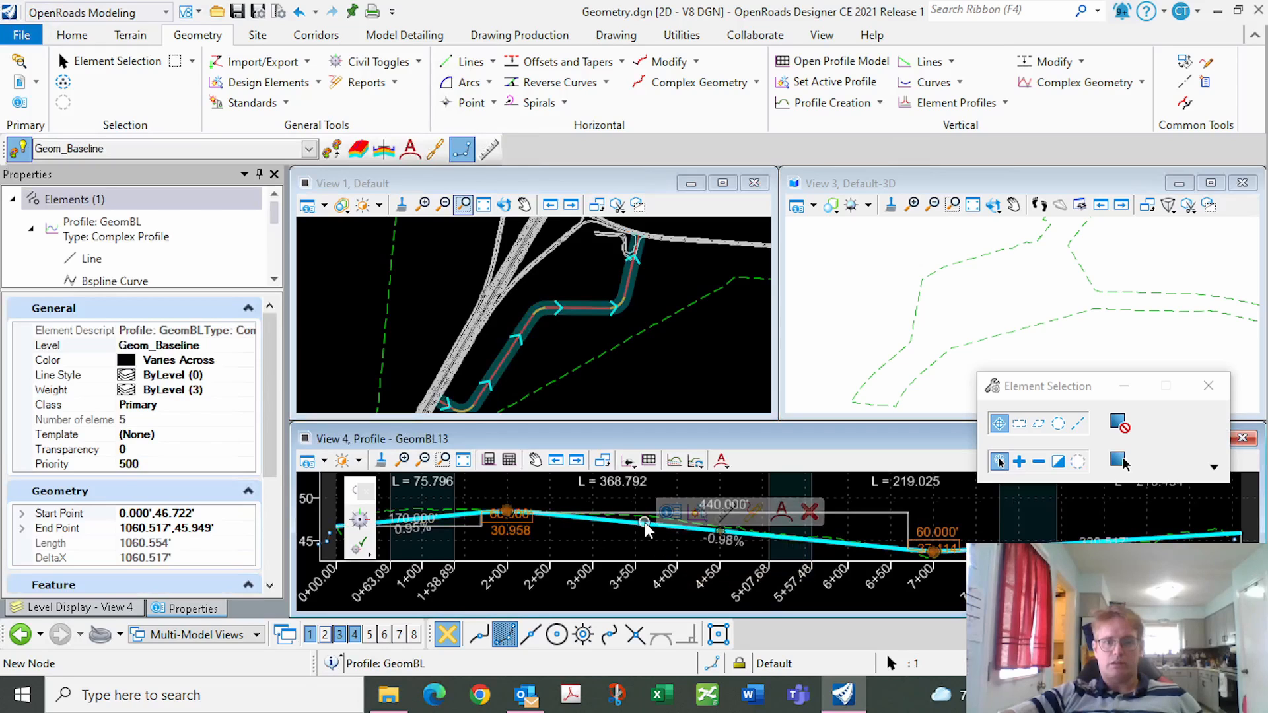
pyautogui.click(700, 515)
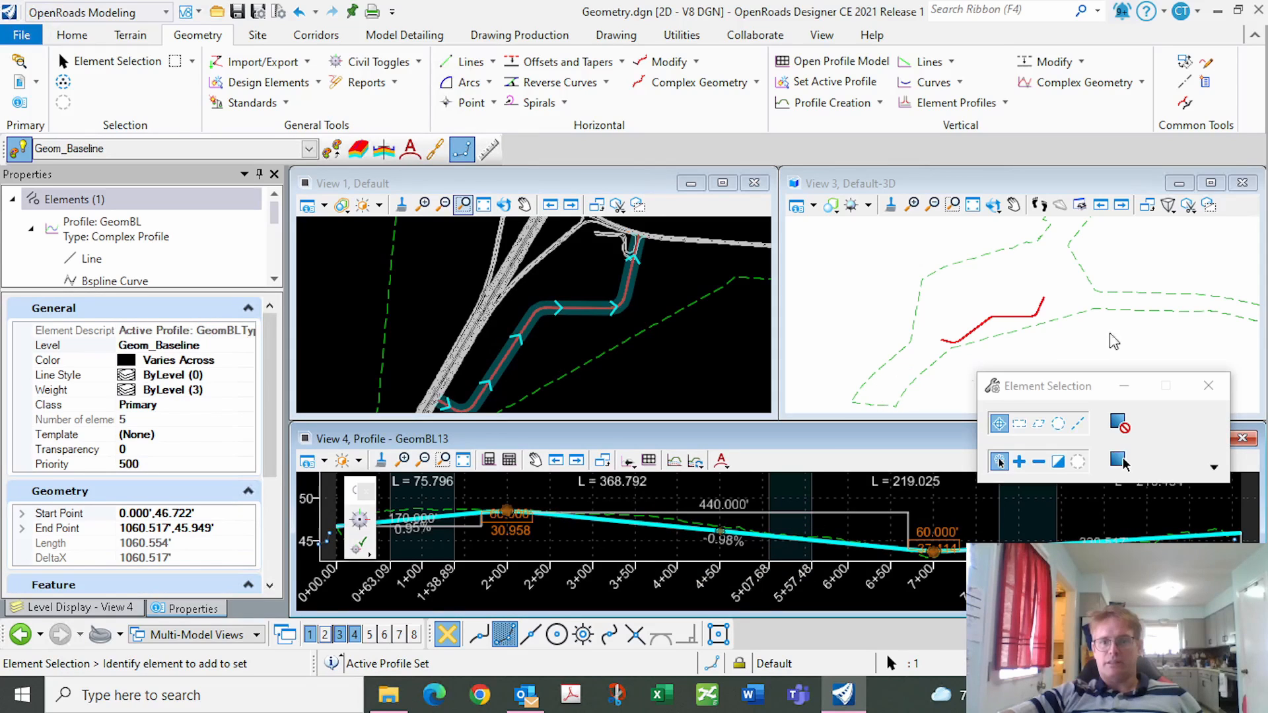
pyautogui.click(1029, 338)
pyautogui.scroll(3, 1052, 317)
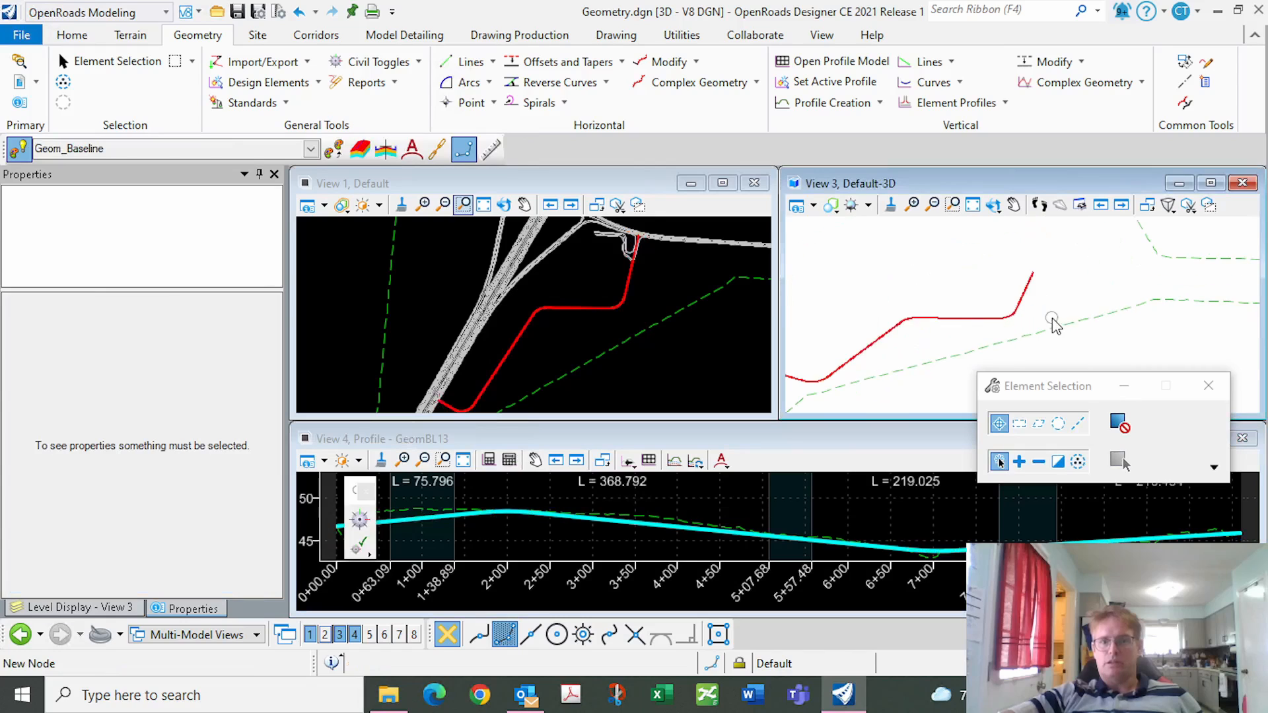
pyautogui.scroll(-3, 1061, 294)
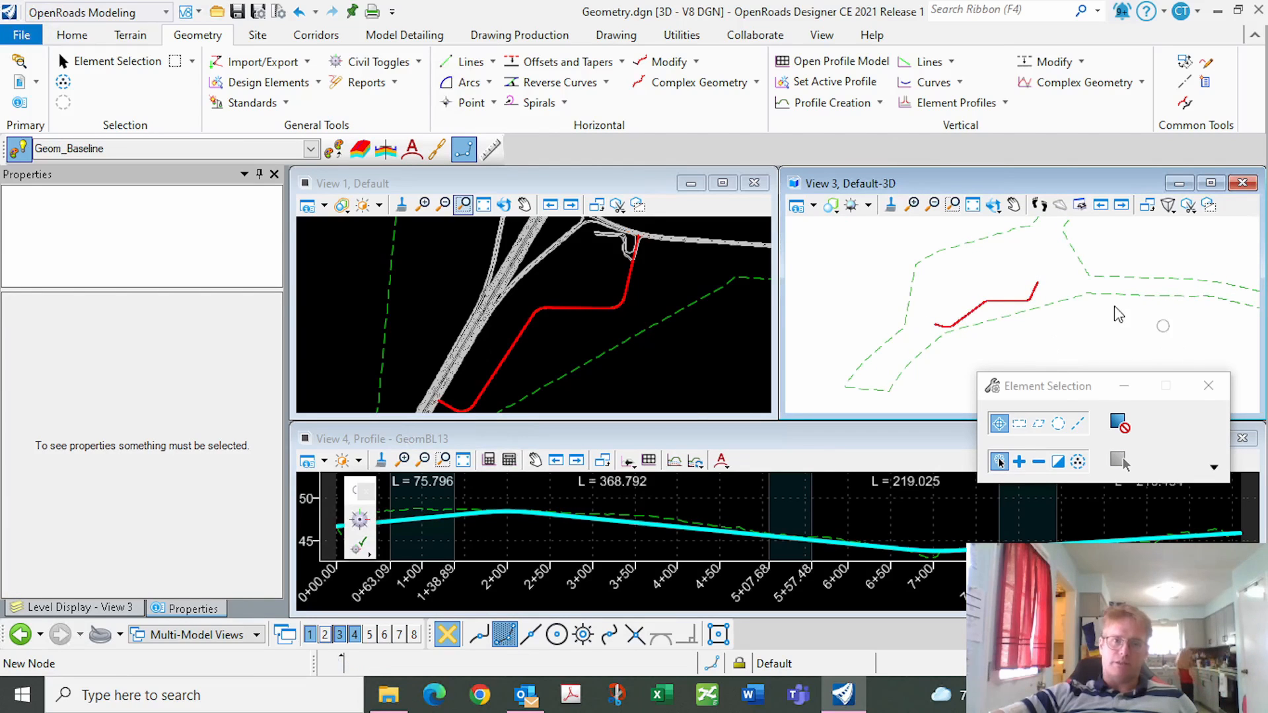
# Open the Create Template editor from the corridor modeling tools.
pyautogui.click(315, 36)
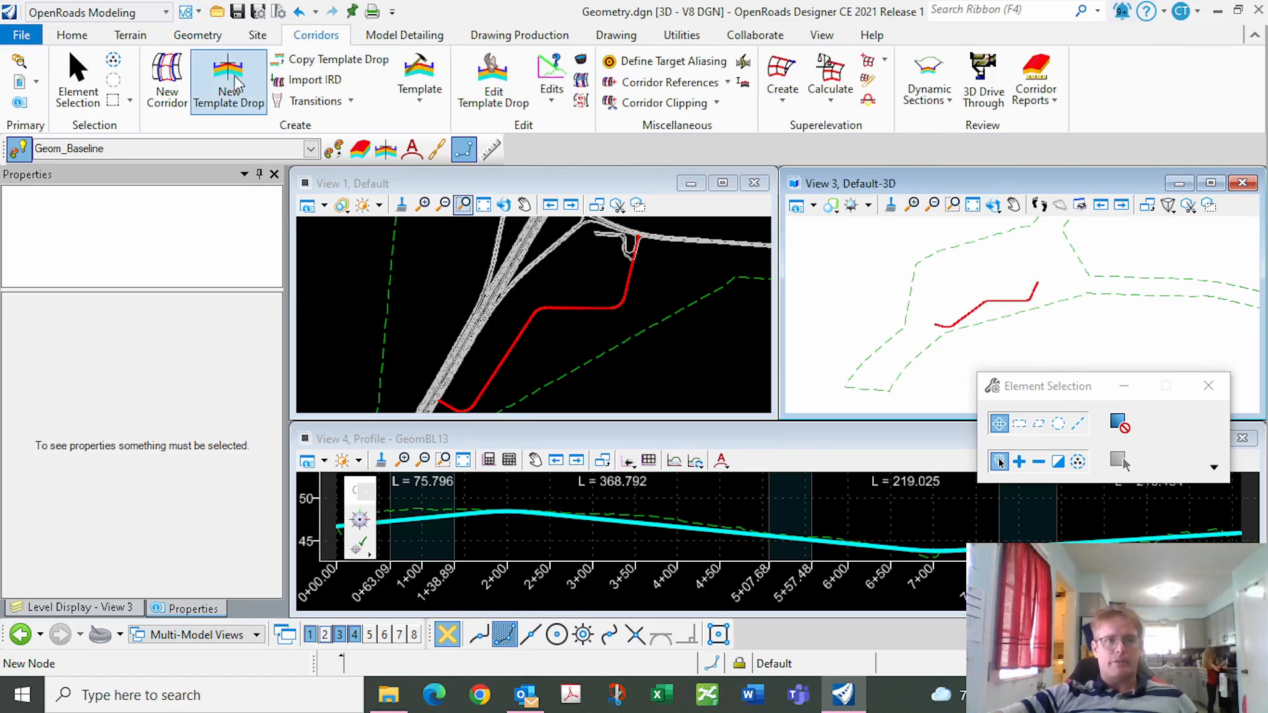
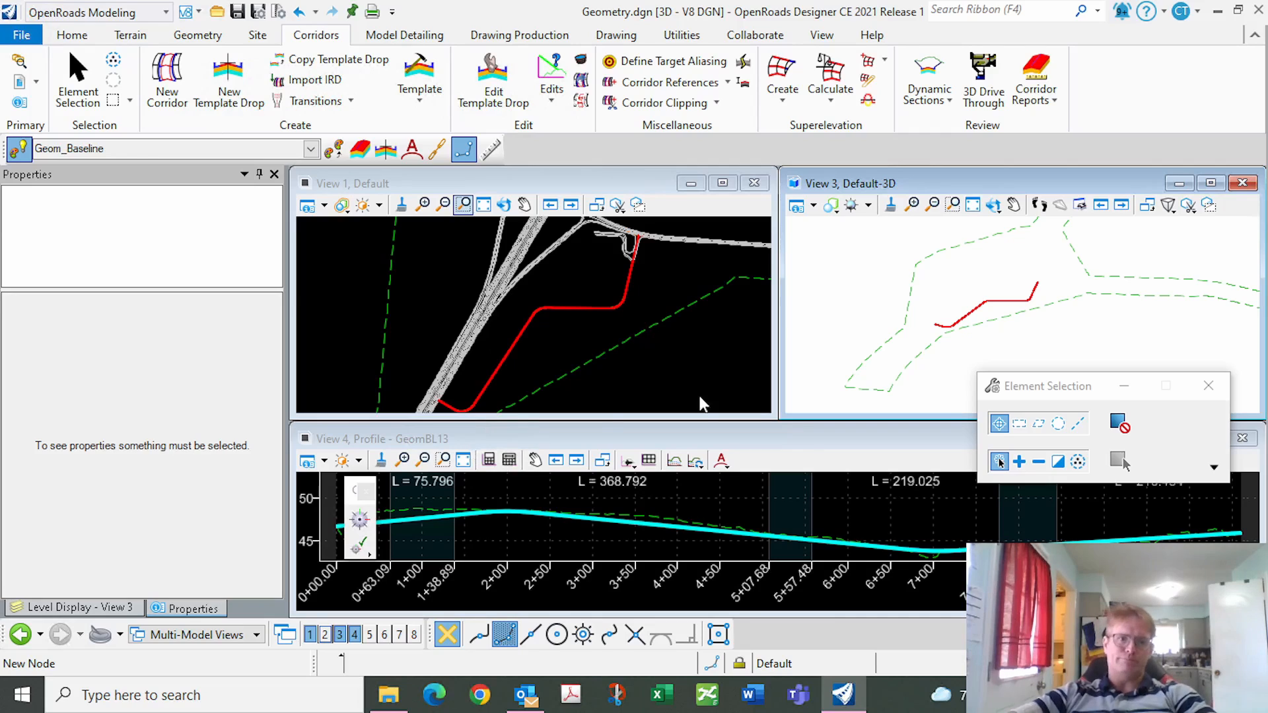
pyautogui.click(569, 345)
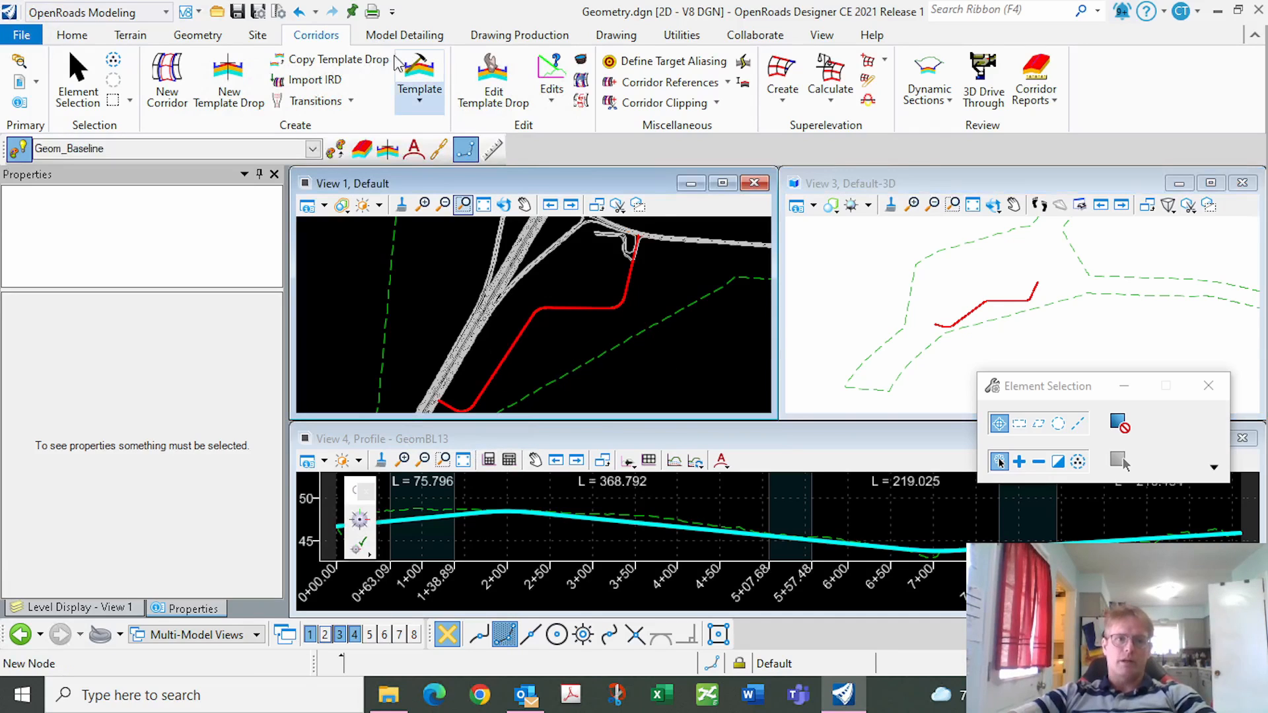
pyautogui.click(424, 70)
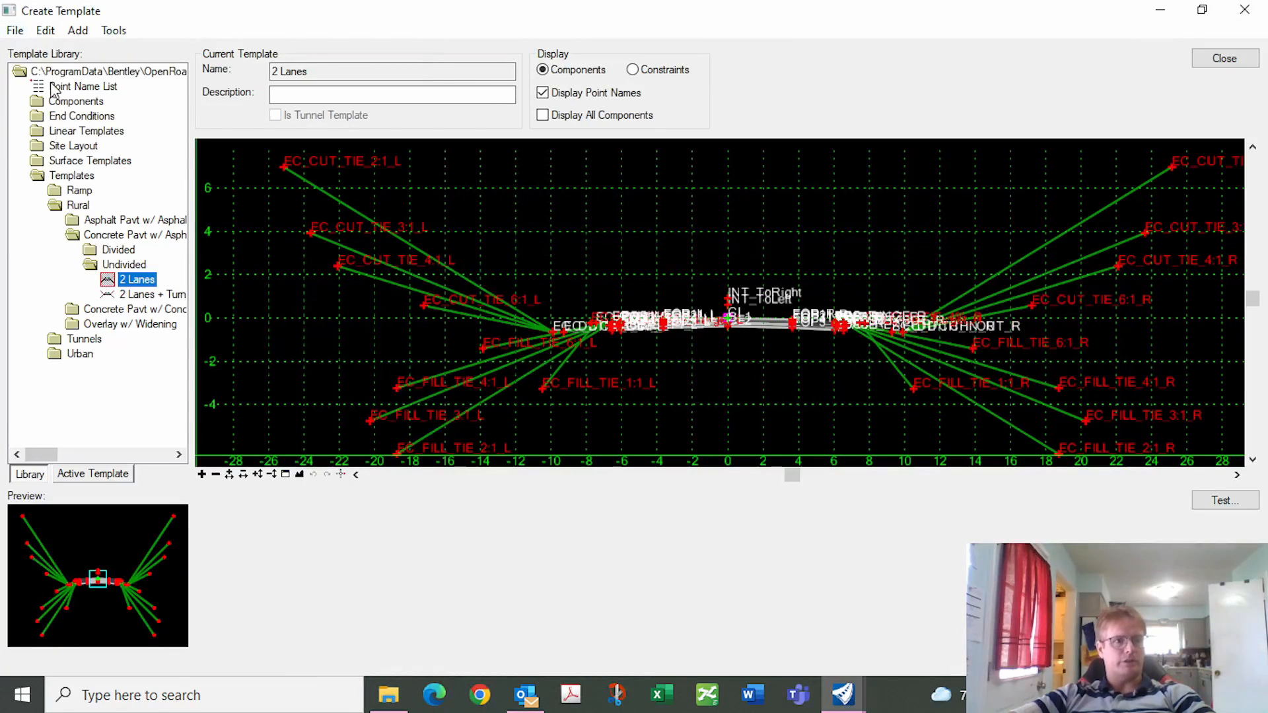
# Load the template library Civil Templates Imperial.itl from the TrainingDemo workset's Standards\Template Library folder.
pyautogui.click(15, 31)
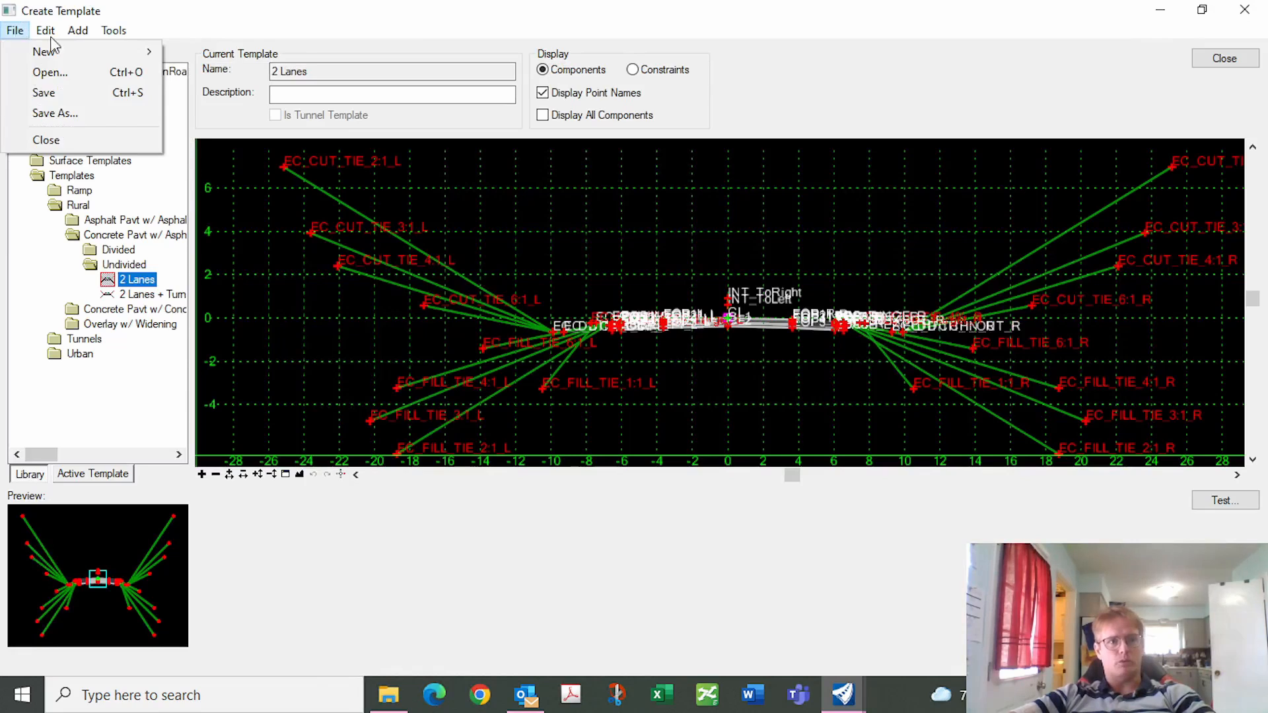
pyautogui.click(46, 31)
pyautogui.click(16, 31)
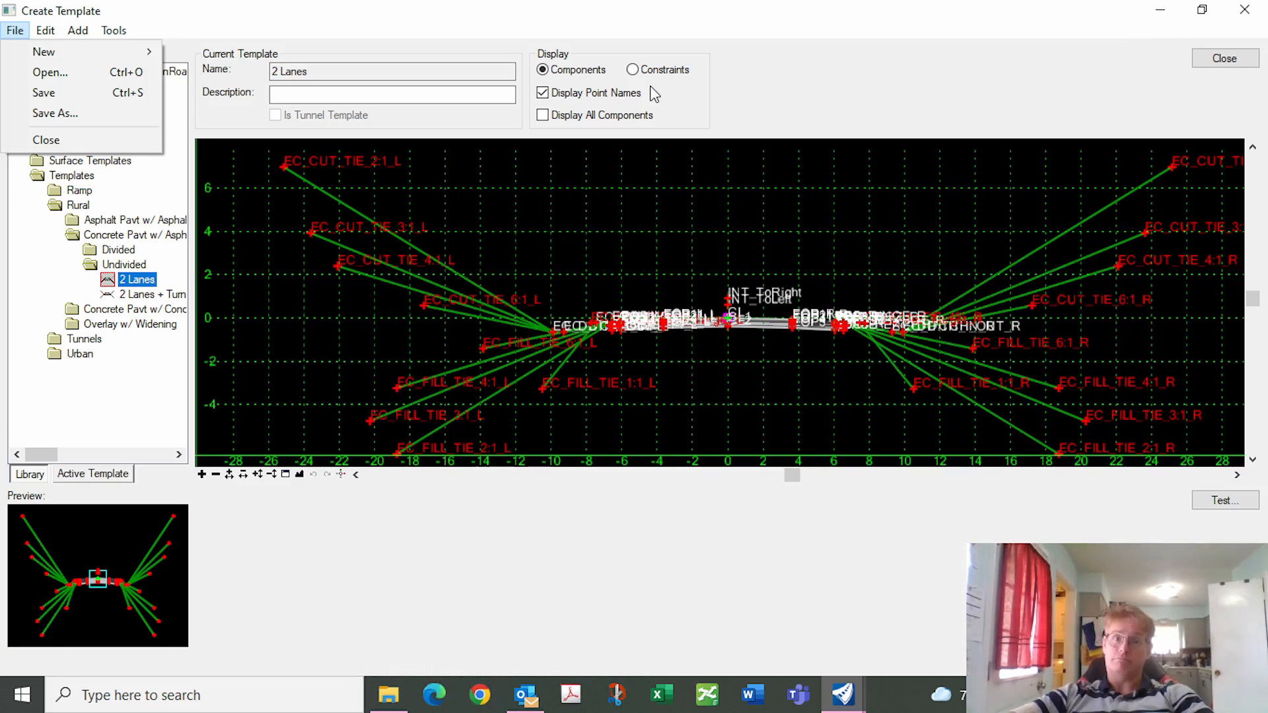
pyautogui.click(692, 208)
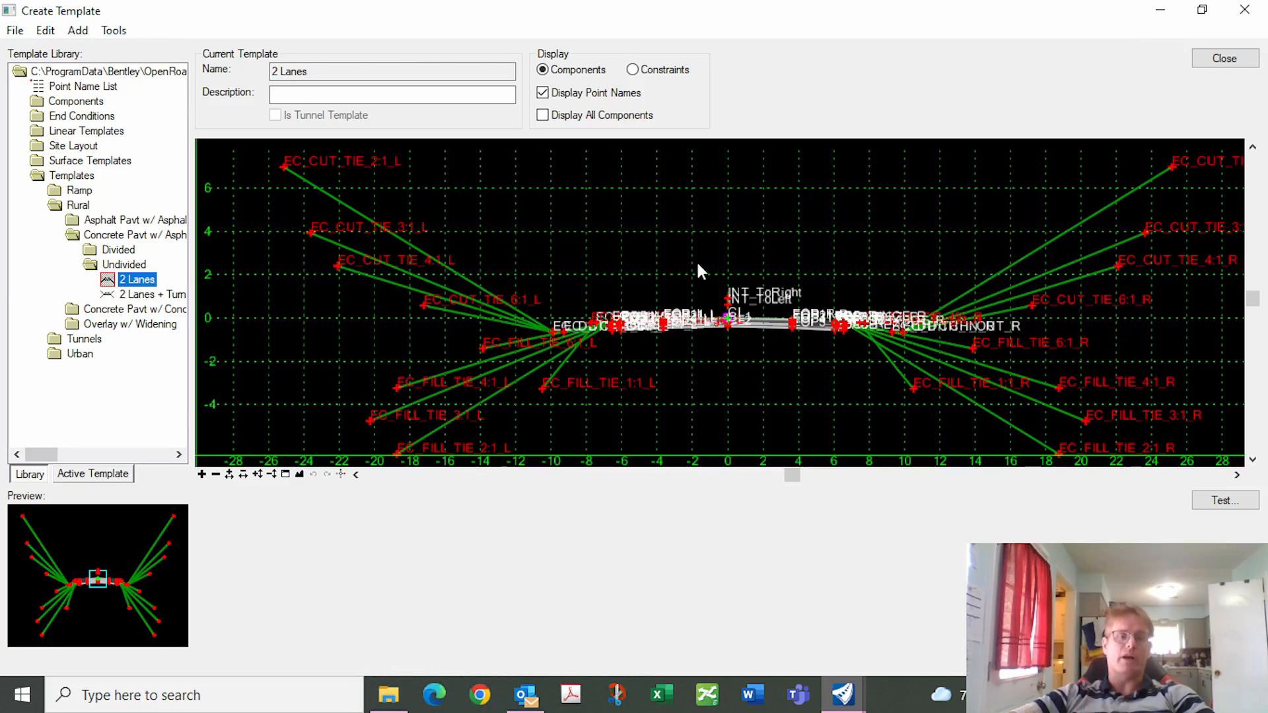
pyautogui.click(15, 30)
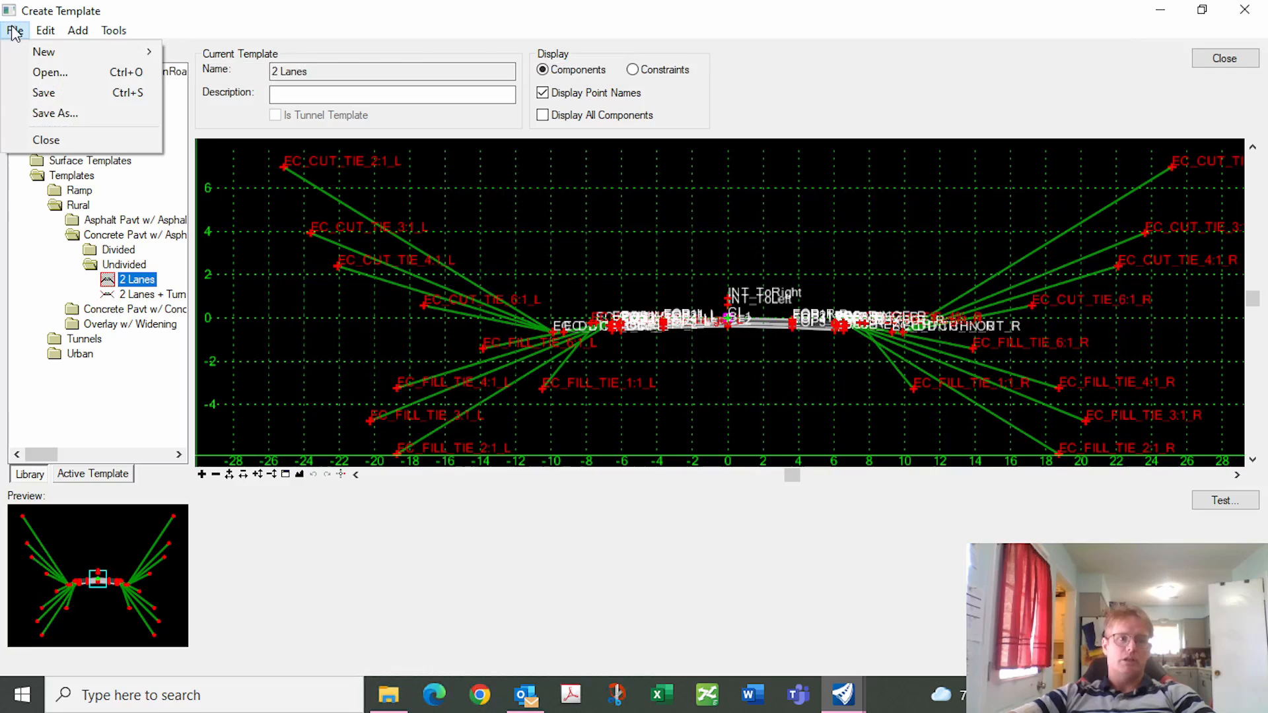
pyautogui.click(46, 74)
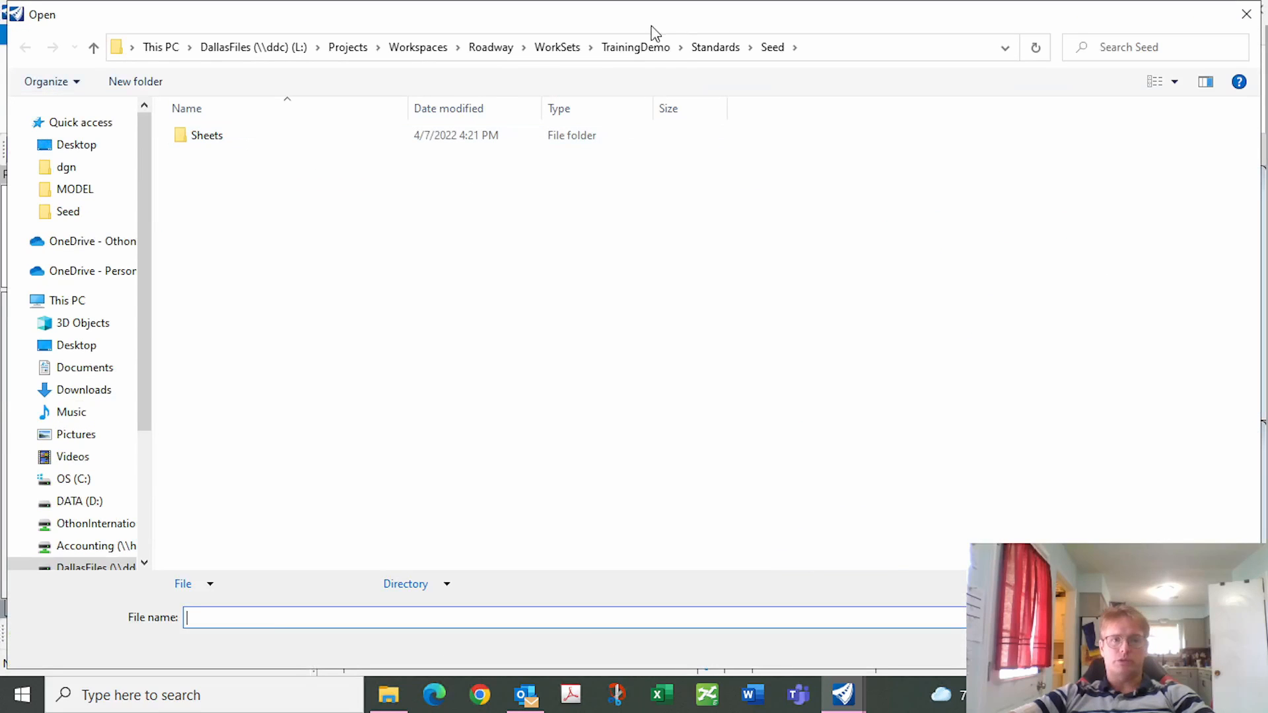
pyautogui.click(707, 49)
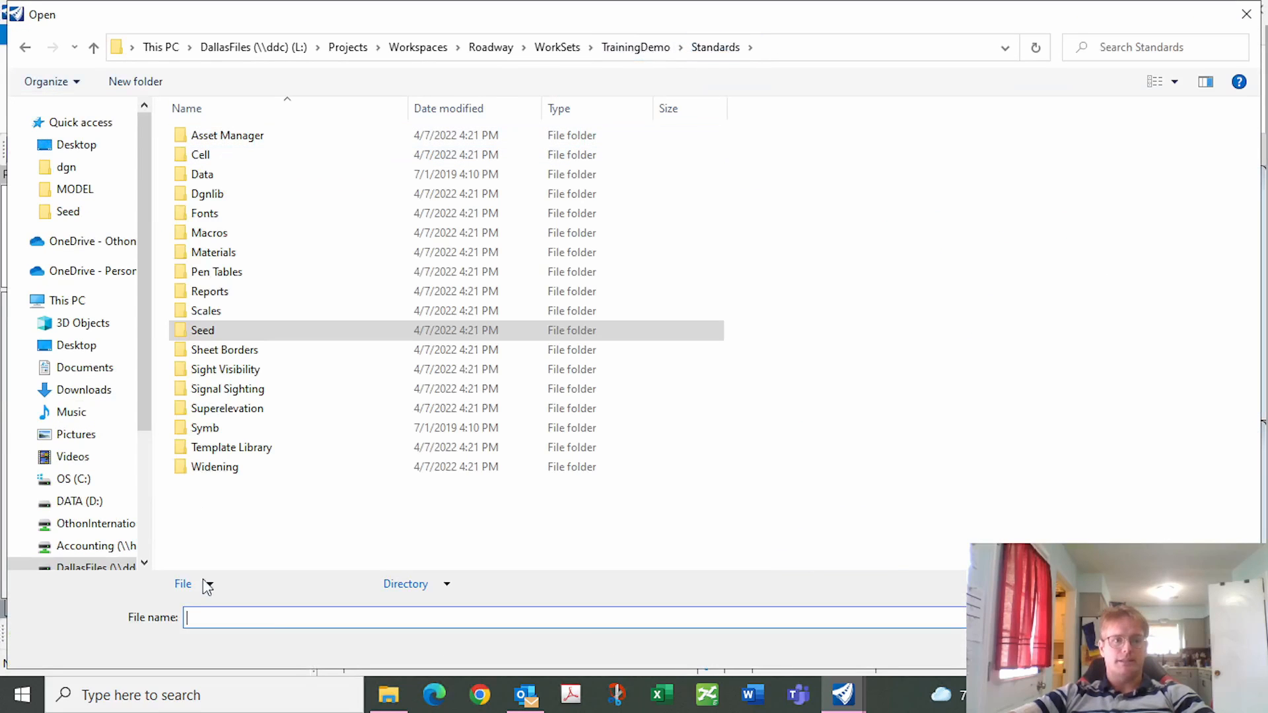
pyautogui.doubleClick(228, 448)
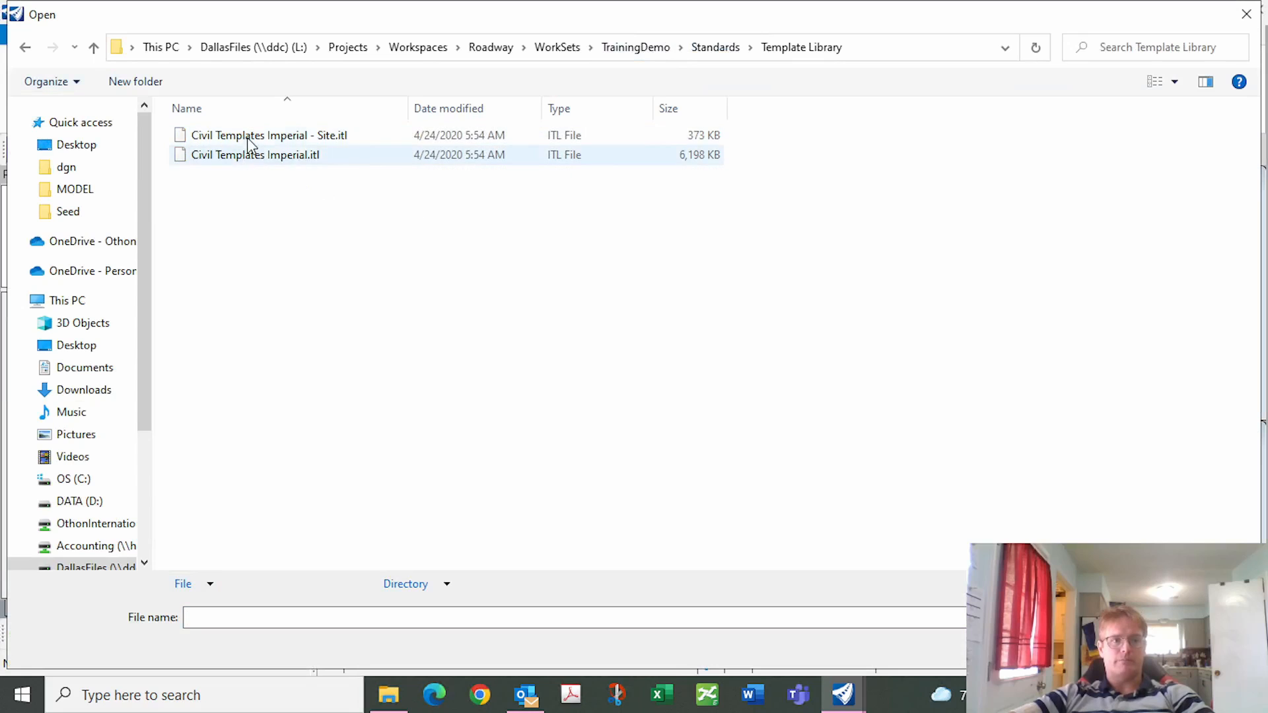
pyautogui.doubleClick(251, 159)
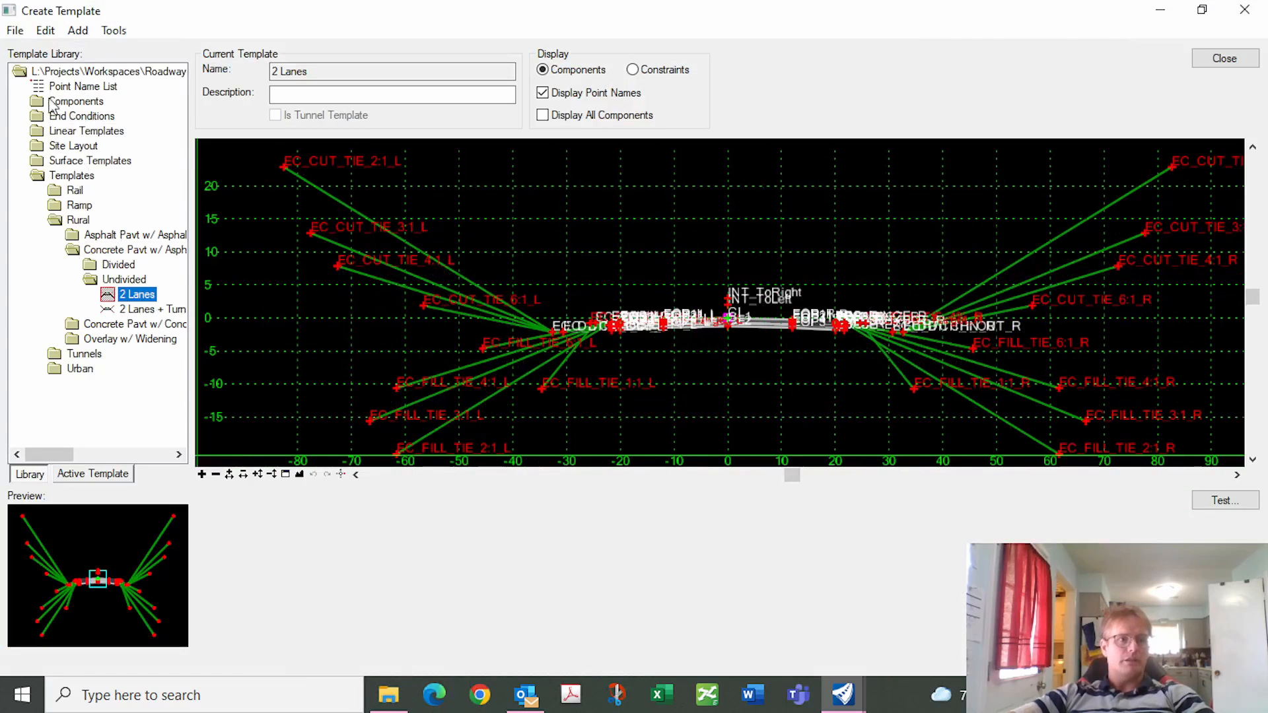
# Examine the rural undivided 2 Lanes template under the concrete pavement with asphalt folder, including its pavement layers and end conditions.
pyautogui.click(51, 176)
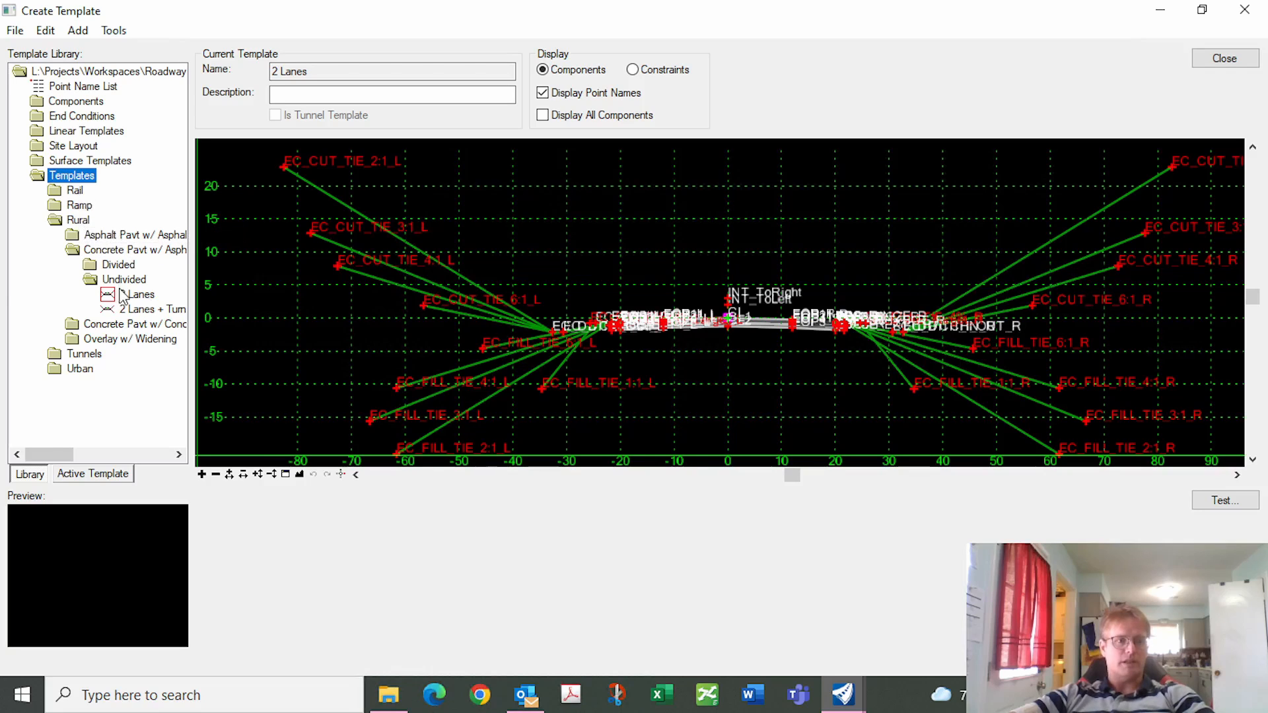
pyautogui.click(80, 220)
pyautogui.click(122, 251)
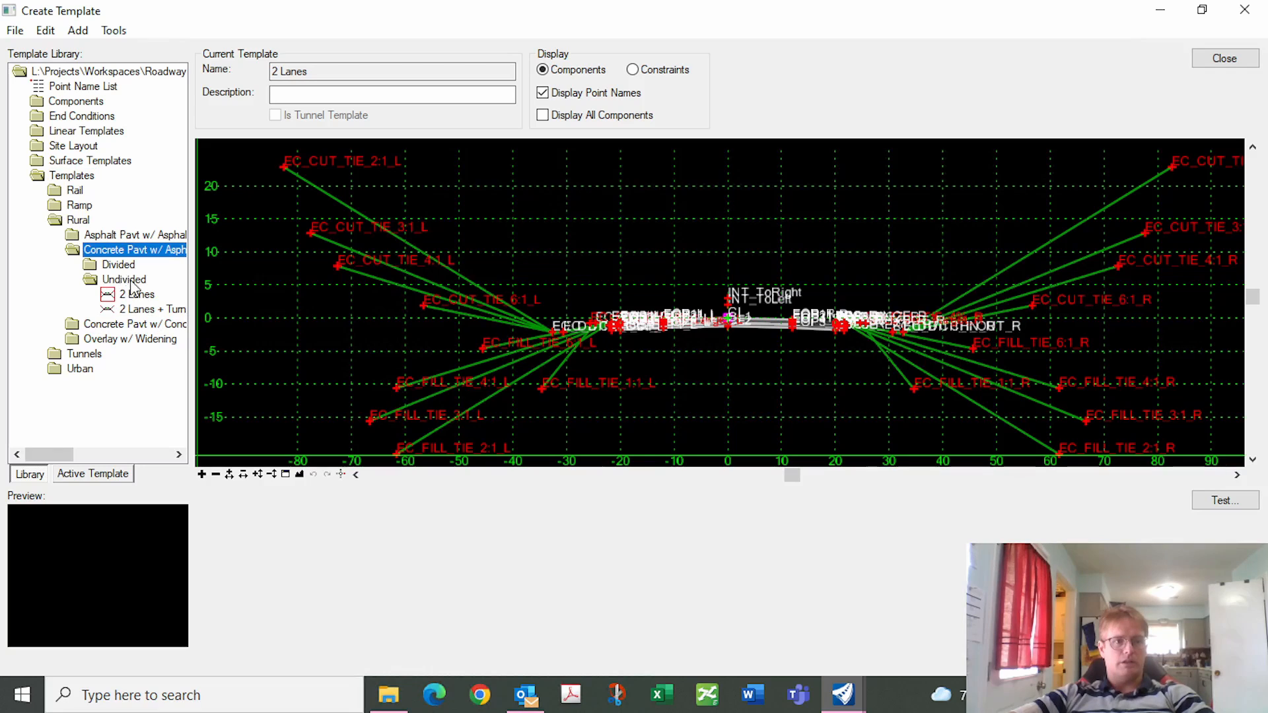
pyautogui.click(126, 280)
pyautogui.click(136, 295)
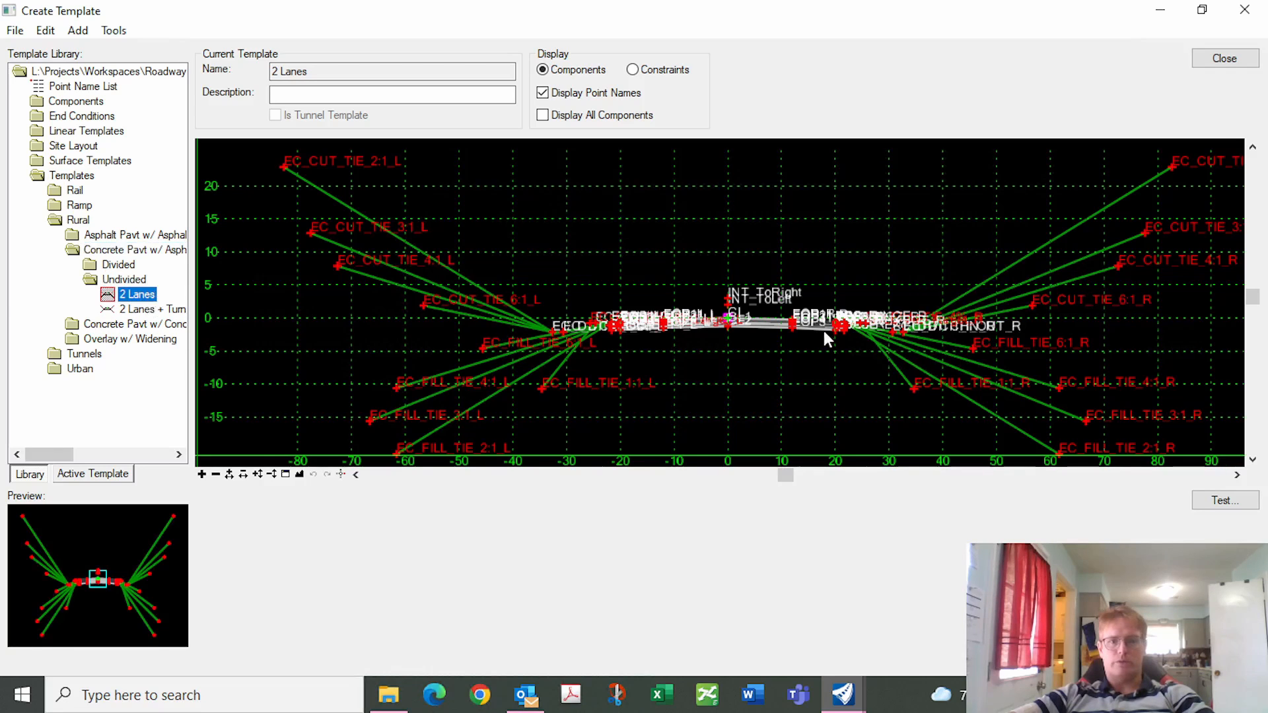
pyautogui.scroll(1, 823, 331)
pyautogui.scroll(3, 866, 326)
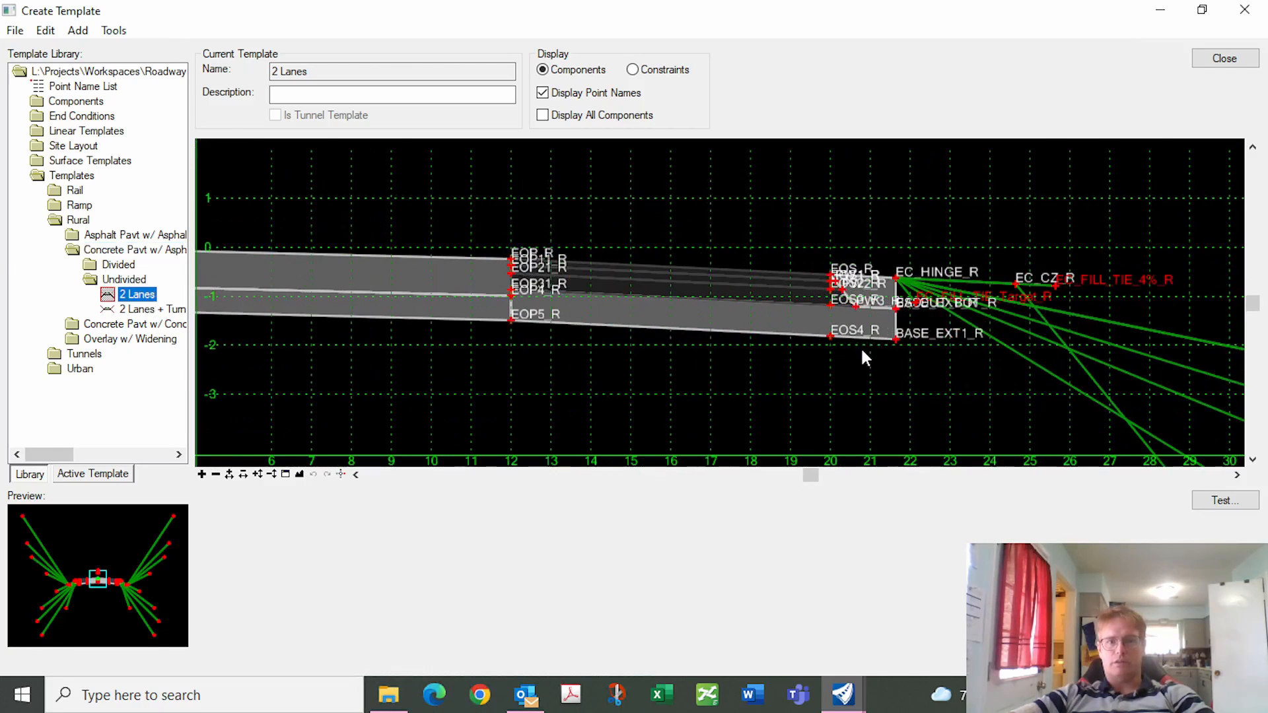
pyautogui.scroll(-3, 892, 302)
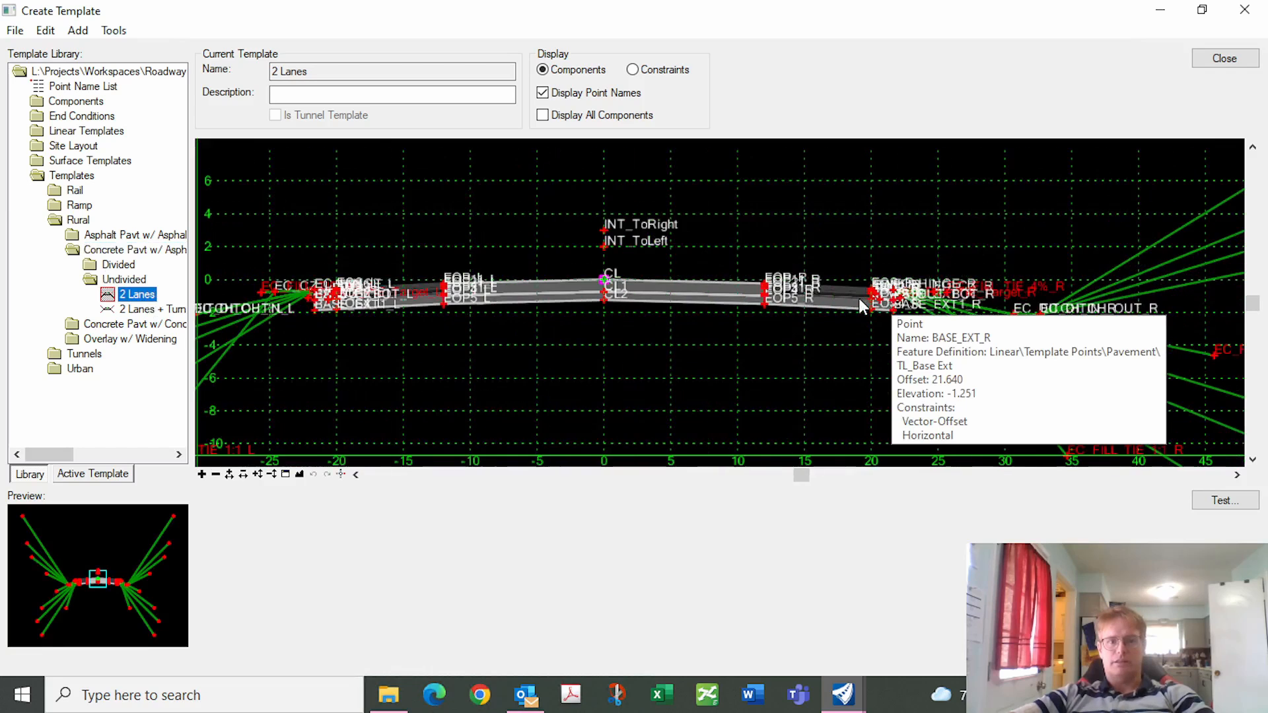
pyautogui.scroll(-1, 858, 298)
pyautogui.scroll(-1, 859, 386)
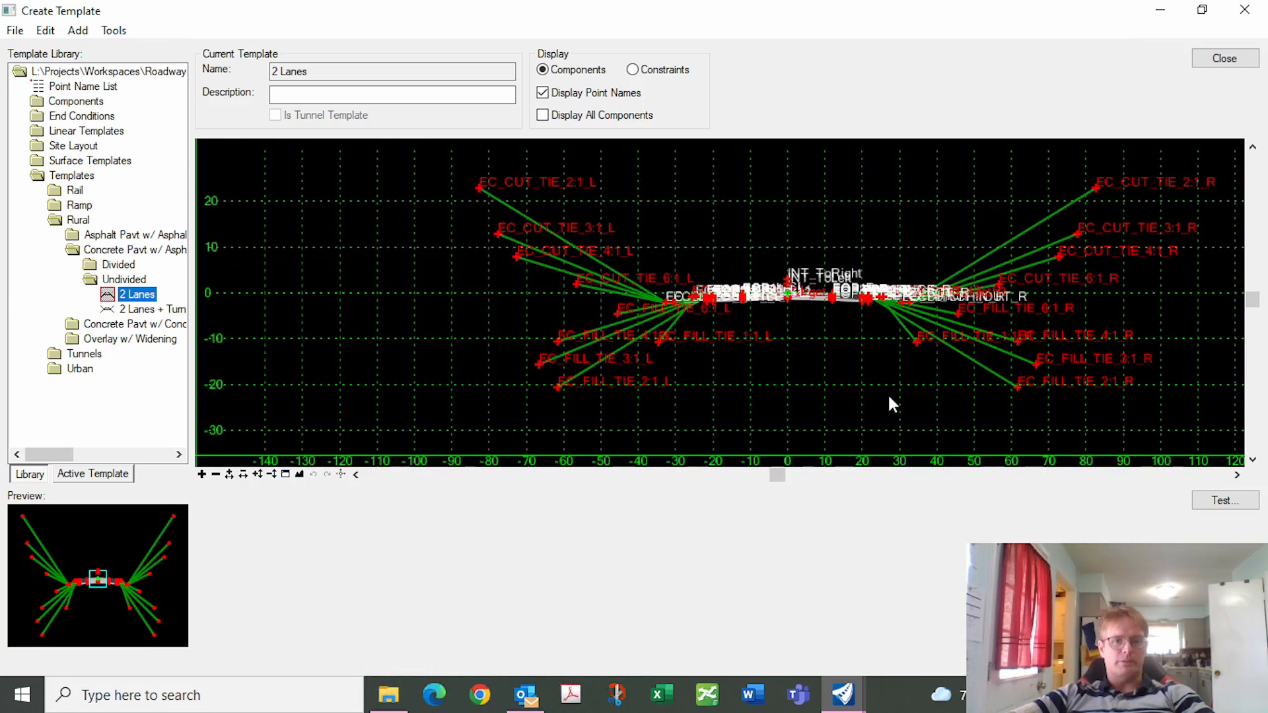
# Examine the Raised Median - Curb 1 component in the library's Components\Medians\Raised folder.
pyautogui.doubleClick(40, 104)
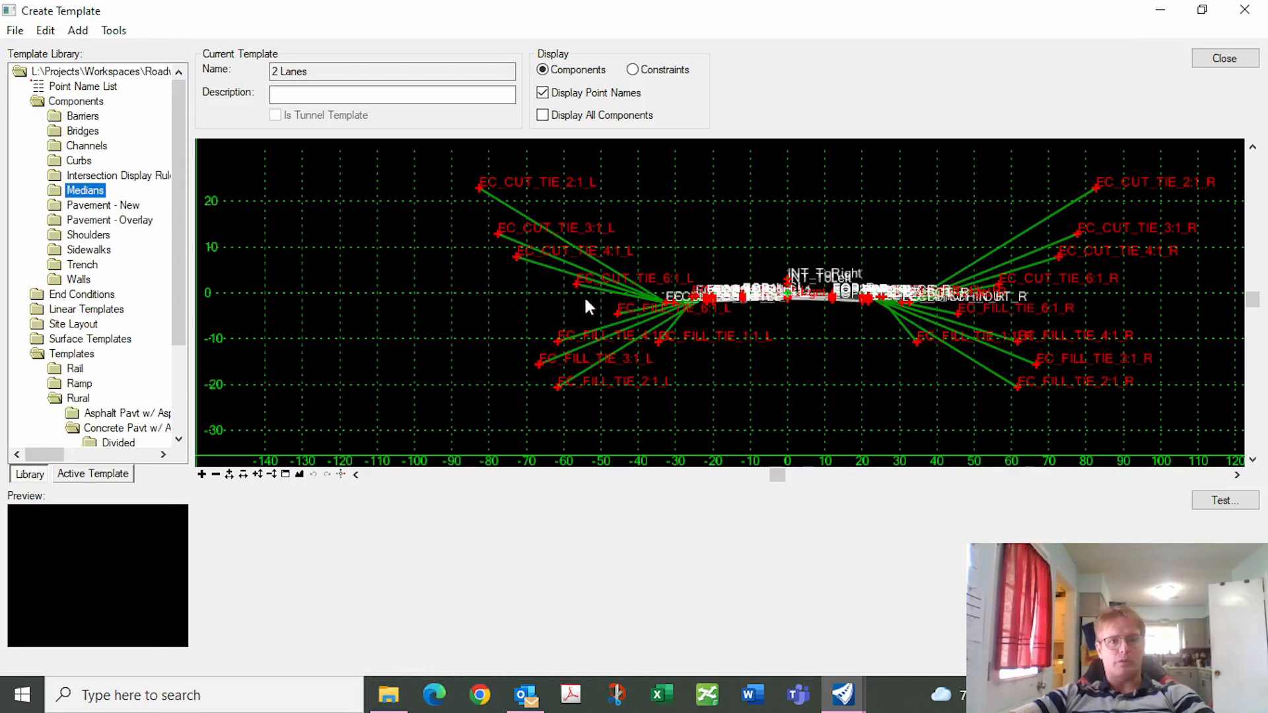
pyautogui.scroll(2, 859, 310)
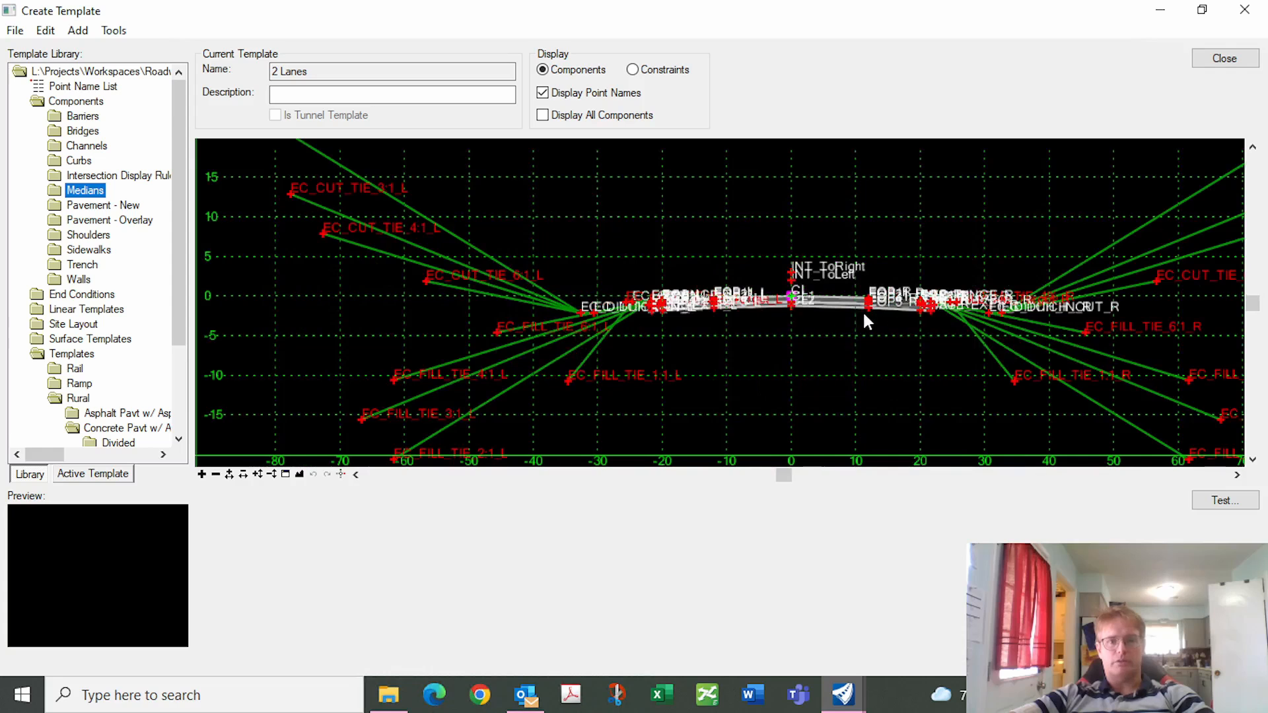
pyautogui.scroll(2, 918, 321)
pyautogui.scroll(1, 922, 321)
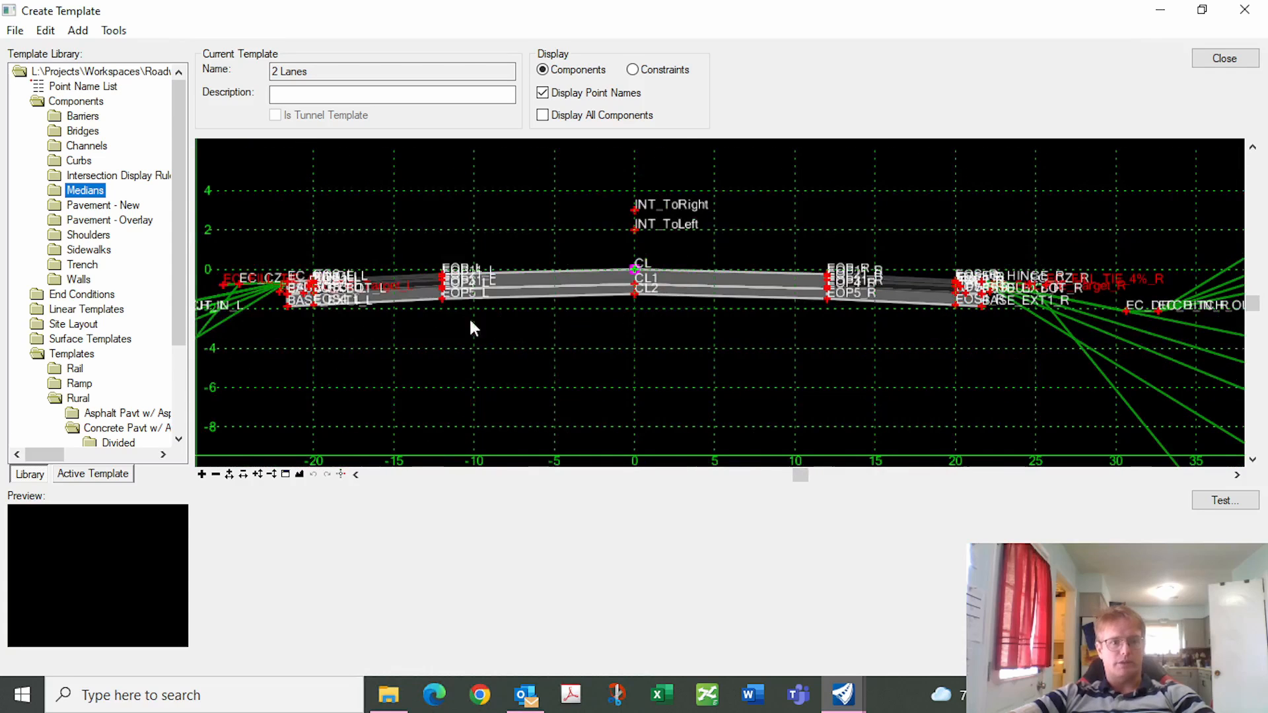
pyautogui.scroll(-2, 692, 288)
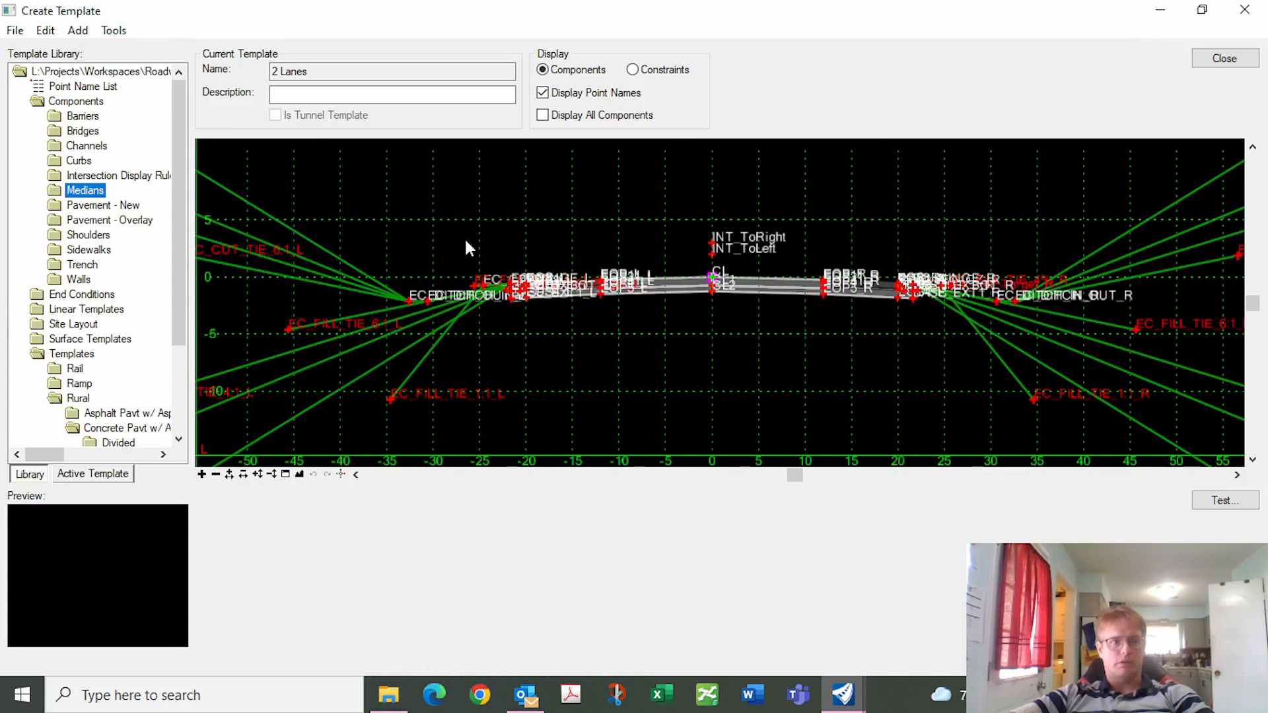
pyautogui.doubleClick(66, 192)
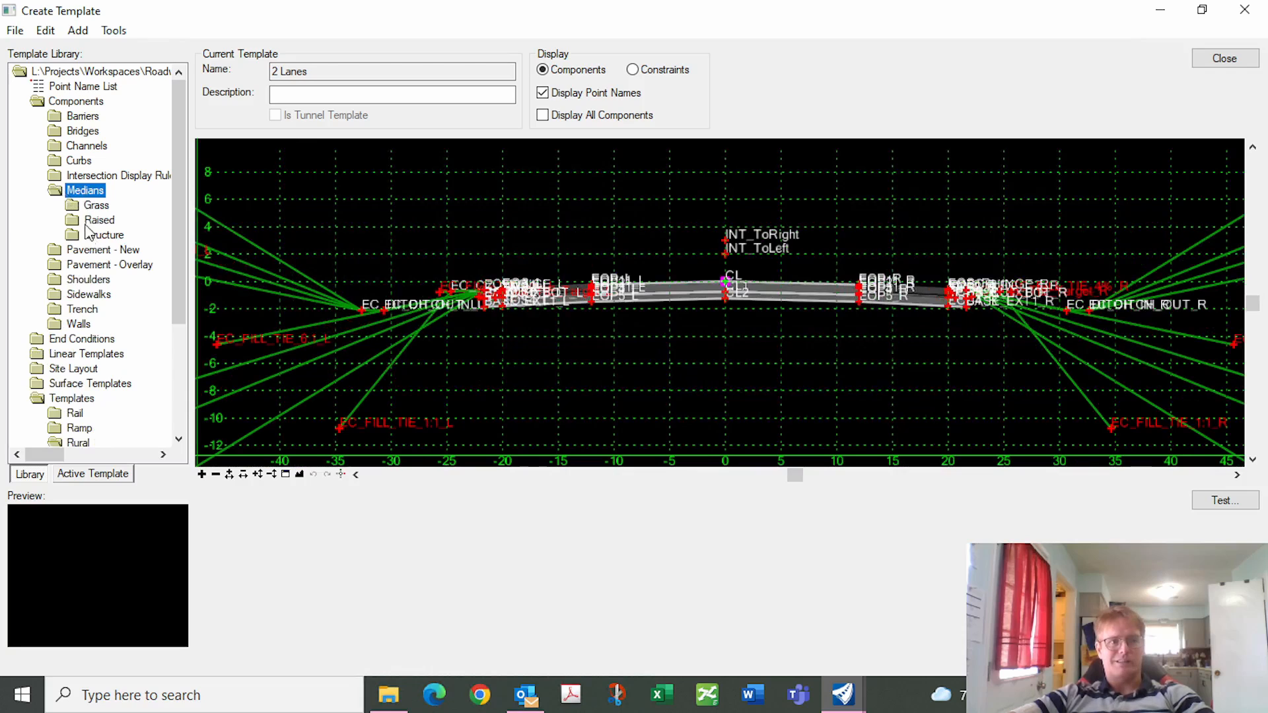
pyautogui.doubleClick(79, 221)
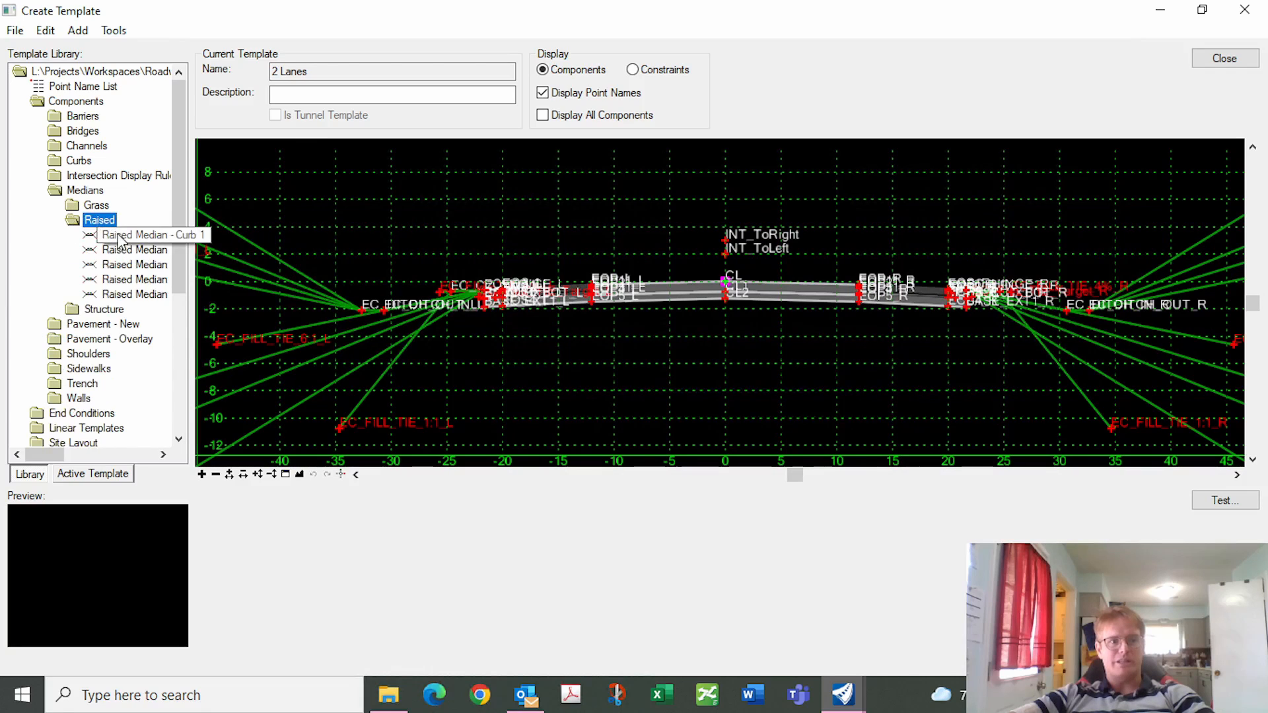
pyautogui.click(120, 236)
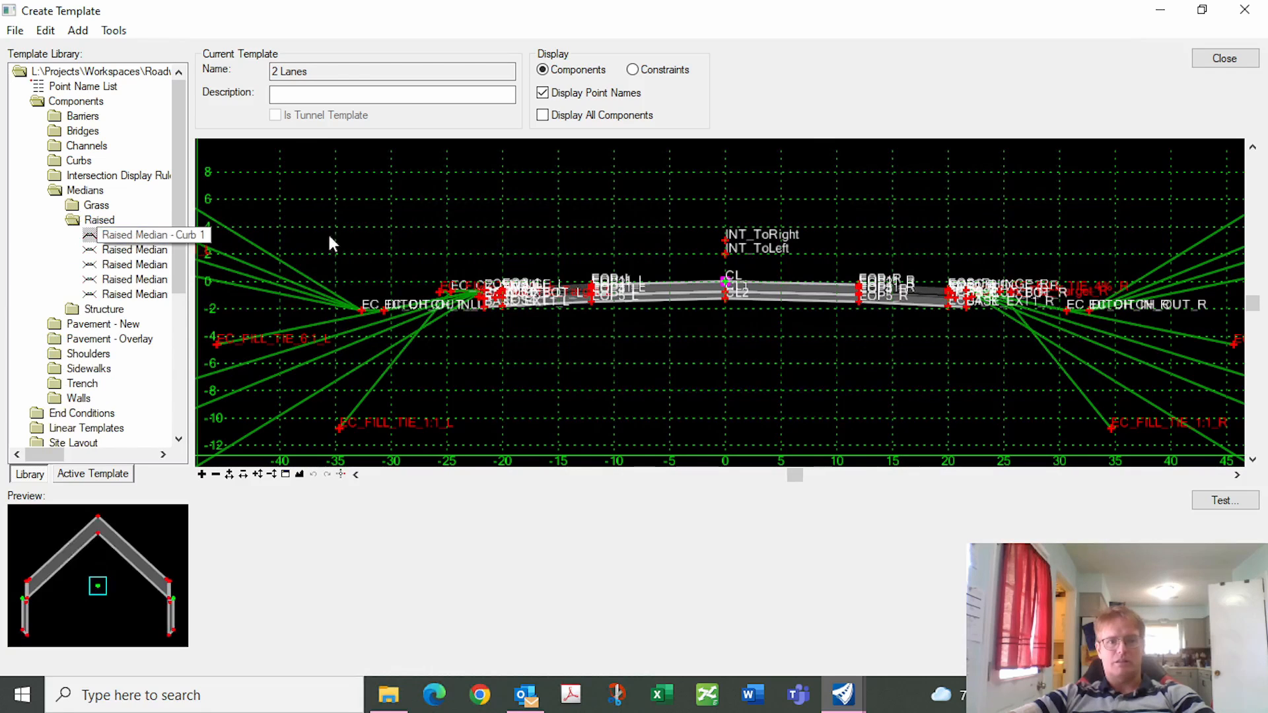
pyautogui.doubleClick(134, 235)
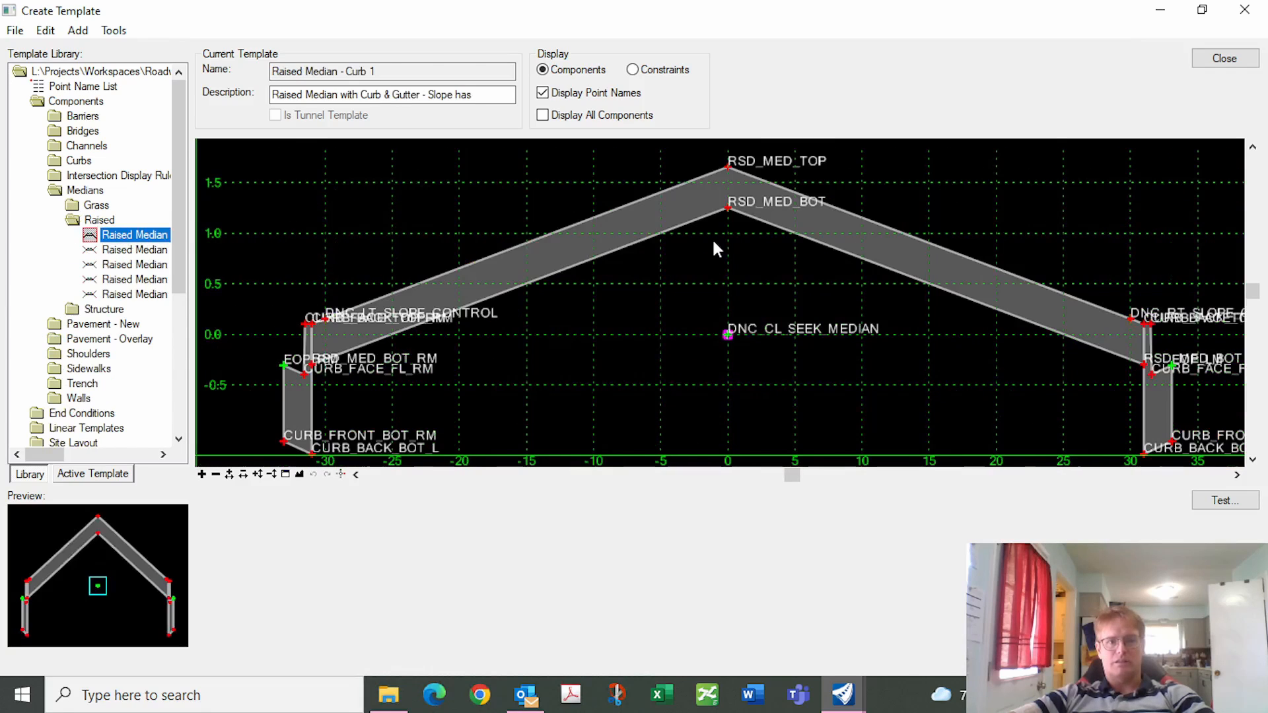
# Reopen the rural undivided 2 Lanes template and try to add the Raised Median - Paved 2 component to it.
pyautogui.scroll(-5, 132, 383)
pyautogui.doubleClick(136, 370)
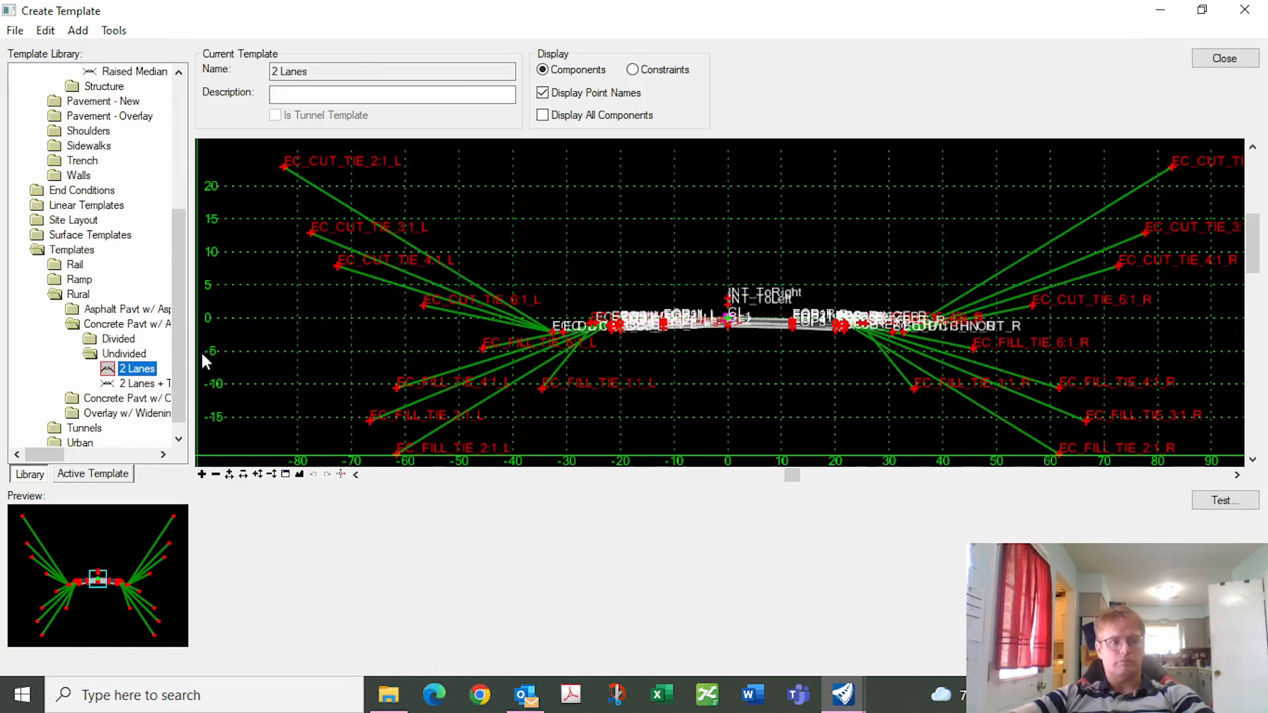
pyautogui.click(114, 73)
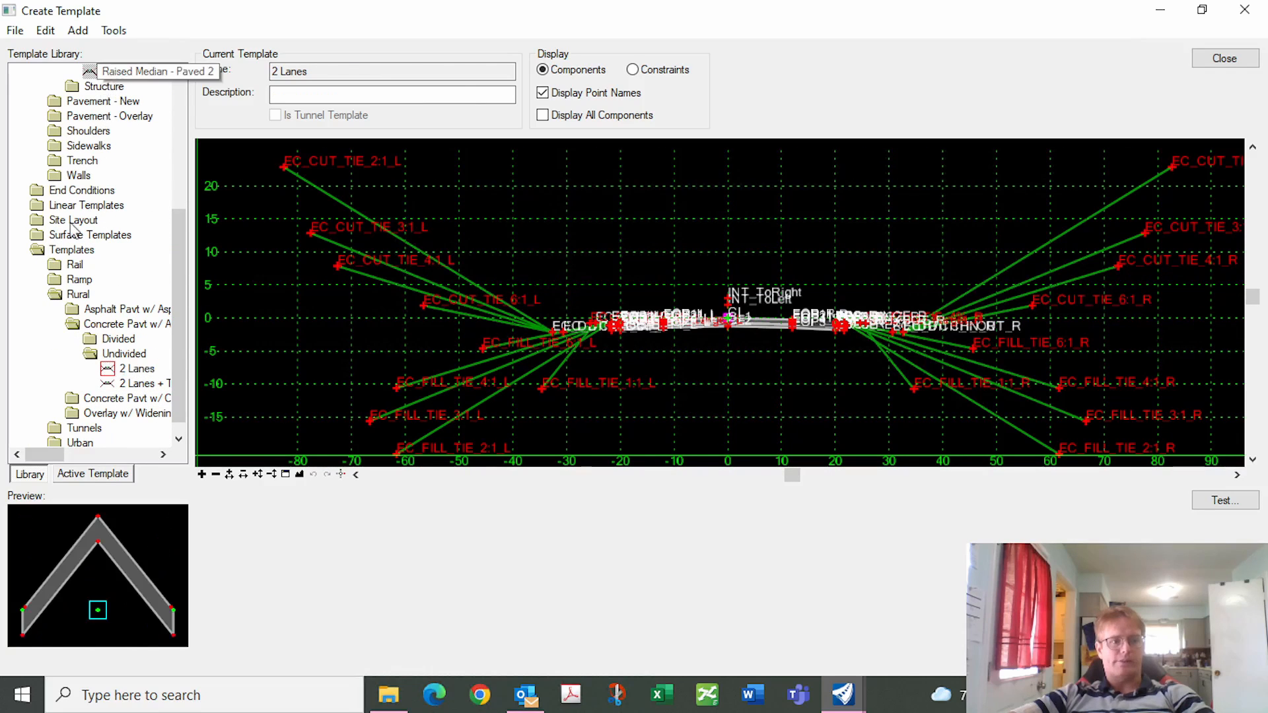
pyautogui.moveTo(496, 323); pyautogui.dragTo(731, 248)
pyautogui.hotkey('ctrl', 'z')
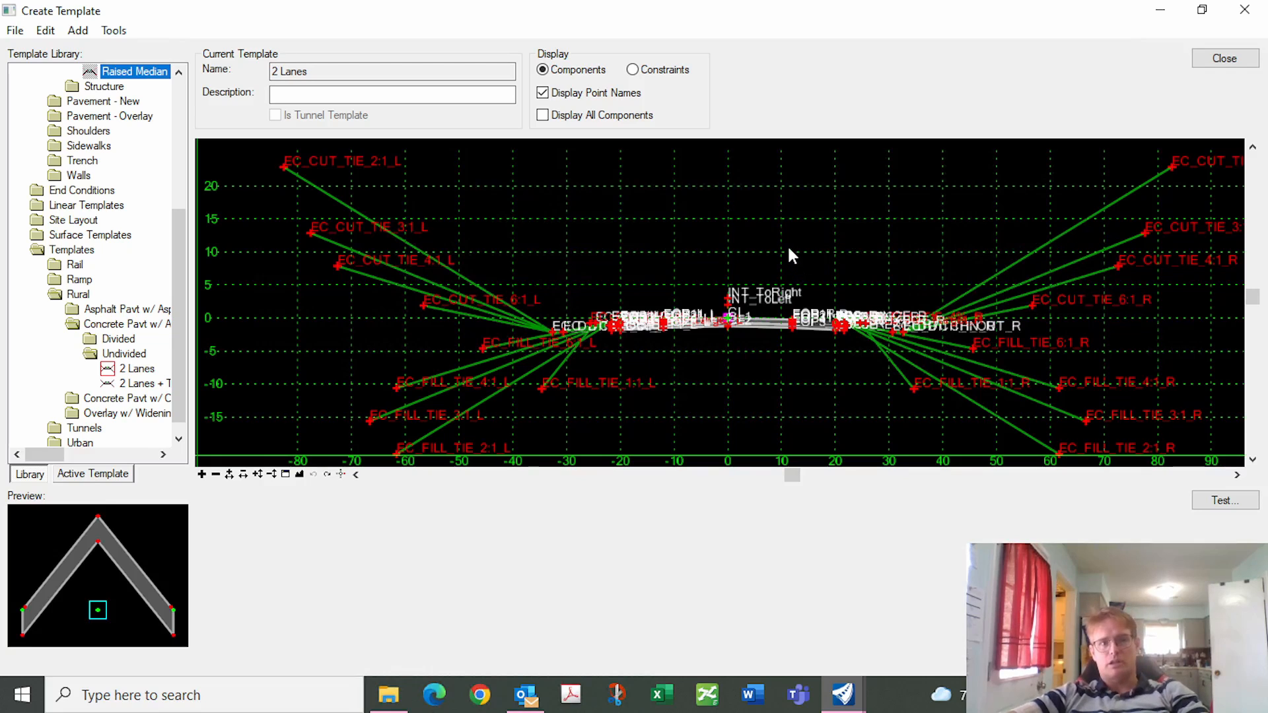
pyautogui.rightClick(788, 247)
# Close the template editor without saving changes to Civil Templates Imperial.itl.
pyautogui.click(1230, 58)
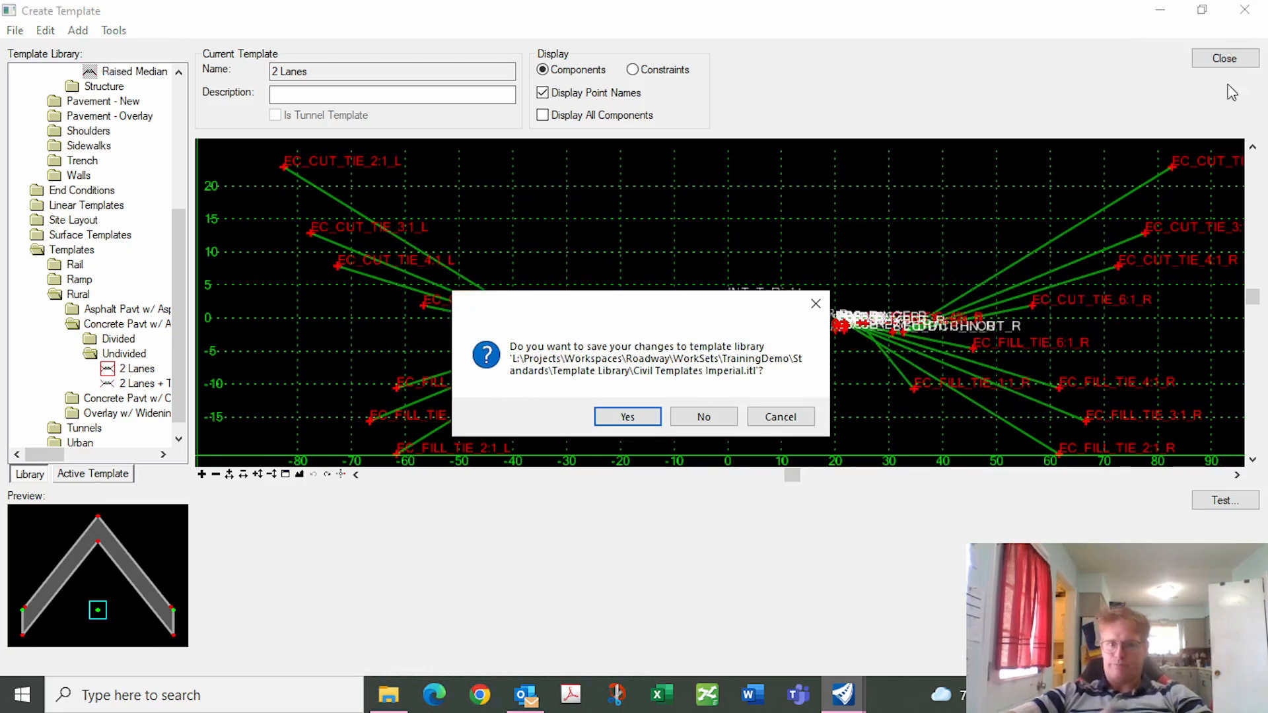
pyautogui.click(700, 414)
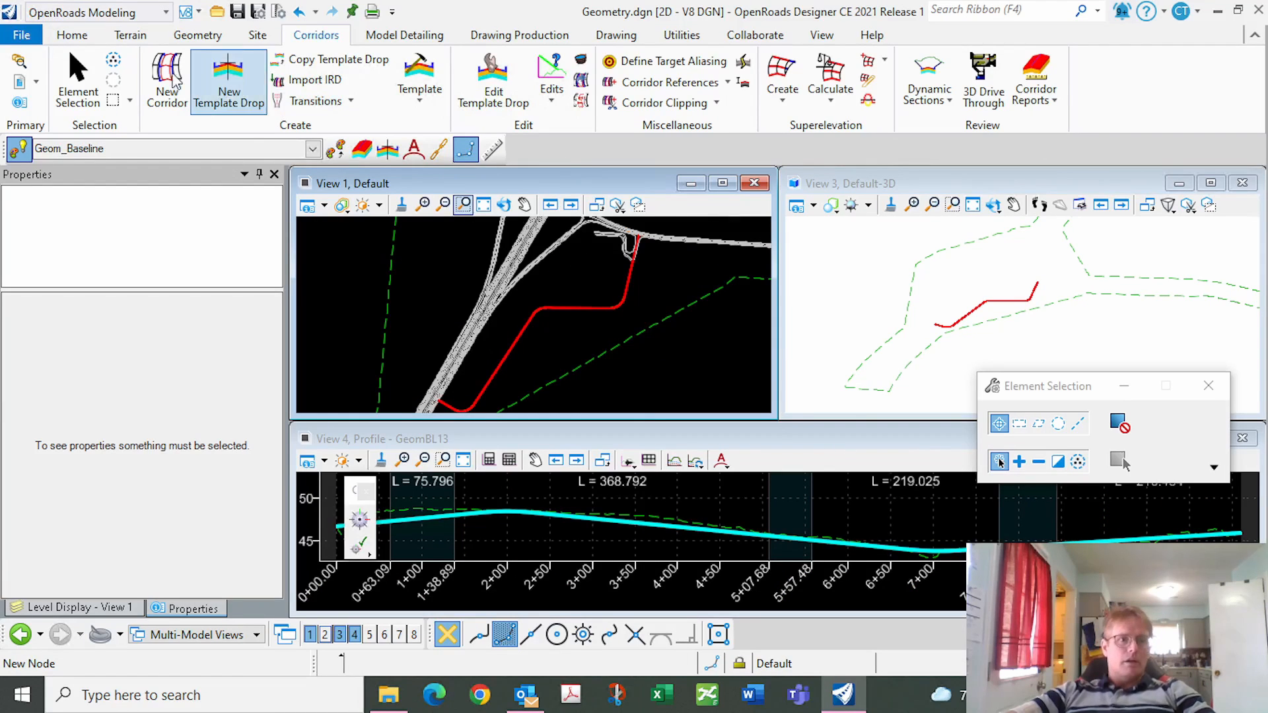
# Create a new corridor named Clay St along the red baseline, using its active profile and the Design feature definition.
pyautogui.click(169, 80)
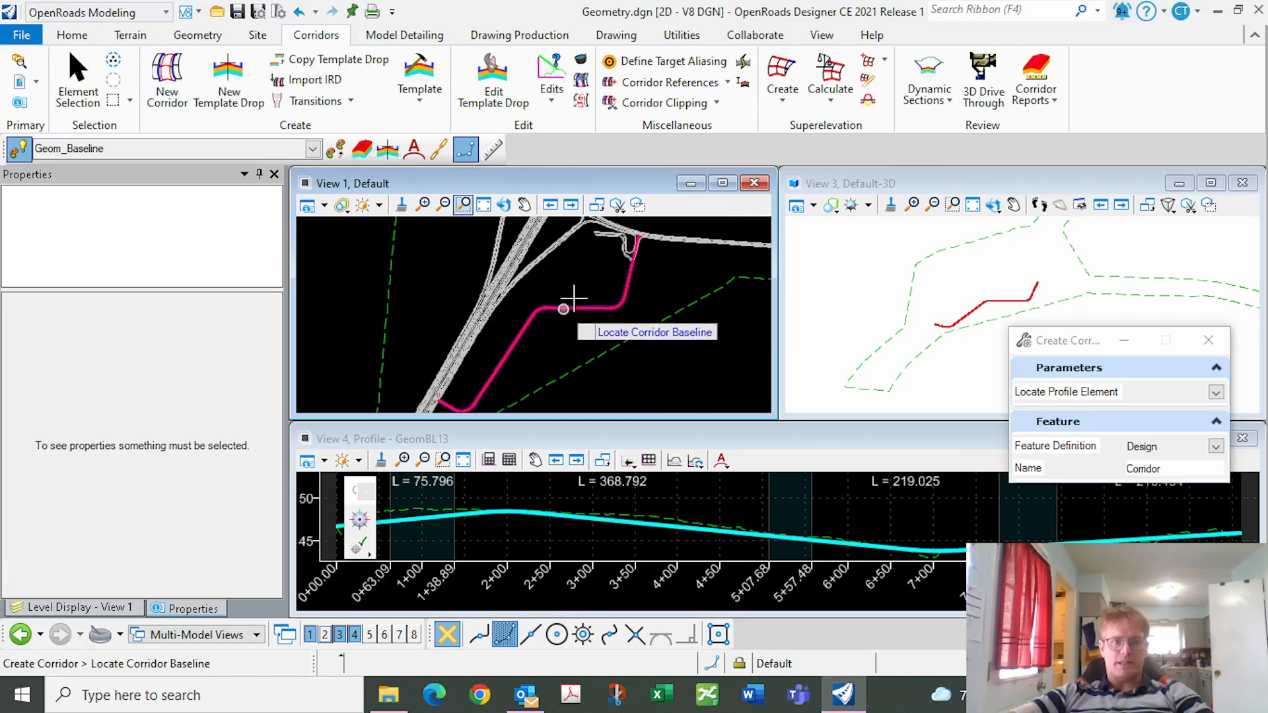
pyautogui.click(575, 305)
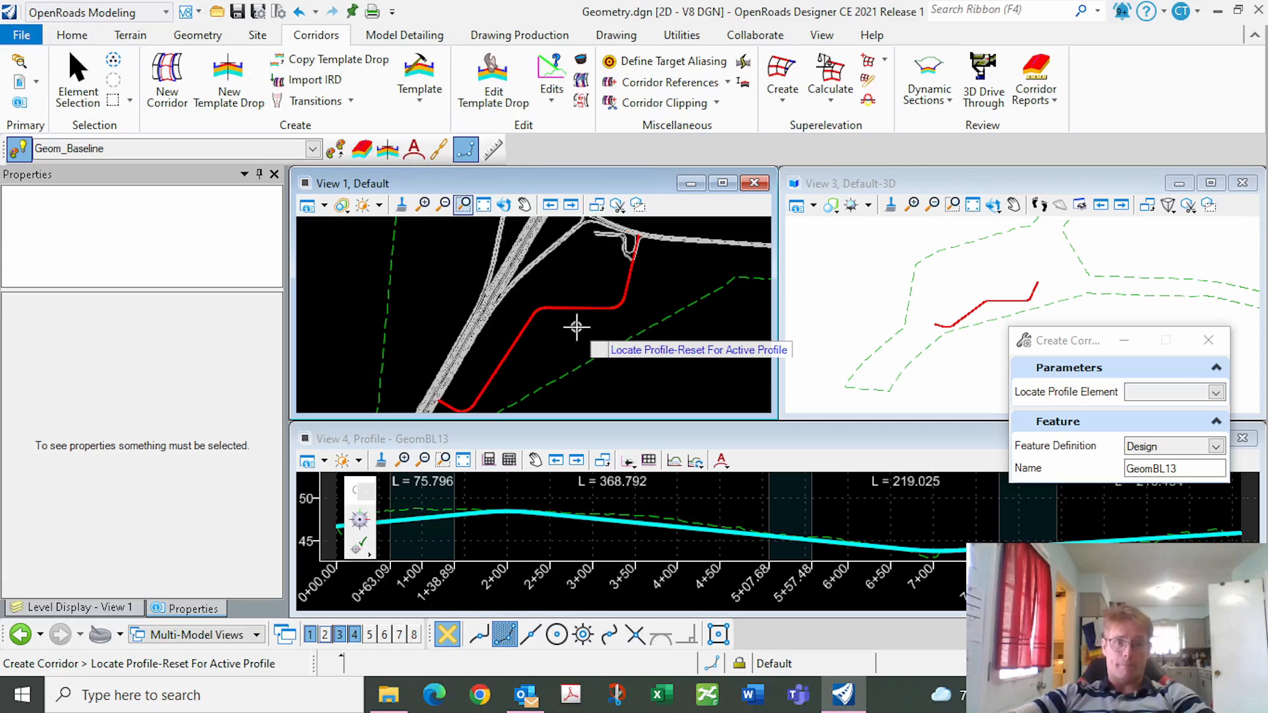
pyautogui.rightClick(575, 327)
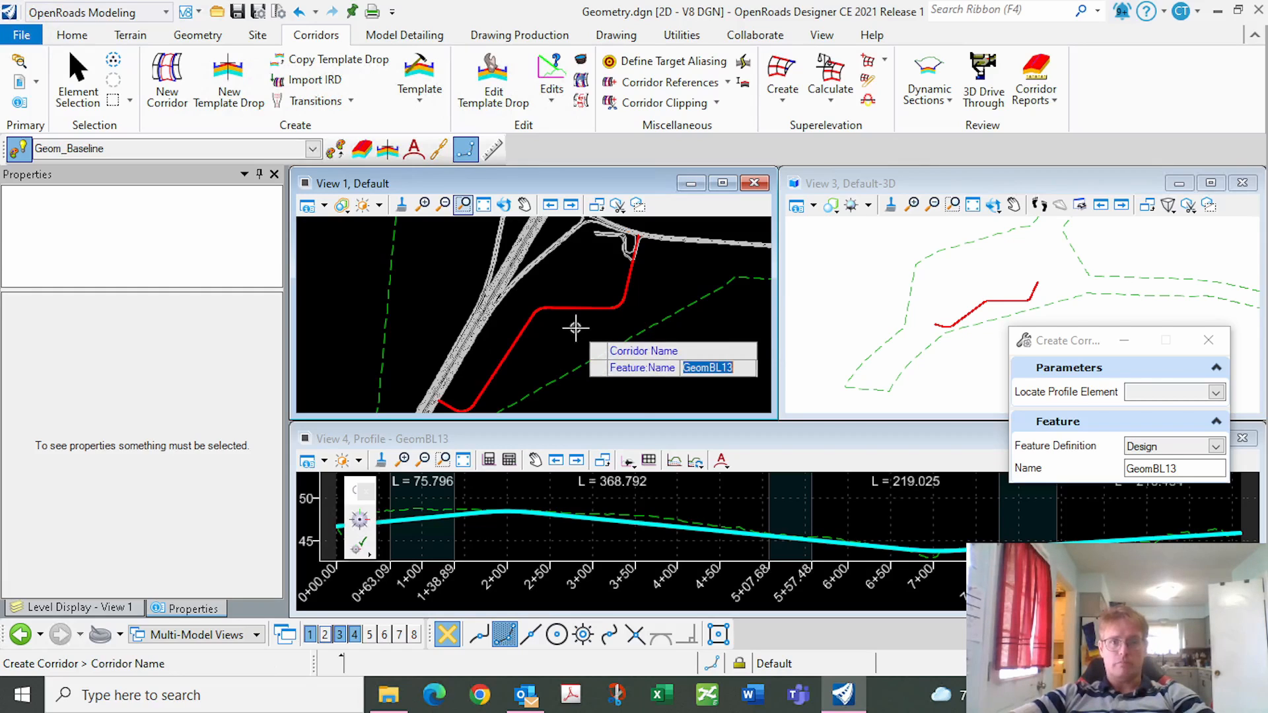
pyautogui.write('Cla')
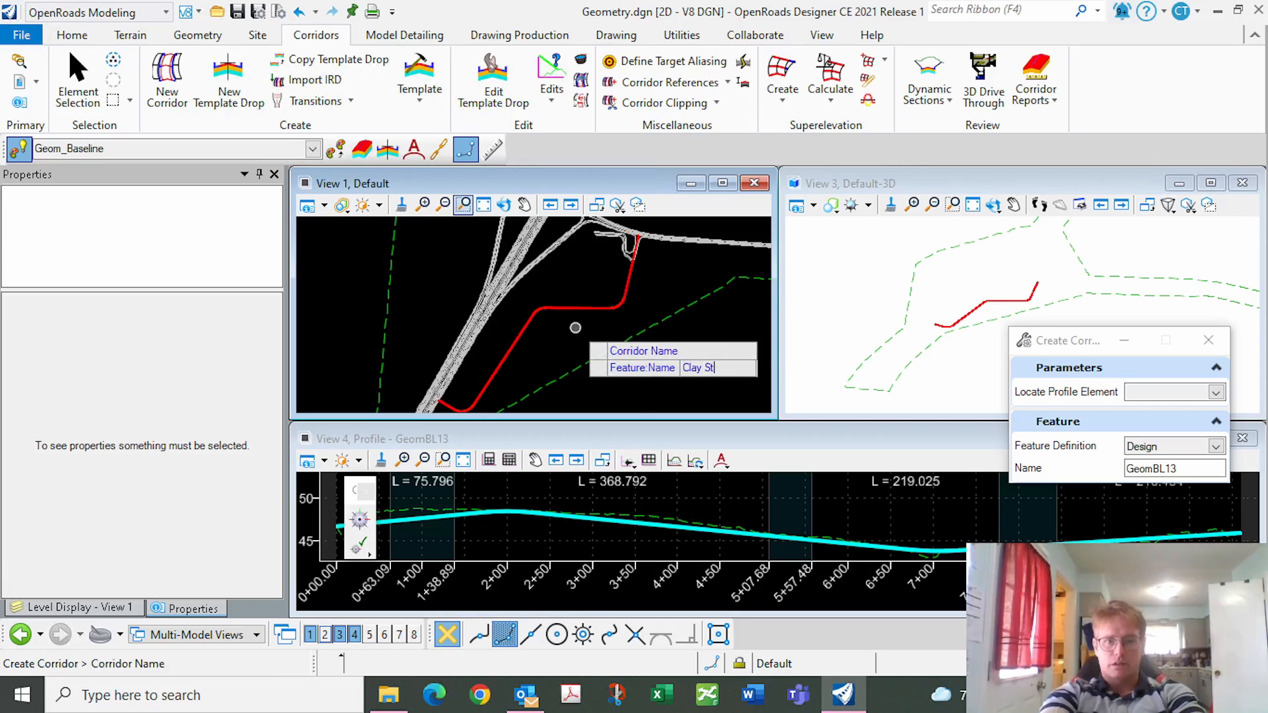
pyautogui.write('y St')
pyautogui.press('Return')
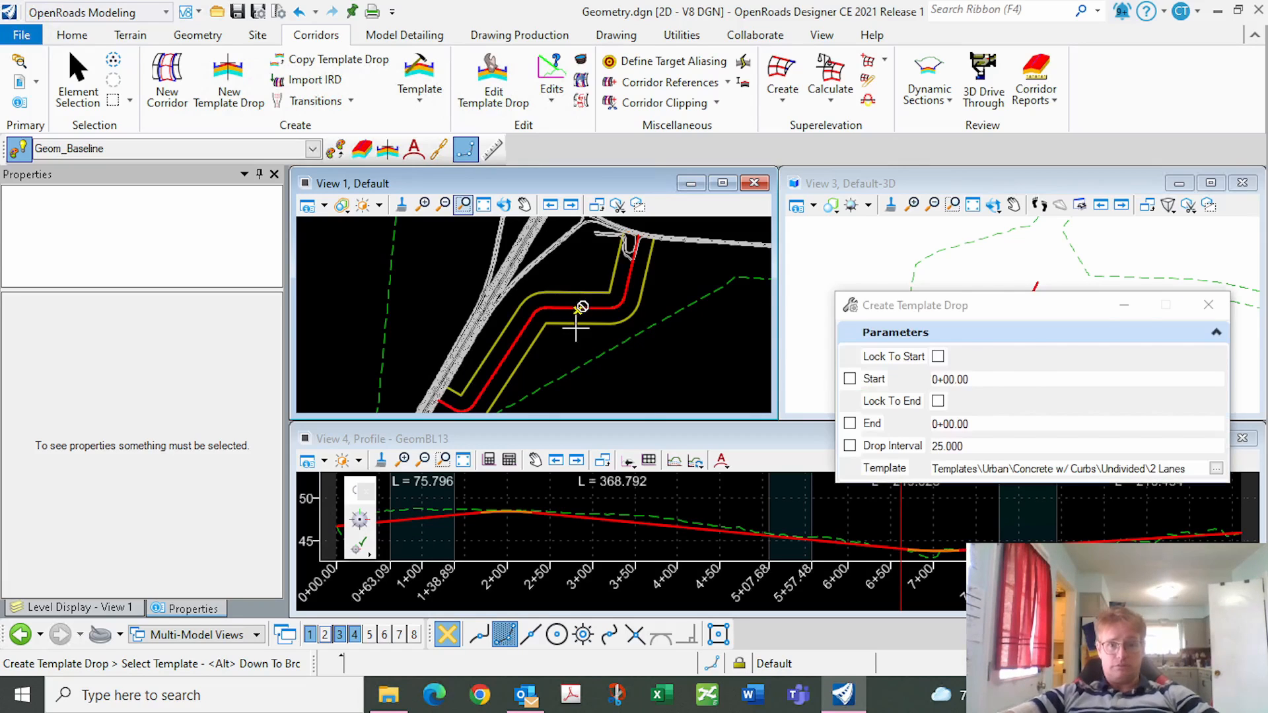
# Select the Templates\Rural\Concrete Pavt w/ Asphalt Shoulders\Undivided\2 Lanes template for the template drop.
pyautogui.moveTo(927, 309); pyautogui.dragTo(655, 204)
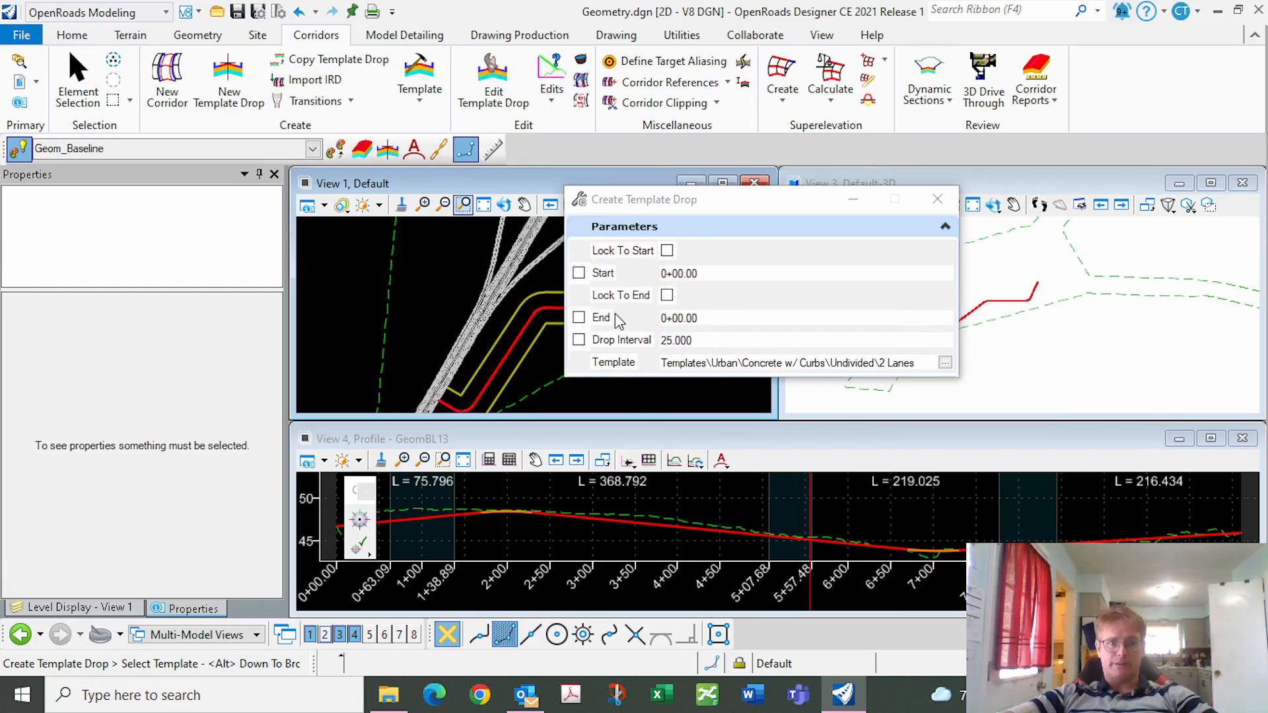
pyautogui.click(946, 362)
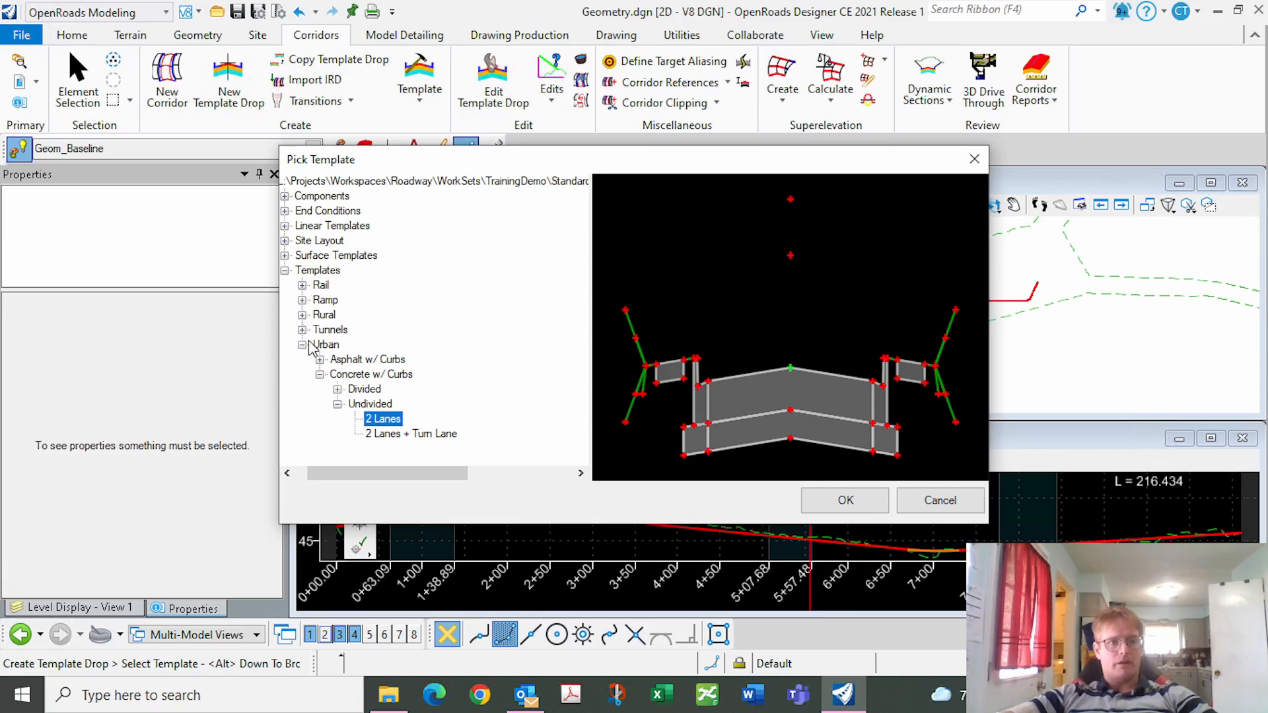
pyautogui.click(302, 315)
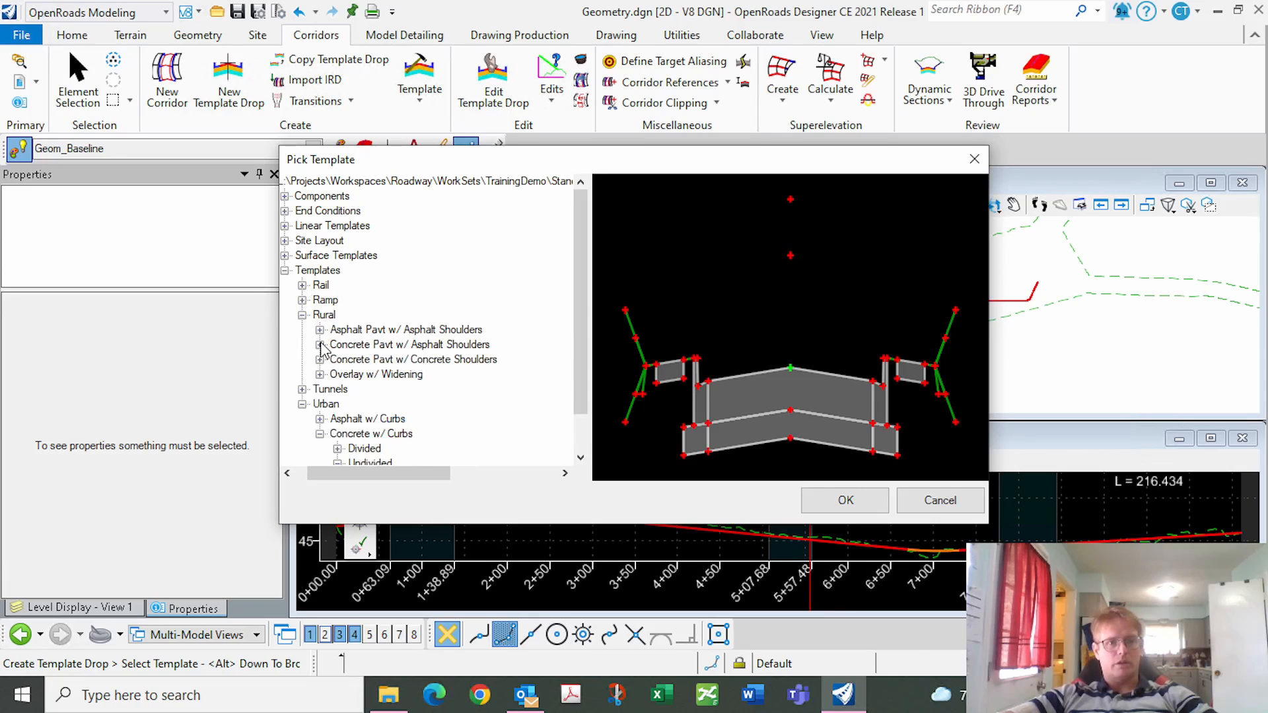
pyautogui.click(319, 345)
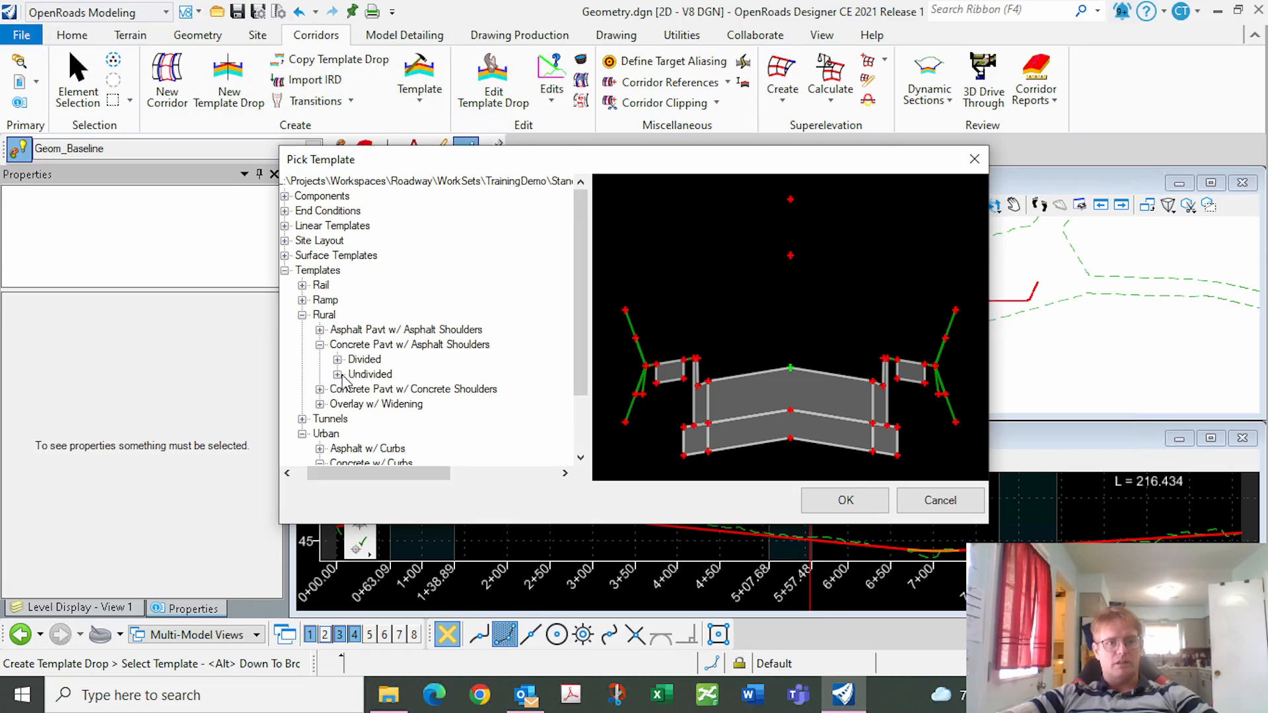
pyautogui.click(337, 375)
pyautogui.click(388, 391)
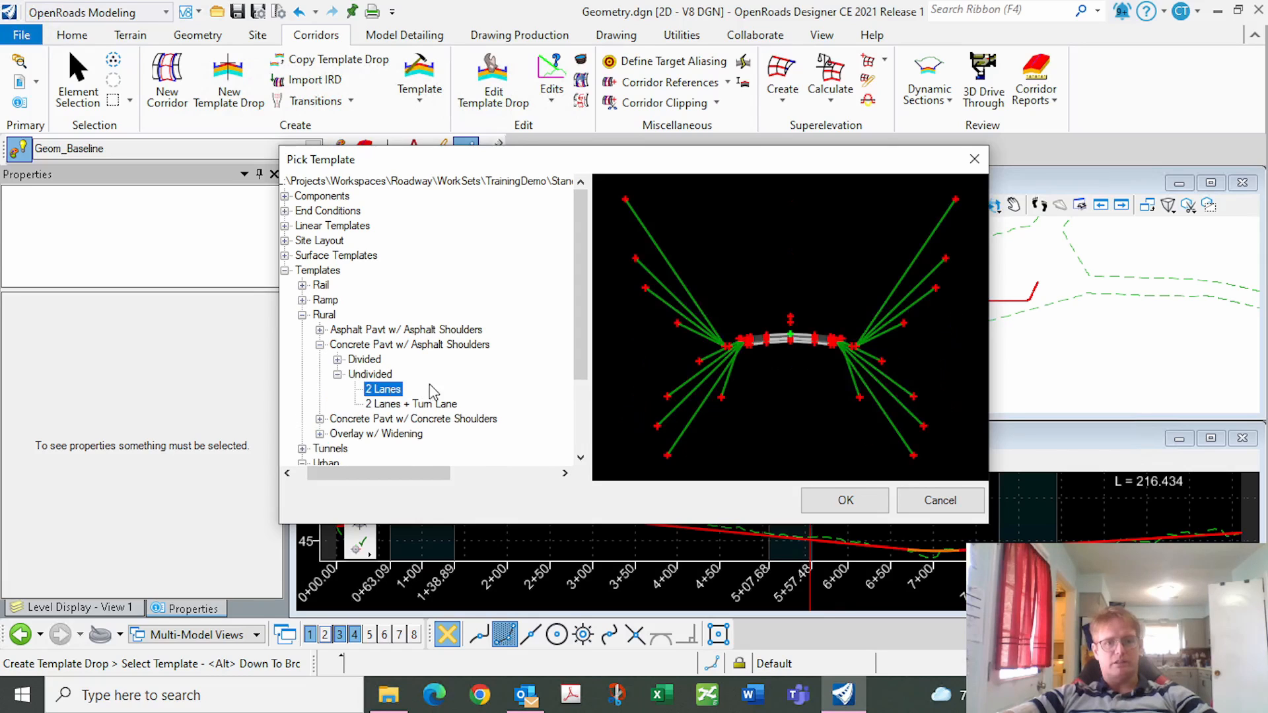
pyautogui.click(846, 500)
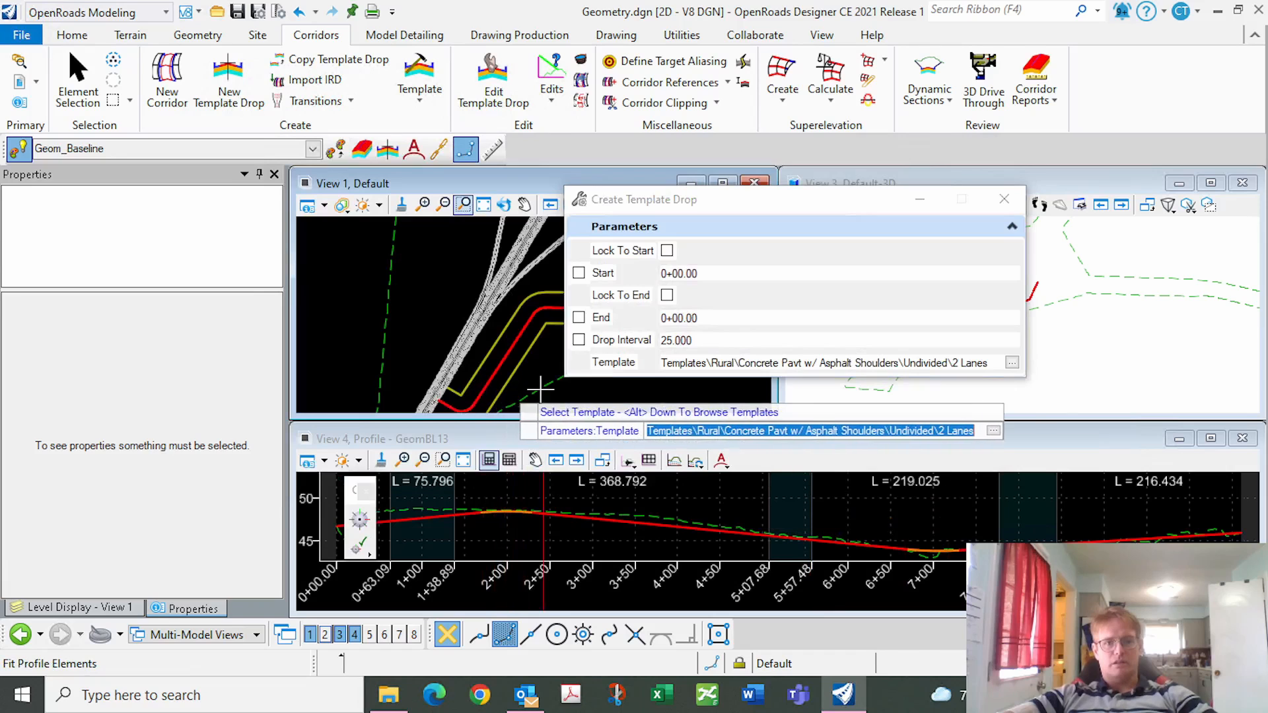
# Place the template drop from about station 0+34.74 to about 10+09.08 with a drop interval of 25.000.
pyautogui.click(489, 399)
pyautogui.scroll(-3, 468, 366)
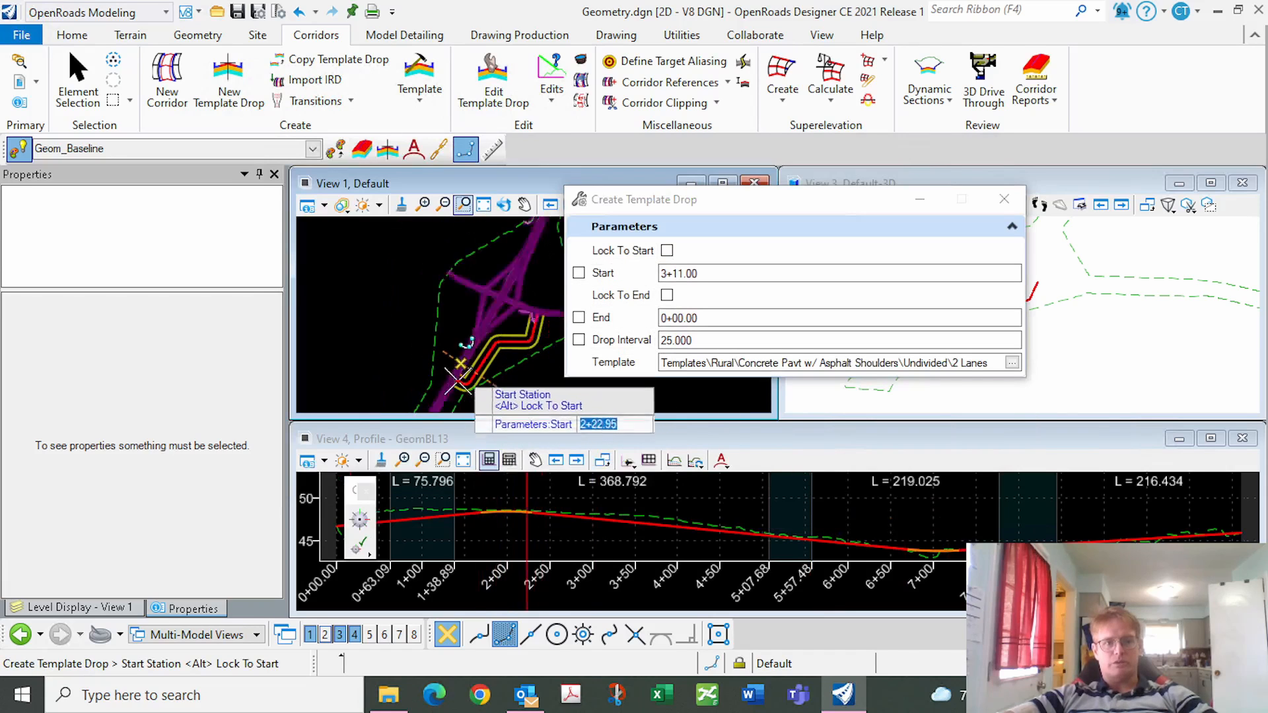
pyautogui.scroll(5, 462, 396)
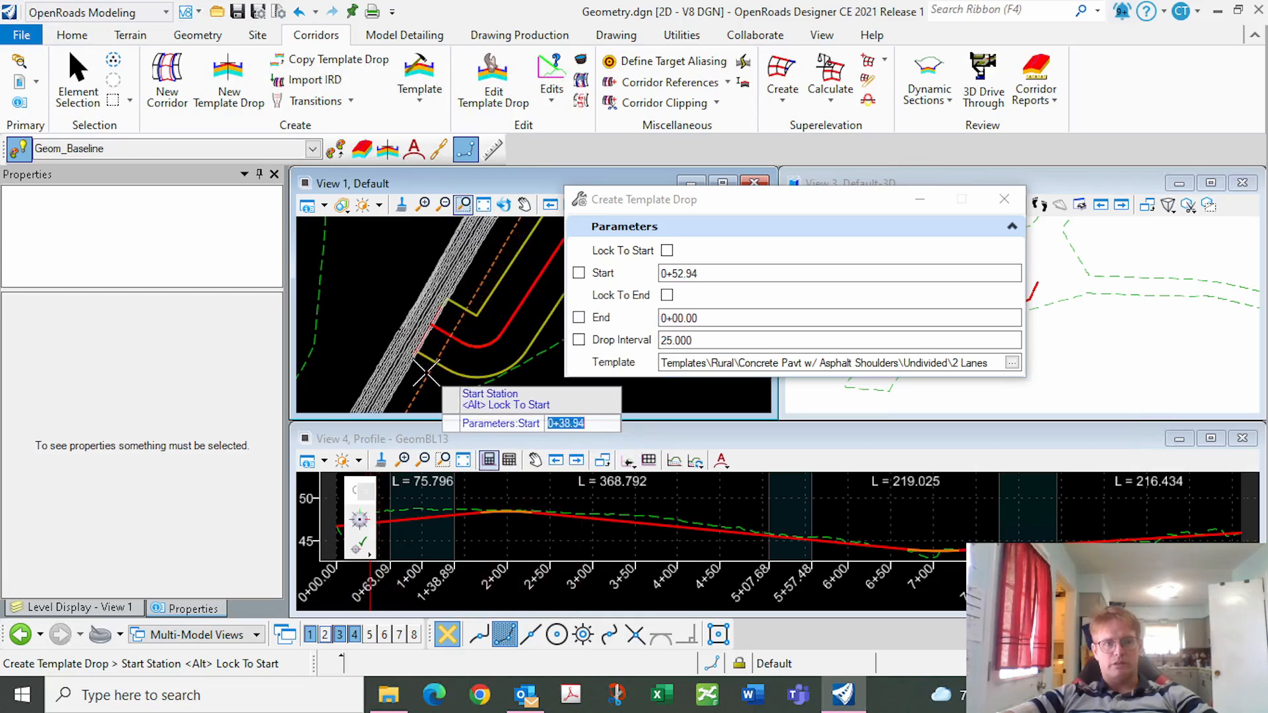
pyautogui.click(423, 372)
pyautogui.scroll(-3, 341, 370)
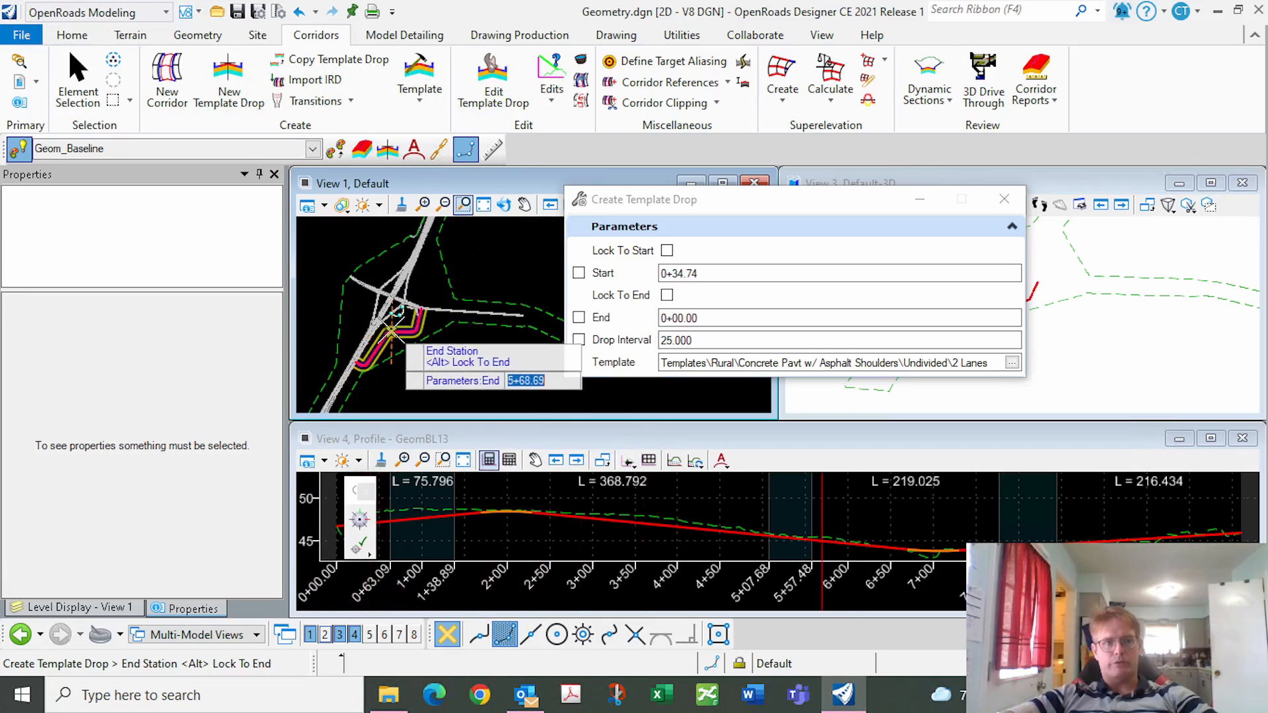
pyautogui.scroll(5, 428, 305)
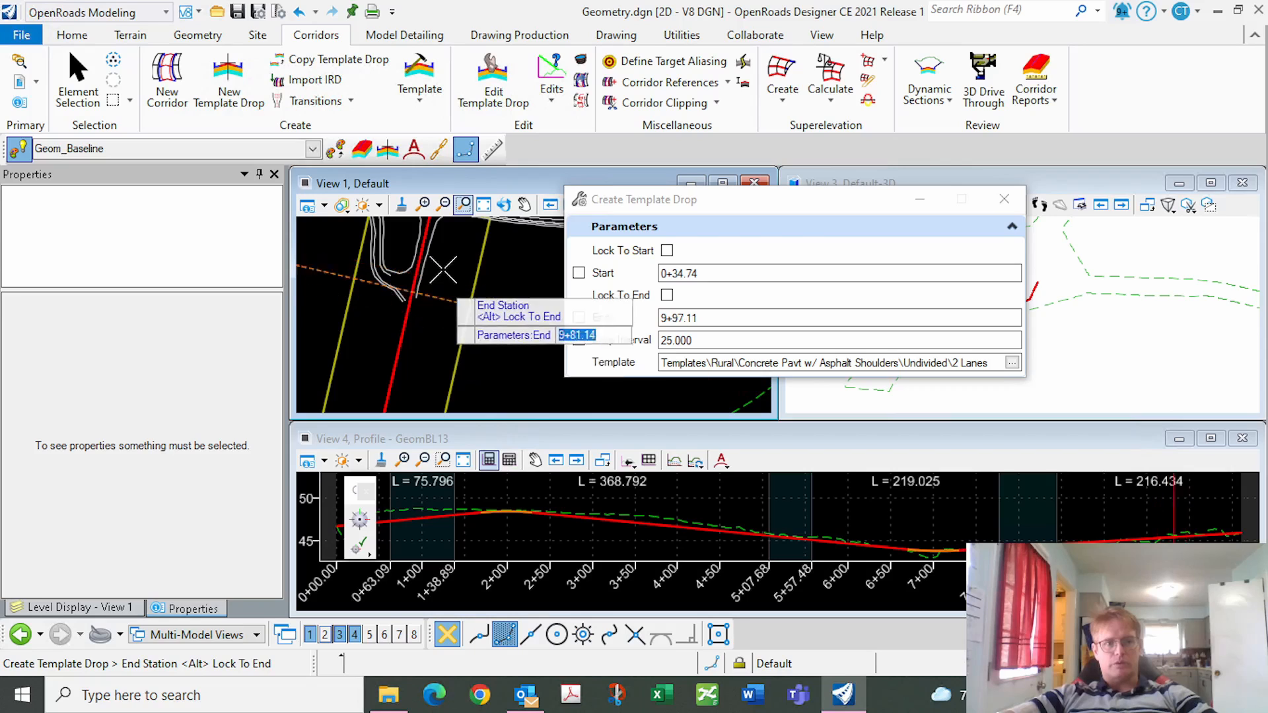
pyautogui.click(407, 353)
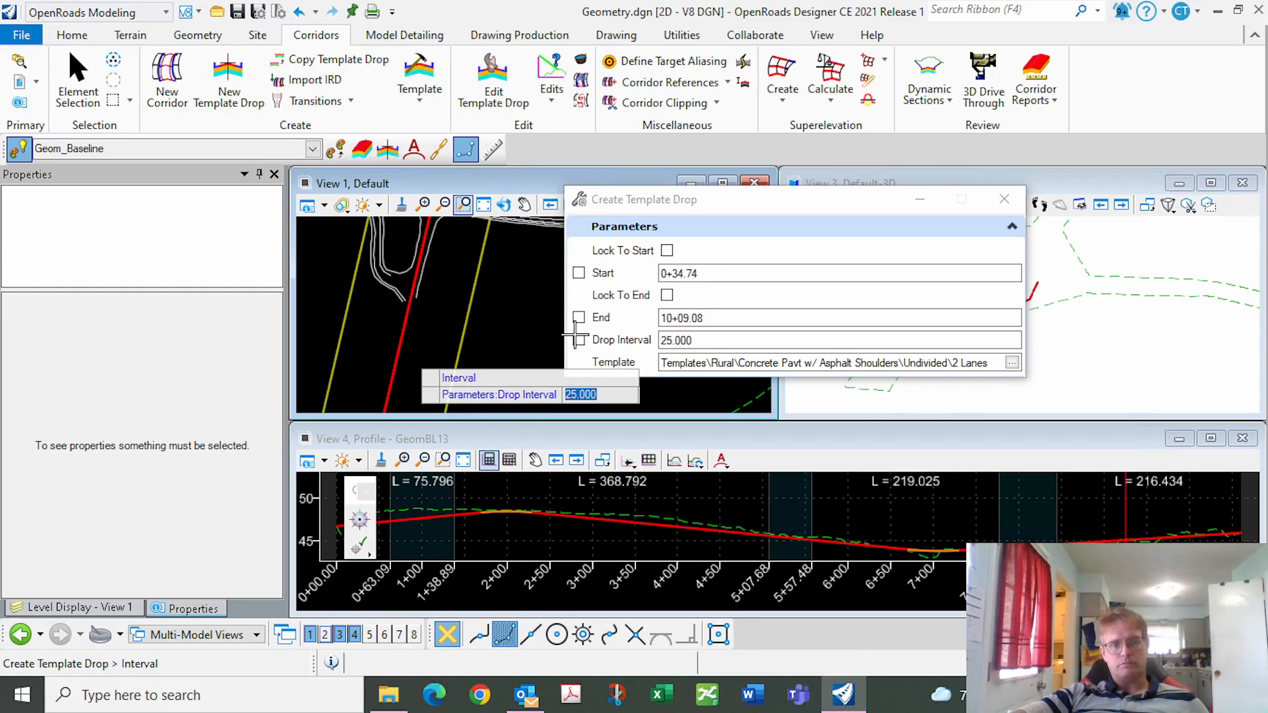
pyautogui.click(507, 341)
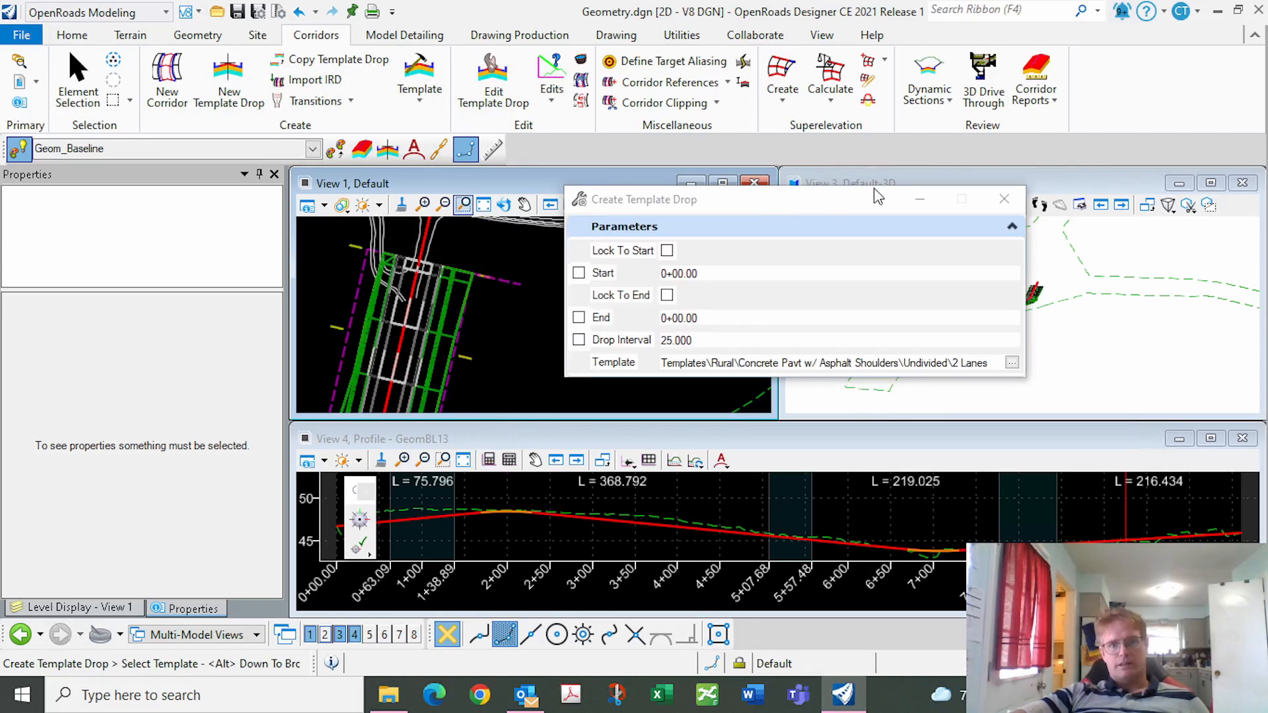
# Turn off the display of the Geometry.dgn Default-3D reference in the plan view.
pyautogui.moveTo(739, 200); pyautogui.dragTo(556, 74)
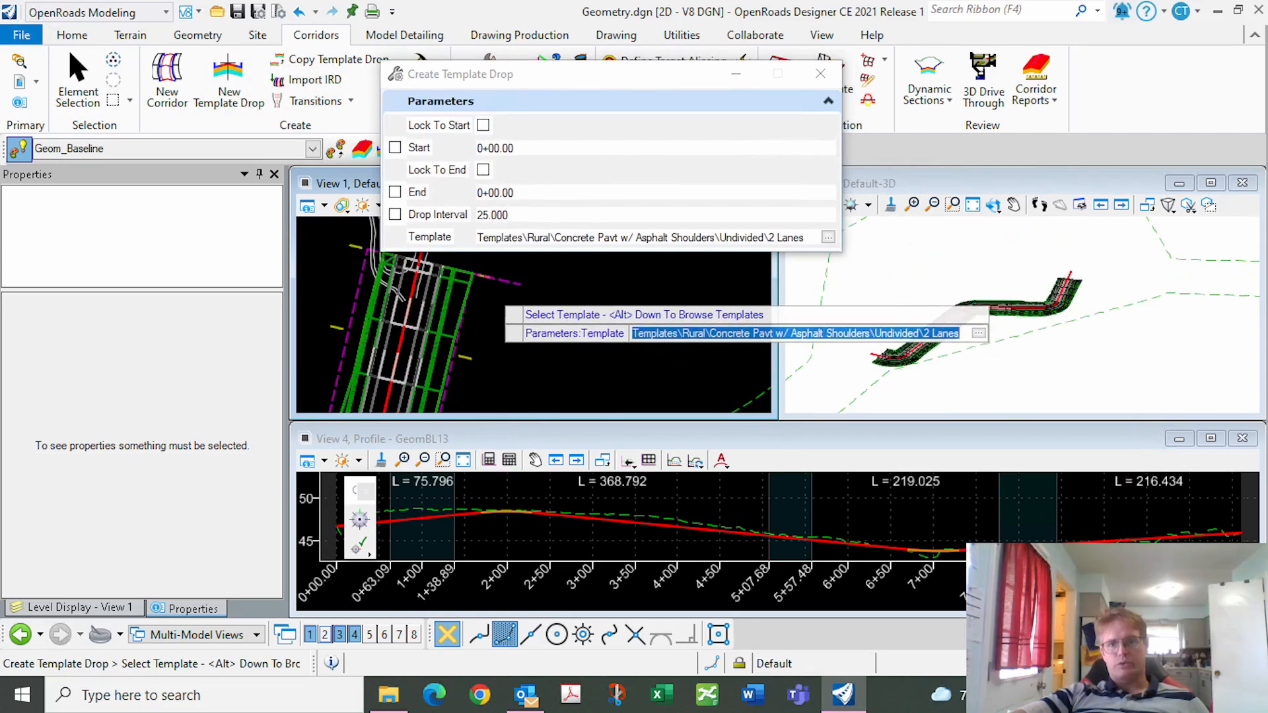
pyautogui.scroll(1, 1034, 311)
pyautogui.moveTo(605, 81); pyautogui.dragTo(697, 72)
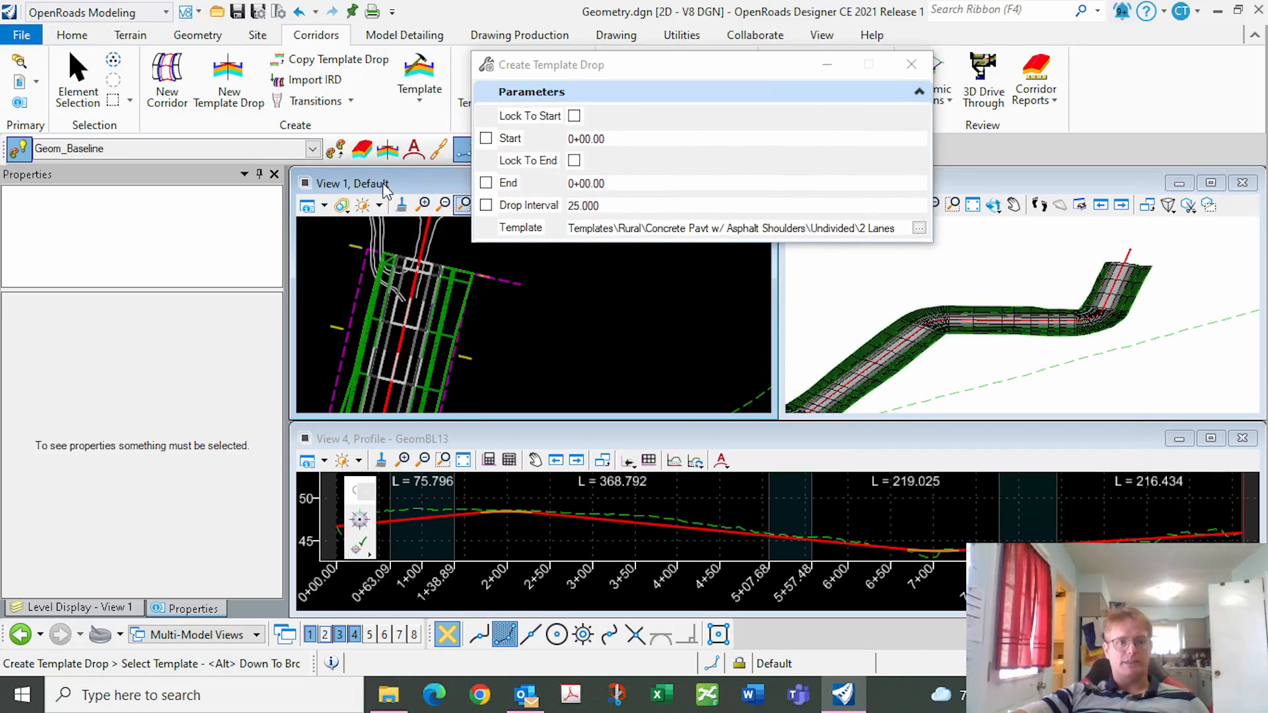
pyautogui.click(19, 82)
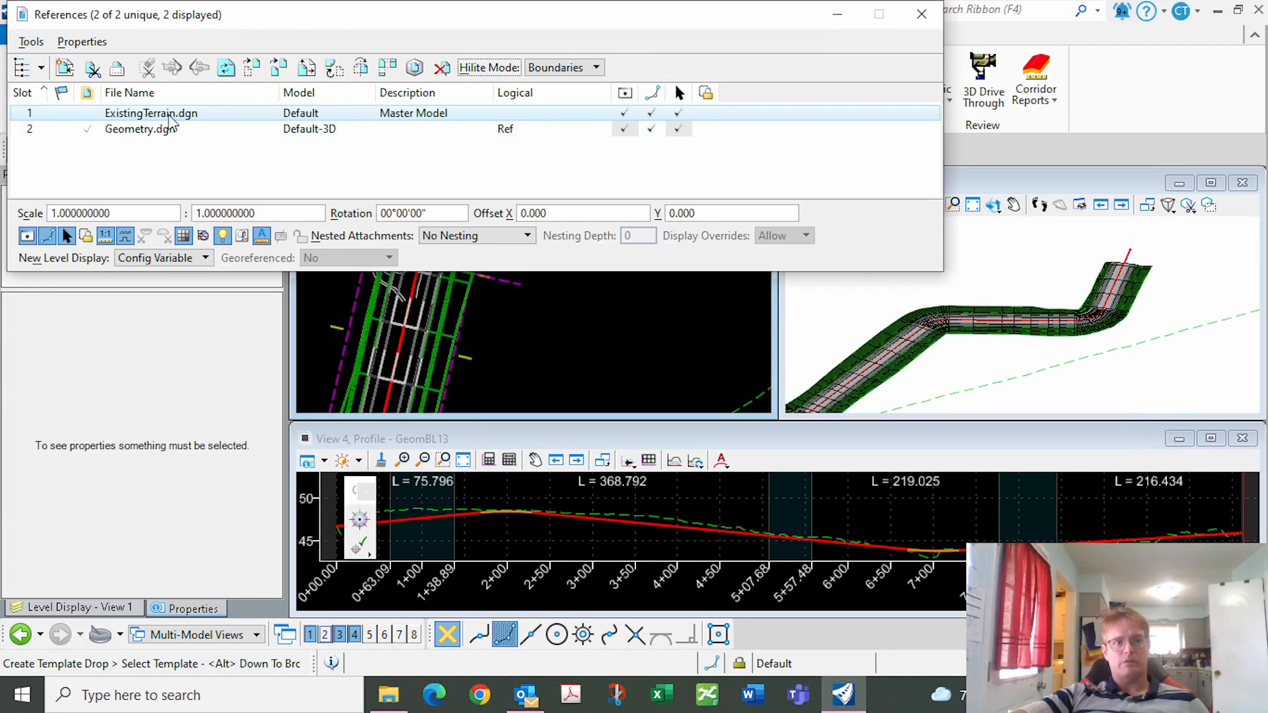
pyautogui.click(623, 129)
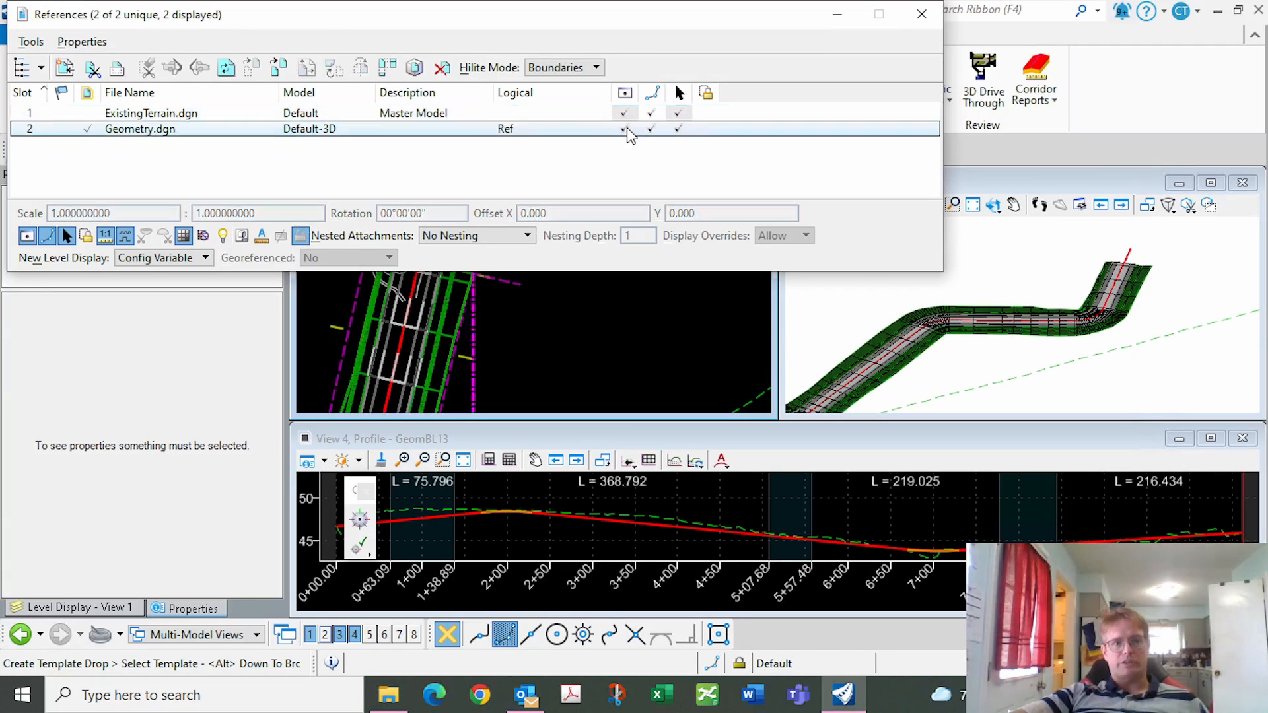
pyautogui.click(921, 14)
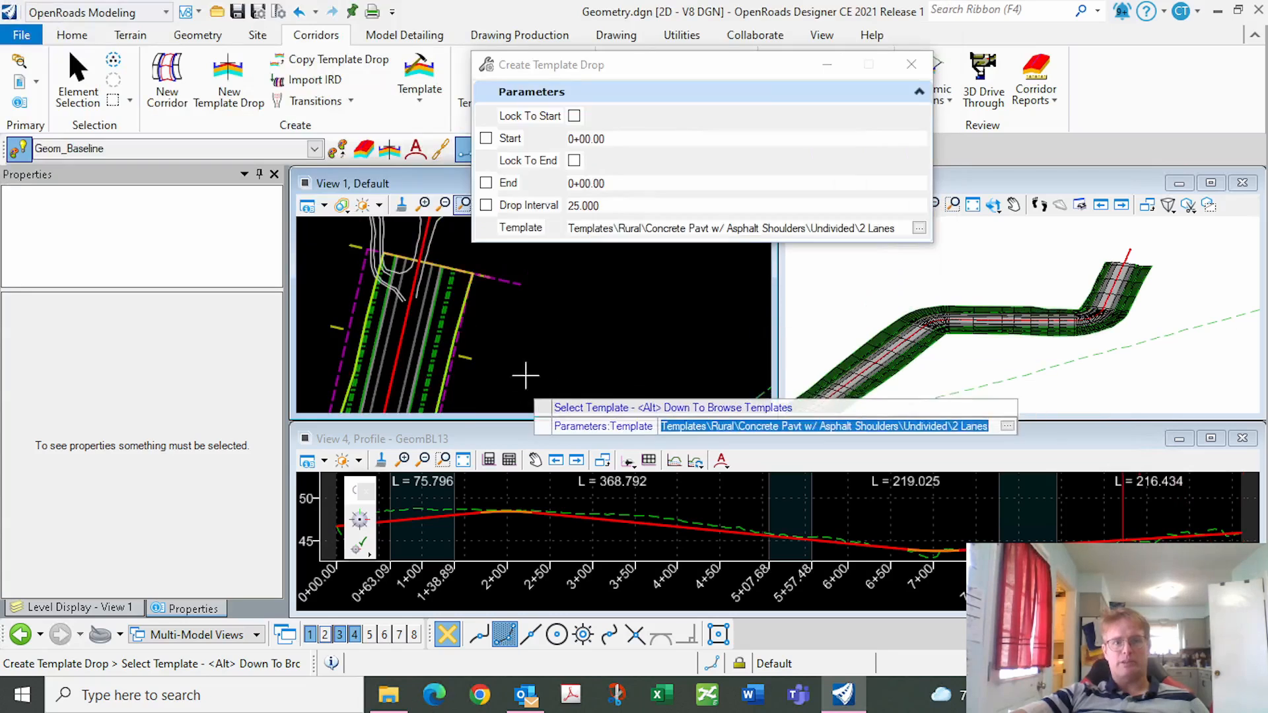
# Leave the template drop command and examine the corridor's right outer ditch line and adjoining lines near the bend in plan.
pyautogui.press('Escape')
pyautogui.scroll(-3, 483, 289)
pyautogui.scroll(3, 430, 363)
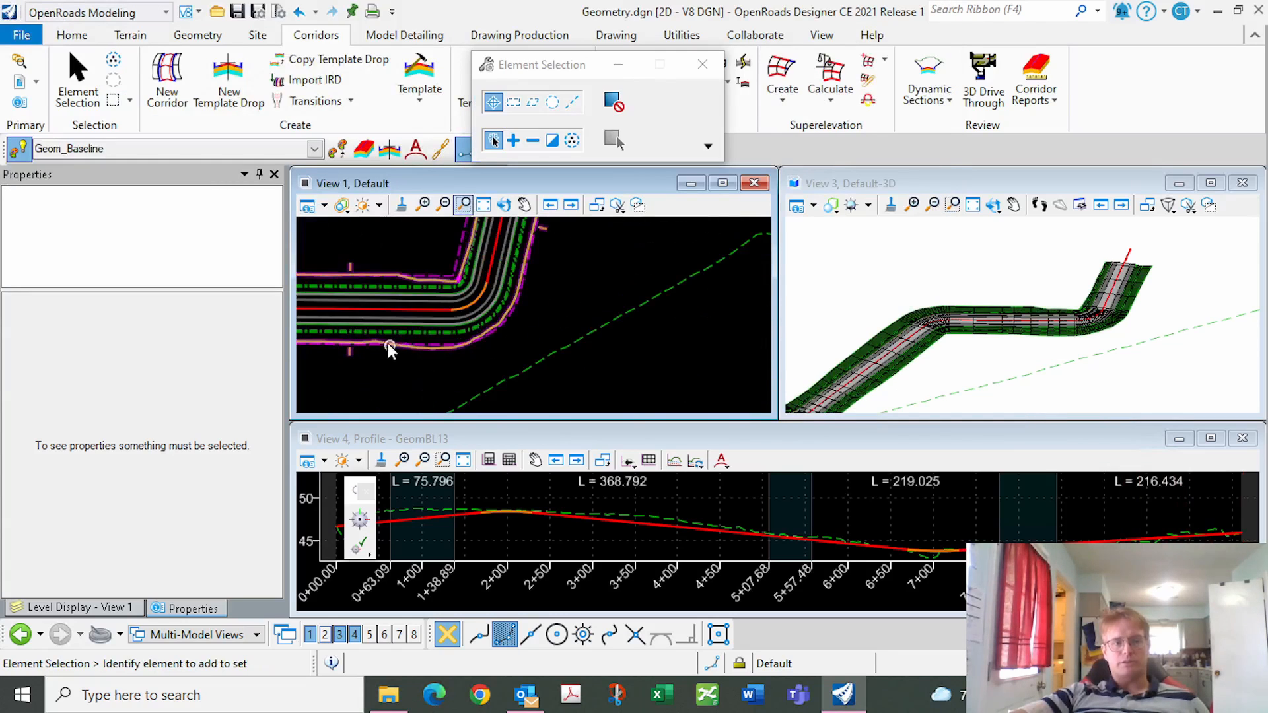
pyautogui.click(400, 341)
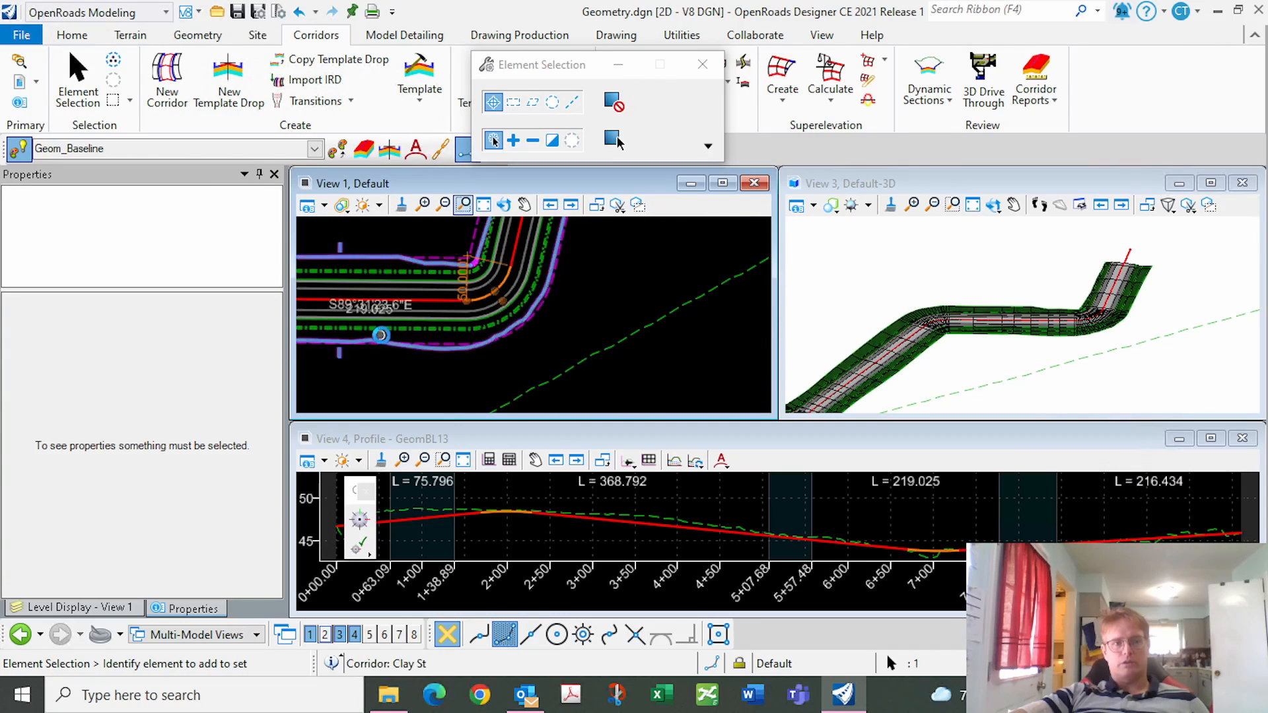
pyautogui.scroll(1, 409, 337)
pyautogui.click(422, 327)
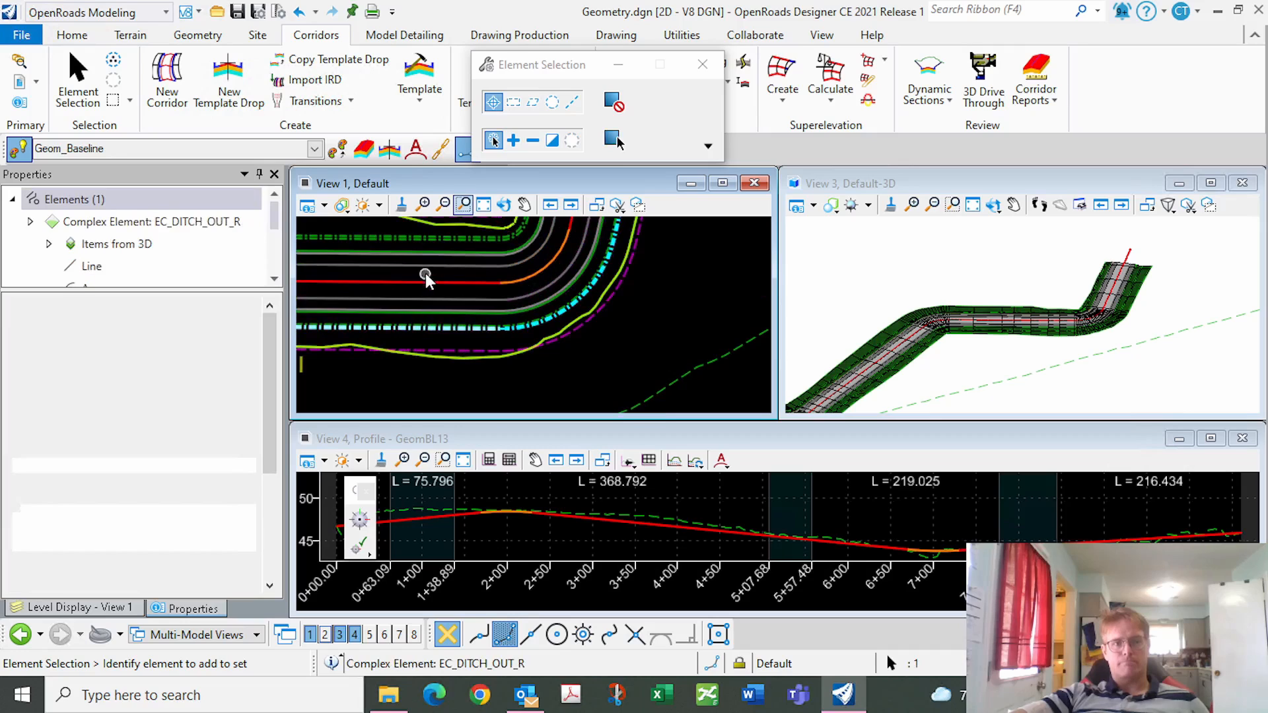
pyautogui.scroll(2, 489, 314)
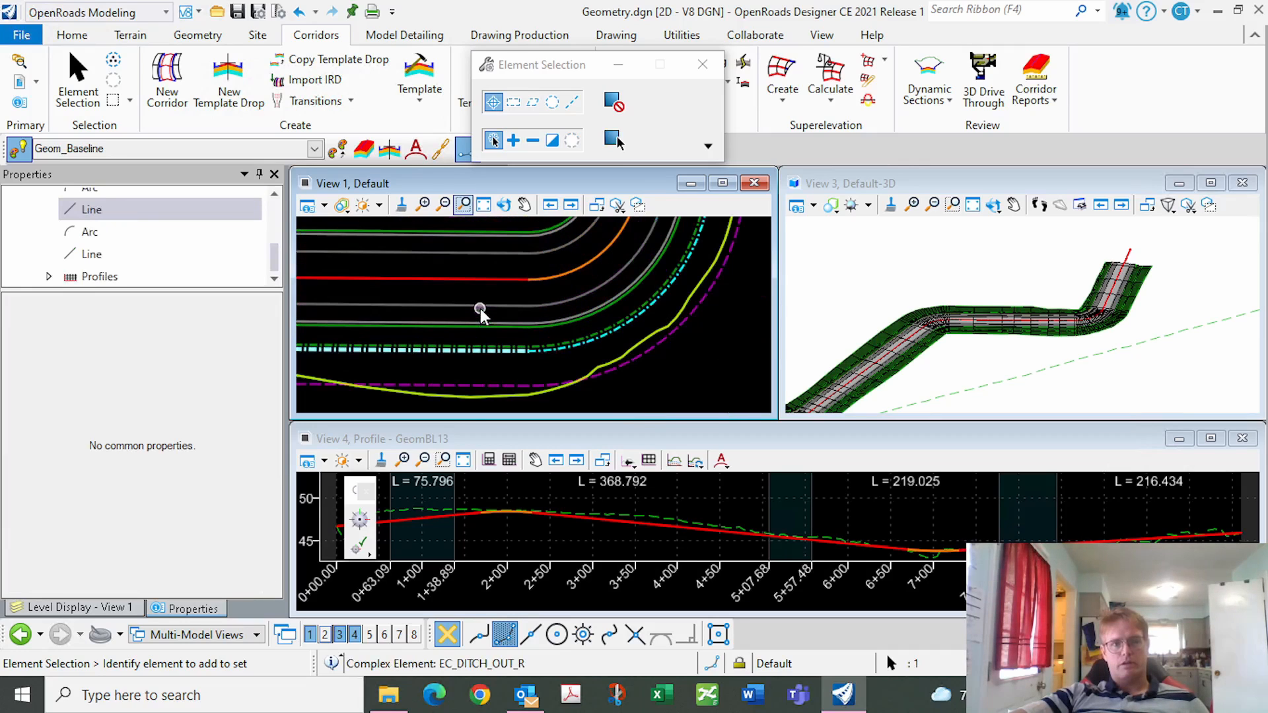
pyautogui.scroll(2, 481, 309)
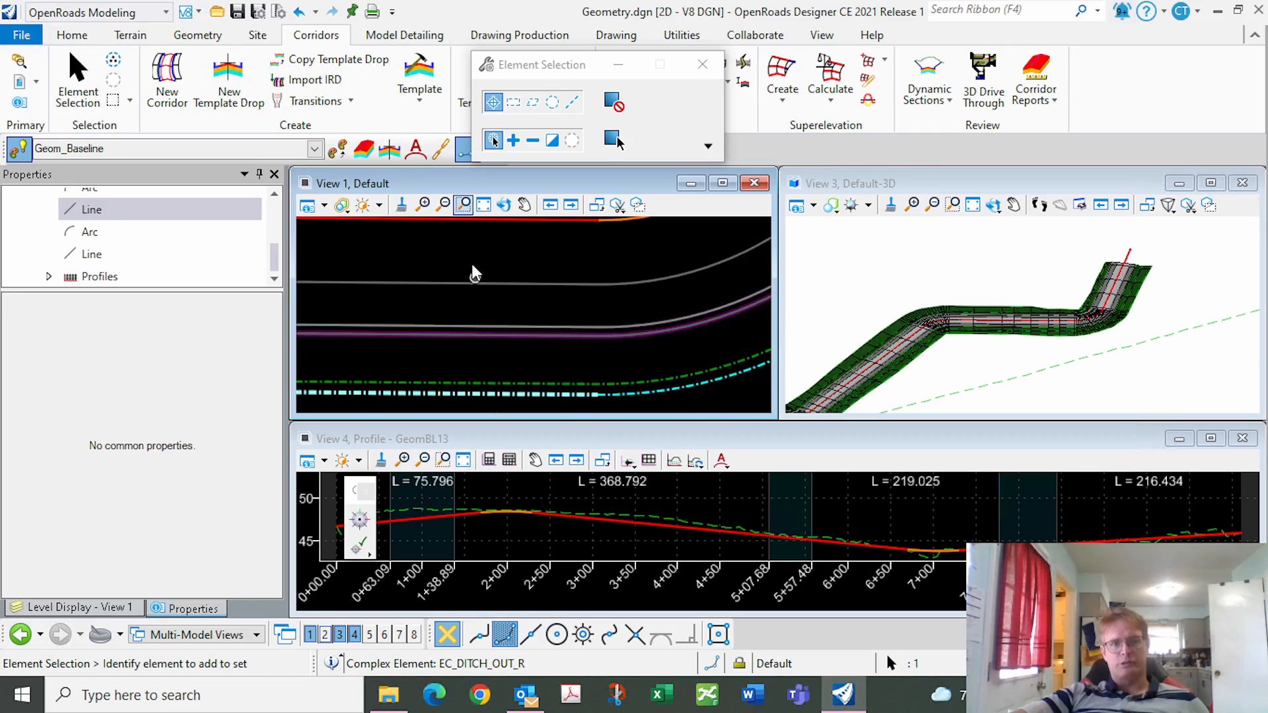
pyautogui.scroll(-2, 479, 331)
pyautogui.scroll(-1, 479, 330)
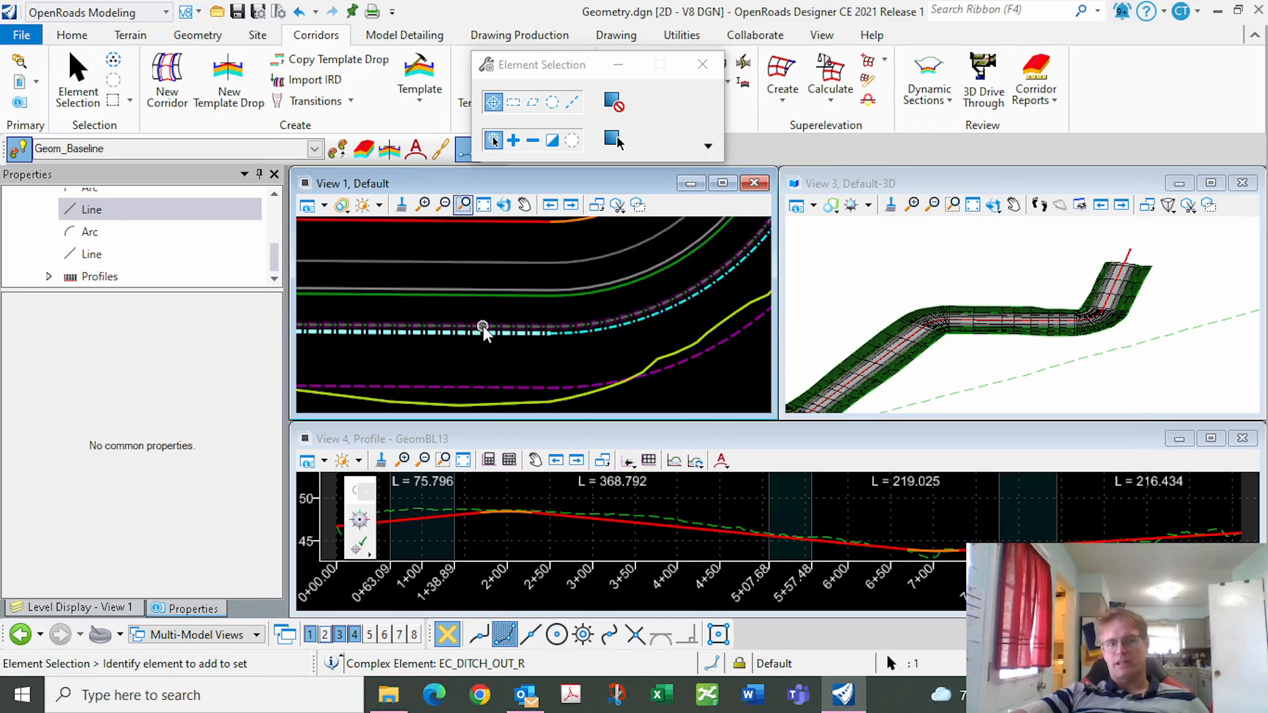
pyautogui.click(476, 305)
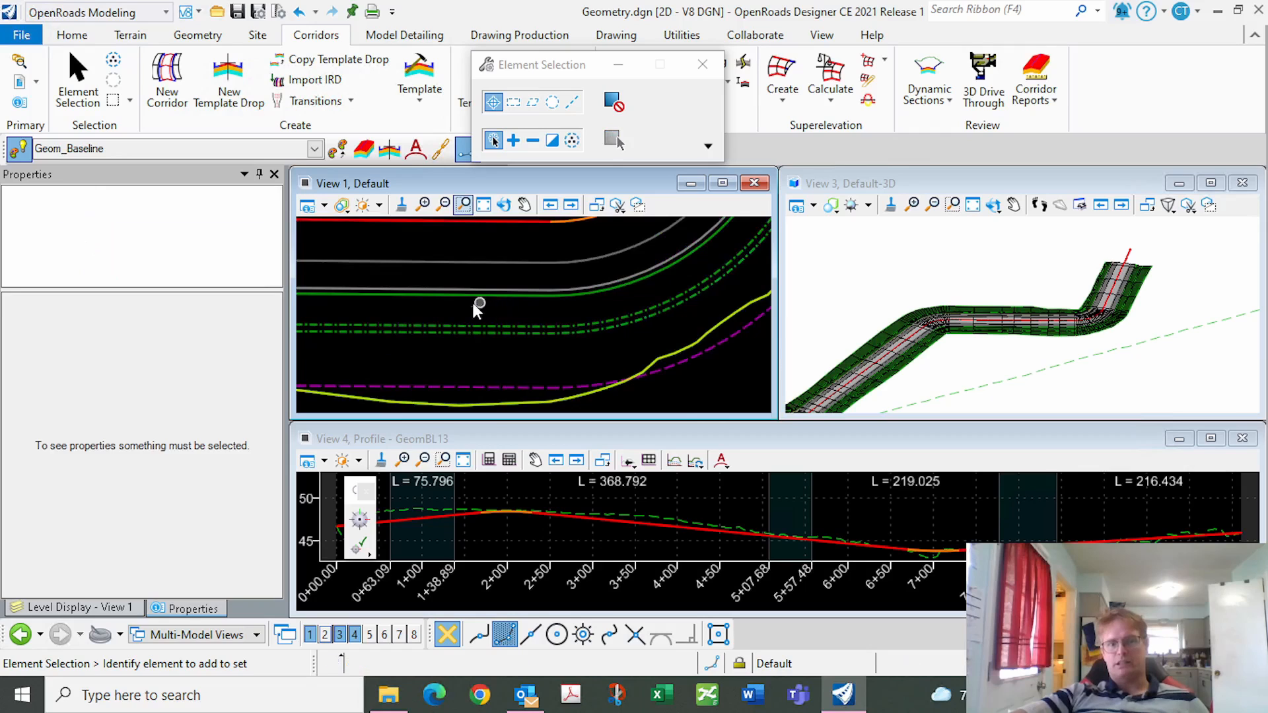
pyautogui.scroll(-1, 476, 307)
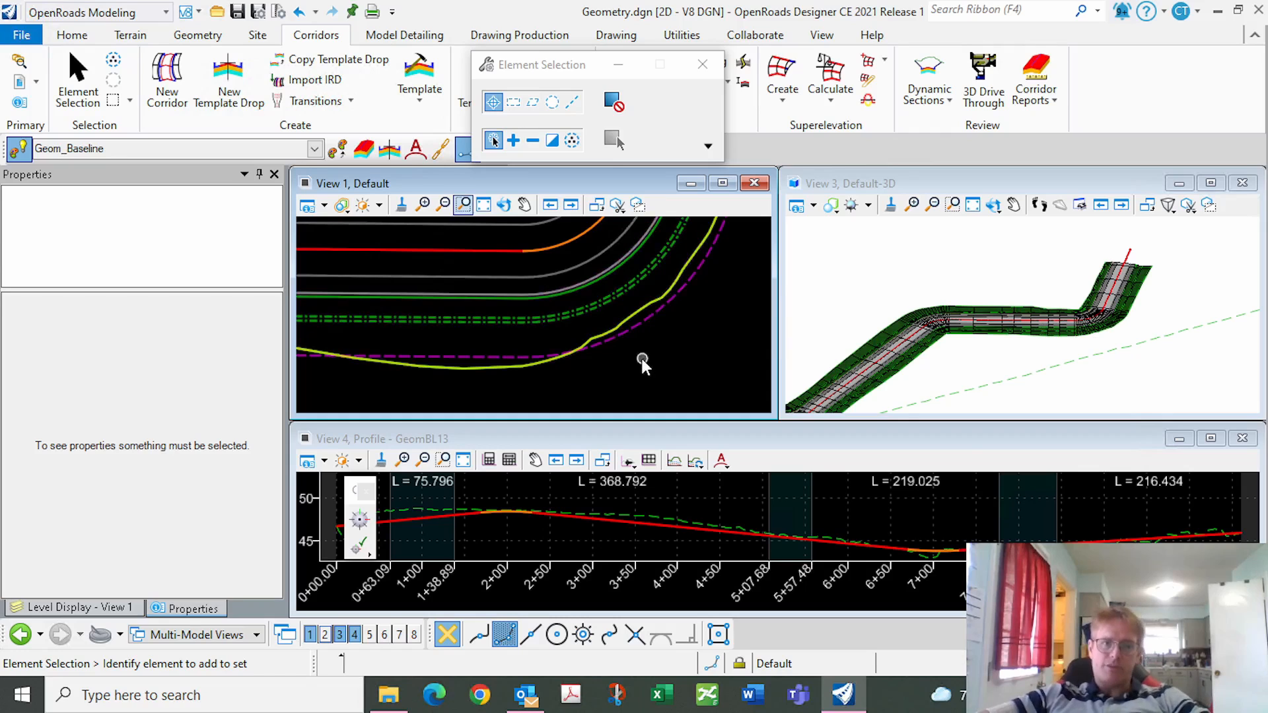
pyautogui.rightClick(661, 362)
pyautogui.moveTo(760, 230)
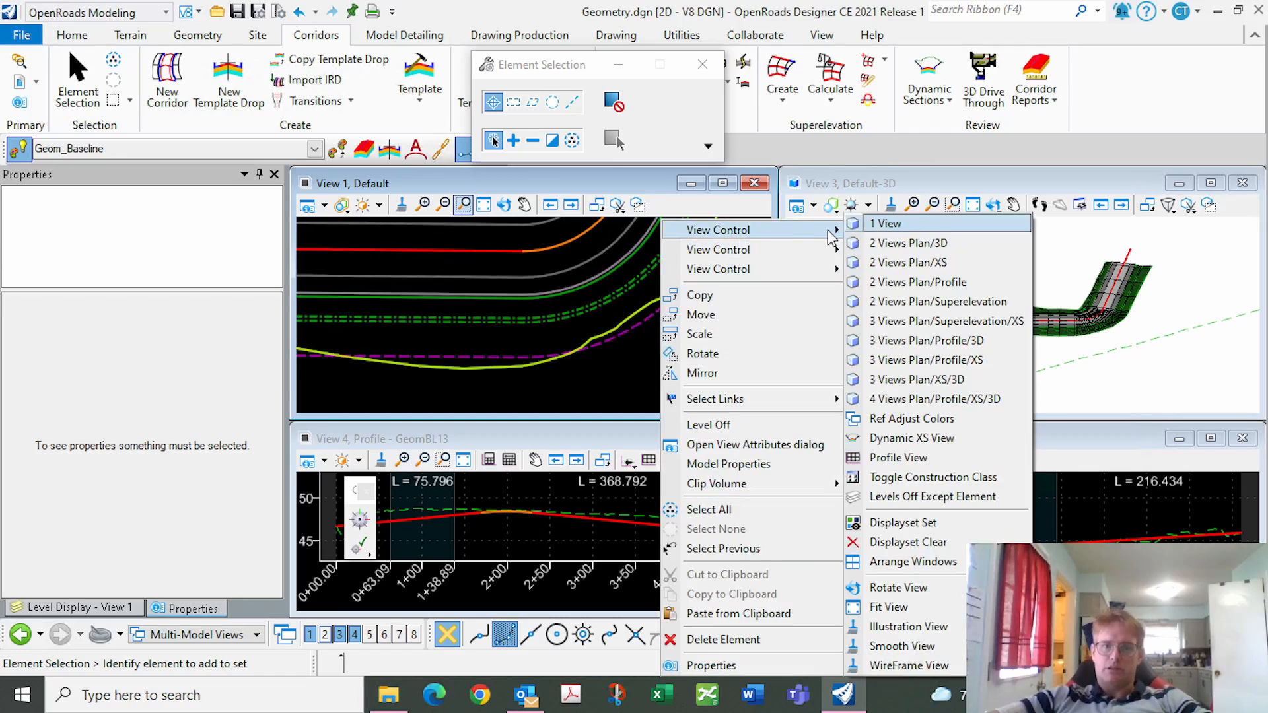
pyautogui.click(618, 384)
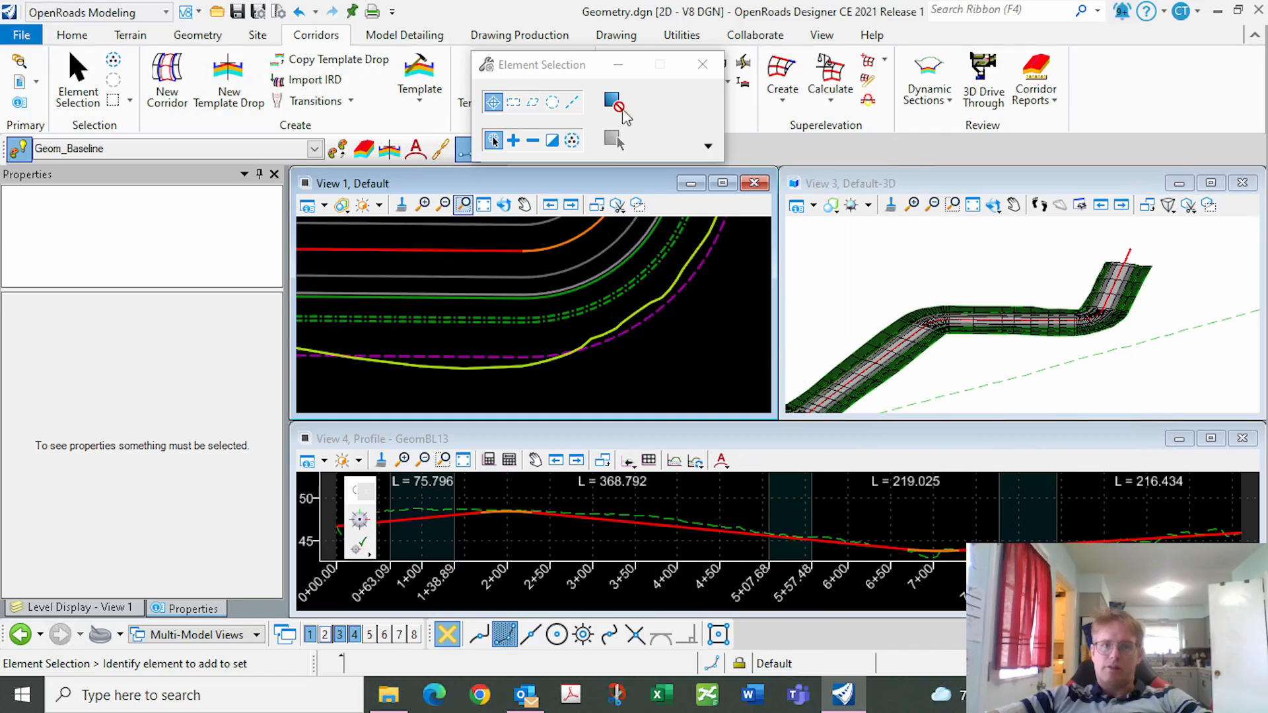
# Open the profile model of the right outer ditch line in View 4 and examine its profile against the existing ground.
pyautogui.click(198, 35)
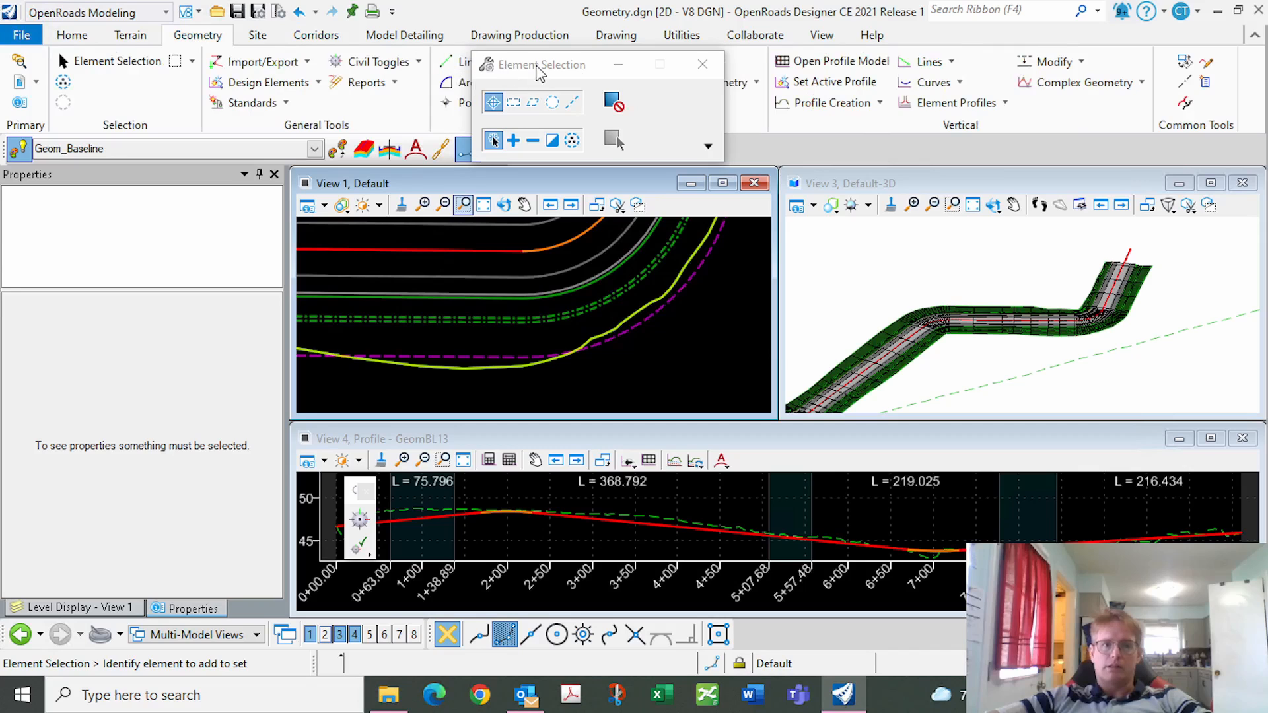
pyautogui.moveTo(601, 70); pyautogui.dragTo(1121, 117)
pyautogui.click(832, 61)
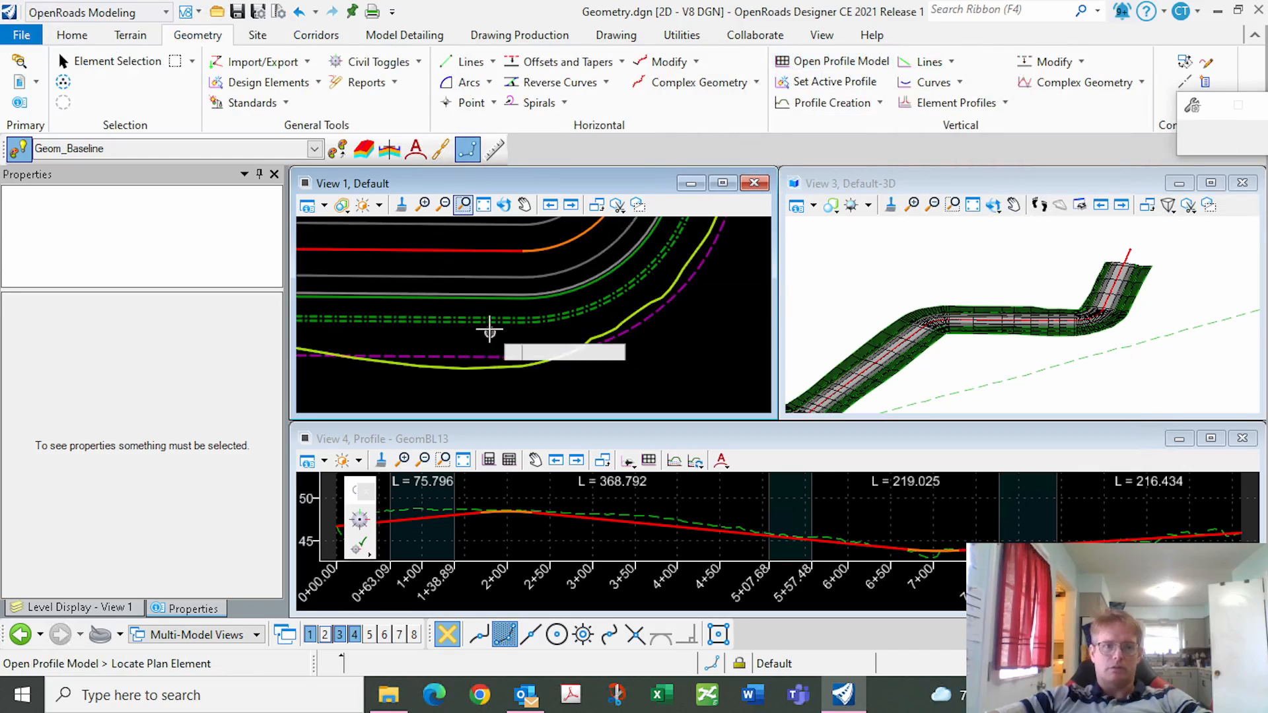
pyautogui.click(522, 321)
pyautogui.click(712, 499)
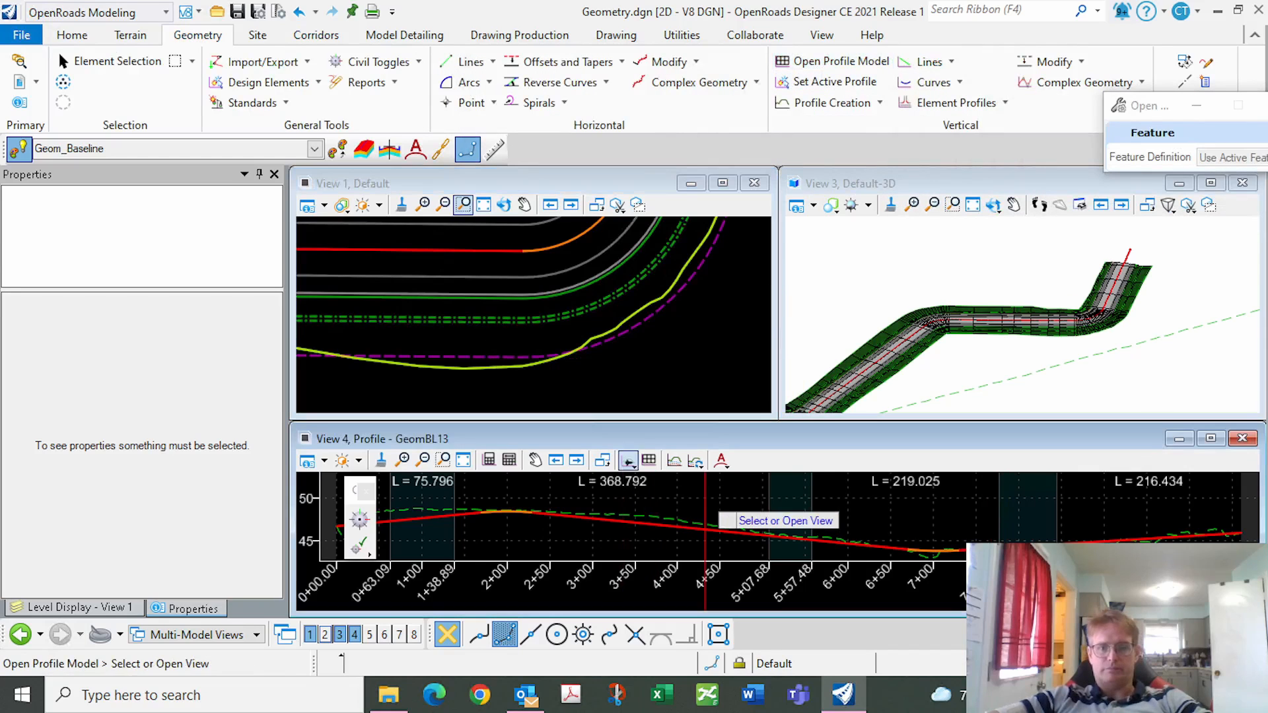
pyautogui.scroll(-4, 786, 532)
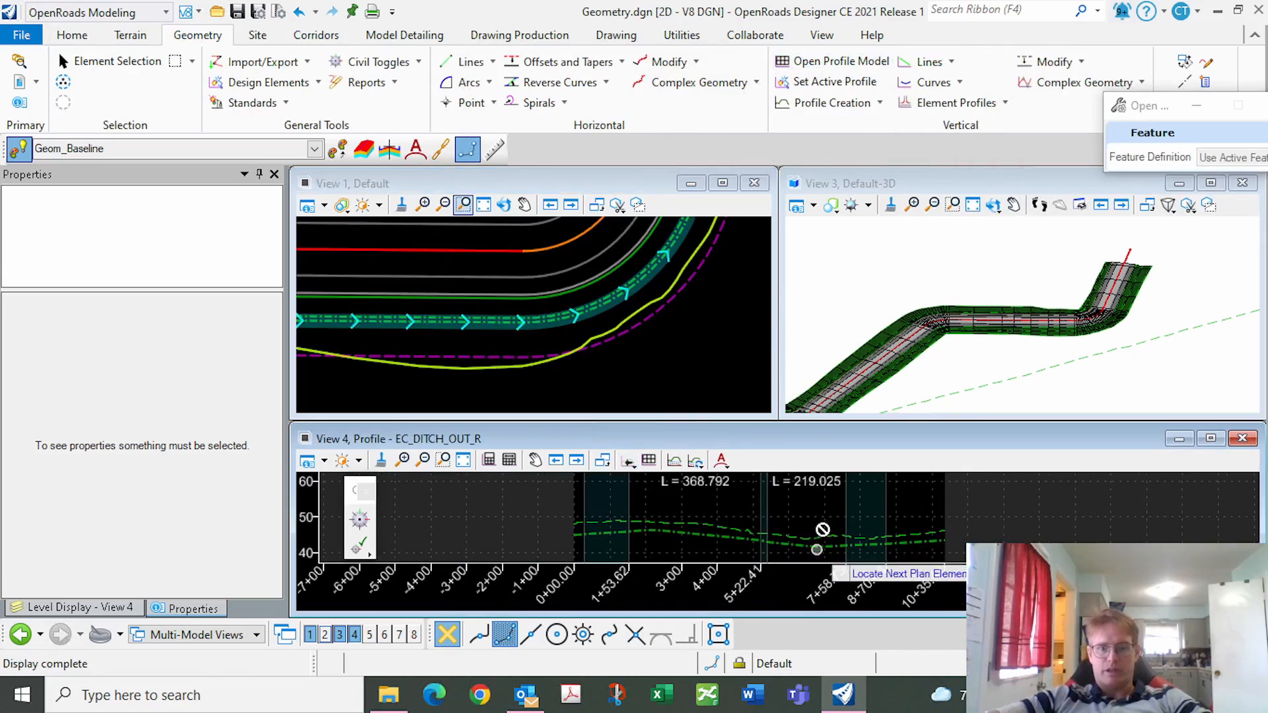
pyautogui.scroll(1, 819, 549)
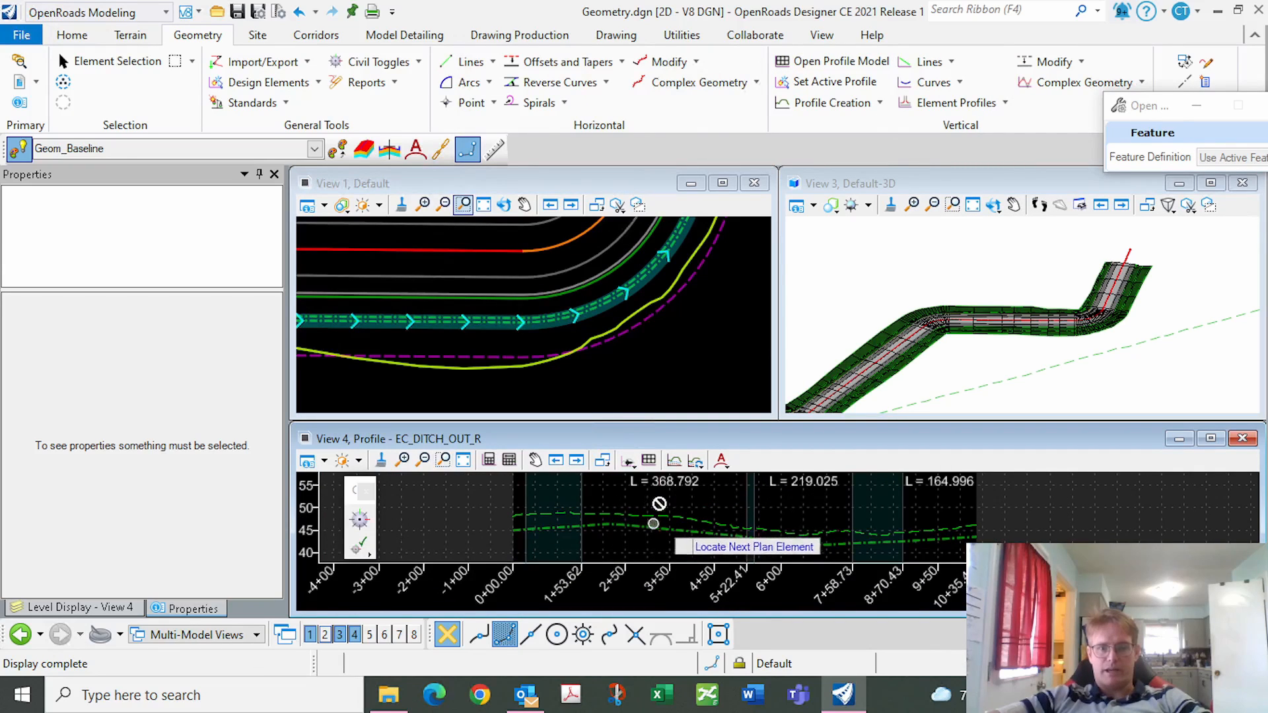
pyautogui.scroll(3, 829, 544)
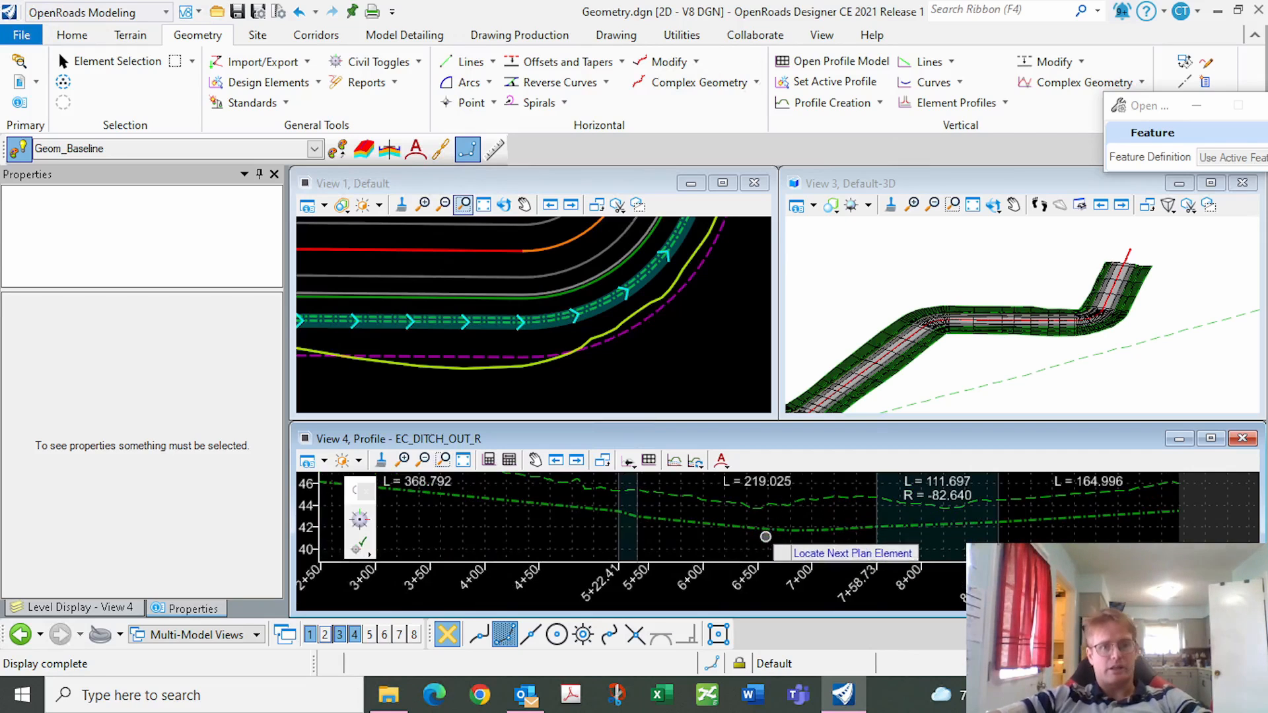
# Rotate the Default-3D view dynamically to inspect the corridor's ditches and side slopes up close.
pyautogui.rightClick(677, 363)
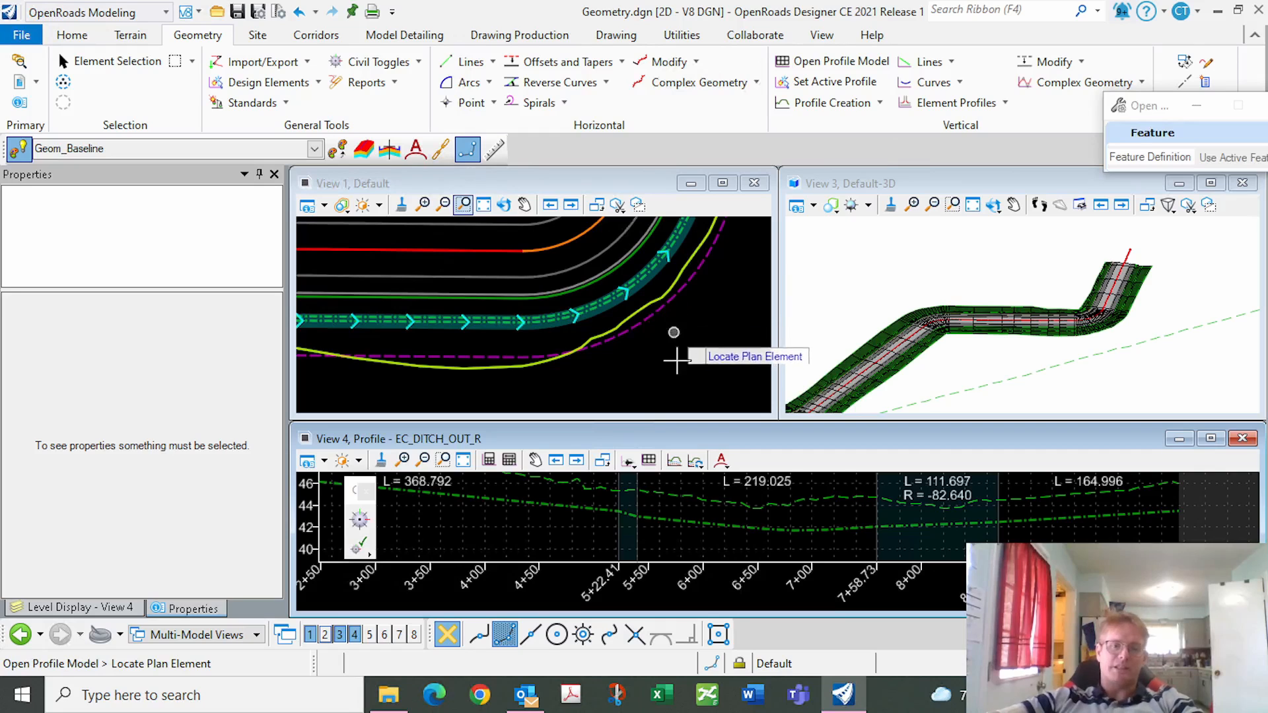
pyautogui.scroll(5, 902, 324)
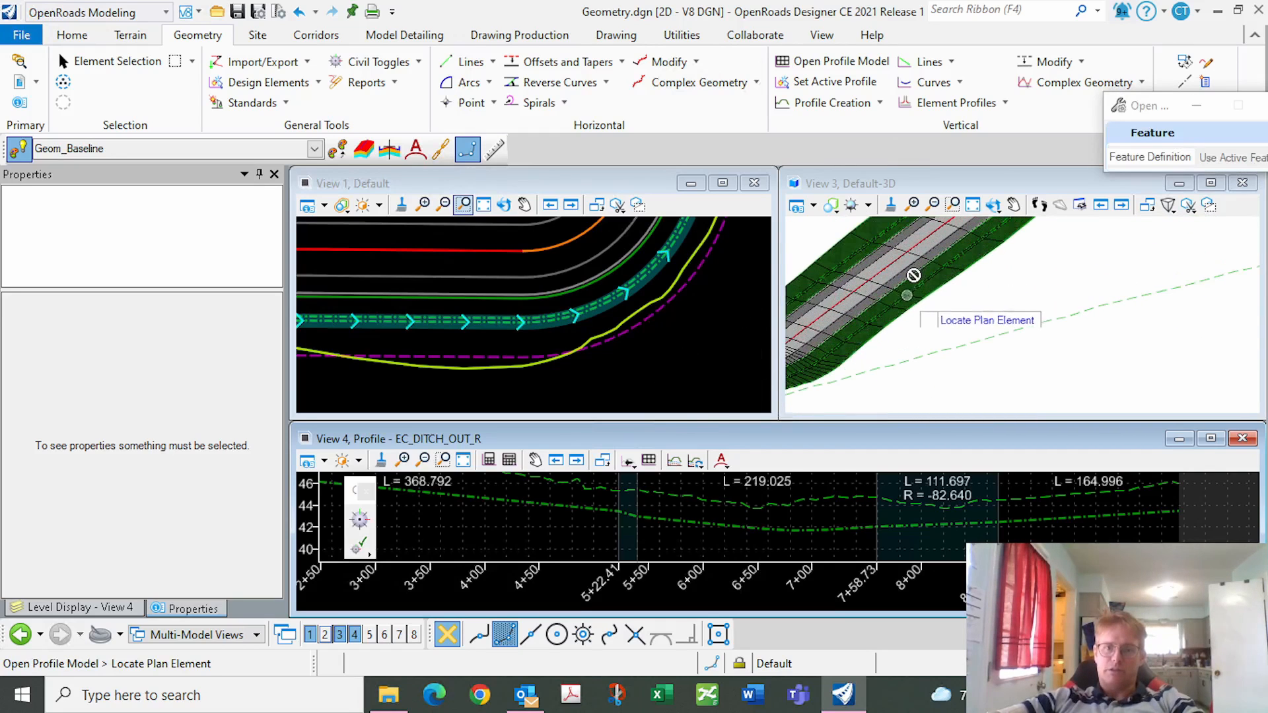
pyautogui.click(993, 204)
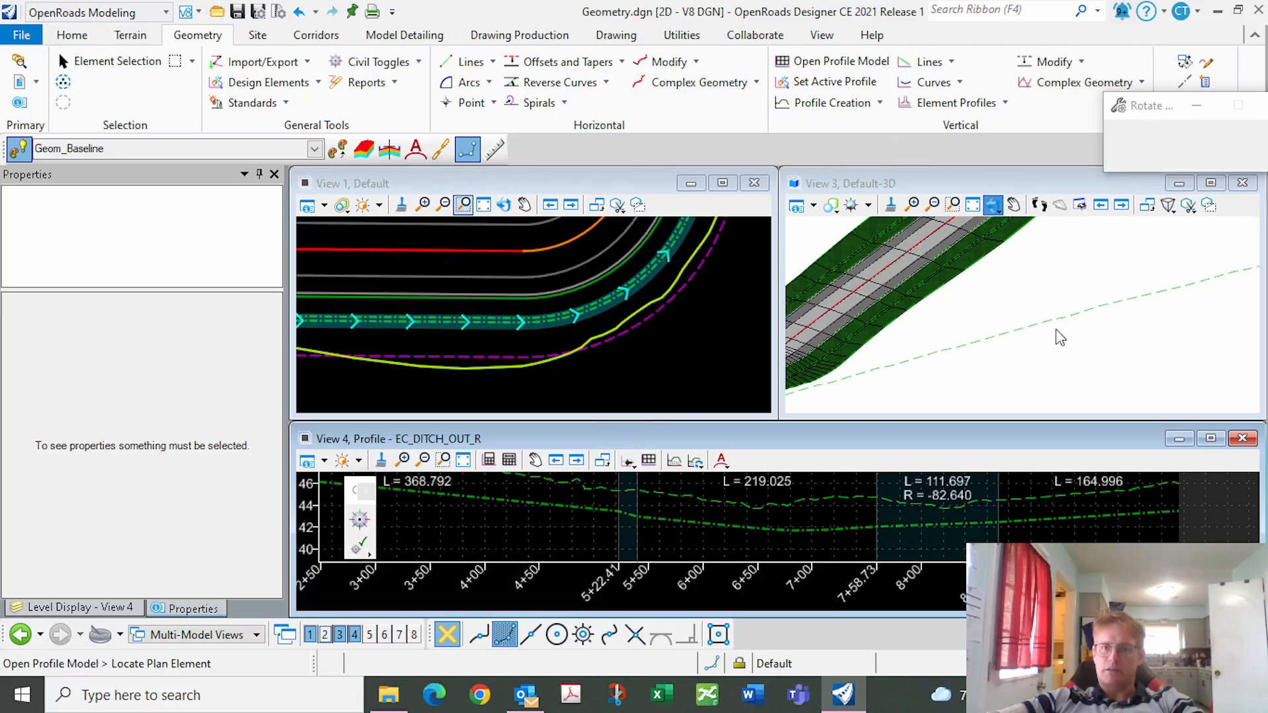
pyautogui.click(1022, 314)
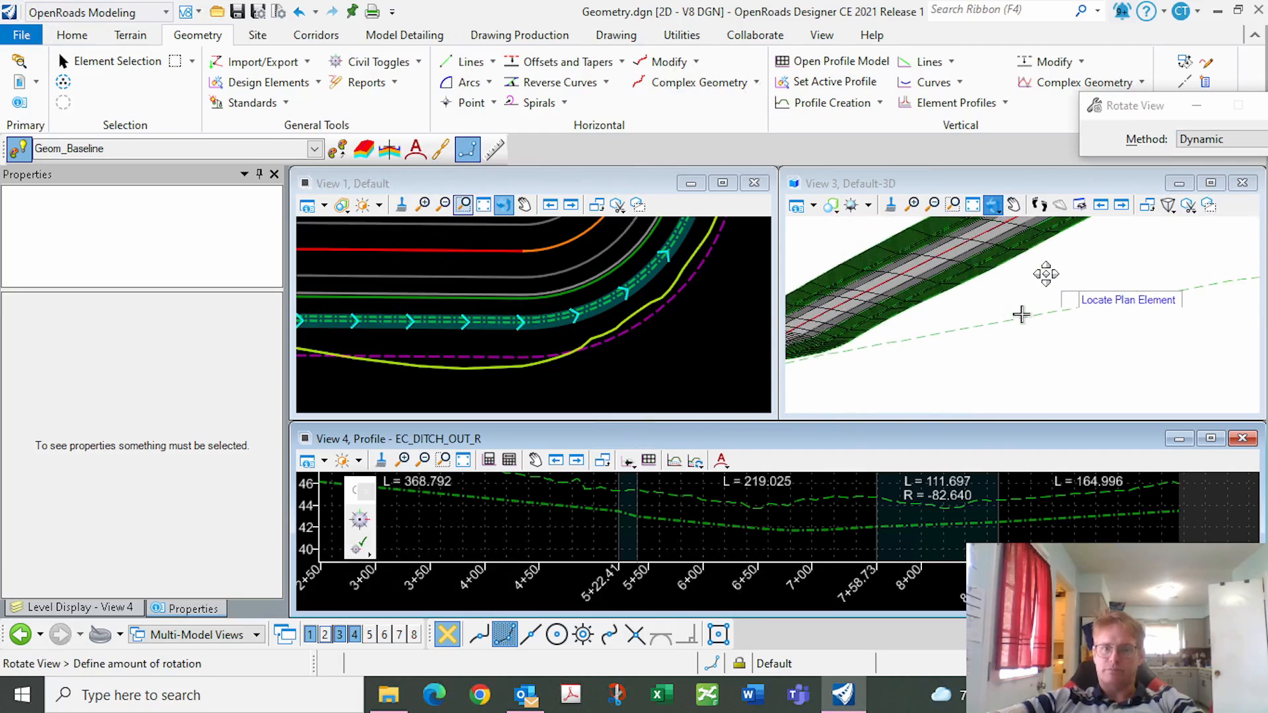
pyautogui.click(1047, 274)
pyautogui.rightClick(1015, 325)
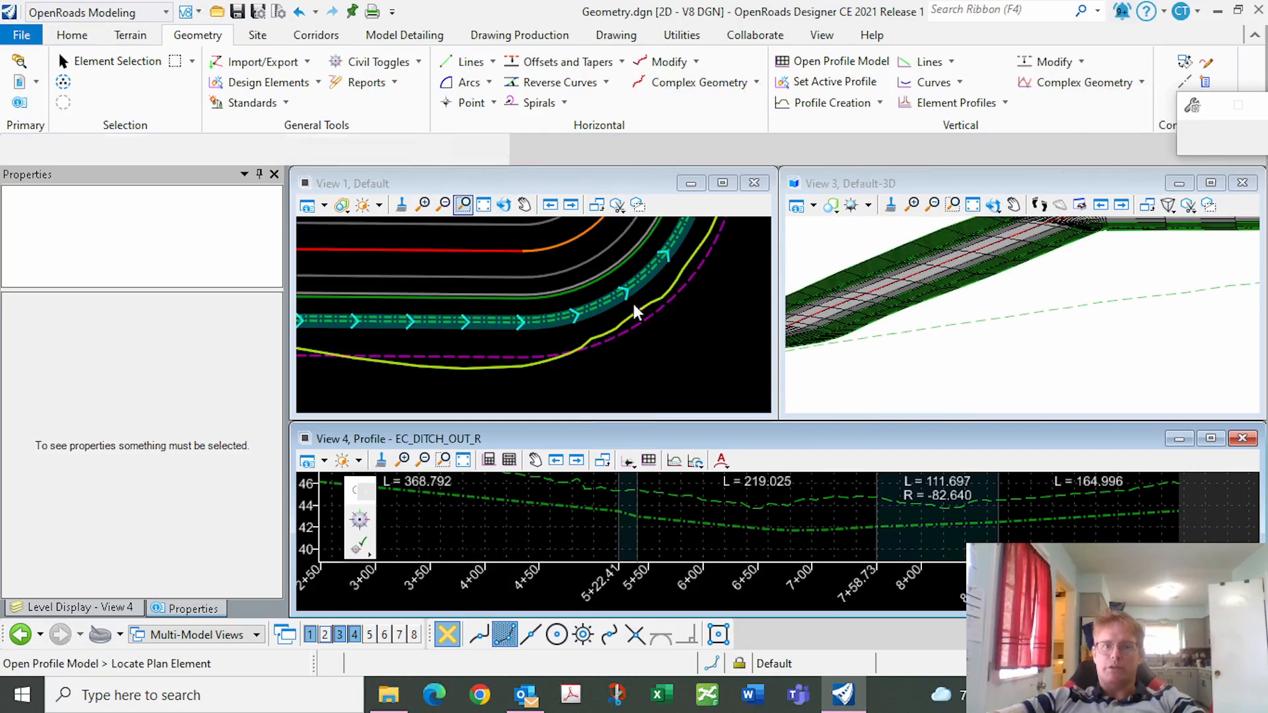
# Arrange the 4 Views Plan/Profile/XS/3D layout and open the red baseline's dynamic profile in View 5.
pyautogui.rightClick(652, 340)
pyautogui.moveTo(754, 208)
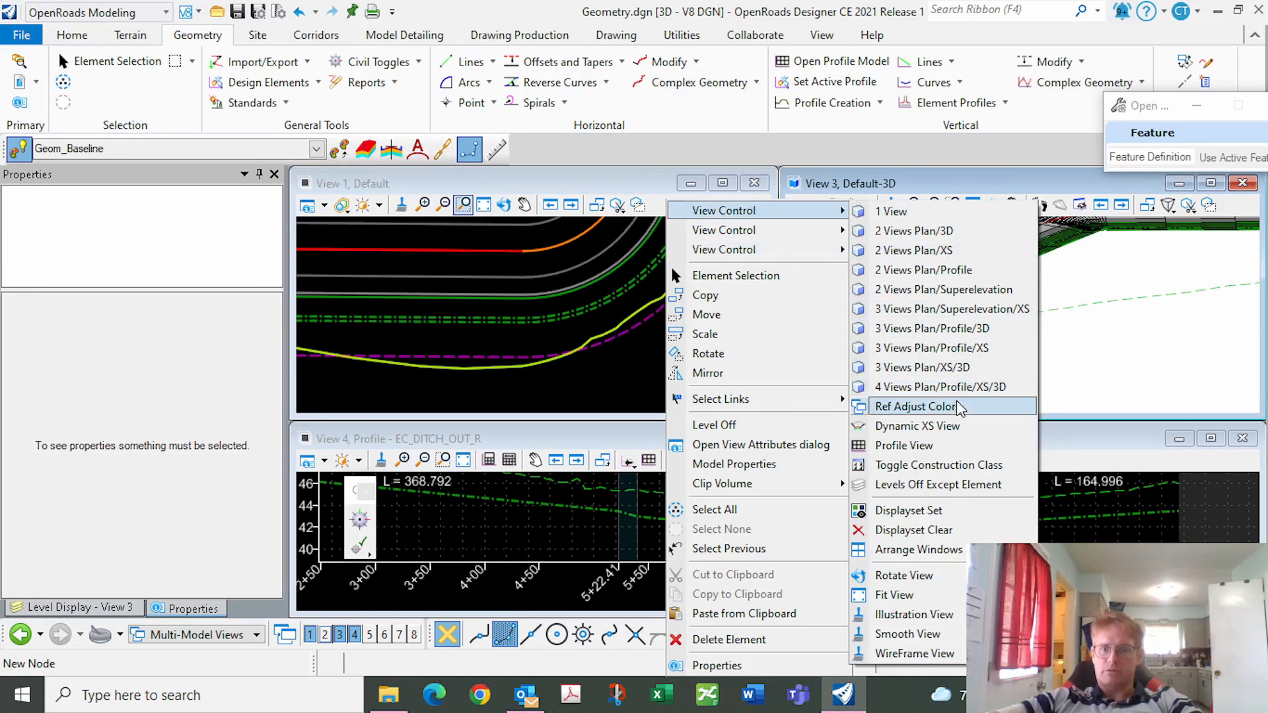
pyautogui.click(951, 387)
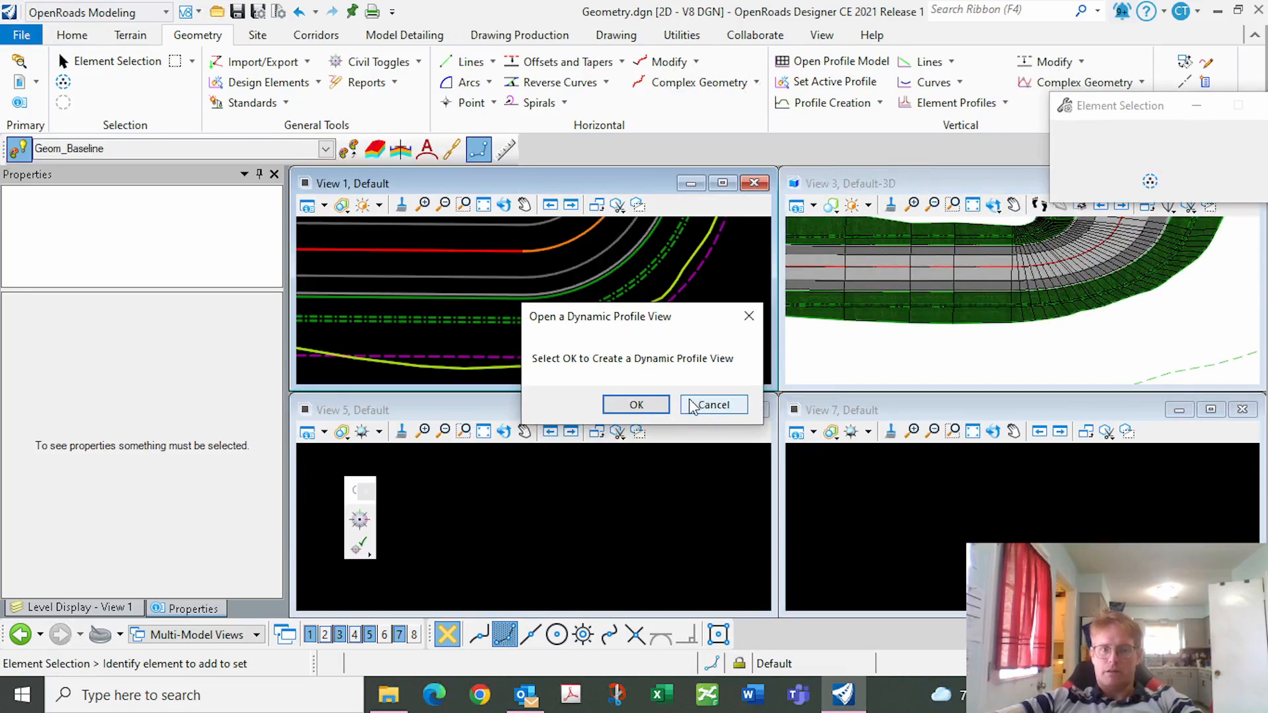
pyautogui.click(657, 407)
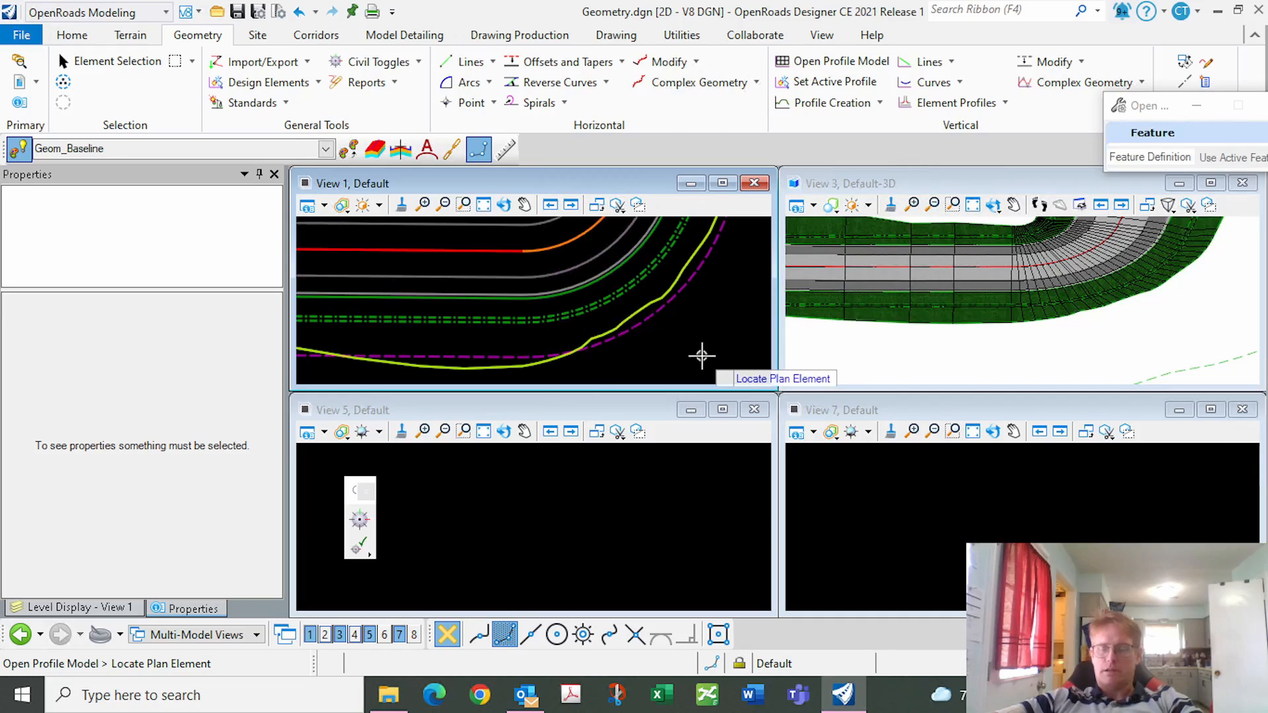
pyautogui.click(657, 479)
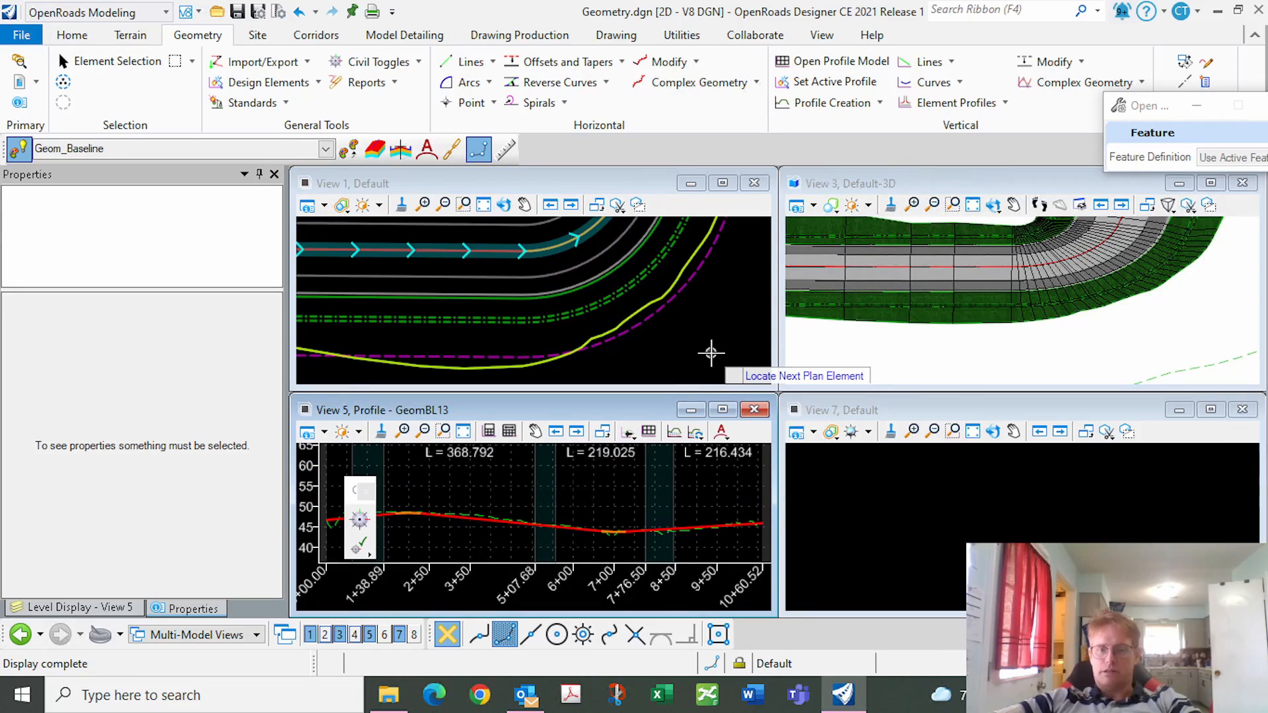
pyautogui.rightClick(646, 348)
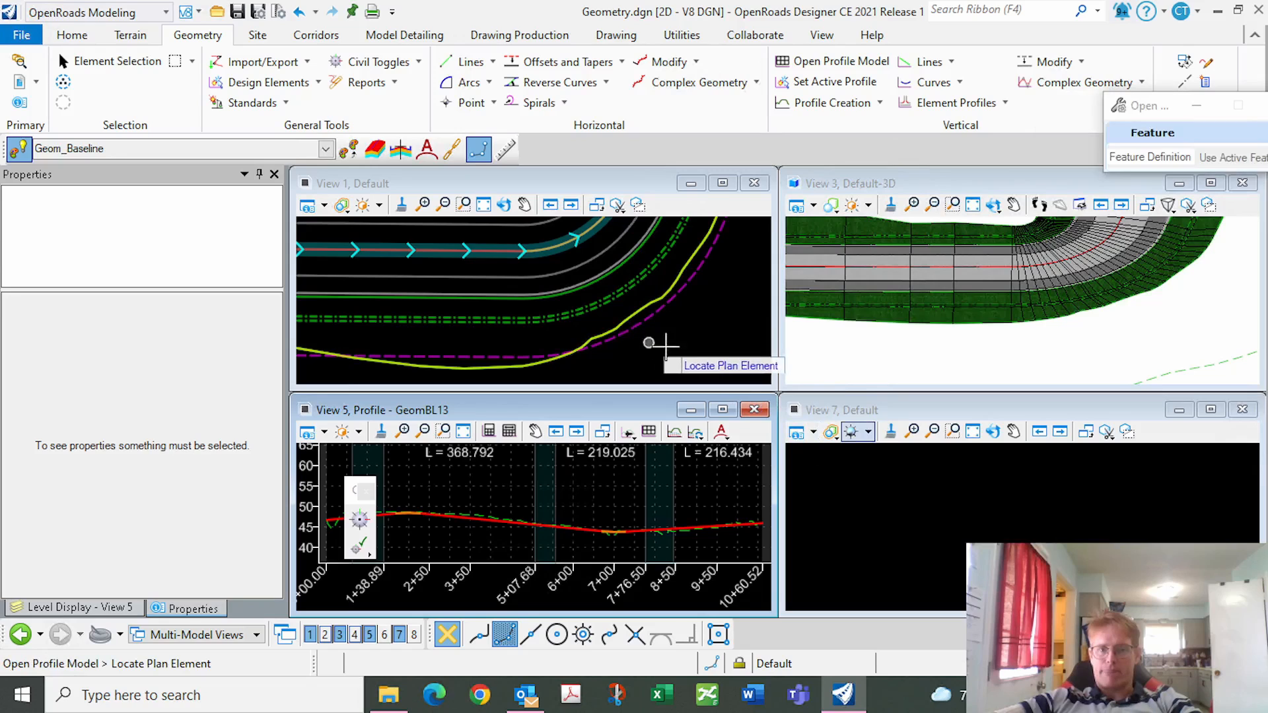
# Open a dynamic cross section view of the Clay St corridor in View 7.
pyautogui.rightClick(681, 356)
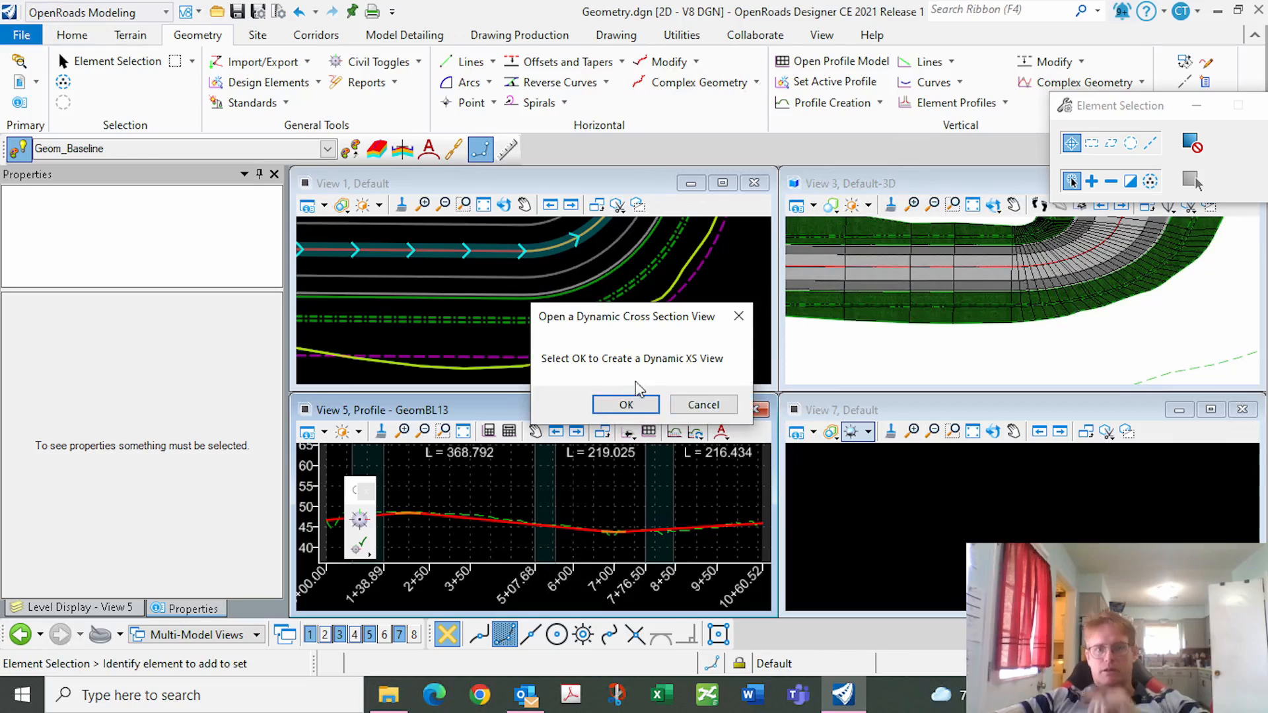
pyautogui.click(625, 405)
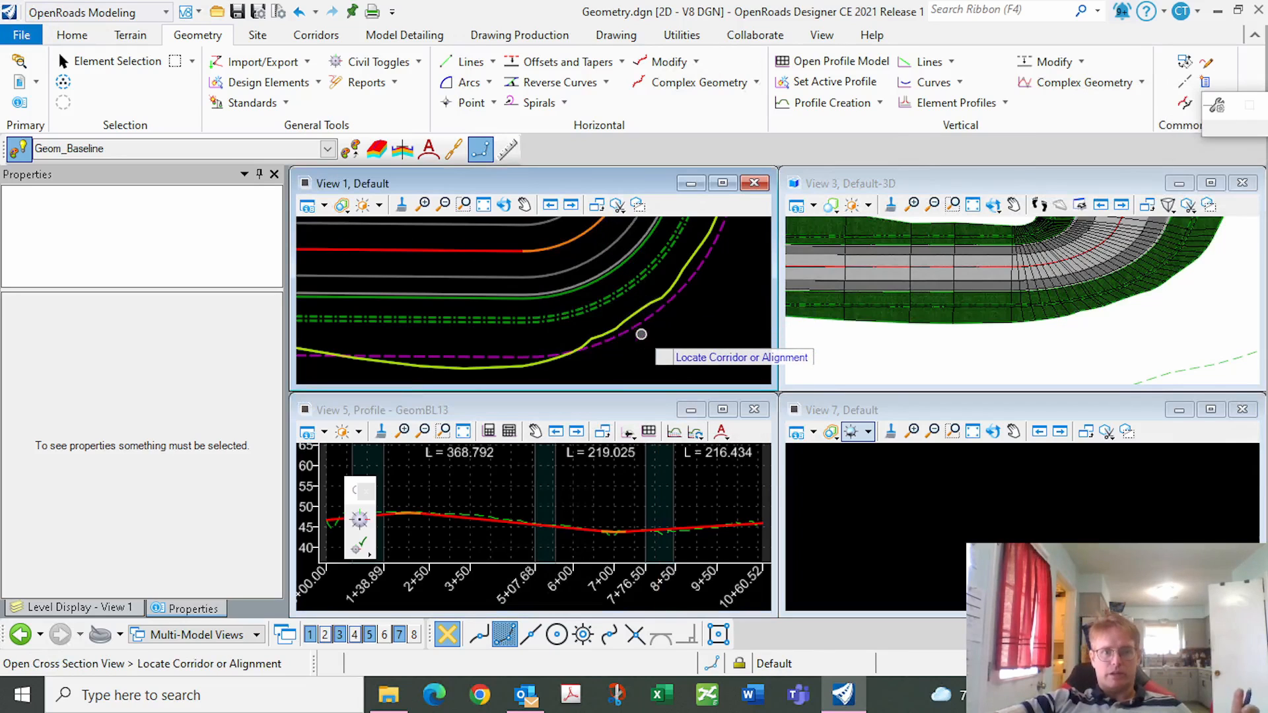
pyautogui.scroll(-5, 645, 307)
pyautogui.scroll(2, 484, 346)
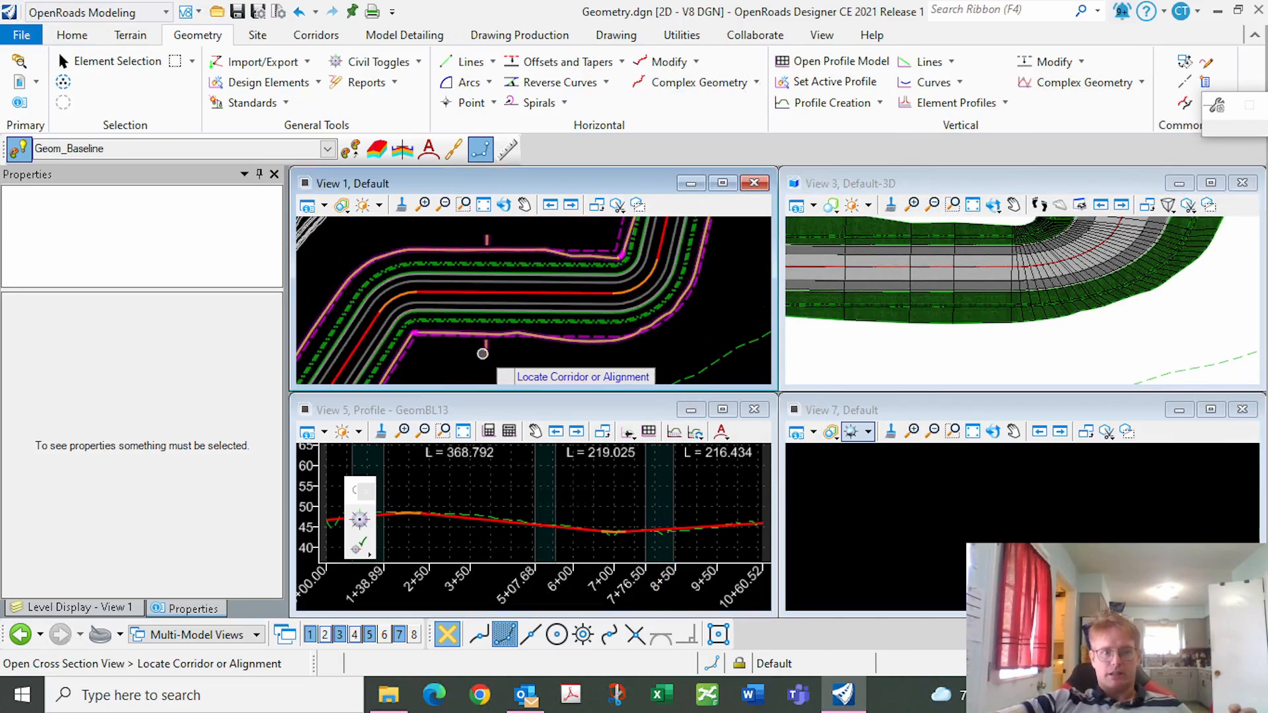
pyautogui.click(495, 330)
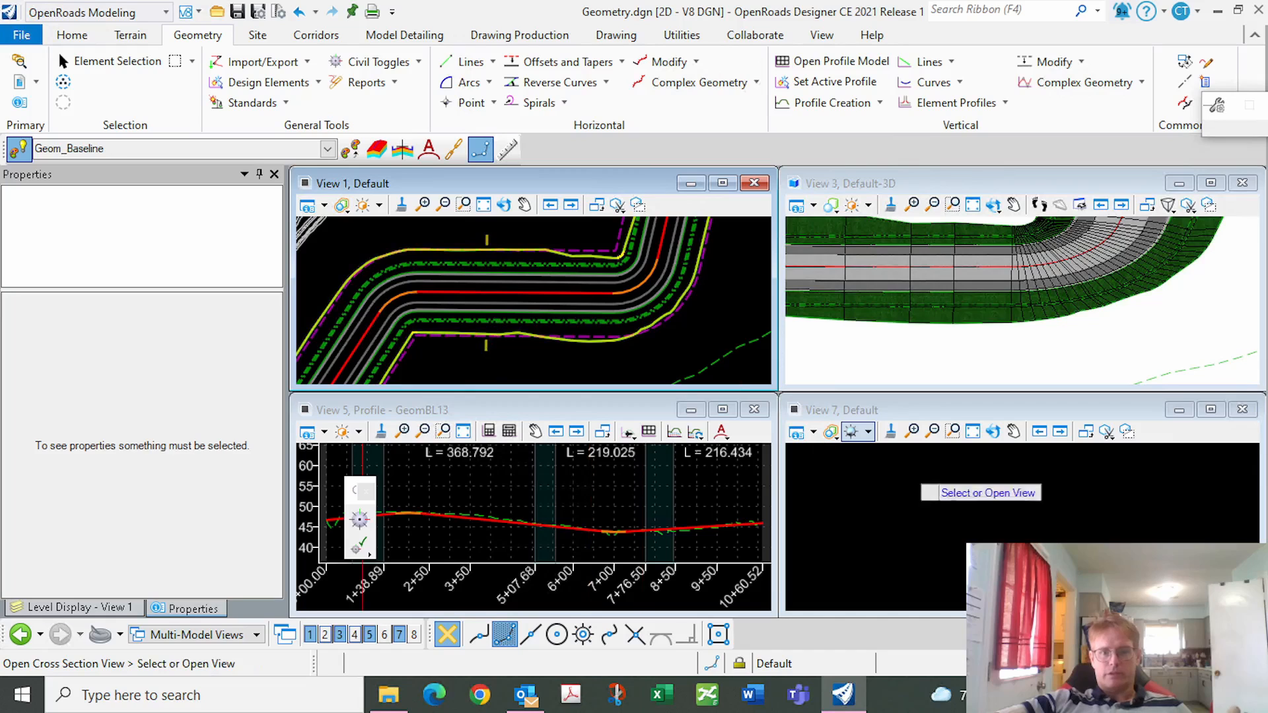
pyautogui.click(942, 483)
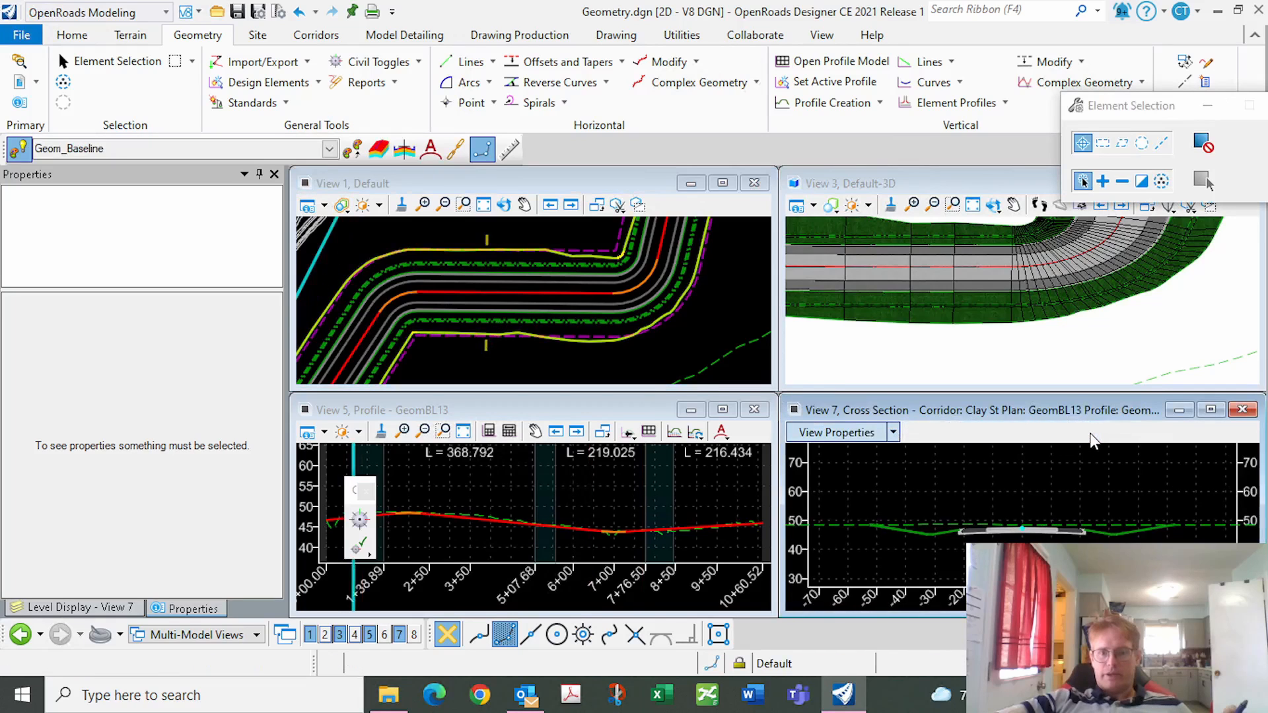
# Advance the corridor's cross section view station by station to 1+24.85.
pyautogui.click(1091, 434)
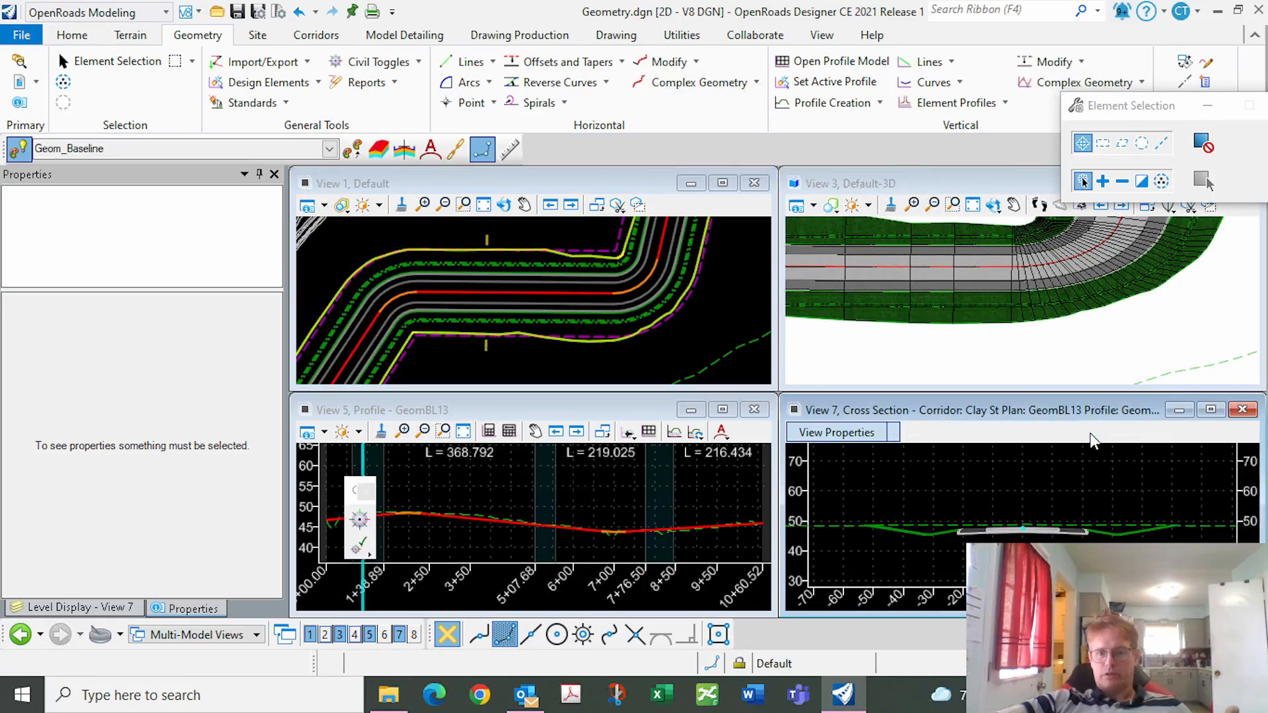
pyautogui.click(1090, 434)
pyautogui.click(1091, 434)
pyautogui.click(1091, 434)
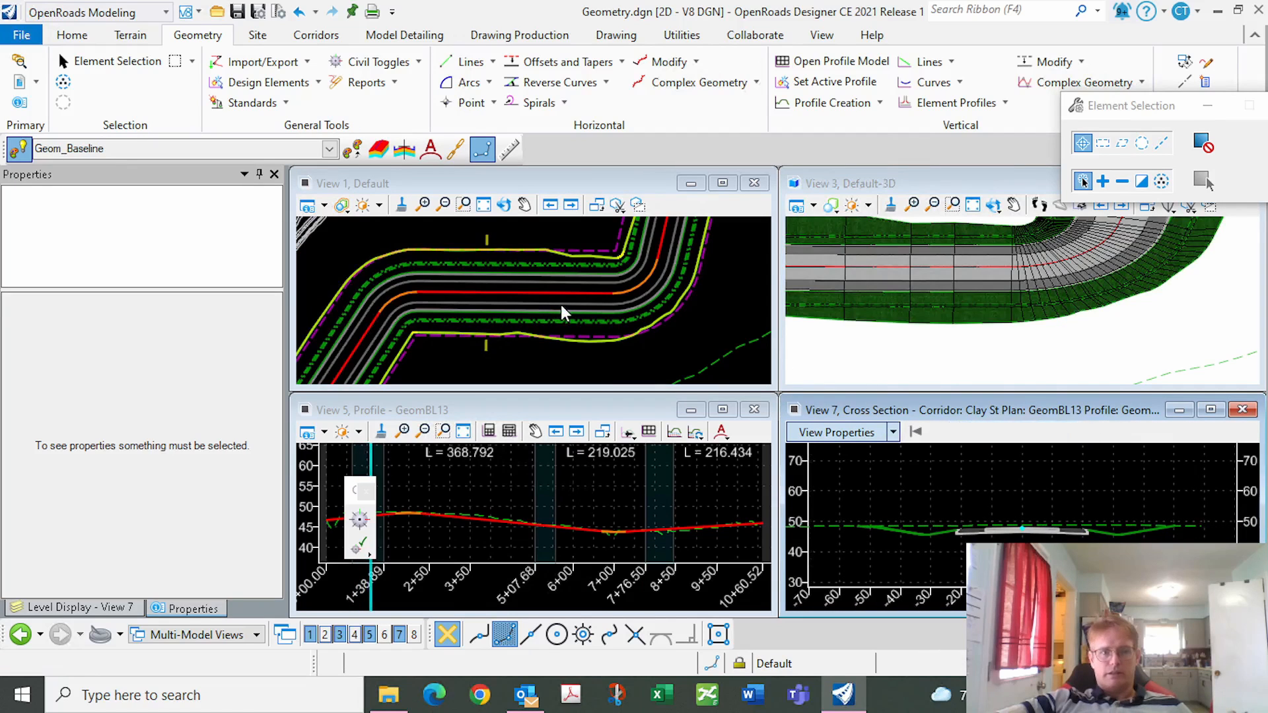
# Select the Clay St corridor in plan and move the cross section location to station 6+35.41 on the straight stretch between the bends.
pyautogui.scroll(-2, 537, 307)
pyautogui.scroll(-3, 556, 319)
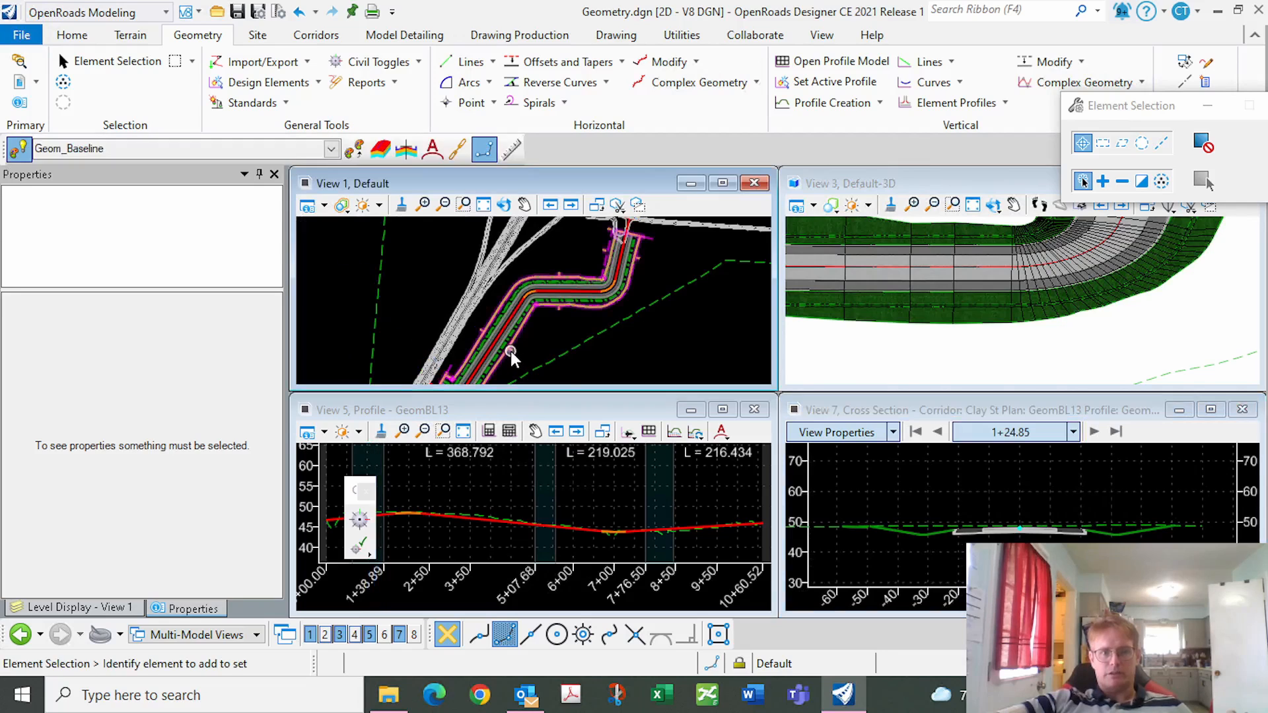
pyautogui.scroll(-1, 511, 351)
pyautogui.click(513, 348)
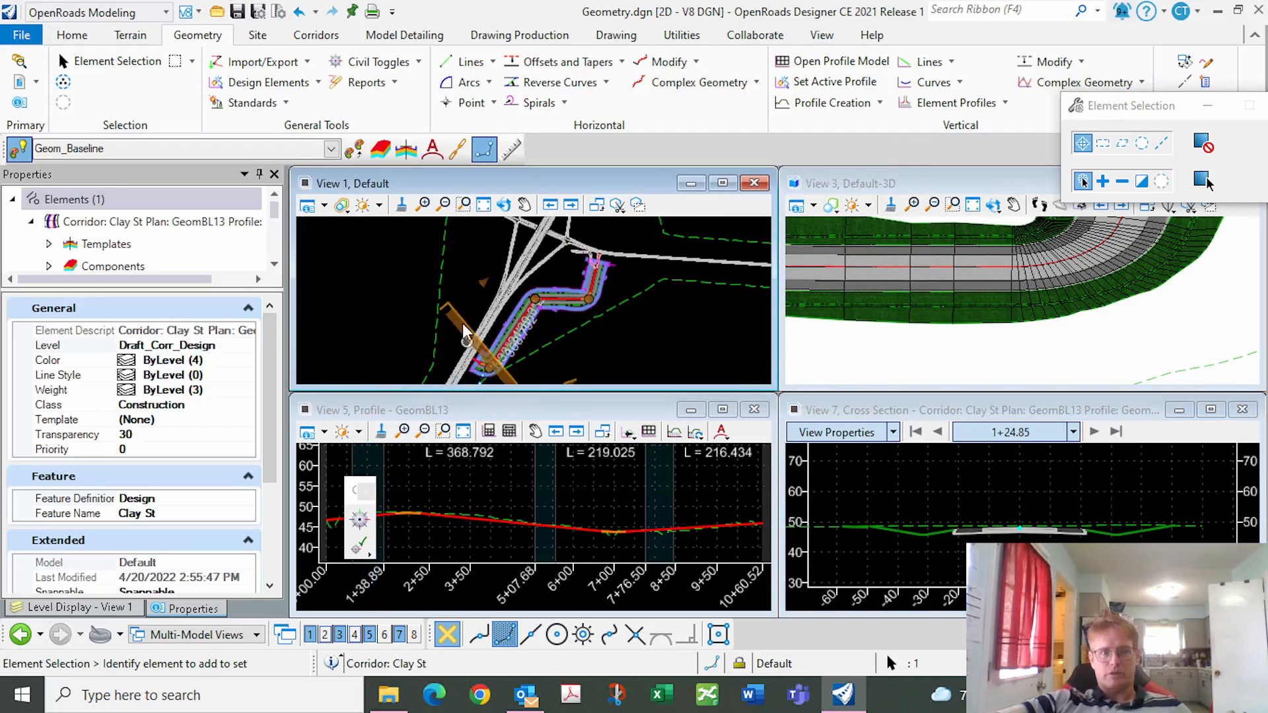
pyautogui.scroll(4, 537, 300)
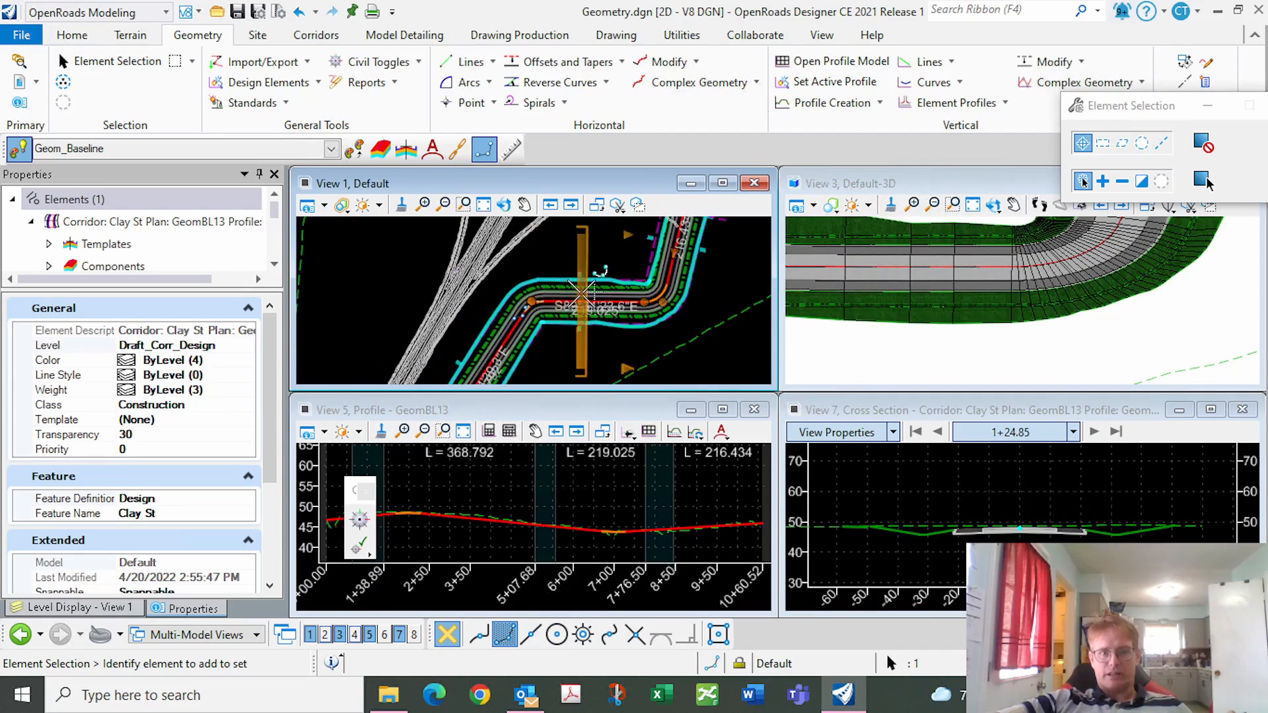
pyautogui.click(581, 290)
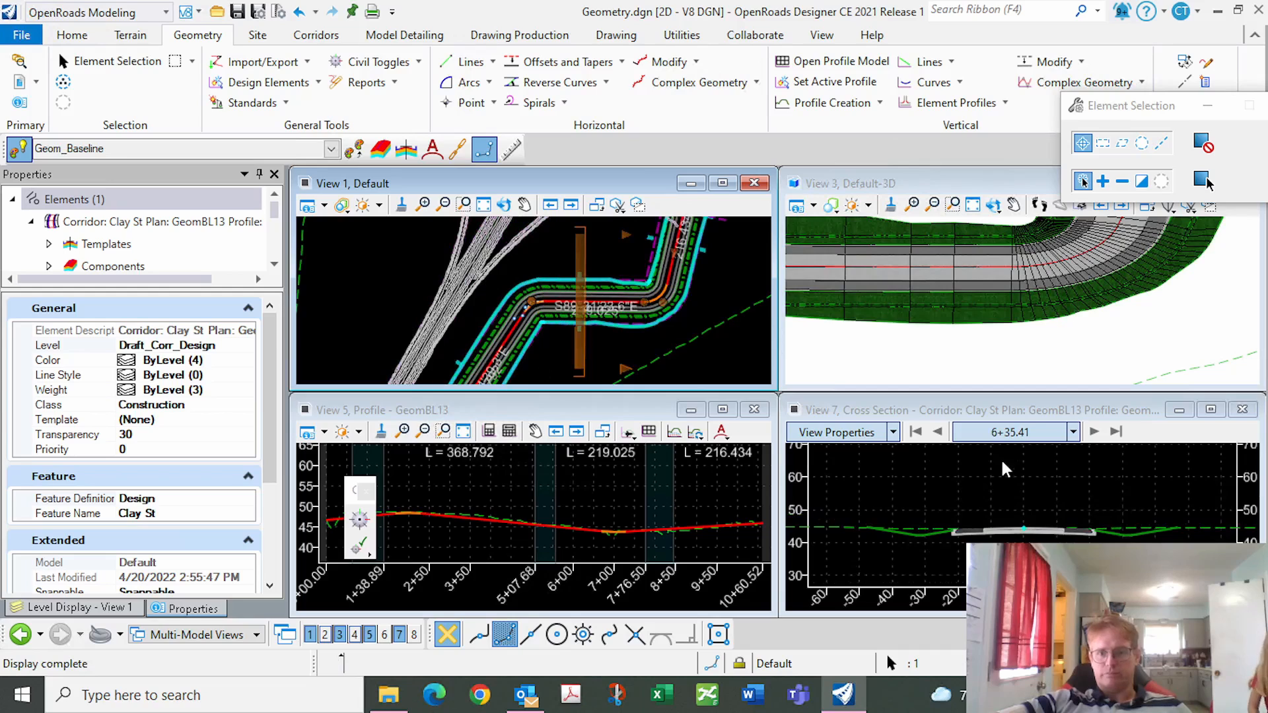
# Set the Clay St corridor's cross section view to station 6+40.
pyautogui.click(1074, 436)
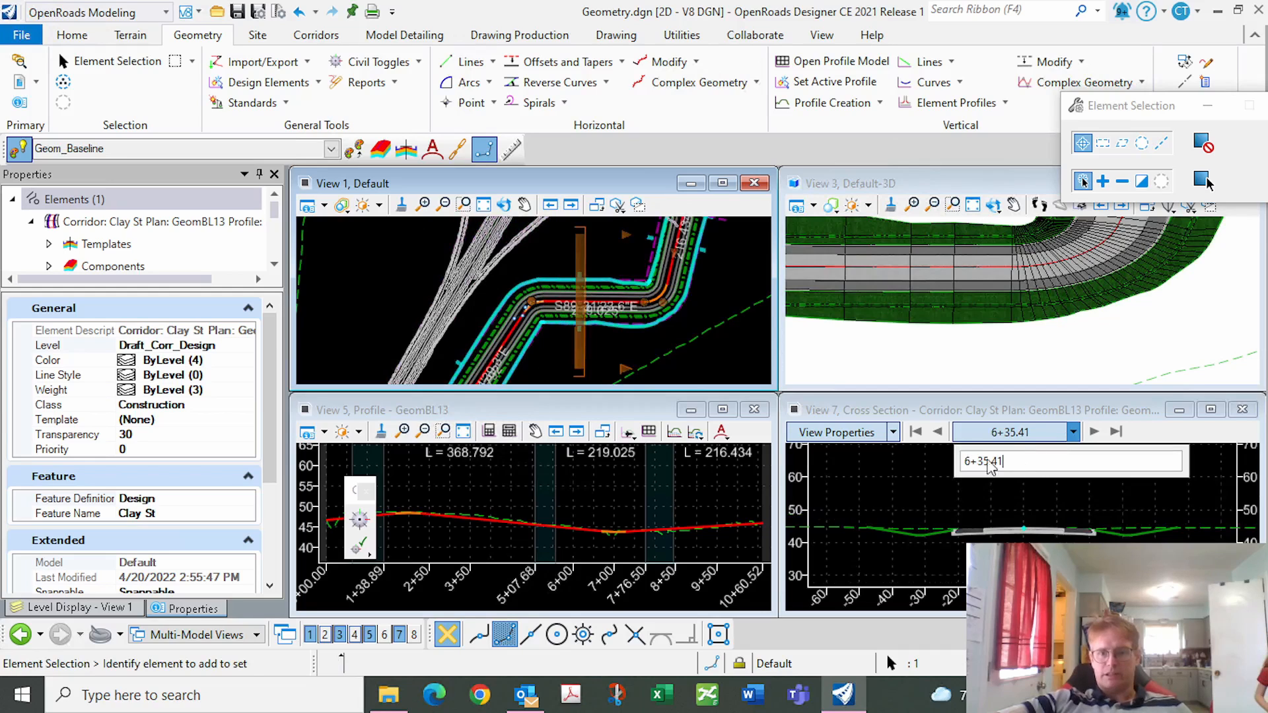
pyautogui.click(942, 467)
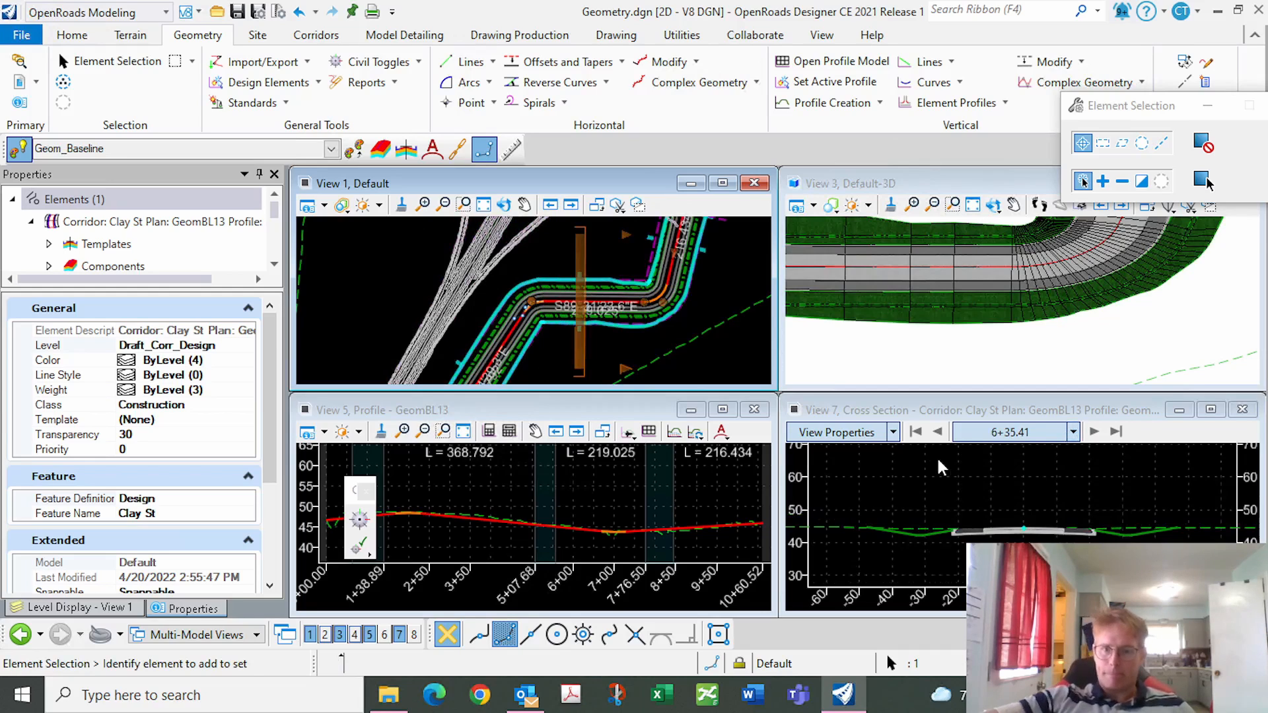
pyautogui.click(1073, 432)
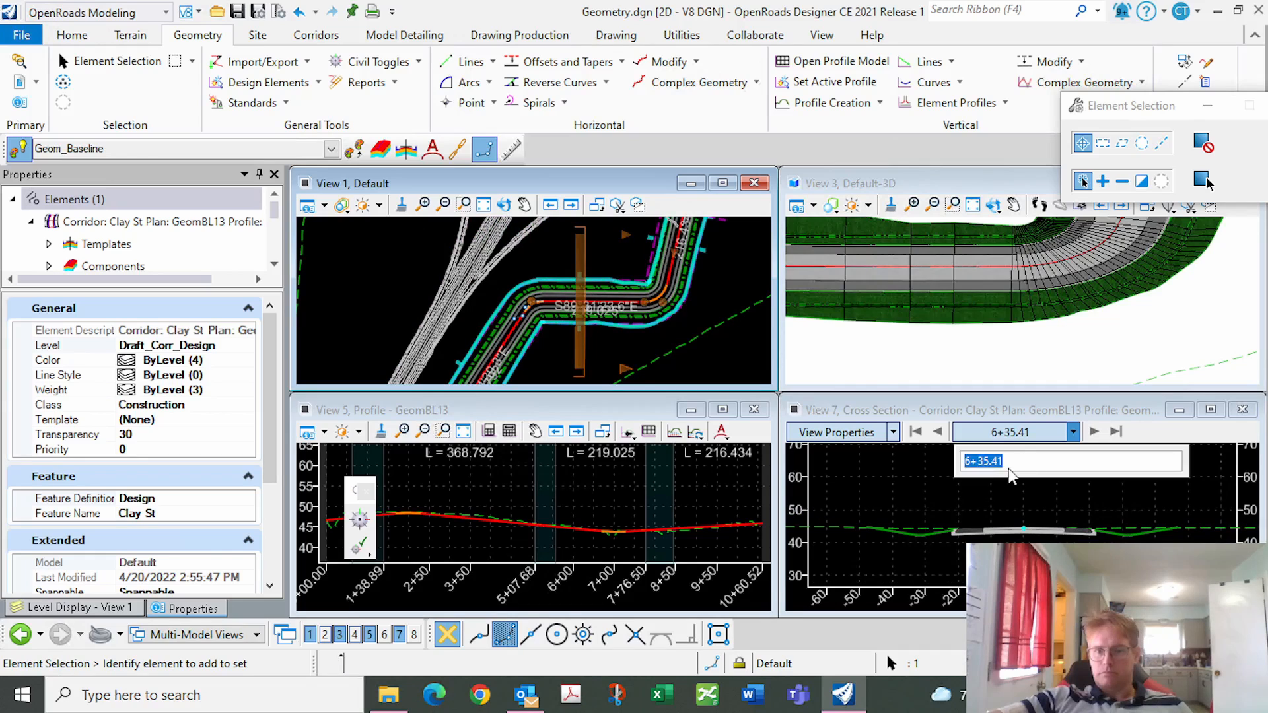
pyautogui.write('6+40')
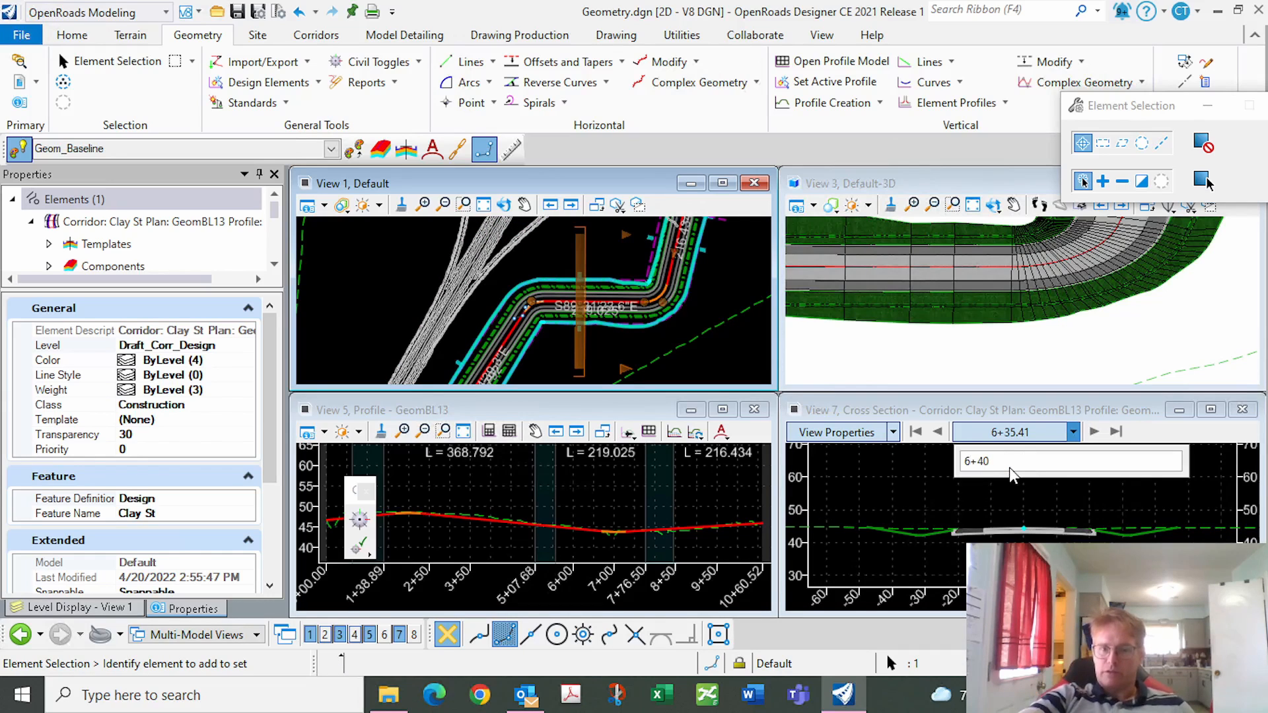
pyautogui.press('Return')
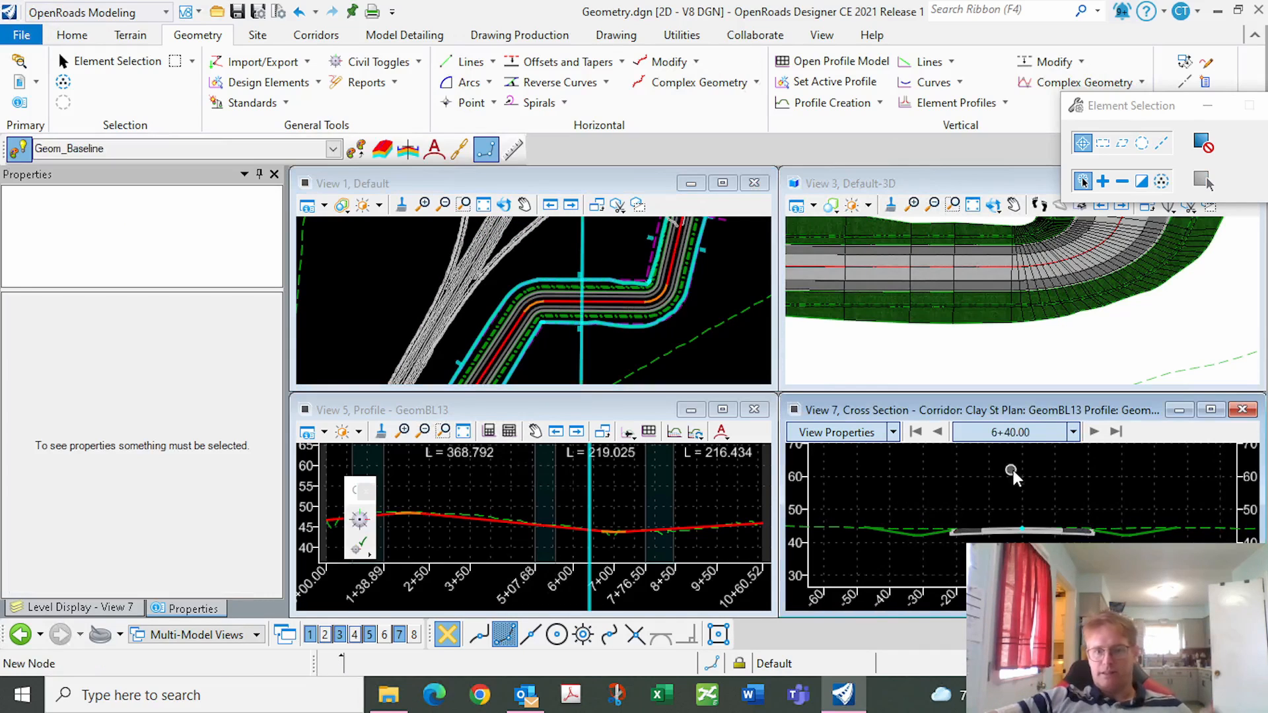
# Select the red baseline at the corridor's southwest end and examine the end curve's radius and editing handles in plan.
pyautogui.scroll(-4, 592, 346)
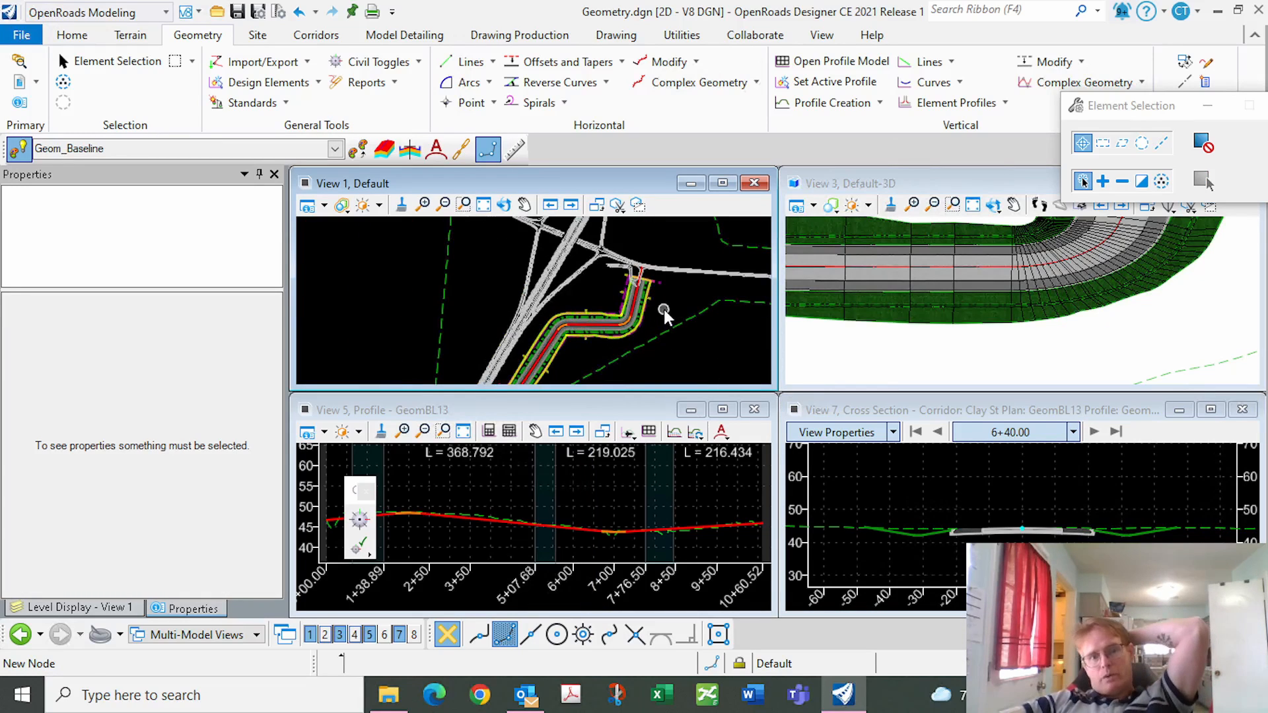
pyautogui.scroll(-2, 699, 286)
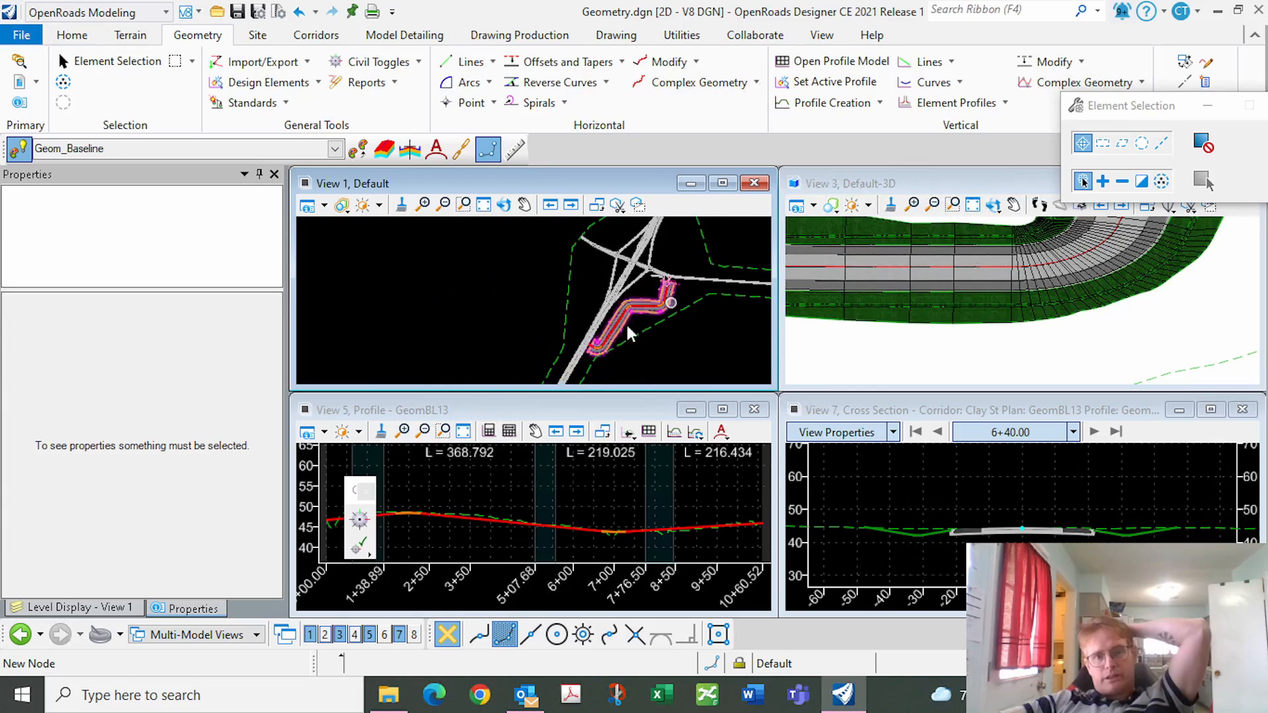
pyautogui.moveTo(619, 378); pyautogui.dragTo(622, 360, button='middle')
pyautogui.scroll(3, 623, 358)
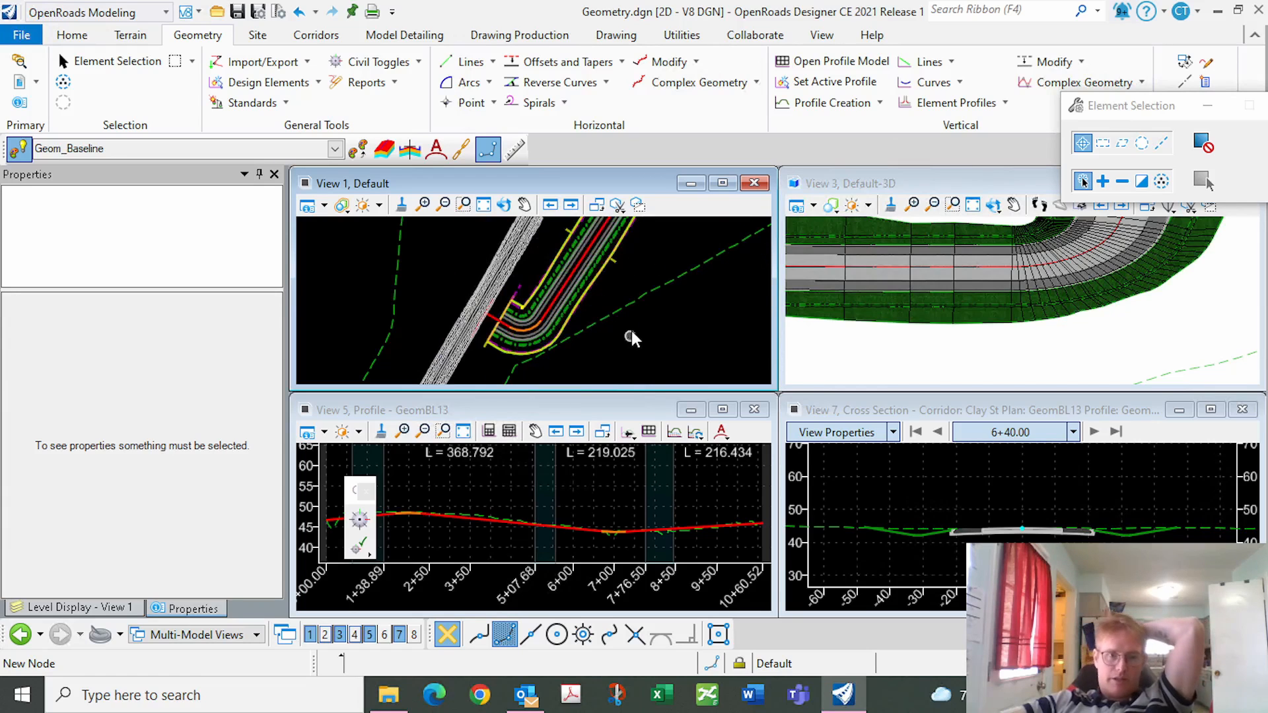
pyautogui.scroll(2, 621, 343)
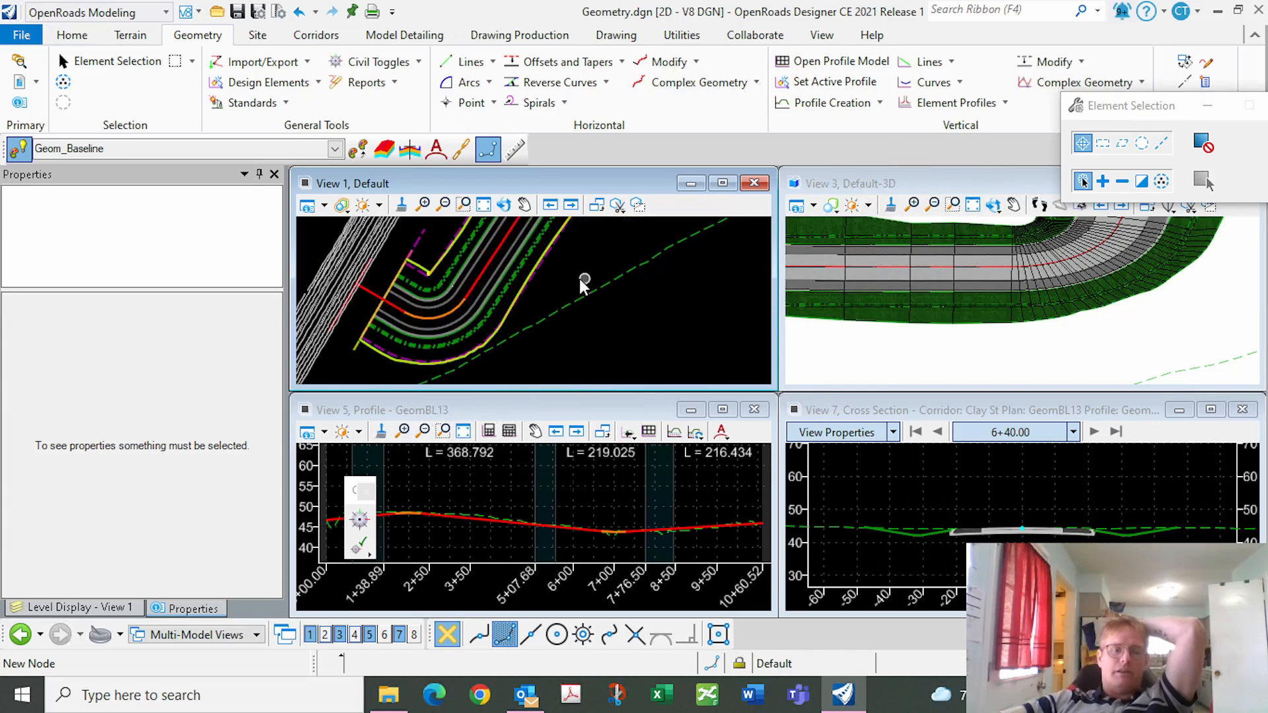
pyautogui.click(437, 316)
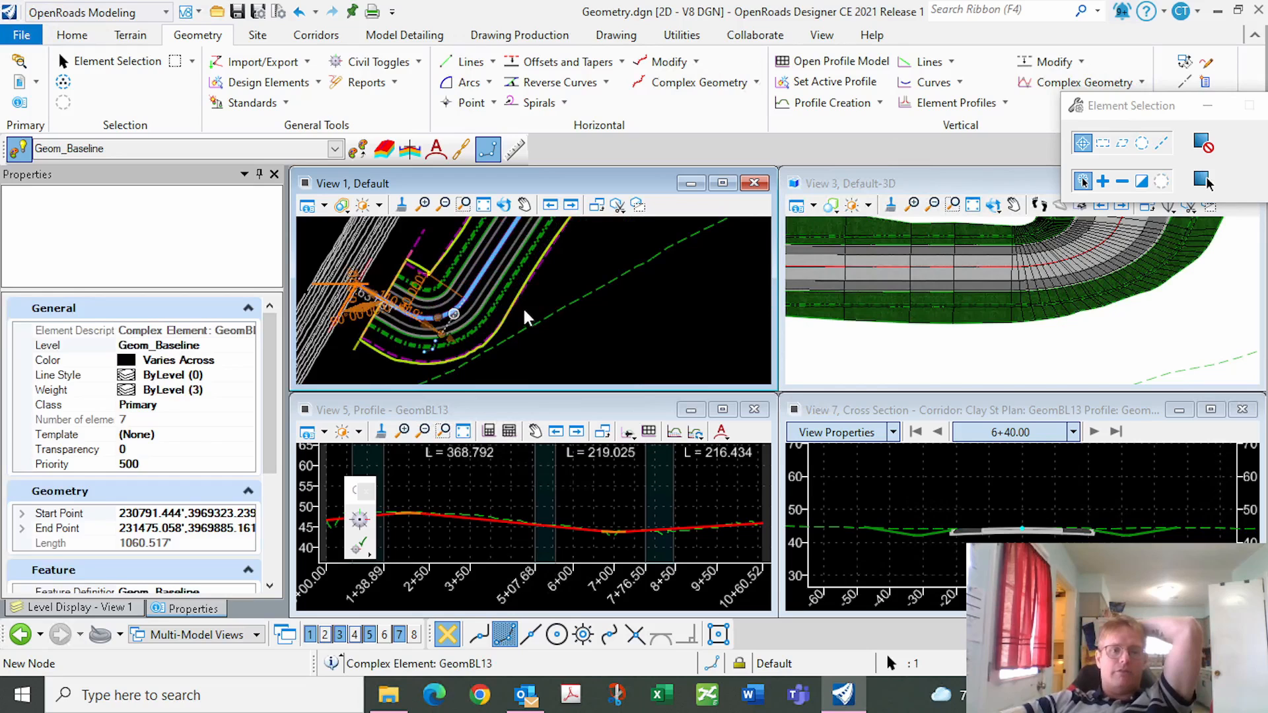
pyautogui.scroll(1, 455, 331)
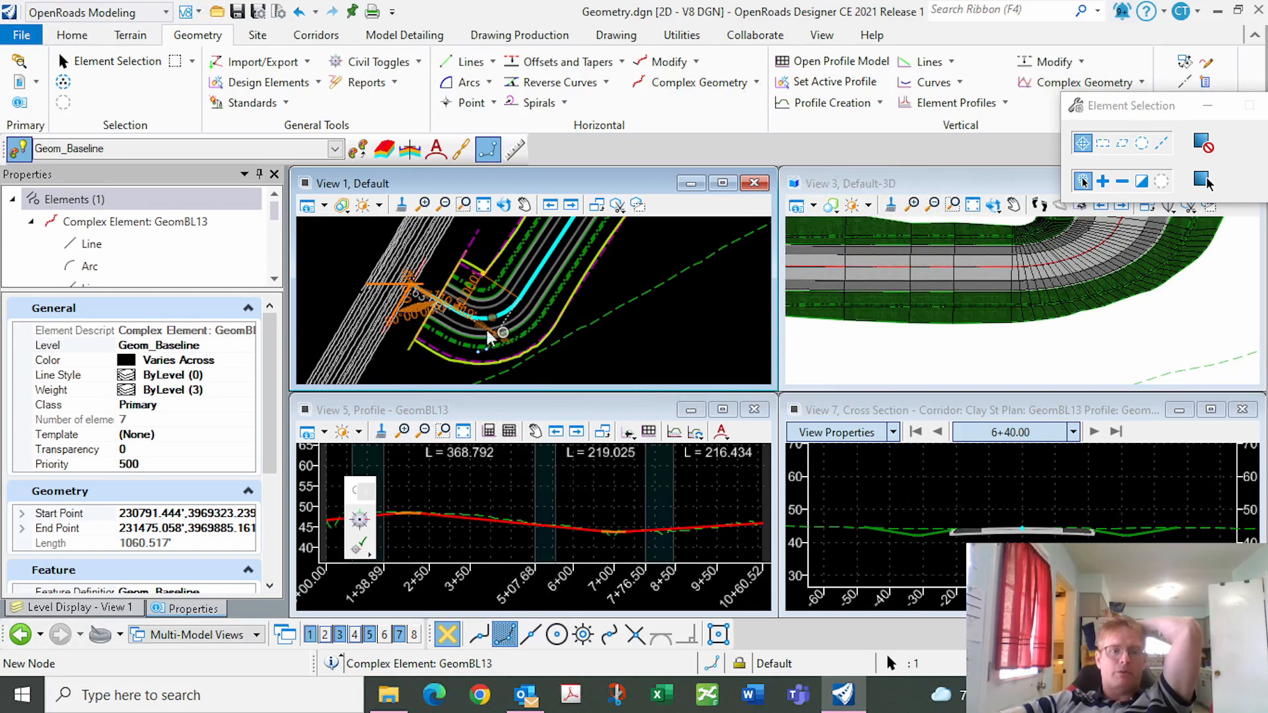
pyautogui.scroll(-1, 491, 326)
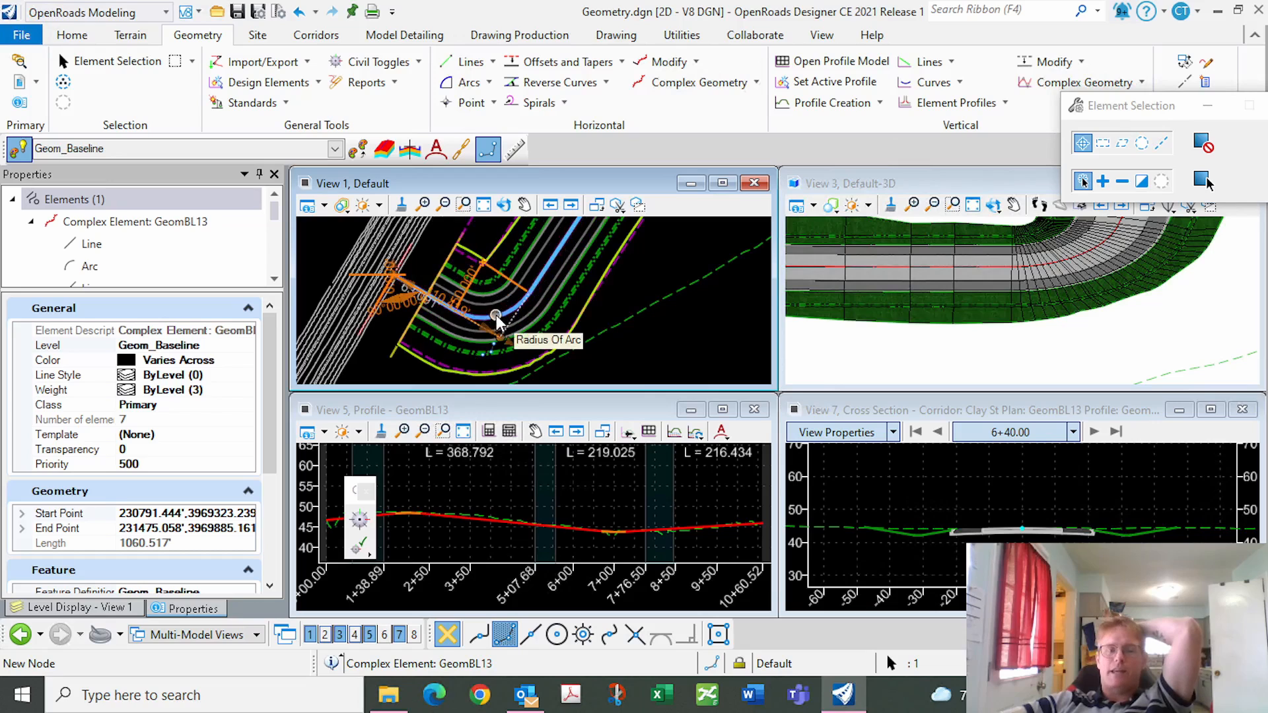
pyautogui.scroll(-1, 593, 301)
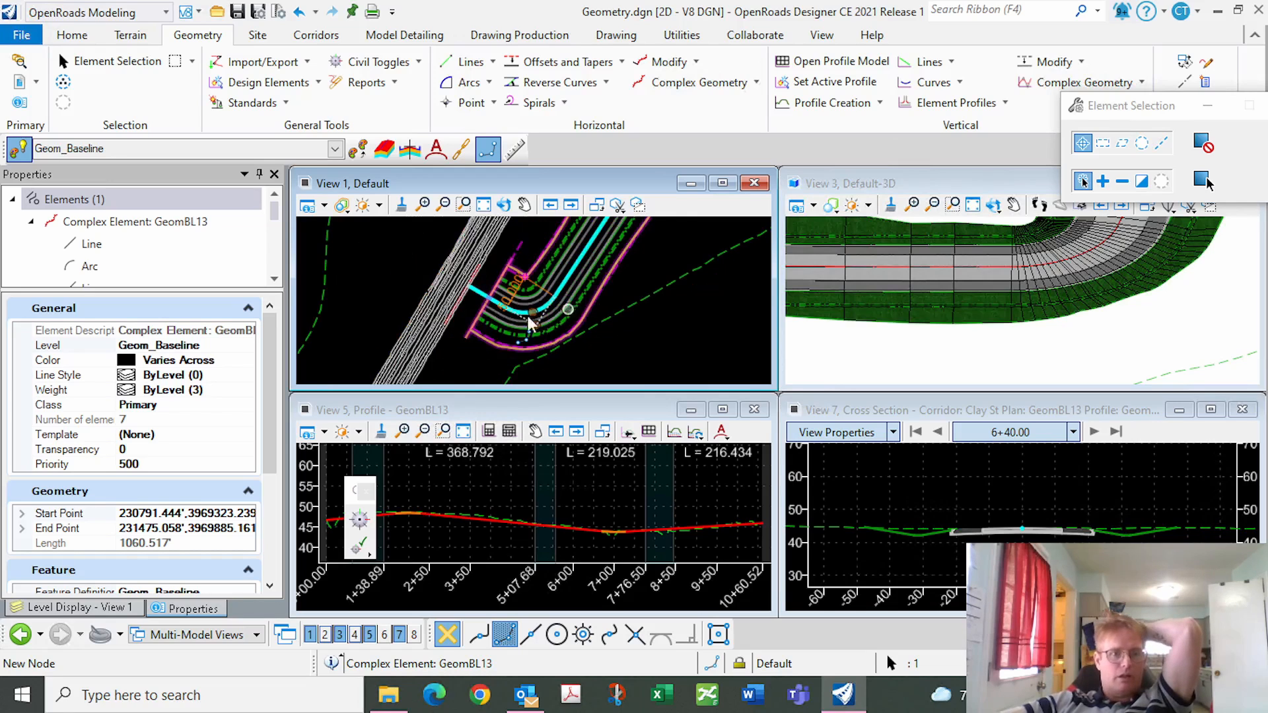
pyautogui.scroll(1, 536, 318)
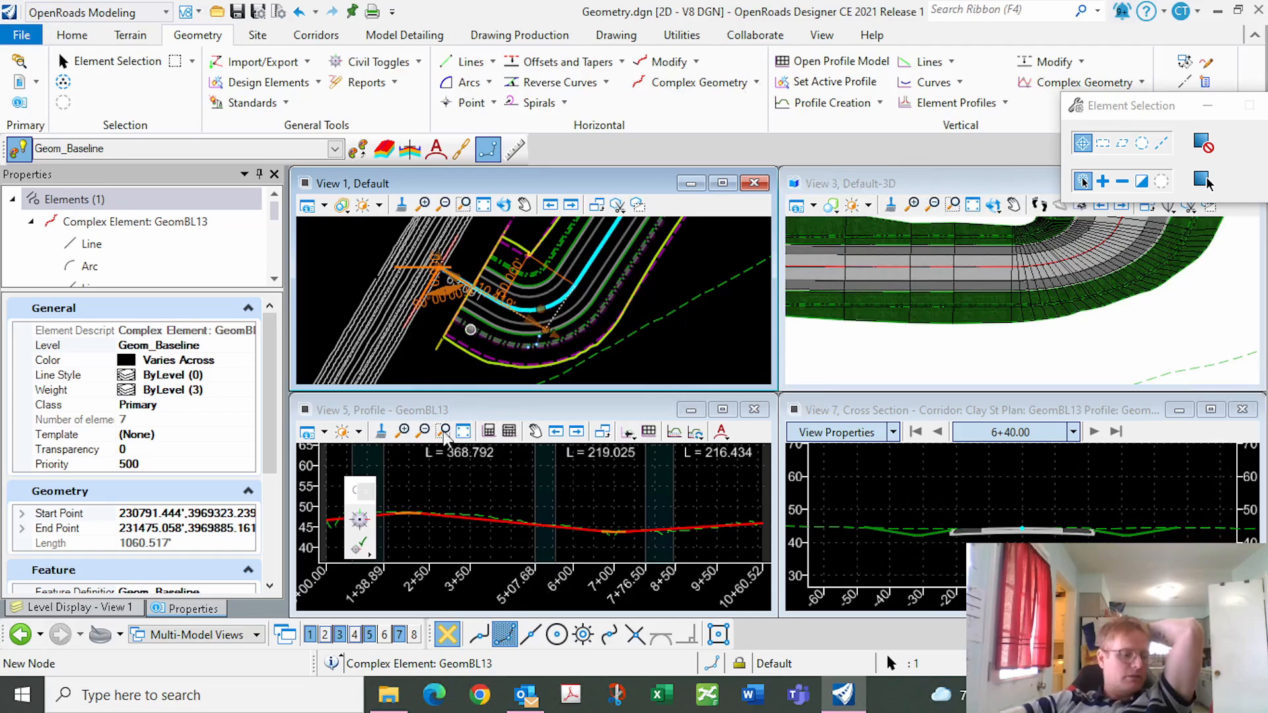
pyautogui.scroll(-1, 594, 320)
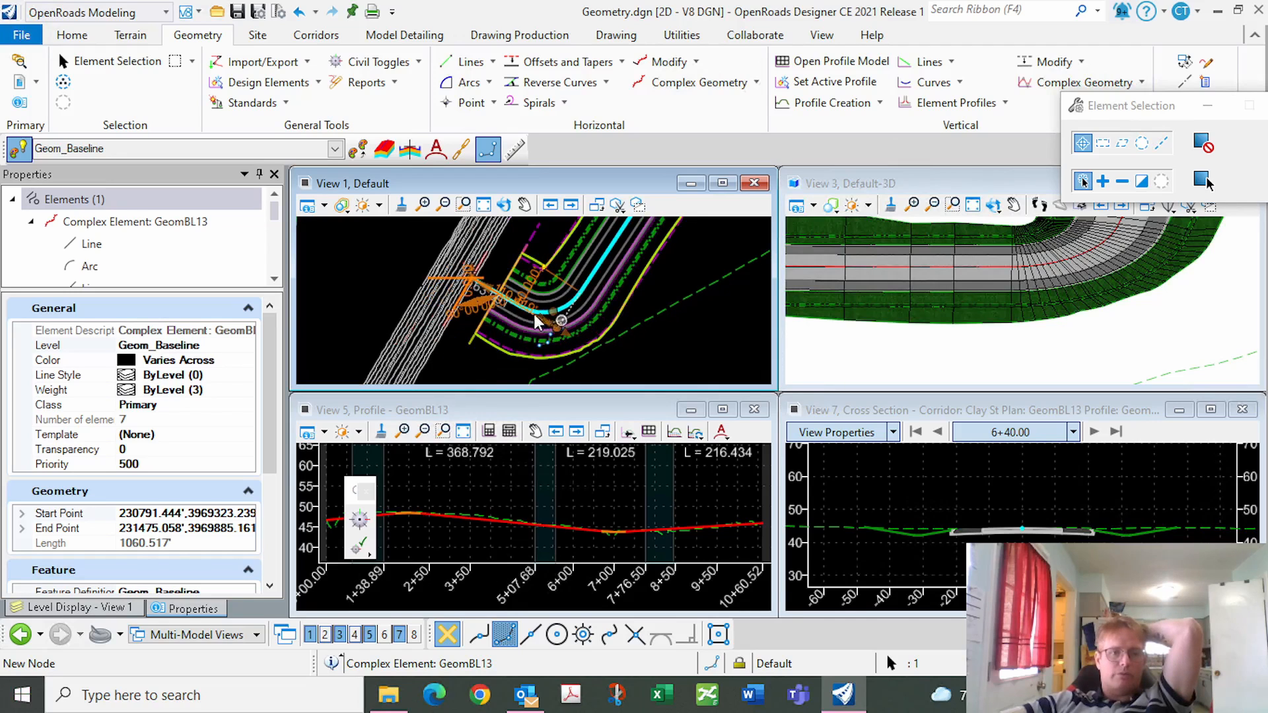
pyautogui.scroll(1, 555, 306)
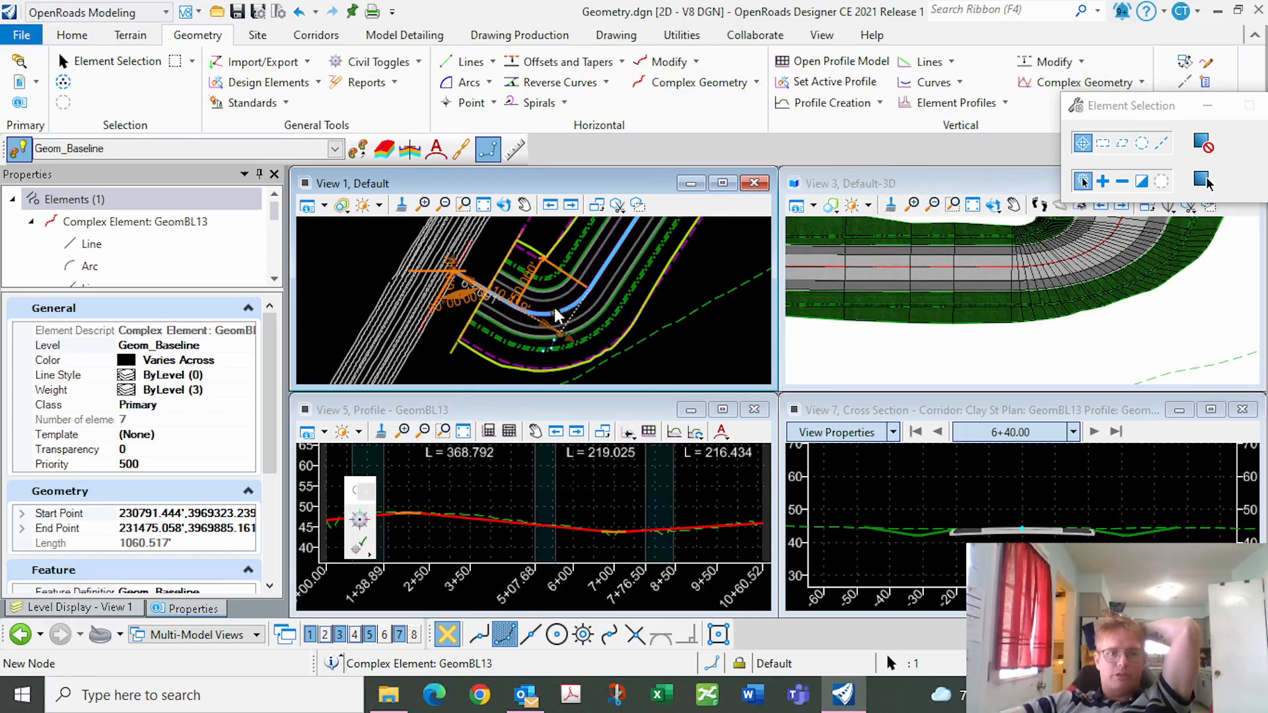
# Try a 200 ft radius on the baseline's 50 ft curve at the corridor's southwest end.
pyautogui.click(556, 313)
pyautogui.click(552, 296)
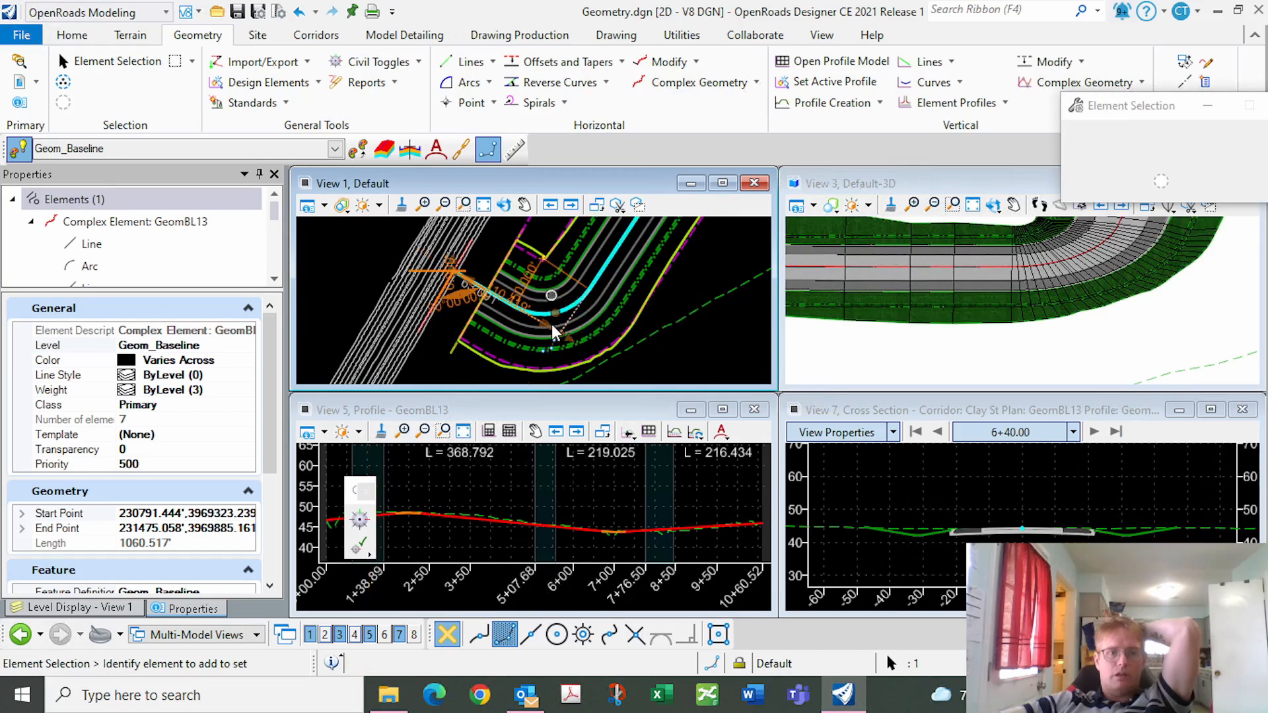
pyautogui.scroll(2, 558, 311)
pyautogui.click(556, 311)
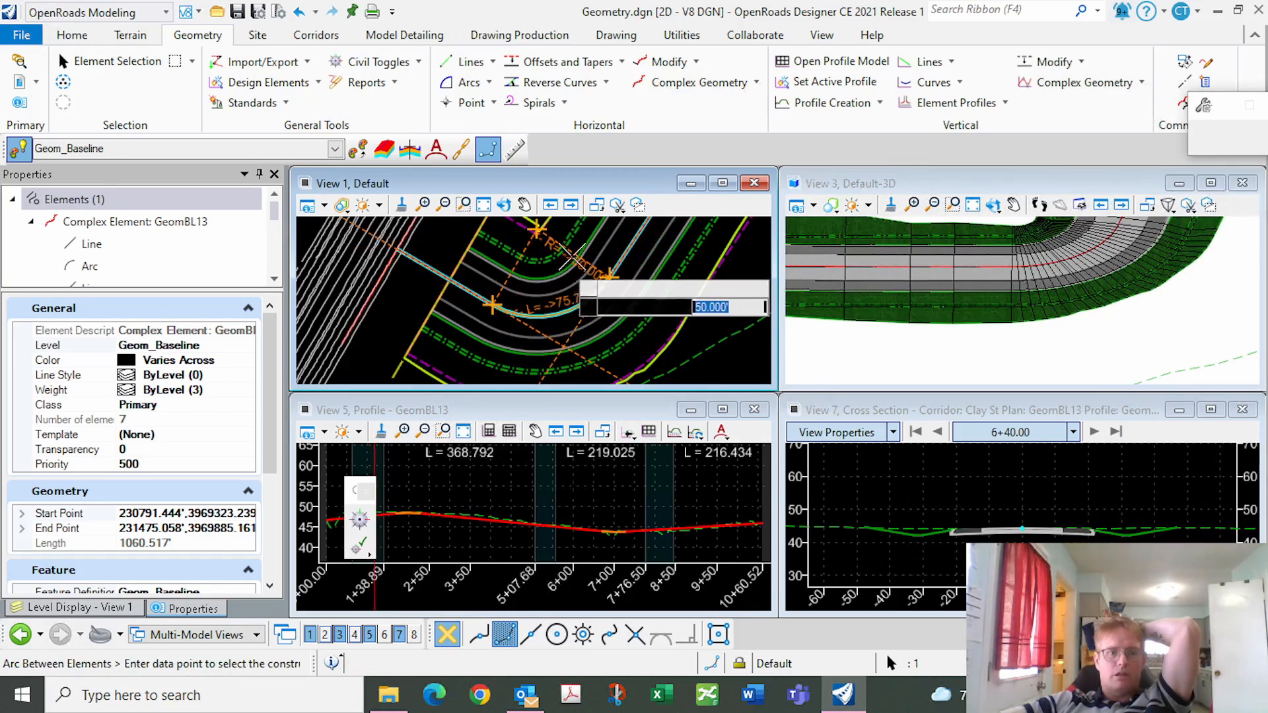
pyautogui.click(583, 237)
pyautogui.scroll(-2, 549, 311)
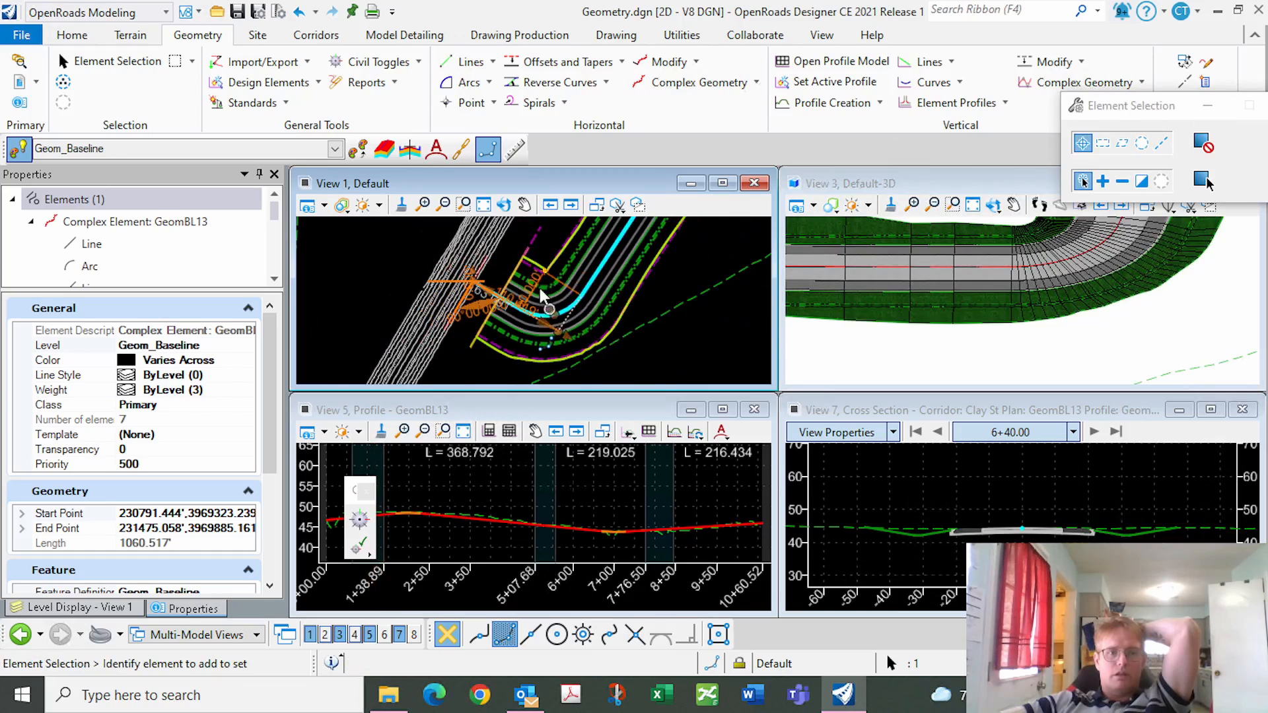
pyautogui.scroll(2, 525, 295)
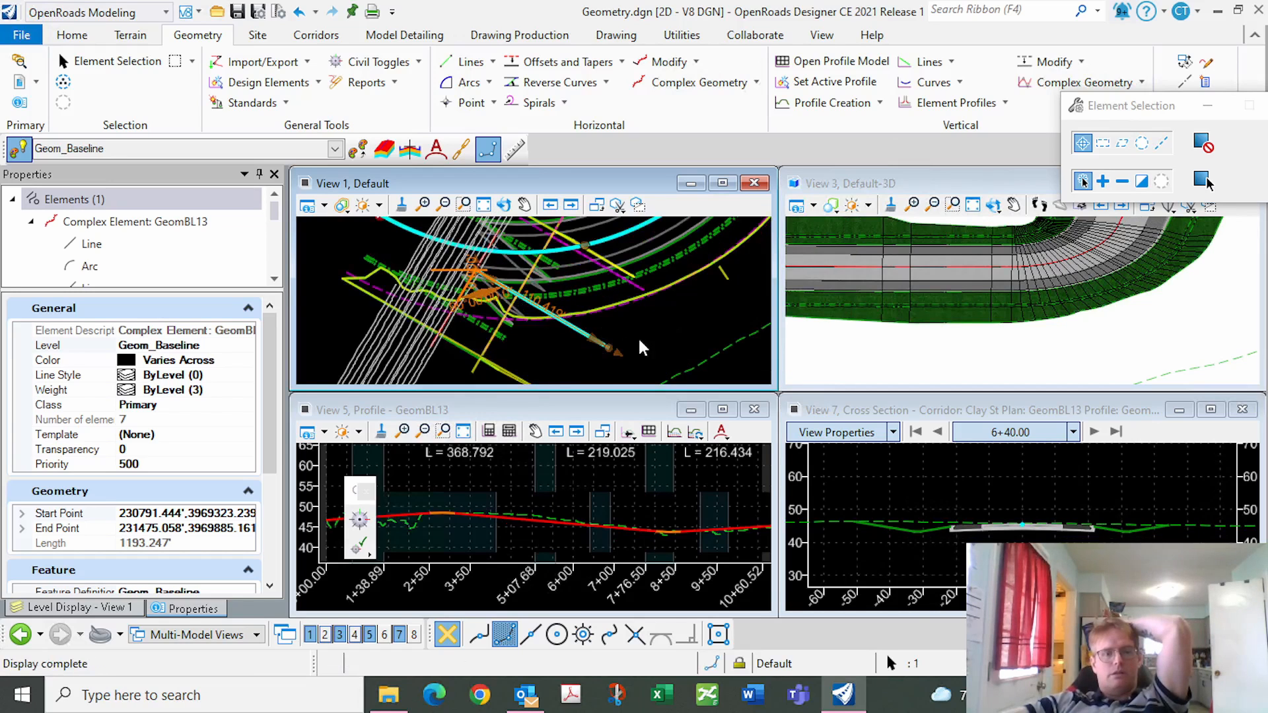
# Inspect the reshaped southwest end of the corridor in the Default-3D view, and undo the curve radius change.
pyautogui.scroll(-4, 640, 348)
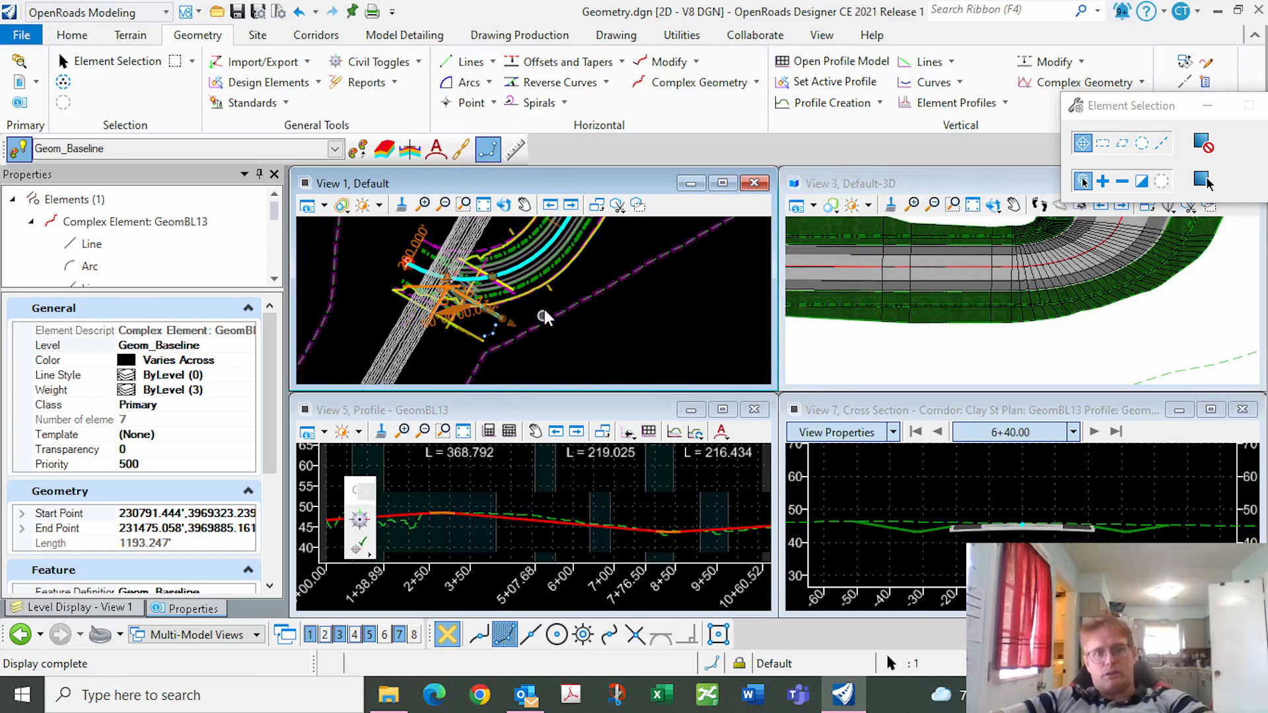
pyautogui.click(548, 311)
pyautogui.scroll(-3, 1084, 330)
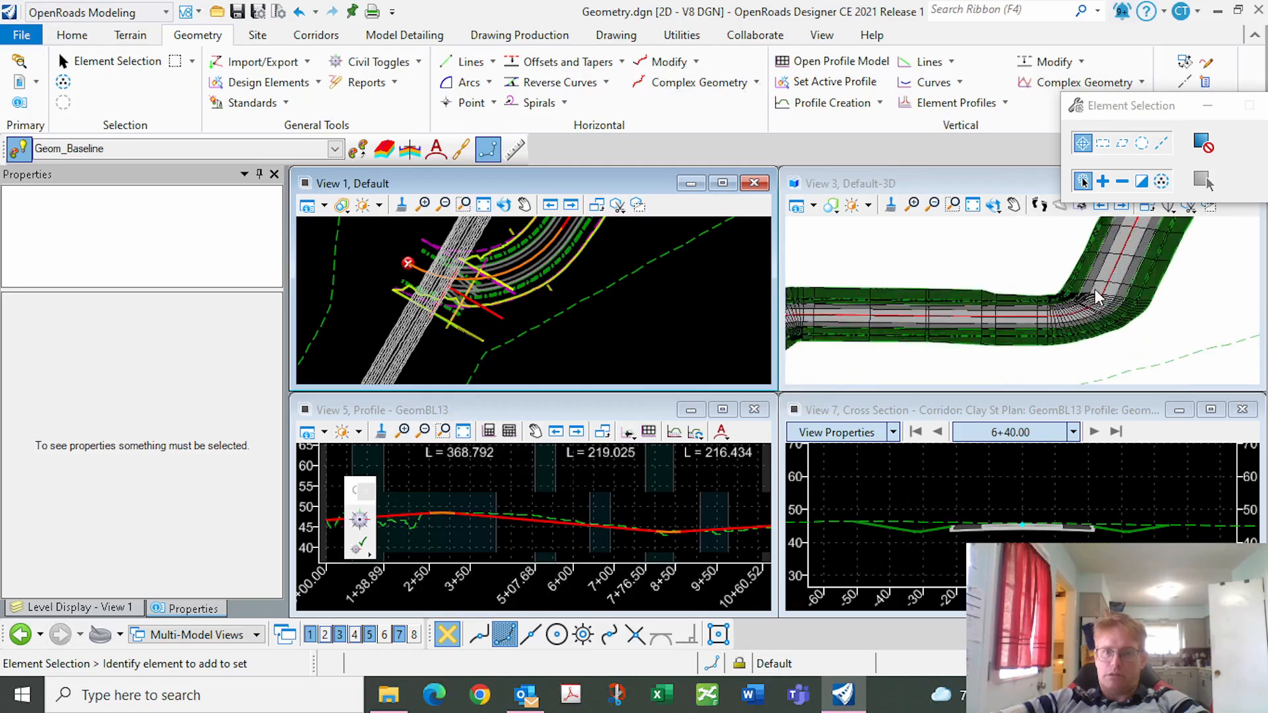
pyautogui.keyDown('shift'); pyautogui.moveTo(1096, 290); pyautogui.dragTo(854, 378, button='middle'); pyautogui.keyUp('shift')
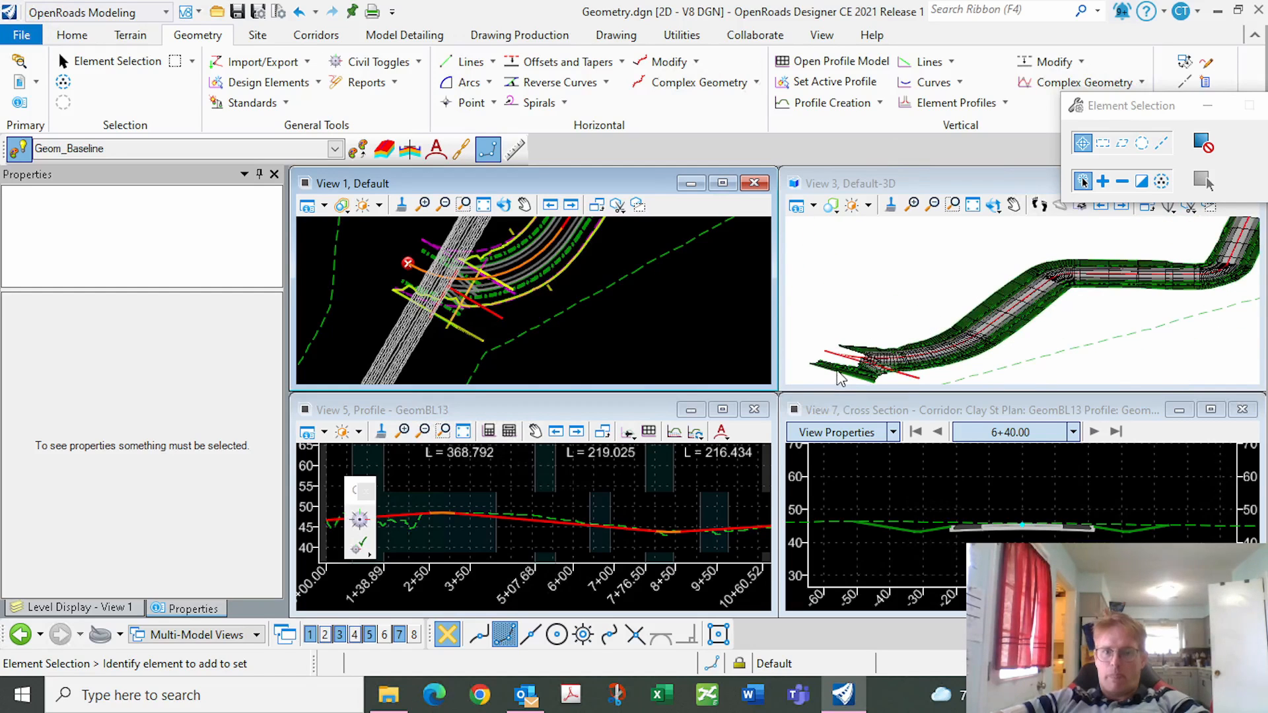
pyautogui.scroll(2, 837, 371)
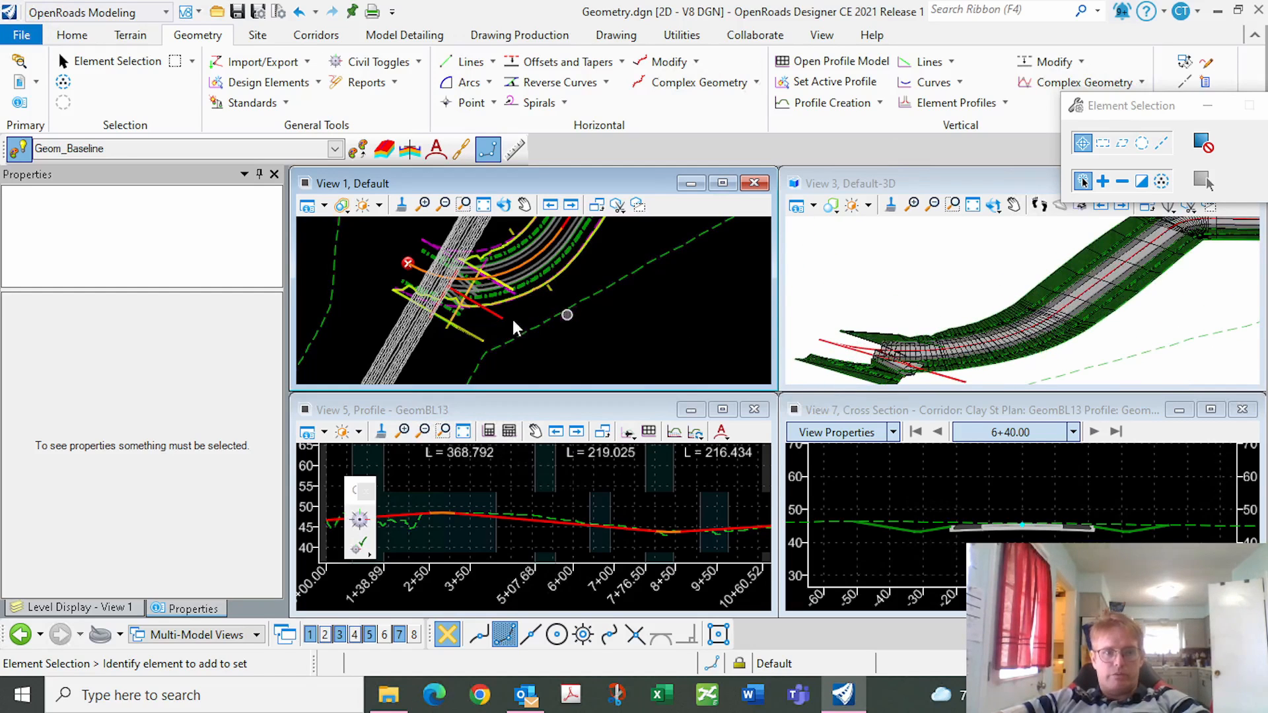
pyautogui.scroll(5, 462, 299)
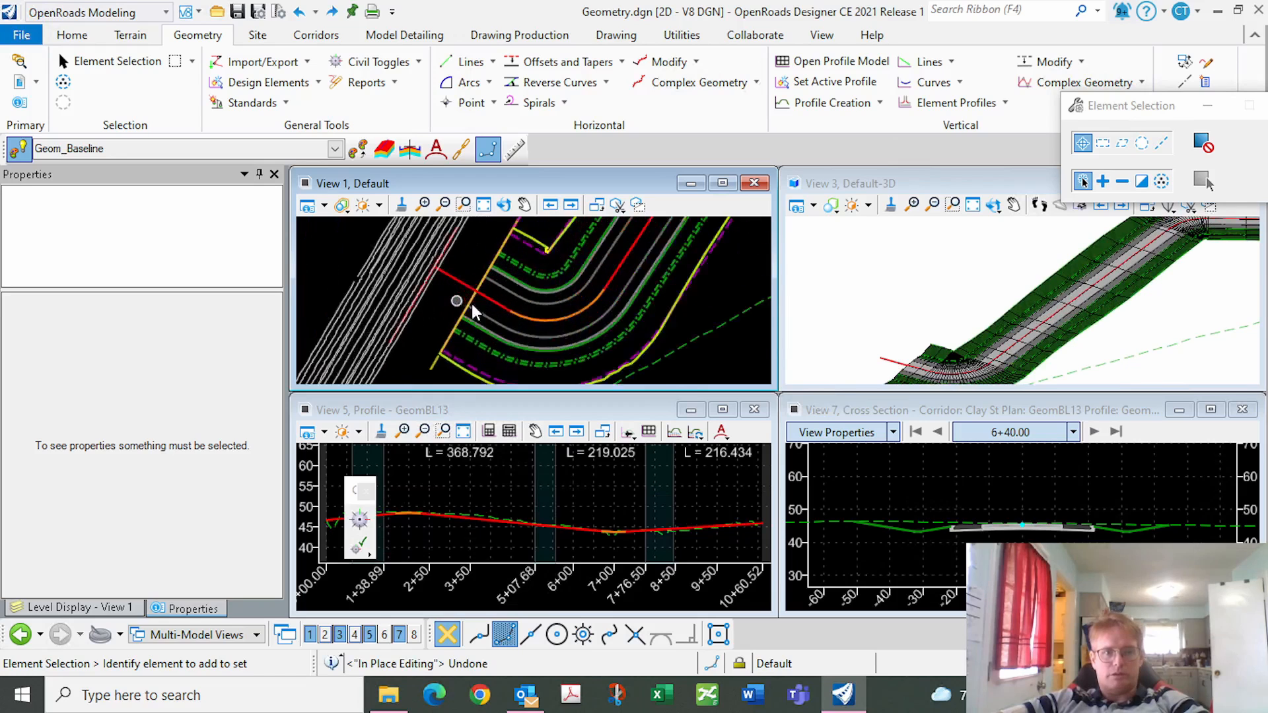
pyautogui.click(521, 322)
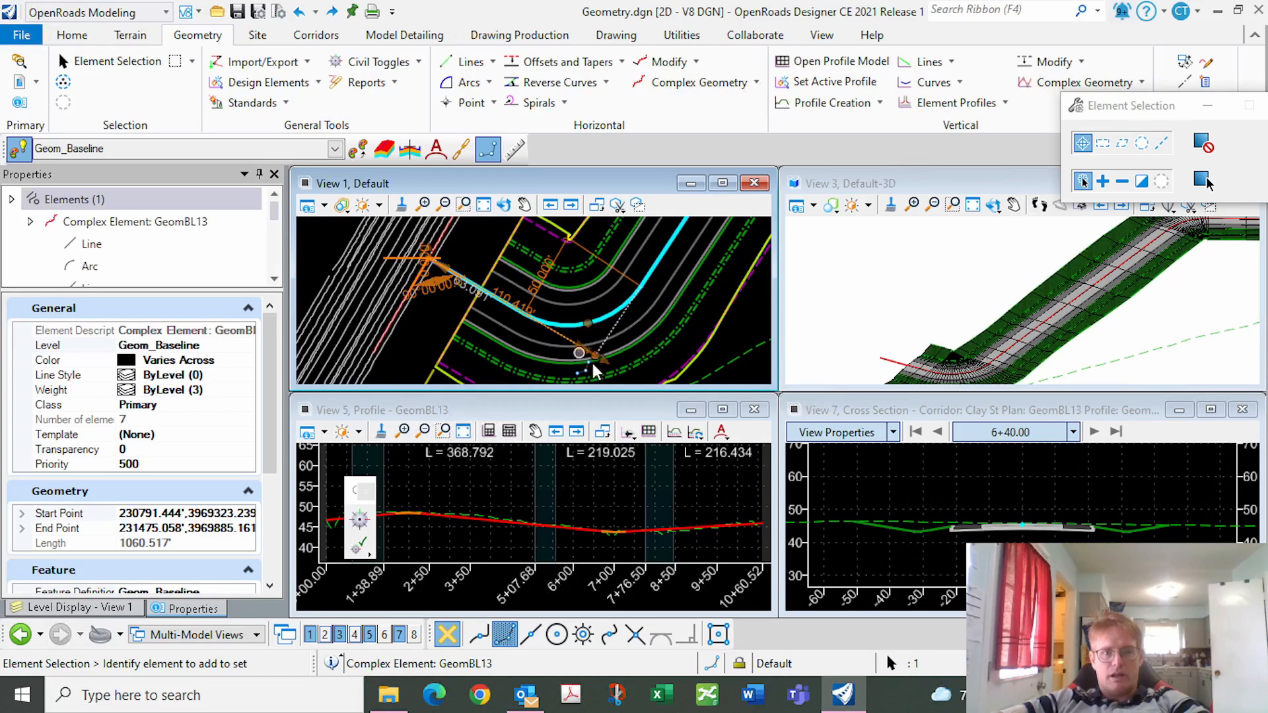
pyautogui.scroll(4, 595, 368)
pyautogui.click(602, 338)
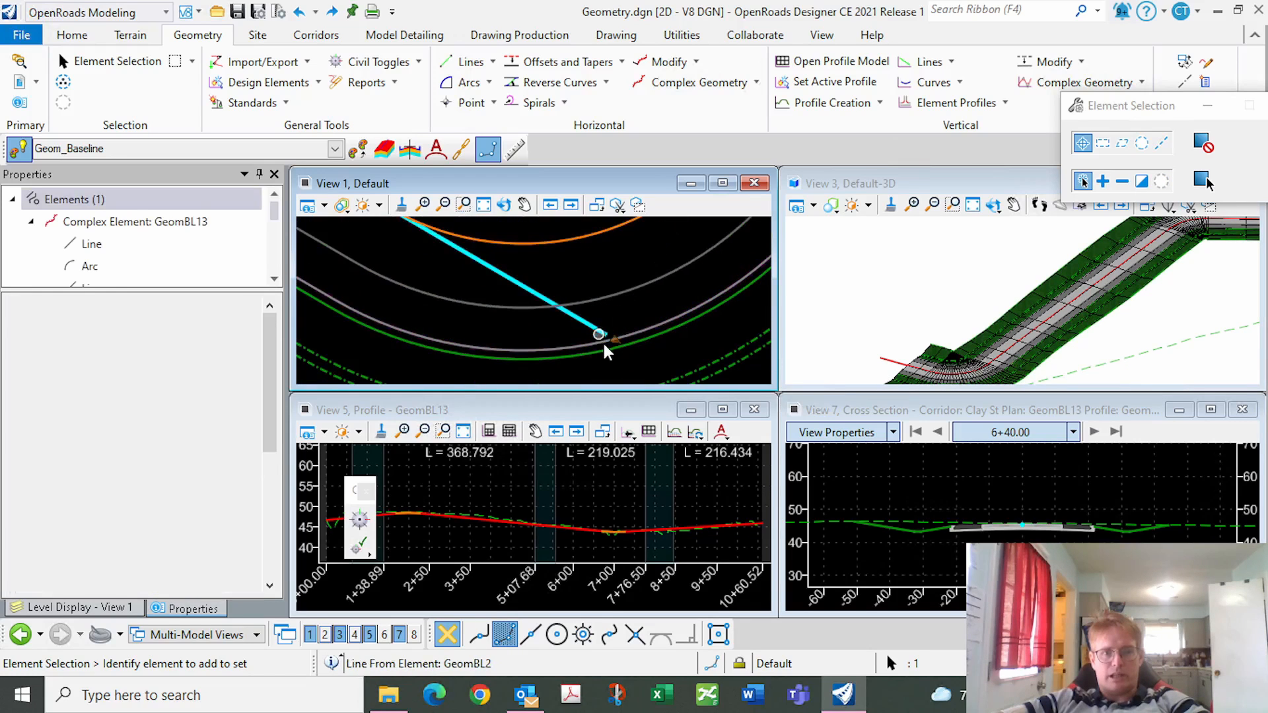
pyautogui.scroll(3, 605, 336)
pyautogui.scroll(-2, 605, 336)
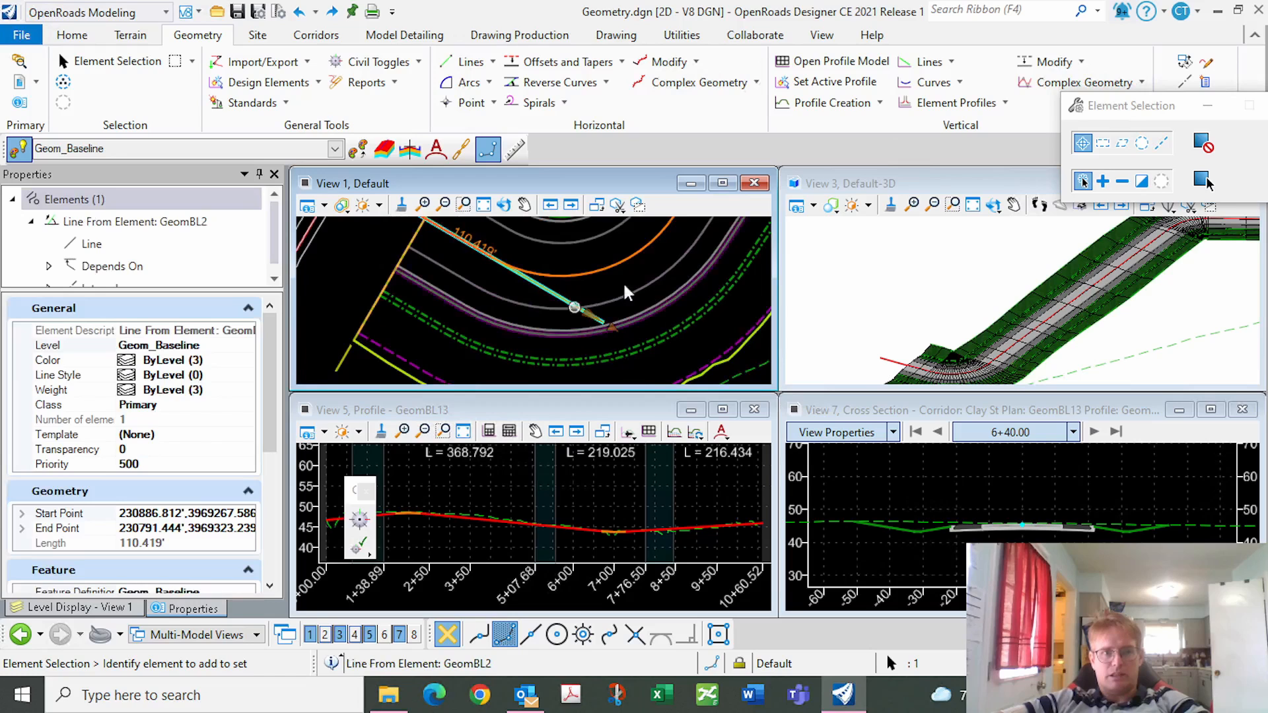
pyautogui.scroll(-1, 444, 299)
pyautogui.click(433, 281)
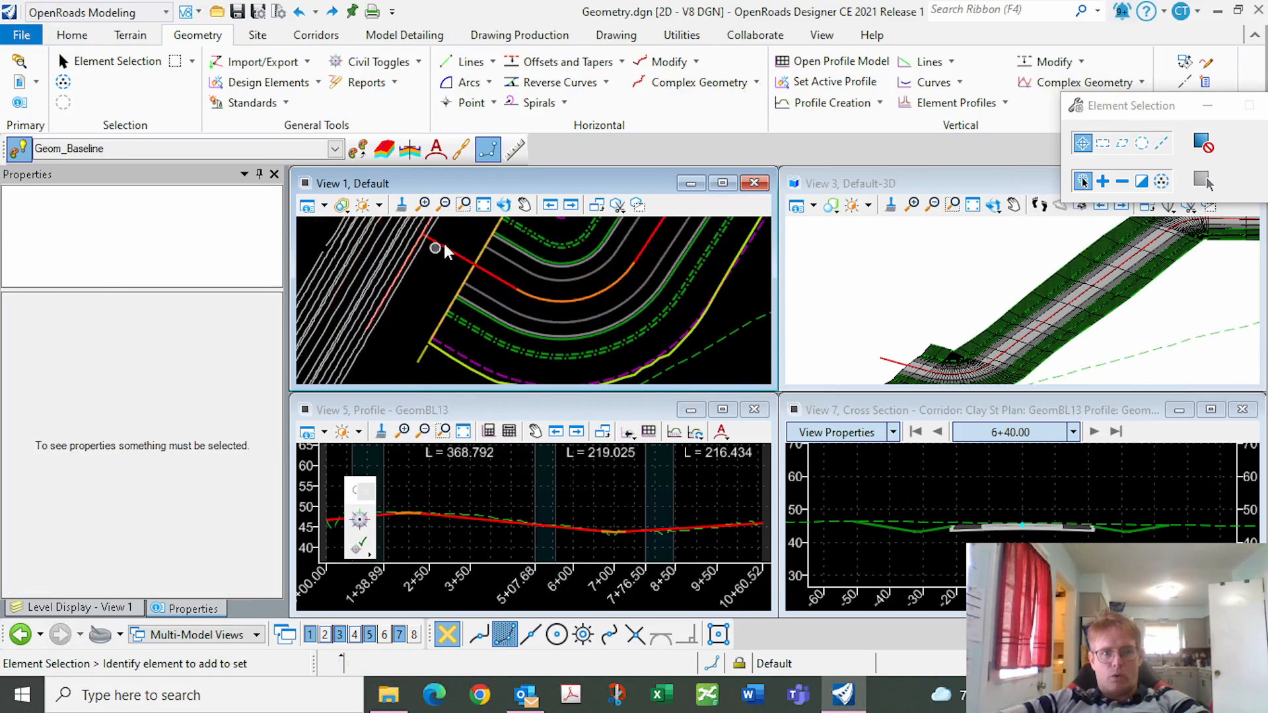
# Set the baseline's angle to the existing road at the southwest end to 70° and its first curve's radius to 200 ft.
pyautogui.click(443, 248)
pyautogui.click(409, 270)
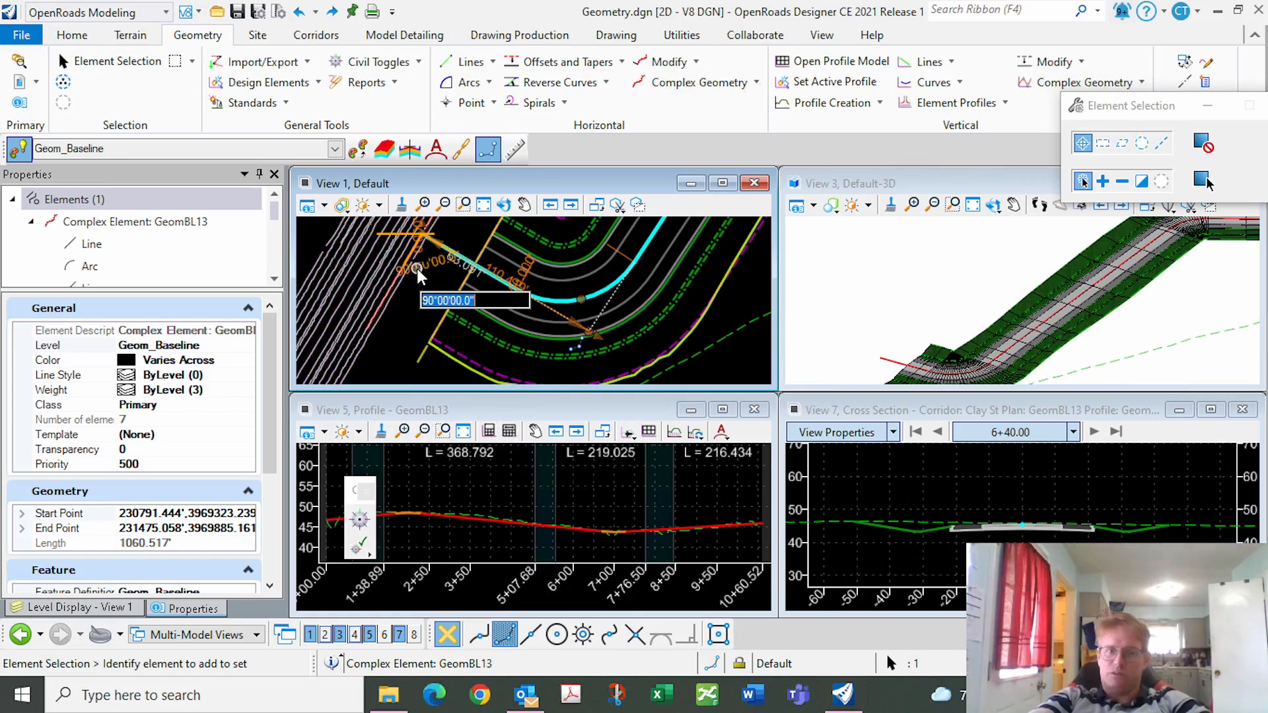
pyautogui.write('70')
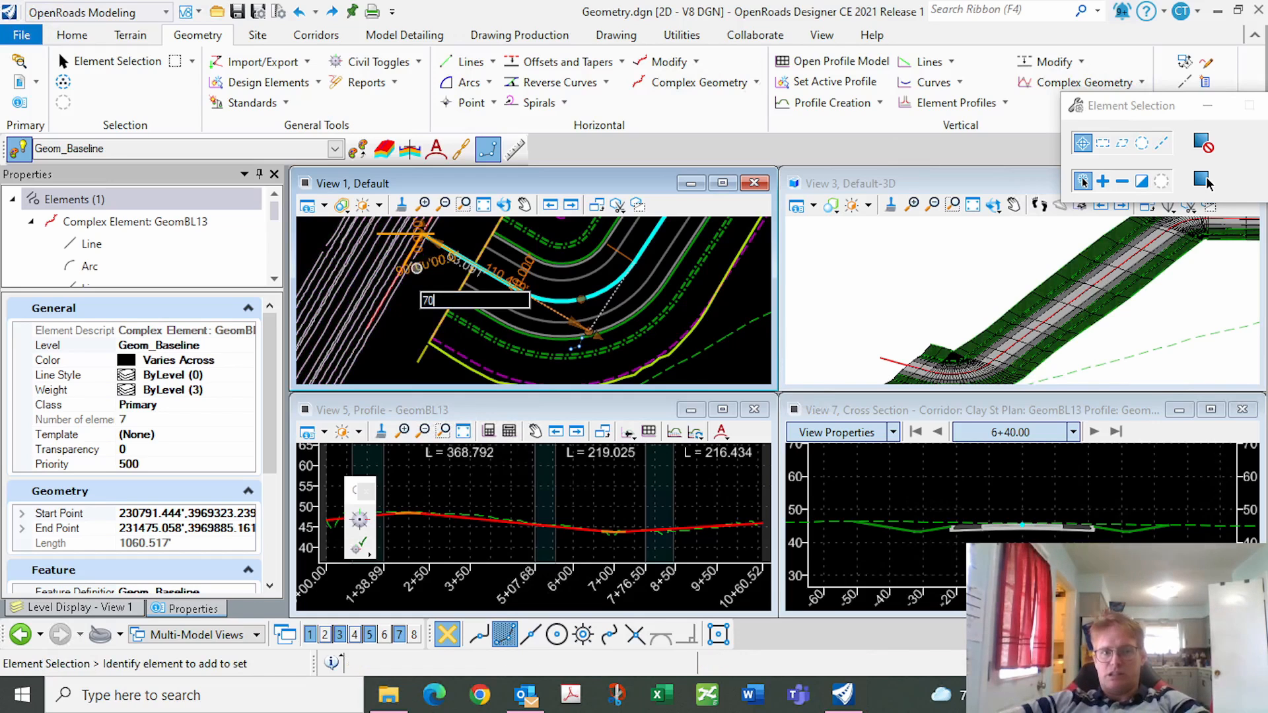
pyautogui.press('Return')
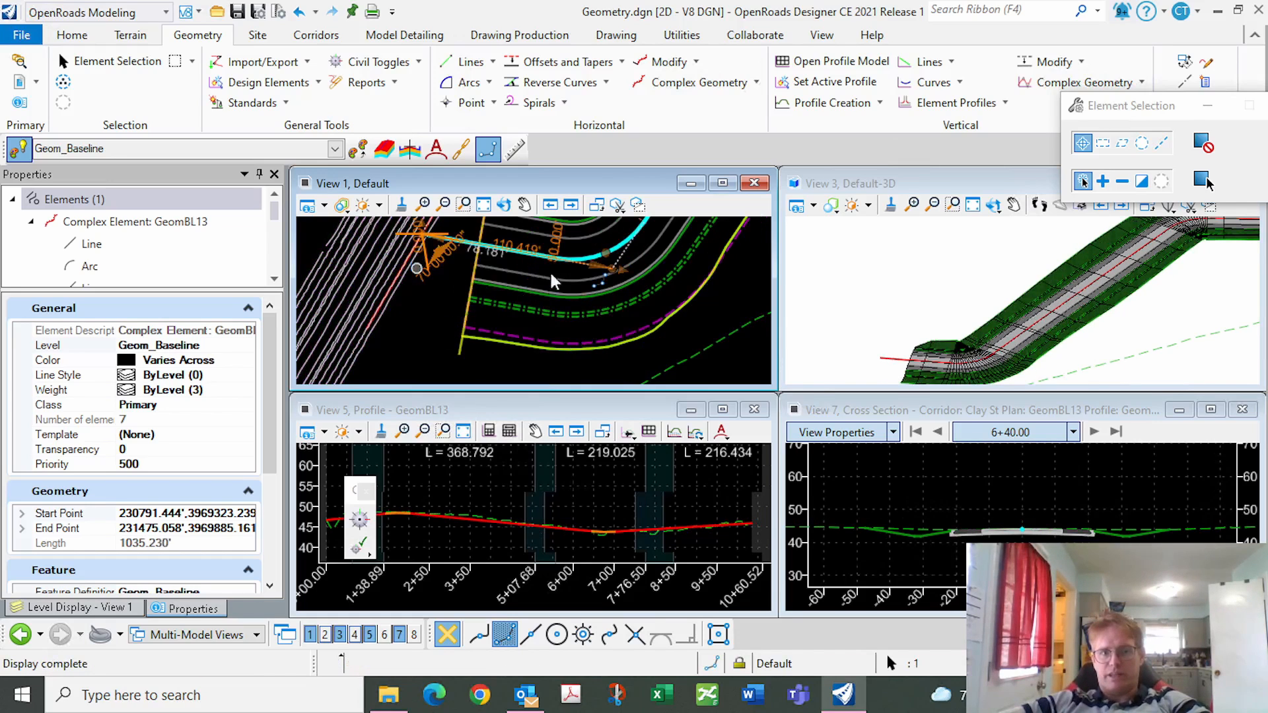
pyautogui.scroll(-3, 425, 345)
pyautogui.scroll(2, 492, 273)
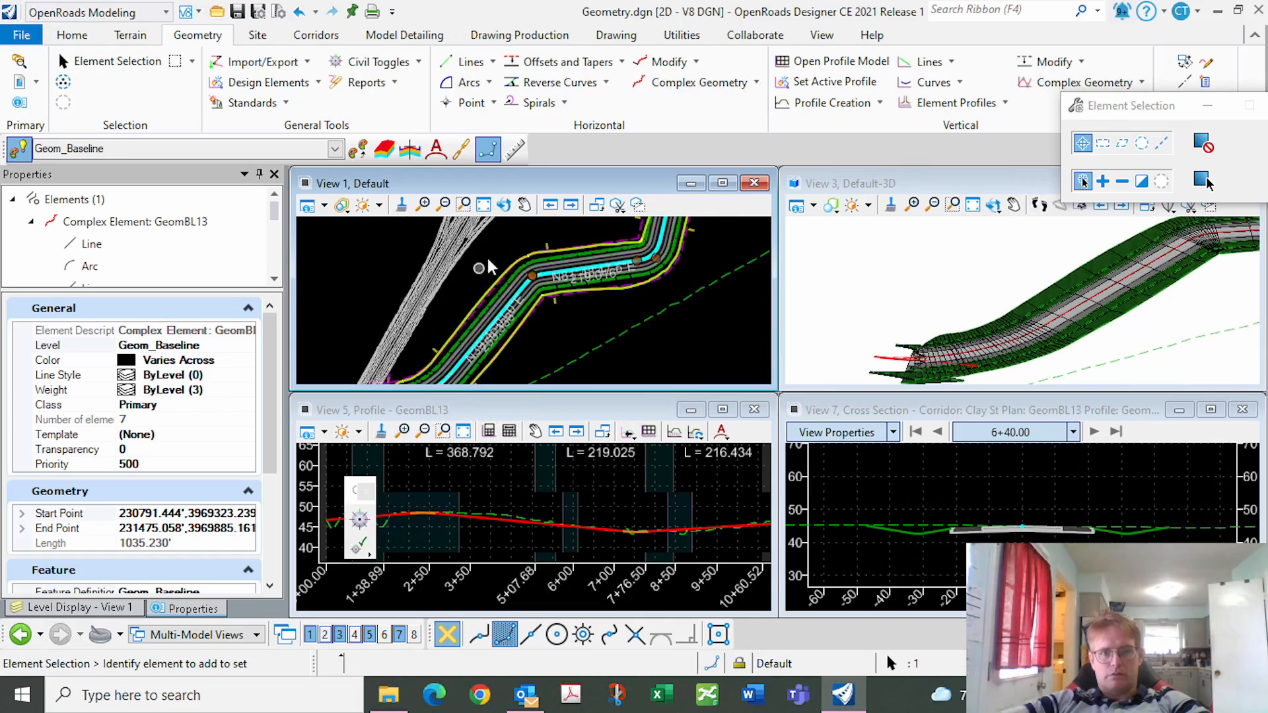
# Move the first curve's intersection point outward along the end tangent to about 197 ft from the baseline's start.
pyautogui.scroll(5, 456, 327)
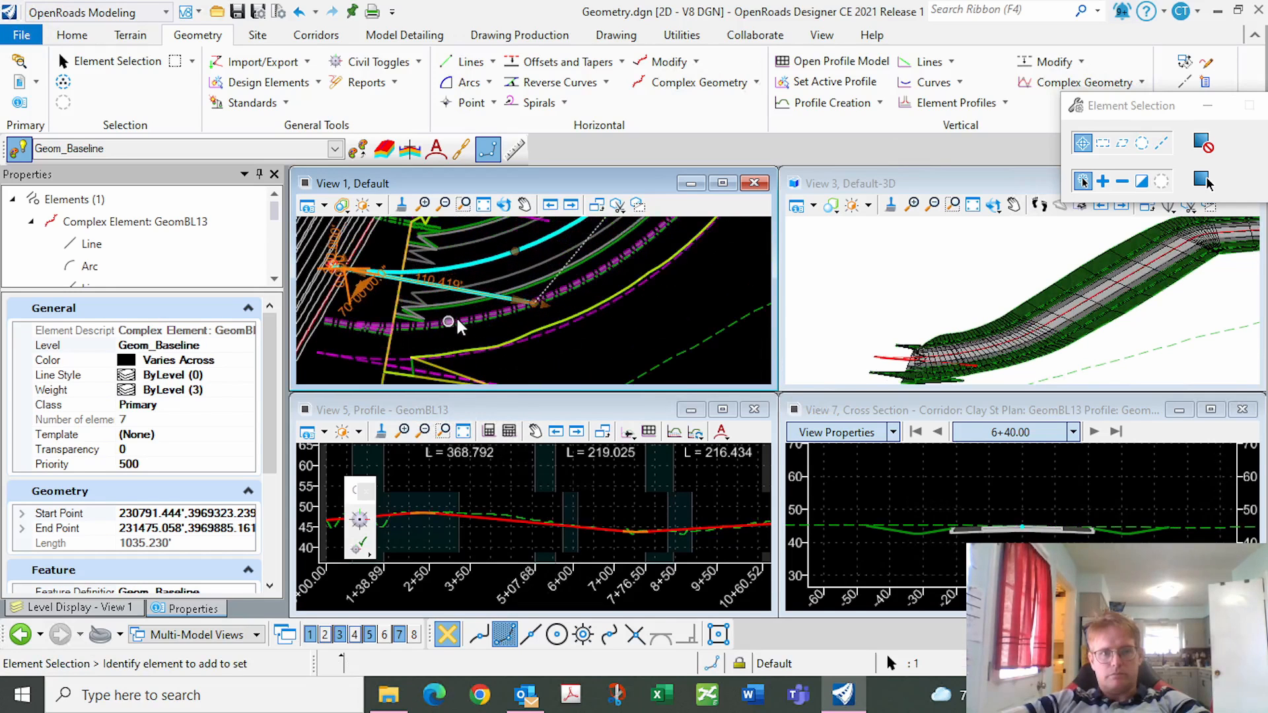
pyautogui.click(521, 305)
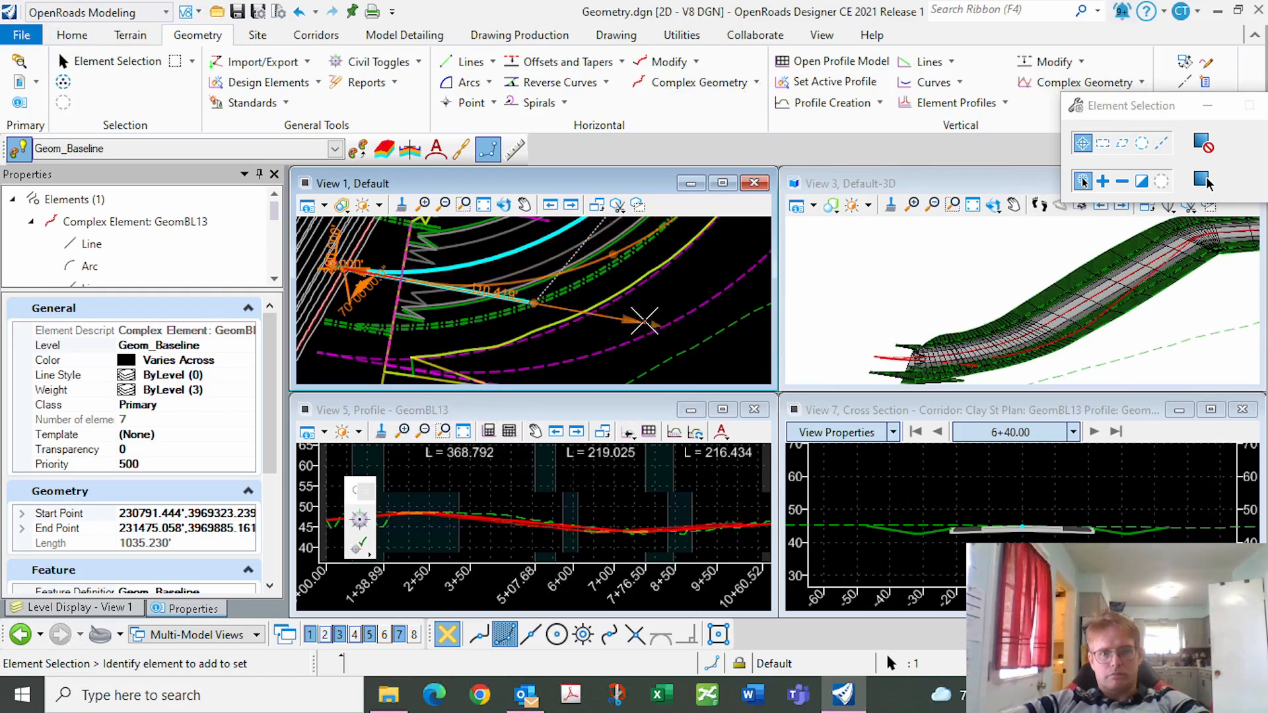
pyautogui.rightClick(684, 322)
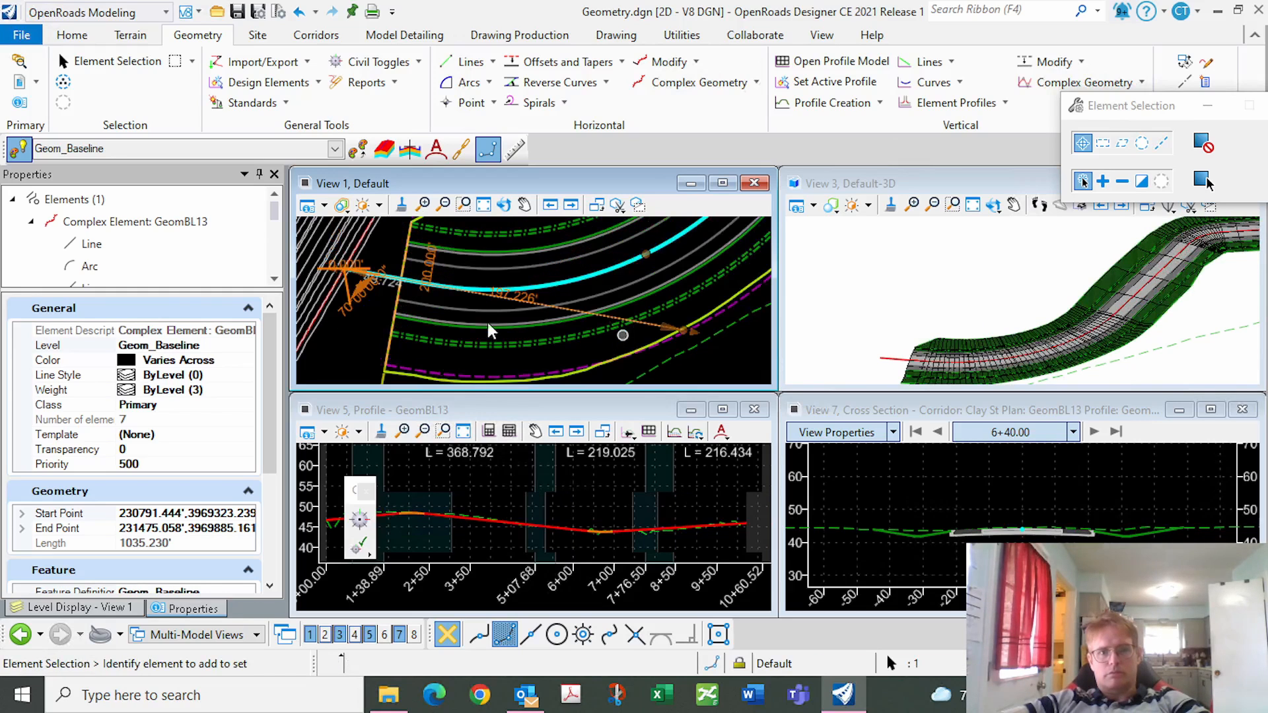
pyautogui.scroll(-3, 379, 350)
pyautogui.click(380, 350)
pyautogui.scroll(-1, 422, 337)
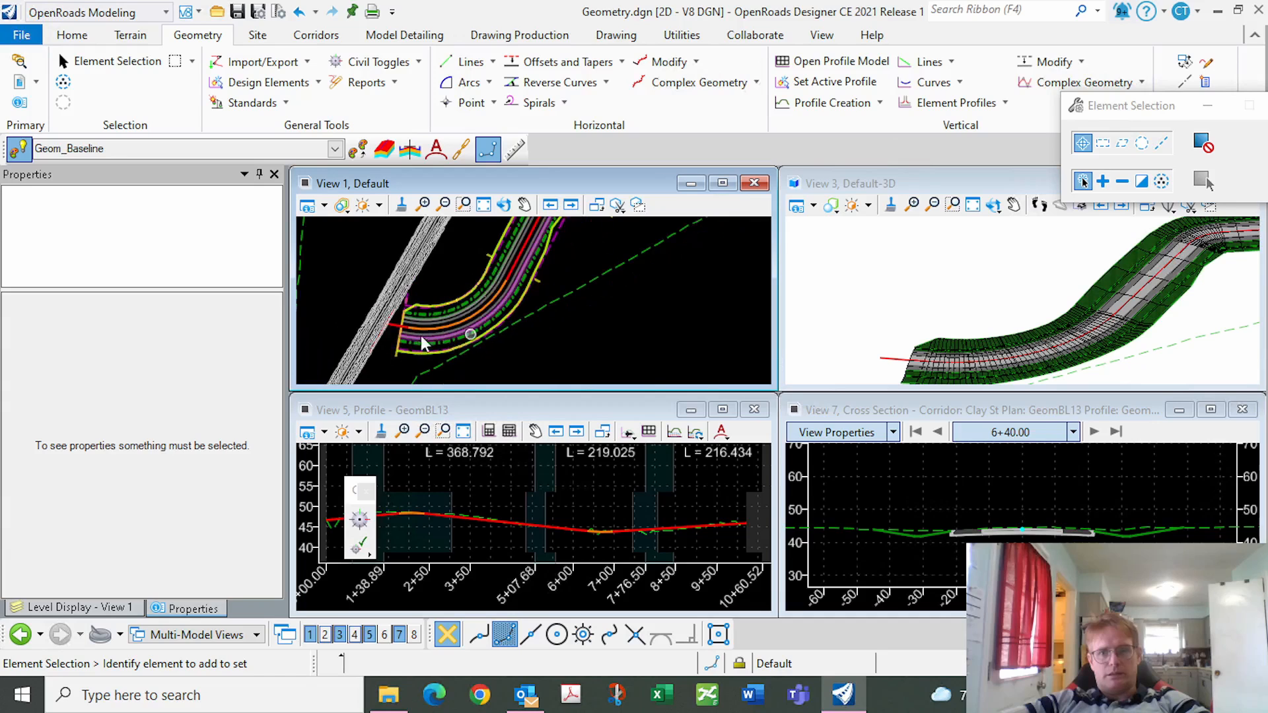
# Set the radius of the baseline's middle 20 ft curve to 200 ft in plan.
pyautogui.scroll(-1, 422, 340)
pyautogui.scroll(3, 501, 248)
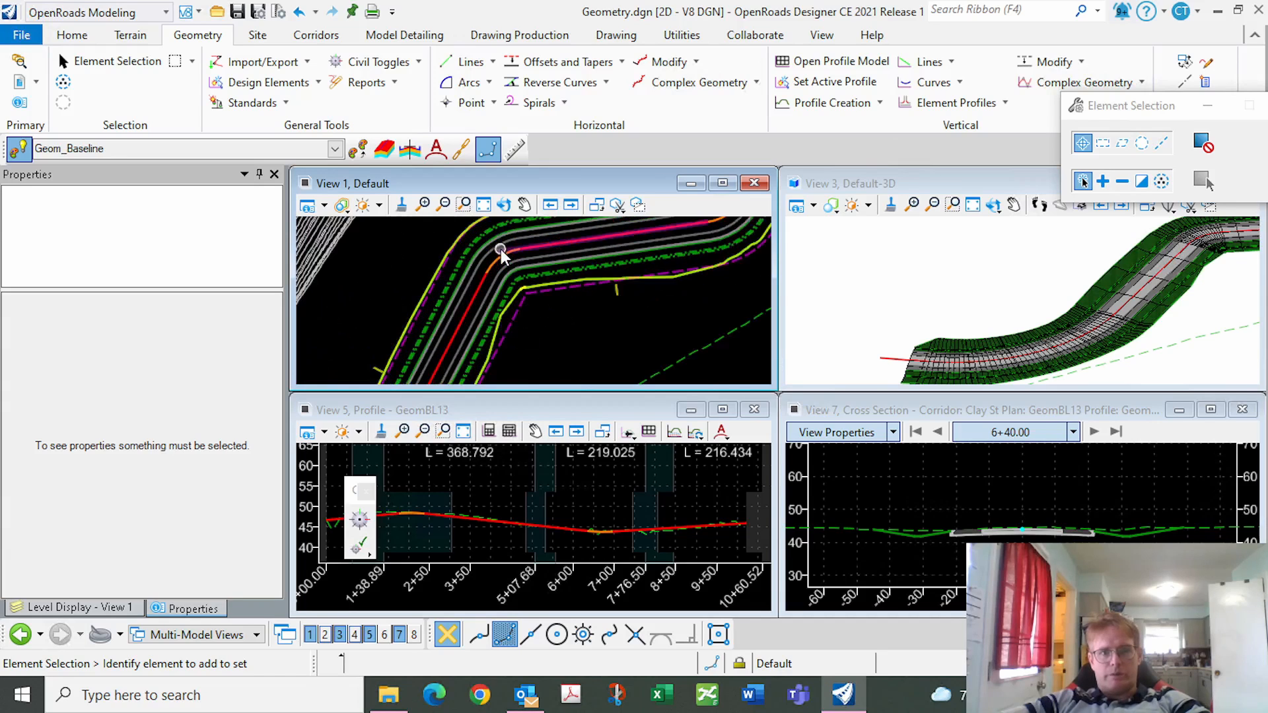
pyautogui.click(495, 295)
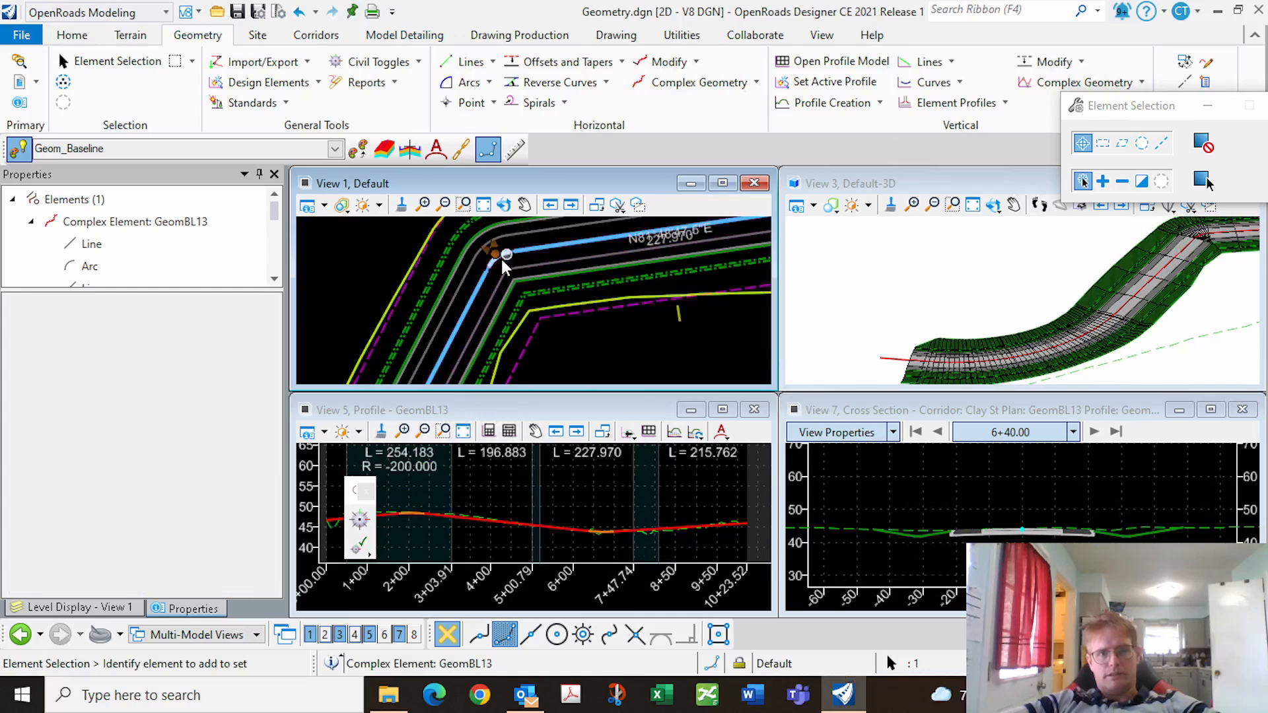
pyautogui.scroll(1, 500, 267)
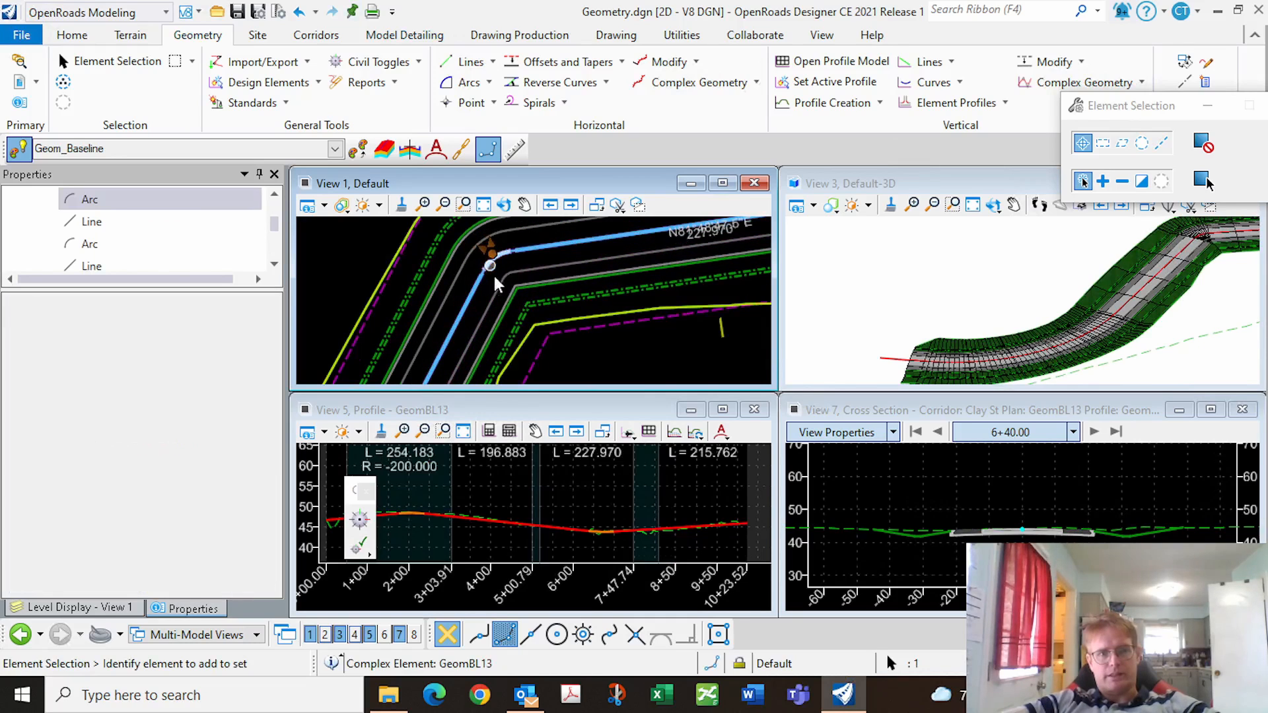
pyautogui.scroll(5, 492, 271)
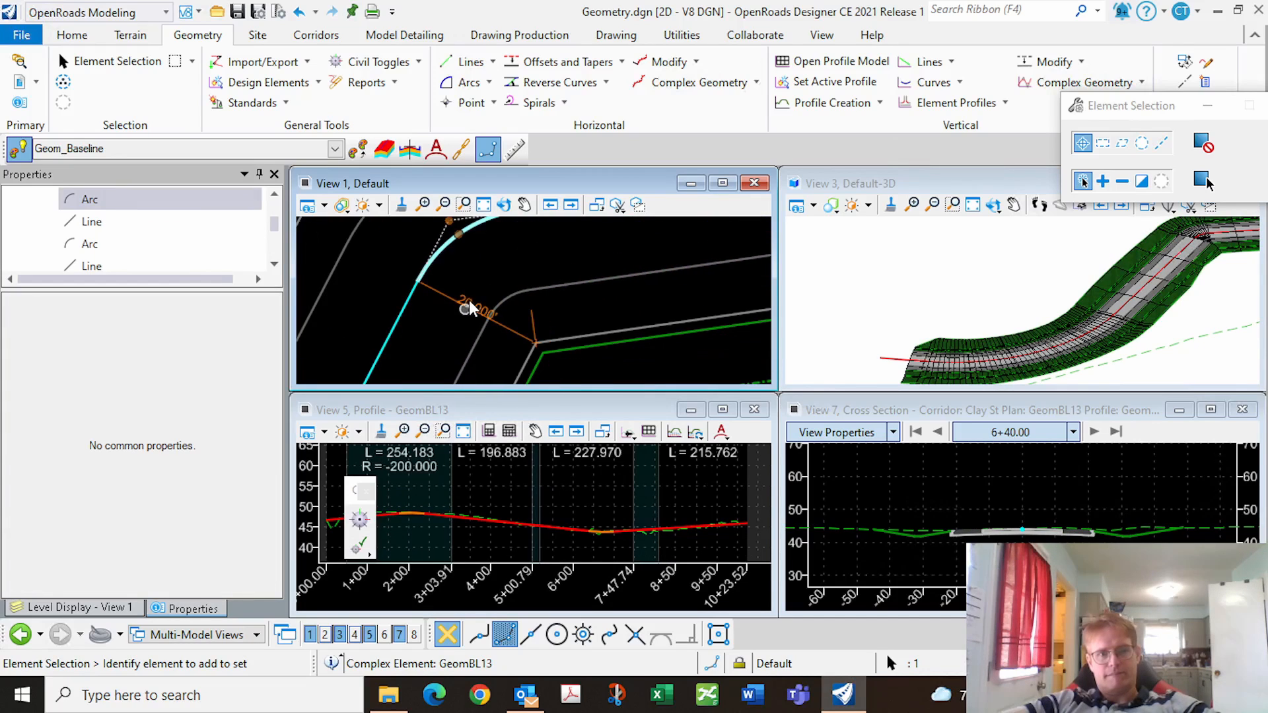
pyautogui.click(471, 305)
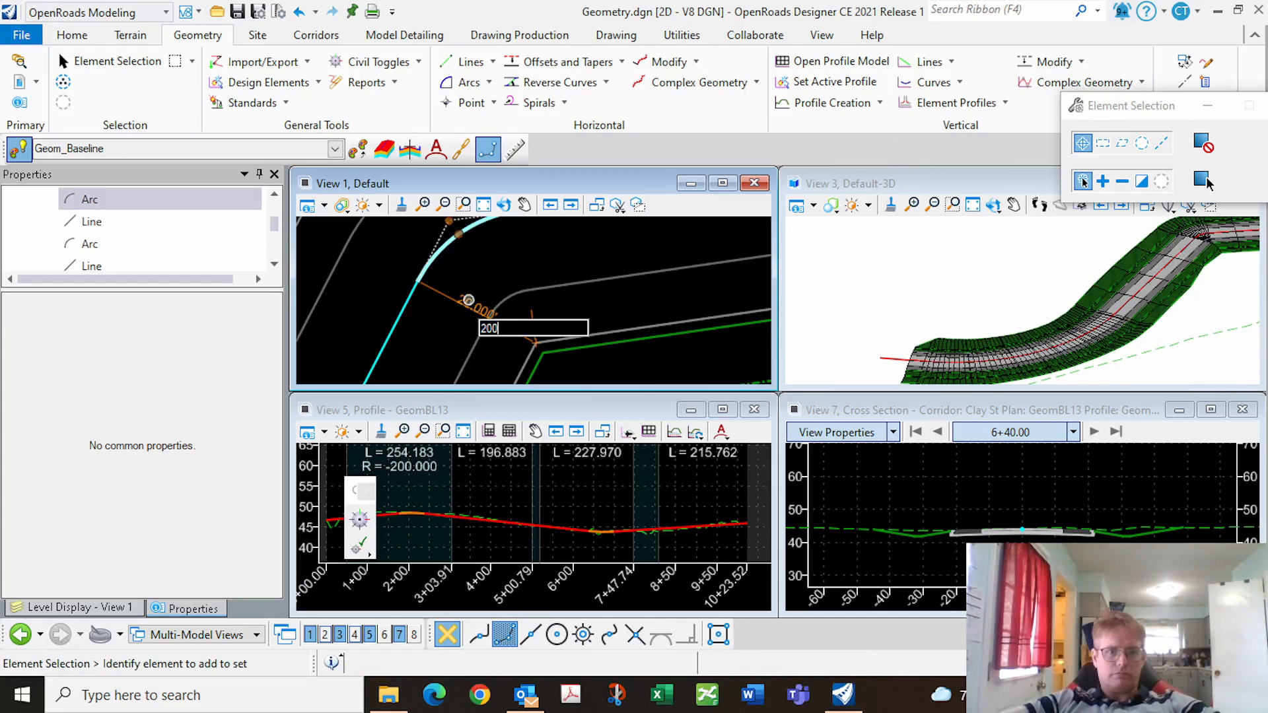
pyautogui.press('Return')
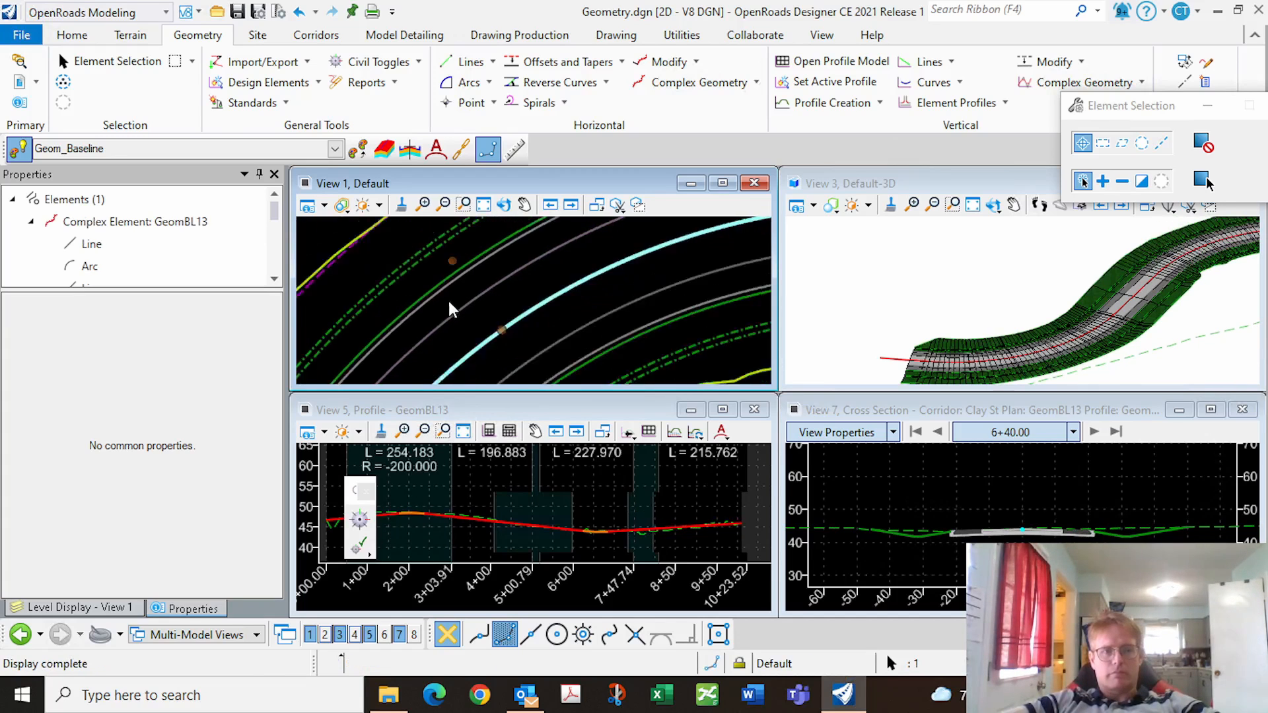
pyautogui.scroll(-5, 451, 309)
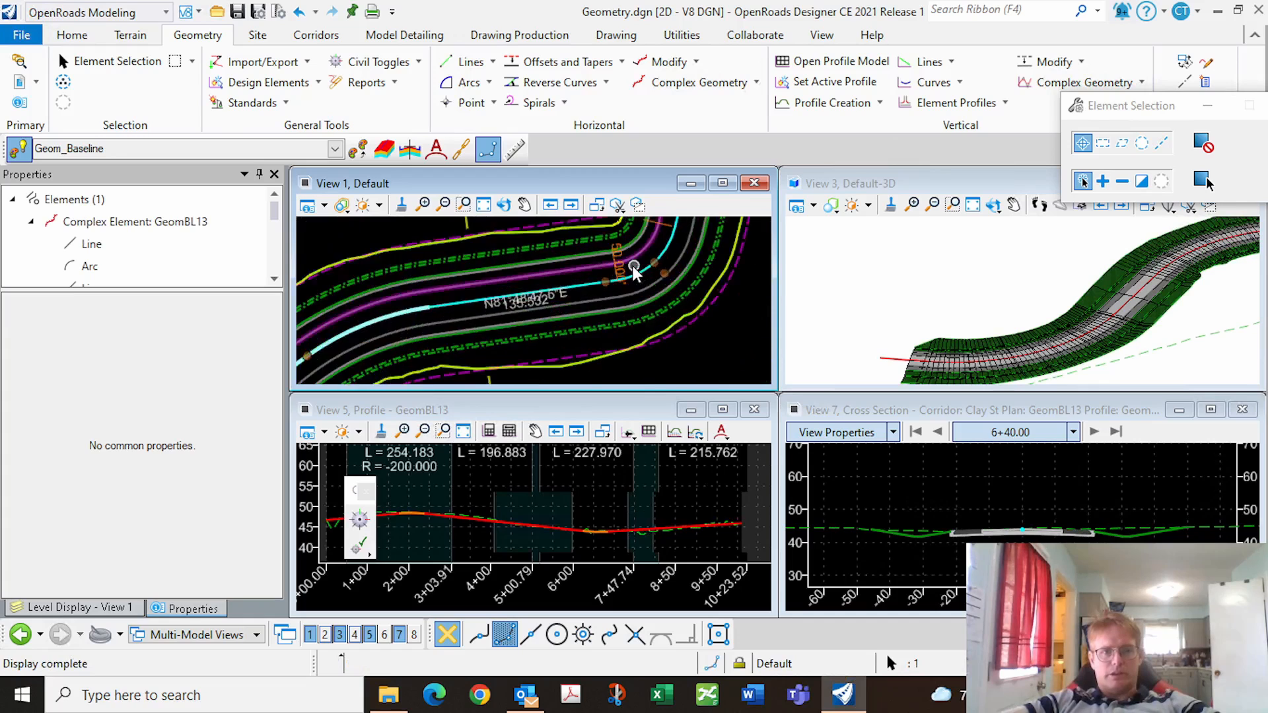
pyautogui.scroll(1, 634, 272)
pyautogui.press('Escape')
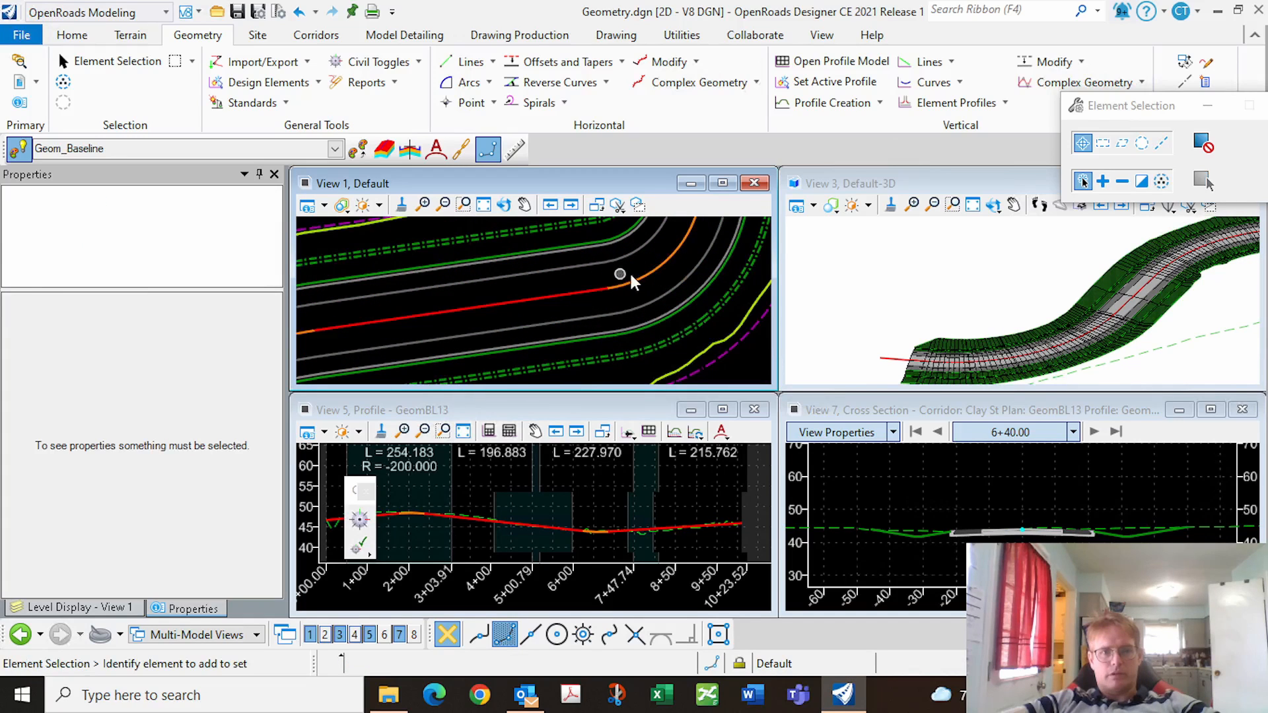
# Set the radius of the baseline's last 50 ft curve to 200 ft and check the reshaped corridor in the Default-3D view.
pyautogui.click(628, 279)
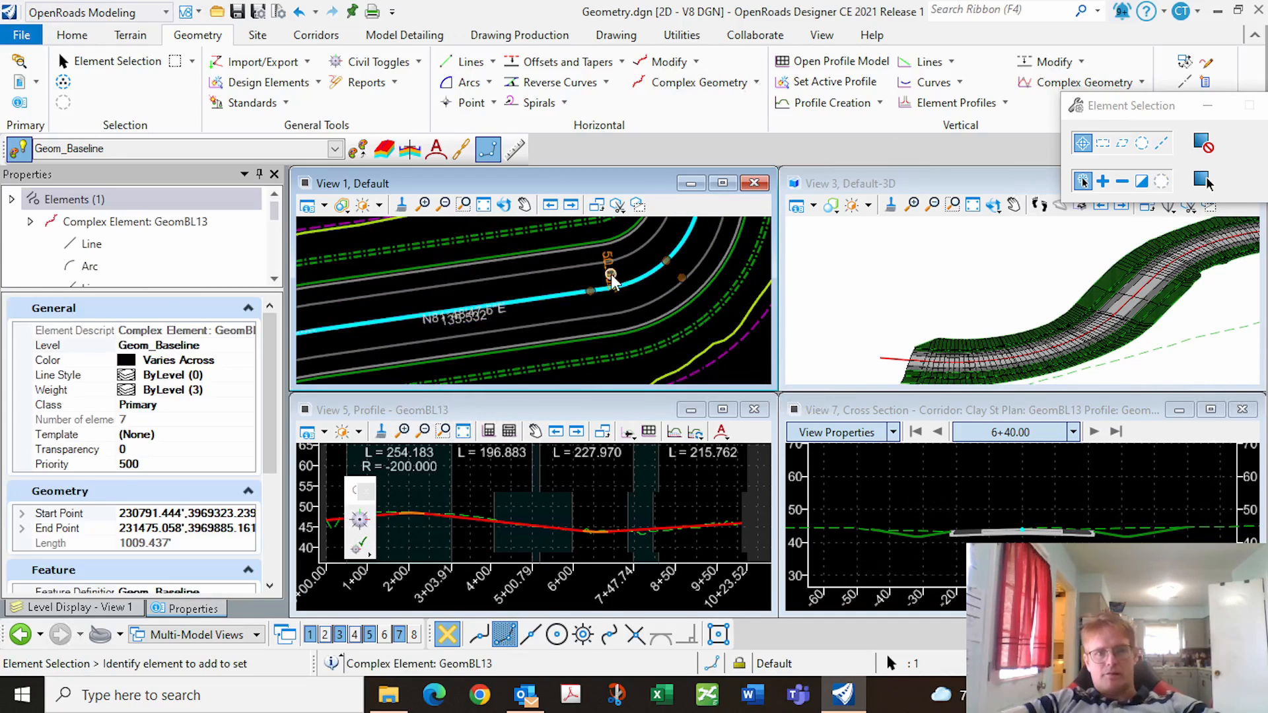
pyautogui.click(612, 280)
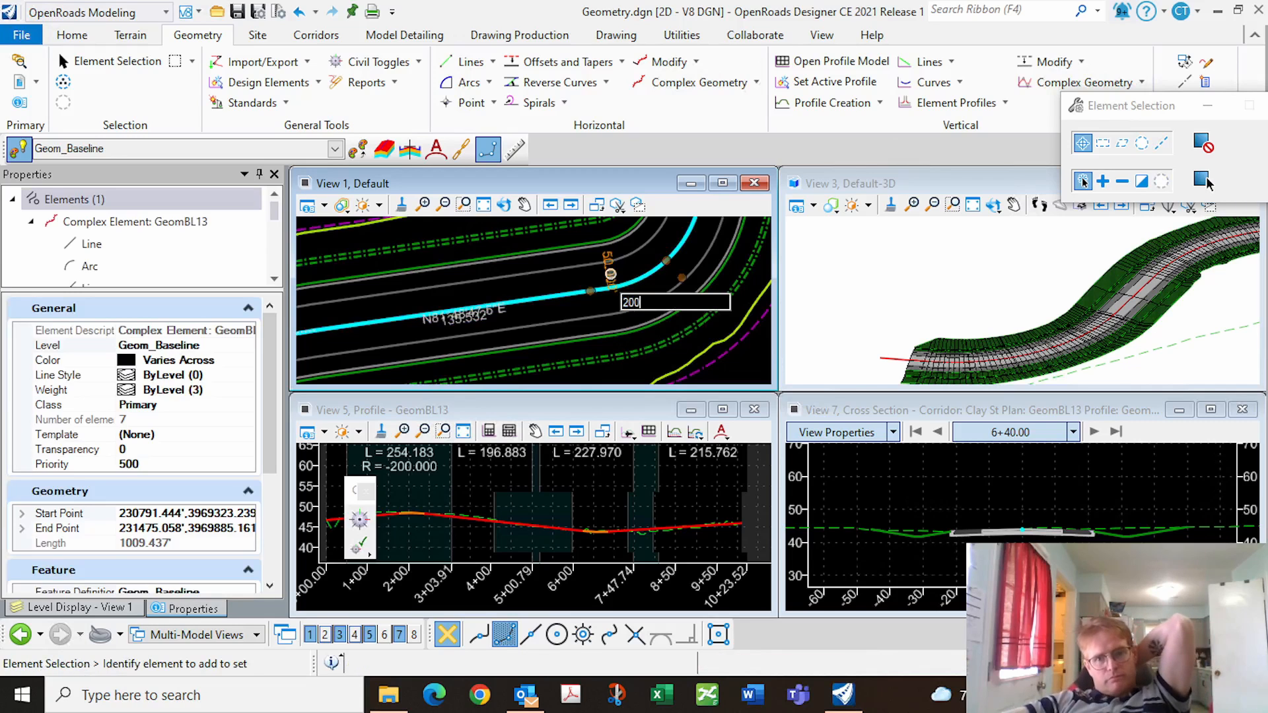
pyautogui.press('Return')
pyautogui.scroll(-3, 1000, 282)
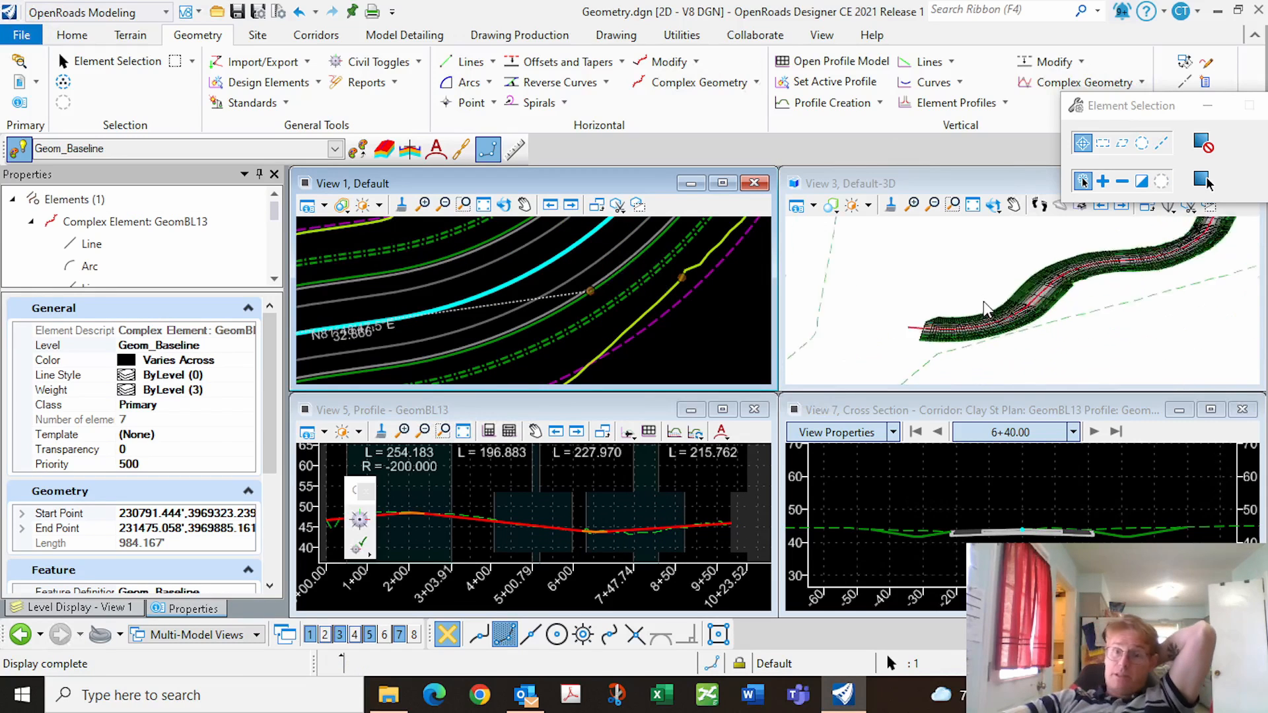
pyautogui.scroll(1, 1141, 259)
pyautogui.scroll(1, 1109, 274)
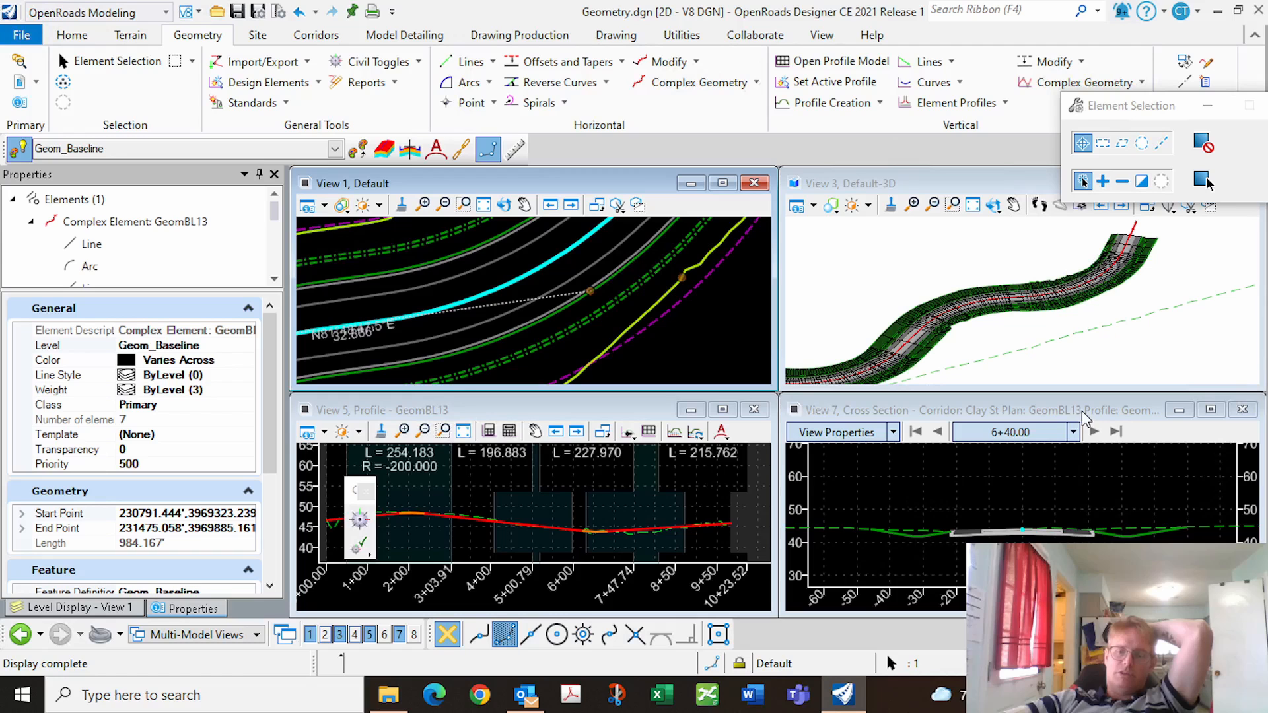
# Enlarge the GeomBL13 profile view and move the active profile's crest curve intersection point to station 2+00.
pyautogui.click(532, 410)
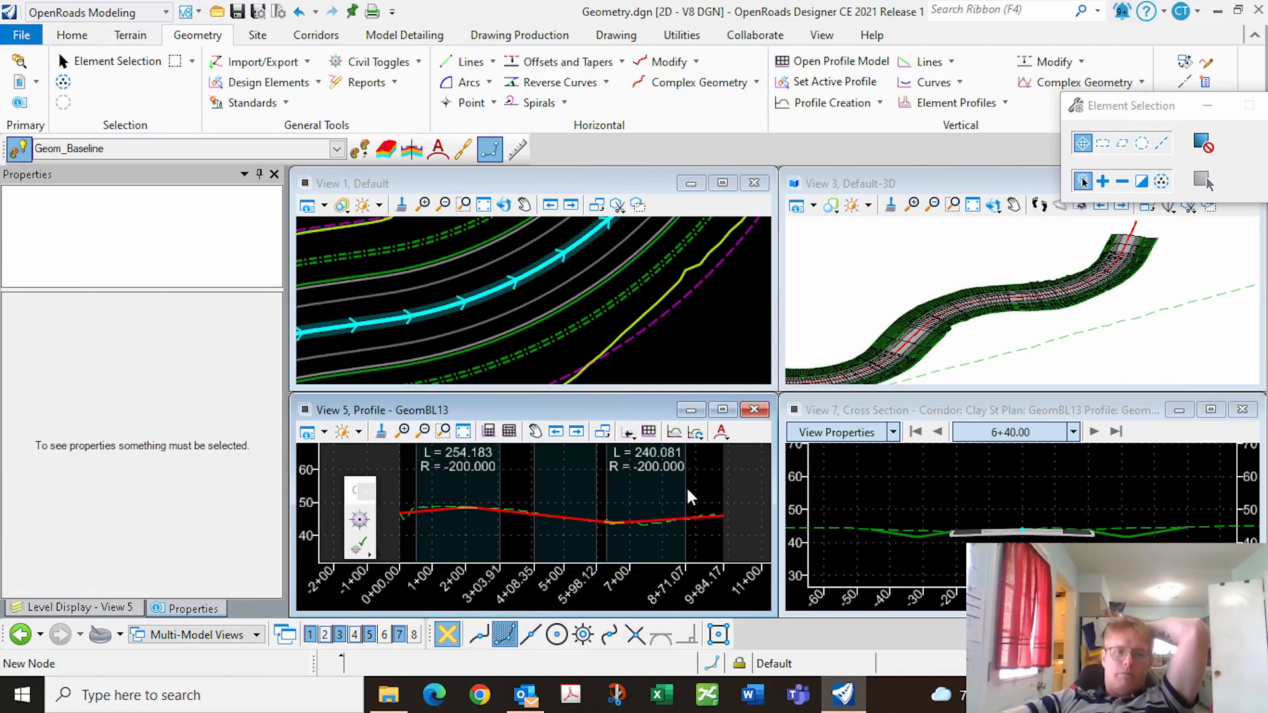
pyautogui.doubleClick(603, 410)
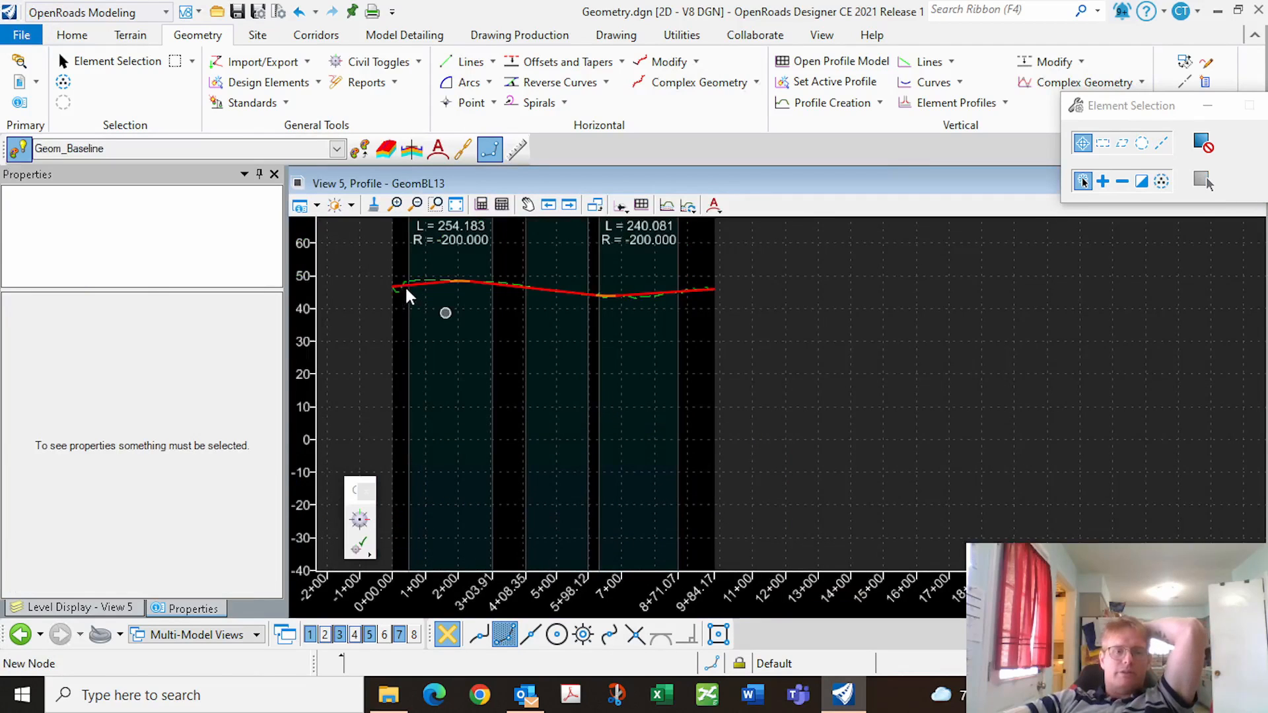
pyautogui.scroll(5, 423, 284)
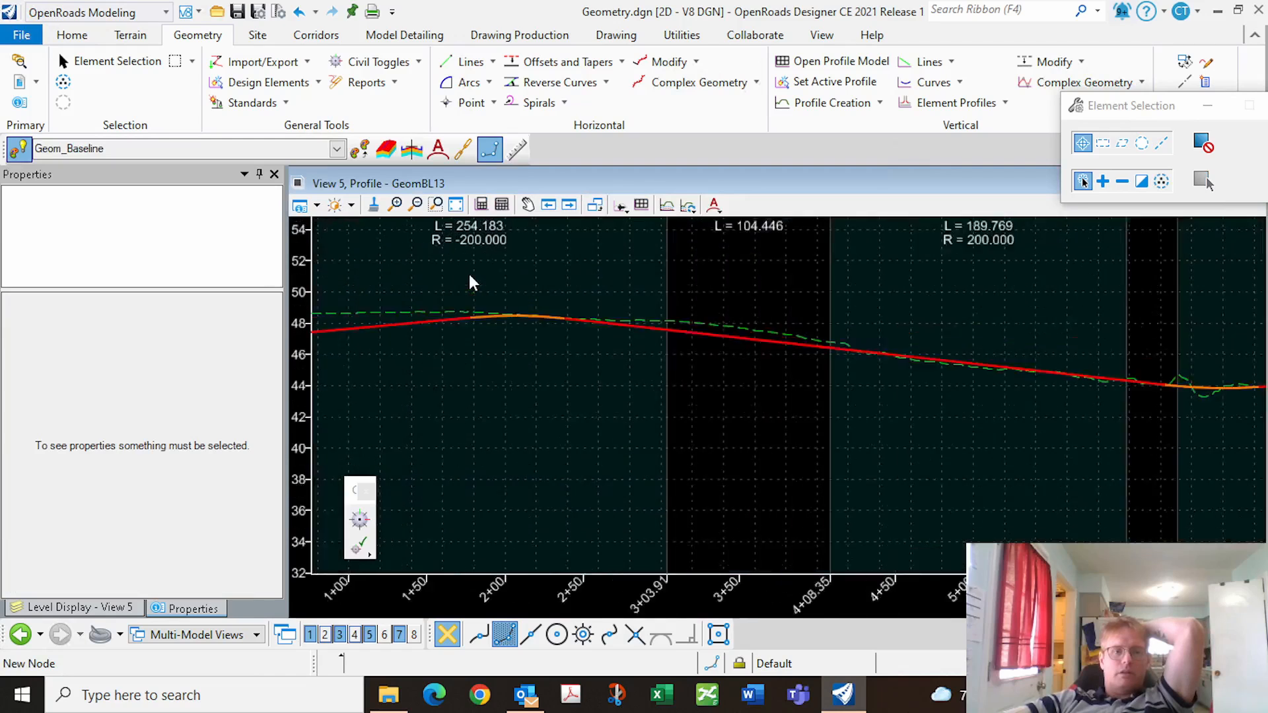
pyautogui.scroll(2, 470, 275)
pyautogui.scroll(-1, 538, 339)
pyautogui.click(537, 337)
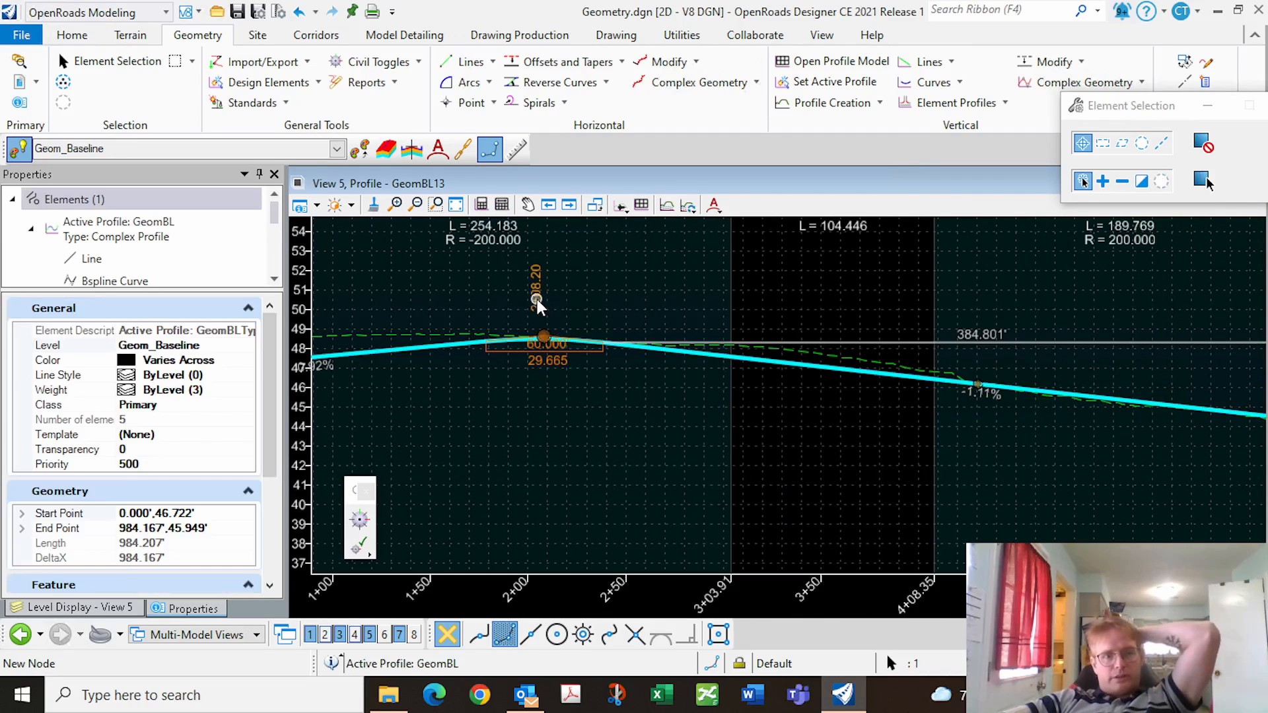
pyautogui.click(536, 300)
pyautogui.write('200')
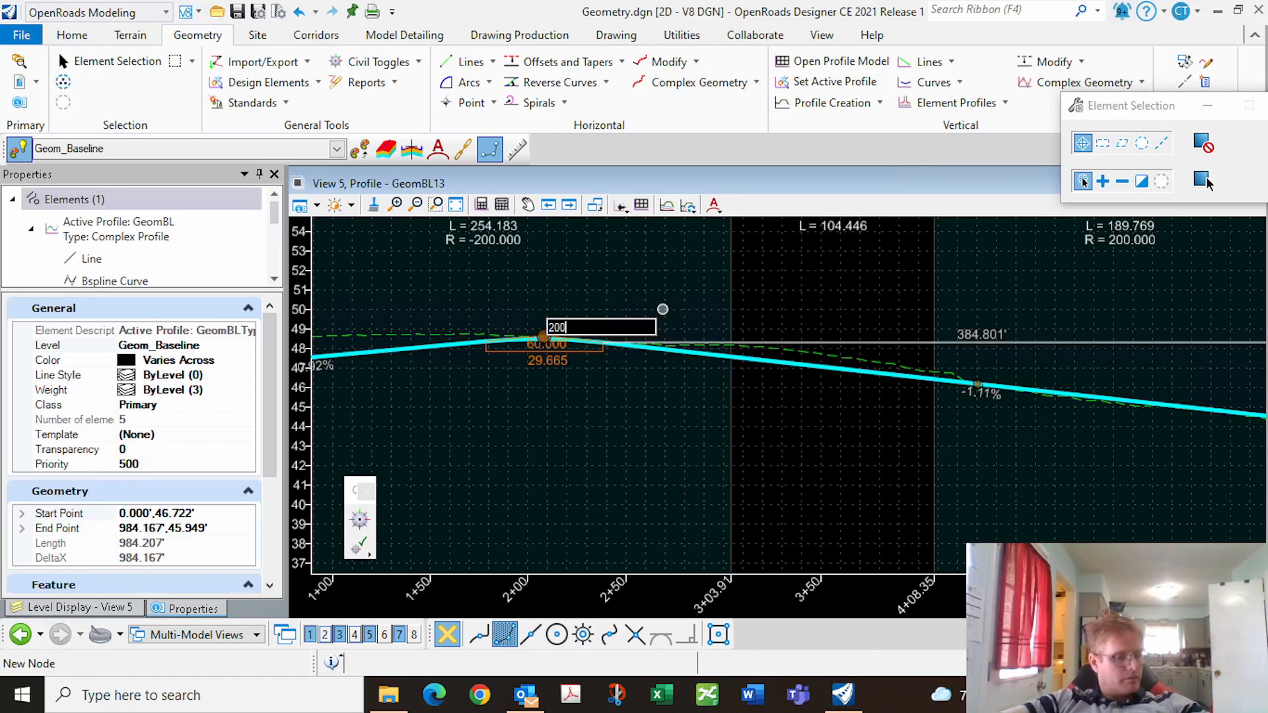
pyautogui.press('Return')
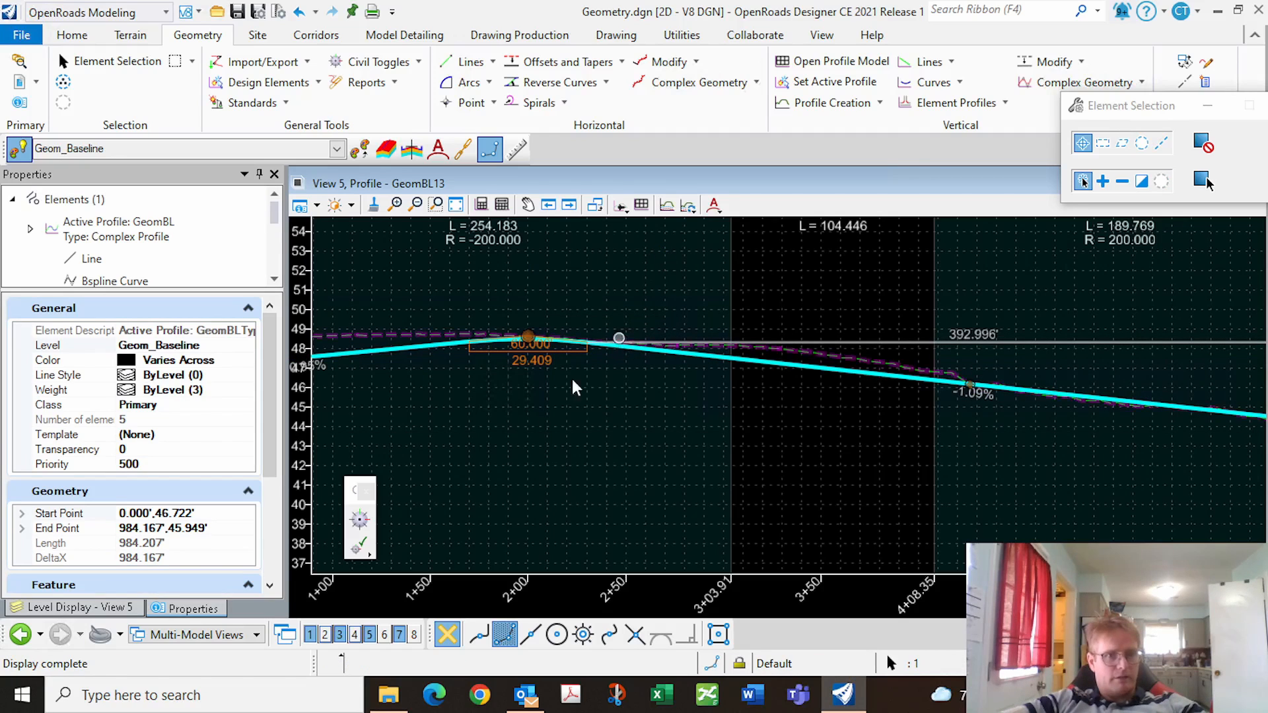
# Set the length of the active profile's crest vertical curve to 80 ft.
pyautogui.scroll(1, 526, 378)
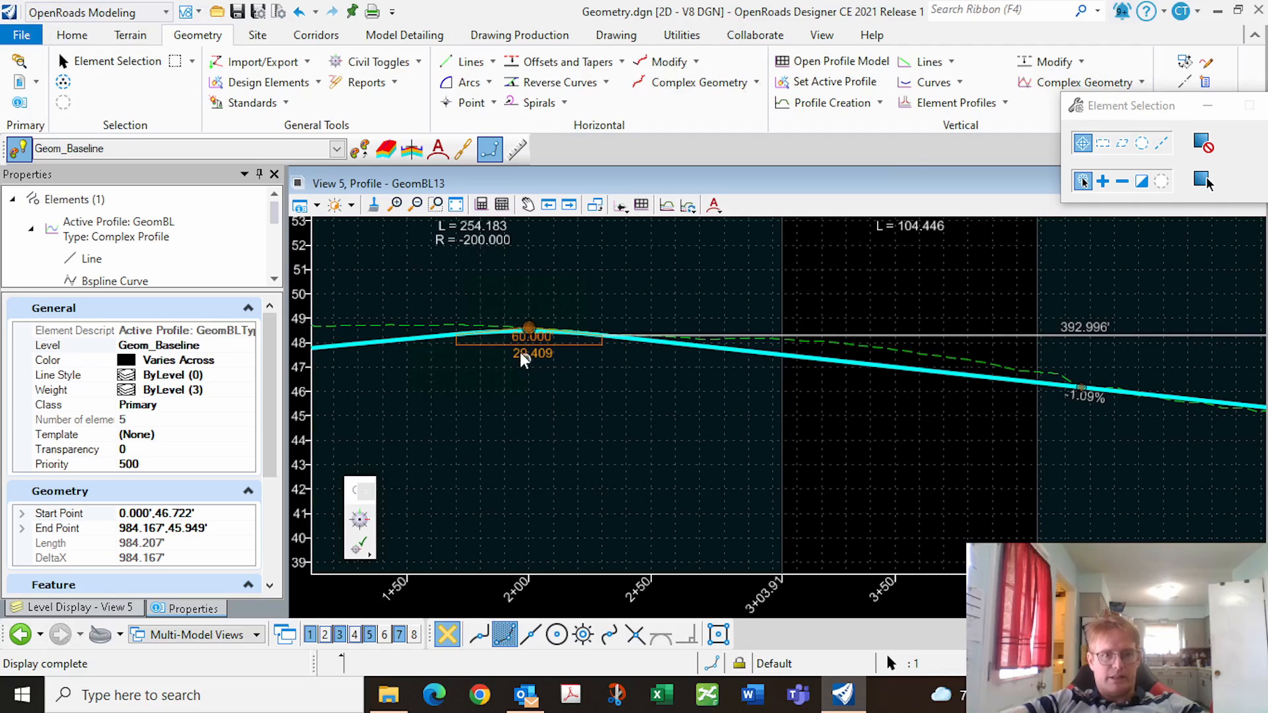
pyautogui.click(515, 345)
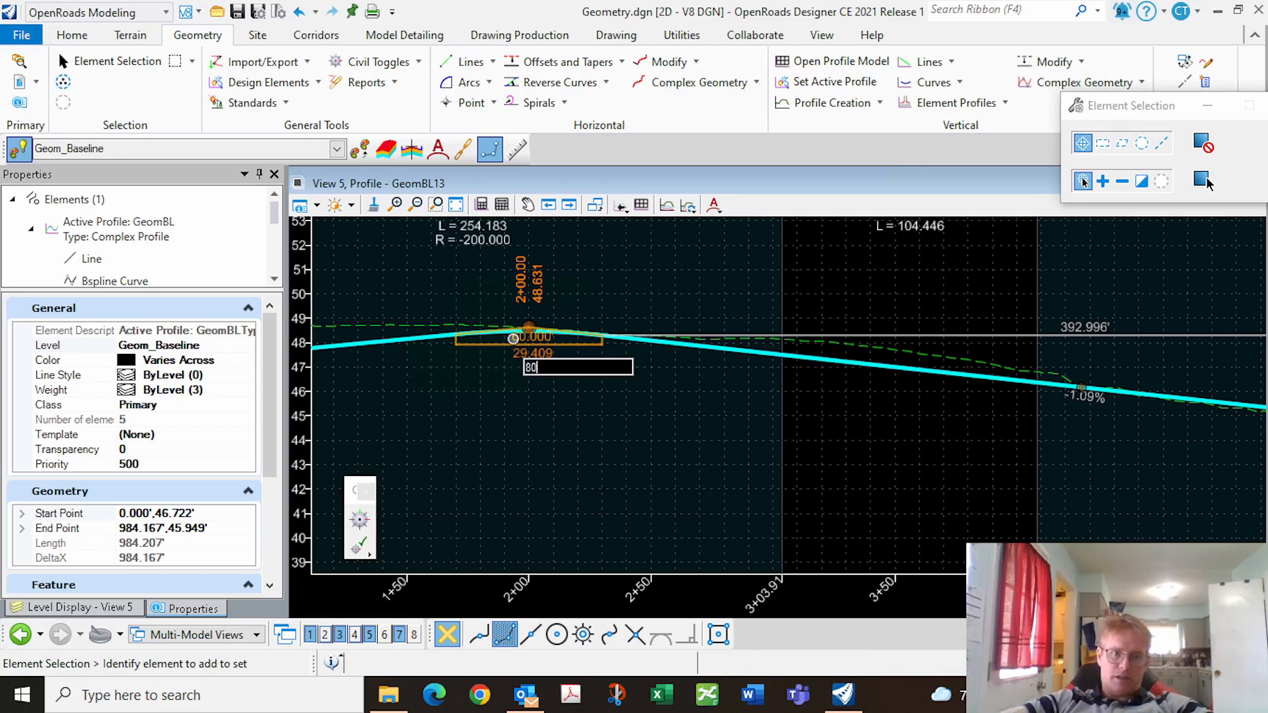
pyautogui.press('Return')
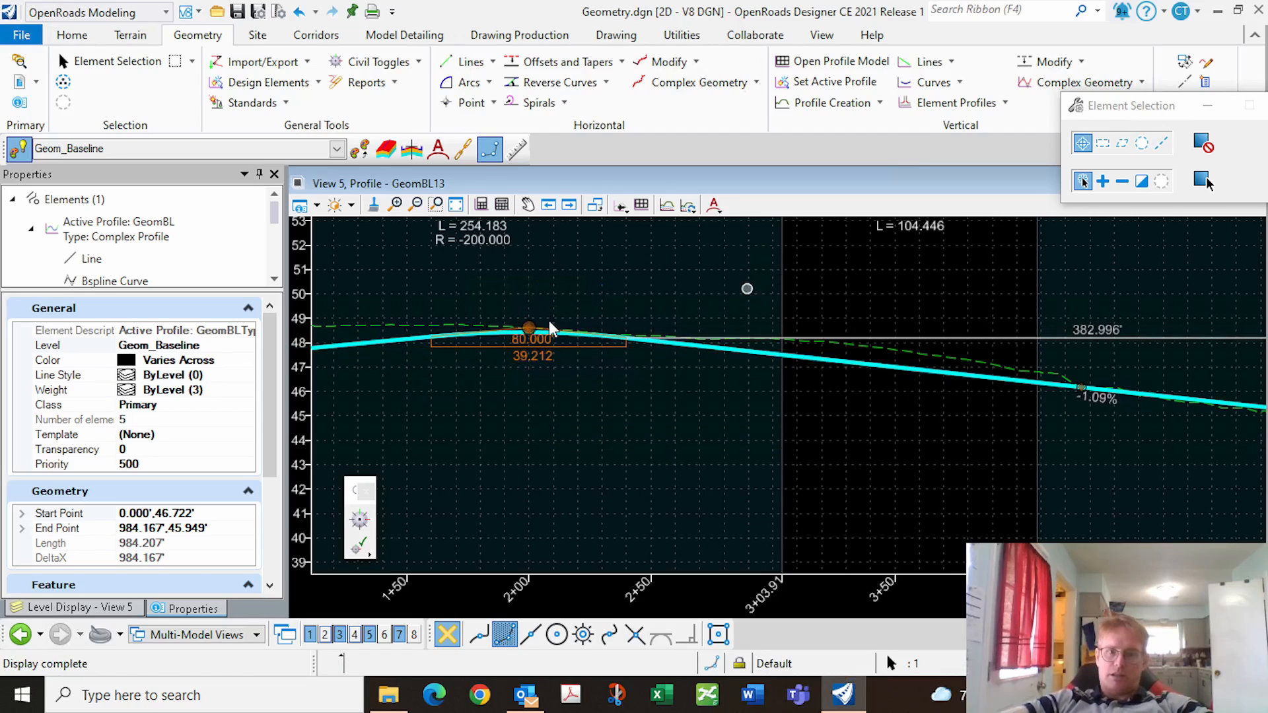
pyautogui.click(647, 316)
# Move the intersection point of the active profile's sag vertical curve to station 6+60.
pyautogui.scroll(-2, 644, 317)
pyautogui.scroll(-6, 593, 325)
pyautogui.scroll(2, 733, 320)
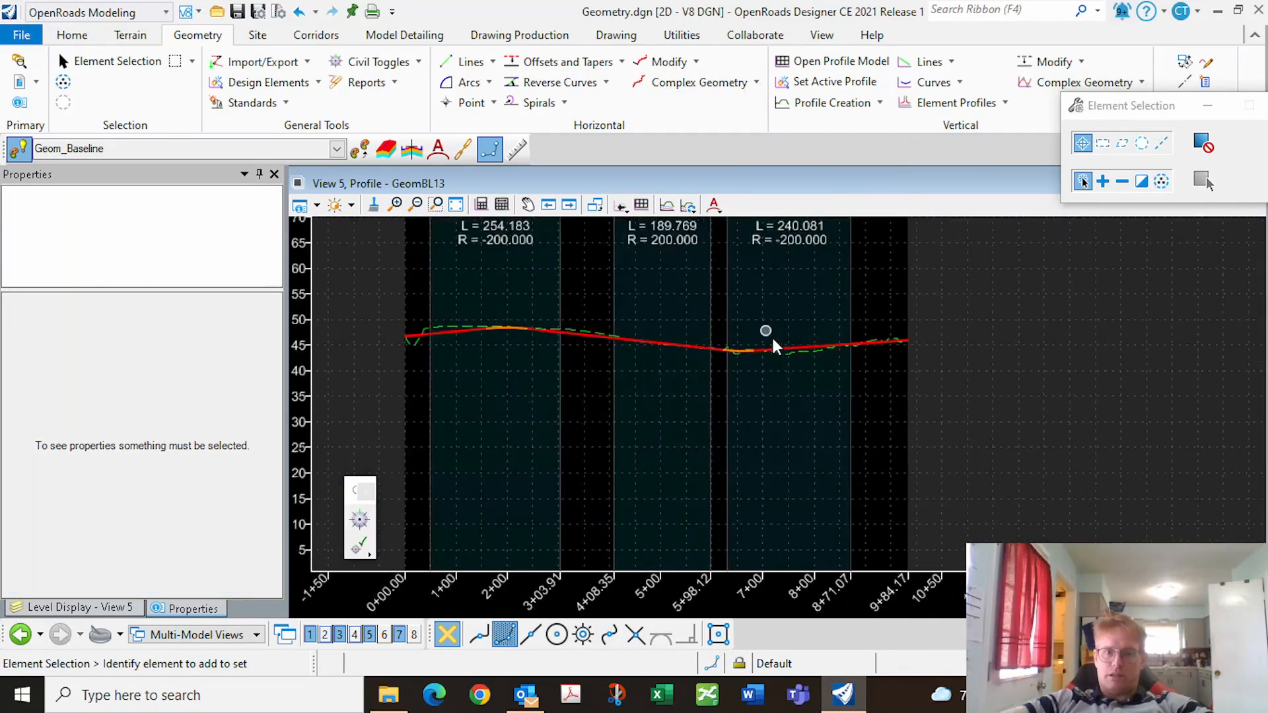
pyautogui.scroll(5, 771, 335)
pyautogui.click(660, 390)
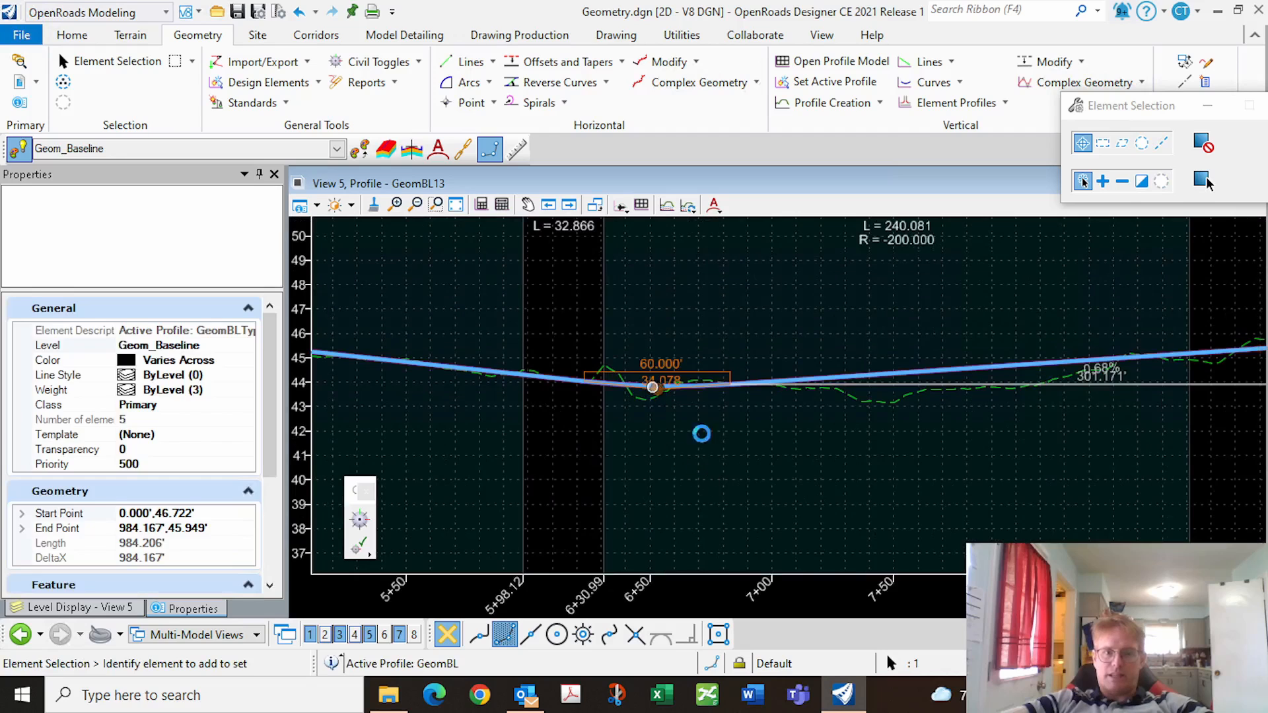
pyautogui.scroll(1, 668, 406)
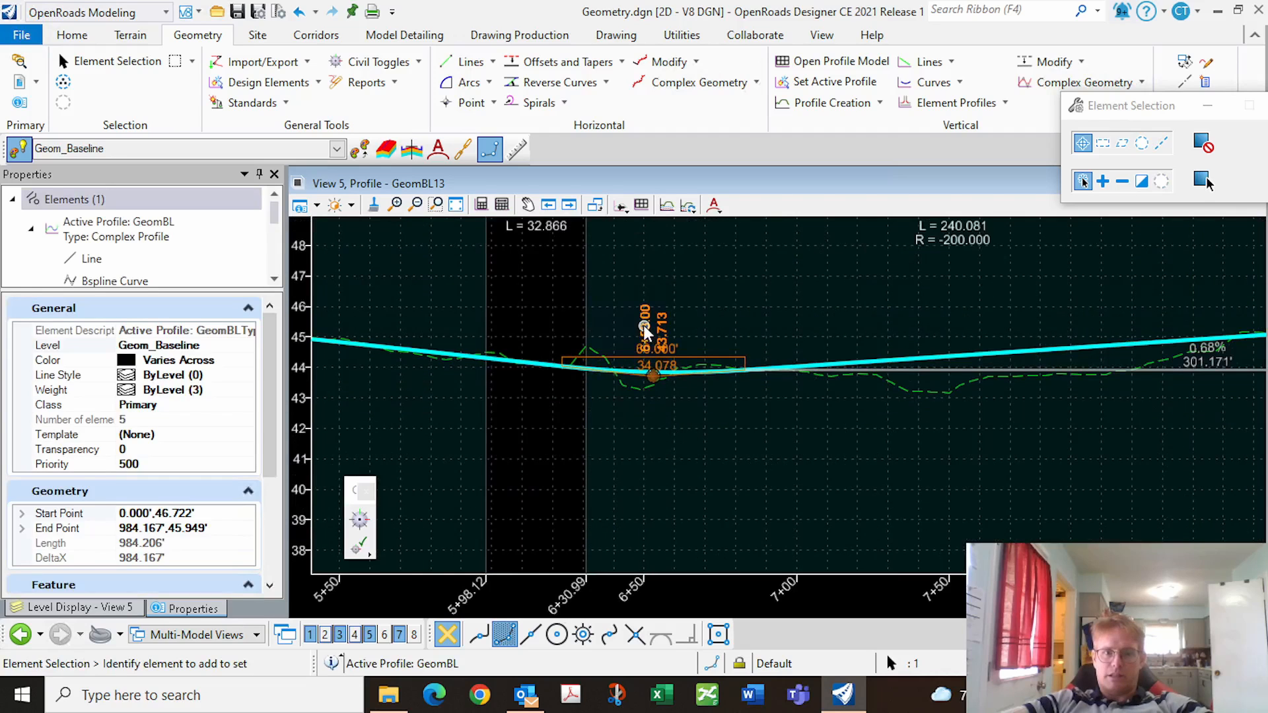
pyautogui.click(652, 319)
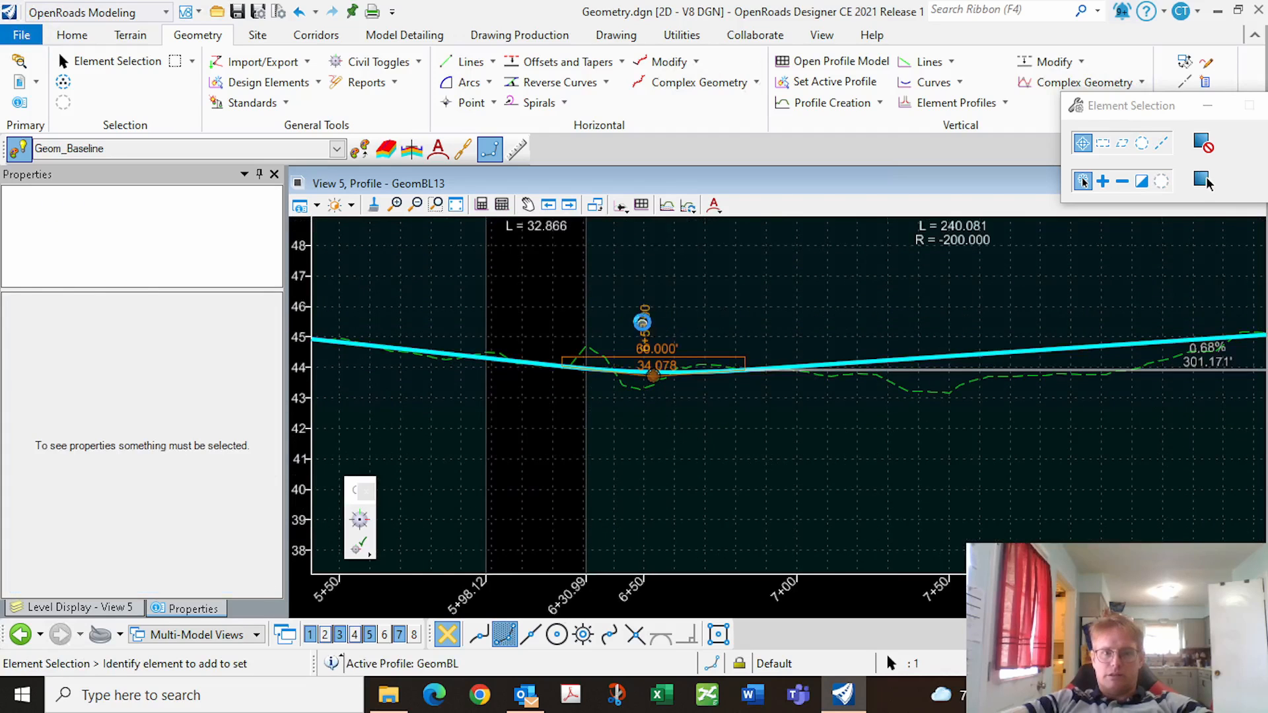
pyautogui.click(642, 323)
pyautogui.click(644, 321)
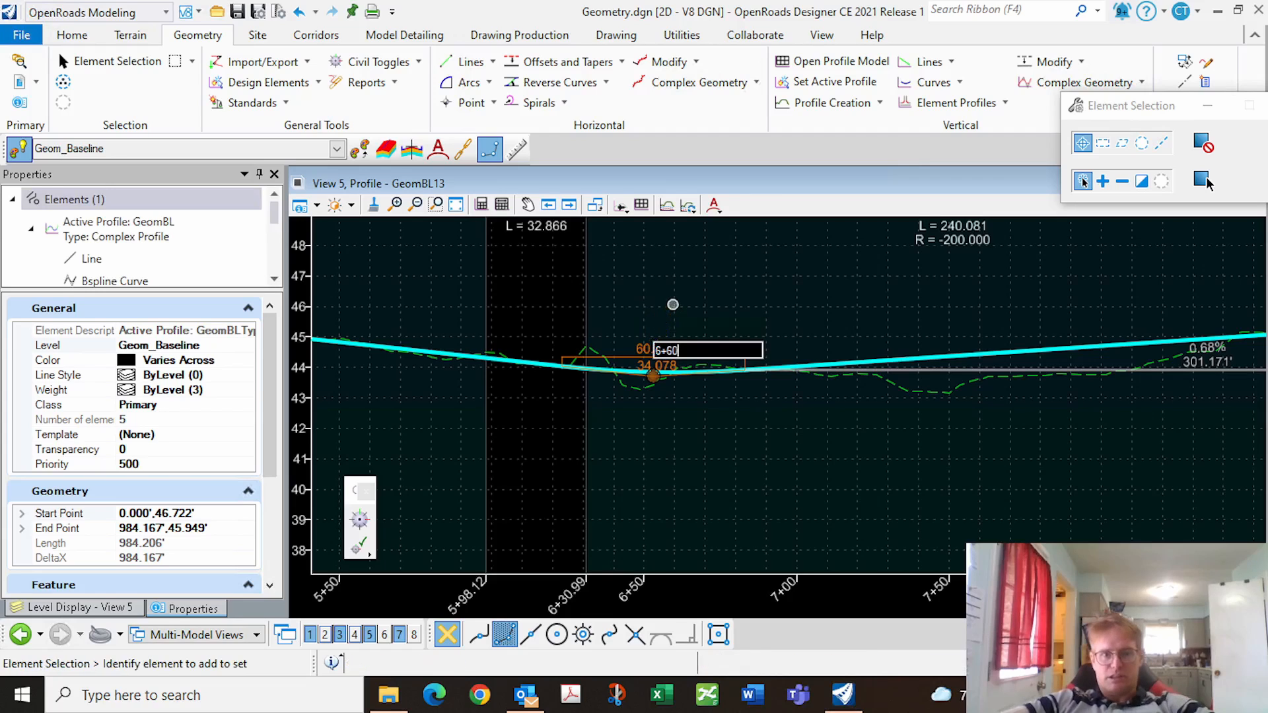
pyautogui.write('6+60')
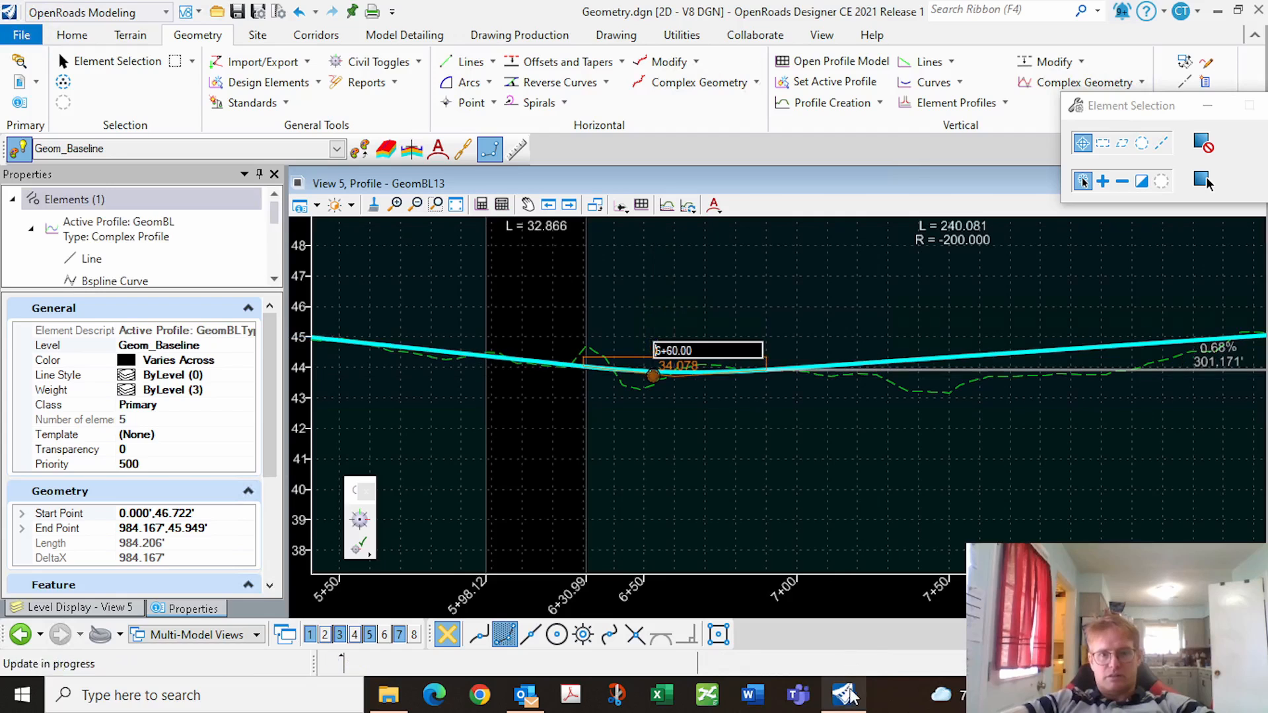
# Apply station 6+60 to the sag vertical curve's intersection point and set the curve's length to 80 ft.
pyautogui.press('Return')
pyautogui.scroll(1, 651, 362)
pyautogui.scroll(1, 650, 362)
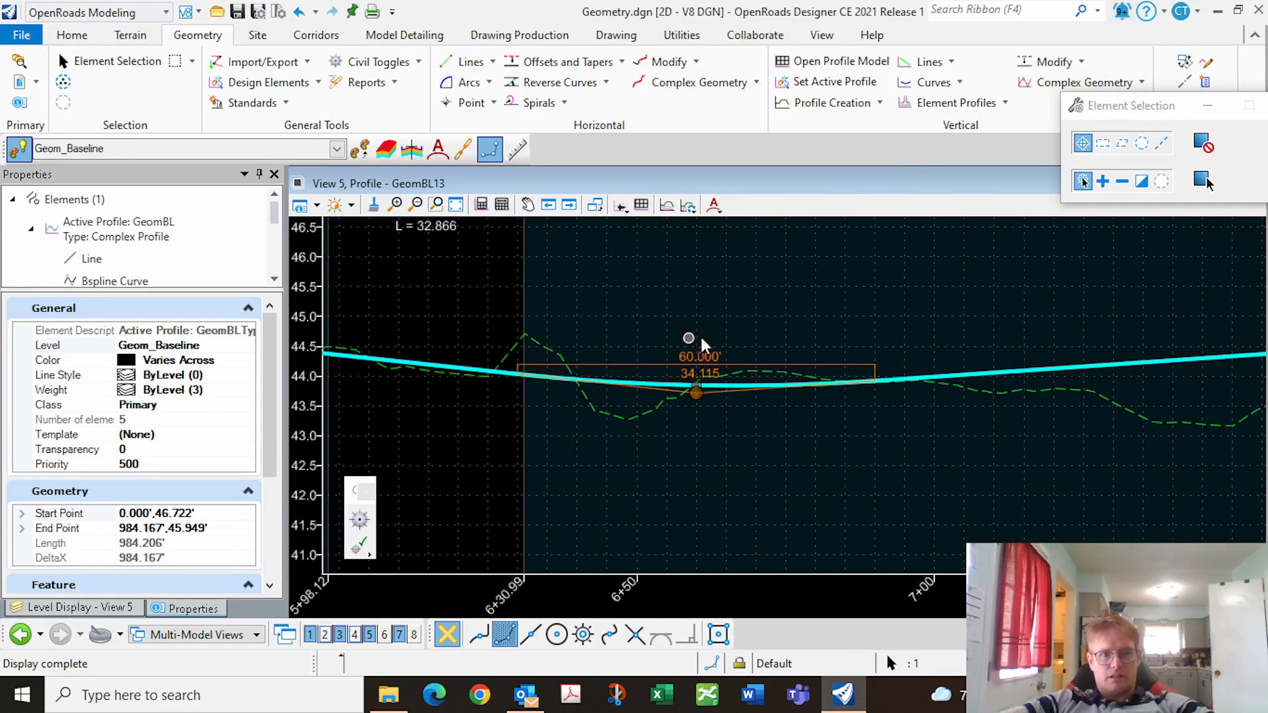
pyautogui.click(720, 358)
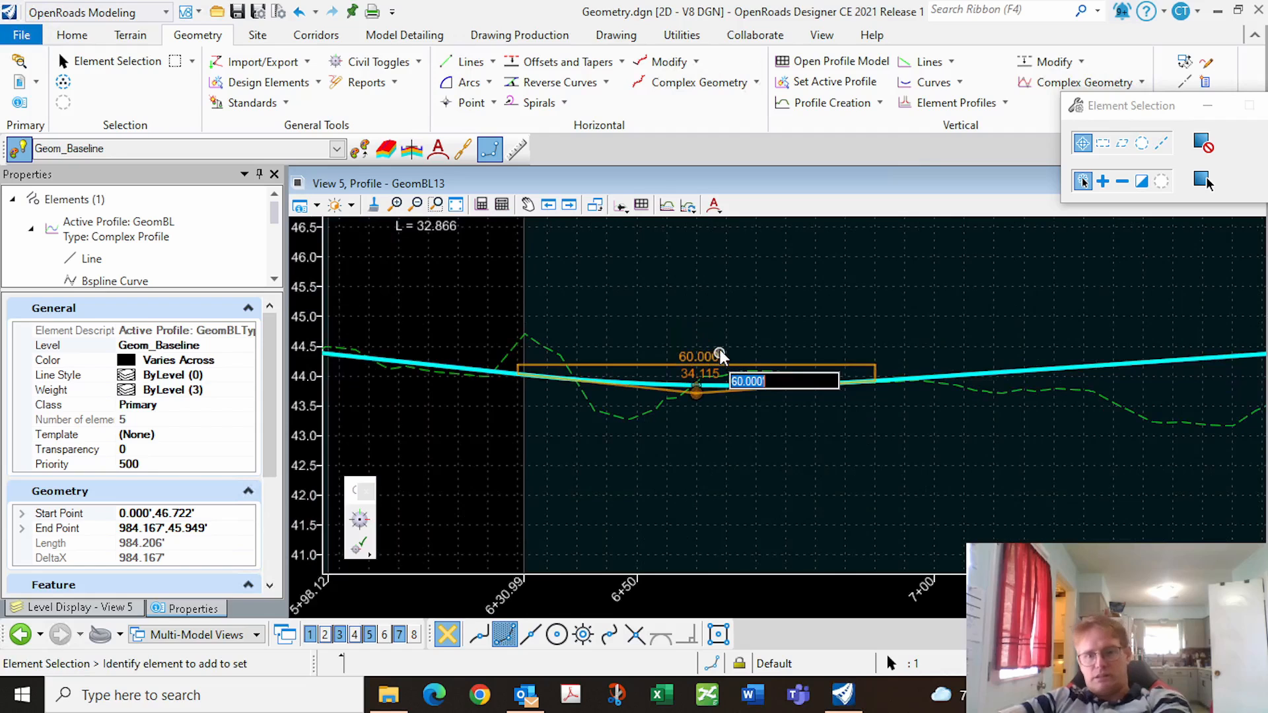
pyautogui.write('80')
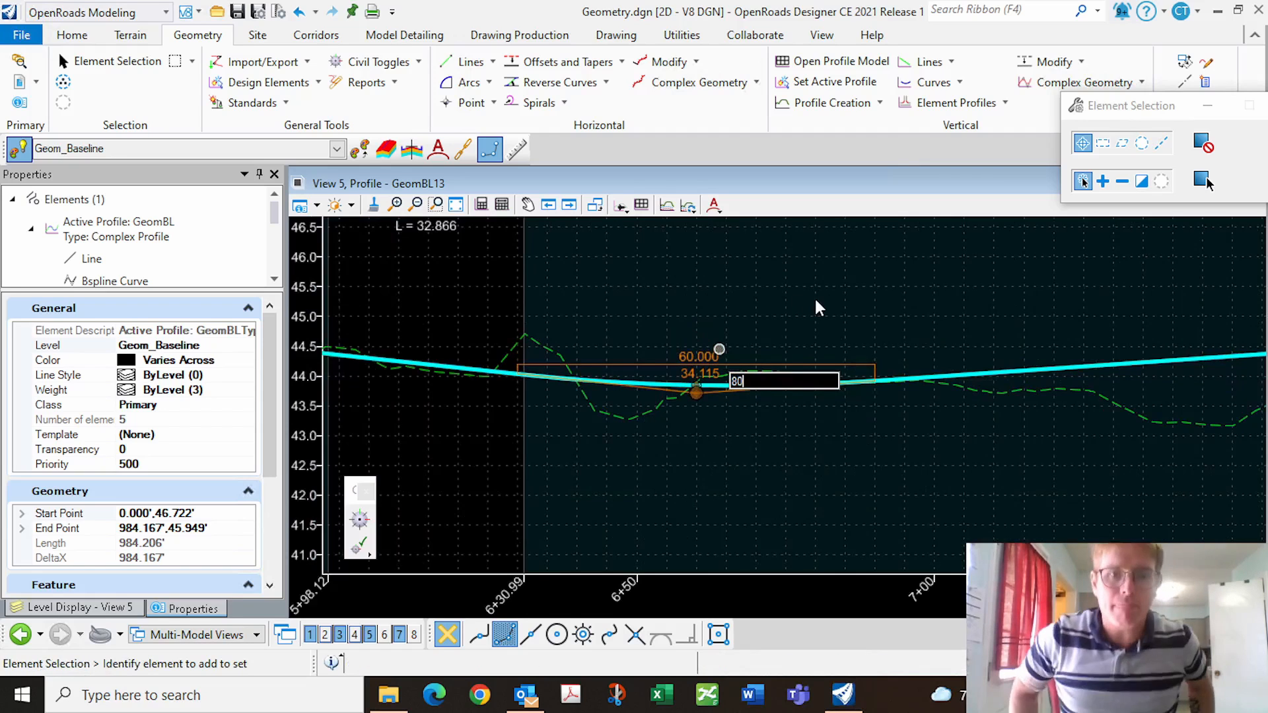
pyautogui.press('Return')
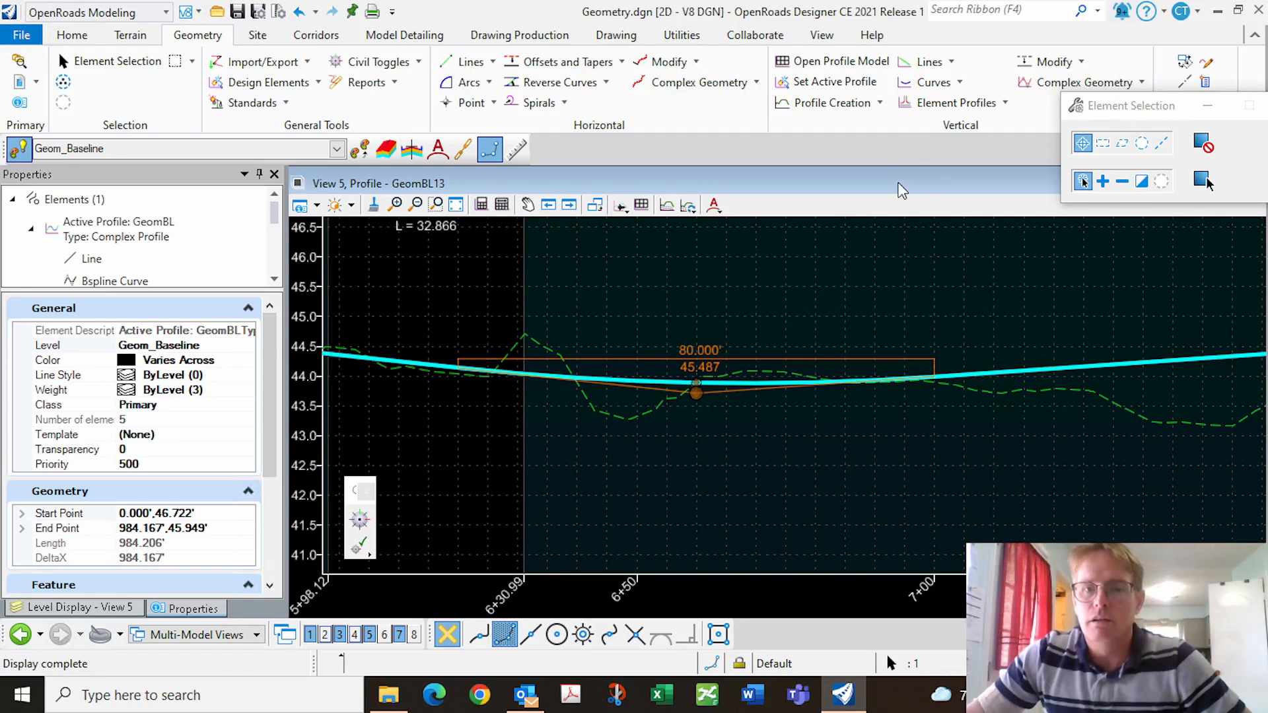
# Restore the four-view layout and examine the updated corridor in the profile and Default-3D views.
pyautogui.doubleClick(902, 191)
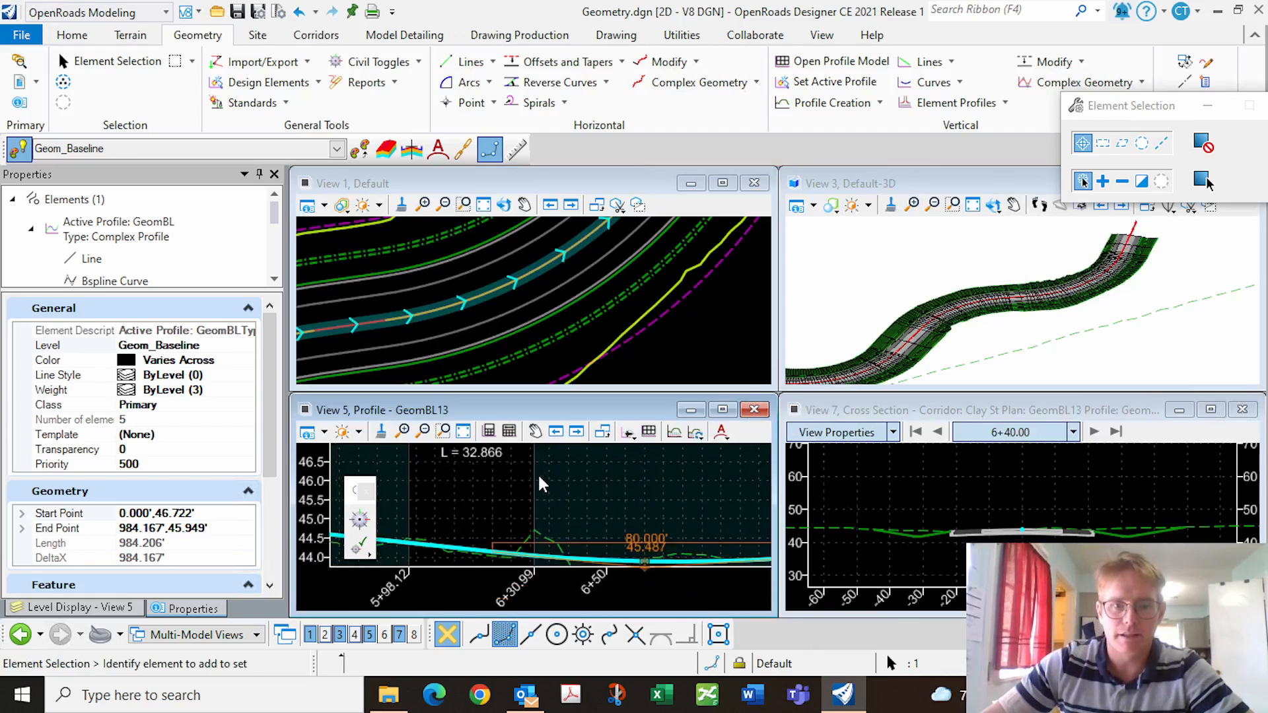
pyautogui.scroll(2, 582, 509)
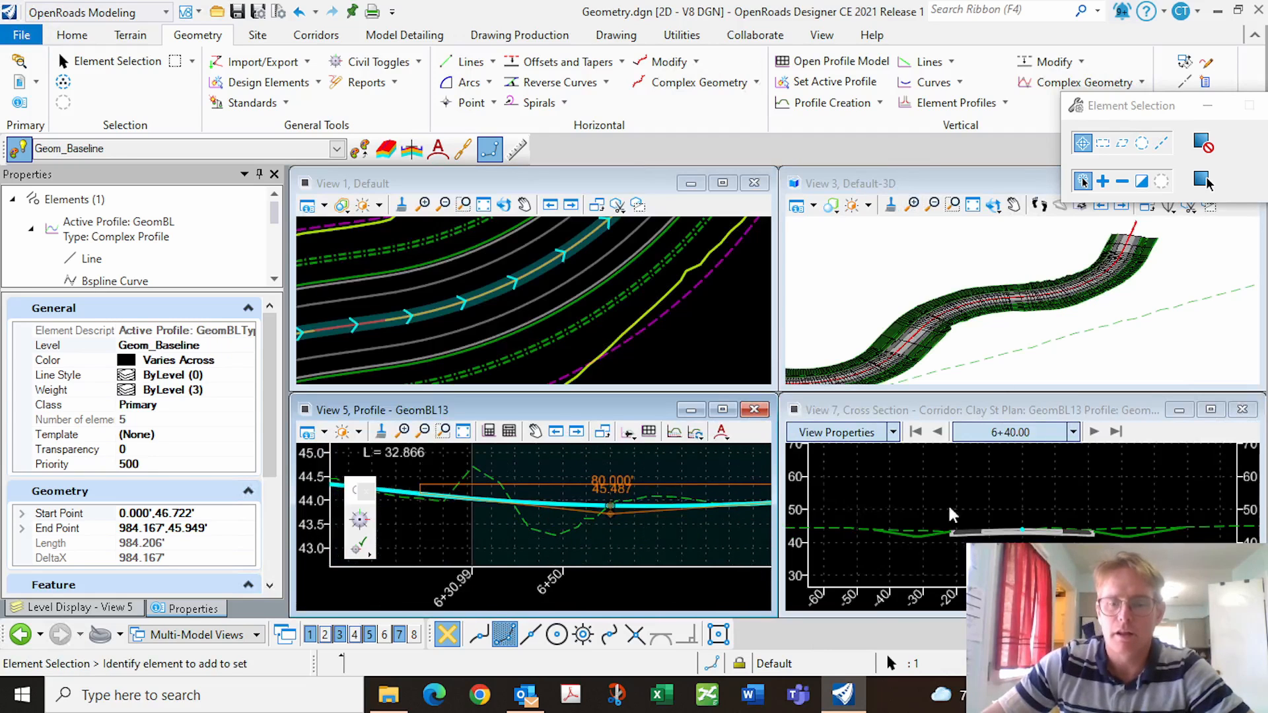
pyautogui.click(989, 345)
pyautogui.keyDown('shift'); pyautogui.moveTo(990, 345); pyautogui.dragTo(921, 345, button='middle'); pyautogui.keyUp('shift')
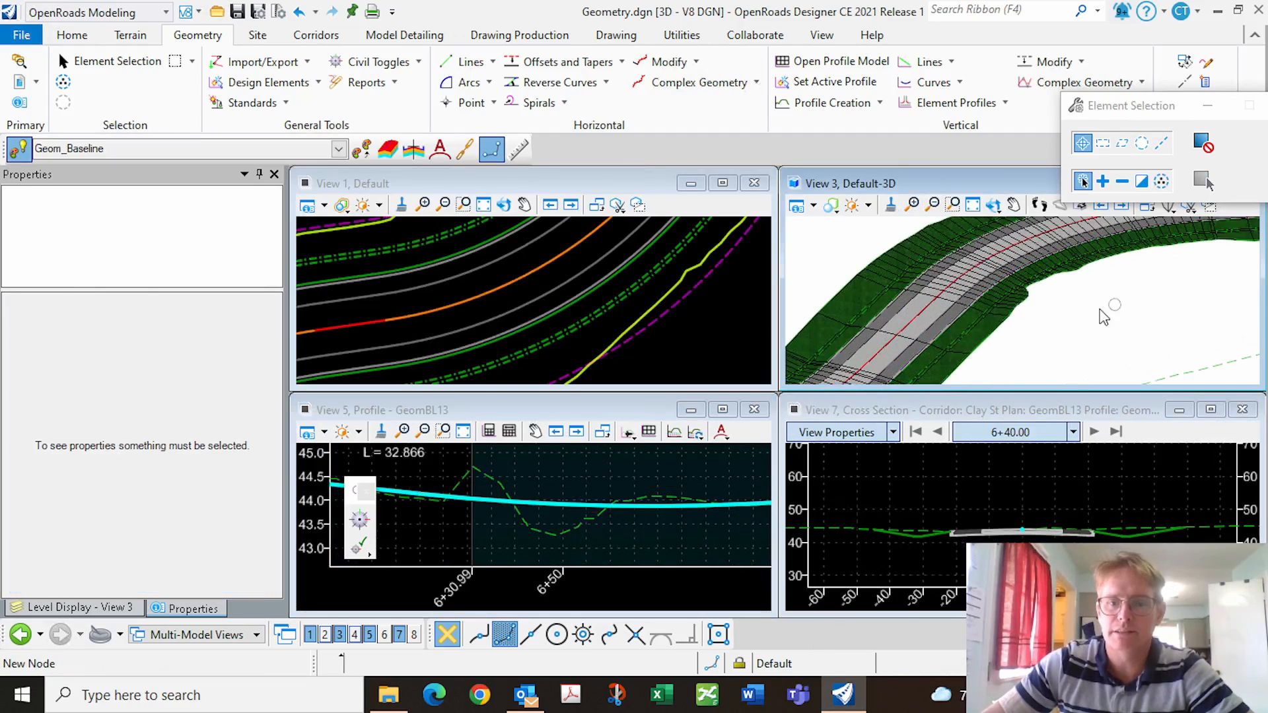
pyautogui.scroll(3, 1052, 334)
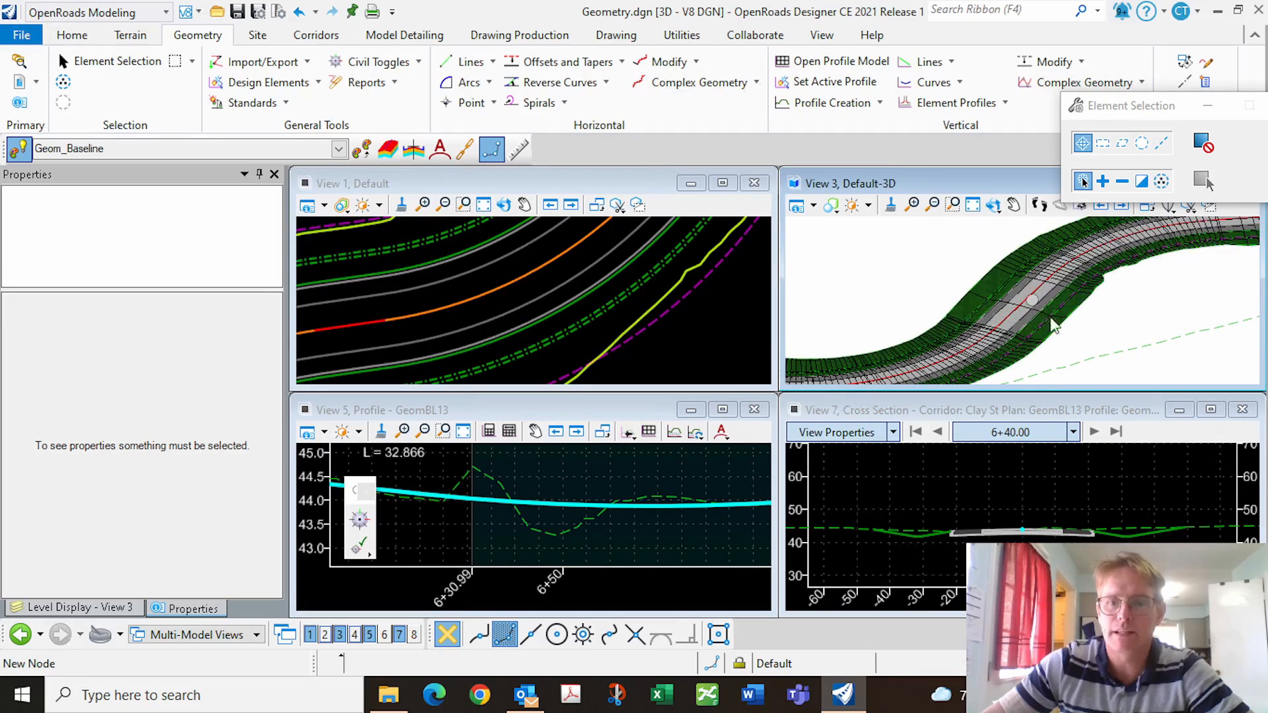
pyautogui.scroll(2, 1034, 337)
# Replace the Clay St corridor's template drop with the Urban, Concrete w/ Curbs, Divided template 4 Lanes Crown PGL.
pyautogui.scroll(-4, 690, 334)
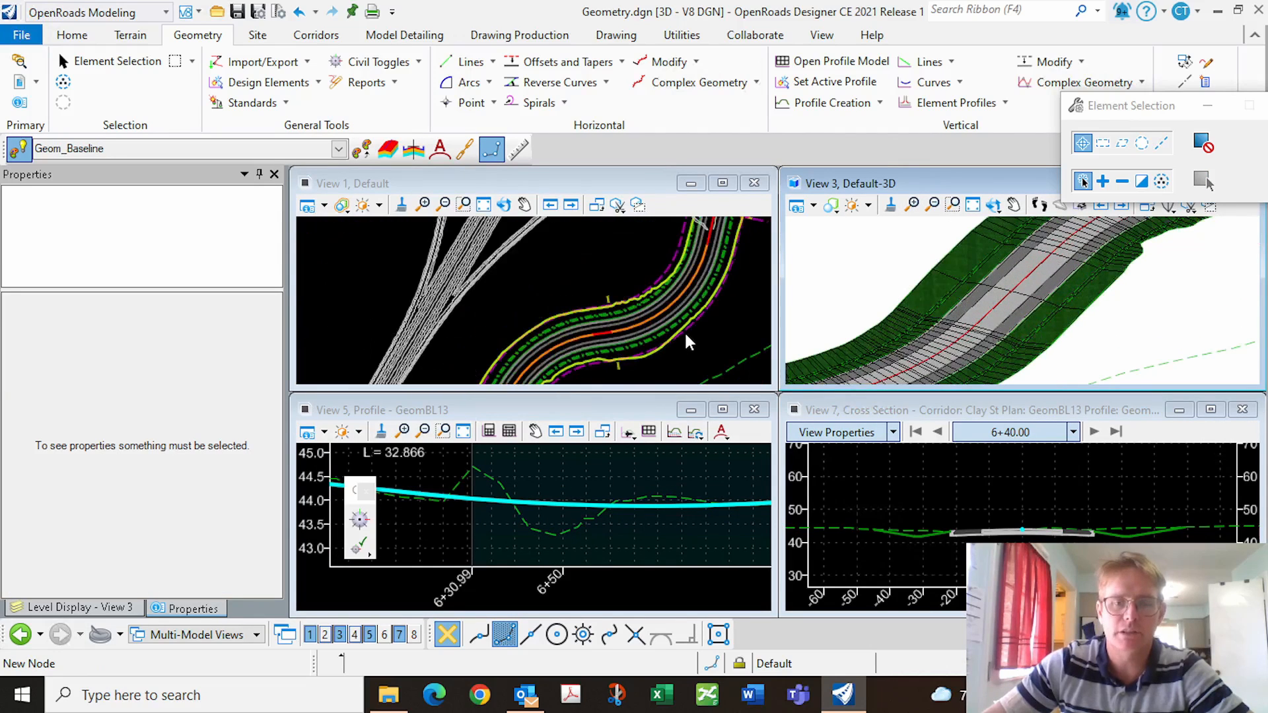
pyautogui.scroll(4, 624, 366)
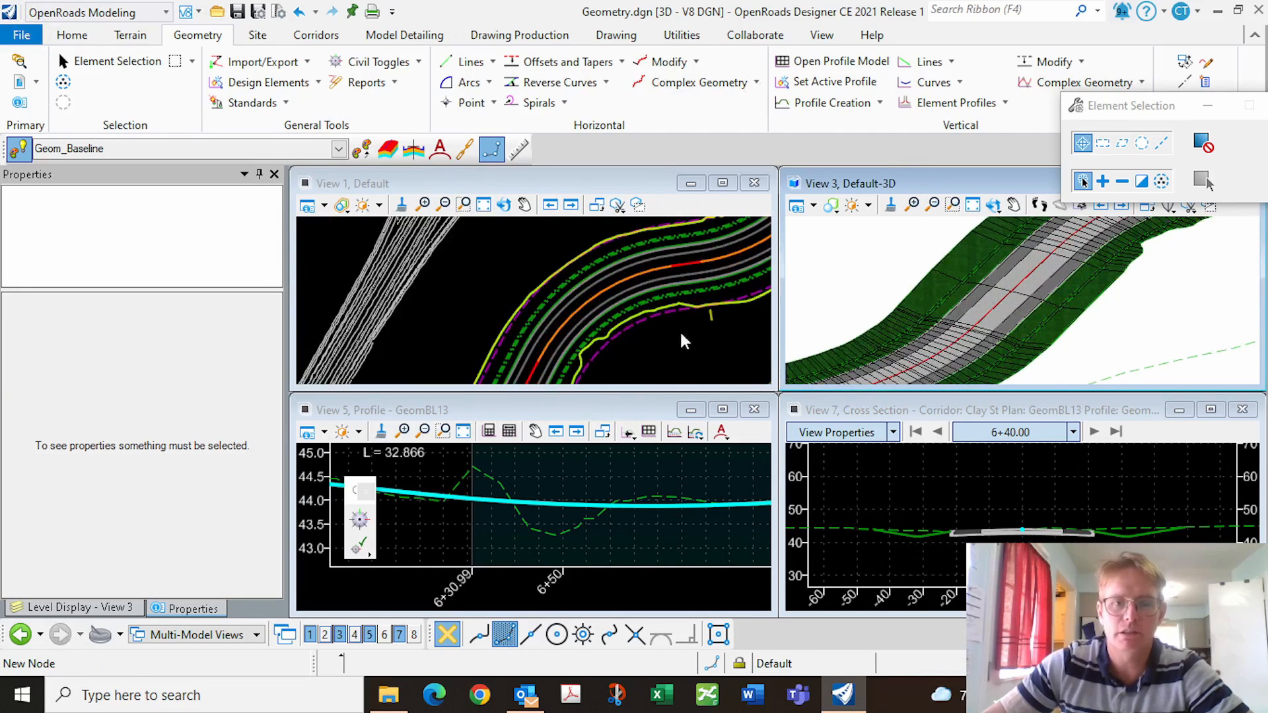
pyautogui.click(649, 317)
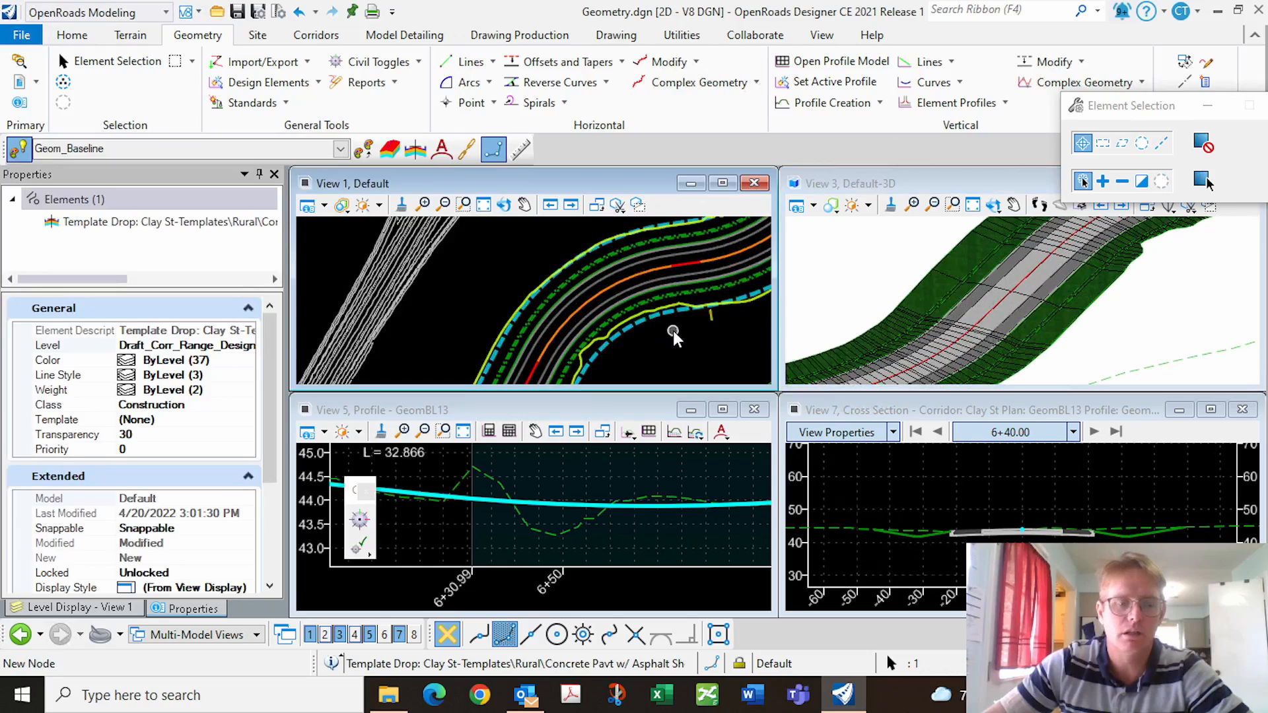
pyautogui.moveTo(271, 423); pyautogui.dragTo(277, 522)
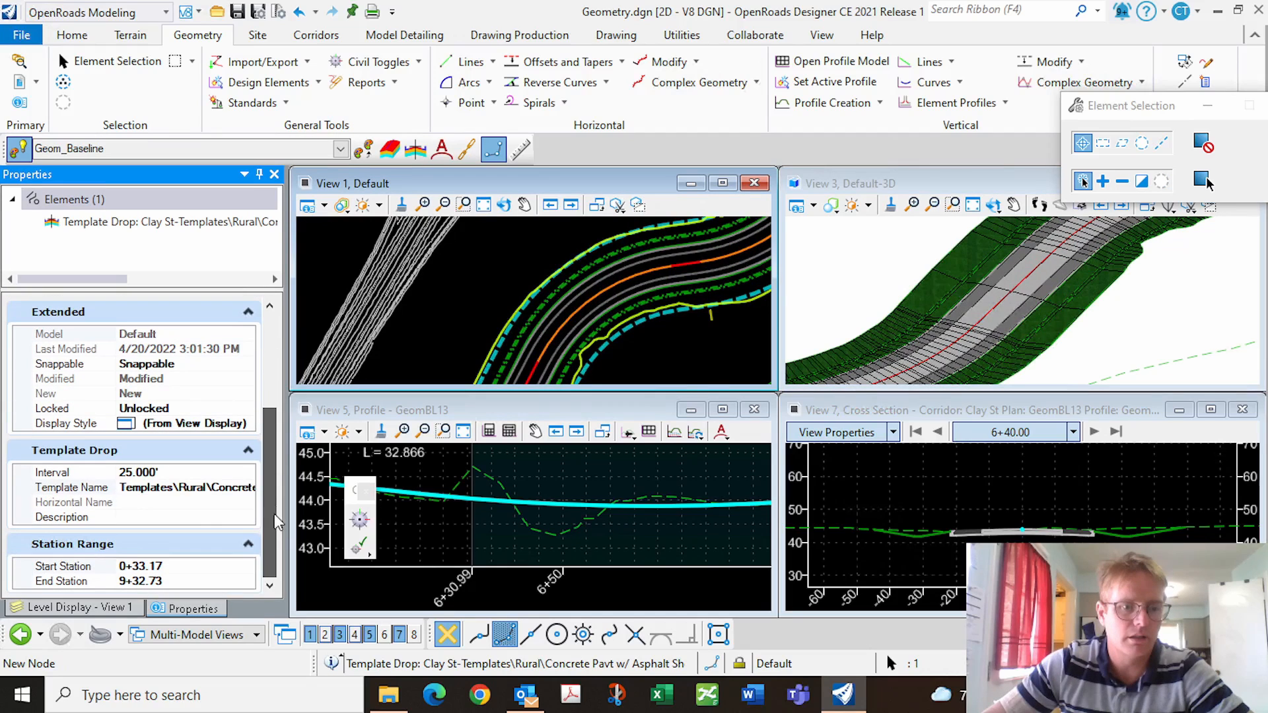
pyautogui.click(204, 487)
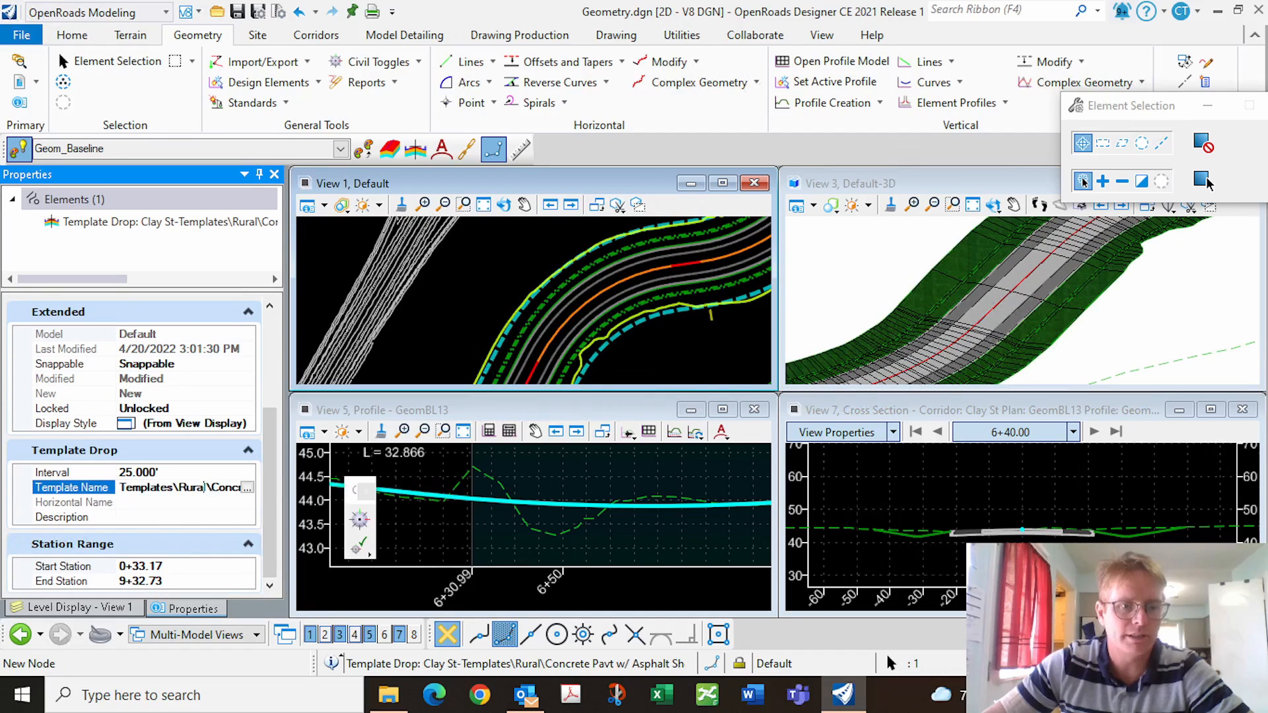
pyautogui.click(247, 488)
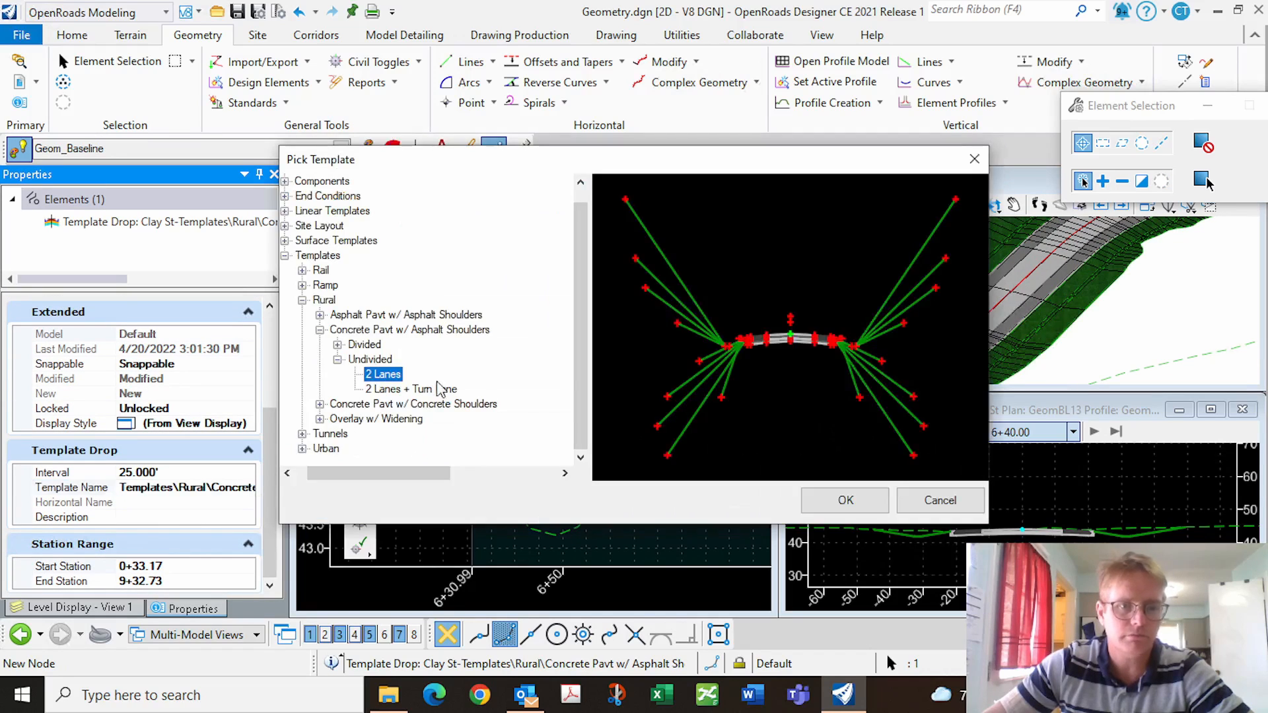
pyautogui.click(303, 301)
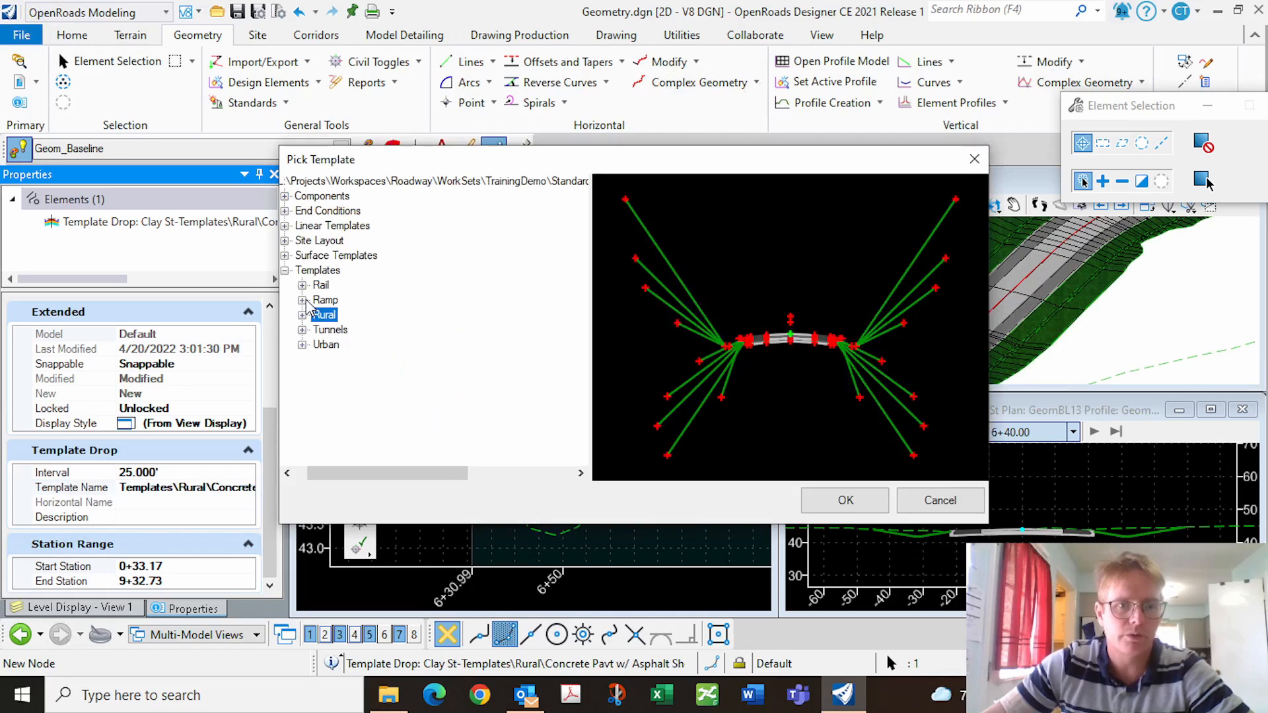
pyautogui.click(302, 346)
pyautogui.click(320, 360)
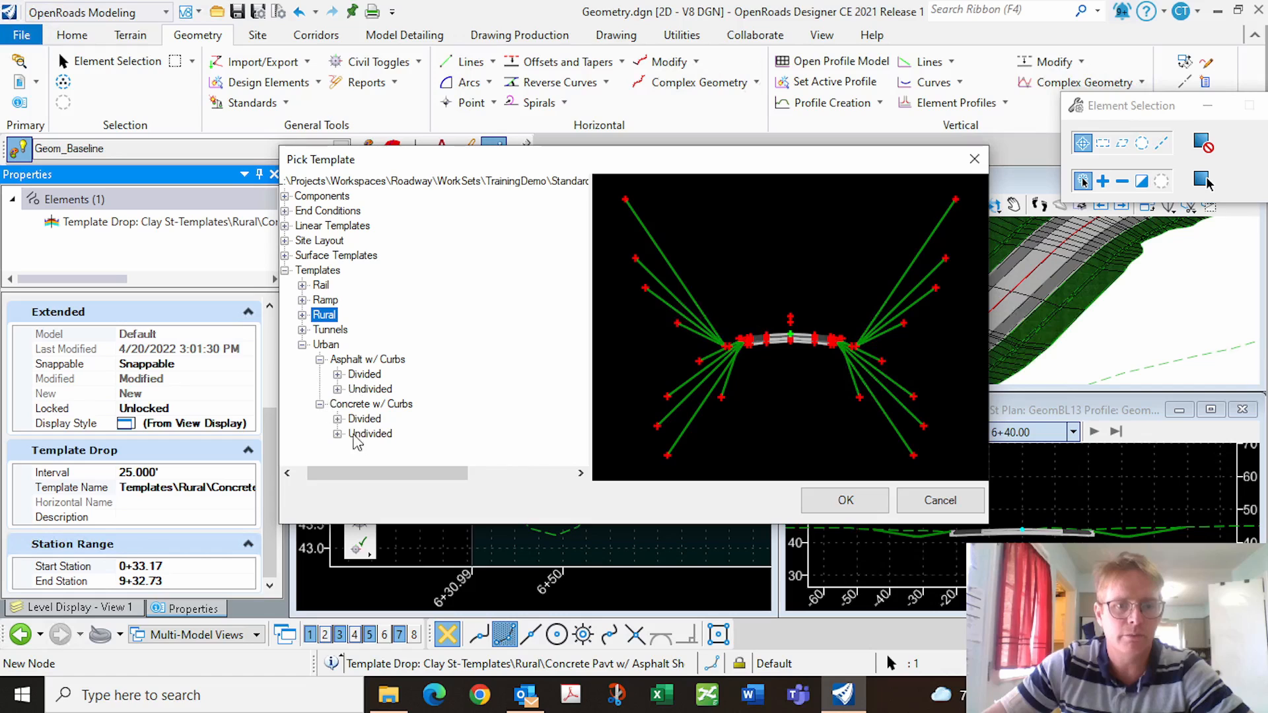
pyautogui.click(338, 419)
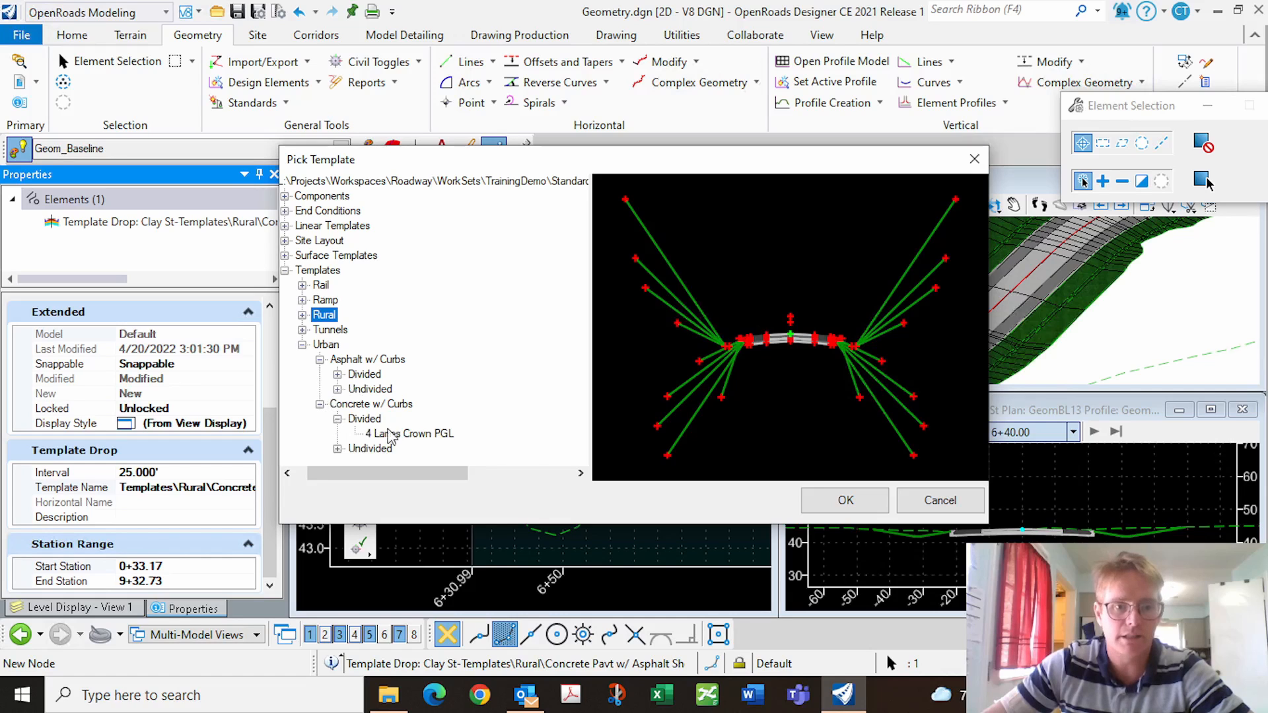
pyautogui.click(394, 435)
pyautogui.click(846, 500)
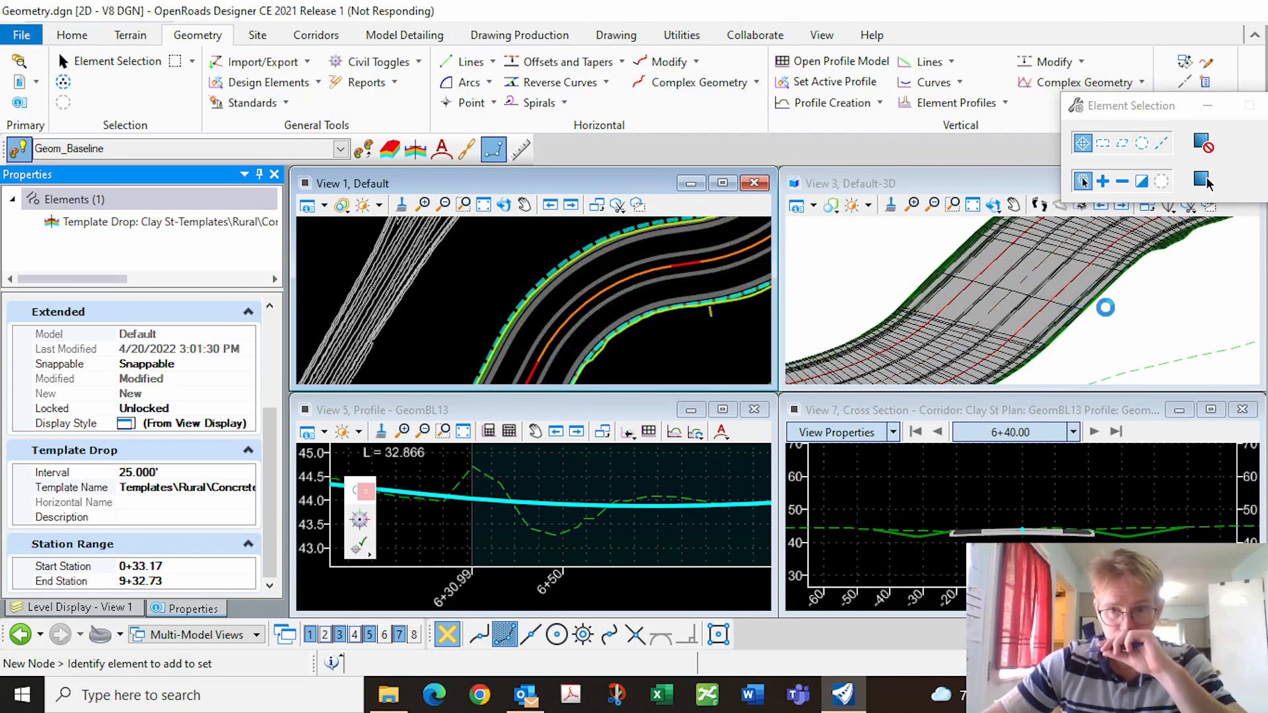
# Examine the rebuilt corridor in 3D, then advance through its cross sections from station 6+40 to 8+00.
pyautogui.scroll(-2, 1123, 313)
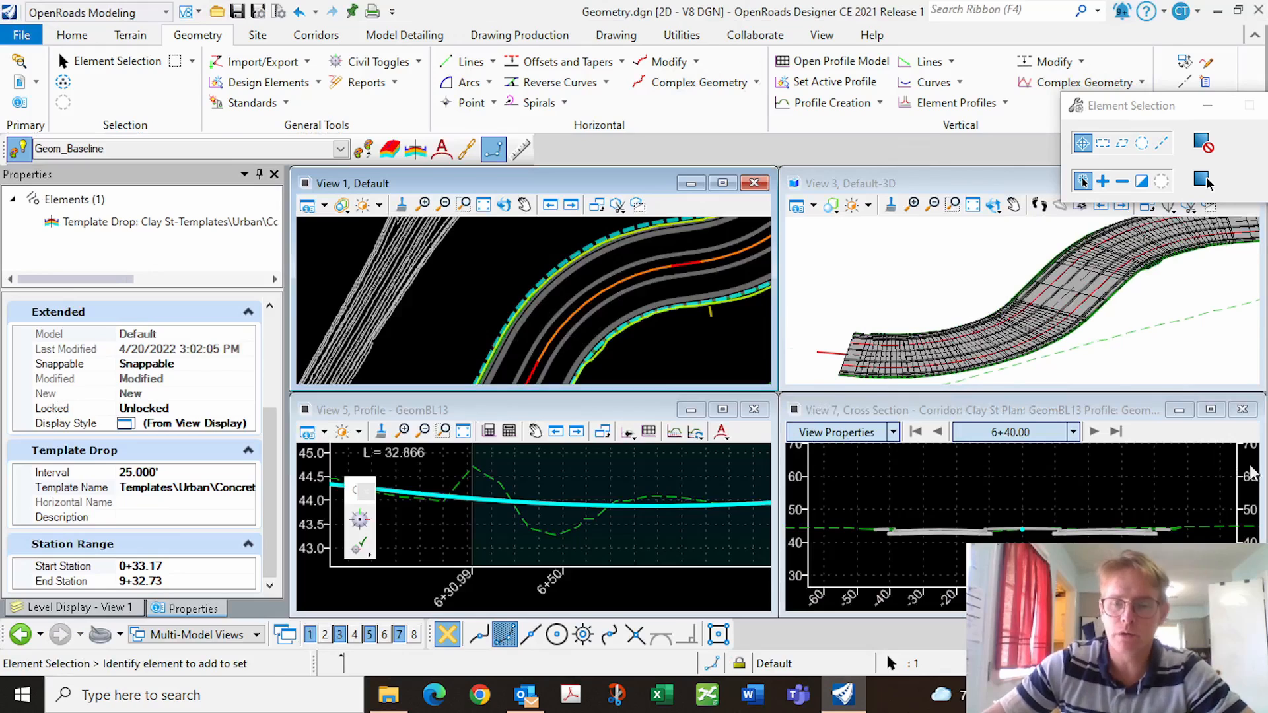
pyautogui.click(648, 367)
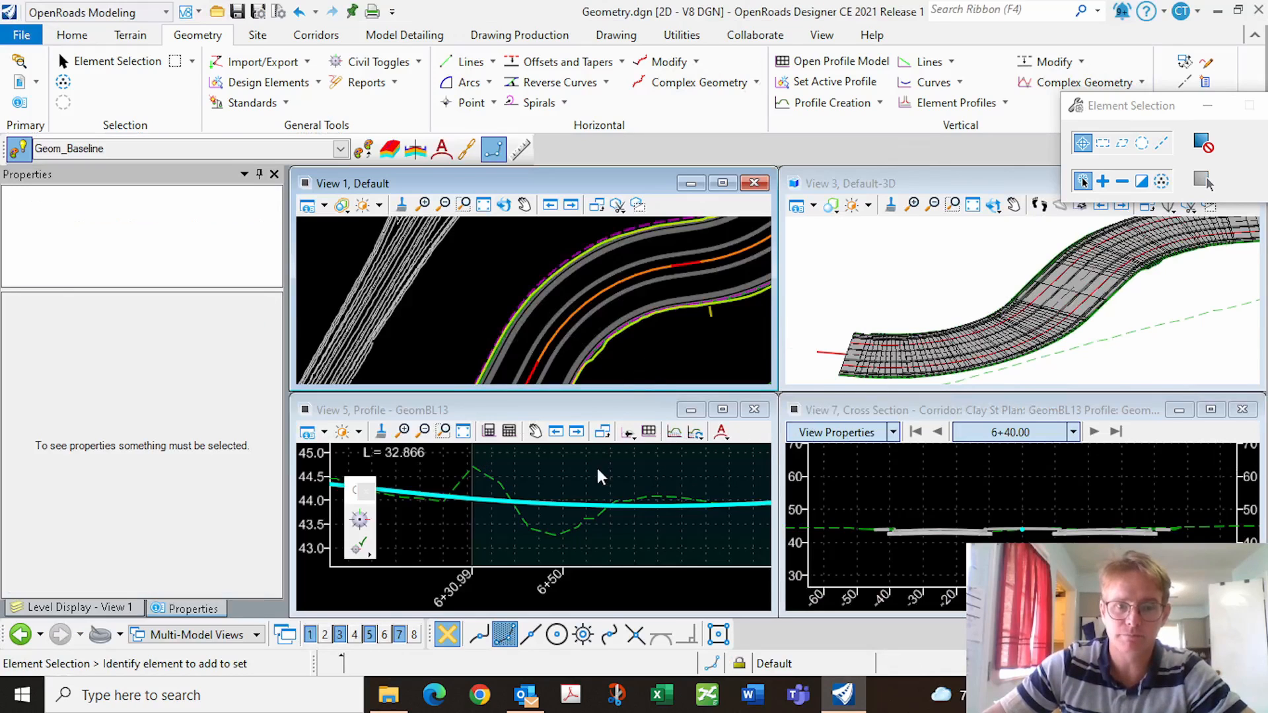
pyautogui.click(1094, 432)
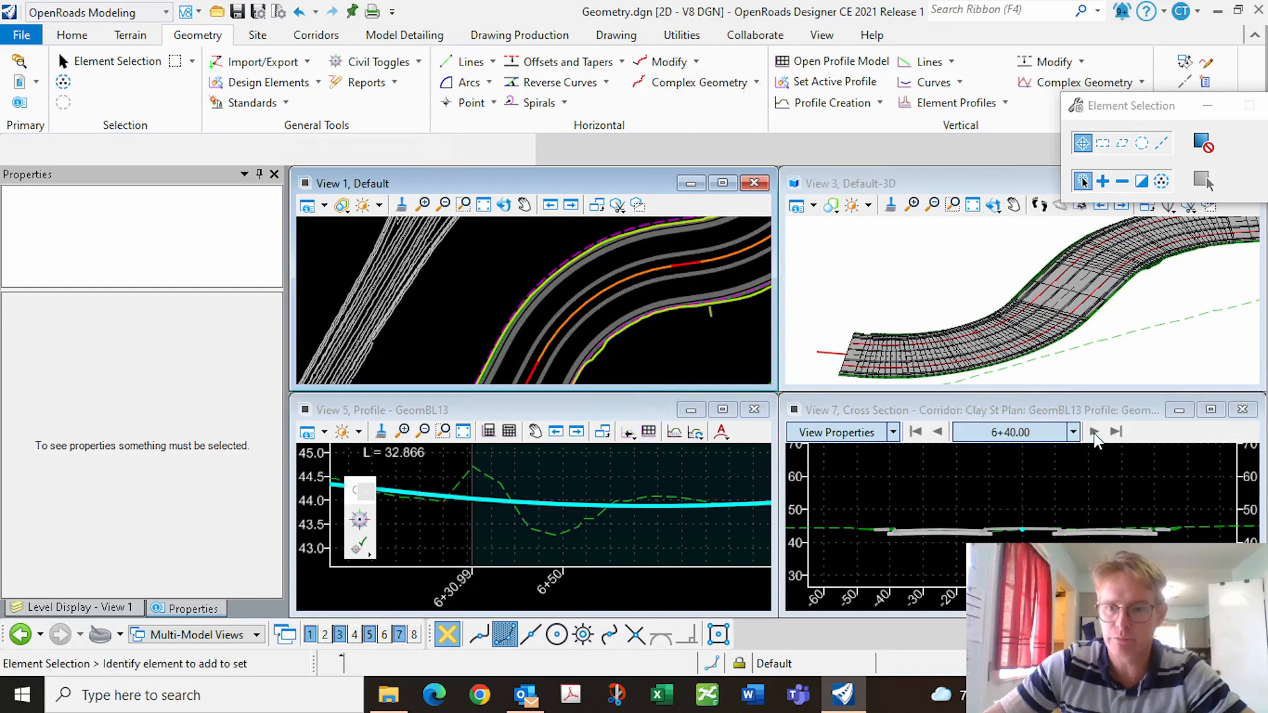
pyautogui.click(1094, 432)
pyautogui.click(1094, 433)
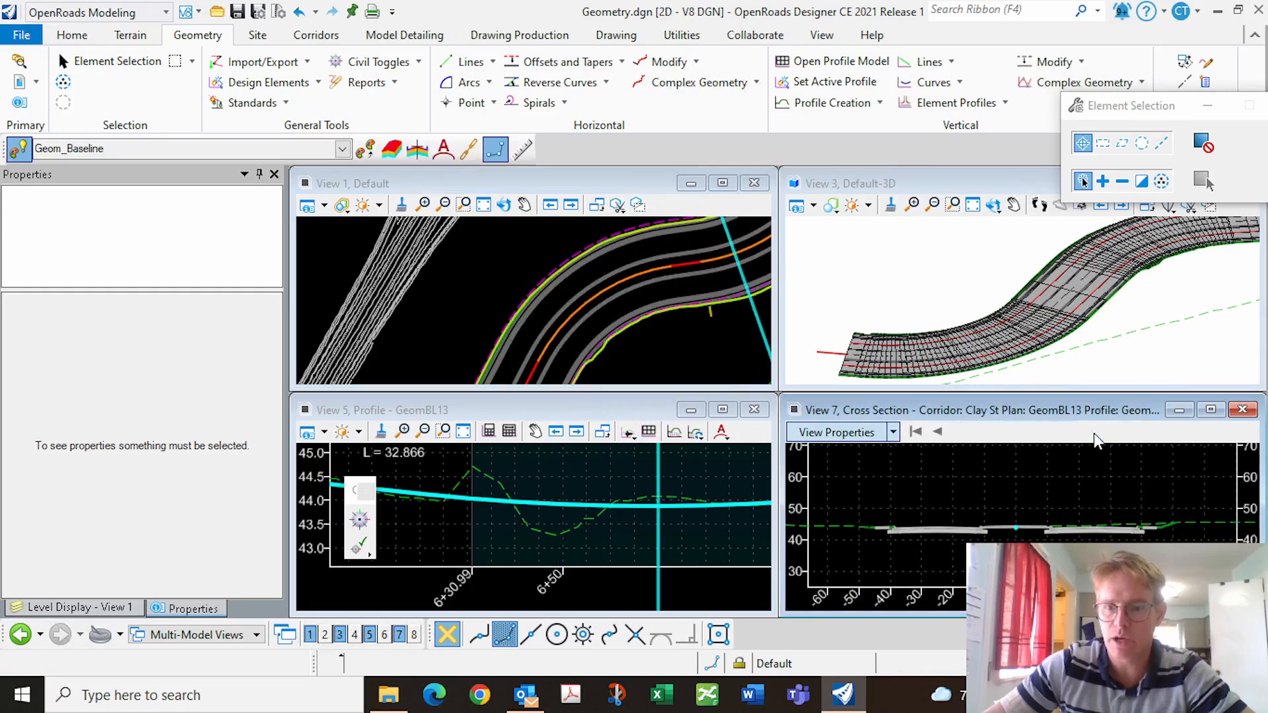
pyautogui.click(1093, 432)
pyautogui.click(937, 431)
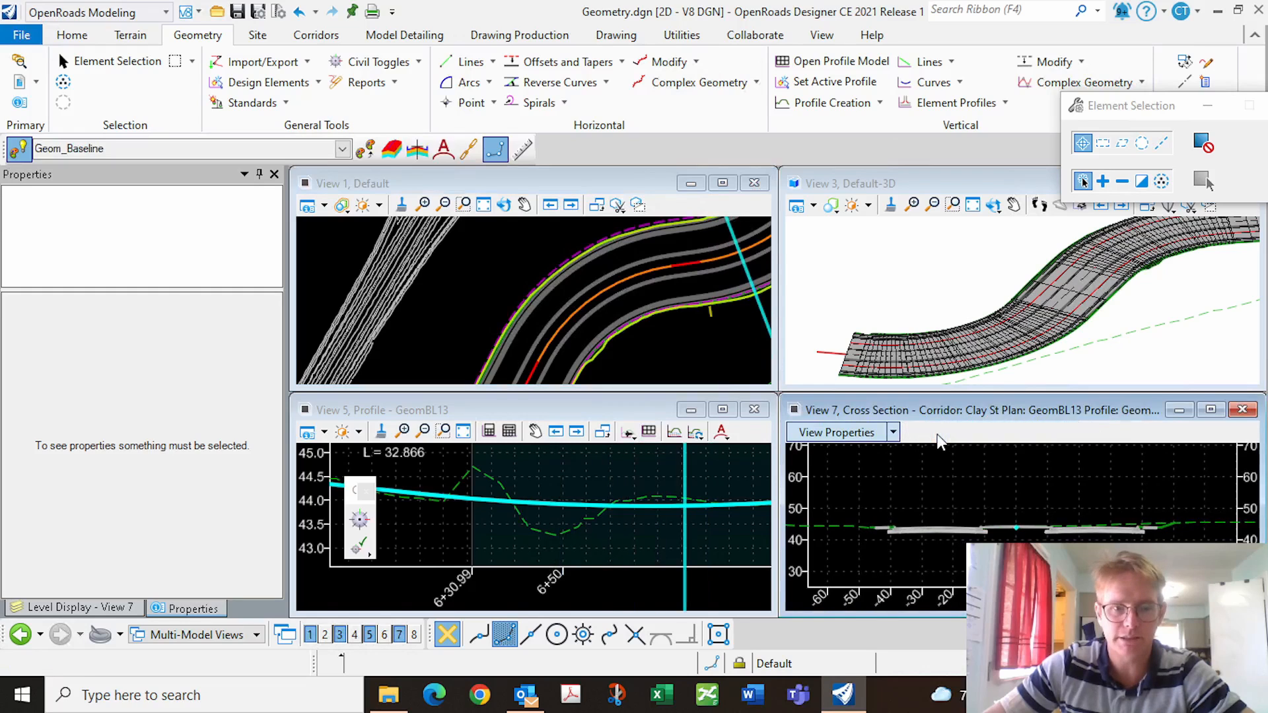
pyautogui.scroll(-3, 465, 542)
pyautogui.scroll(-2, 574, 520)
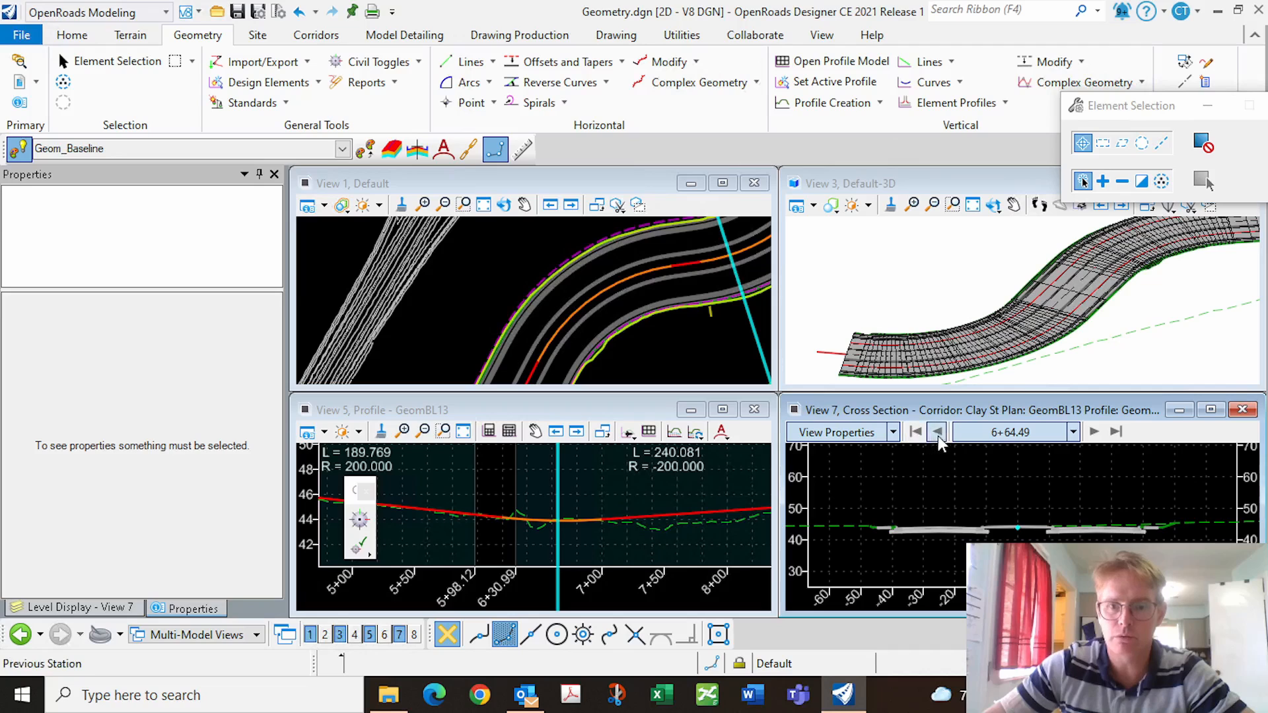
pyautogui.click(1094, 431)
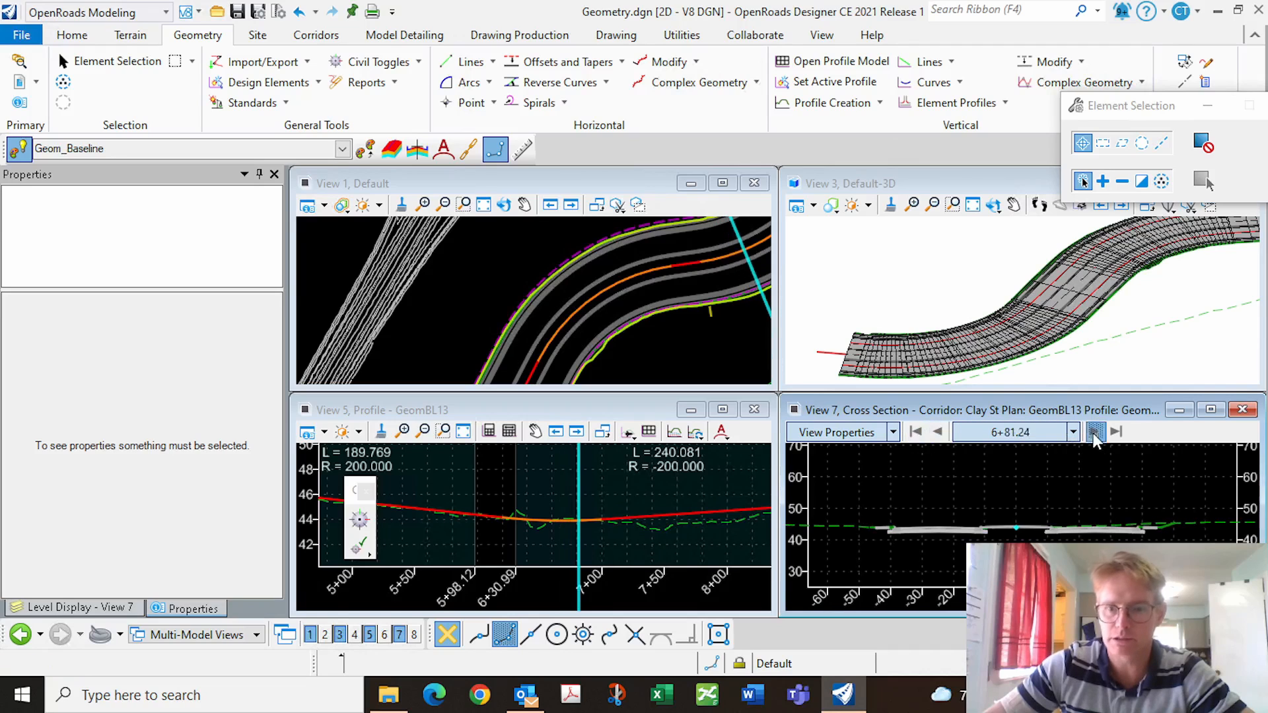
pyautogui.click(1094, 431)
pyautogui.click(1094, 431)
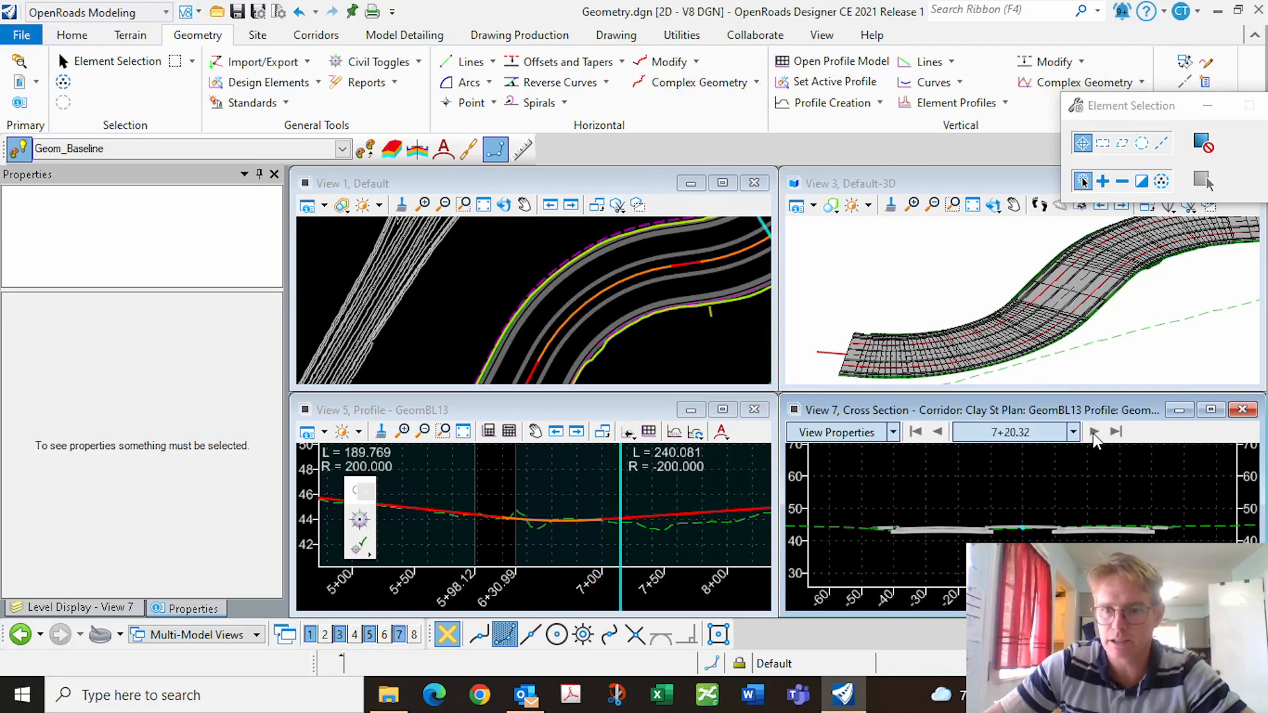
pyautogui.click(1094, 432)
pyautogui.click(1094, 432)
pyautogui.click(1094, 432)
pyautogui.click(1094, 432)
pyautogui.click(1094, 432)
pyautogui.click(1094, 432)
pyautogui.click(1094, 432)
pyautogui.click(1094, 432)
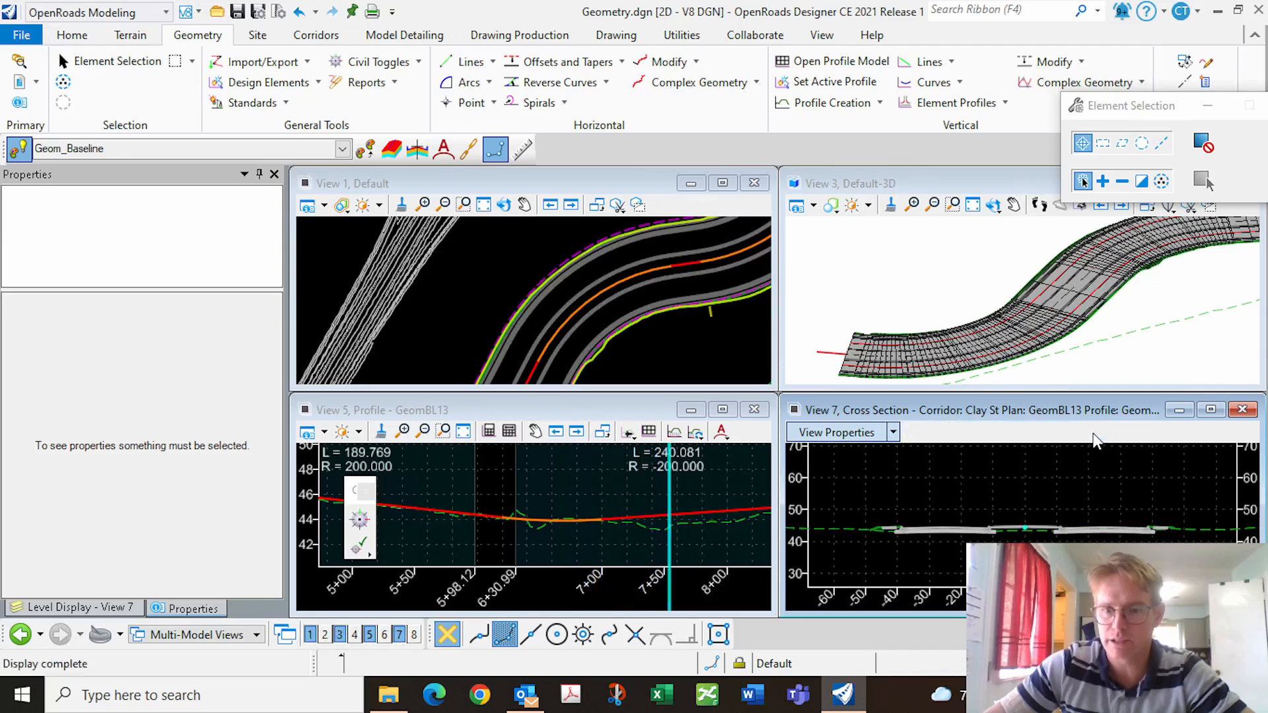
pyautogui.click(1094, 432)
pyautogui.click(1094, 432)
pyautogui.click(1094, 432)
pyautogui.click(1094, 432)
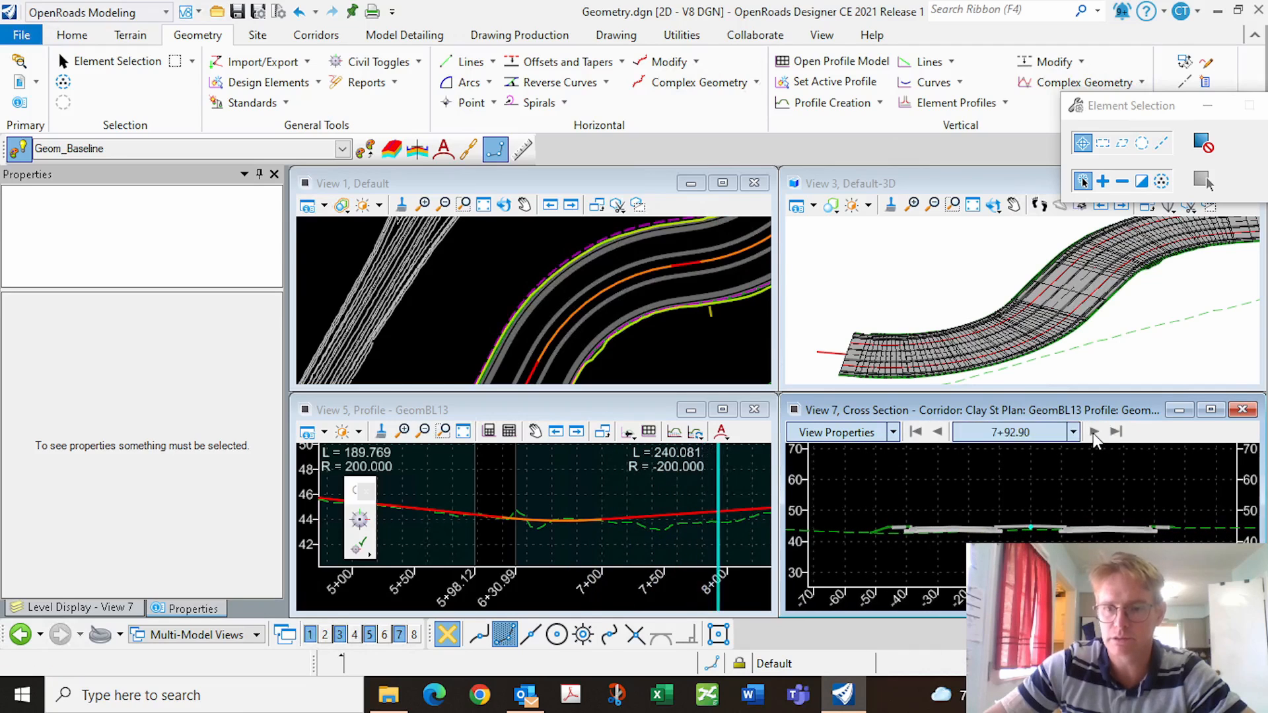
pyautogui.click(1094, 432)
# Set the elevation of the active profile's sag curve intersection point at station 6+60 to 43.
pyautogui.click(541, 520)
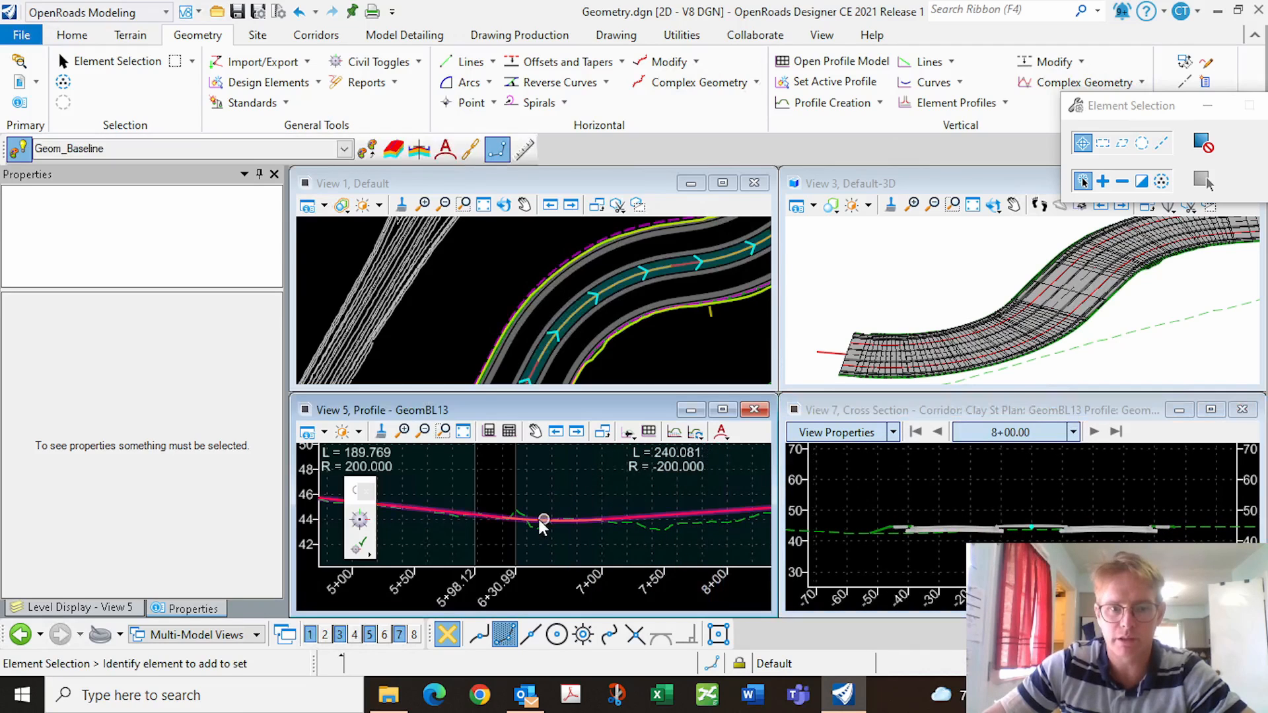
pyautogui.click(537, 519)
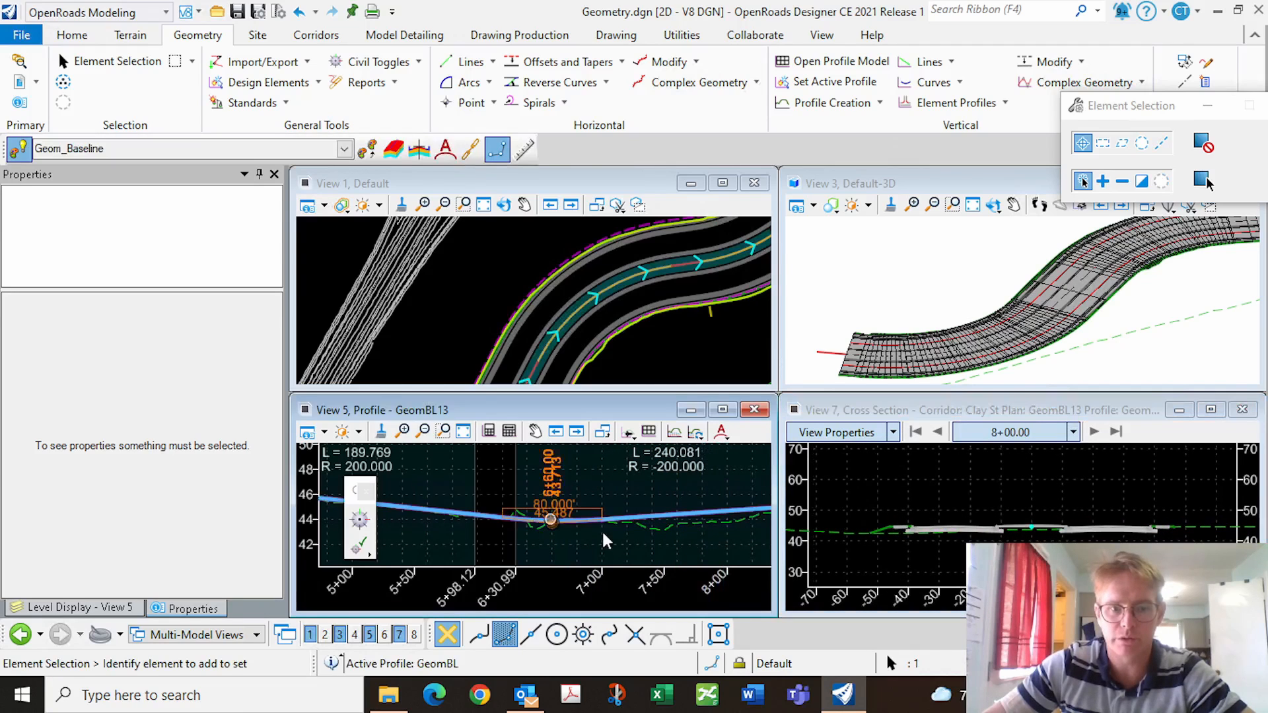
pyautogui.click(561, 487)
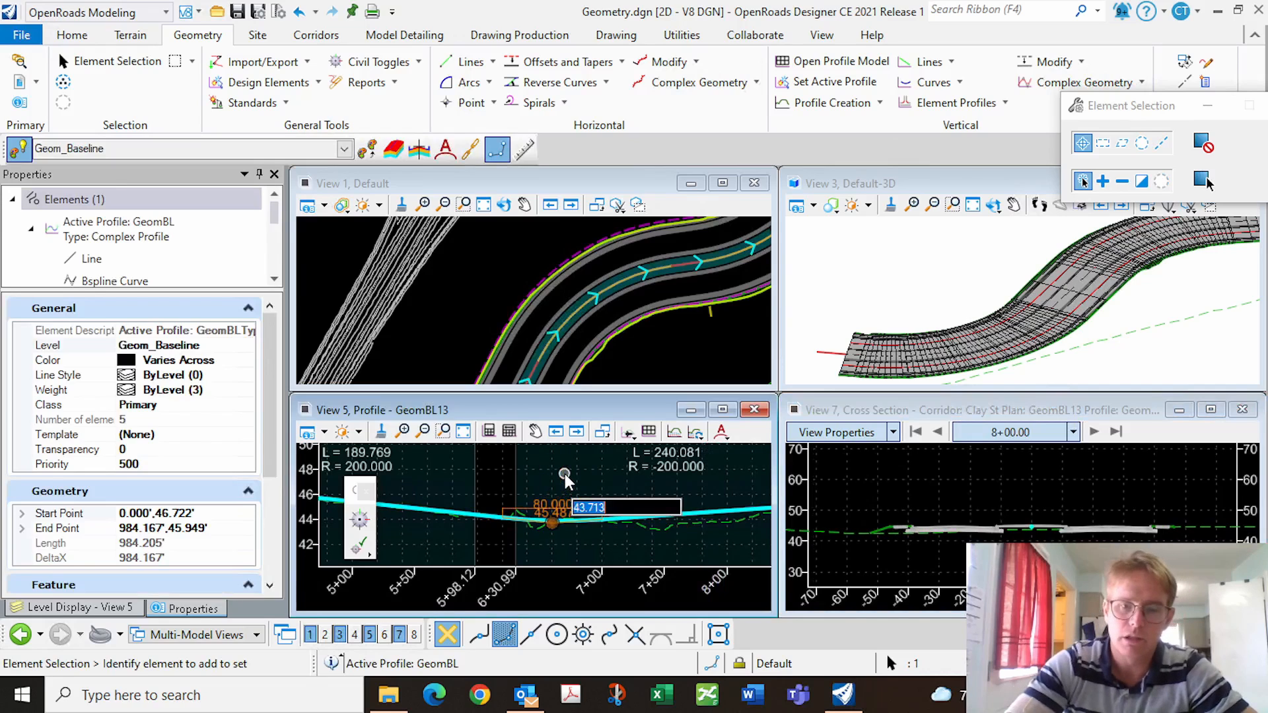
pyautogui.write('43')
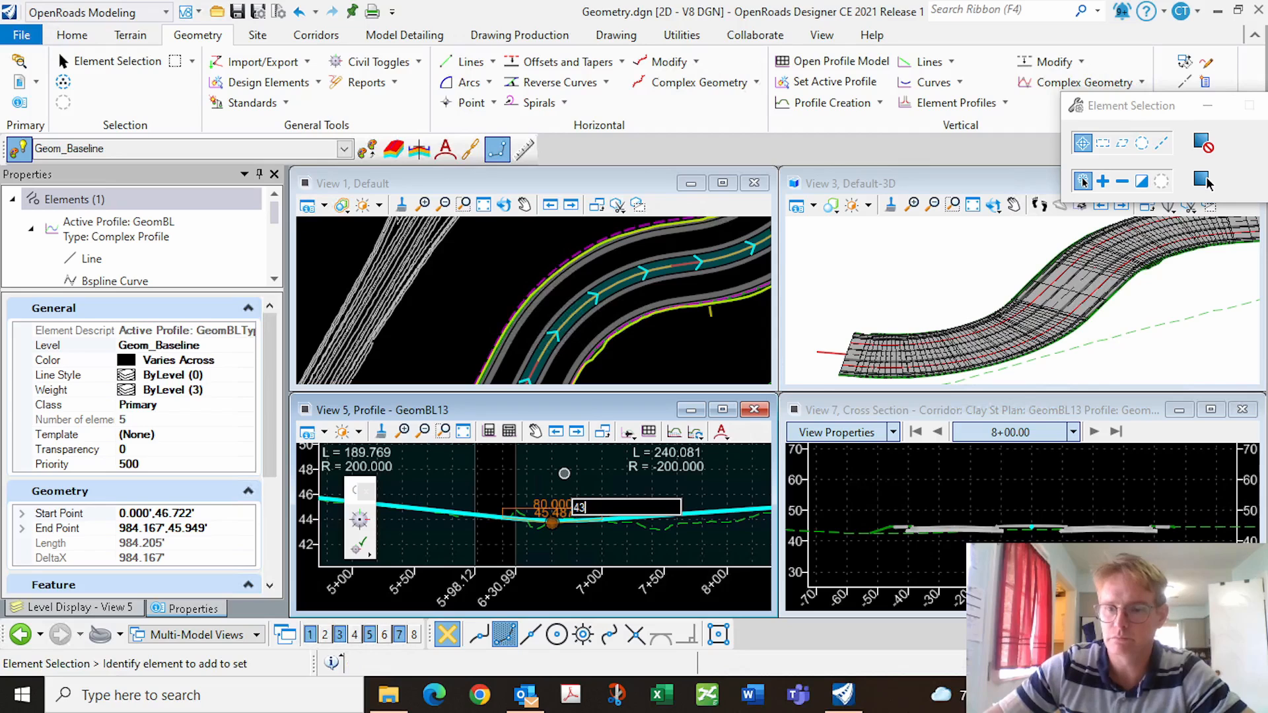
pyautogui.press('Return')
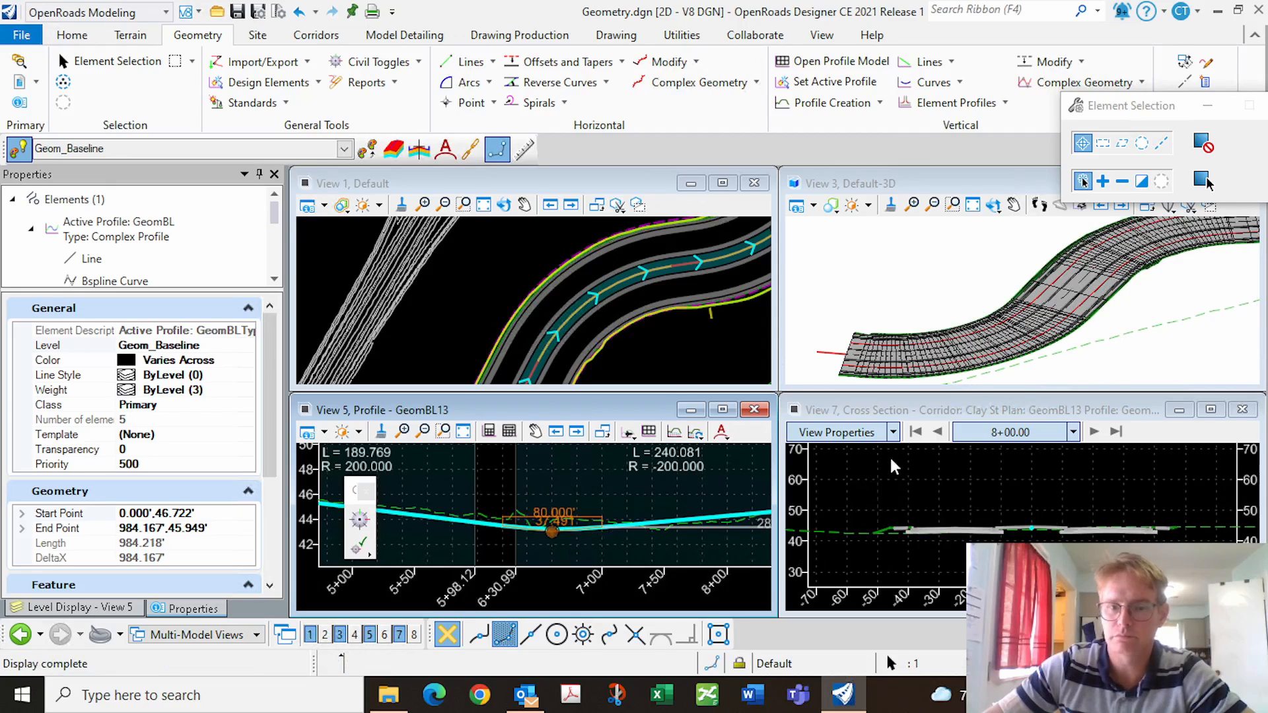
# Step back through the corridor's cross sections from station 8+00 to 7+50 to examine the lowered profile's effect.
pyautogui.click(938, 432)
pyautogui.click(938, 432)
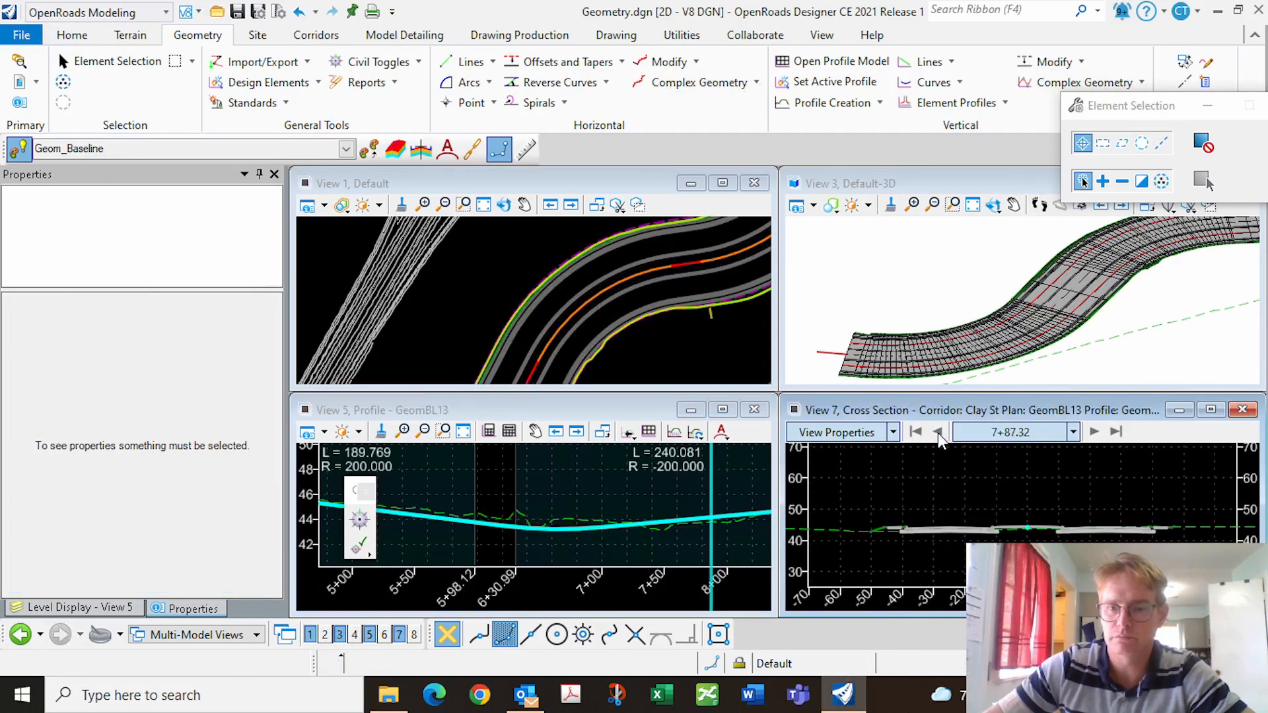
pyautogui.click(939, 432)
pyautogui.click(938, 432)
pyautogui.click(938, 432)
pyautogui.click(938, 434)
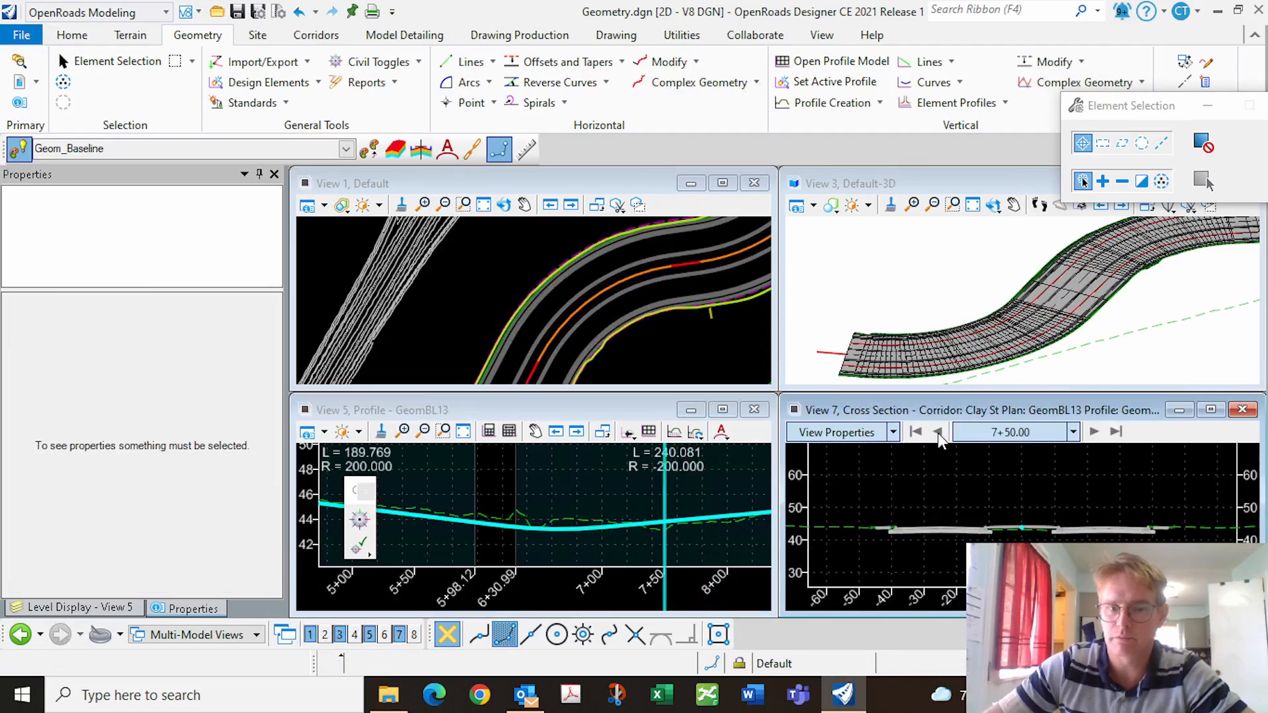
# Step back through the Clay St corridor's cross sections from station 7+50 to 6+30.99 to examine the lowered profile's effect.
pyautogui.click(938, 433)
pyautogui.click(938, 433)
pyautogui.click(938, 433)
pyautogui.click(938, 434)
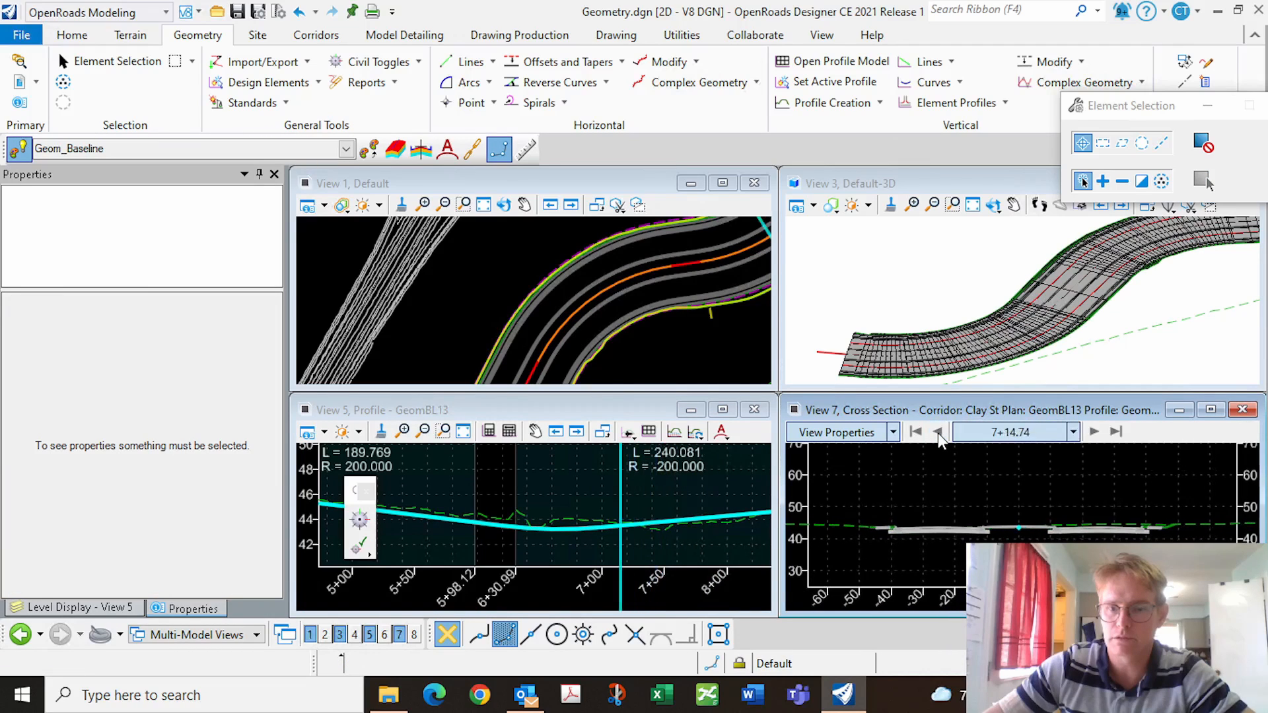
pyautogui.click(938, 433)
pyautogui.click(938, 433)
pyautogui.click(938, 433)
pyautogui.click(938, 434)
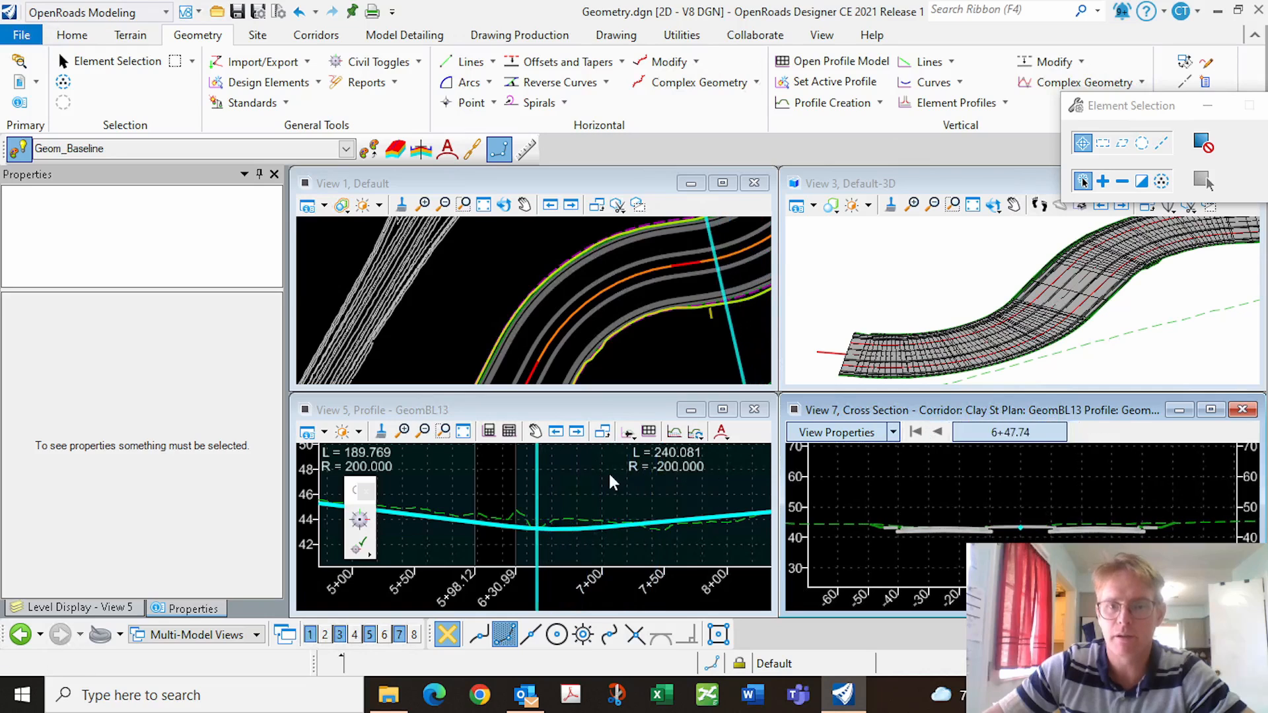
# Review the Clay St corridor's component quantities, including the TC_Concrete Pavt volume and cost, and close the report.
pyautogui.moveTo(1107, 109); pyautogui.dragTo(803, 213)
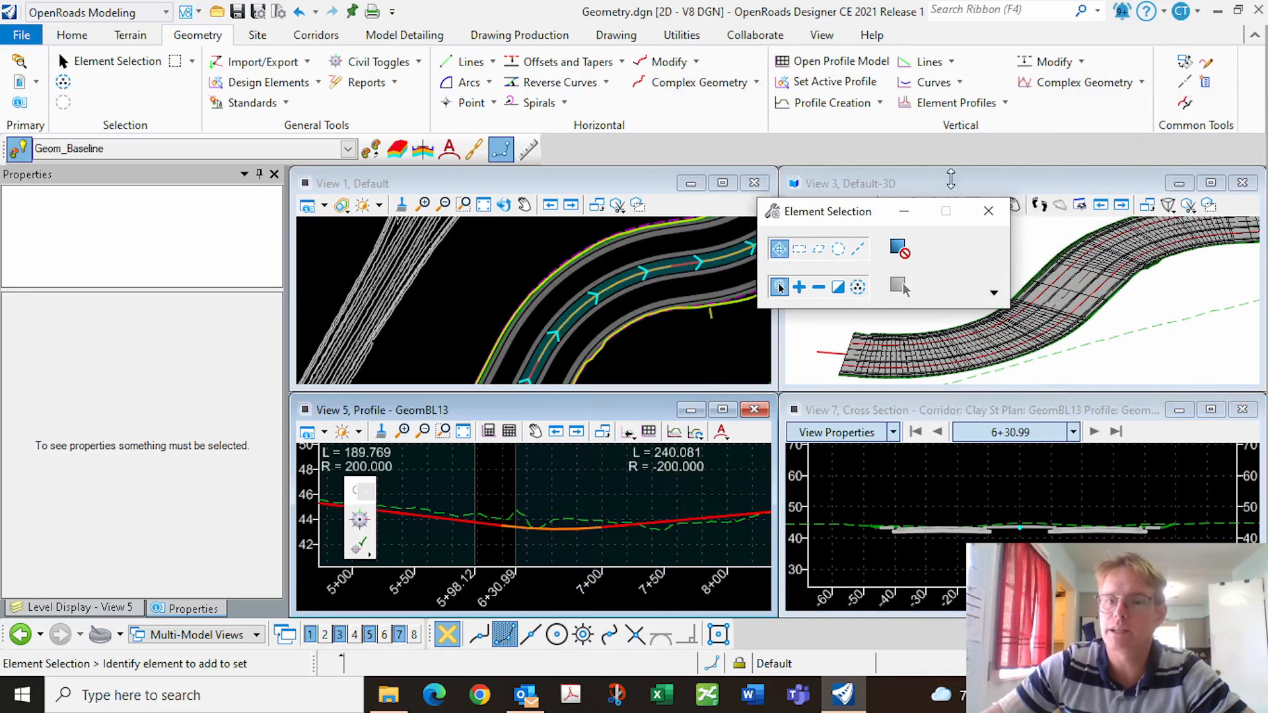
pyautogui.click(317, 35)
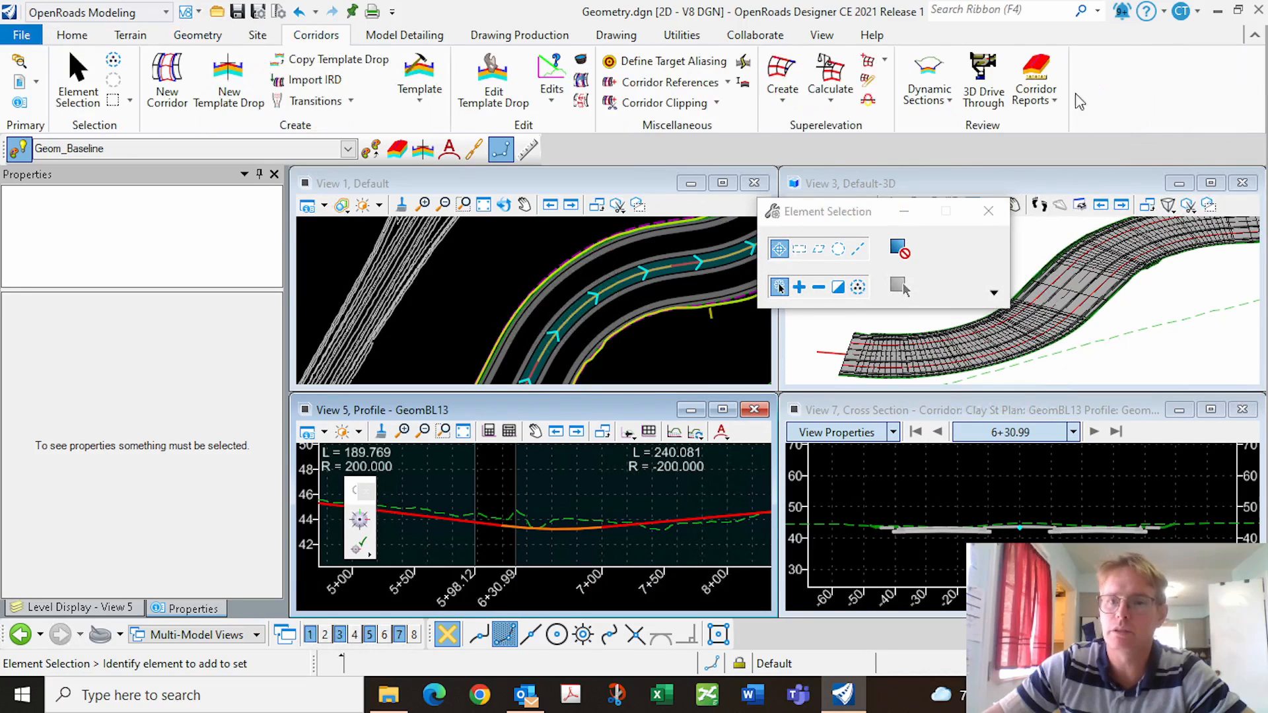
pyautogui.click(1036, 96)
pyautogui.click(1071, 154)
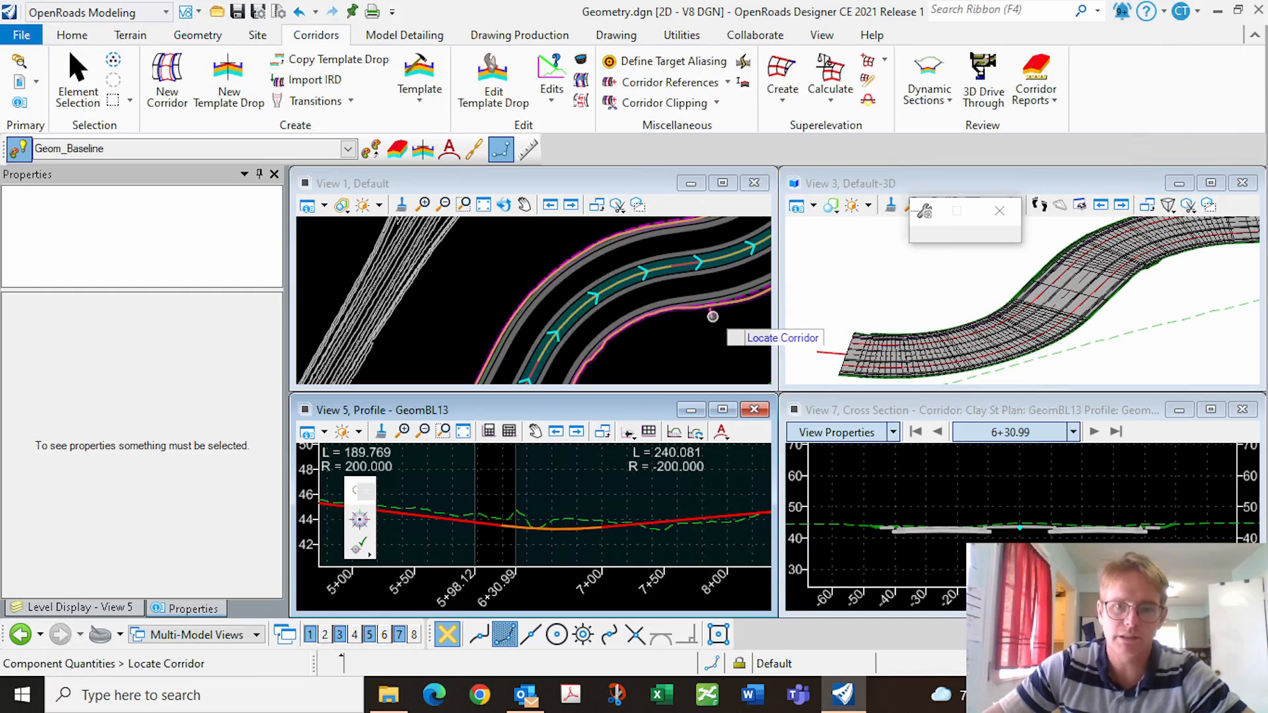
pyautogui.click(712, 315)
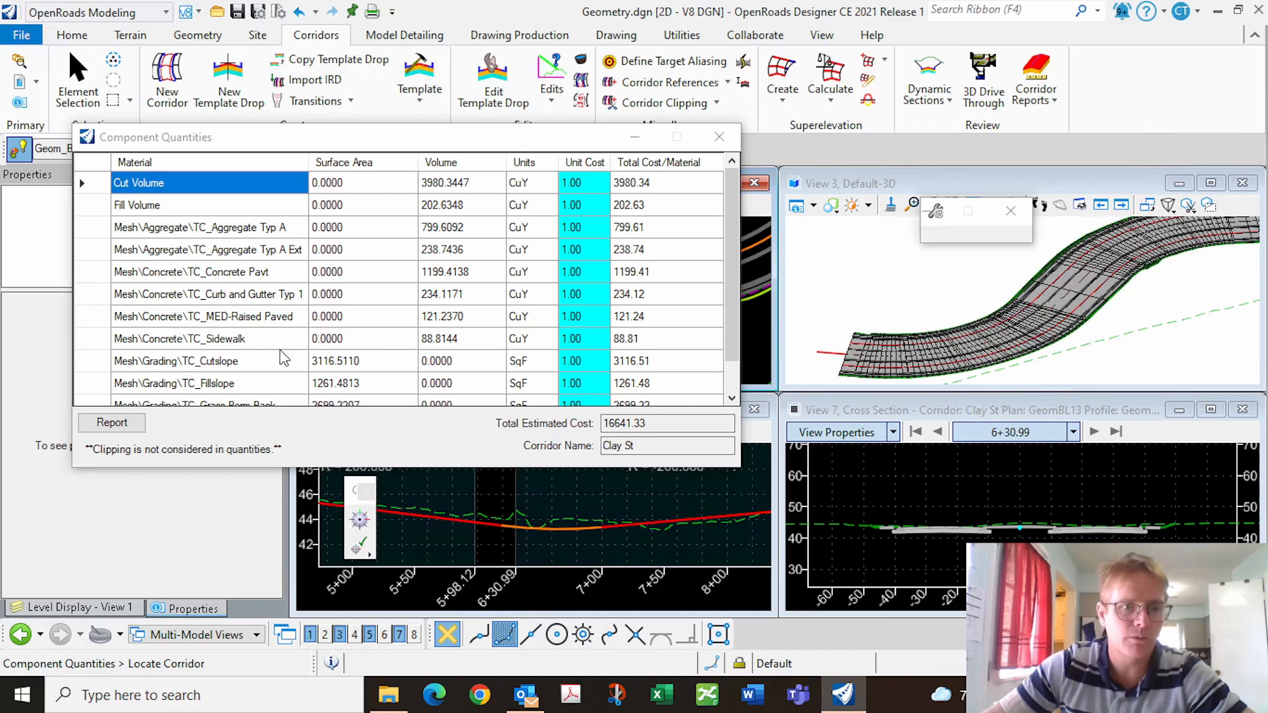
pyautogui.scroll(-1, 270, 358)
pyautogui.scroll(1, 268, 357)
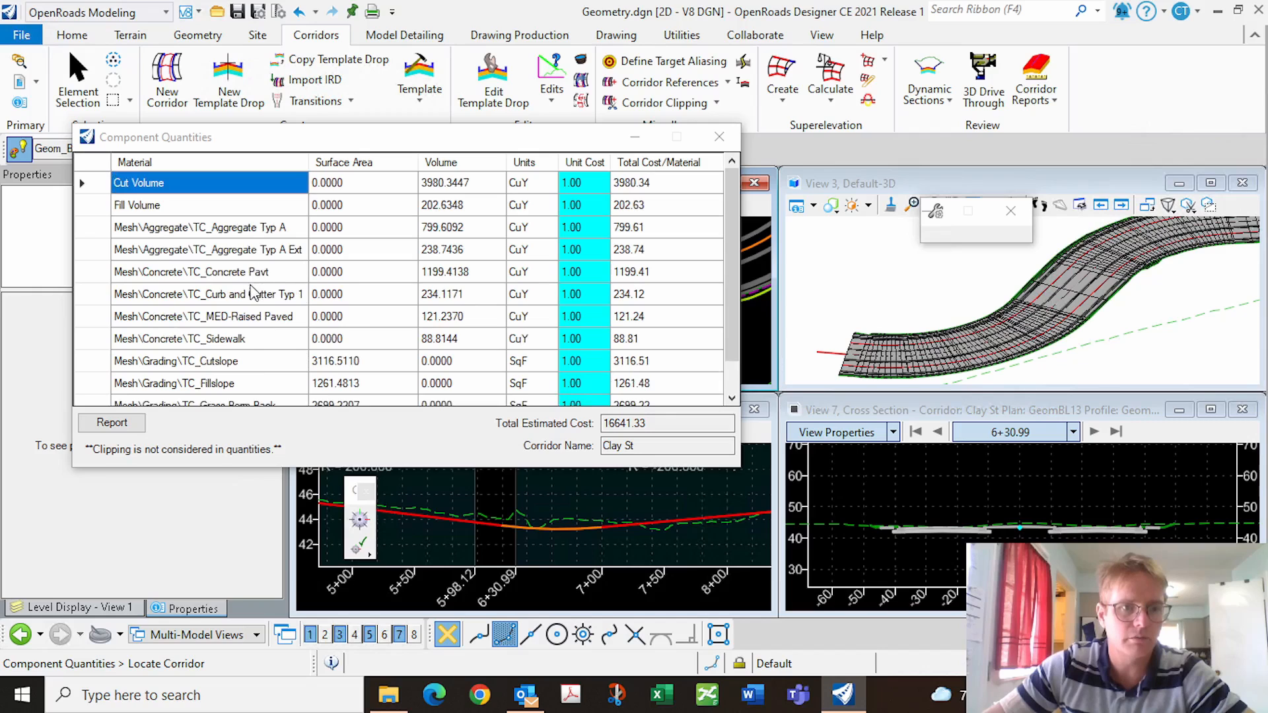
pyautogui.click(290, 272)
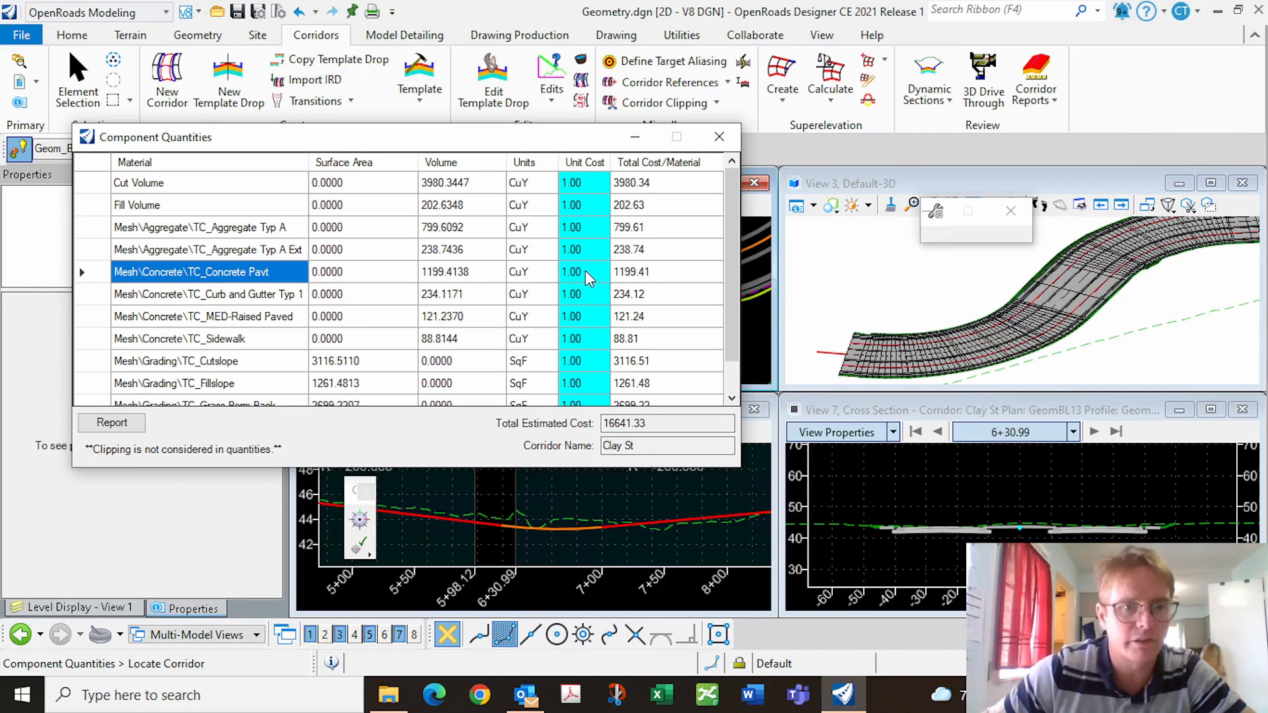
pyautogui.click(719, 137)
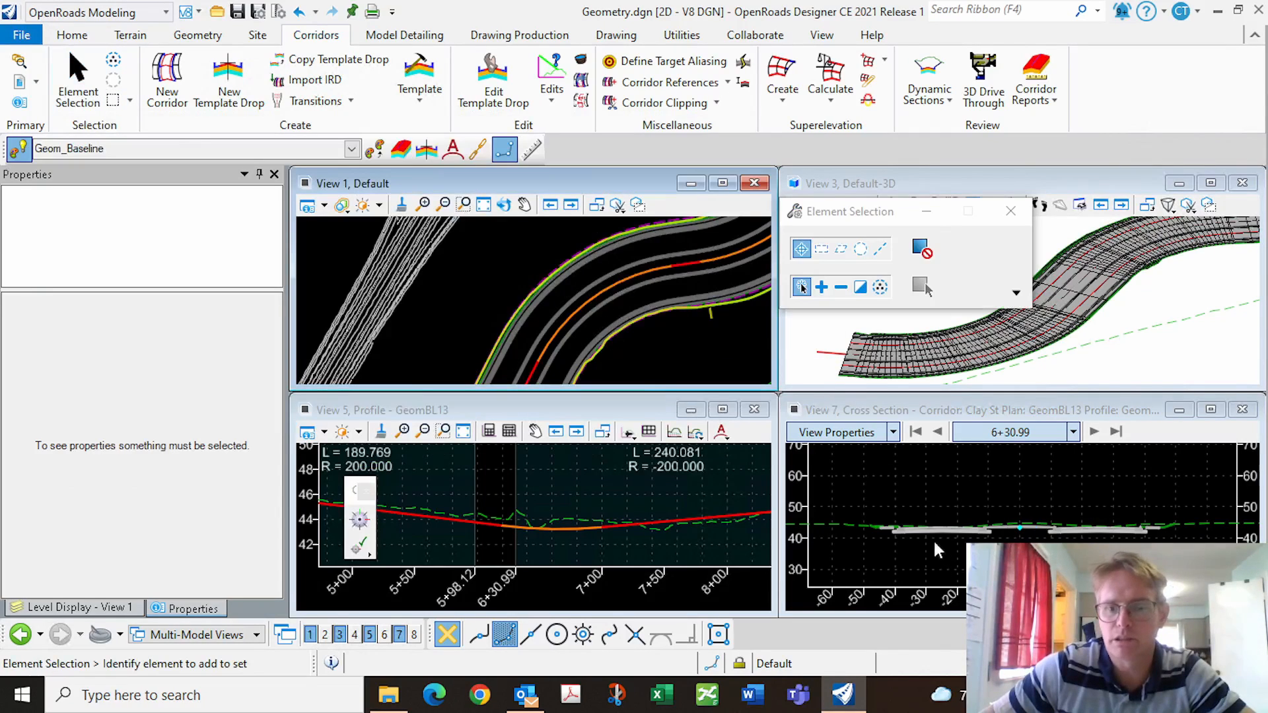
# Create a parametric constraint on the Clay St corridor, locked to its start and end, setting Sidewalk Width_L start and stop values to -10.
pyautogui.scroll(2, 862, 512)
pyautogui.scroll(2, 861, 504)
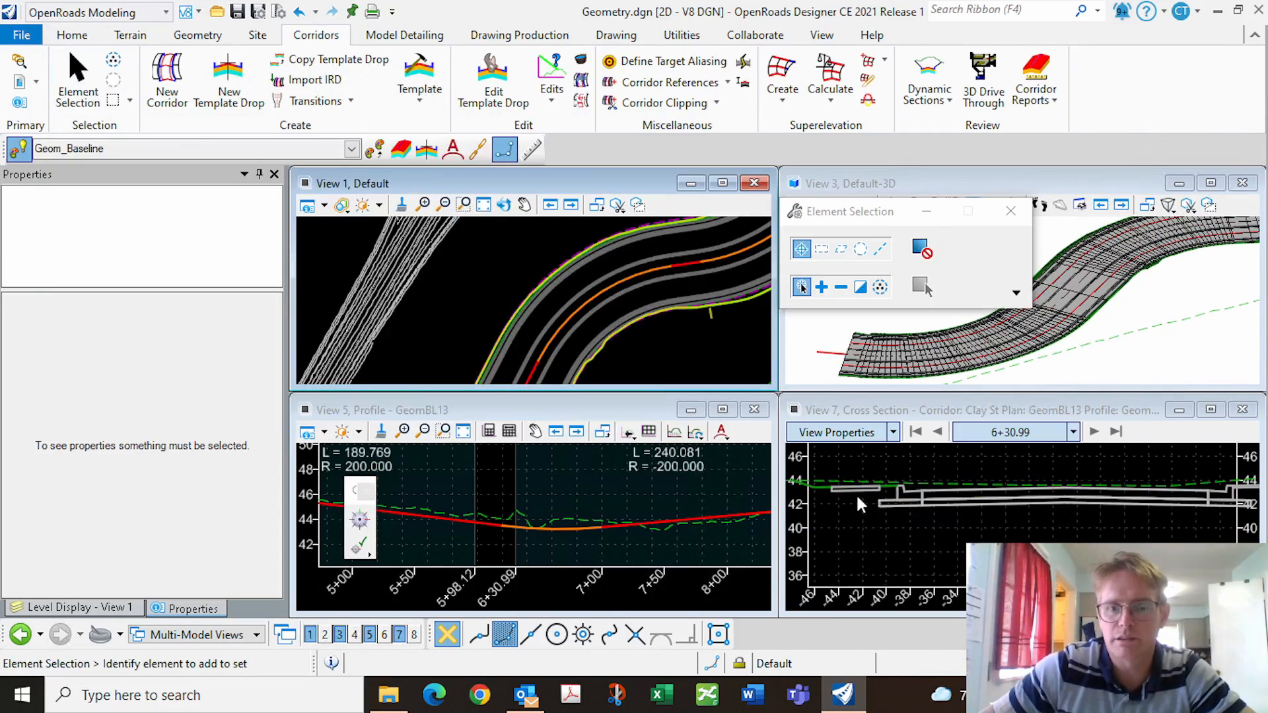
pyautogui.scroll(-2, 927, 538)
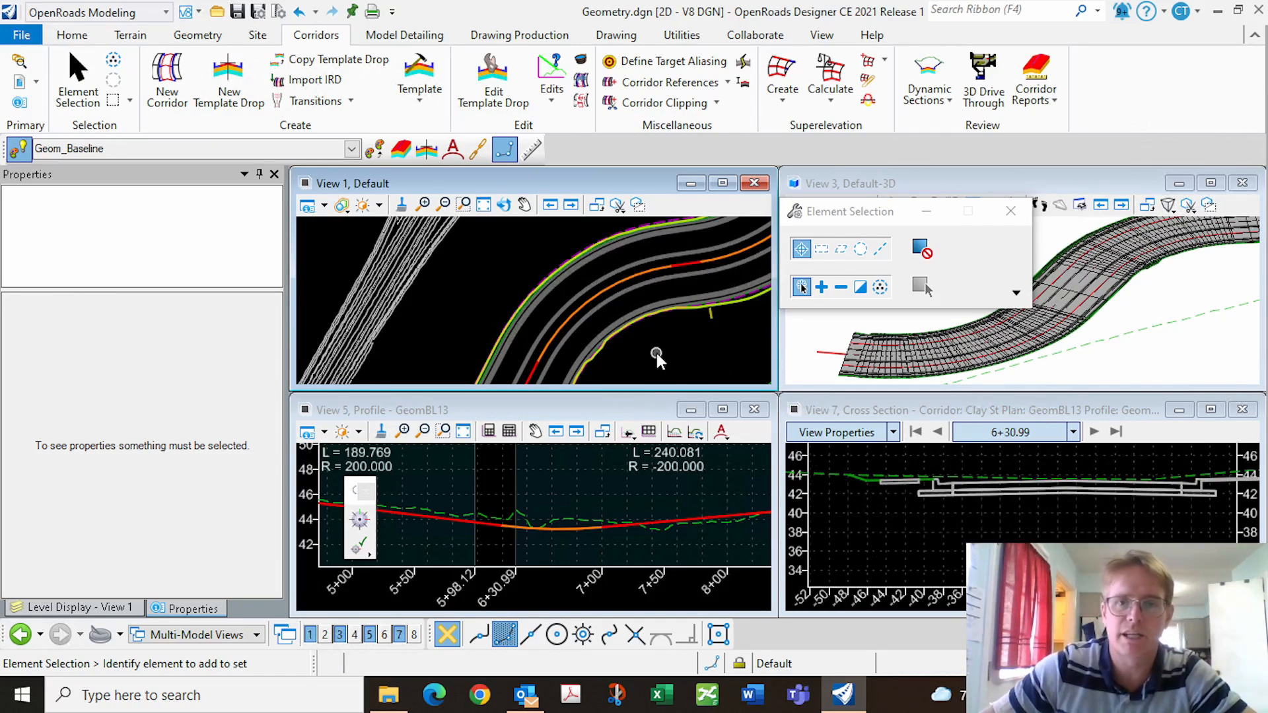
pyautogui.click(552, 93)
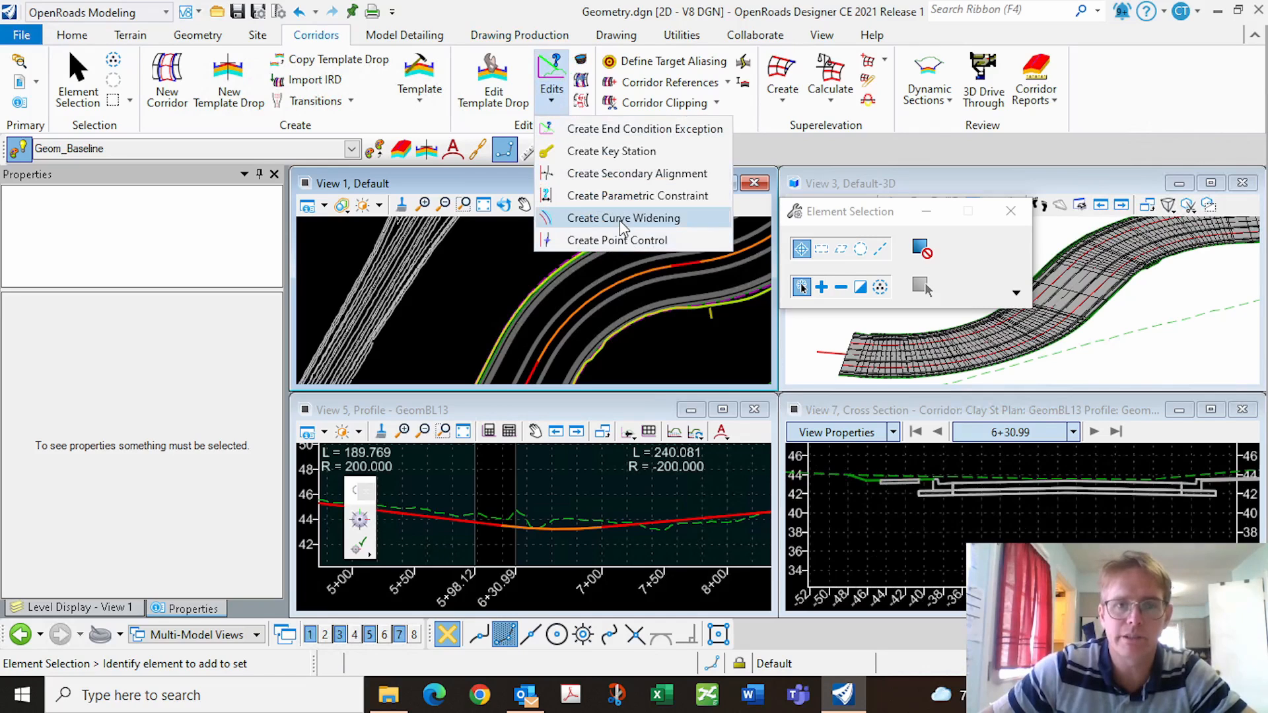
pyautogui.click(637, 196)
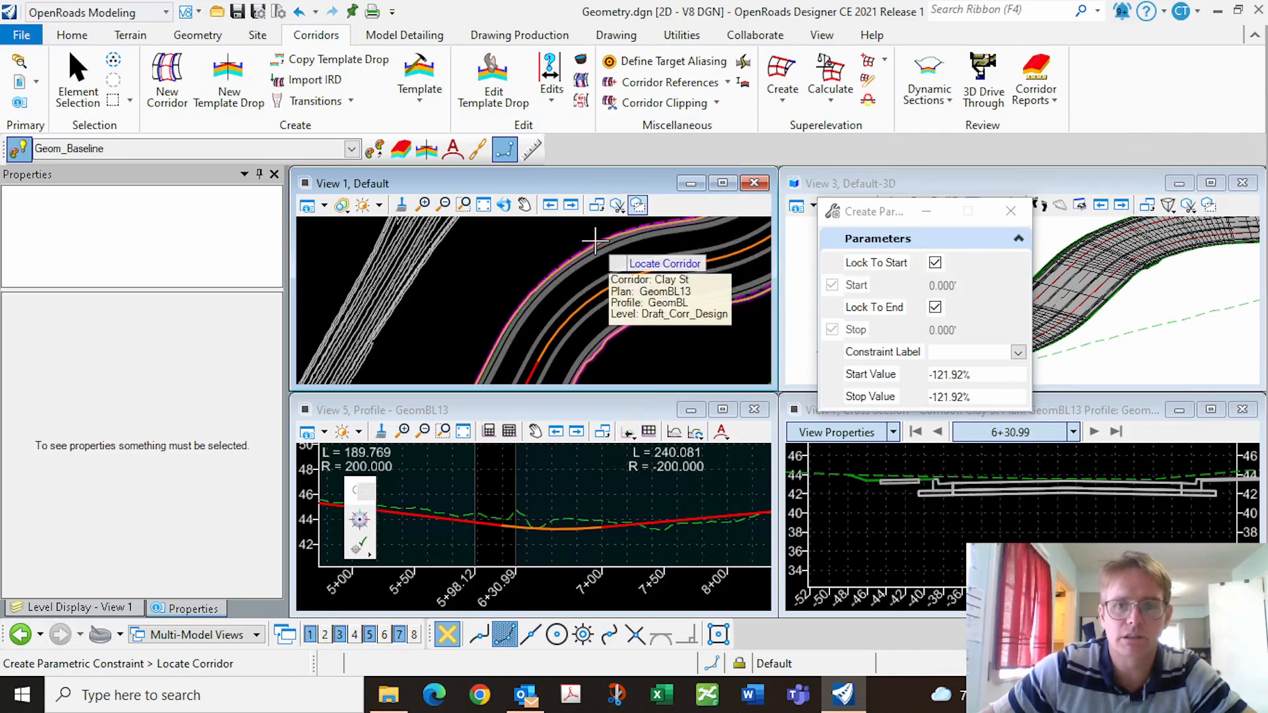
pyautogui.click(599, 241)
pyautogui.click(666, 354)
pyautogui.click(666, 354)
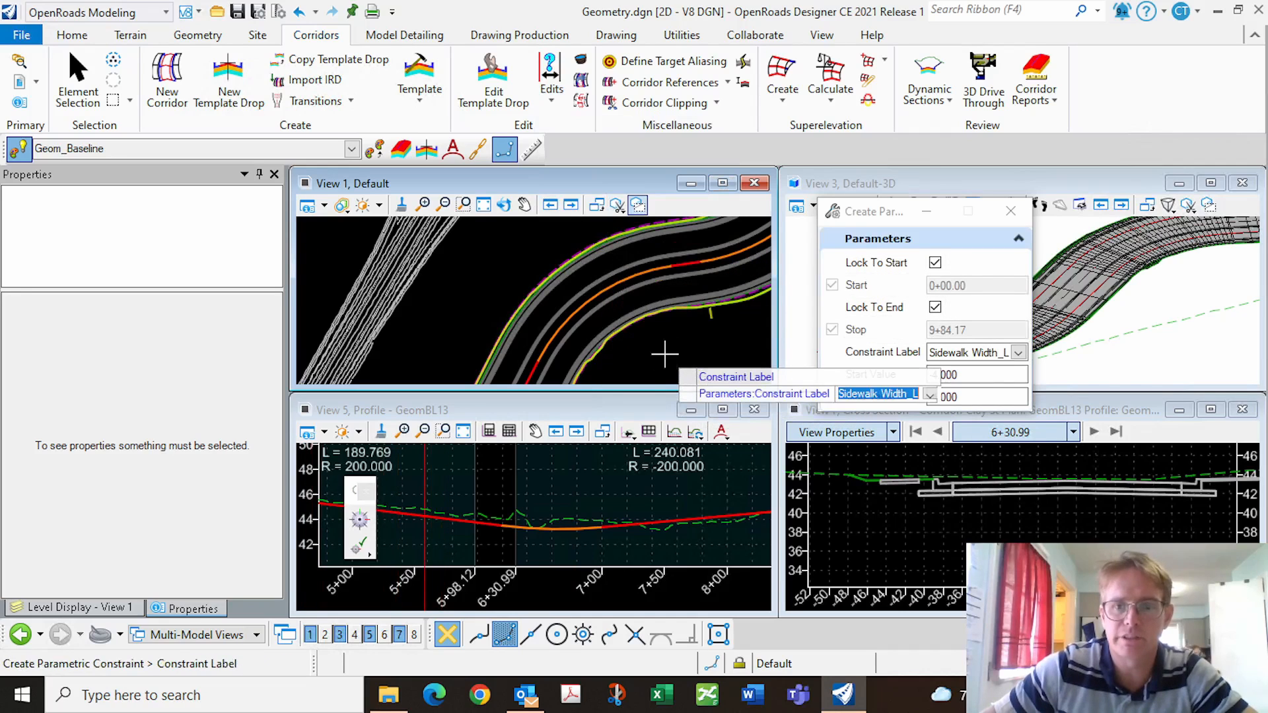
pyautogui.click(1020, 353)
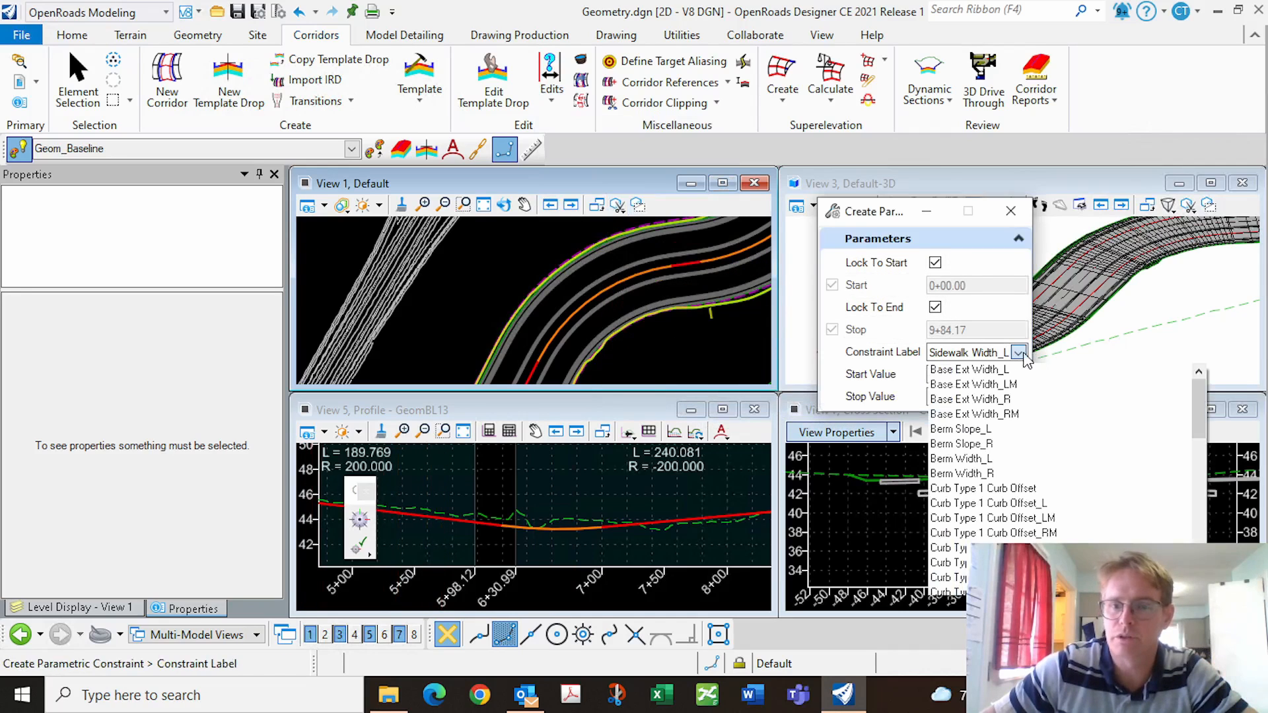
pyautogui.scroll(-10, 1030, 532)
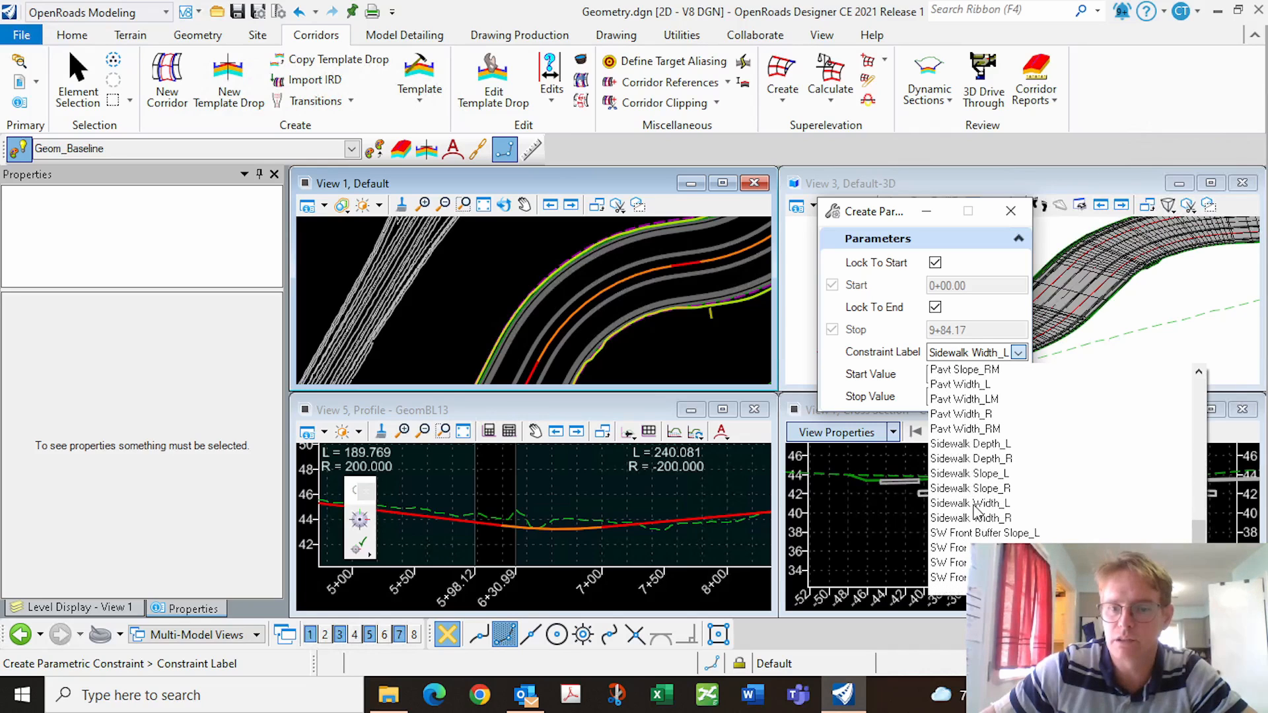
pyautogui.click(975, 504)
pyautogui.moveTo(962, 375); pyautogui.dragTo(812, 378)
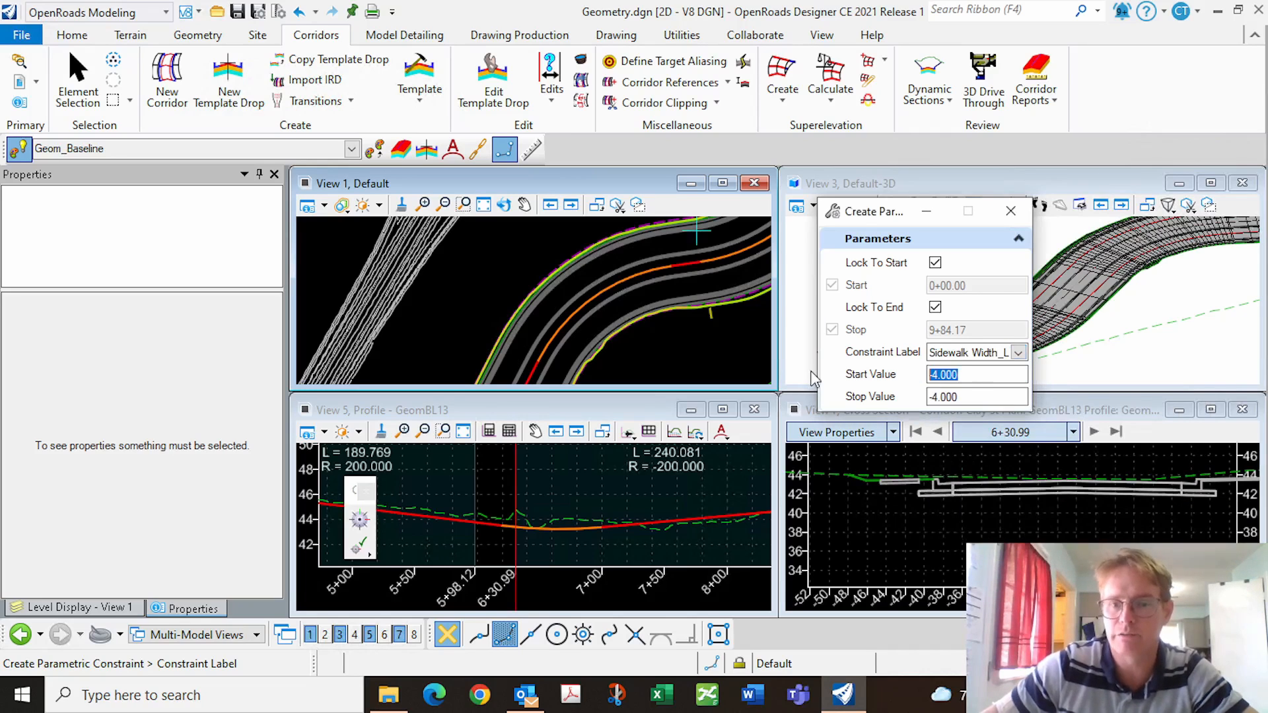
pyautogui.write('-')
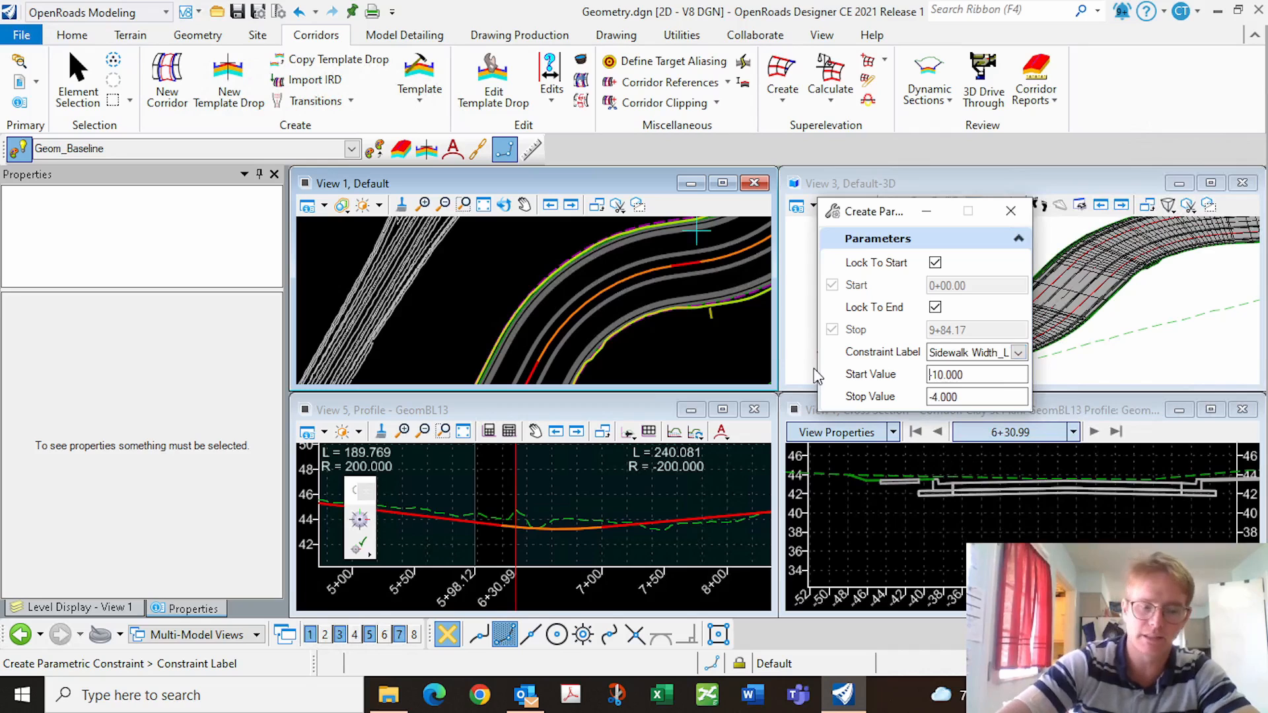
pyautogui.write('10.000')
pyautogui.press('Tab')
pyautogui.write('-10.000')
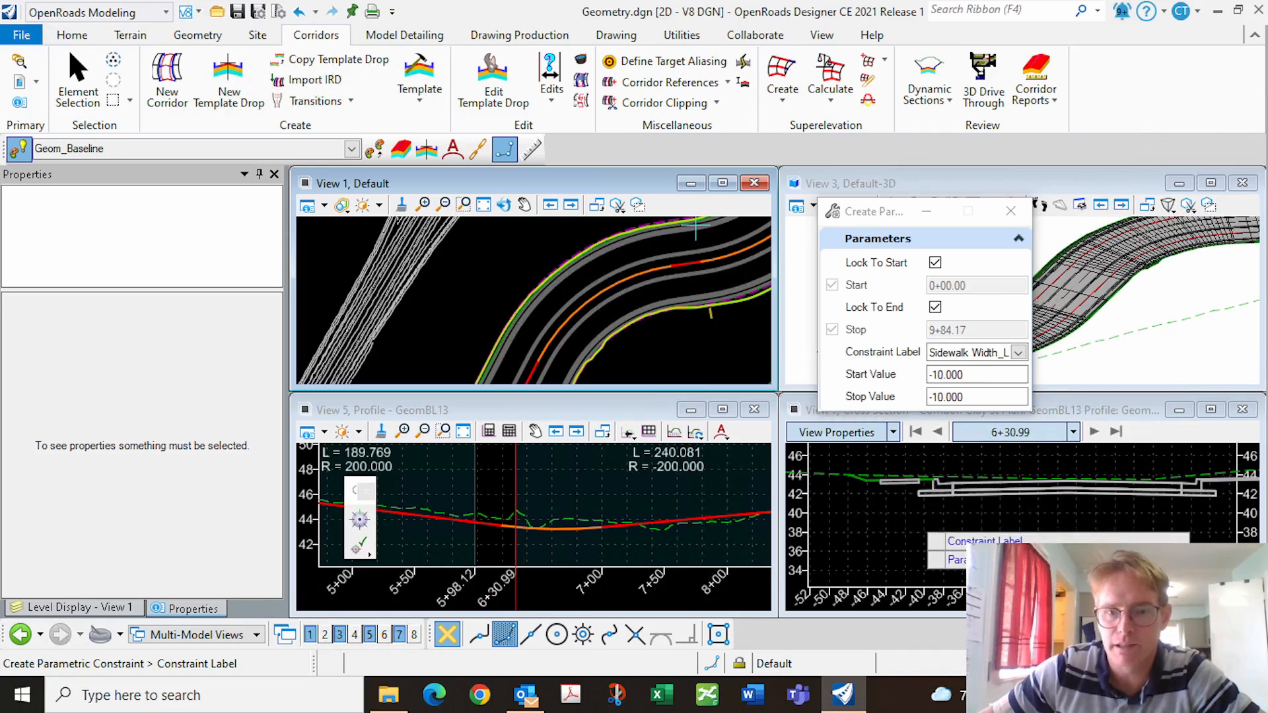
pyautogui.click(695, 344)
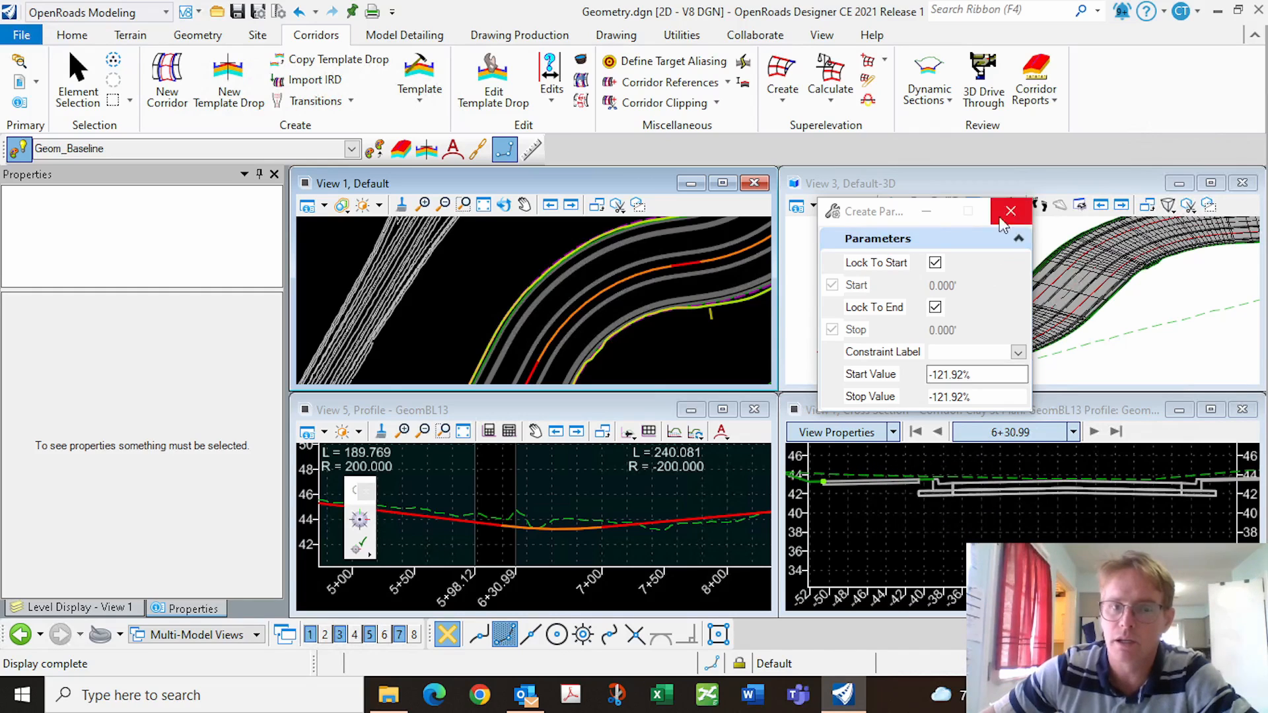
# Create a second full-length parametric constraint on the Clay St corridor, setting Pavt 1 Depth start and stop values to -1.5.
pyautogui.click(635, 334)
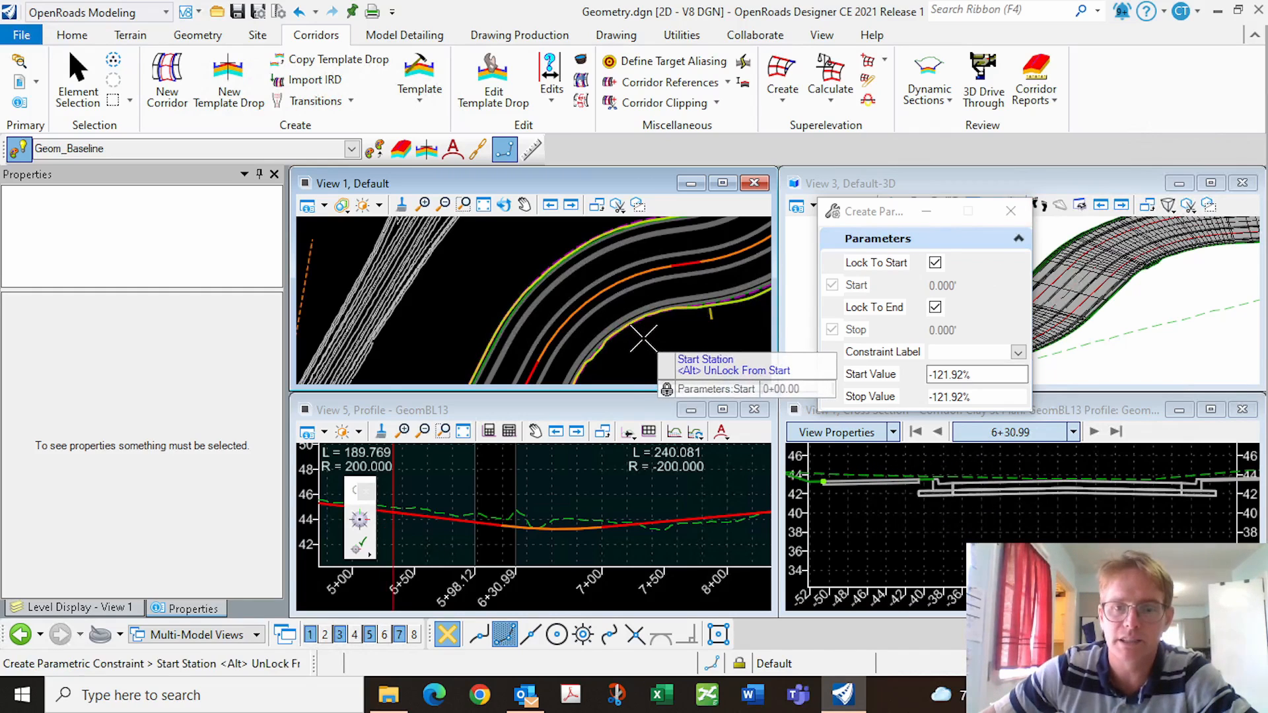
pyautogui.click(1019, 352)
pyautogui.scroll(-6, 1037, 508)
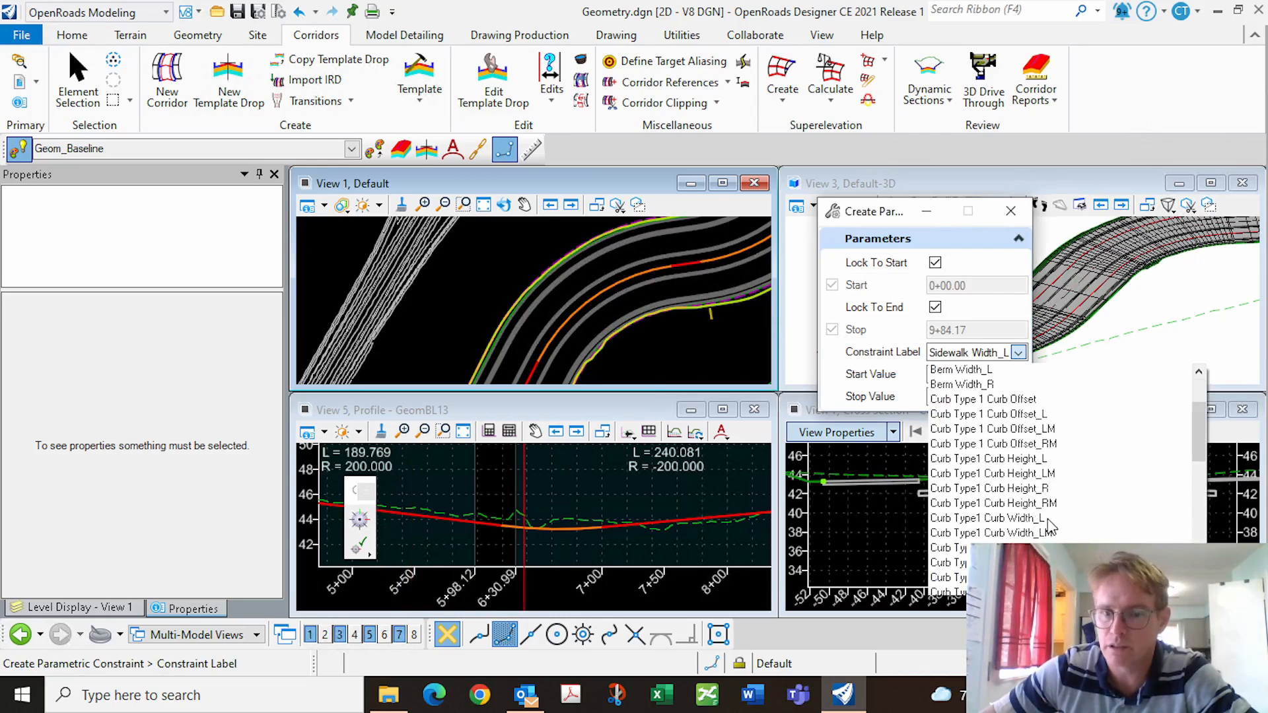
pyautogui.scroll(1, 977, 476)
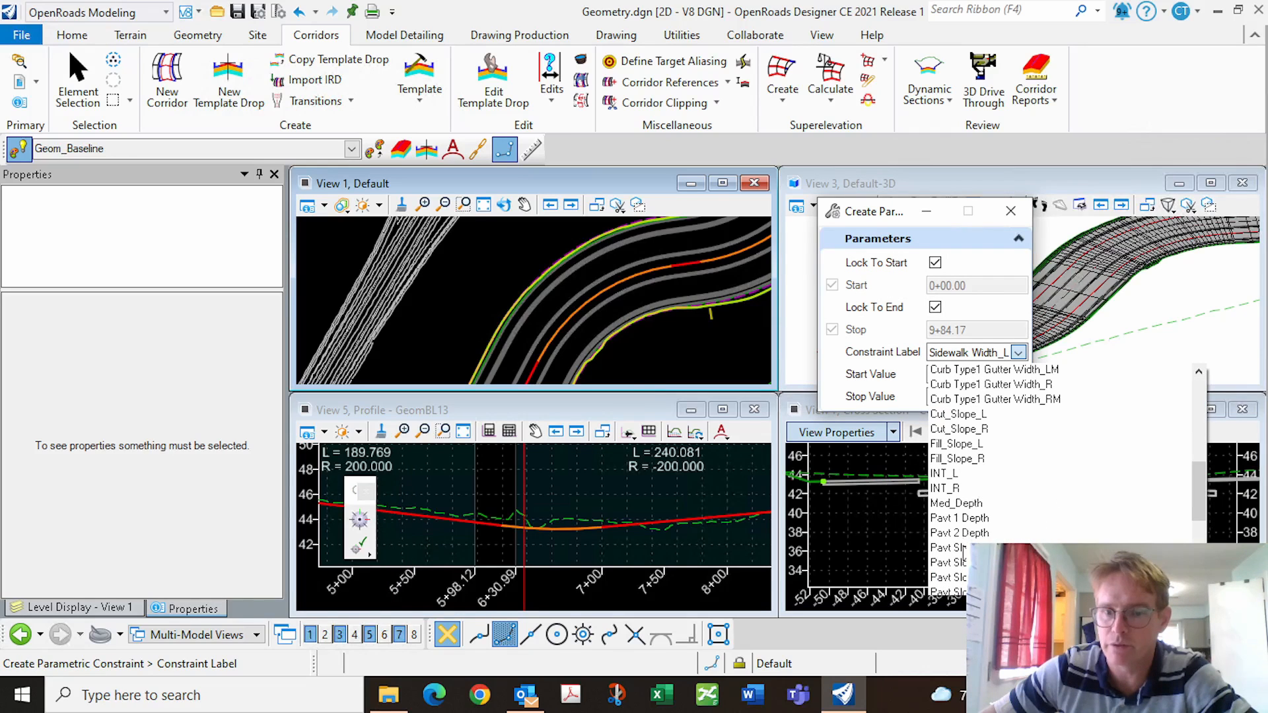
pyautogui.click(975, 520)
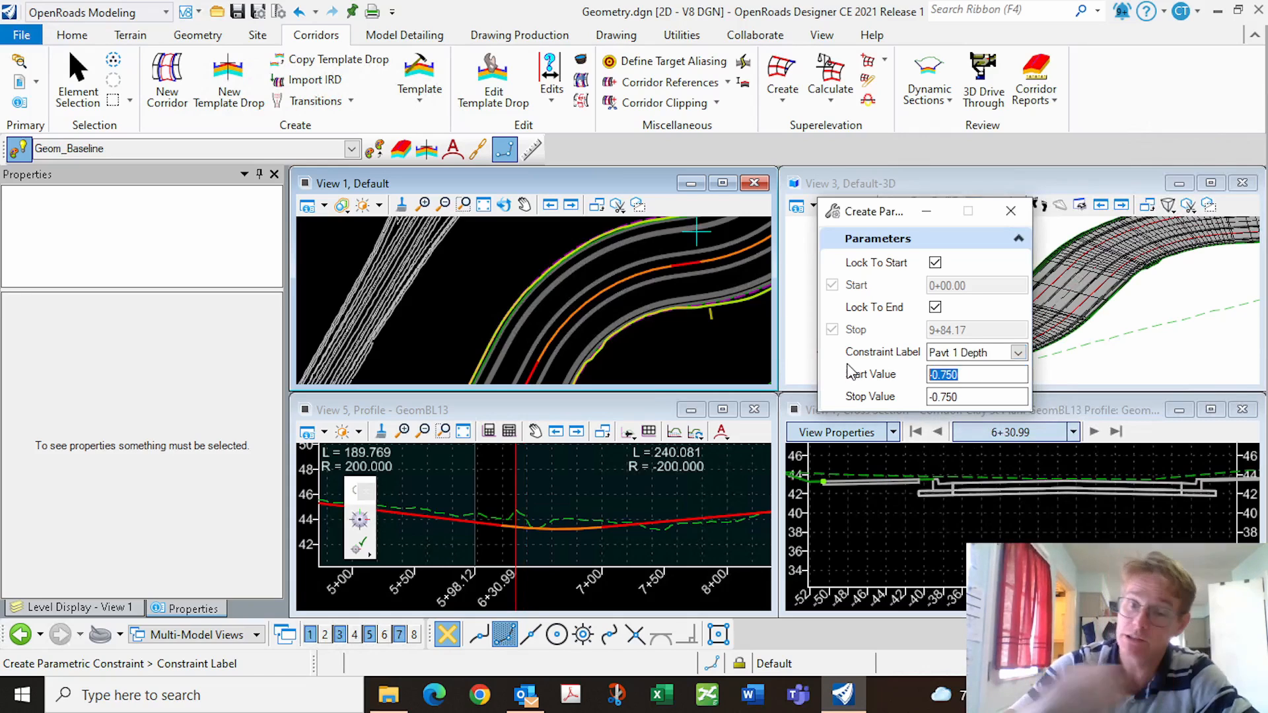
pyautogui.write('-')
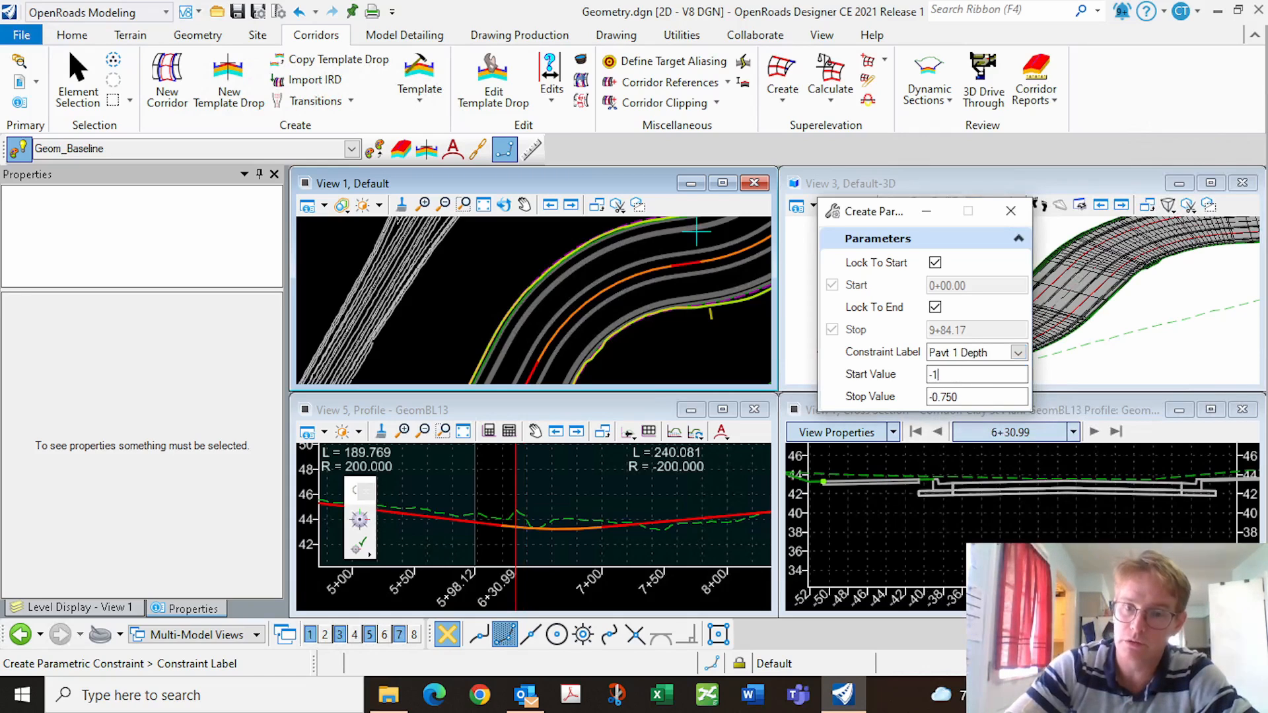
pyautogui.write('1.5')
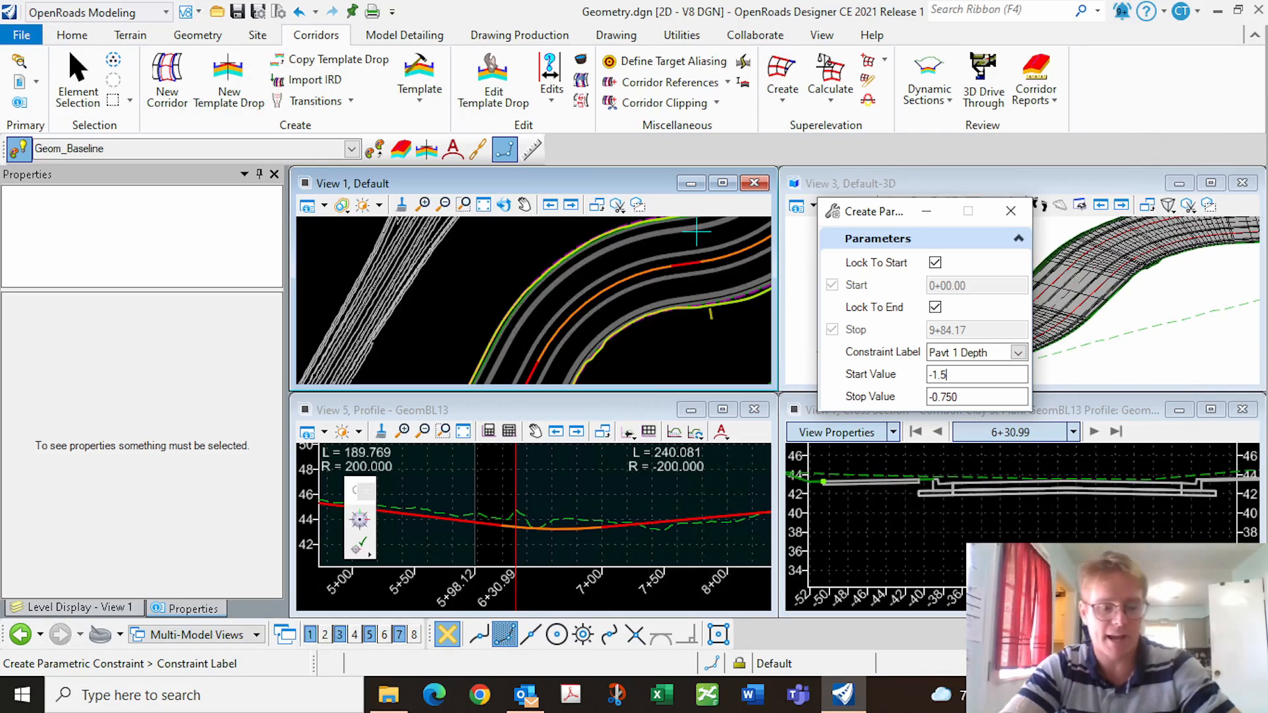
pyautogui.press('Tab')
pyautogui.write('-1.5')
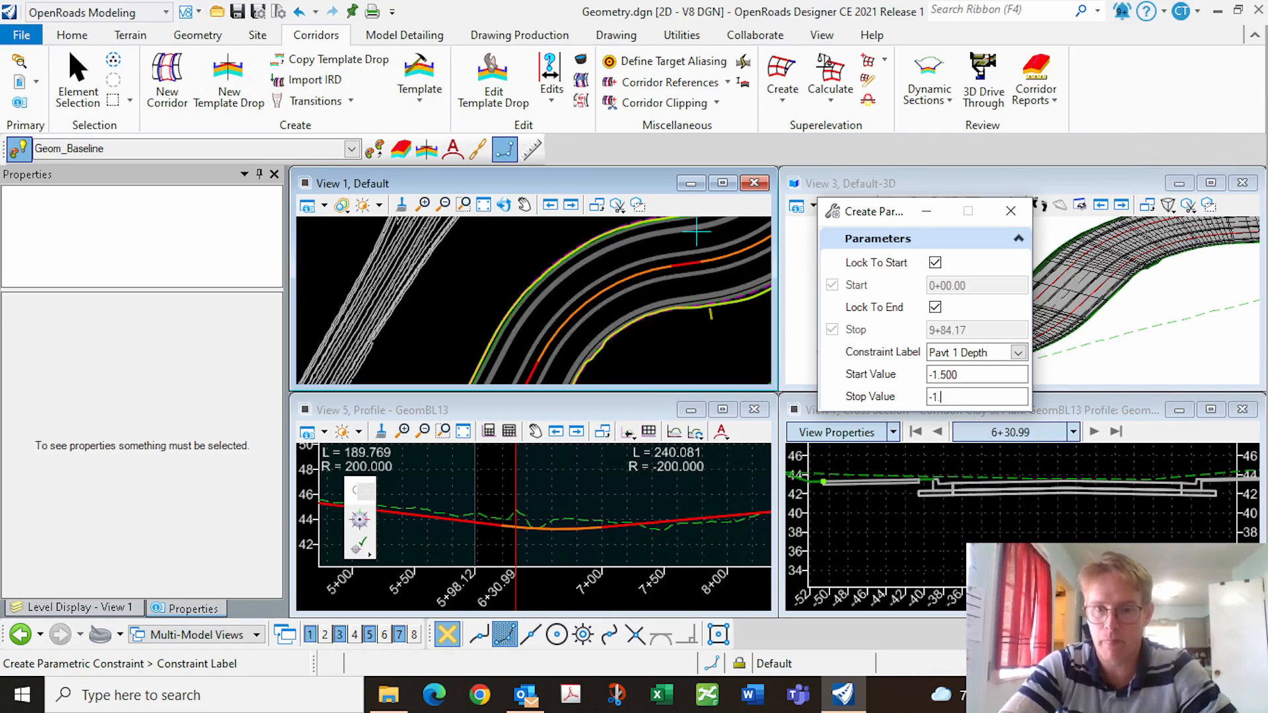
pyautogui.click(692, 344)
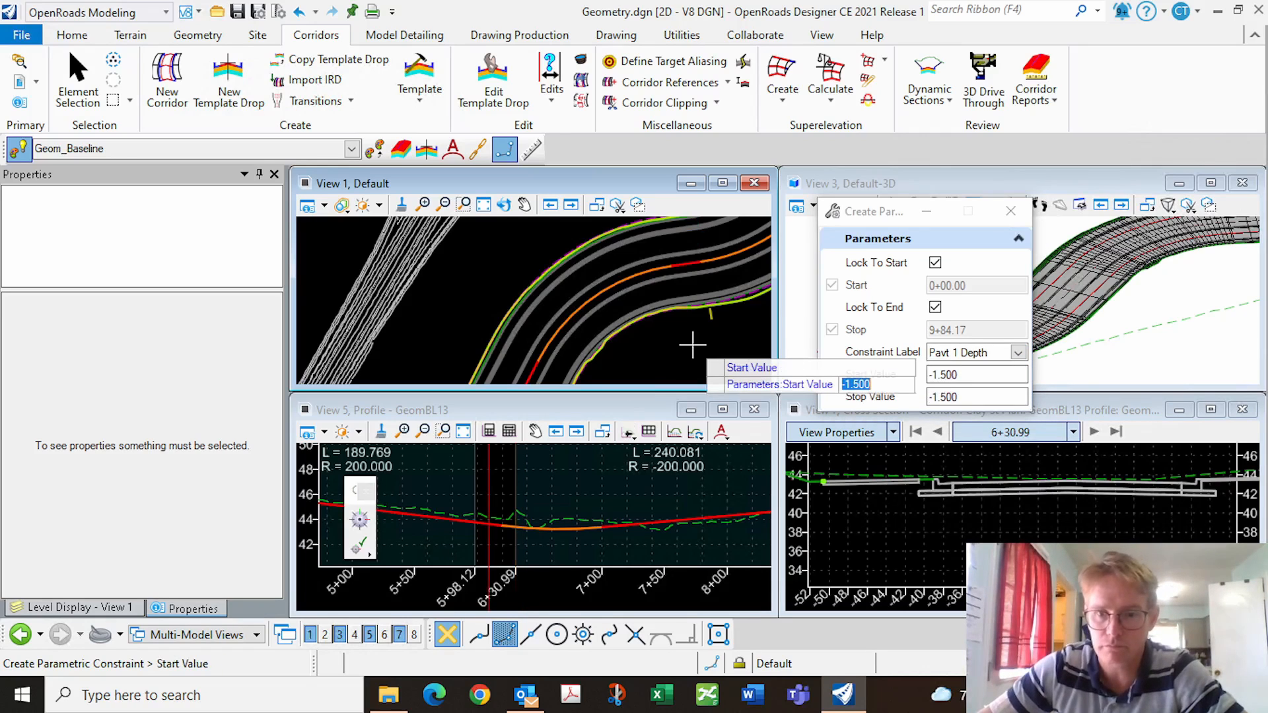
pyautogui.click(679, 348)
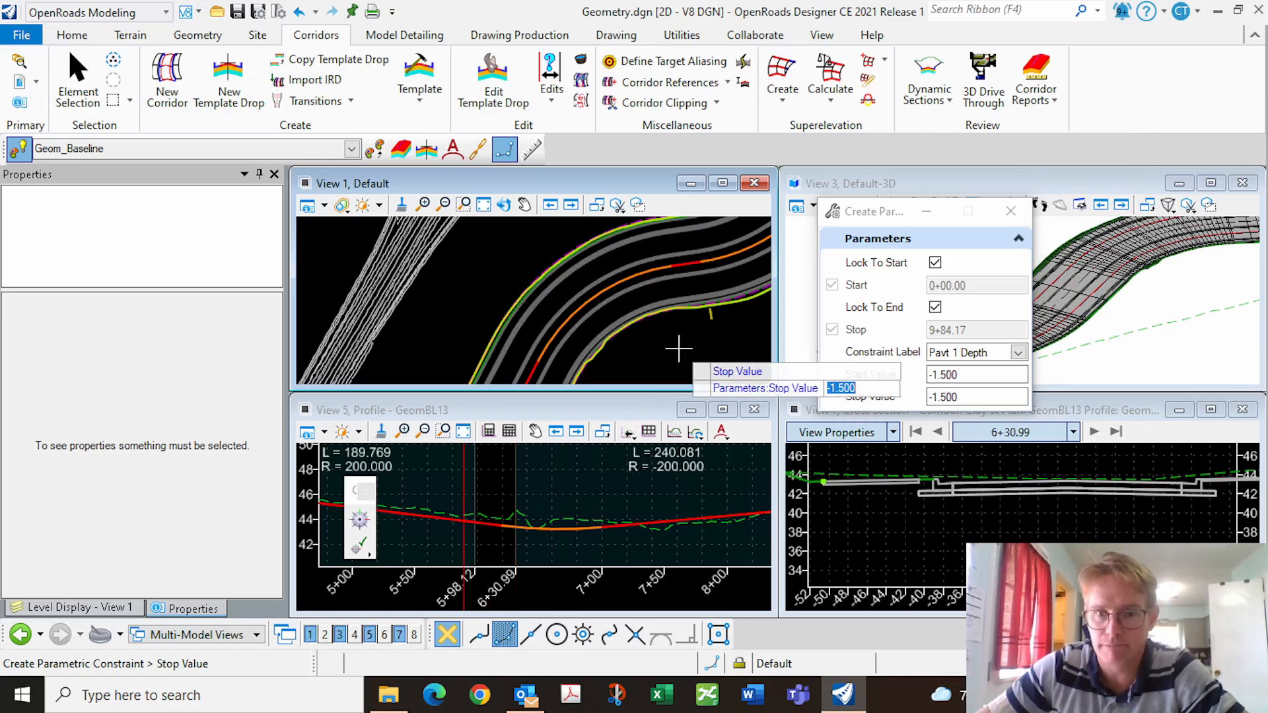
pyautogui.click(679, 349)
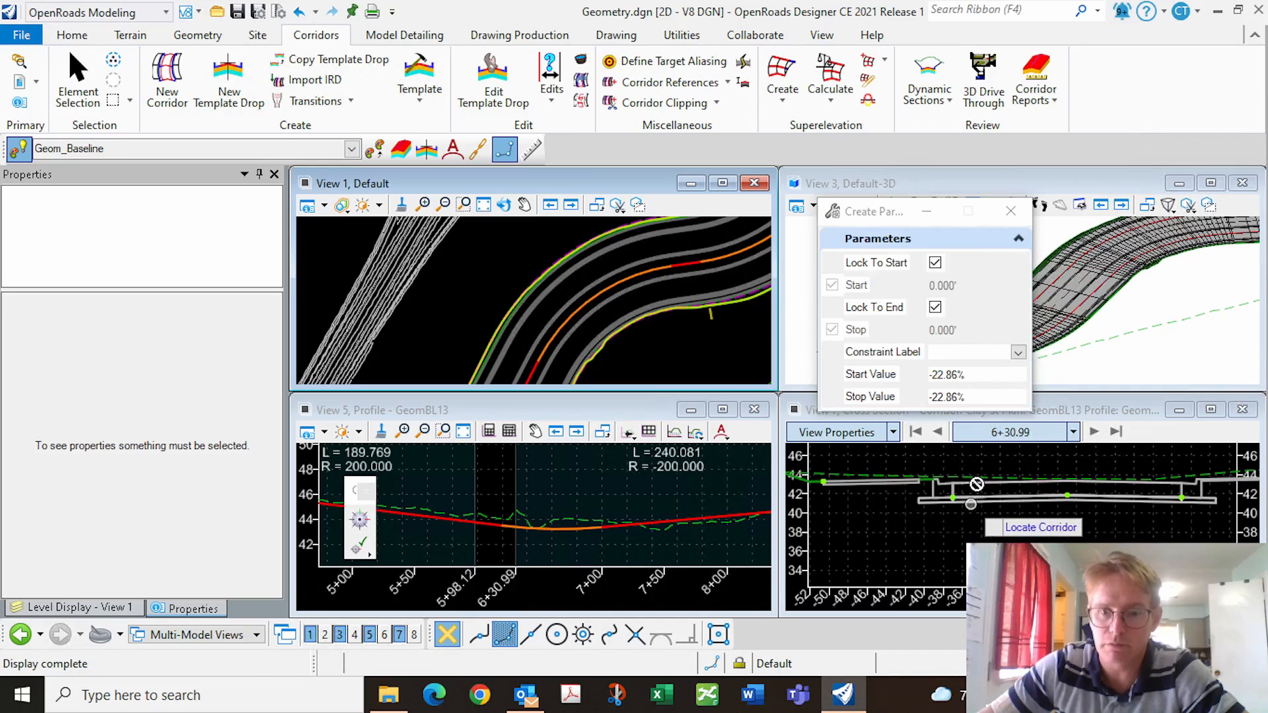
# Review the Clay St corridor's updated component quantities, checking the sidewalk and concrete pavement rows, and close the report.
pyautogui.click(1037, 65)
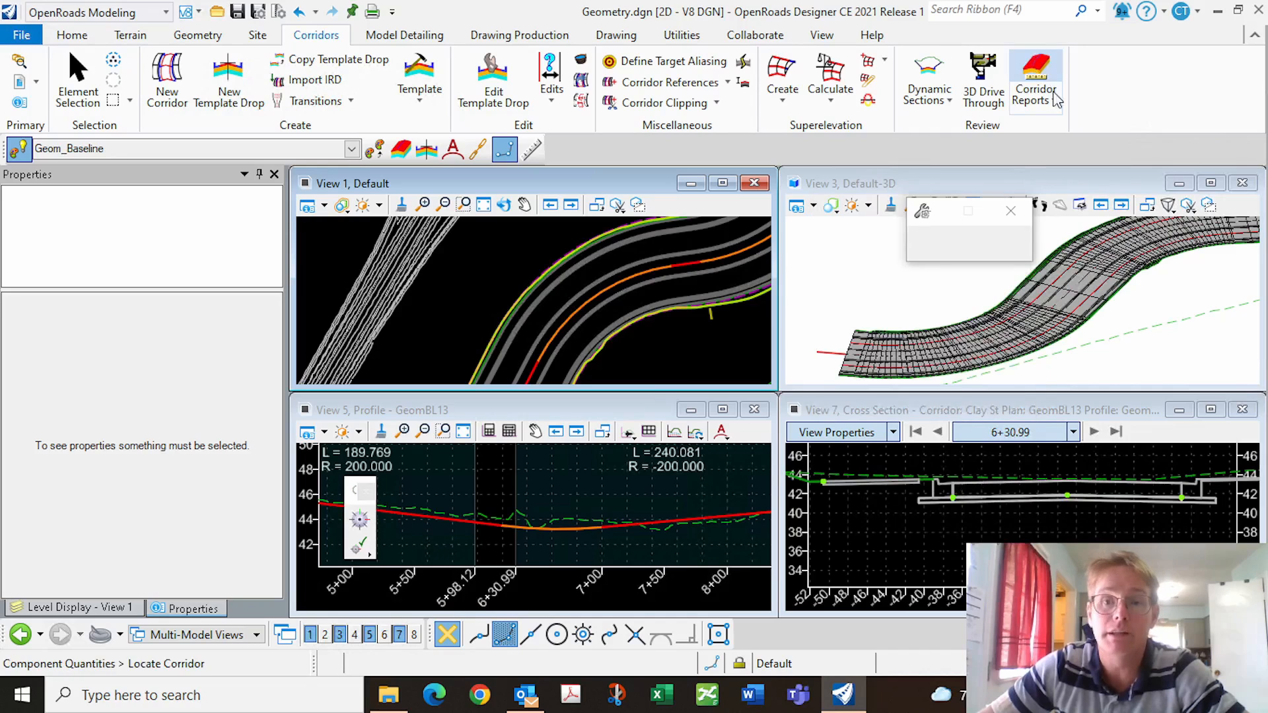
pyautogui.click(732, 334)
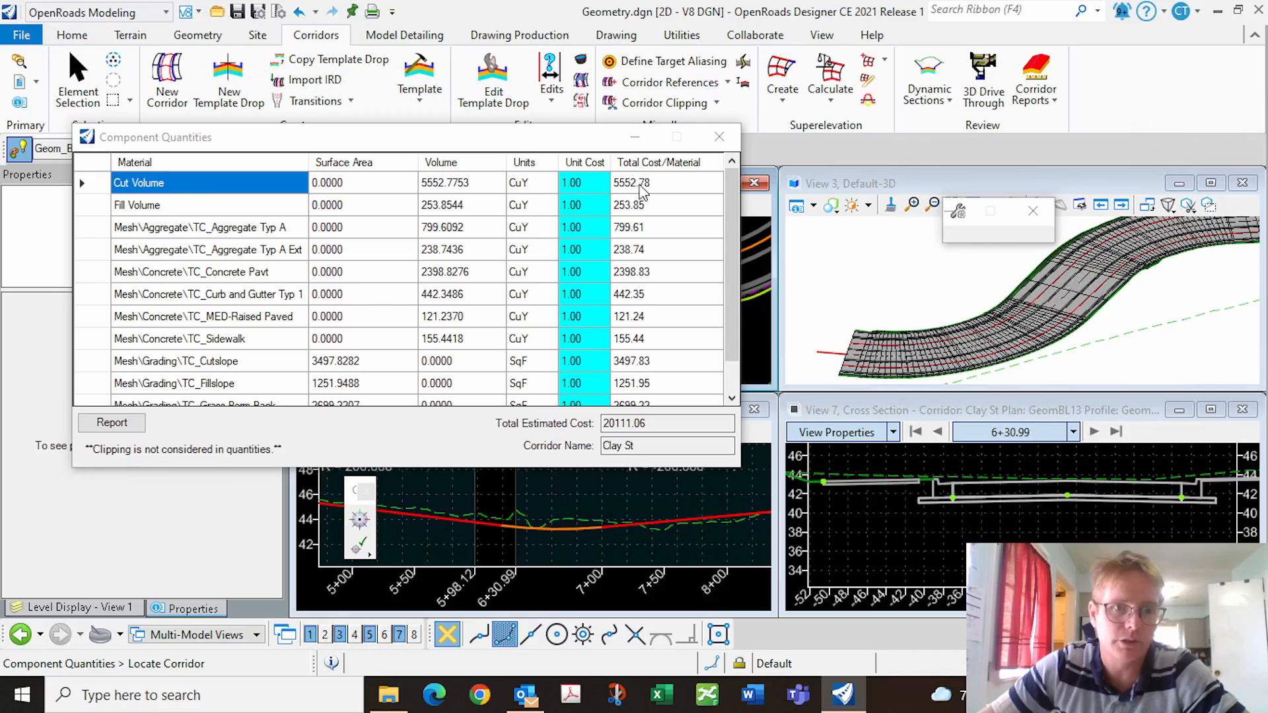
pyautogui.click(210, 340)
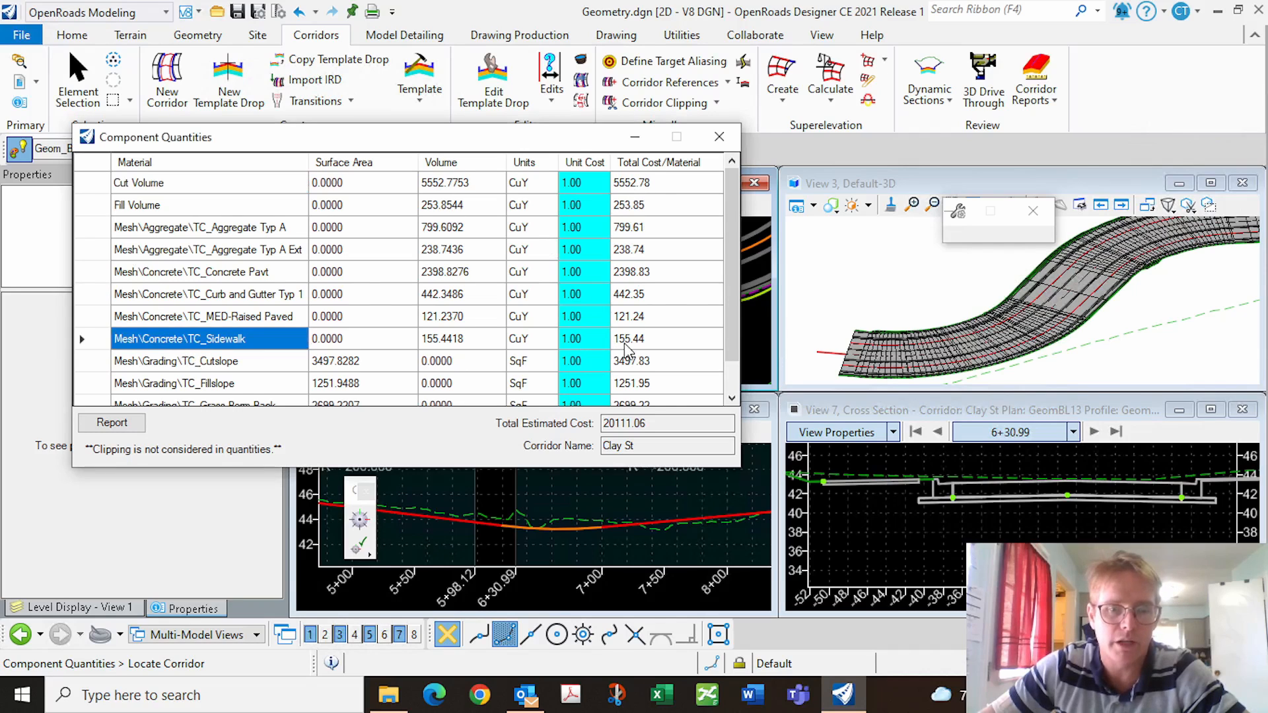
pyautogui.click(268, 257)
pyautogui.click(621, 272)
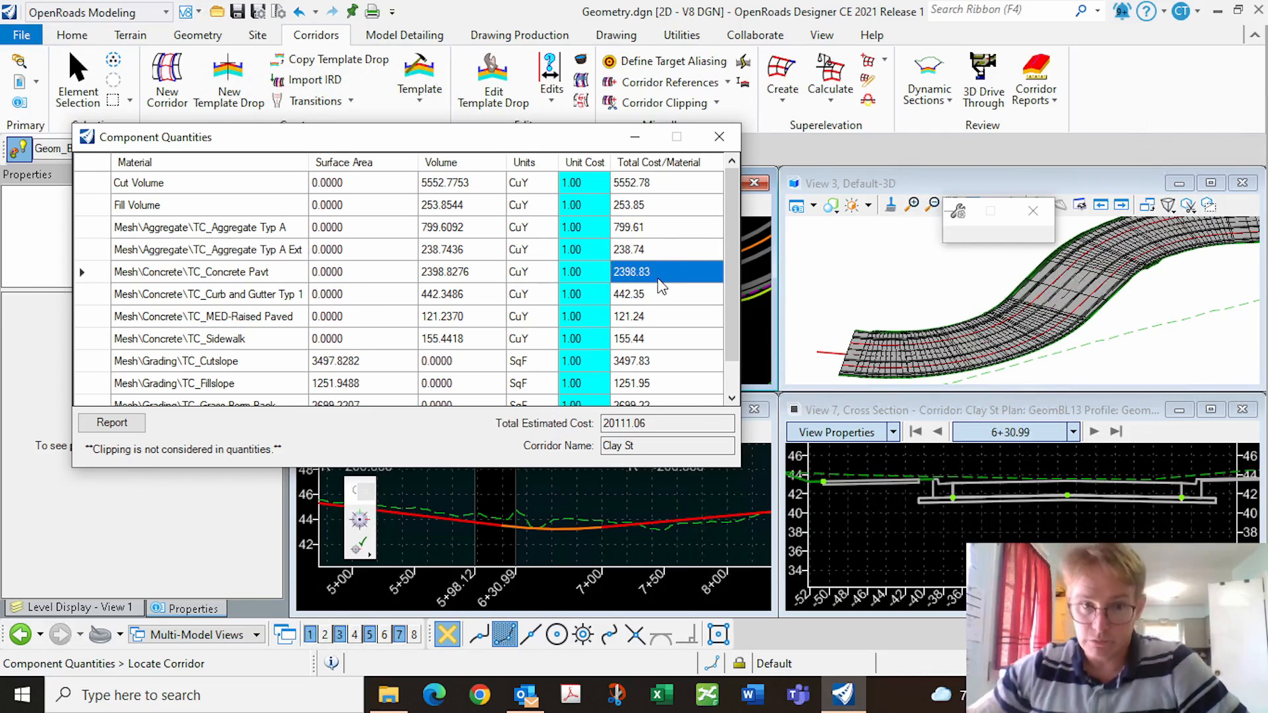
pyautogui.click(719, 138)
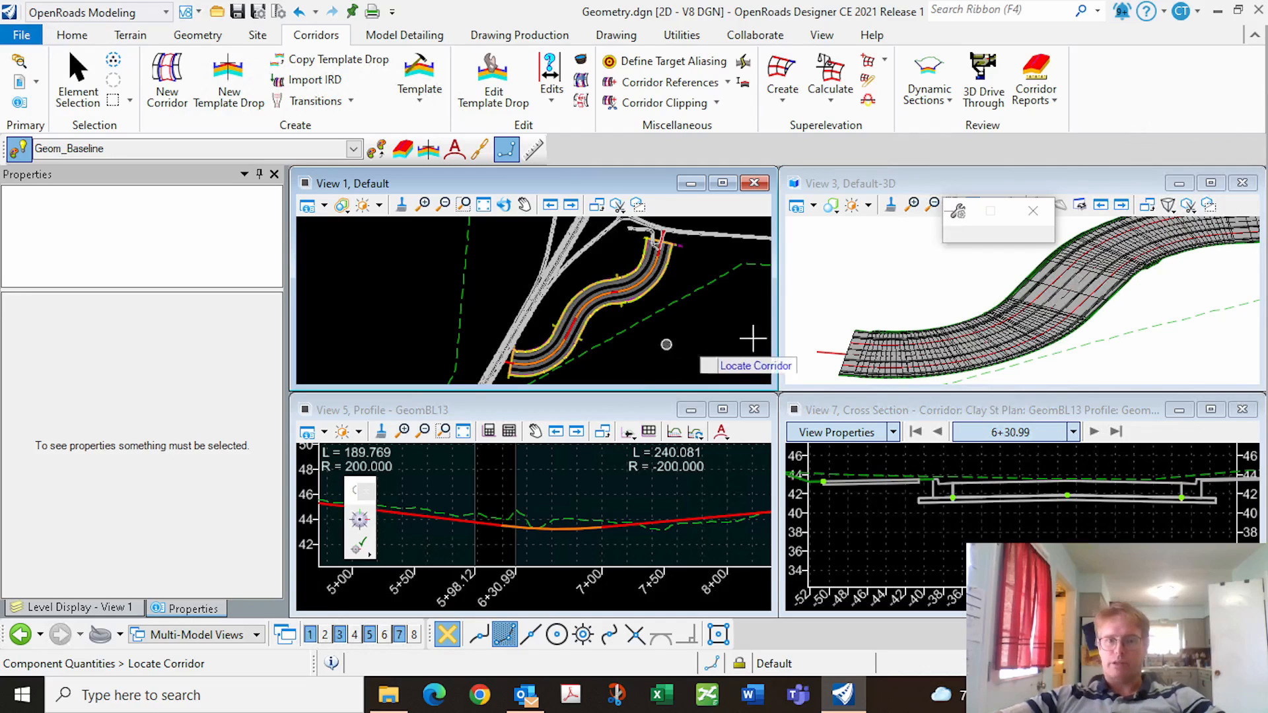
pyautogui.scroll(-3, 878, 291)
pyautogui.scroll(-3, 925, 277)
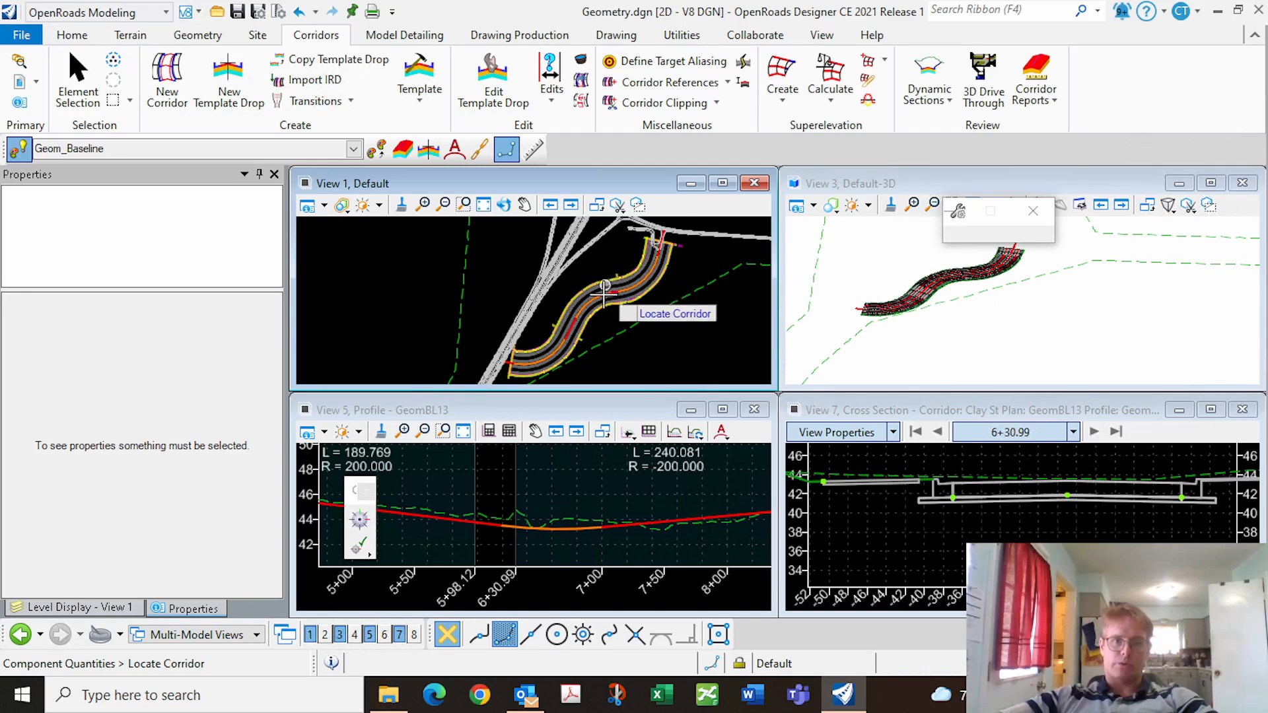
pyautogui.scroll(3, 628, 320)
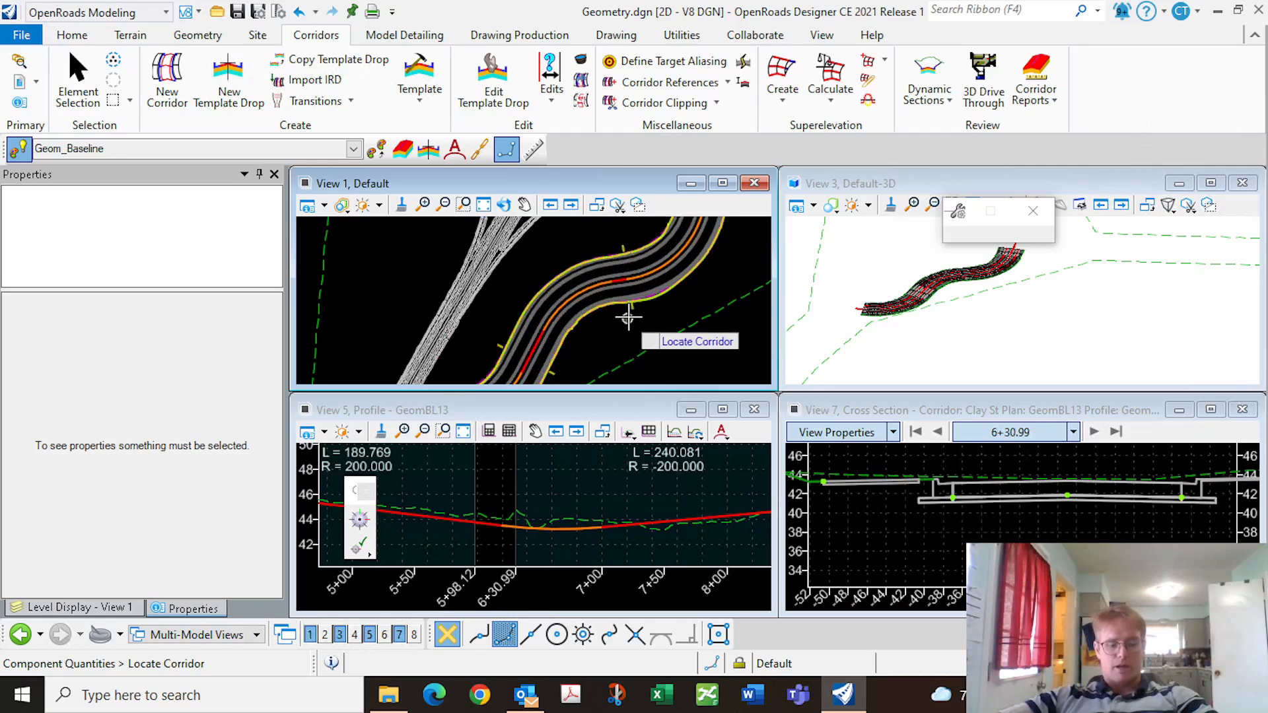